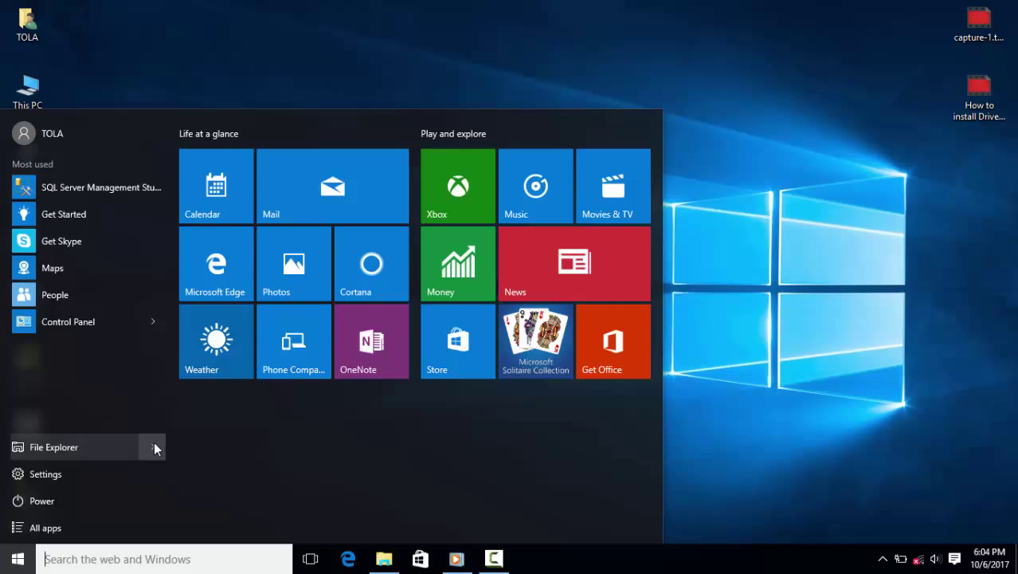
pyautogui.rightClick(682, 206)
pyautogui.rightClick(428, 201)
pyautogui.click(466, 245)
pyautogui.rightClick(466, 177)
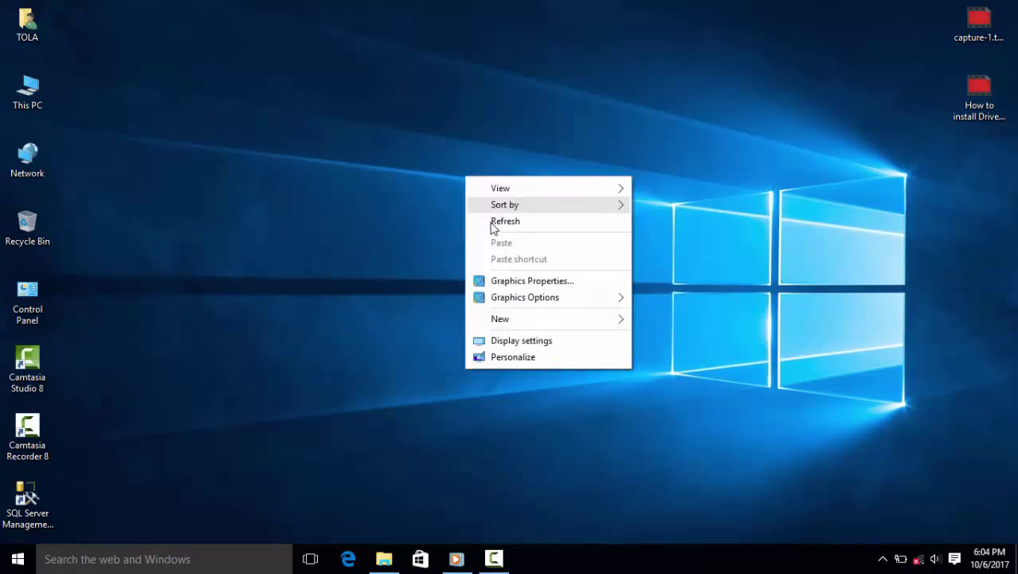
pyautogui.click(490, 222)
pyautogui.press('super')
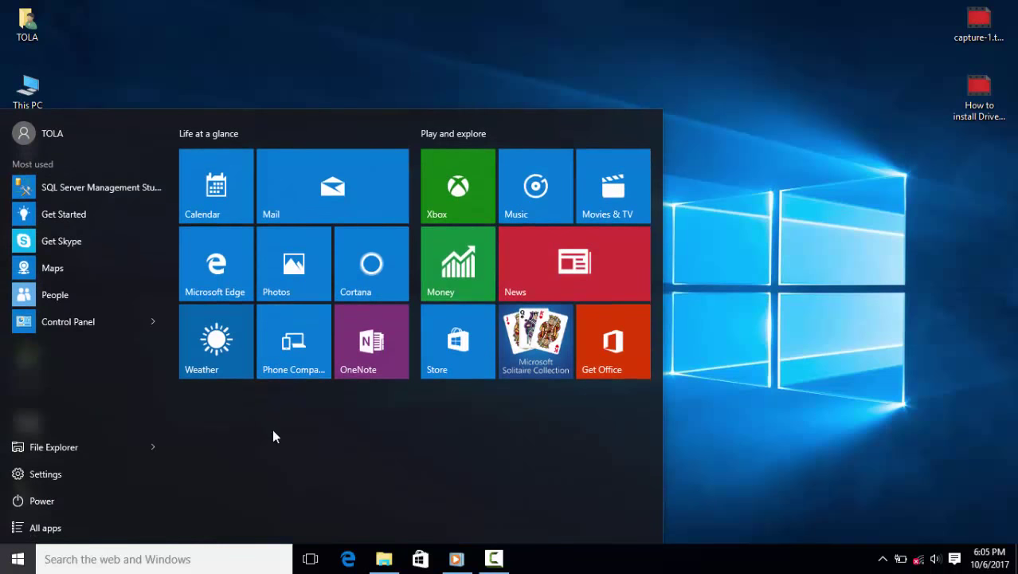
pyautogui.rightClick(788, 231)
pyautogui.rightClick(389, 209)
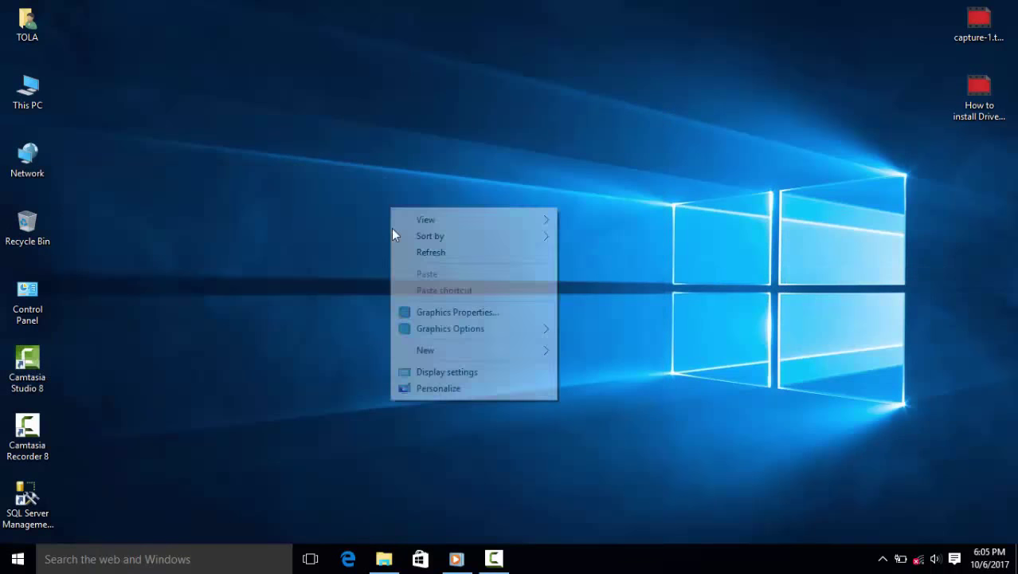
pyautogui.click(398, 251)
pyautogui.rightClick(343, 204)
pyautogui.click(363, 246)
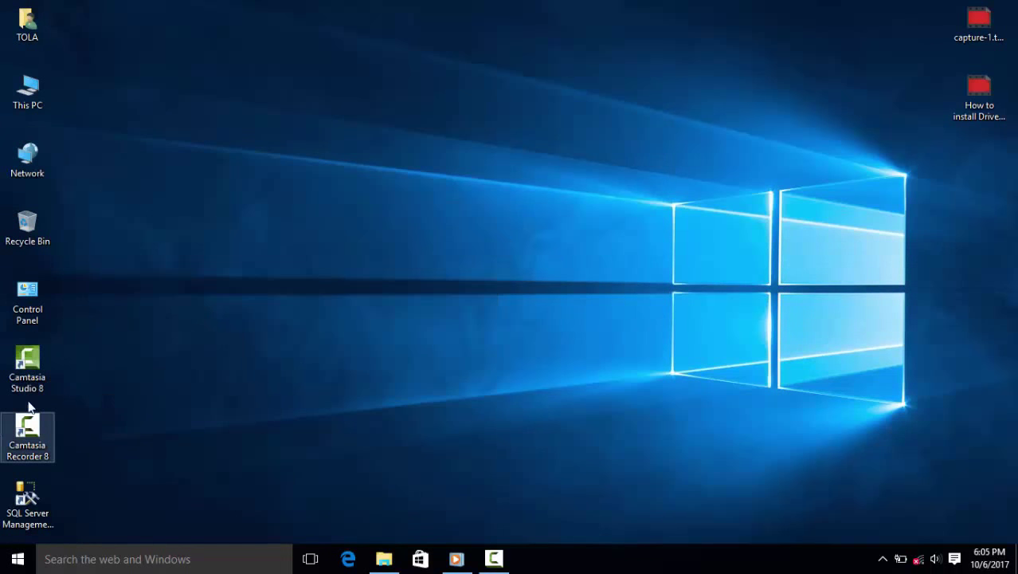
pyautogui.rightClick(379, 233)
pyautogui.click(413, 276)
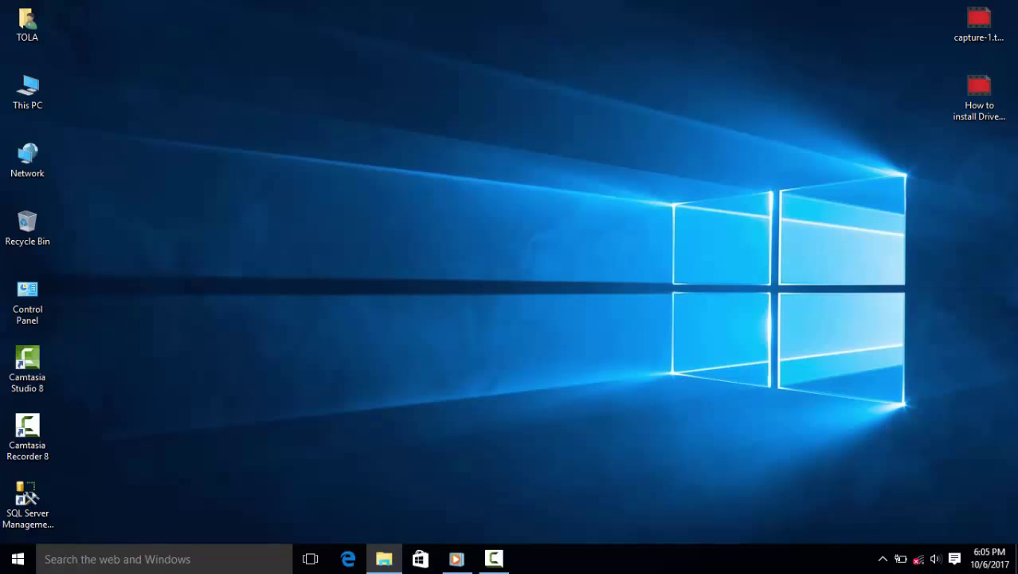
pyautogui.rightClick(440, 164)
pyautogui.click(470, 206)
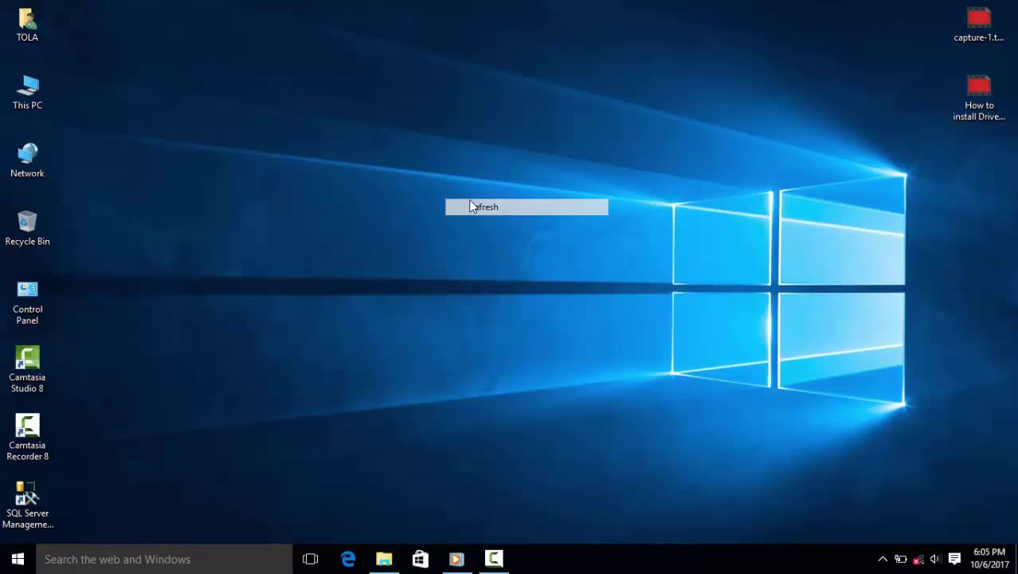
pyautogui.rightClick(397, 181)
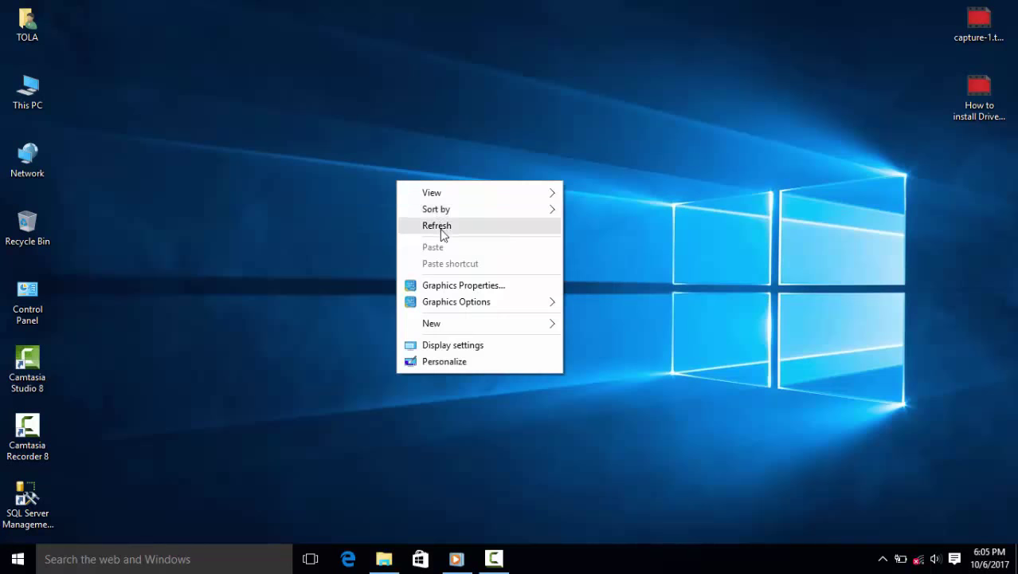
pyautogui.click(436, 226)
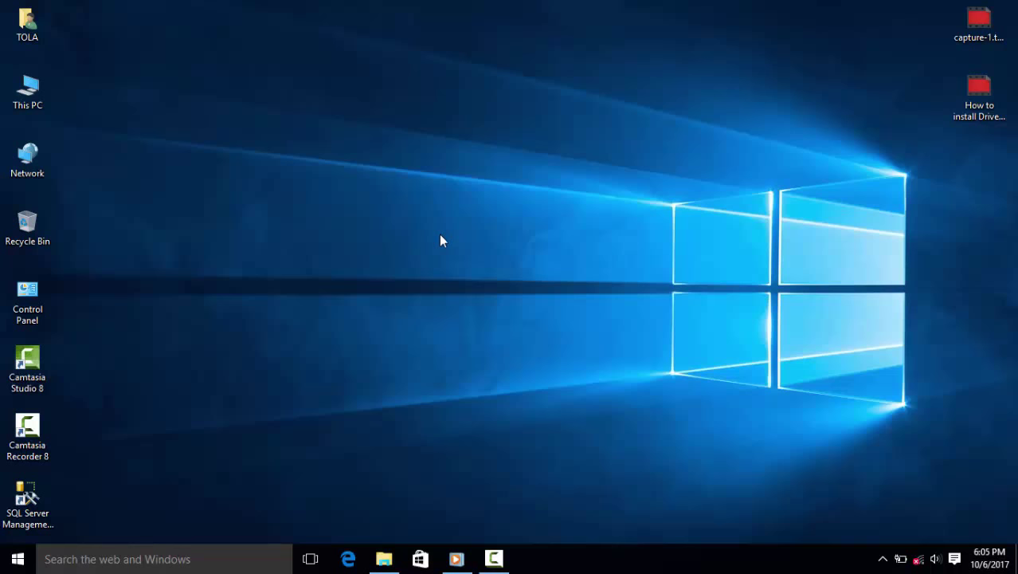
pyautogui.rightClick(566, 155)
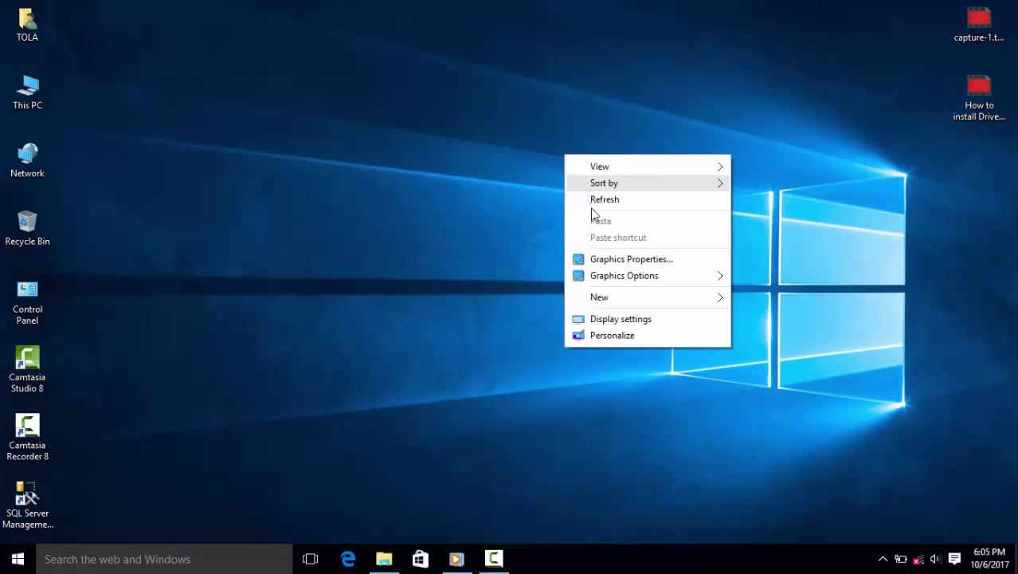
pyautogui.click(580, 199)
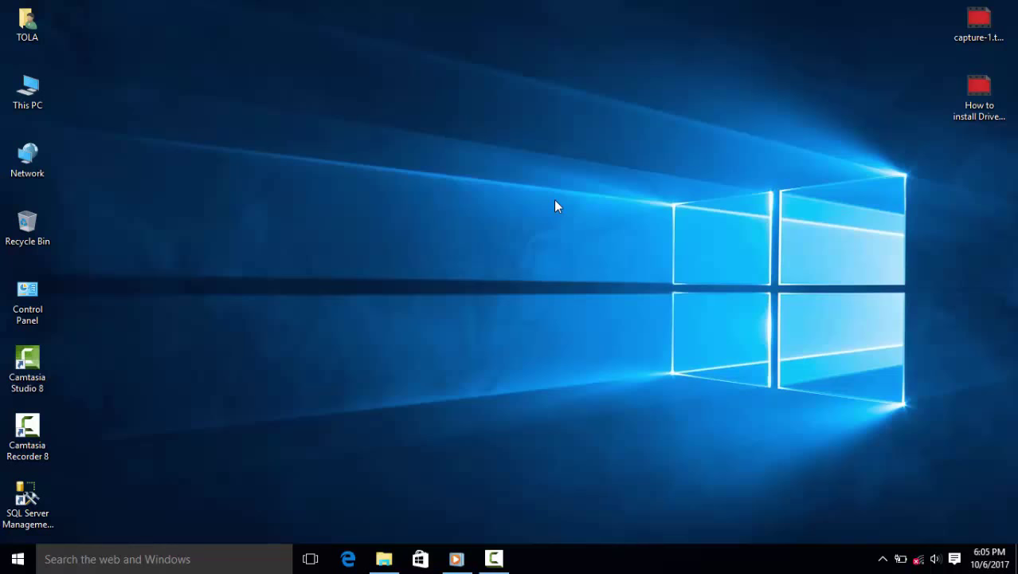
pyautogui.rightClick(464, 180)
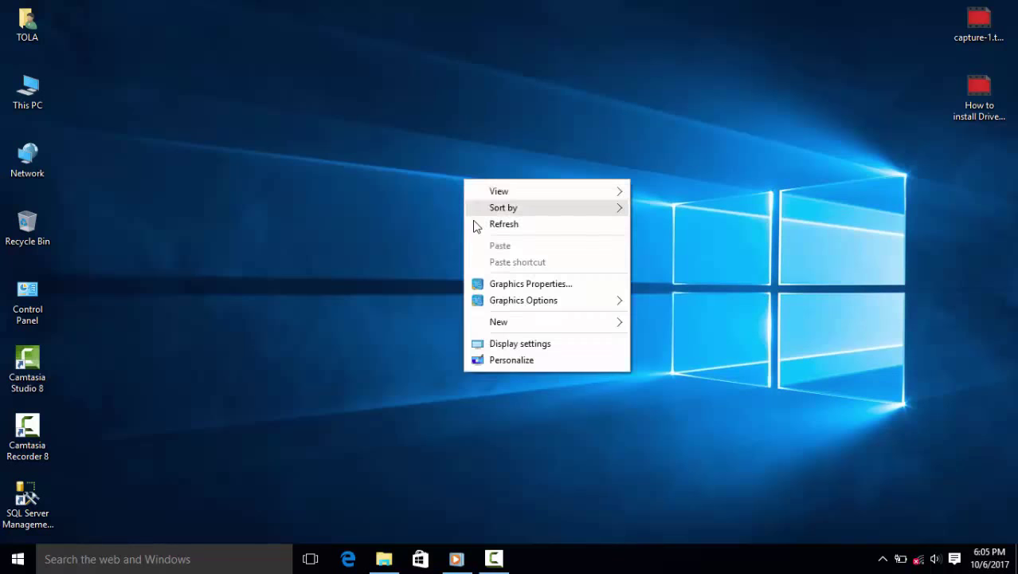
pyautogui.click(473, 224)
pyautogui.rightClick(512, 196)
pyautogui.click(531, 240)
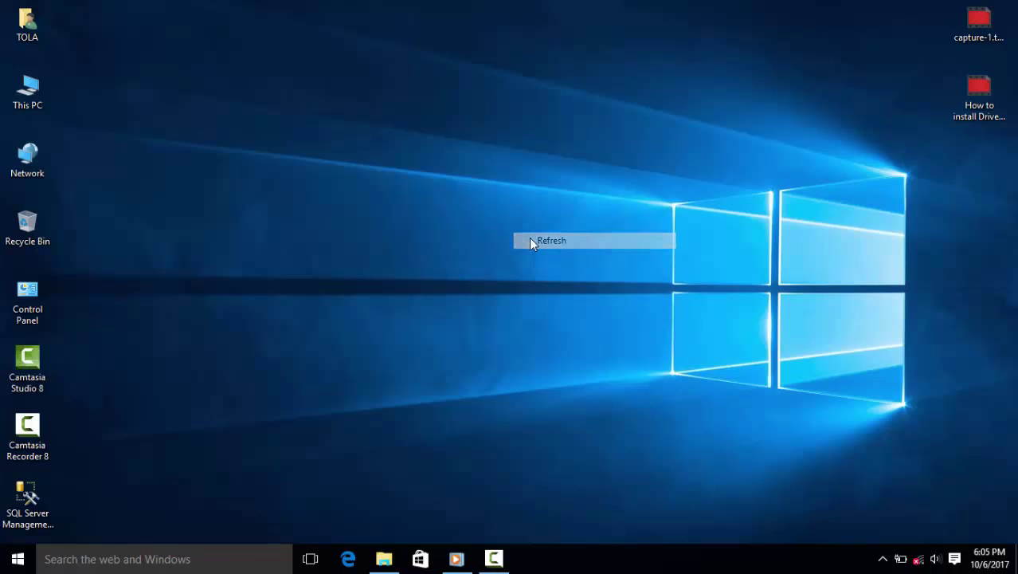
pyautogui.rightClick(498, 192)
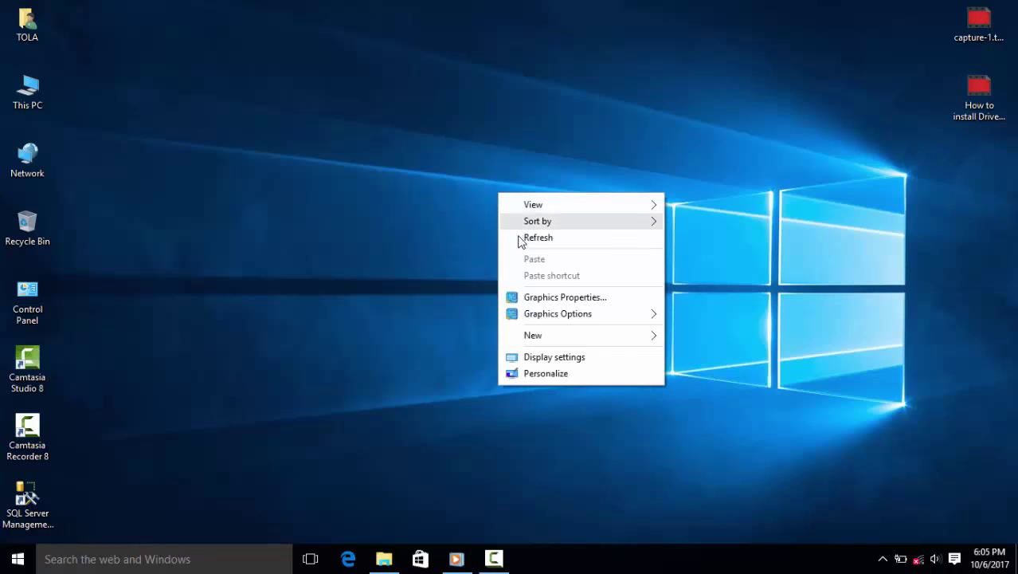
pyautogui.click(520, 238)
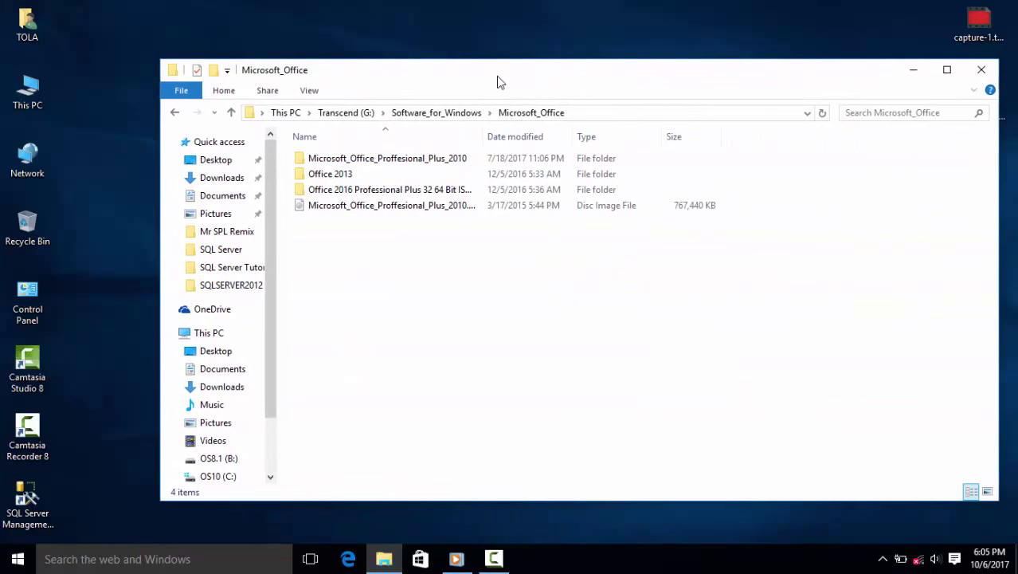
# - Reposition the Microsoft_Office folder window over the desktop and refresh the desktop
pyautogui.moveTo(497, 80)
pyautogui.mouseDown()
pyautogui.moveTo(456, 94)
pyautogui.moveTo(504, 91)
pyautogui.moveTo(493, 91)
pyautogui.mouseUp()
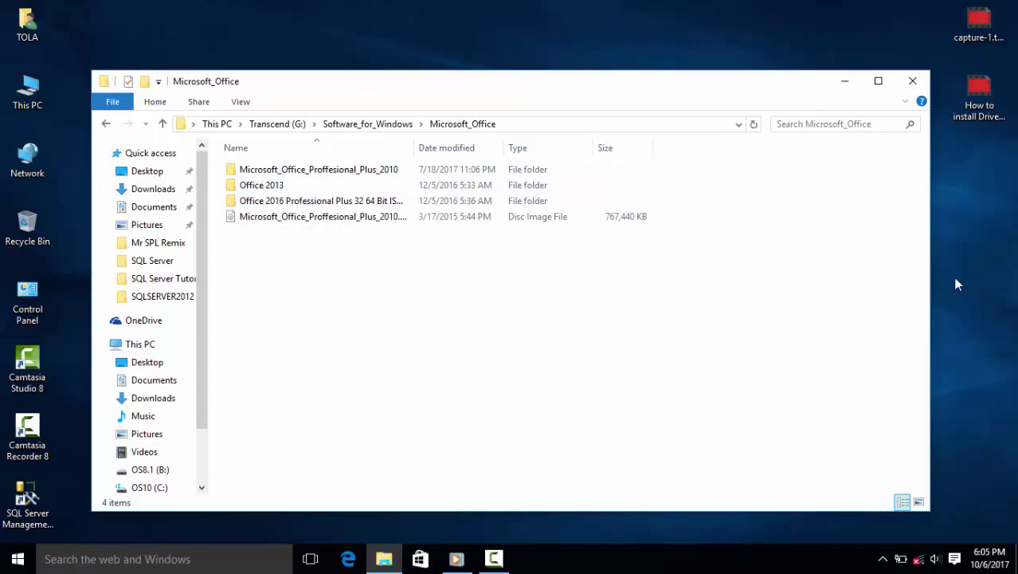
pyautogui.rightClick(961, 205)
pyautogui.click(968, 251)
pyautogui.rightClick(956, 195)
pyautogui.click(956, 241)
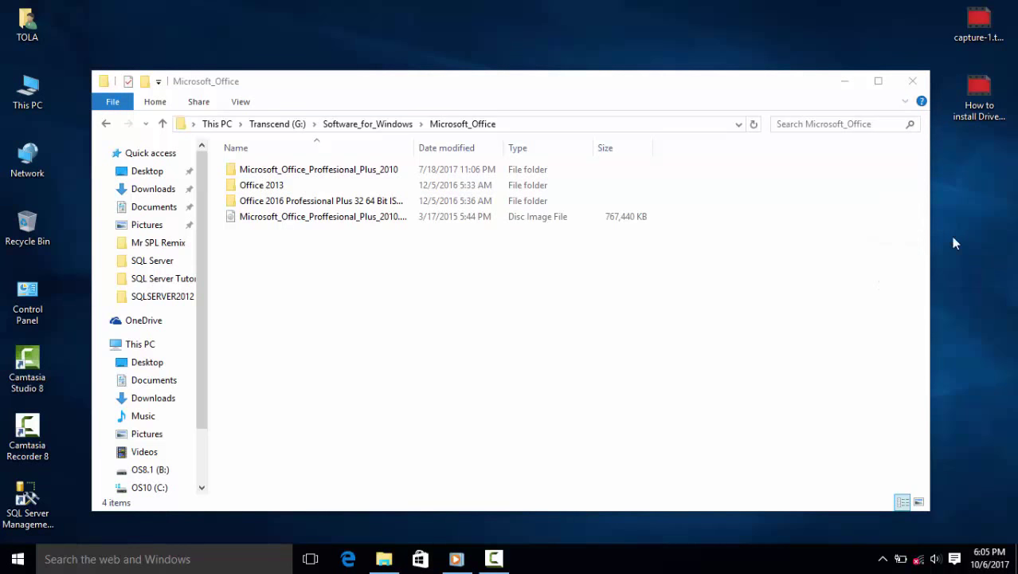
pyautogui.click(629, 90)
pyautogui.moveTo(611, 86); pyautogui.dragTo(577, 75)
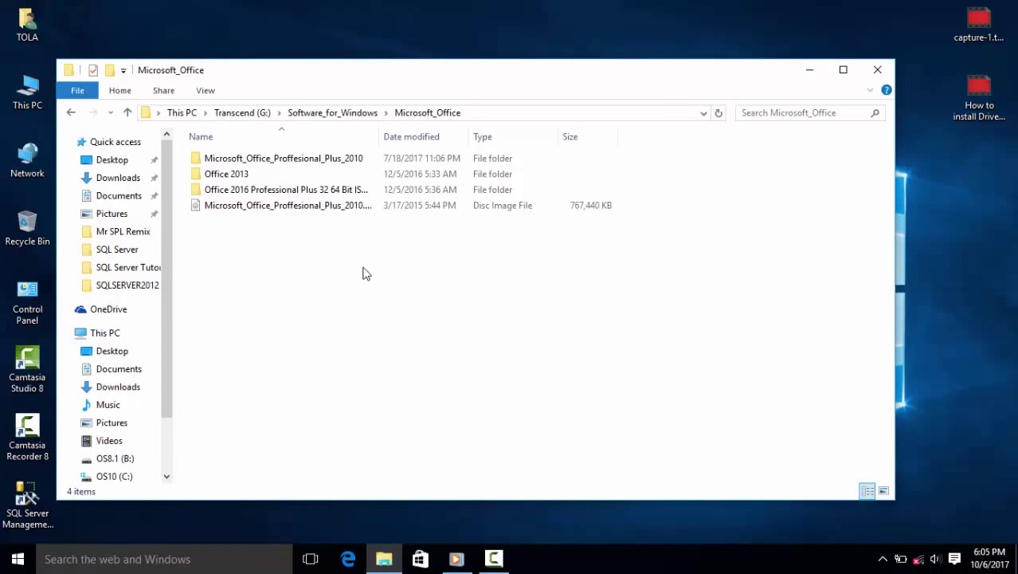
# - Open the Office 2013 folder and check its 32-bit and 64-bit disc image files
pyautogui.doubleClick(226, 174)
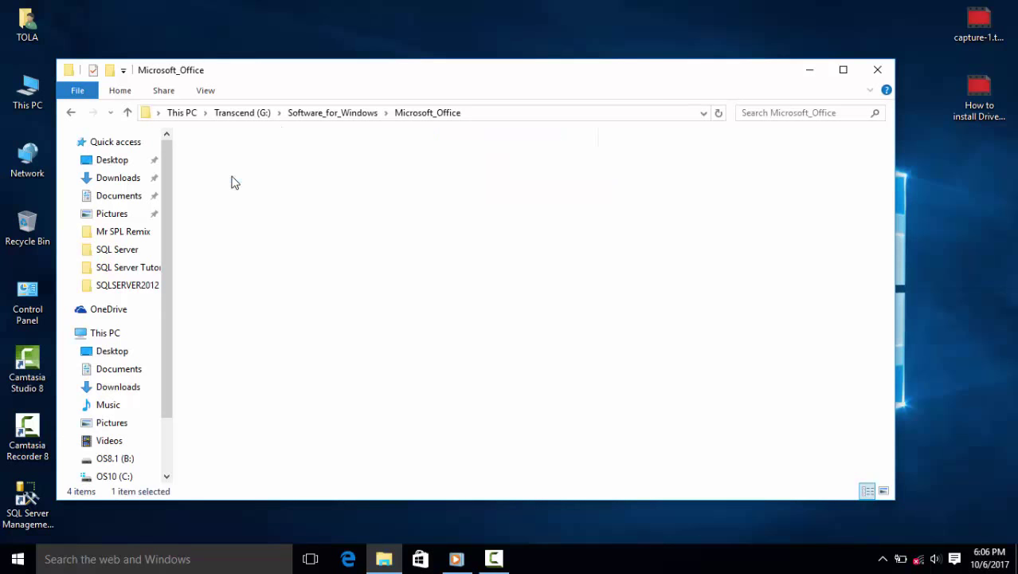
pyautogui.click(230, 175)
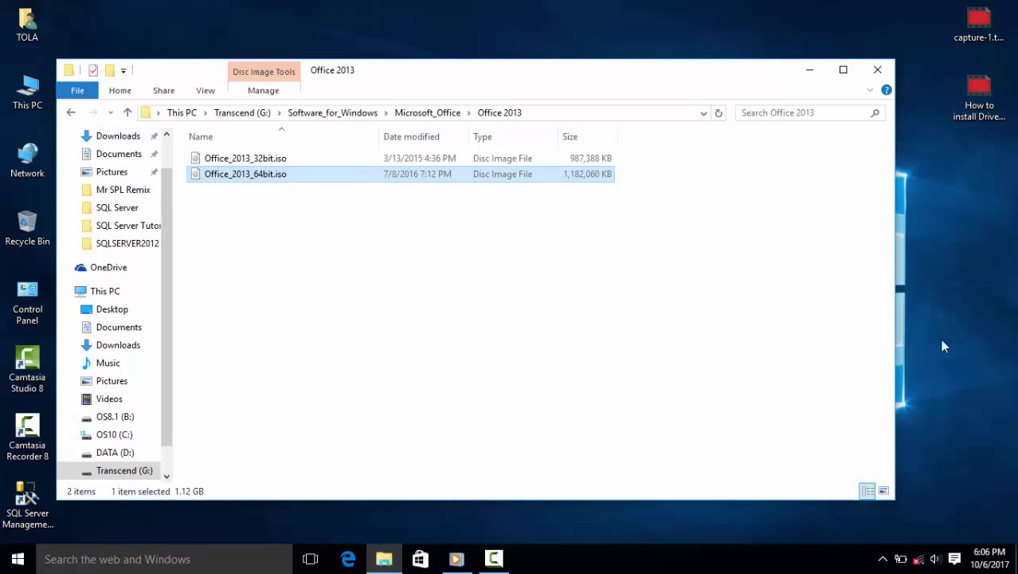
pyautogui.rightClick(959, 239)
pyautogui.click(876, 274)
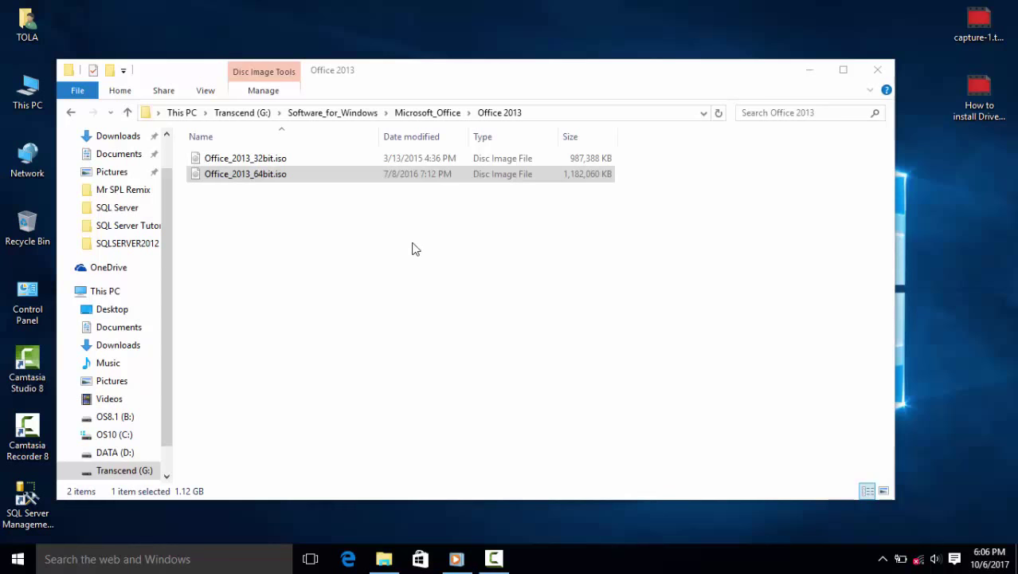
pyautogui.click(530, 161)
pyautogui.click(550, 176)
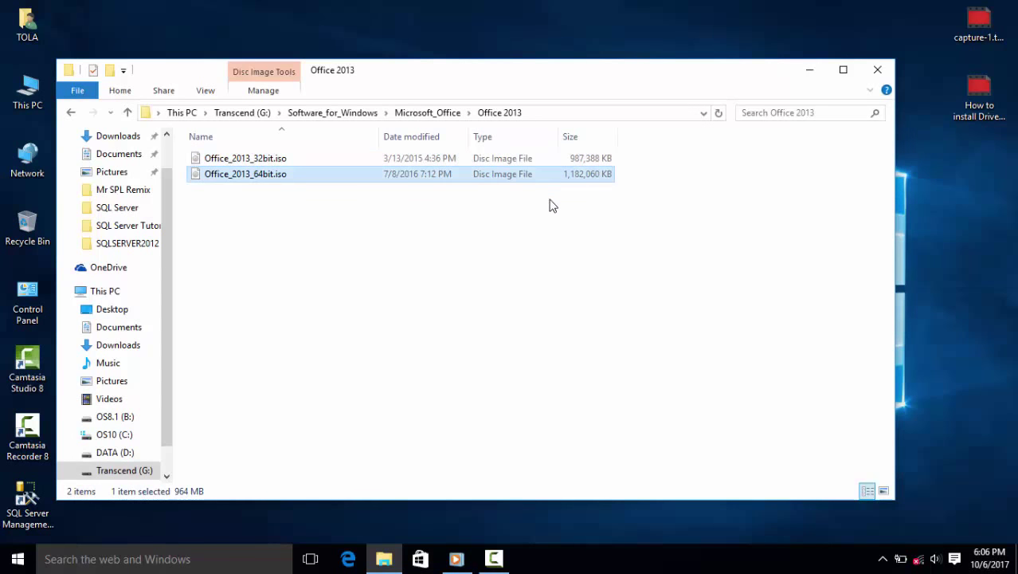
pyautogui.click(509, 158)
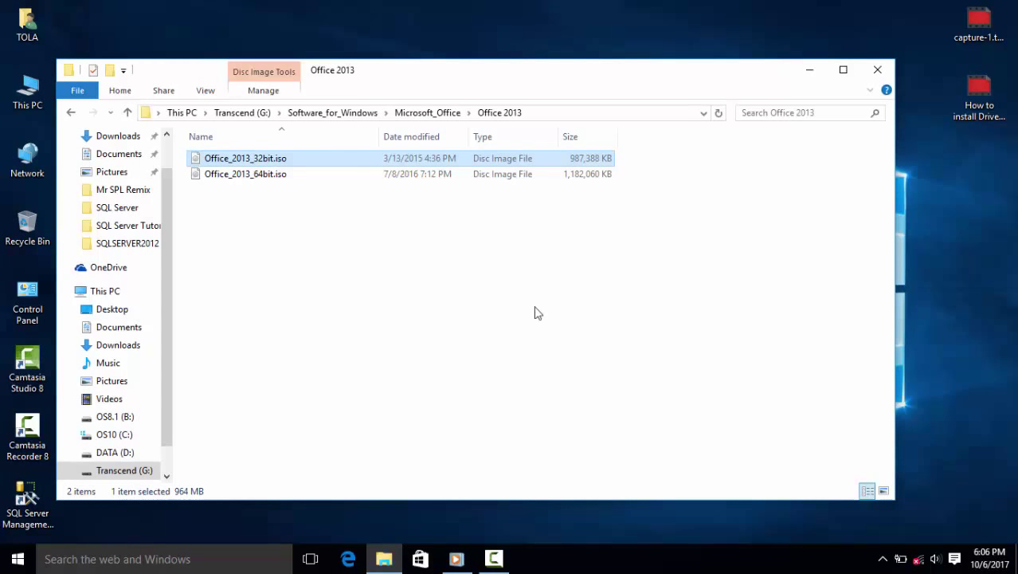
pyautogui.rightClick(916, 248)
pyautogui.click(919, 258)
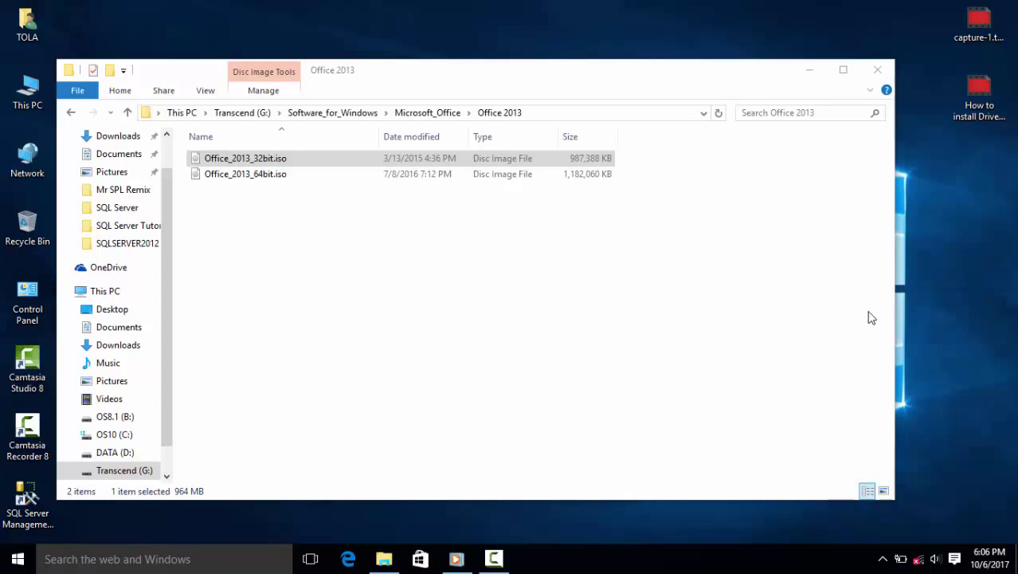
pyautogui.rightClick(941, 214)
pyautogui.click(936, 255)
pyautogui.rightClick(920, 191)
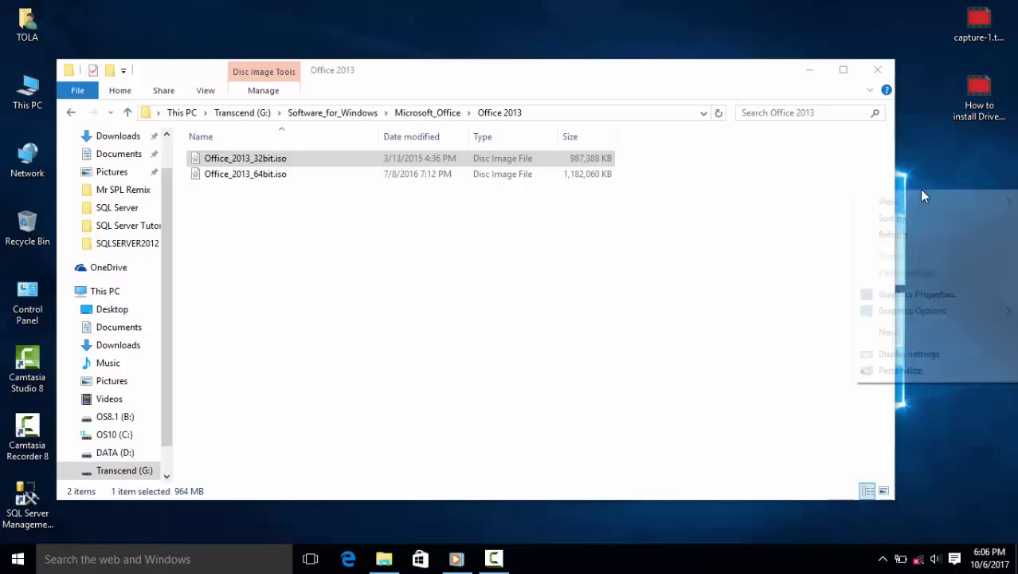
pyautogui.click(918, 235)
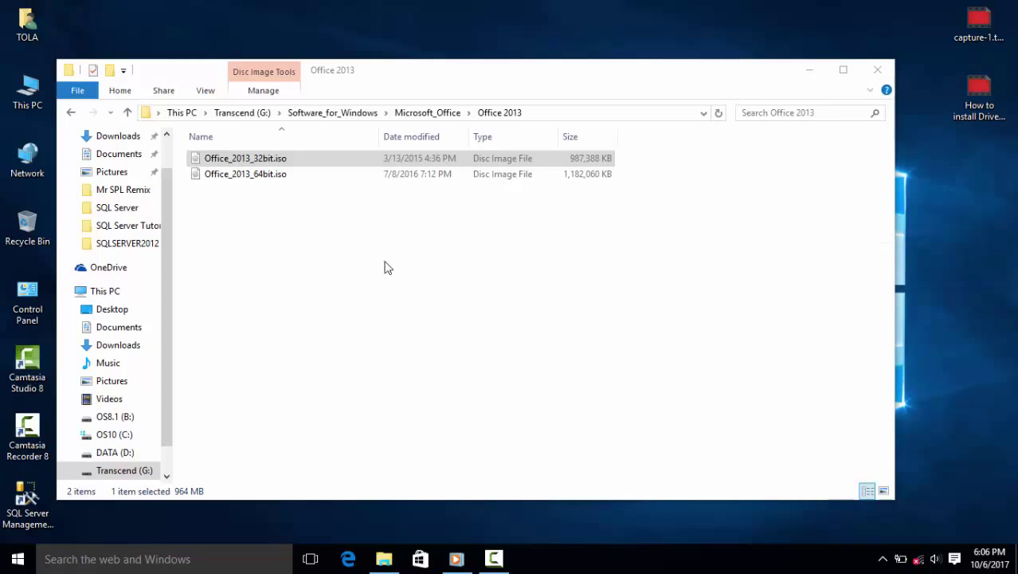
pyautogui.rightClick(933, 179)
pyautogui.click(953, 231)
pyautogui.rightClick(930, 212)
pyautogui.click(935, 254)
# - Return to the parent Microsoft_Office folder and look over the Office version folders
pyautogui.click(427, 113)
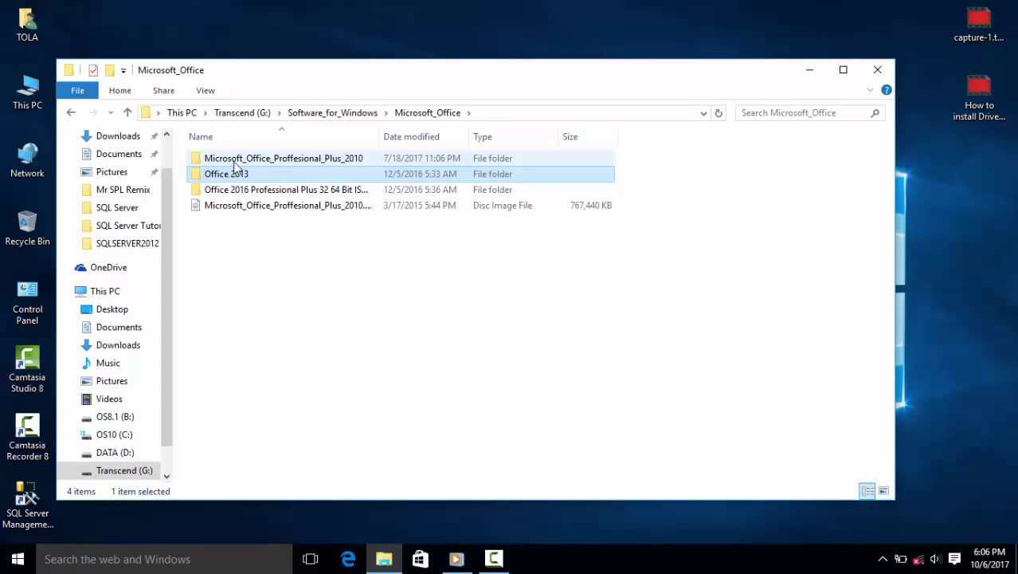
pyautogui.moveTo(236, 178)
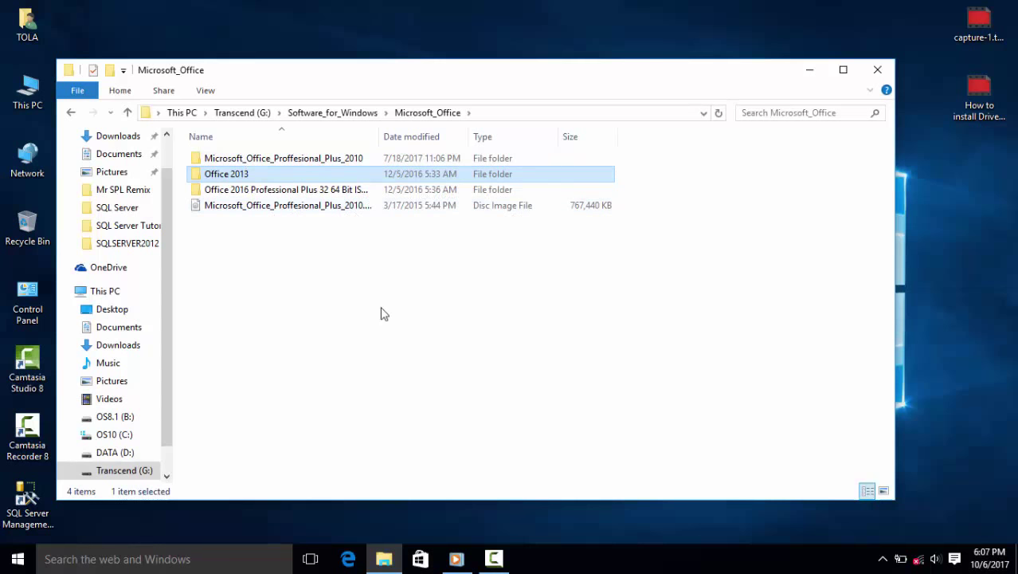
pyautogui.rightClick(948, 207)
pyautogui.click(954, 250)
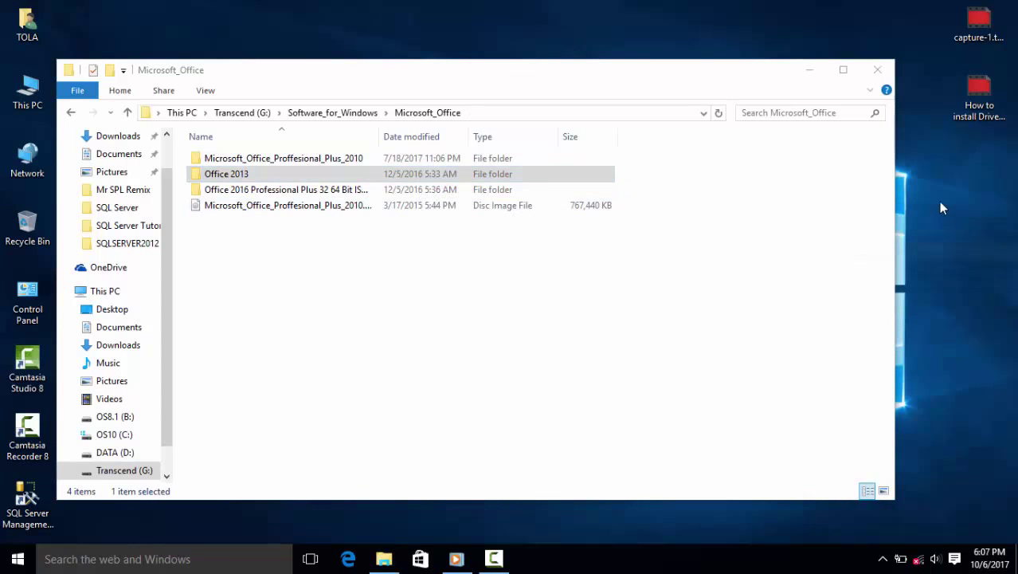
pyautogui.rightClick(940, 207)
pyautogui.click(946, 246)
pyautogui.rightClick(938, 230)
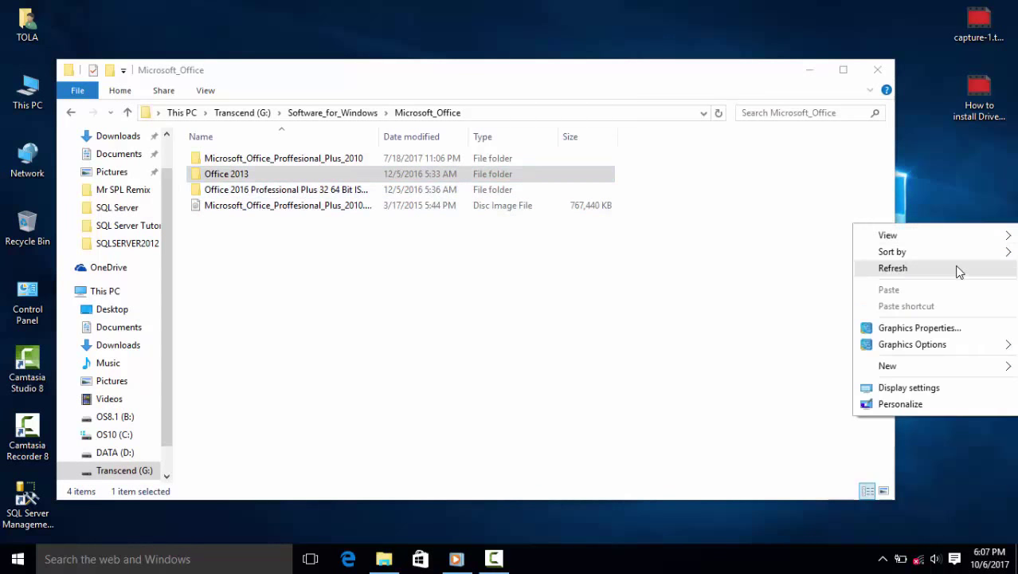
pyautogui.click(957, 267)
pyautogui.rightClick(935, 215)
pyautogui.click(944, 263)
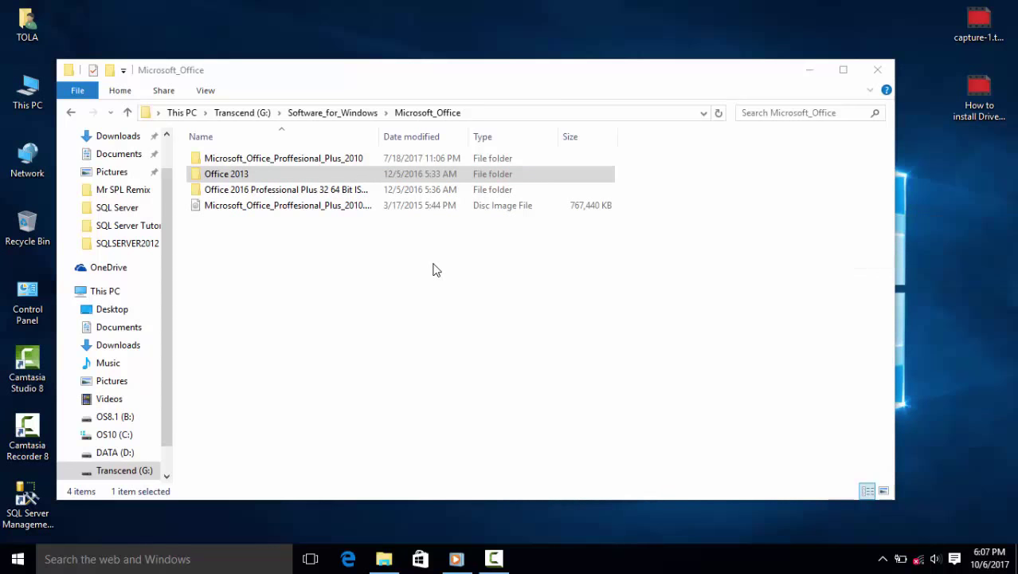
pyautogui.rightClick(903, 224)
pyautogui.click(913, 267)
# - Open the Office 2013 folder again and refresh its file list
pyautogui.doubleClick(252, 173)
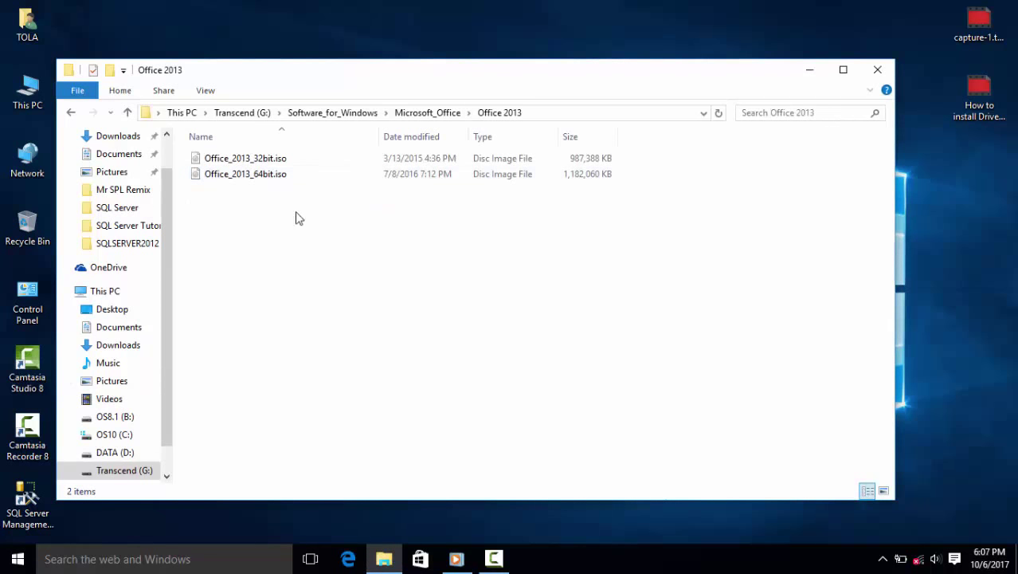
pyautogui.rightClick(246, 216)
pyautogui.click(271, 272)
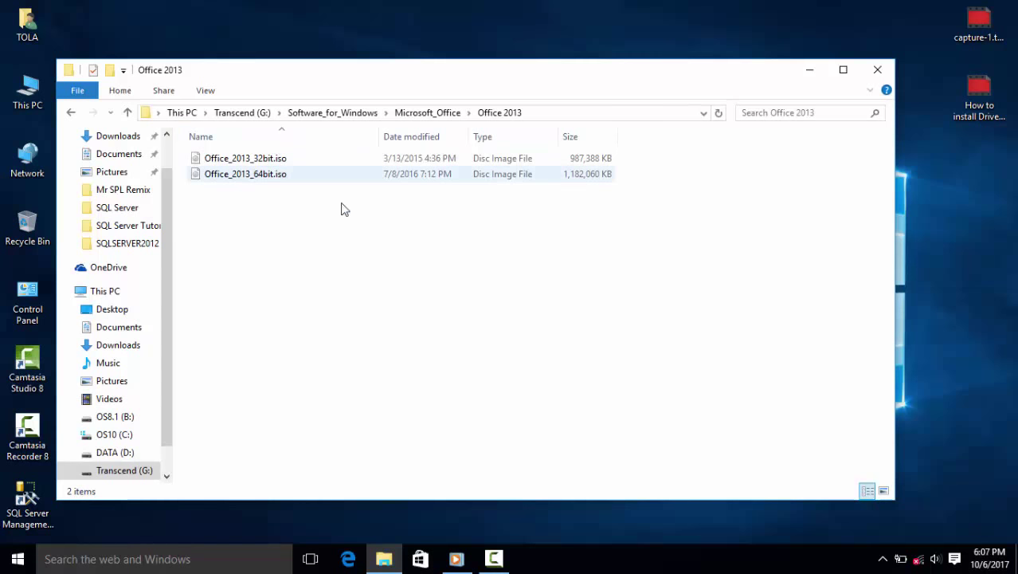
# - Minimize the Office 2013 folder window and refresh the desktop several times
pyautogui.click(809, 70)
pyautogui.rightClick(322, 151)
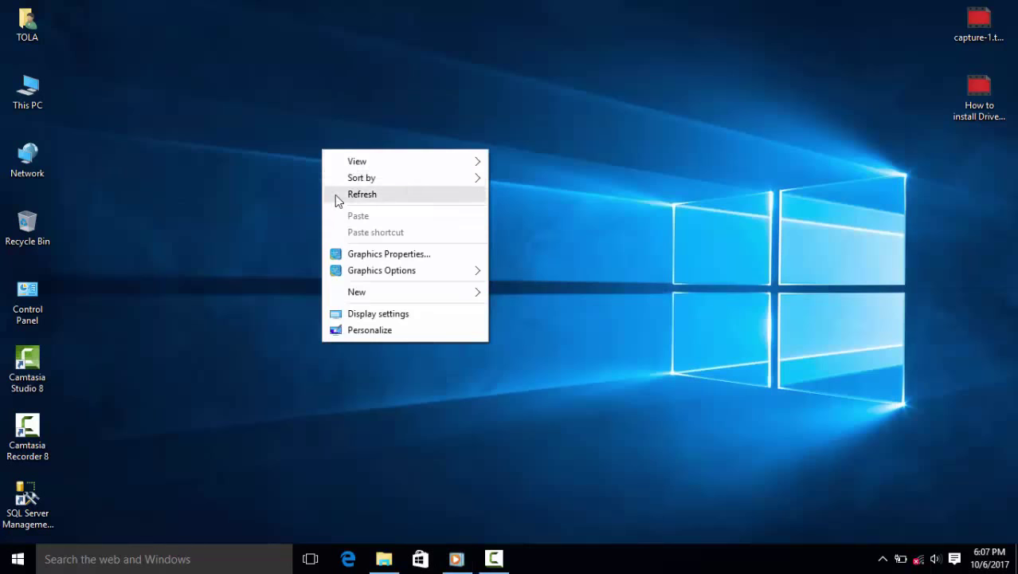
pyautogui.click(334, 194)
pyautogui.rightClick(327, 177)
pyautogui.click(341, 222)
pyautogui.rightClick(307, 205)
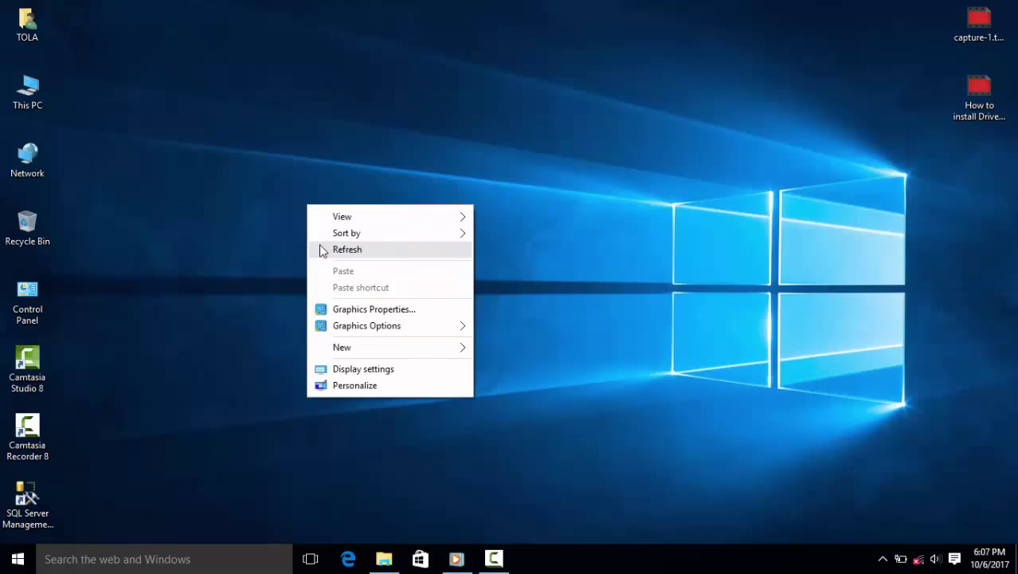
pyautogui.click(323, 248)
pyautogui.rightClick(311, 215)
pyautogui.click(325, 258)
pyautogui.rightClick(321, 217)
pyautogui.click(358, 261)
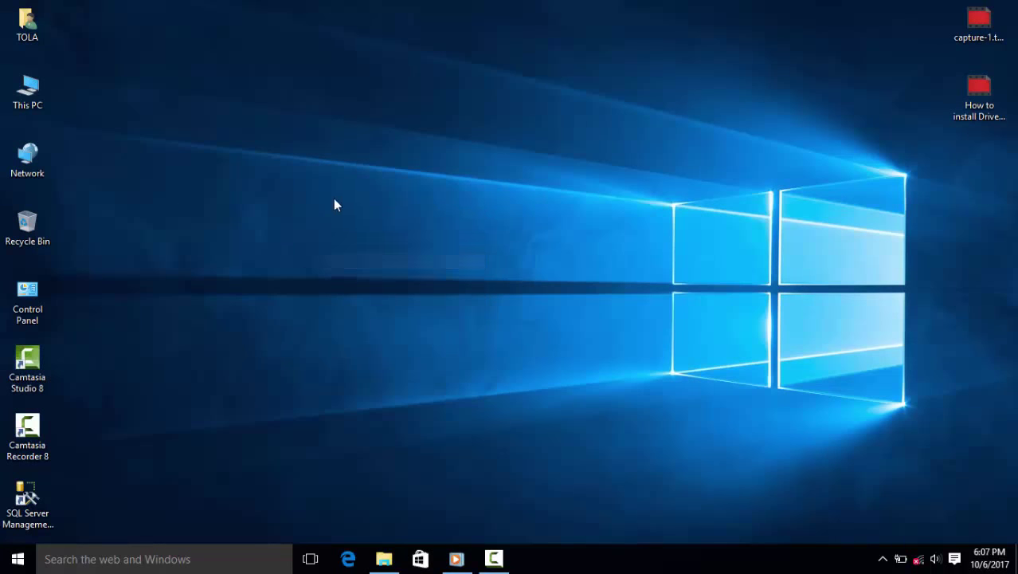
# - Refresh the desktop and view This PC's system properties to check the Windows edition and system type
pyautogui.rightClick(333, 199)
pyautogui.click(348, 244)
pyautogui.rightClick(451, 141)
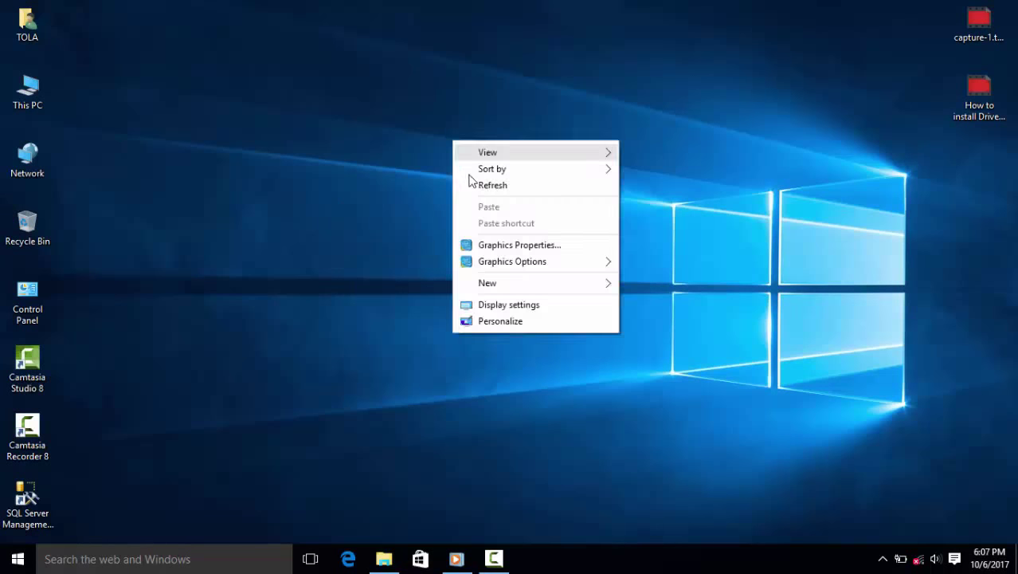
pyautogui.click(471, 181)
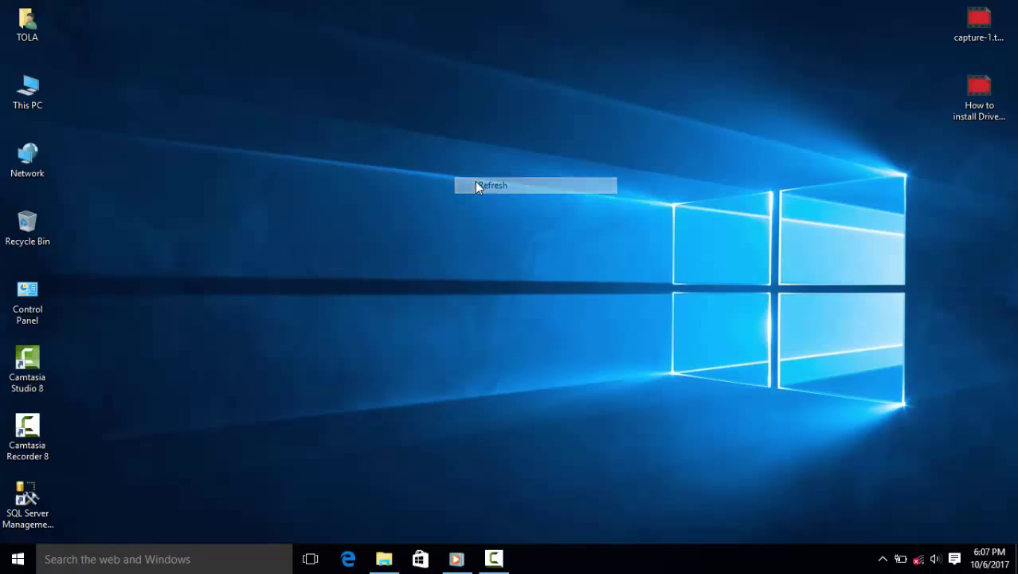
pyautogui.rightClick(38, 91)
pyautogui.click(148, 271)
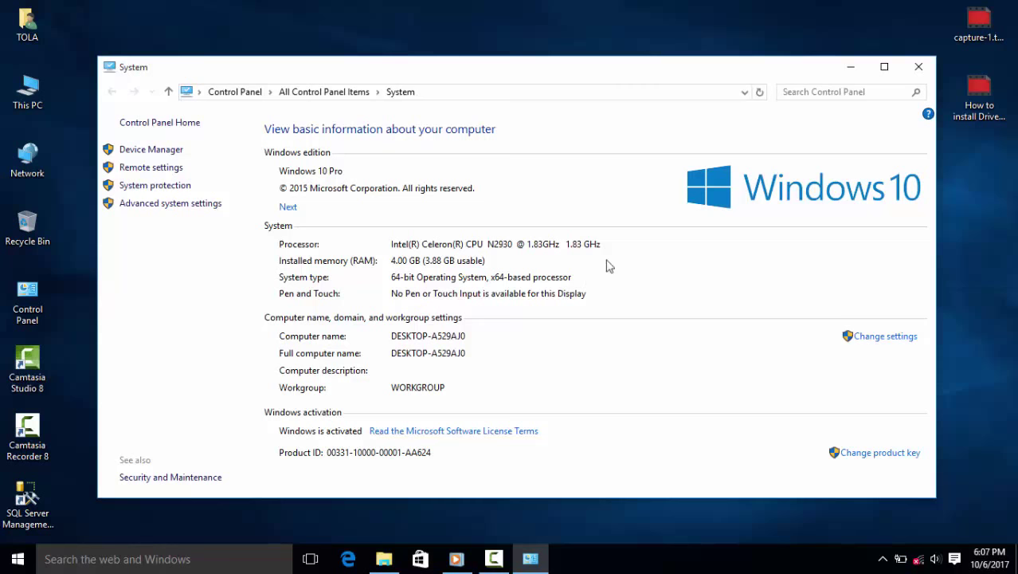
pyautogui.click(919, 66)
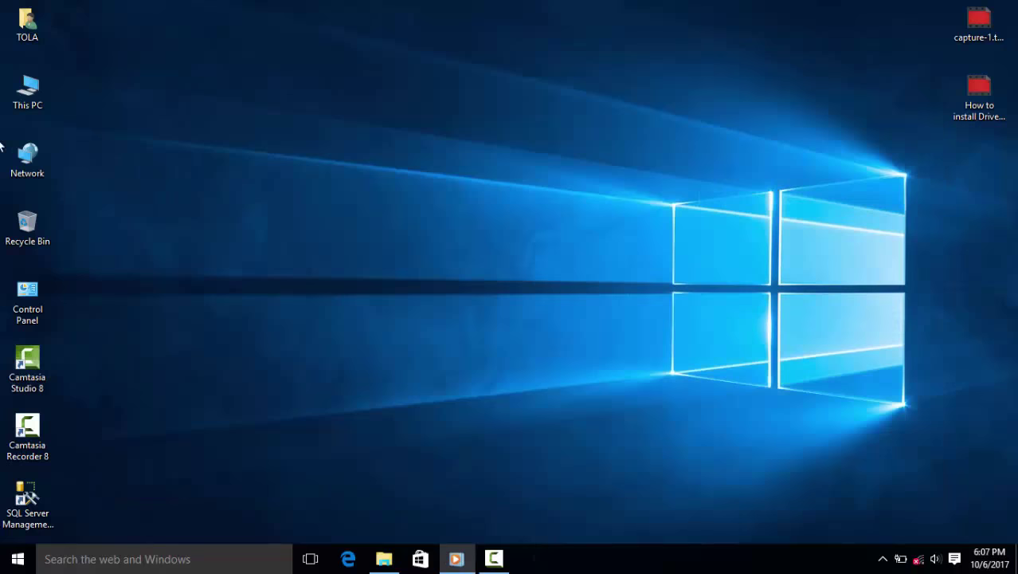
# - Reopen This PC's system properties to check the operating system architecture, and close the window
pyautogui.rightClick(30, 89)
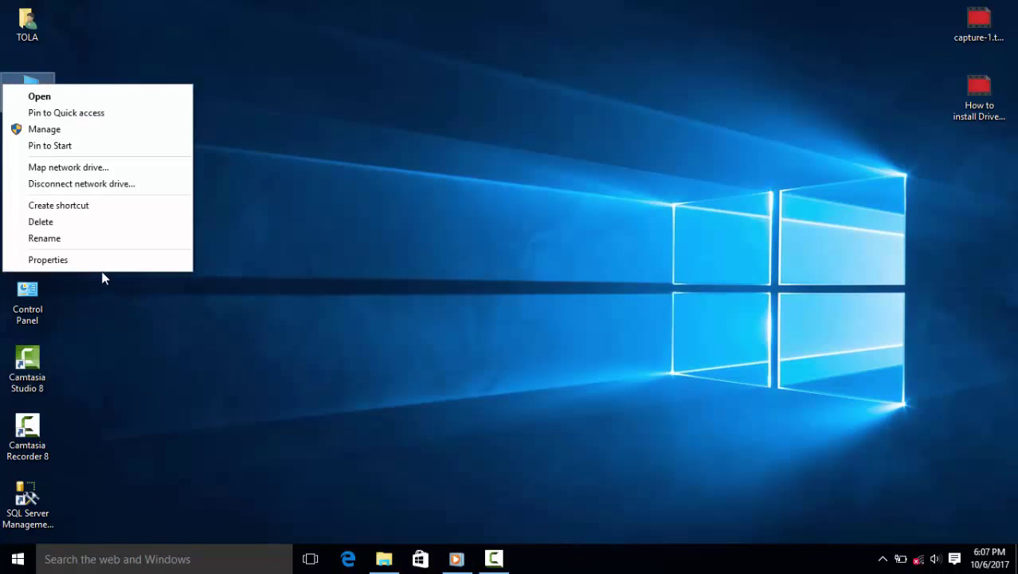
pyautogui.click(92, 263)
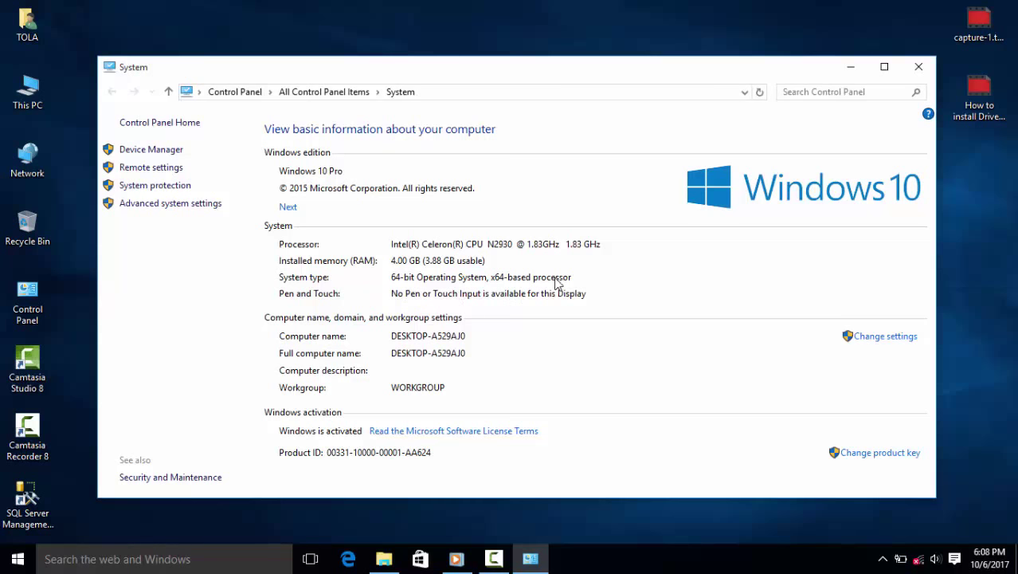
pyautogui.click(918, 67)
pyautogui.click(406, 269)
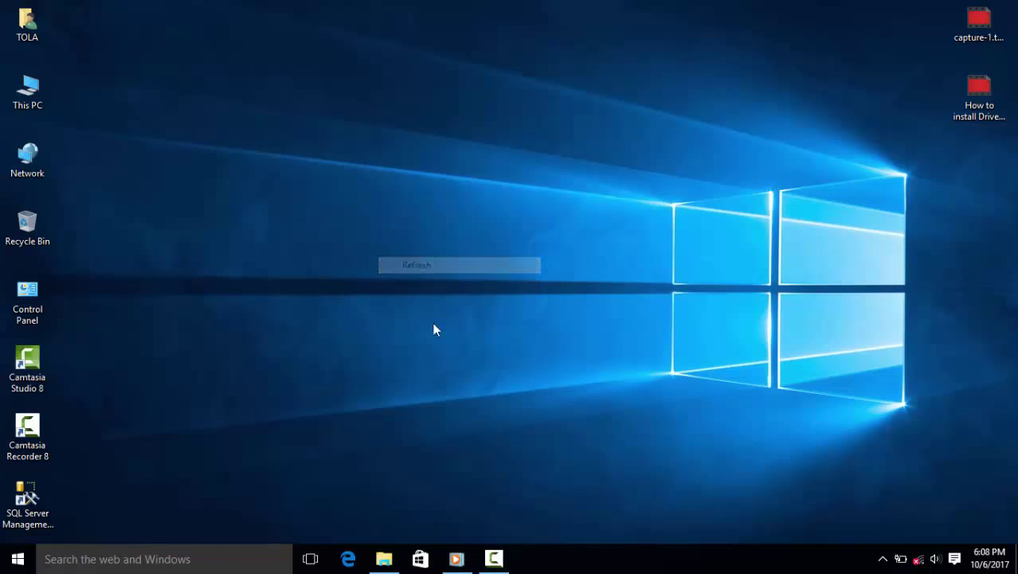
# - Restore the Office 2013 folder window, check the parent Microsoft_Office folder and return to Office 2013
pyautogui.click(385, 558)
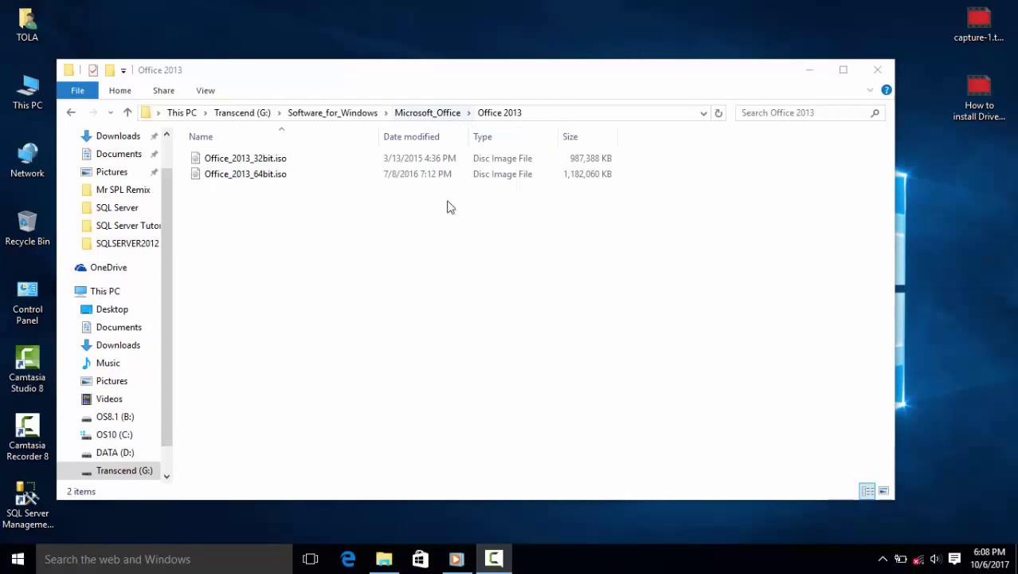
pyautogui.click(448, 114)
pyautogui.click(265, 178)
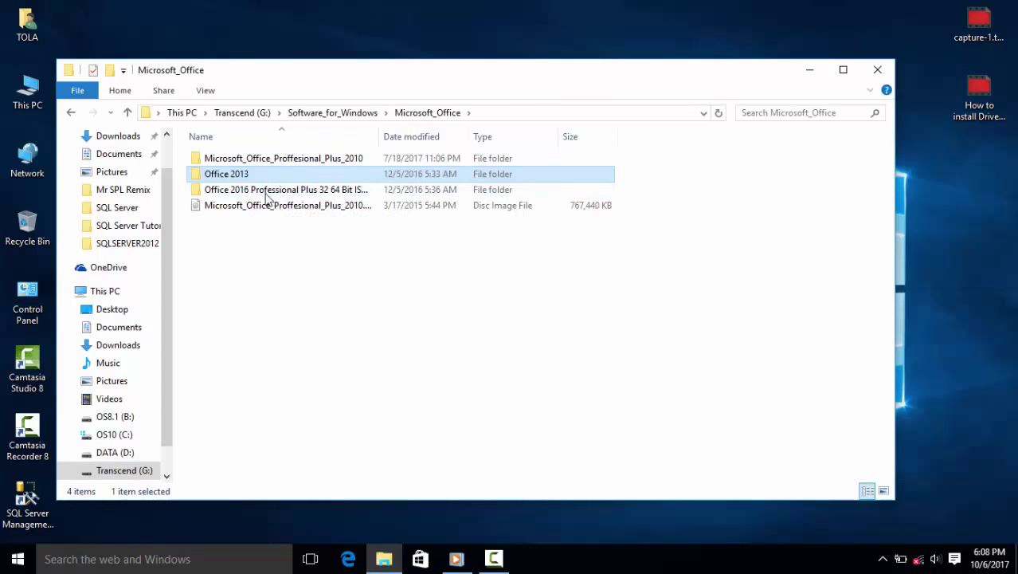
pyautogui.doubleClick(325, 177)
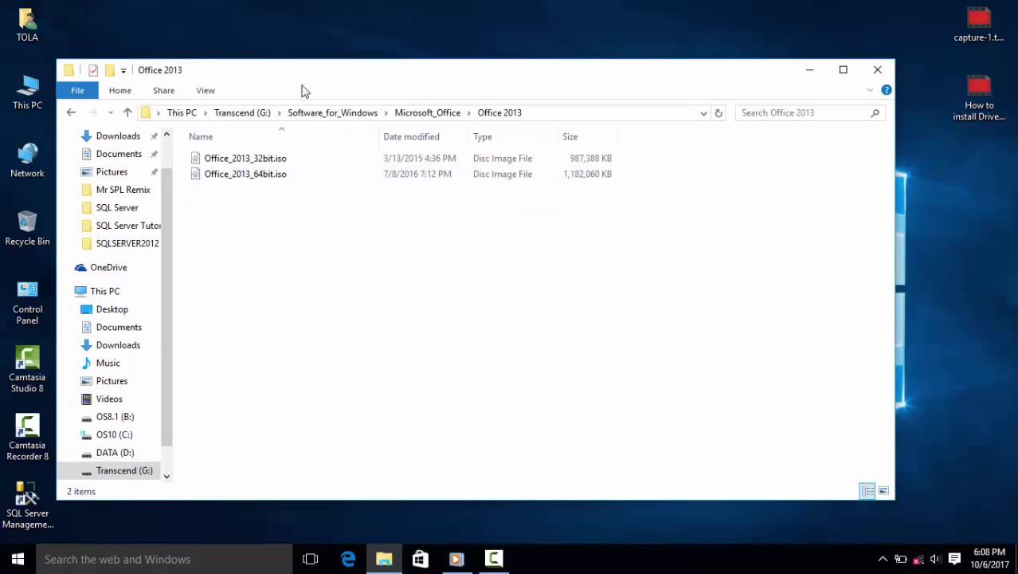
# - Examine Office_2013_32bit.iso and Office_2013_64bit.iso in turn, and refresh the folder's file list
pyautogui.click(260, 159)
pyautogui.click(271, 177)
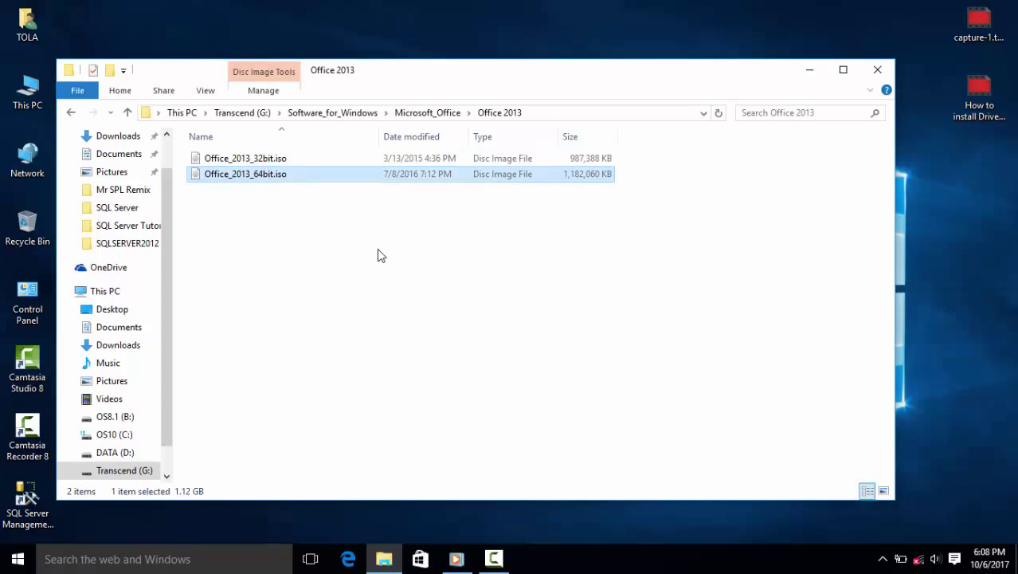
pyautogui.click(275, 159)
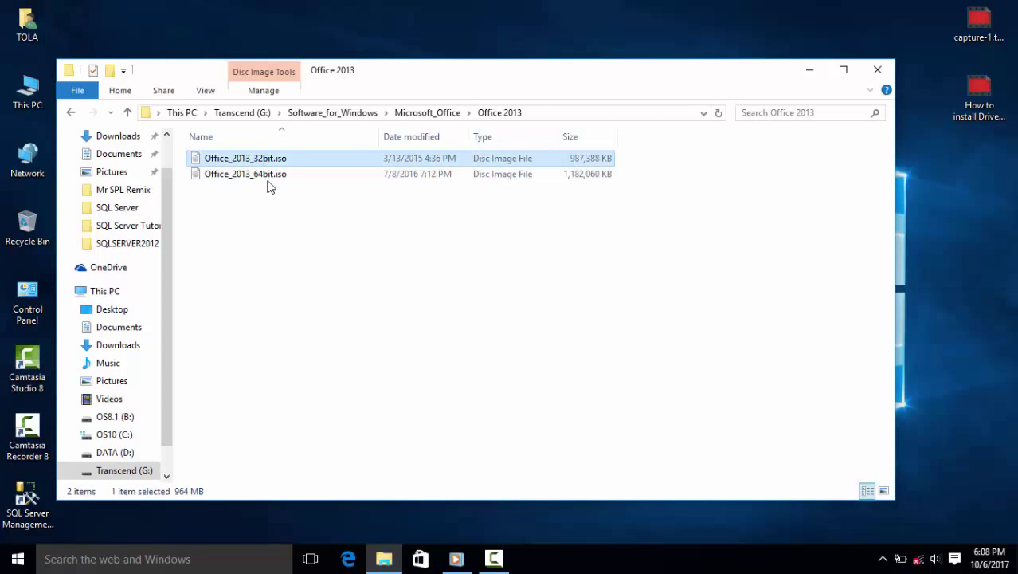
pyautogui.click(269, 175)
pyautogui.rightClick(381, 238)
pyautogui.click(407, 301)
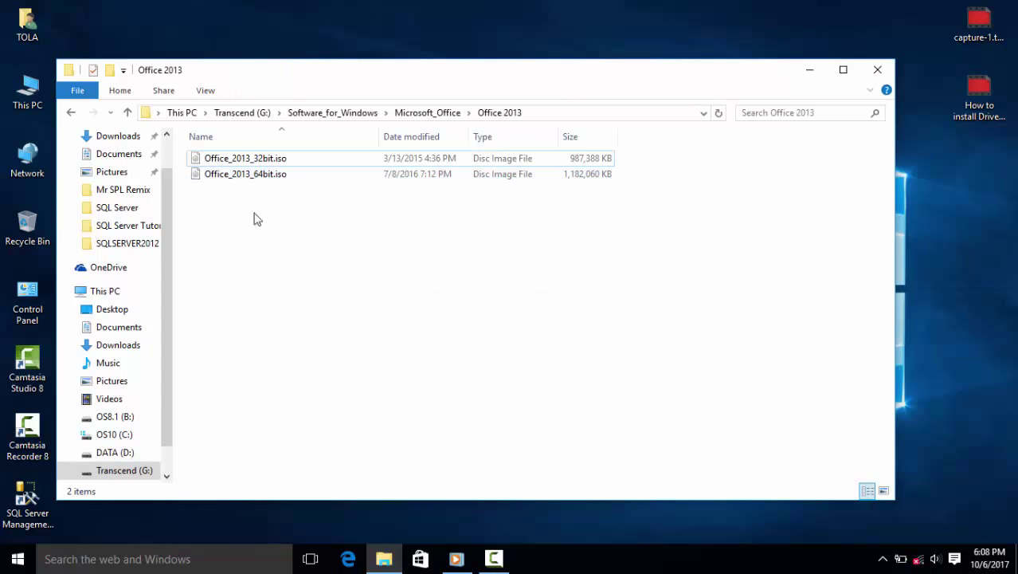
# - Refresh the desktop and compare the file sizes of the 32-bit and 64-bit Office 2013 disc images
pyautogui.rightClick(914, 192)
pyautogui.click(920, 231)
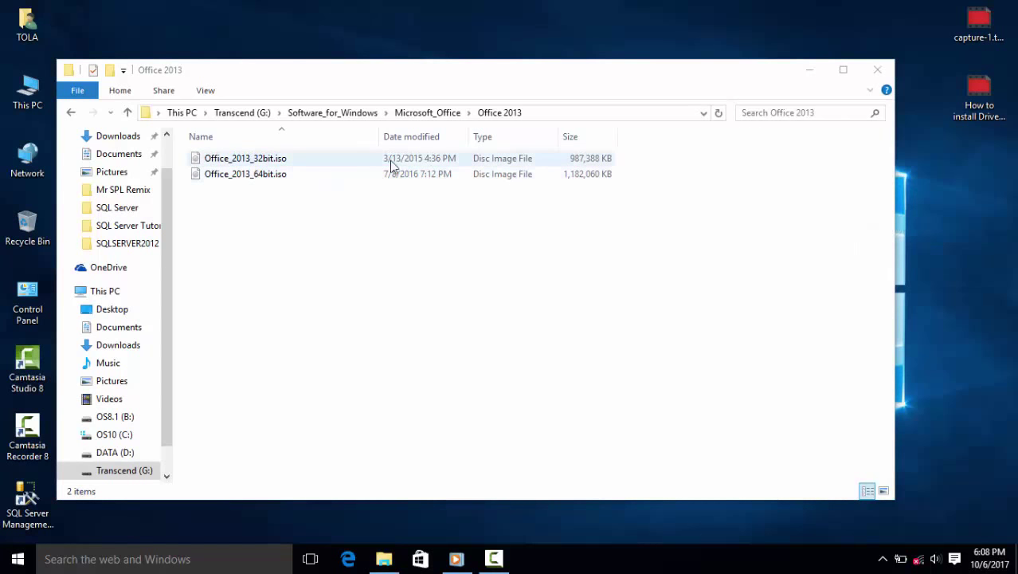
pyautogui.click(554, 159)
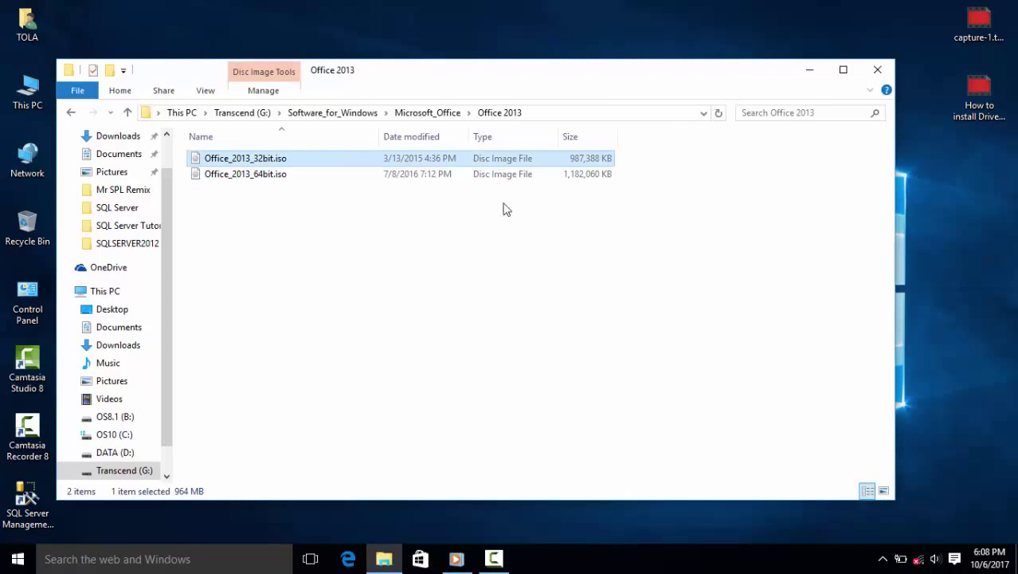
pyautogui.click(612, 174)
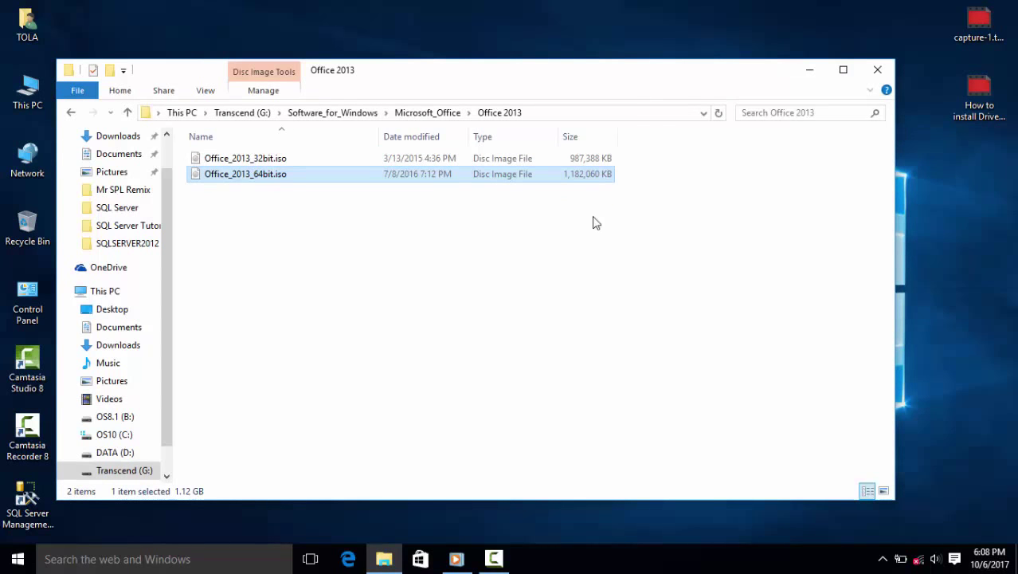
pyautogui.click(533, 162)
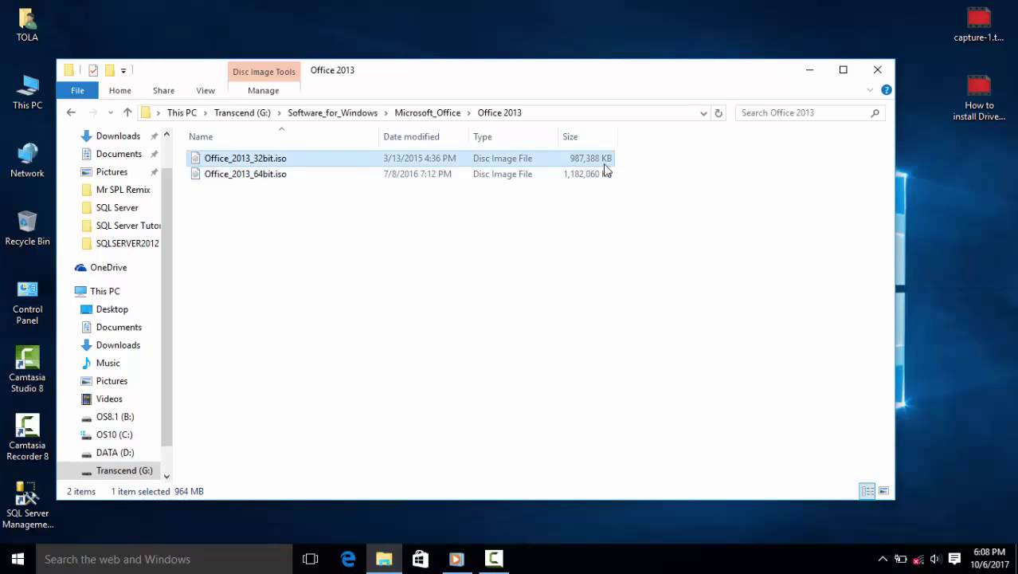
pyautogui.click(558, 176)
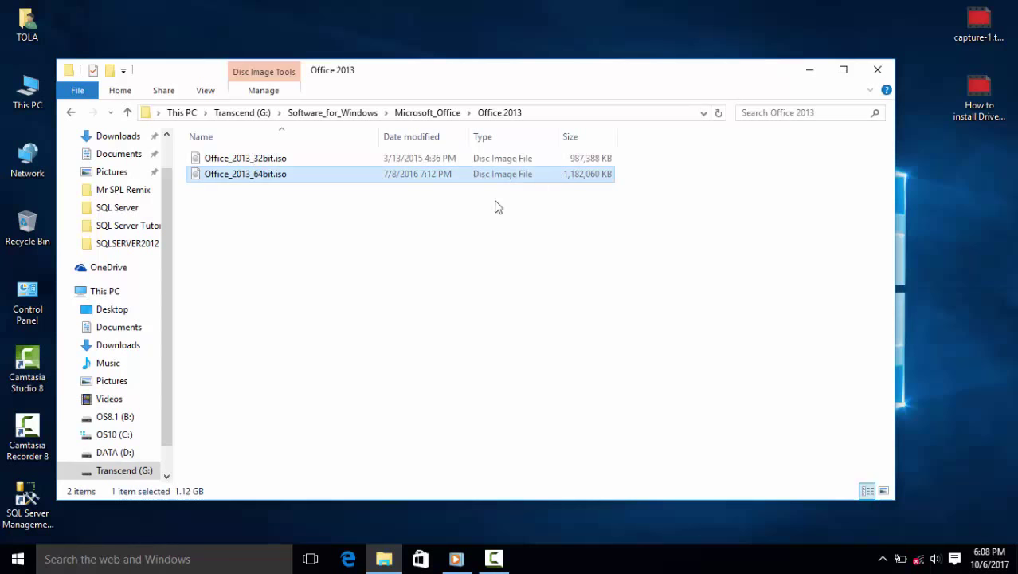
# - Open the Microsoft_Office_Proffesional_Plus_2010 folder and look through the setup files in its Enterprise 2010 subfolder
pyautogui.click(432, 113)
pyautogui.doubleClick(241, 159)
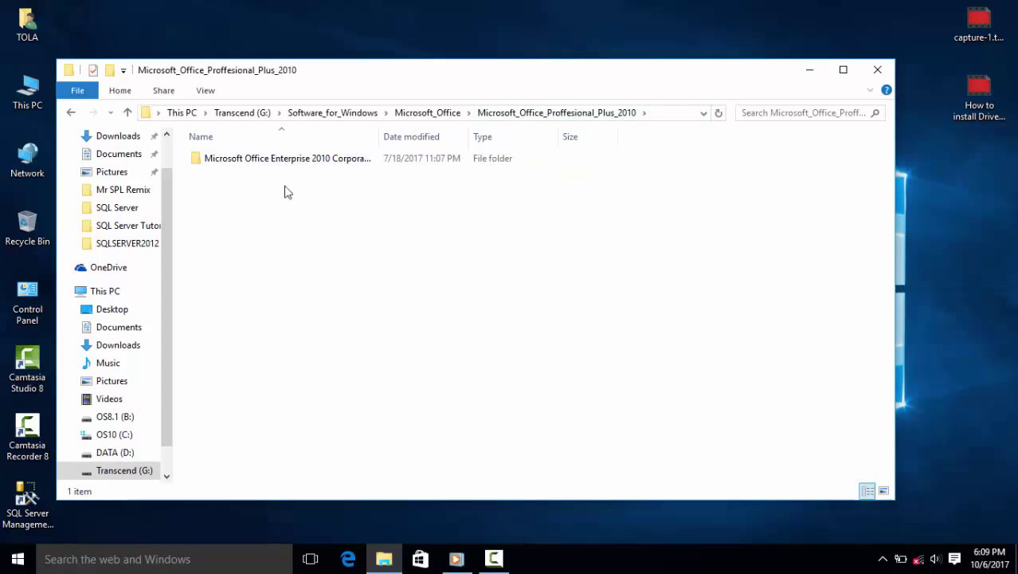
pyautogui.doubleClick(264, 159)
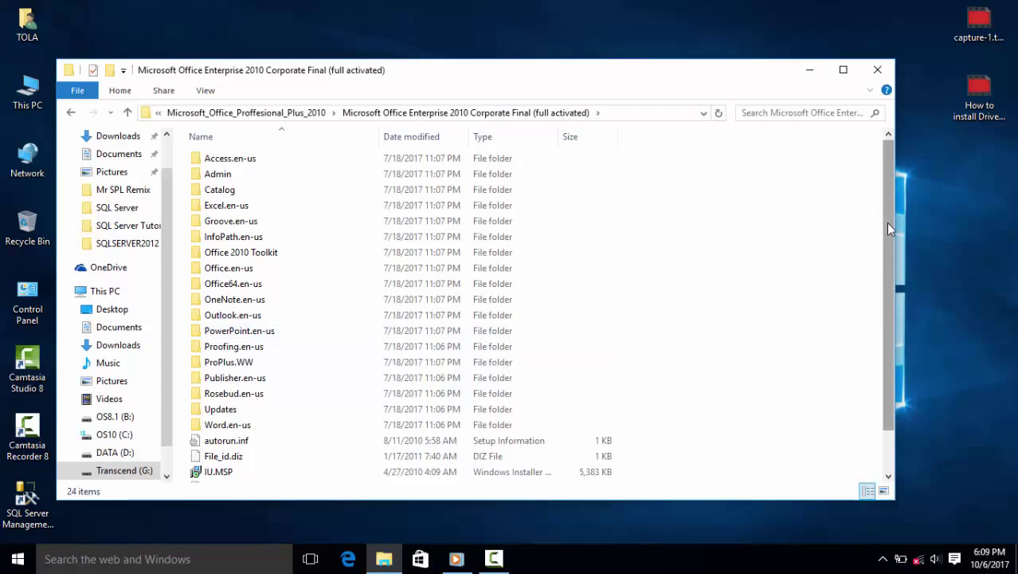
pyautogui.scroll(-1, 890, 228)
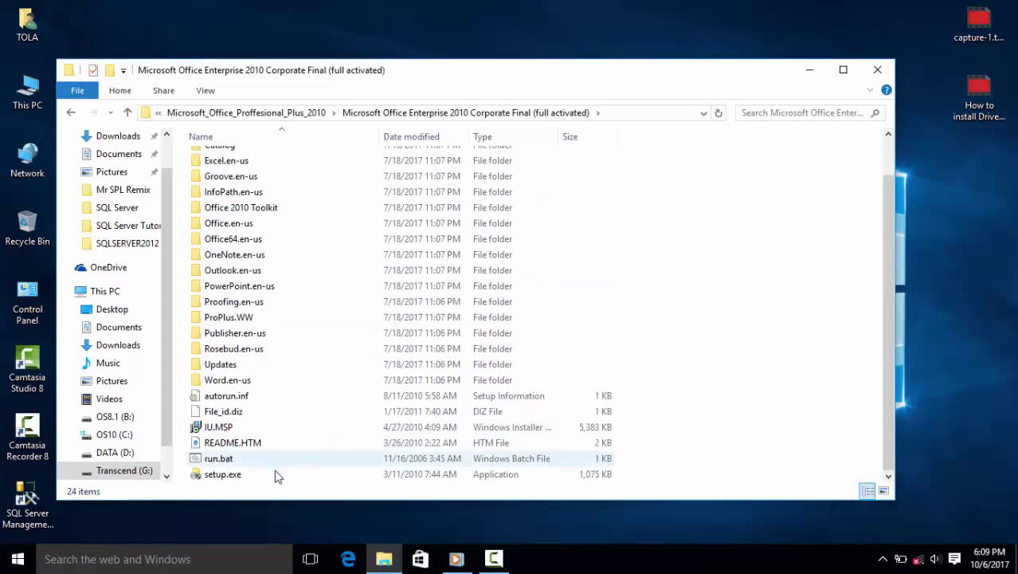
pyautogui.scroll(1, 305, 183)
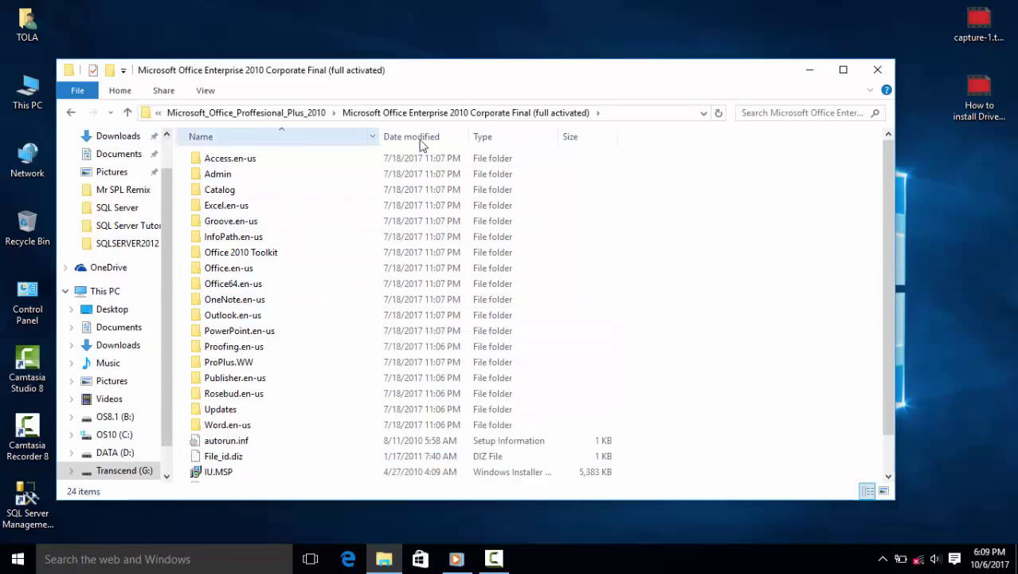
pyautogui.click(300, 117)
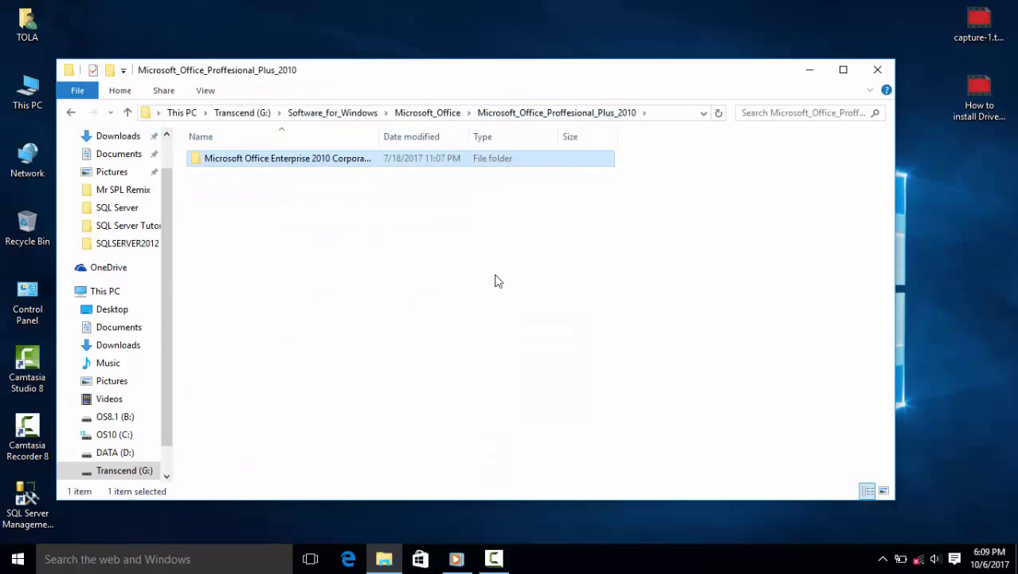
# - Go back through Software_for_Windows and Microsoft_Office into the Office 2013 folder, and move its window clear of the desktop icons
pyautogui.click(333, 112)
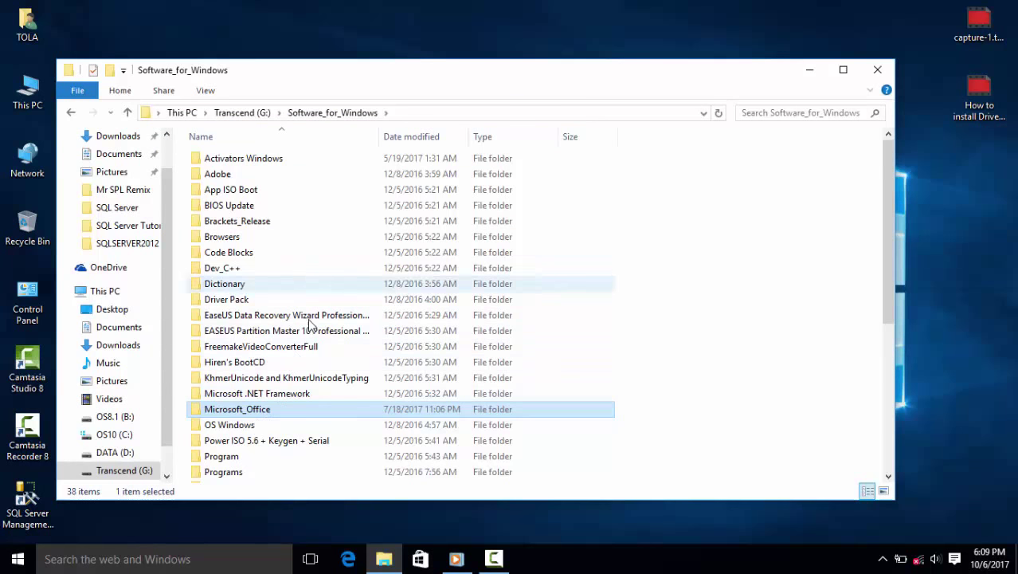
pyautogui.doubleClick(257, 411)
pyautogui.doubleClick(237, 177)
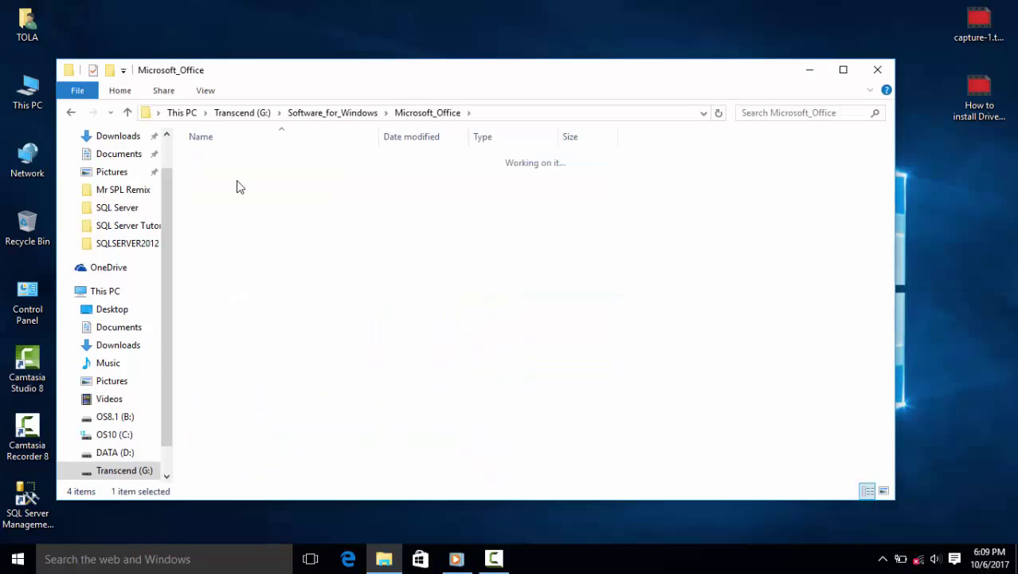
pyautogui.moveTo(475, 64); pyautogui.dragTo(616, 88)
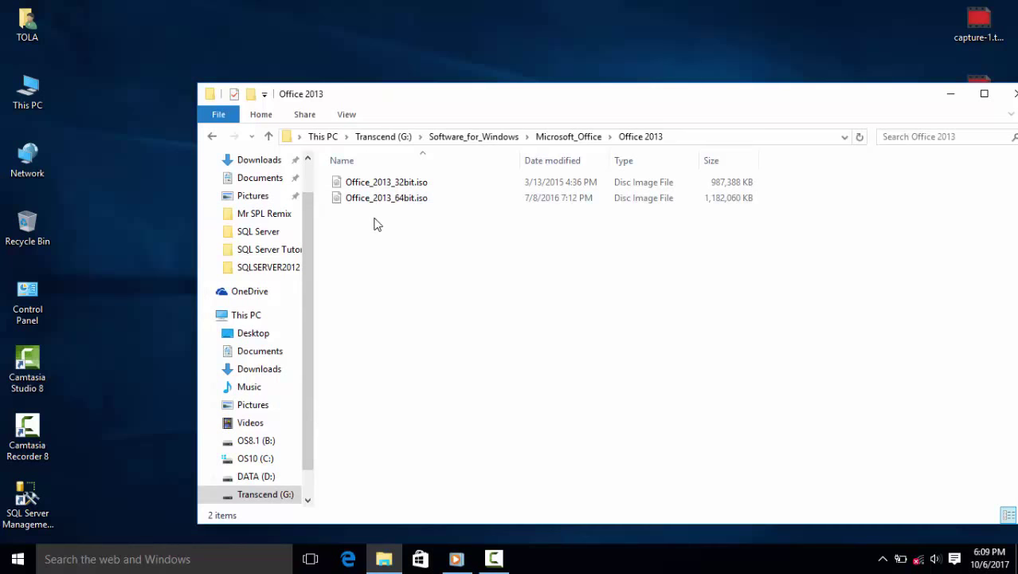
# - Refresh the desktop and review the actions available for Office_2013_64bit.iso, such as Mount, without running any
pyautogui.rightClick(143, 225)
pyautogui.rightClick(136, 241)
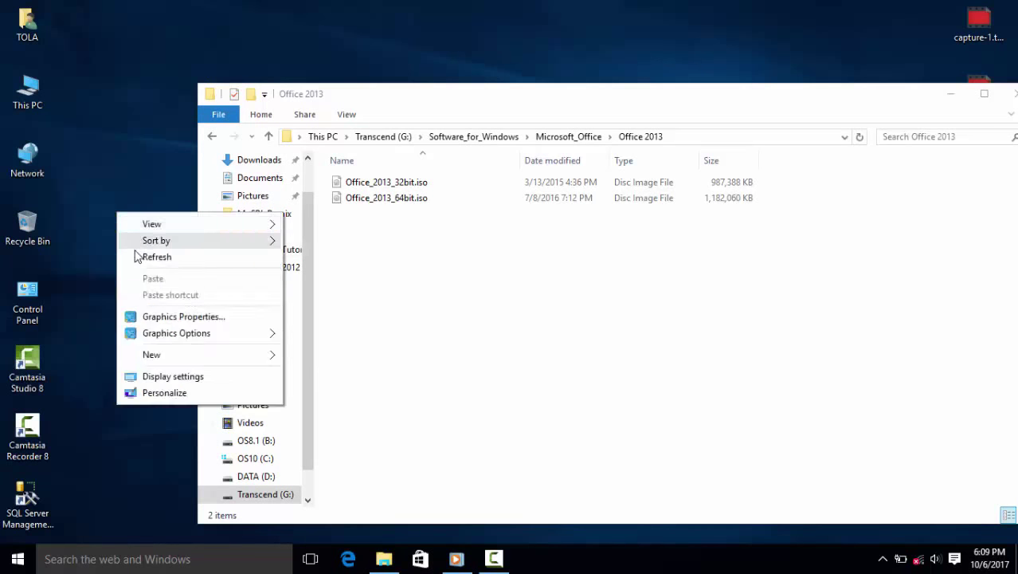
pyautogui.click(136, 256)
pyautogui.click(414, 204)
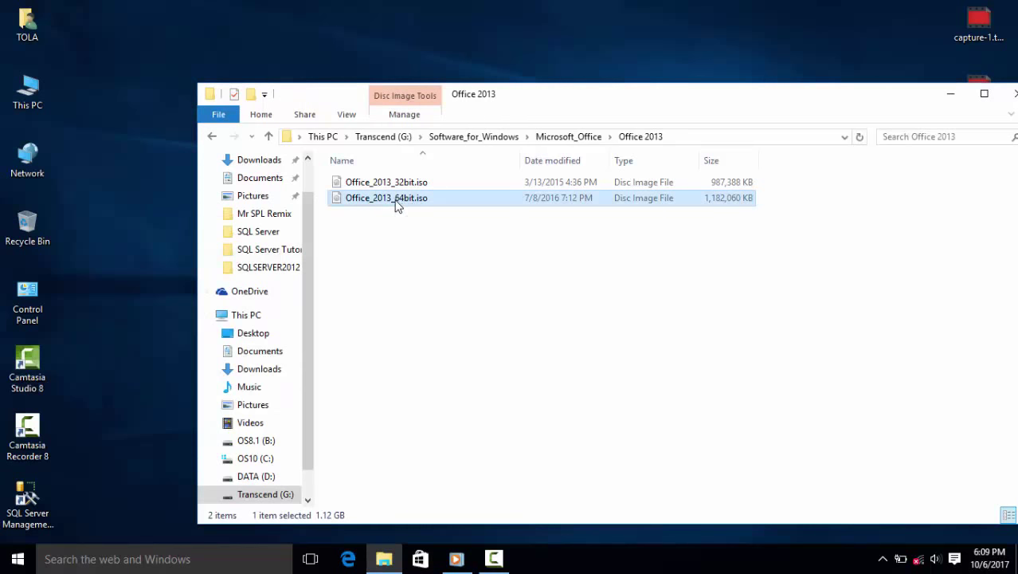
pyautogui.rightClick(397, 205)
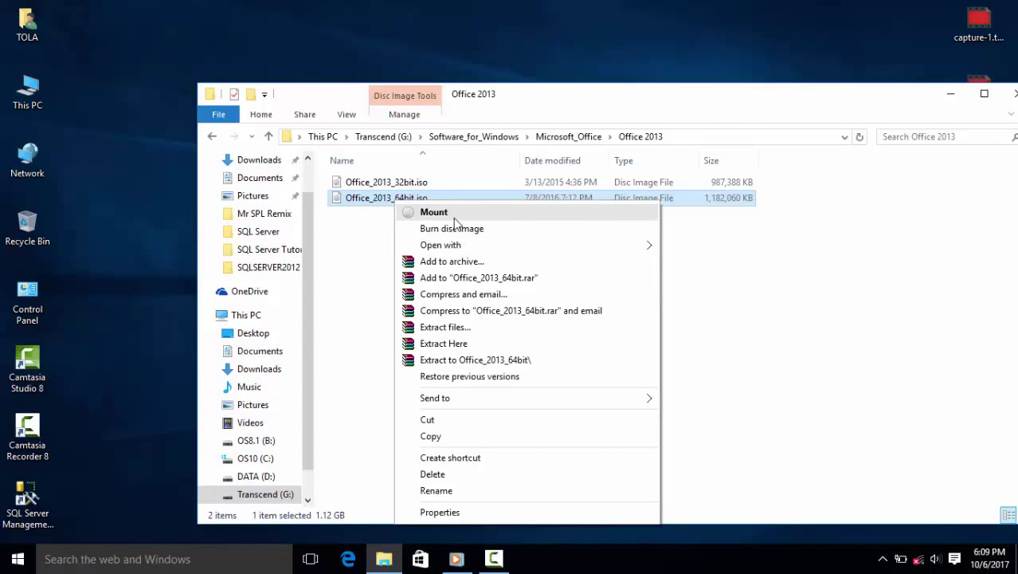
pyautogui.click(384, 241)
pyautogui.click(384, 240)
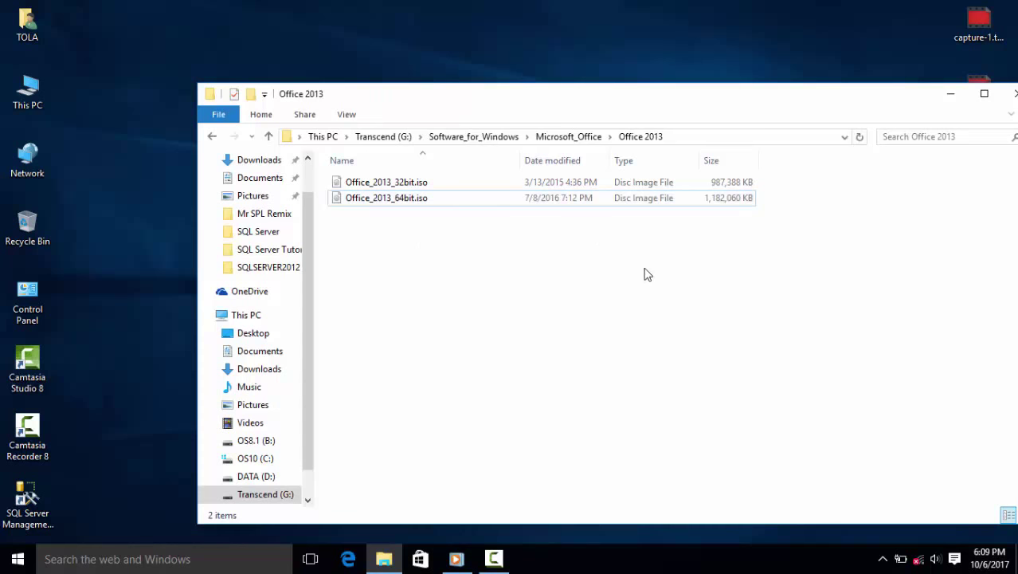
# - Select Office_2013_64bit.iso and look over the drives under This PC, refreshing the desktop and nudging the folder window upward
pyautogui.rightClick(106, 170)
pyautogui.click(118, 214)
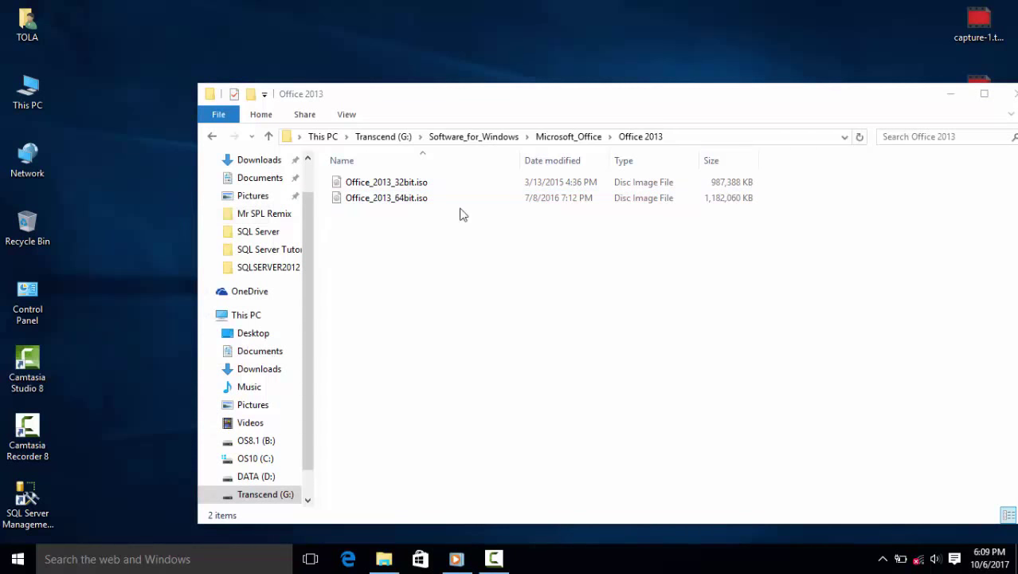
pyautogui.click(399, 197)
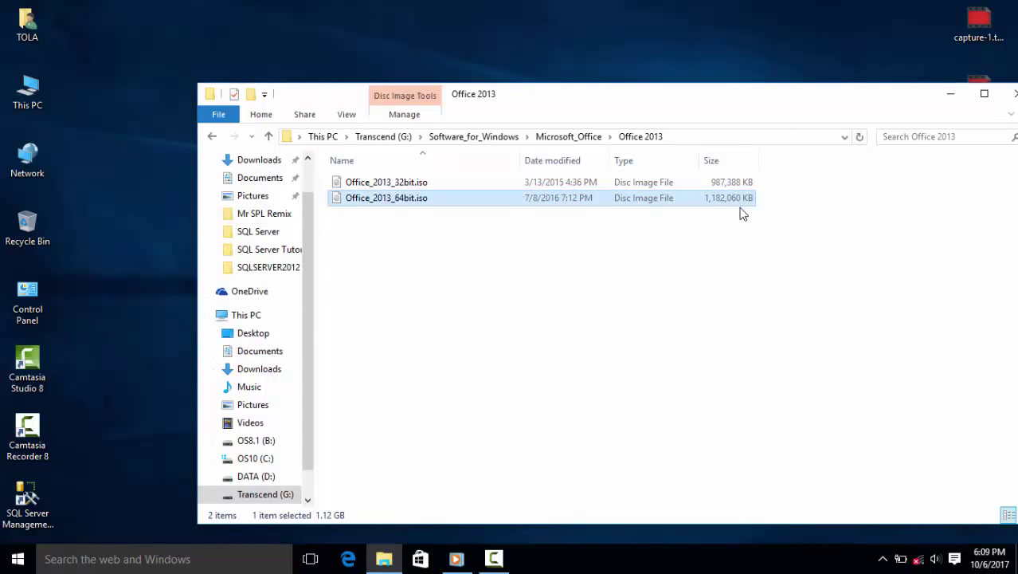
pyautogui.scroll(-1, 313, 351)
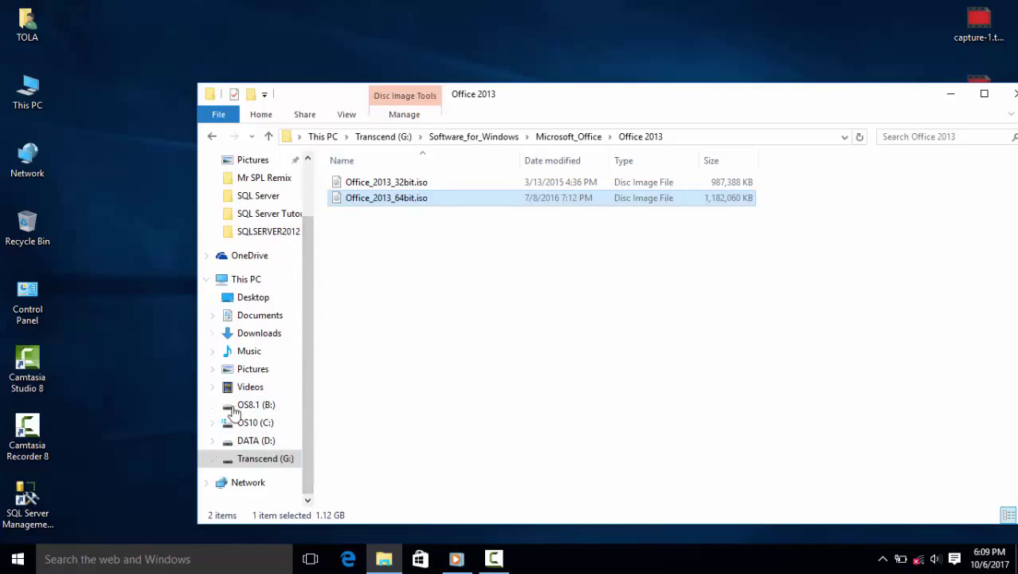
pyautogui.rightClick(116, 255)
pyautogui.click(132, 289)
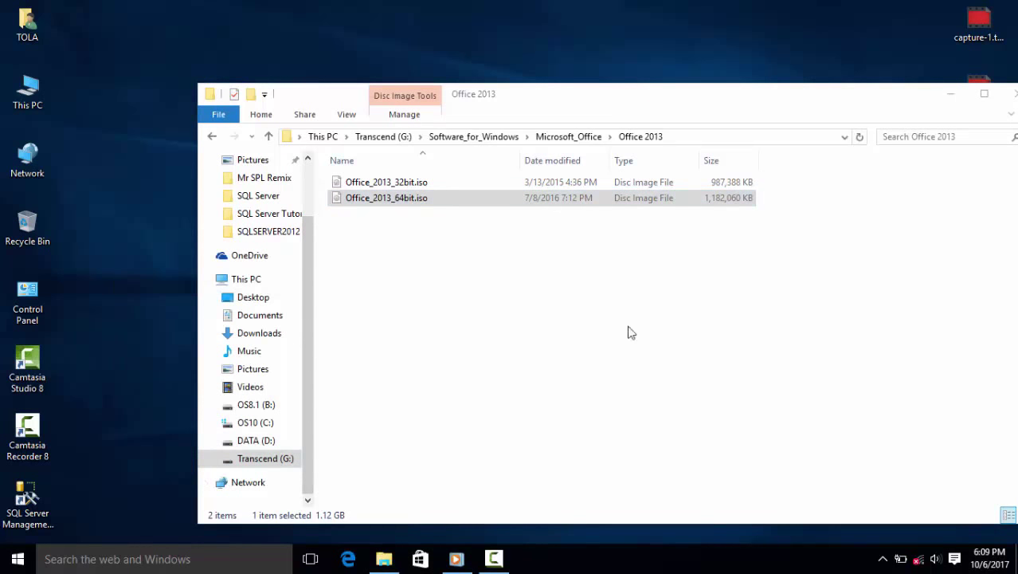
pyautogui.moveTo(610, 97); pyautogui.dragTo(610, 92)
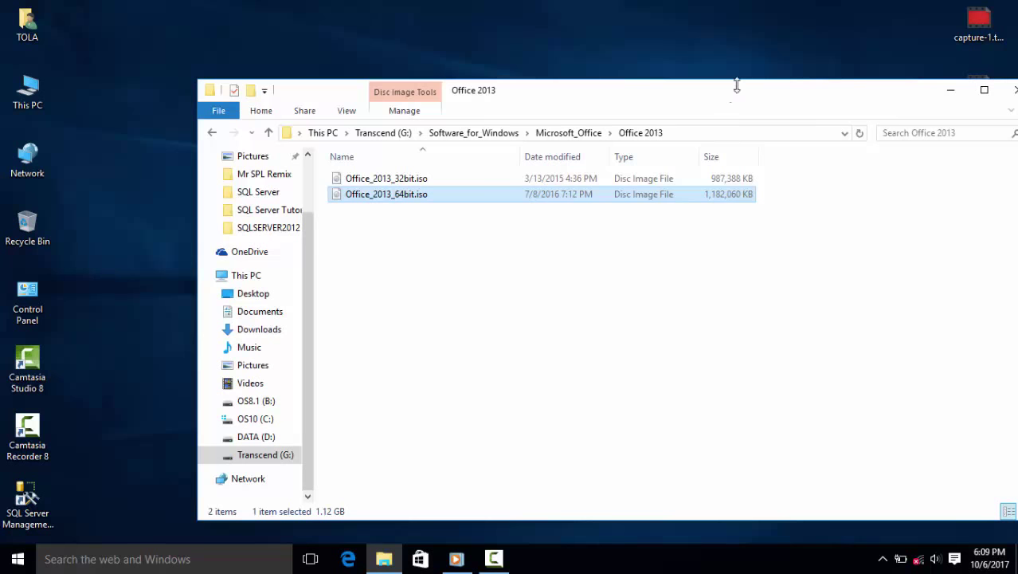
pyautogui.moveTo(735, 94); pyautogui.dragTo(668, 93)
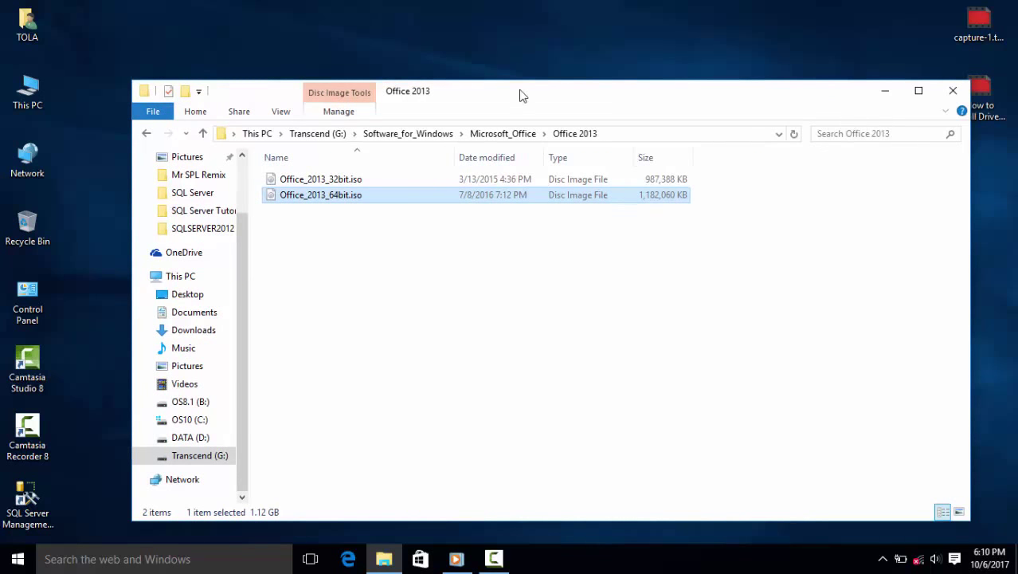
pyautogui.moveTo(521, 93); pyautogui.dragTo(539, 101)
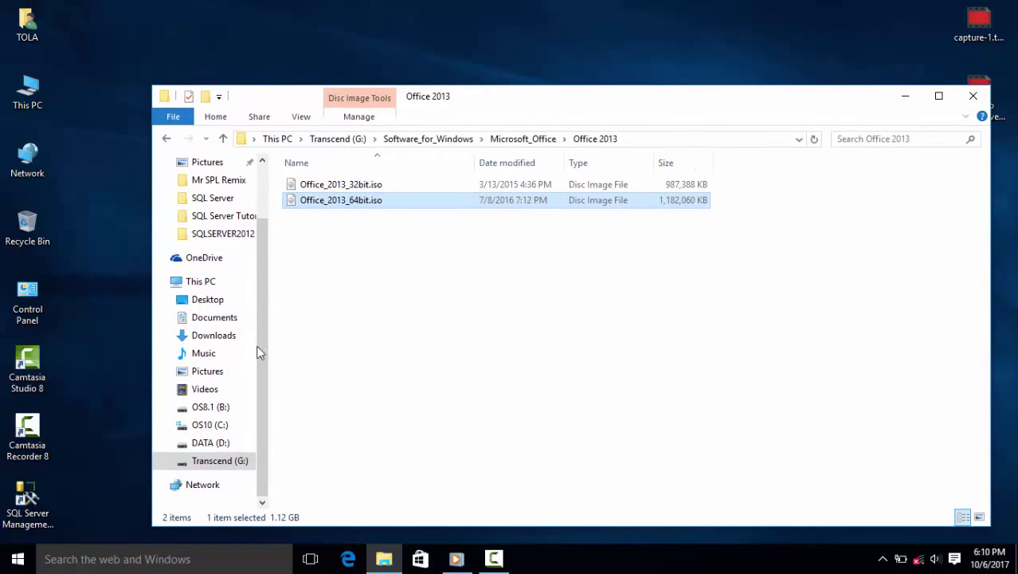
pyautogui.rightClick(106, 199)
pyautogui.click(119, 237)
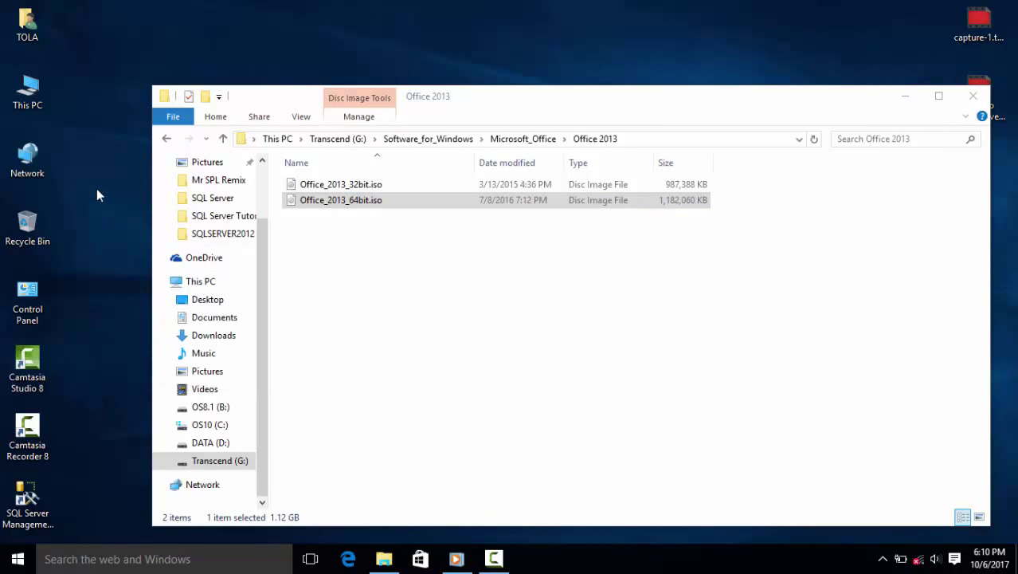
pyautogui.rightClick(86, 180)
pyautogui.click(92, 212)
pyautogui.rightClick(87, 175)
pyautogui.click(107, 220)
# - Mount Office_2013_64bit.iso from the Office 2013 folder as a virtual DVD drive
pyautogui.moveTo(628, 100); pyautogui.dragTo(563, 89)
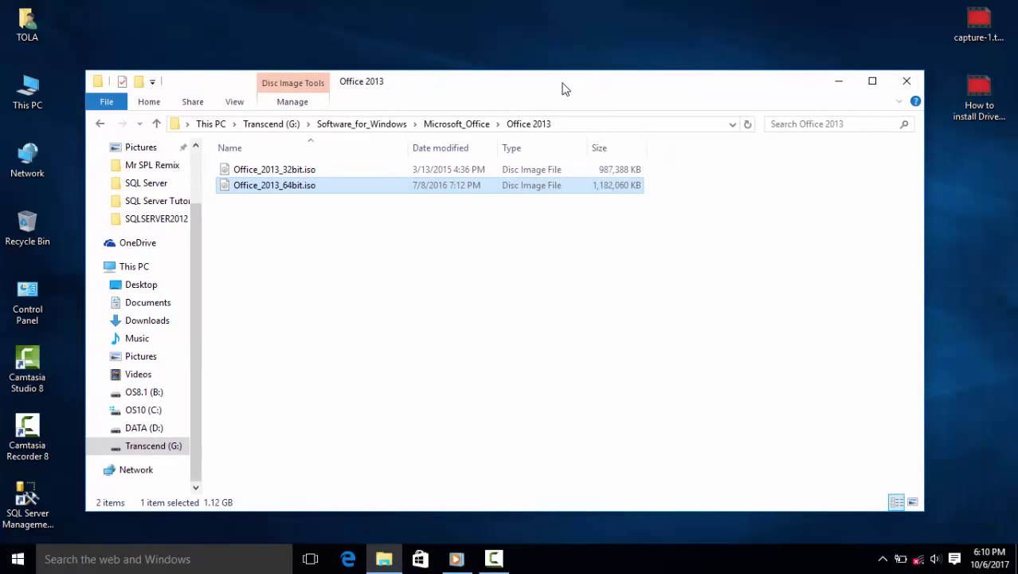
pyautogui.rightClick(299, 189)
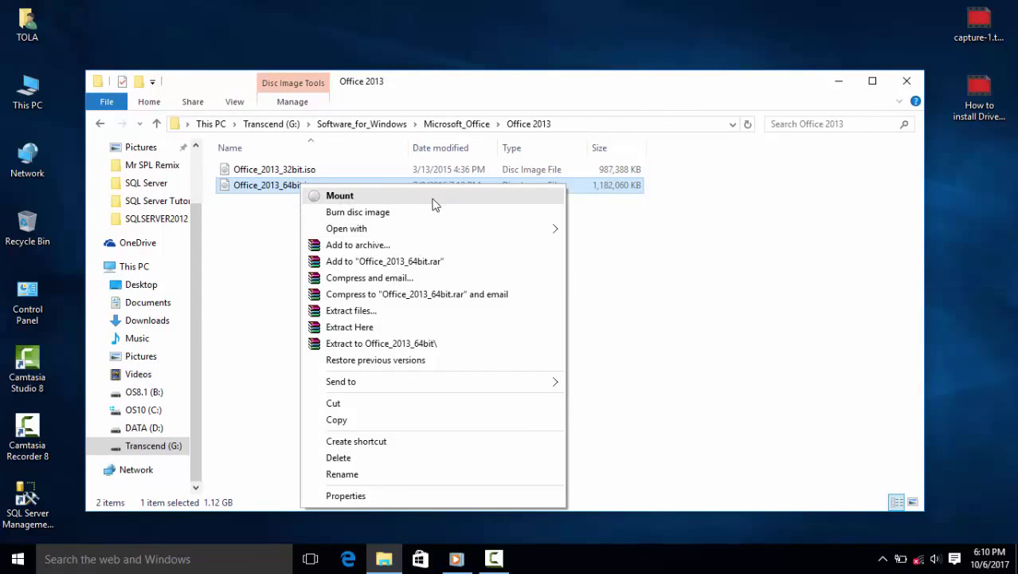
pyautogui.click(277, 189)
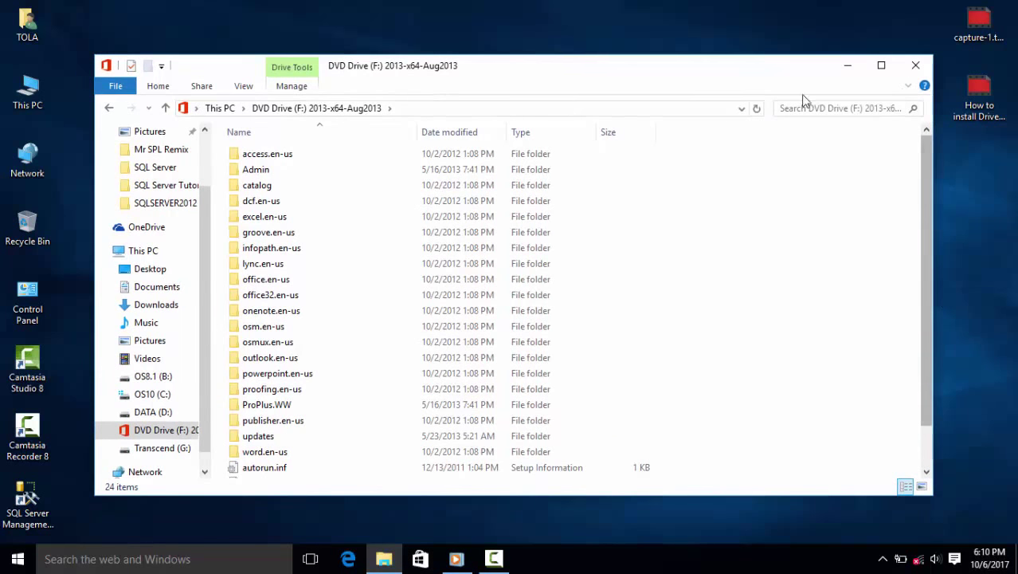
# - Maximize the mounted DVD Drive (F:) window and open setup.exe to launch the Office 2013 installer
pyautogui.doubleClick(755, 72)
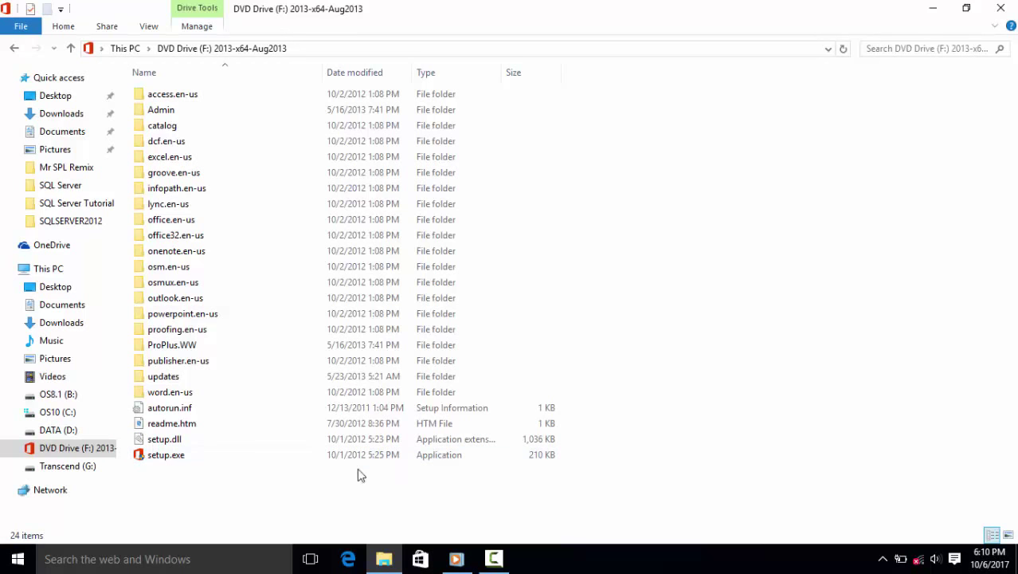
pyautogui.rightClick(192, 463)
pyautogui.click(180, 456)
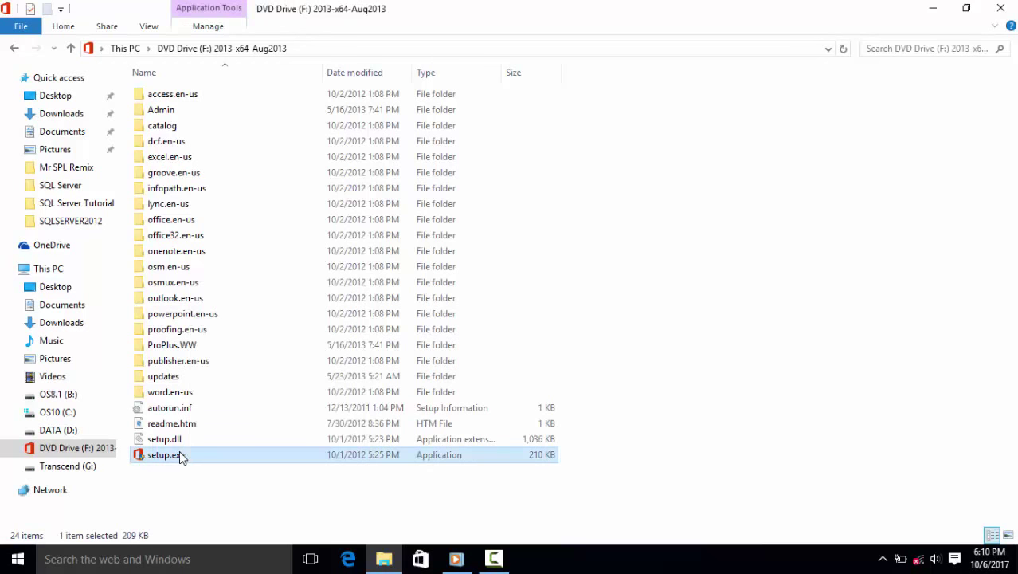
pyautogui.rightClick(182, 455)
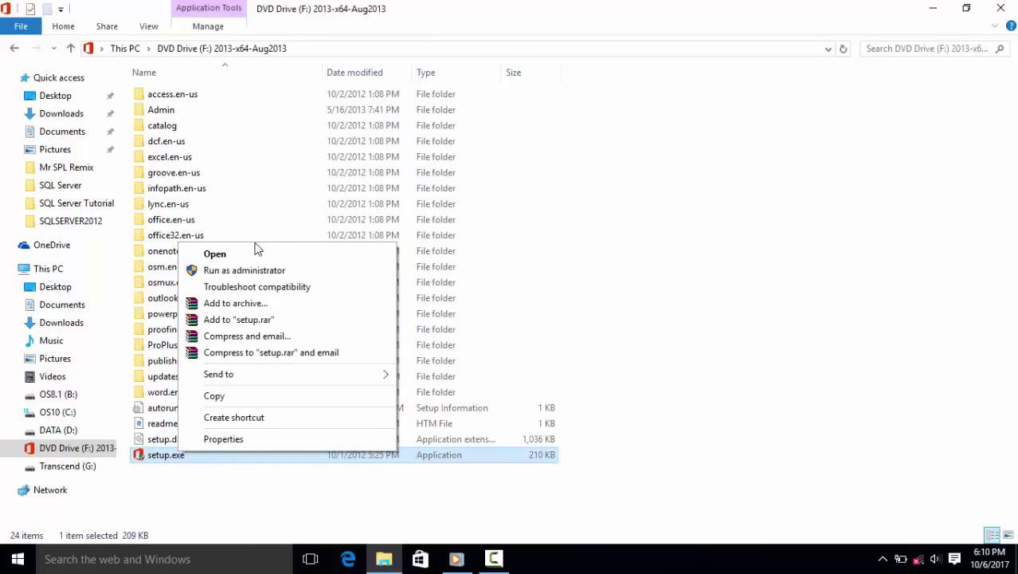
pyautogui.click(233, 255)
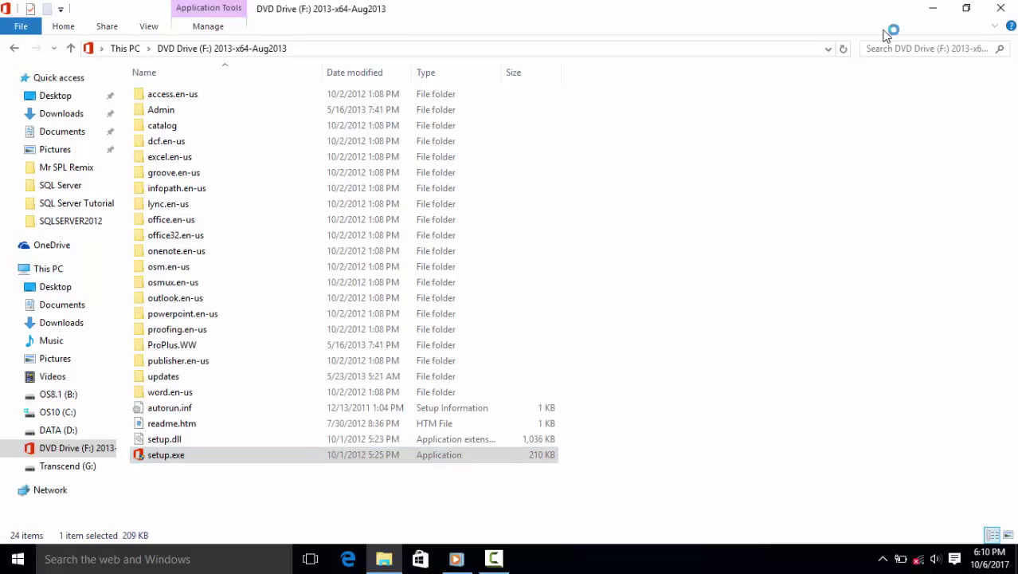
# - Restore and minimize the DVD Drive (F:) folder window, and shift the Office Professional Plus 2013 setup dialog on the desktop
pyautogui.moveTo(765, 7); pyautogui.dragTo(643, 104)
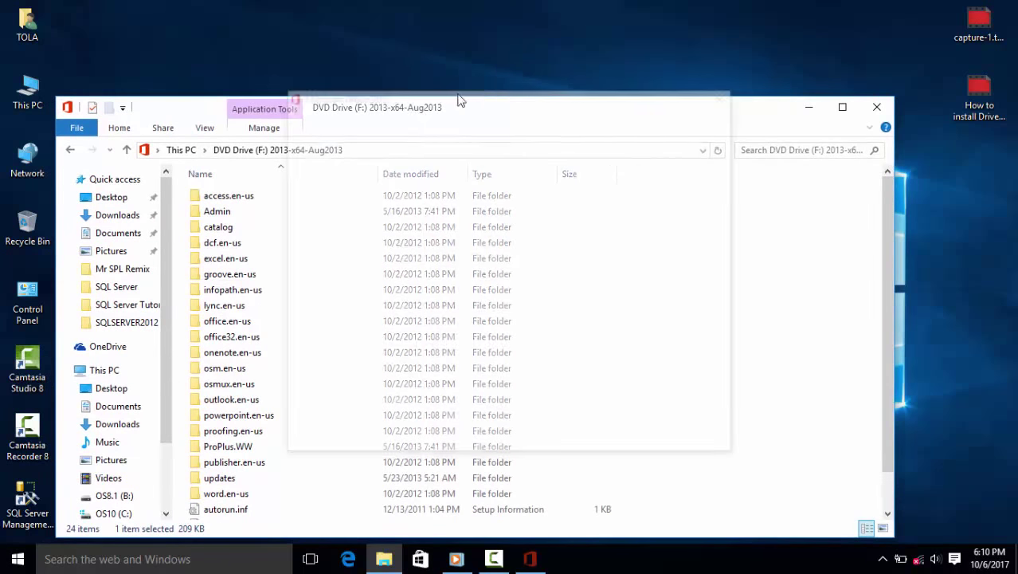
pyautogui.click(219, 109)
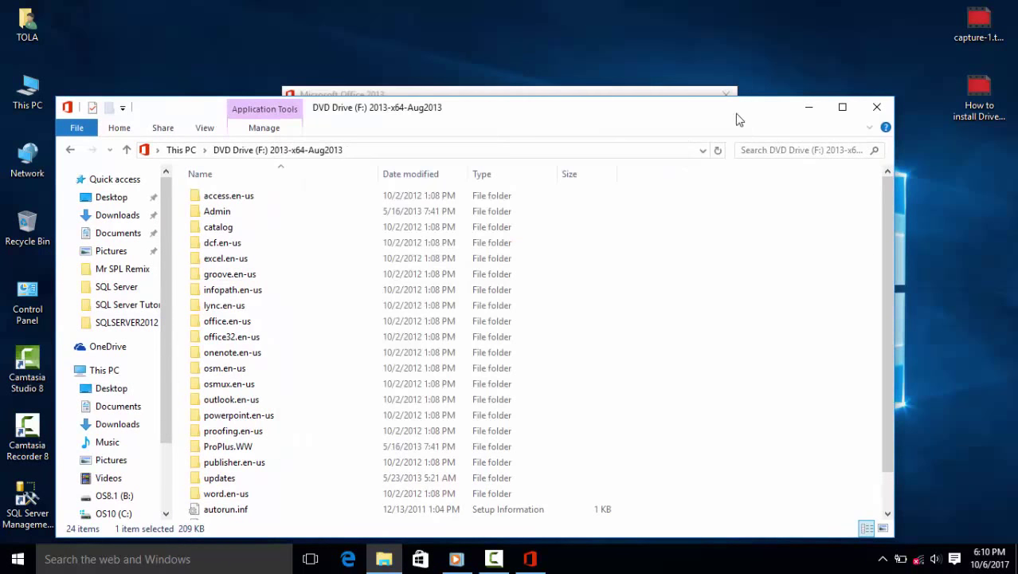
pyautogui.click(809, 106)
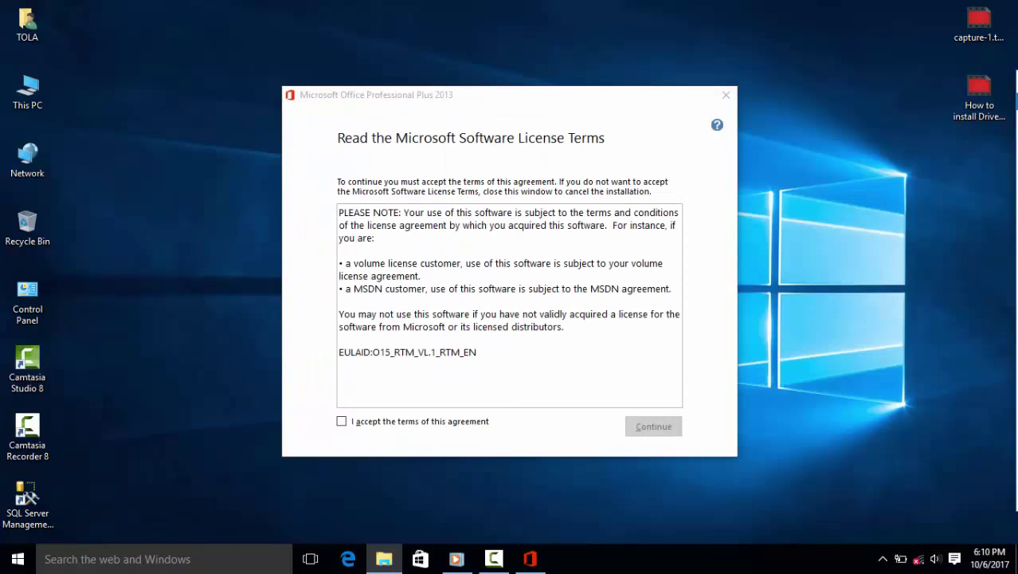
pyautogui.moveTo(428, 112); pyautogui.dragTo(346, 80)
# - Read through the Microsoft Software License Terms in the setup dialog, refreshing the desktop and repositioning the dialog slightly
pyautogui.rightClick(692, 158)
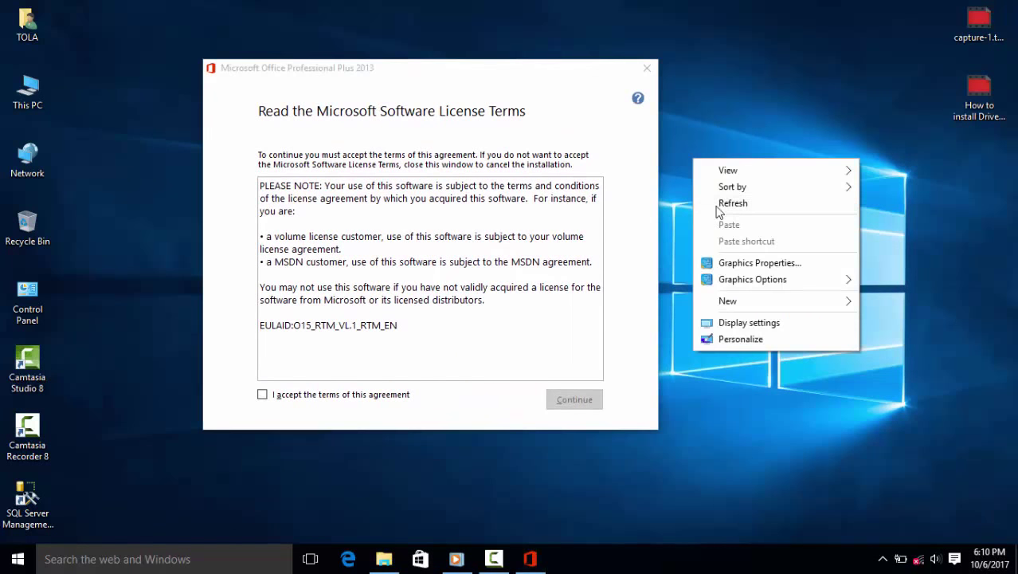
pyautogui.click(718, 200)
pyautogui.click(309, 332)
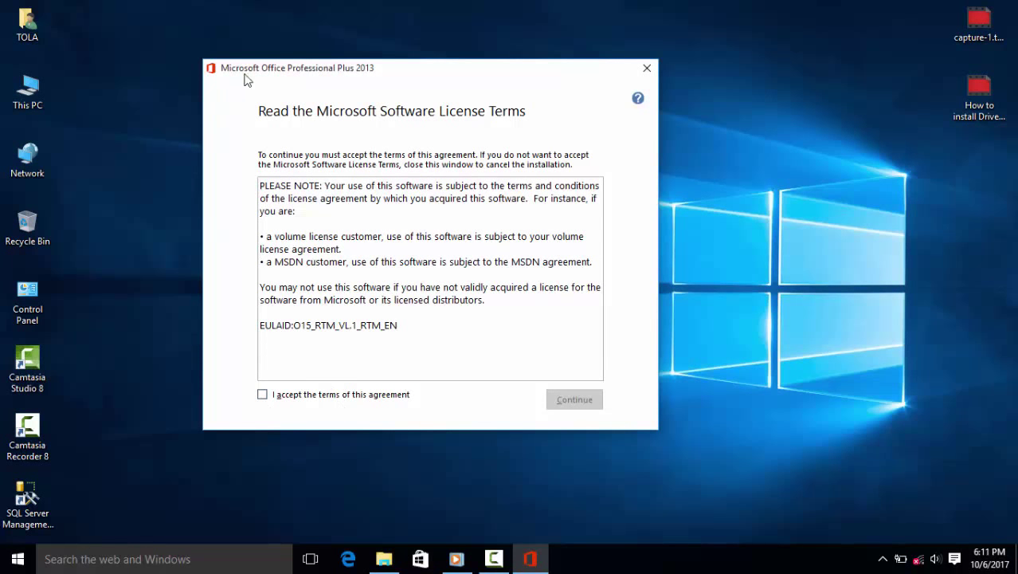
pyautogui.moveTo(250, 68); pyautogui.dragTo(280, 58)
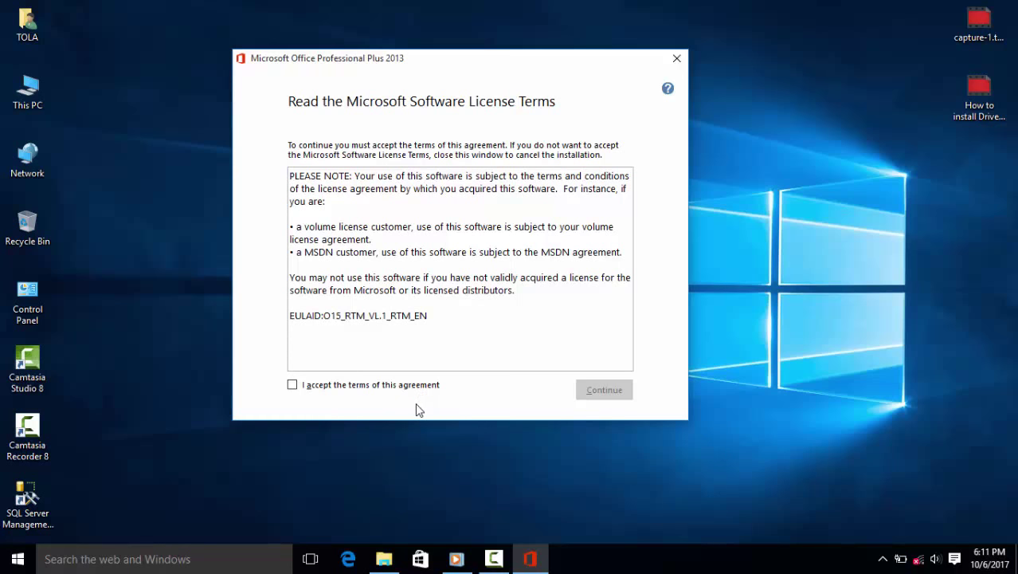
pyautogui.rightClick(761, 185)
pyautogui.click(765, 222)
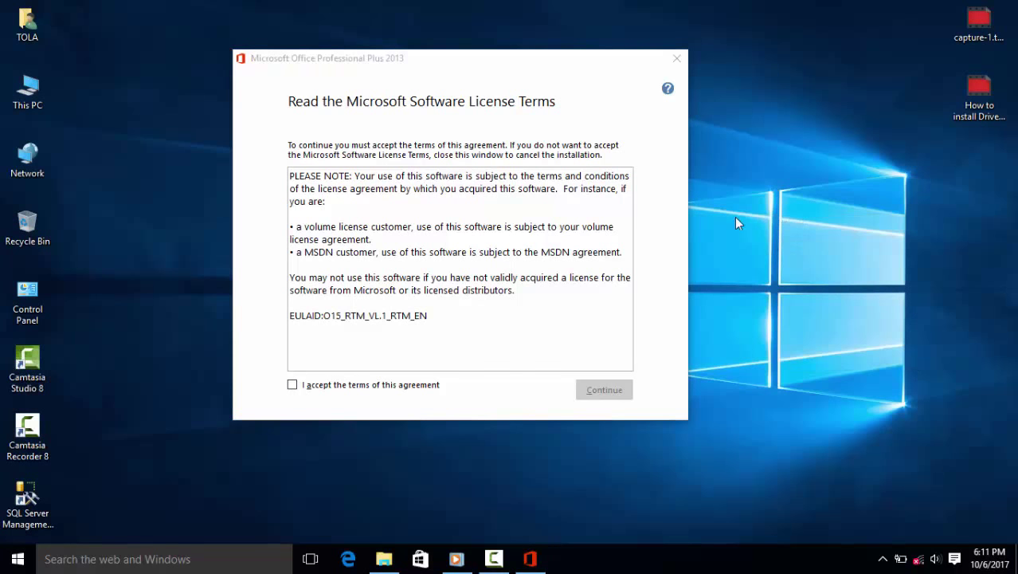
pyautogui.rightClick(735, 217)
pyautogui.click(754, 271)
pyautogui.rightClick(738, 225)
pyautogui.click(755, 272)
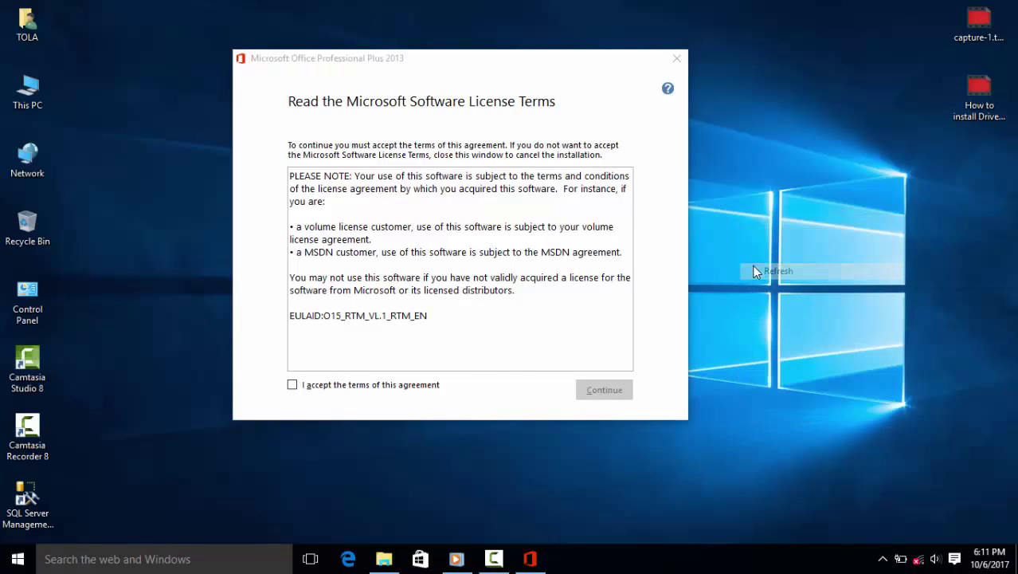
pyautogui.click(471, 326)
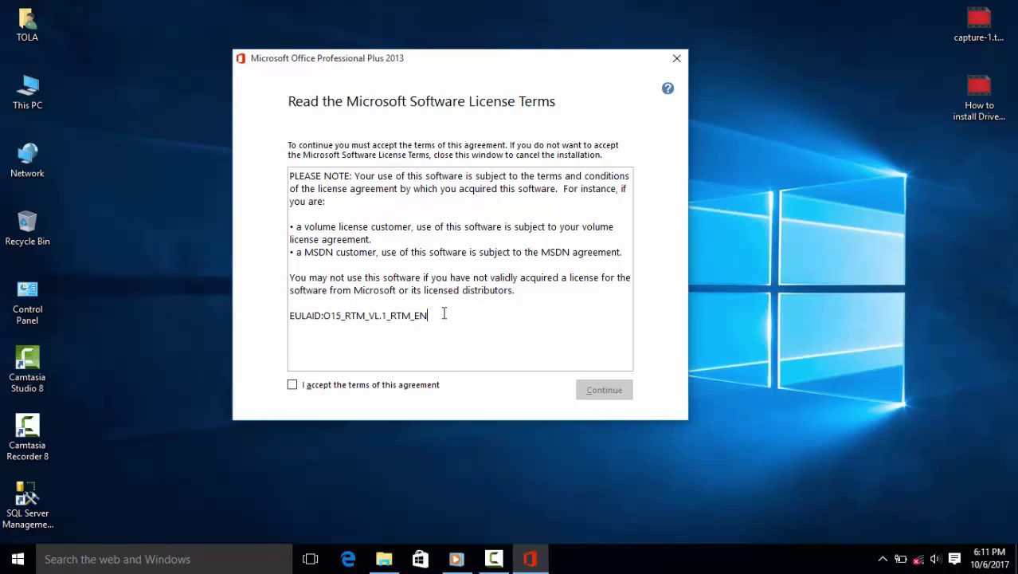
pyautogui.moveTo(444, 313); pyautogui.dragTo(380, 252)
pyautogui.click(415, 313)
pyautogui.rightClick(80, 266)
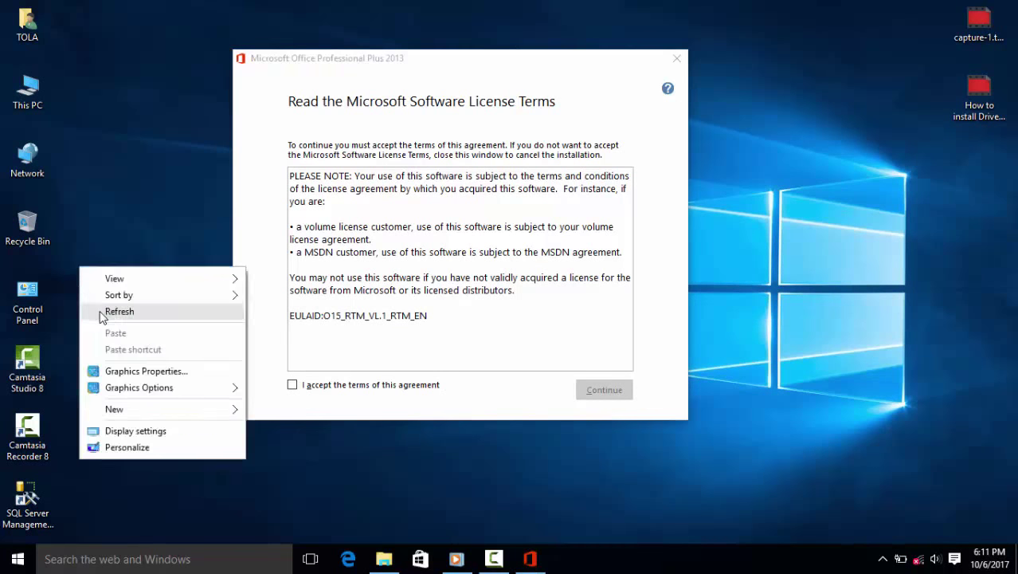
pyautogui.click(102, 314)
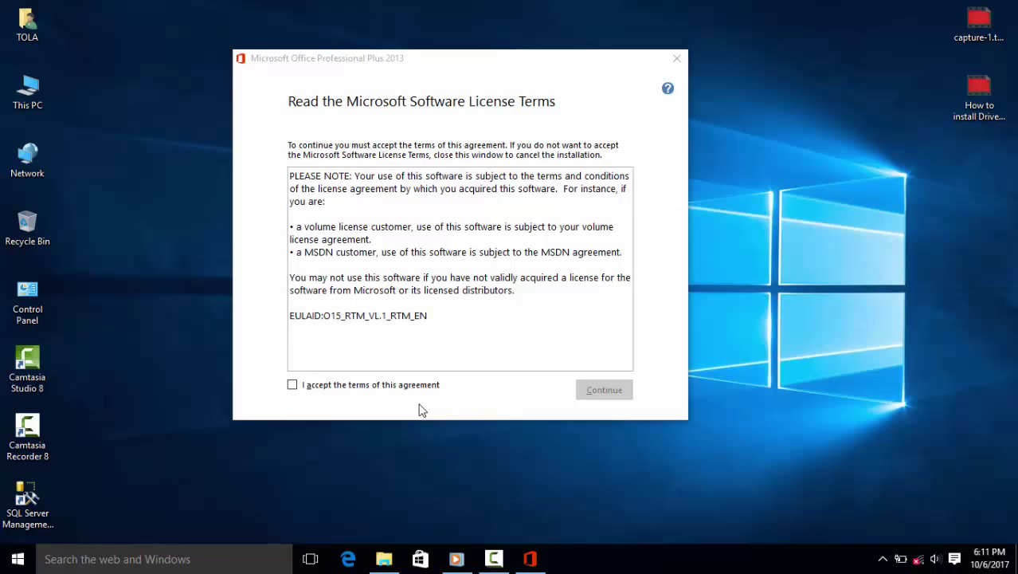
# - Accept the terms of the license agreement and continue to the choice of installation type
pyautogui.click(303, 389)
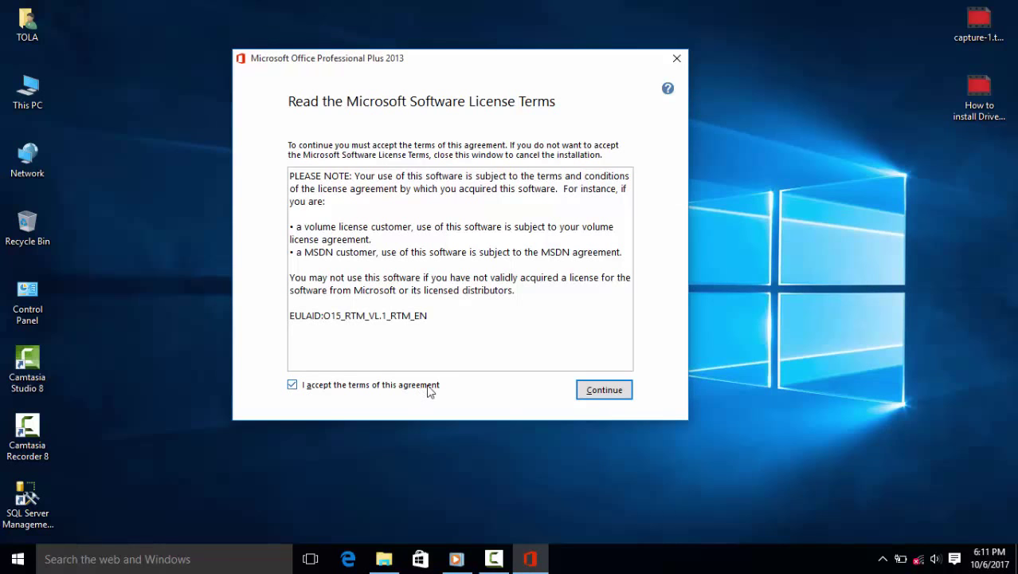
pyautogui.rightClick(741, 223)
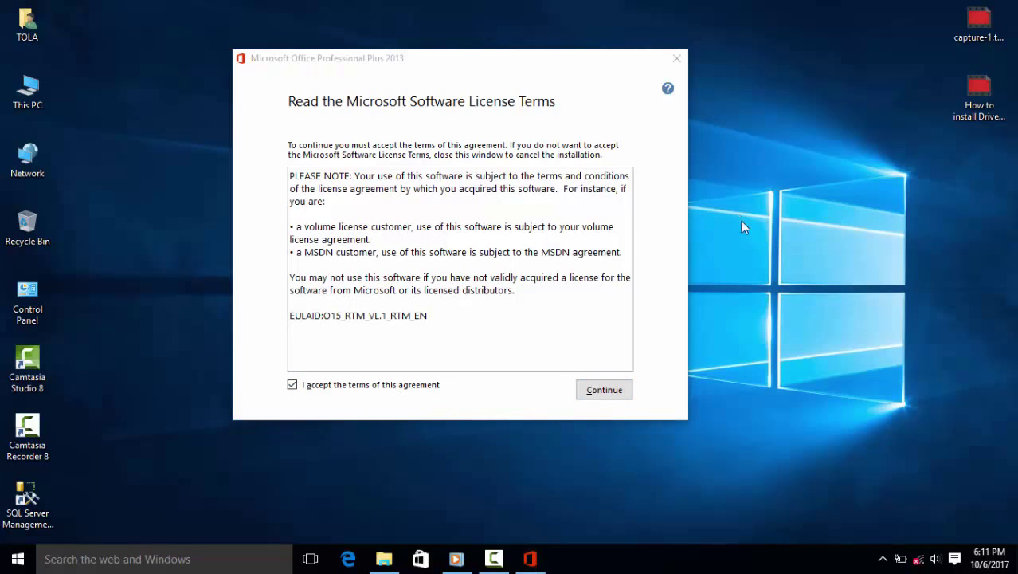
pyautogui.click(765, 249)
pyautogui.click(600, 395)
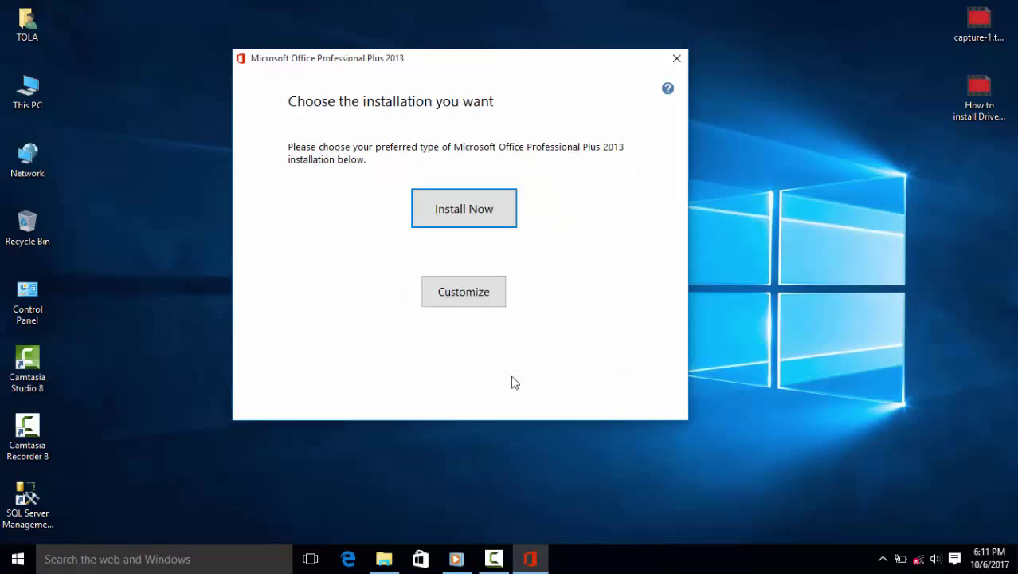
pyautogui.rightClick(793, 174)
pyautogui.click(813, 212)
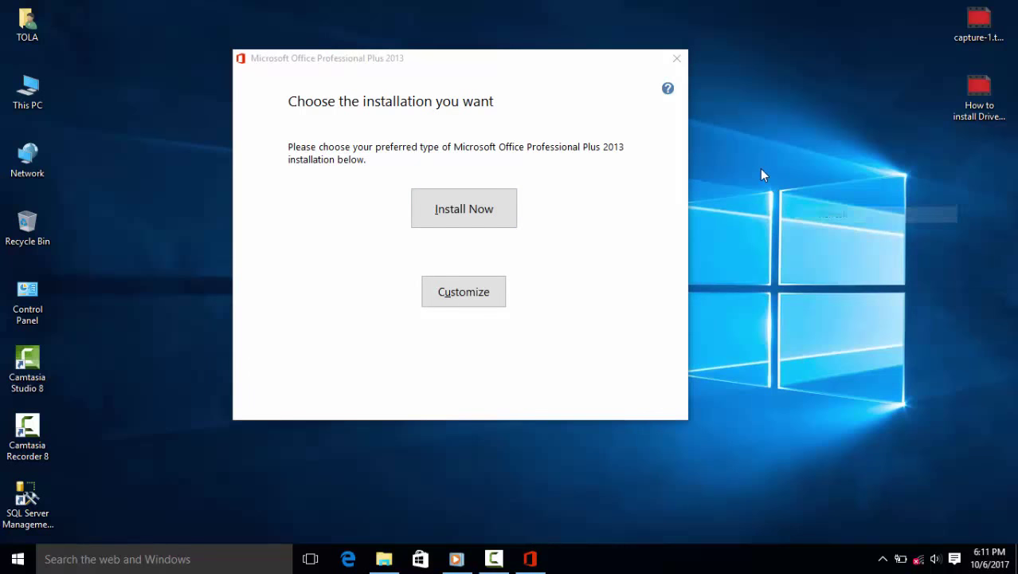
pyautogui.rightClick(760, 168)
pyautogui.click(782, 215)
pyautogui.moveTo(446, 59); pyautogui.dragTo(446, 43)
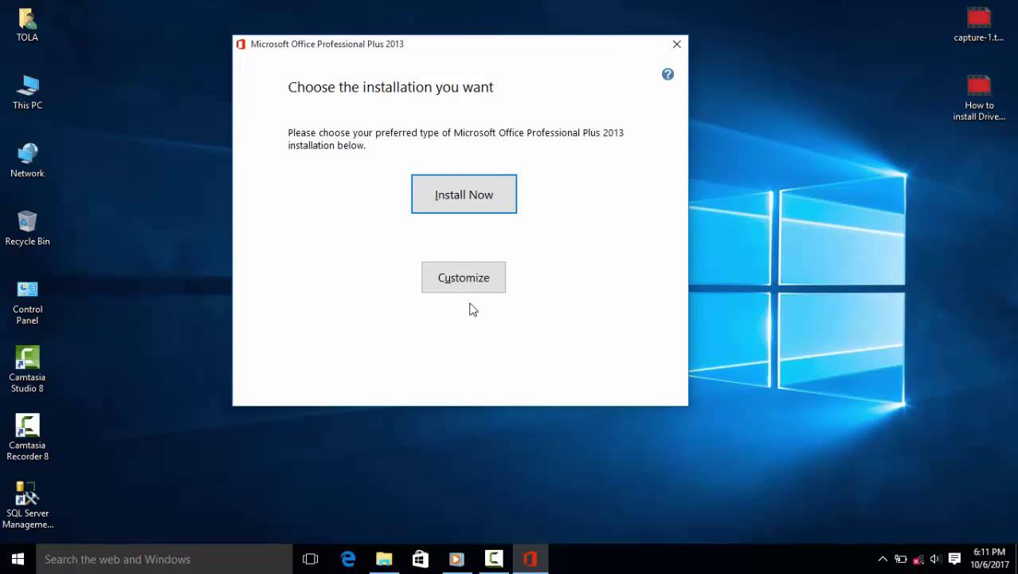
pyautogui.rightClick(759, 206)
pyautogui.click(777, 247)
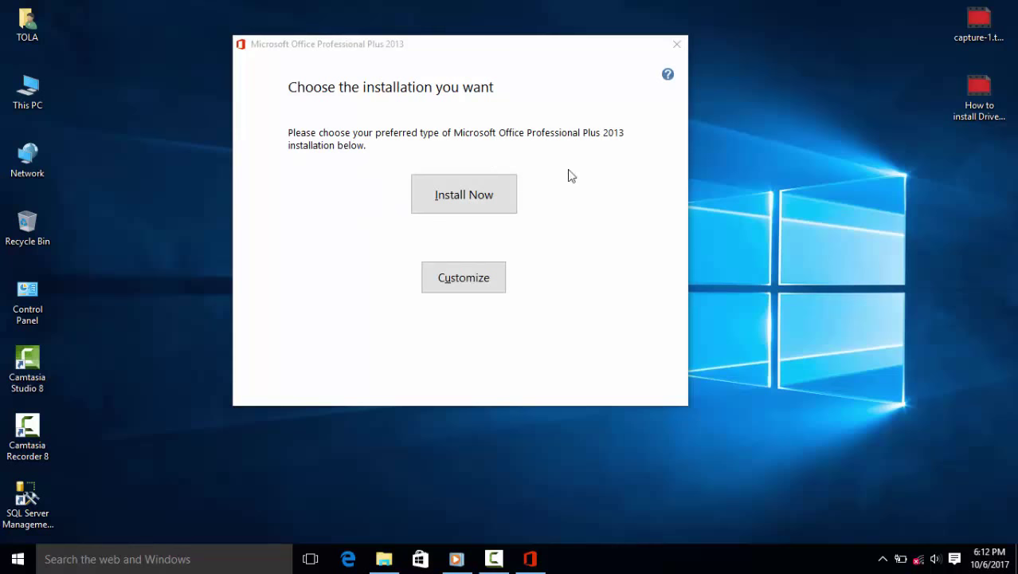
pyautogui.rightClick(765, 129)
pyautogui.click(784, 176)
pyautogui.rightClick(771, 95)
pyautogui.click(730, 156)
pyautogui.rightClick(705, 133)
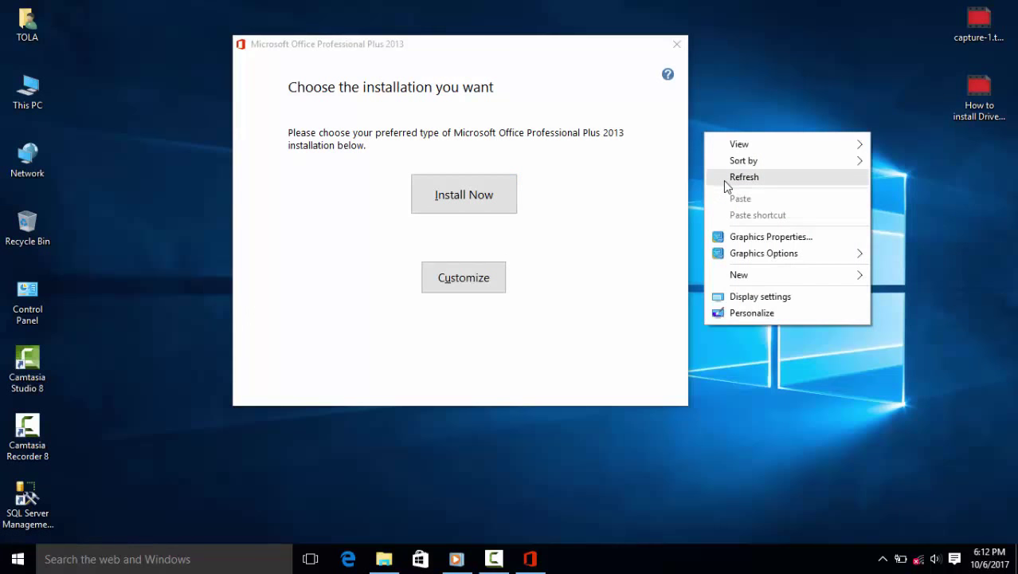
pyautogui.click(725, 182)
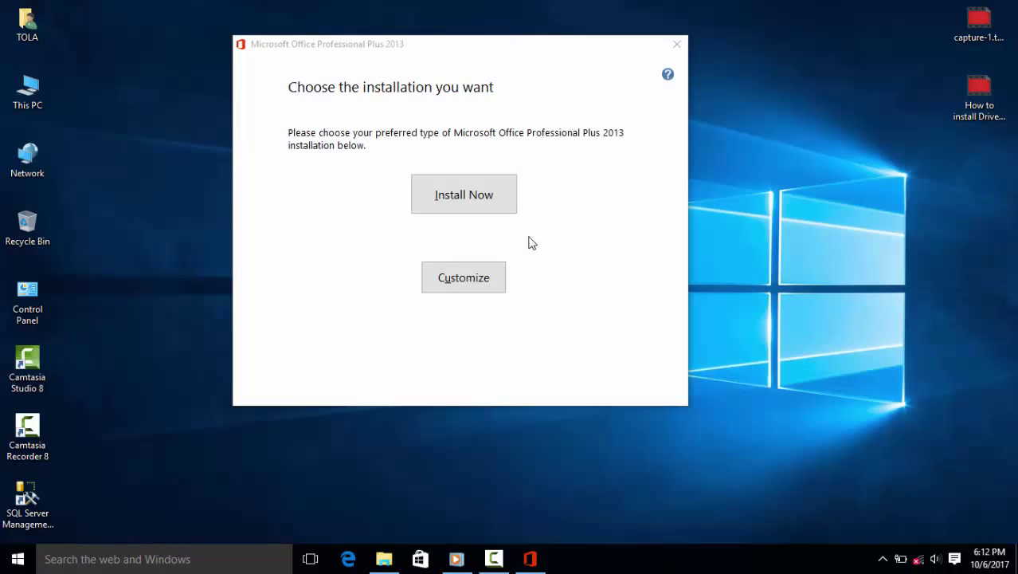
pyautogui.rightClick(134, 177)
pyautogui.click(157, 221)
pyautogui.rightClick(128, 168)
pyautogui.click(160, 213)
pyautogui.rightClick(742, 162)
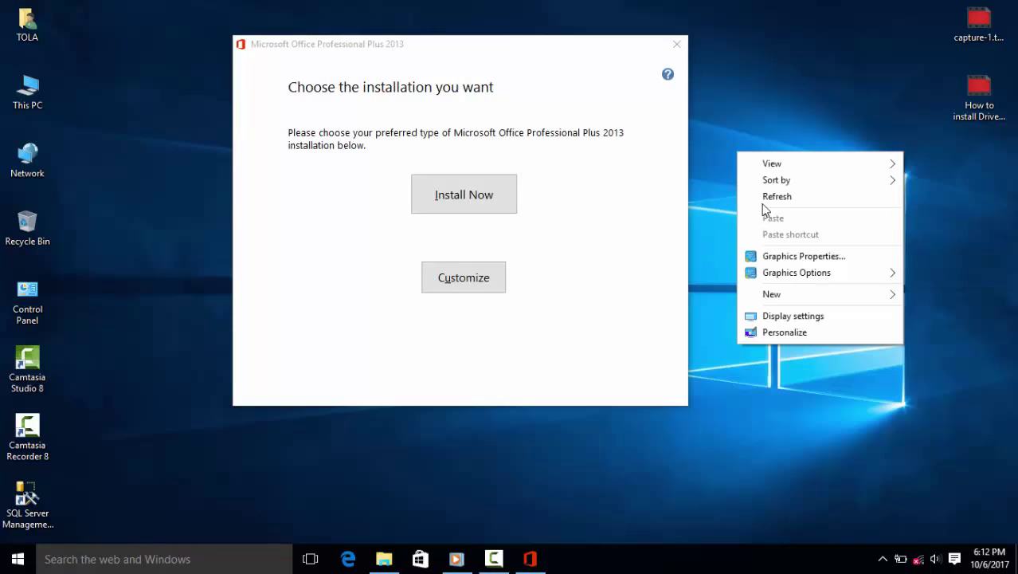
pyautogui.click(759, 198)
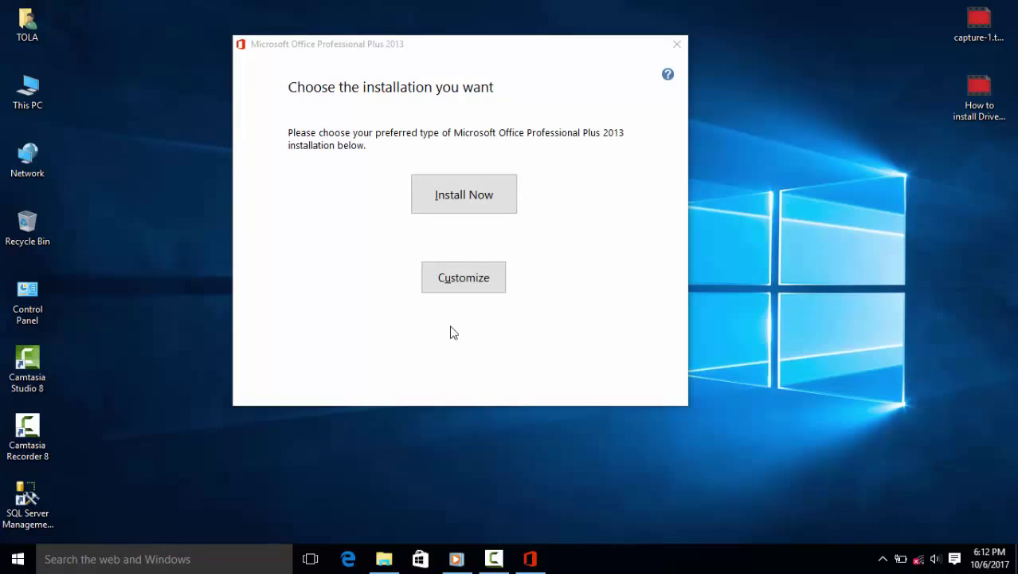
# - Choose the Customize installation and review the list of Office programs and Microsoft Excel's run options without changing any
pyautogui.hotkey('alt', 'c')
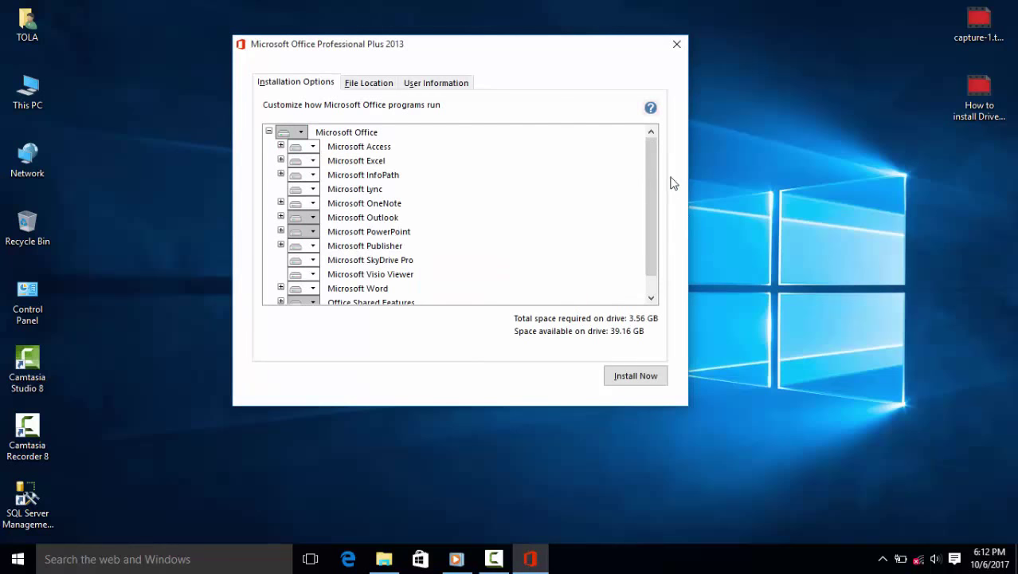
pyautogui.scroll(-1, 649, 207)
pyautogui.moveTo(645, 175); pyautogui.dragTo(638, 130)
pyautogui.scroll(-1, 395, 275)
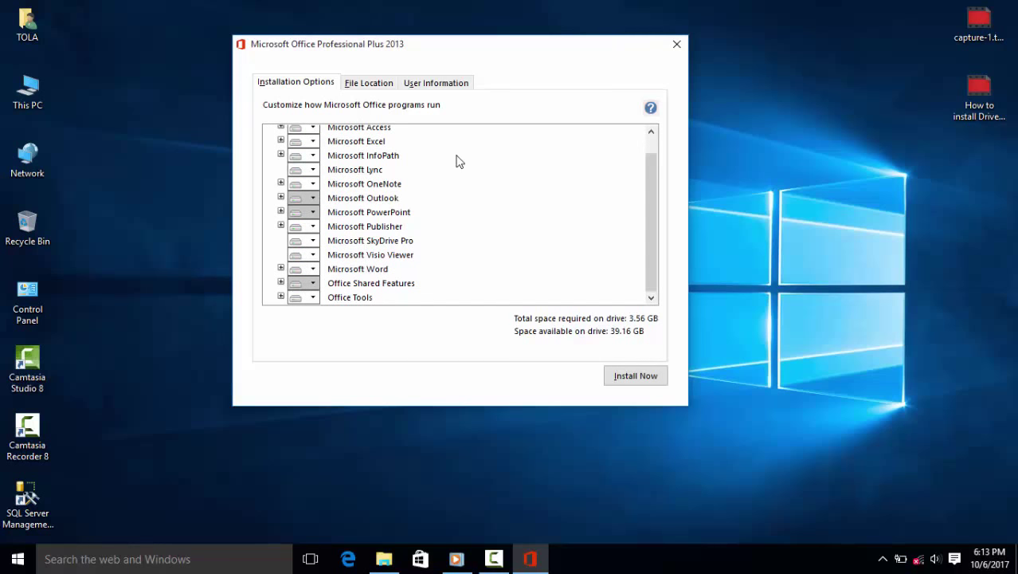
pyautogui.click(310, 141)
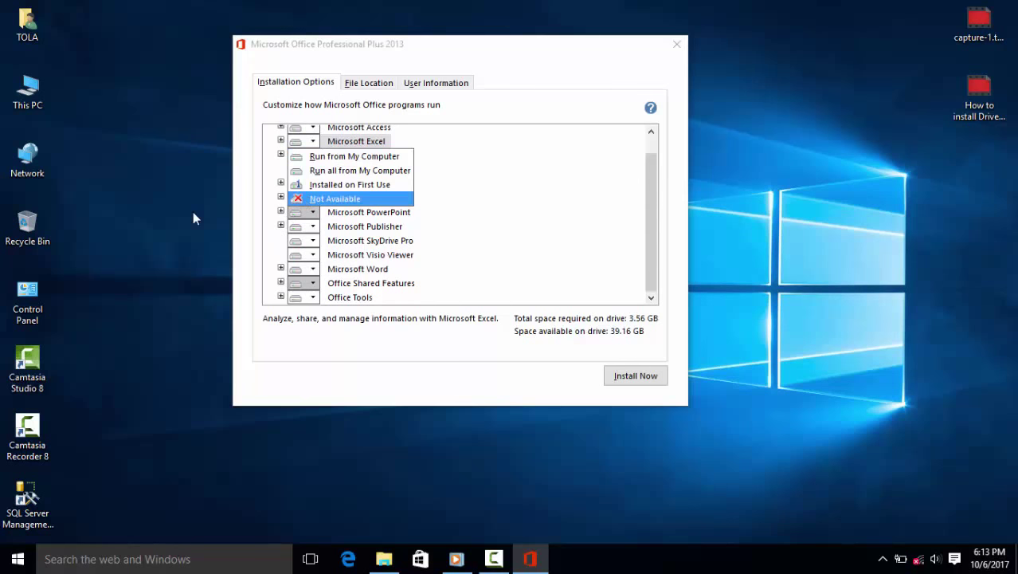
pyautogui.click(542, 169)
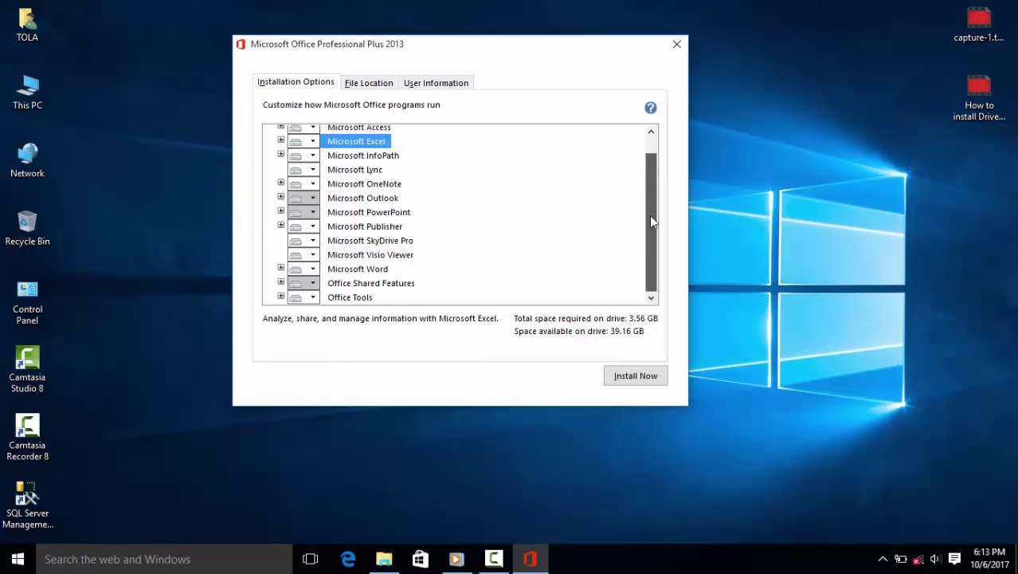
# - Set Microsoft Excel and Microsoft InfoPath to Not Available in the list of Office programs
pyautogui.scroll(1, 502, 223)
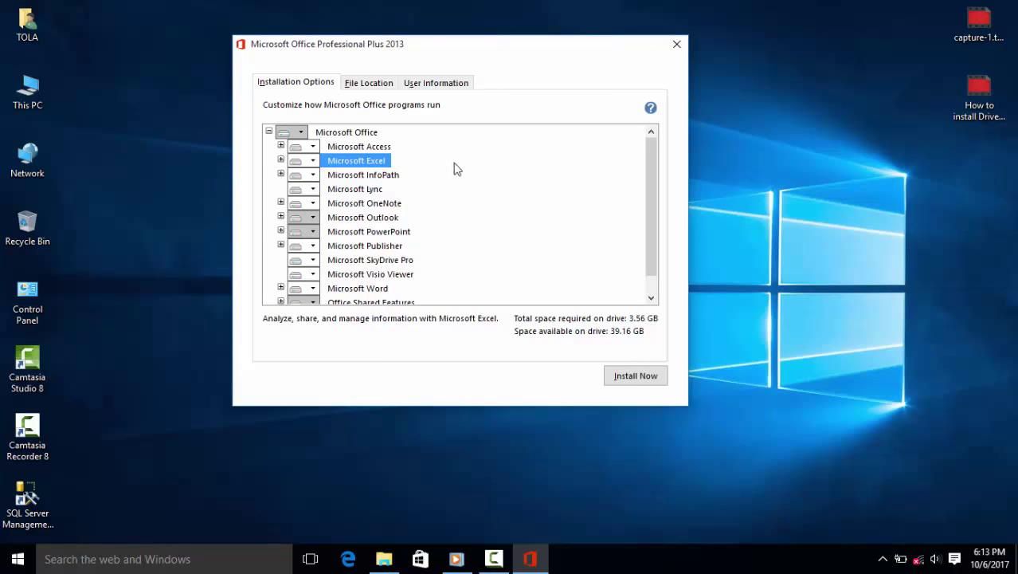
pyautogui.click(304, 162)
pyautogui.click(307, 212)
pyautogui.click(307, 175)
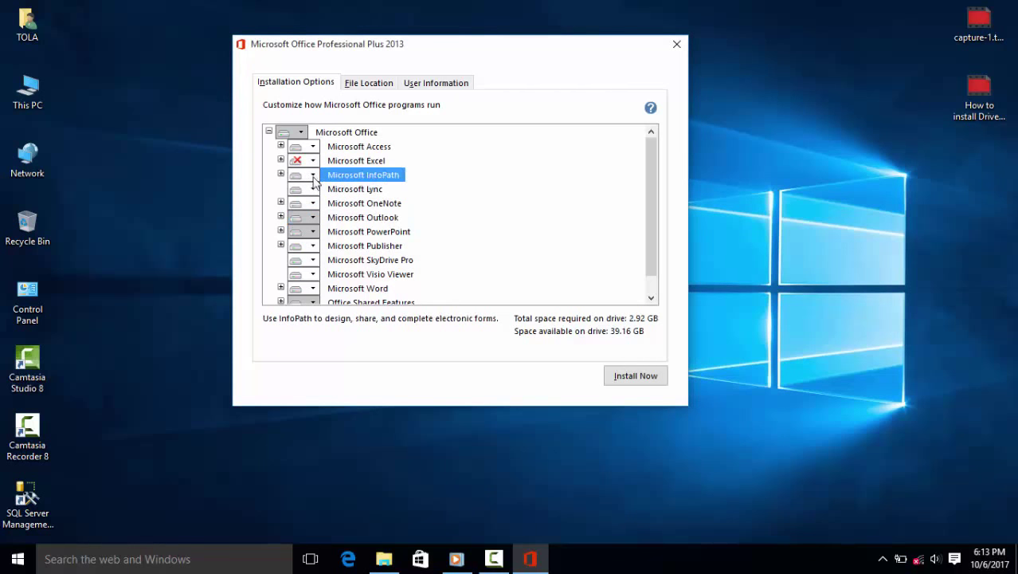
pyautogui.click(404, 220)
pyautogui.click(312, 161)
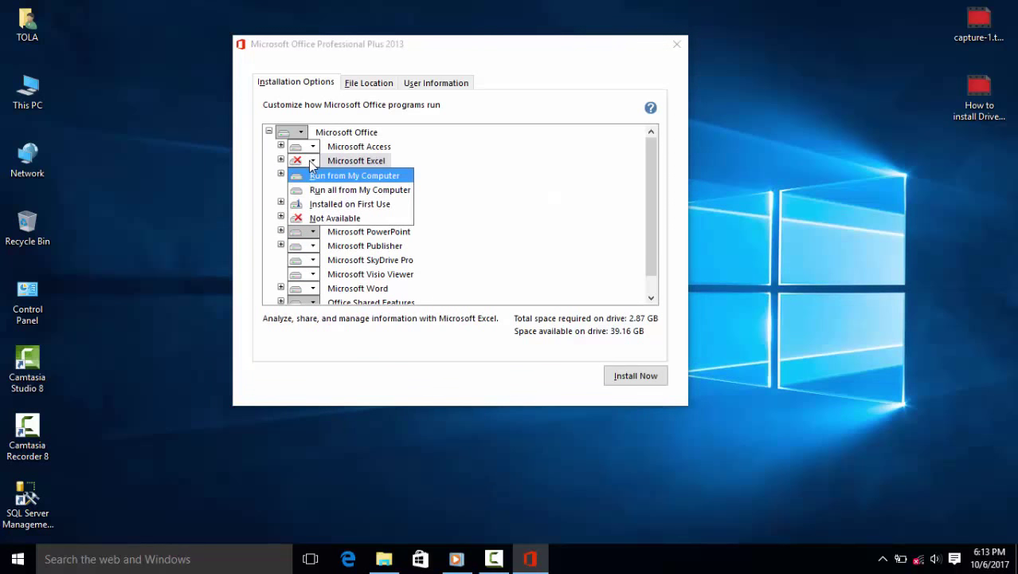
pyautogui.click(630, 189)
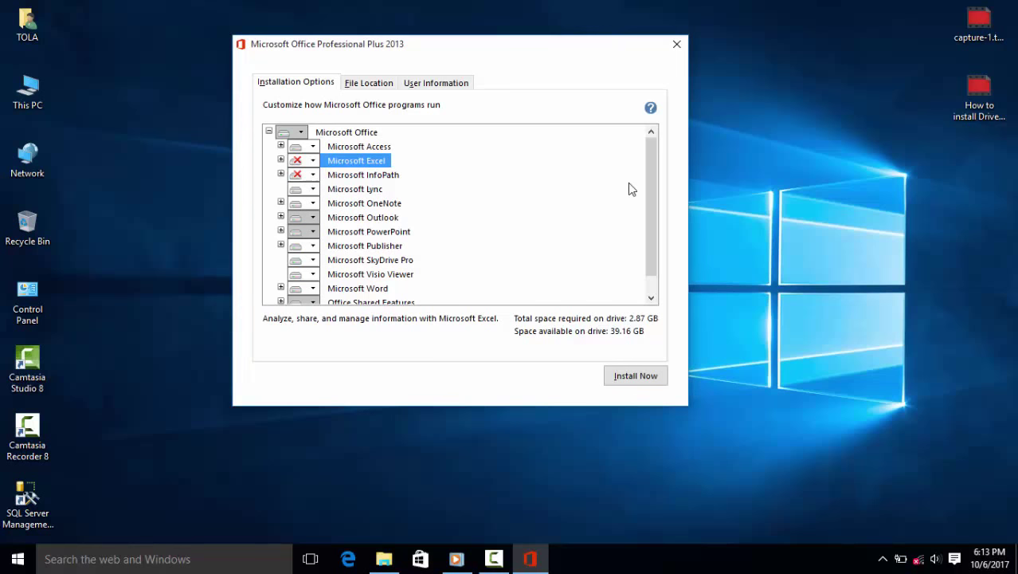
# - Set Microsoft OneNote and Microsoft Word to Not Available in the list of Office programs
pyautogui.click(313, 218)
pyautogui.click(319, 229)
pyautogui.click(314, 204)
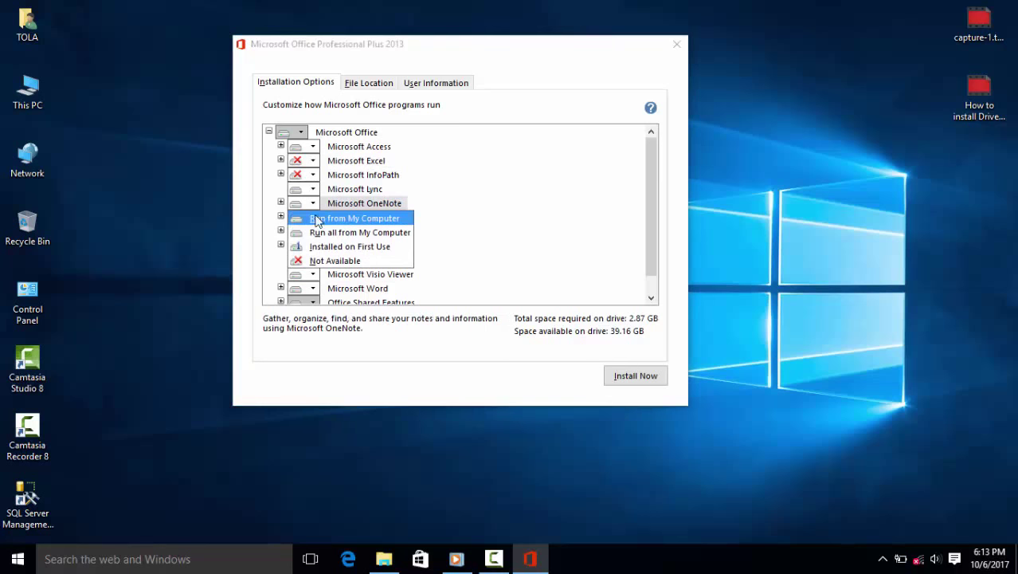
pyautogui.click(319, 261)
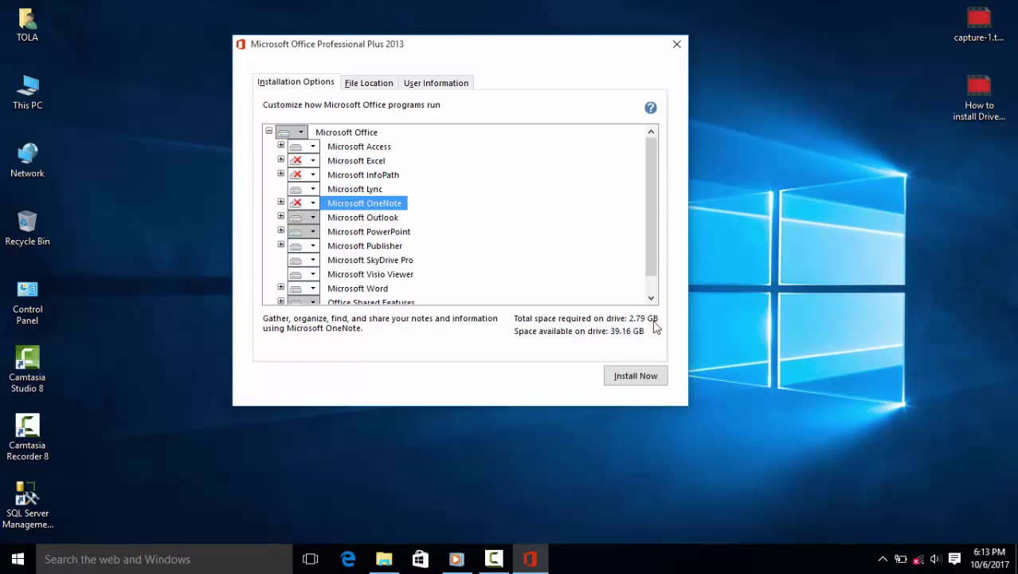
pyautogui.moveTo(649, 216); pyautogui.dragTo(649, 263)
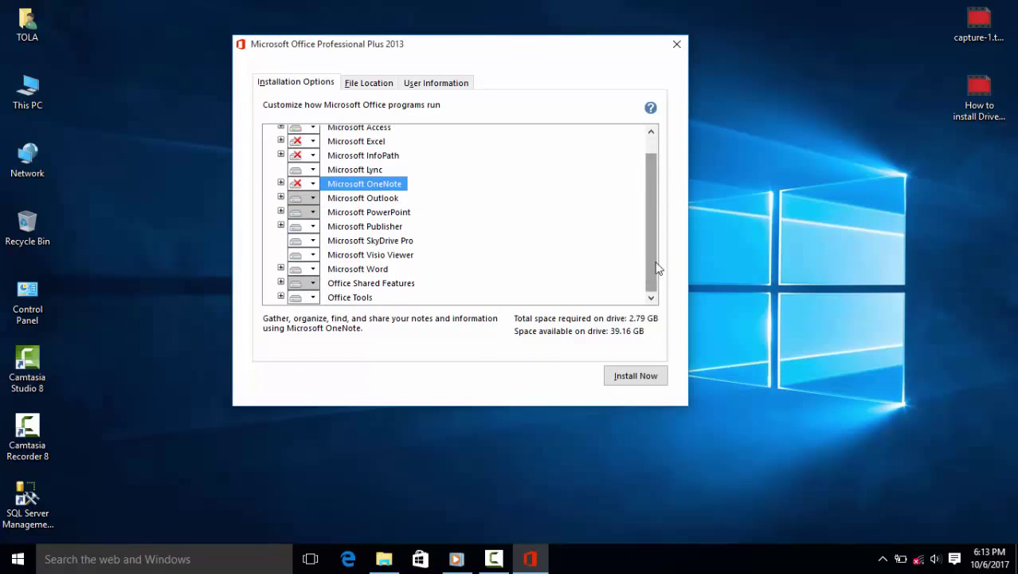
pyautogui.click(314, 269)
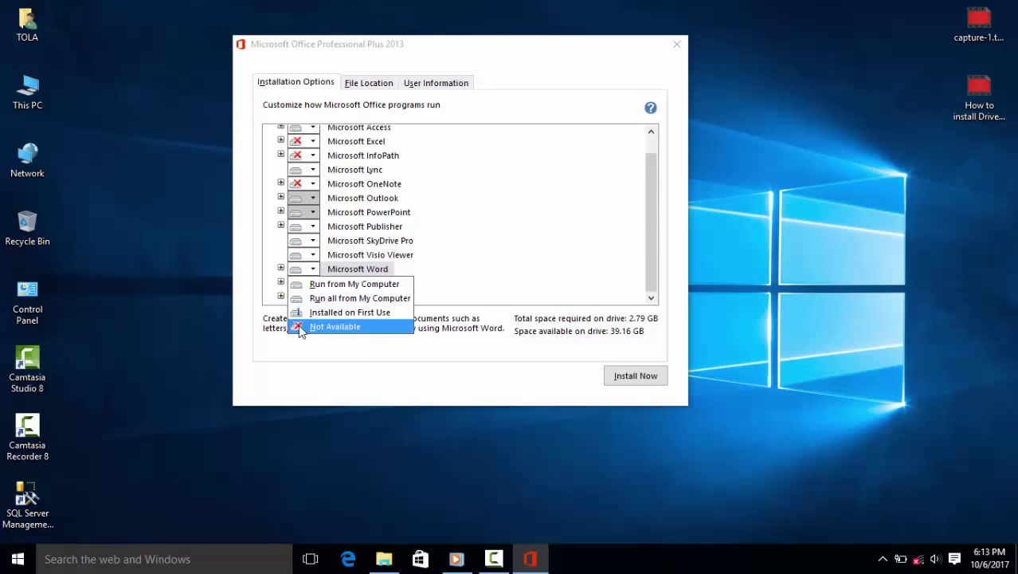
pyautogui.click(427, 280)
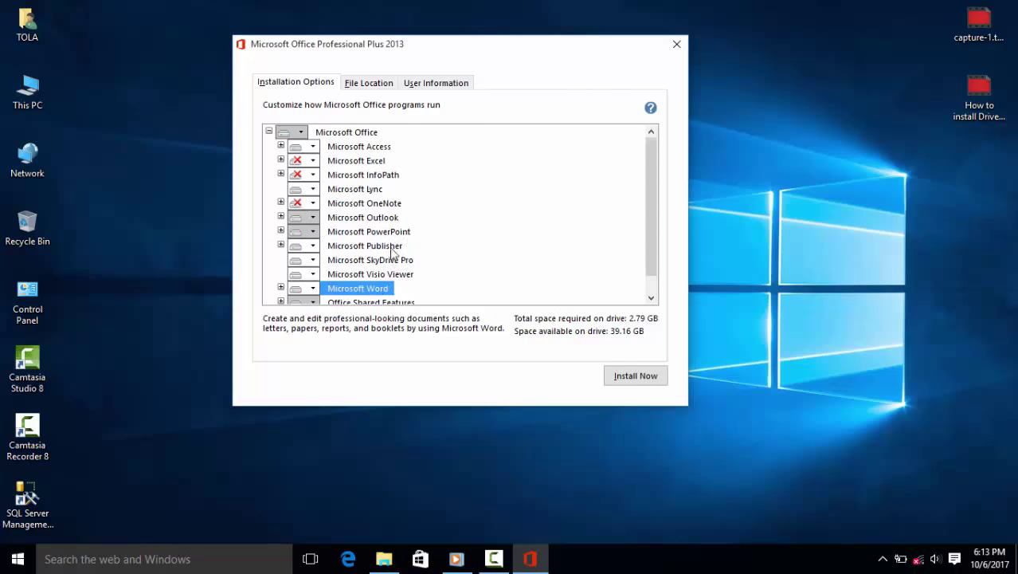
pyautogui.scroll(-1, 395, 253)
pyautogui.click(312, 274)
pyautogui.click(312, 328)
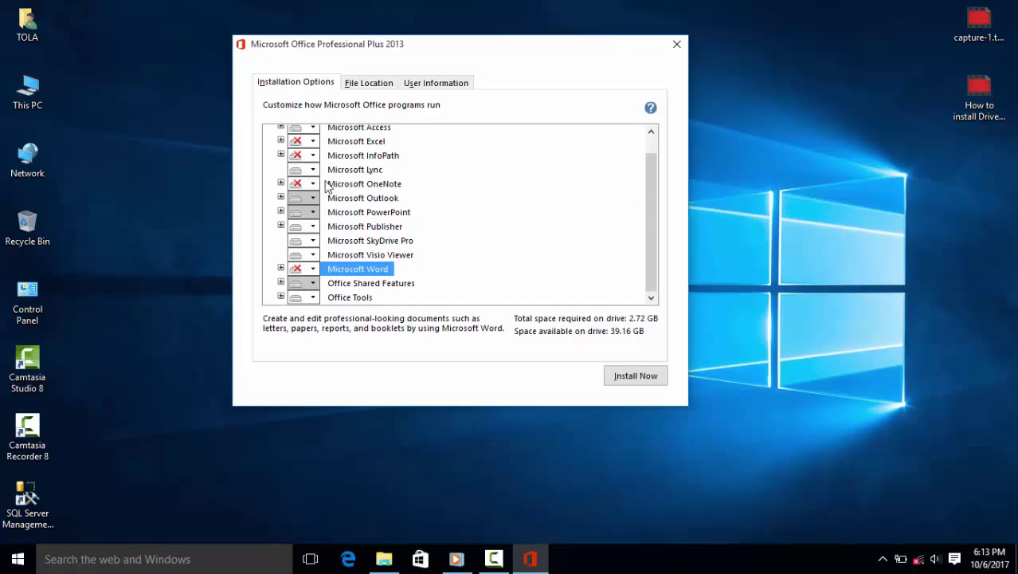
# - Set Microsoft Access and Microsoft Excel to Run from My Computer in the installation options
pyautogui.moveTo(642, 179); pyautogui.dragTo(646, 137)
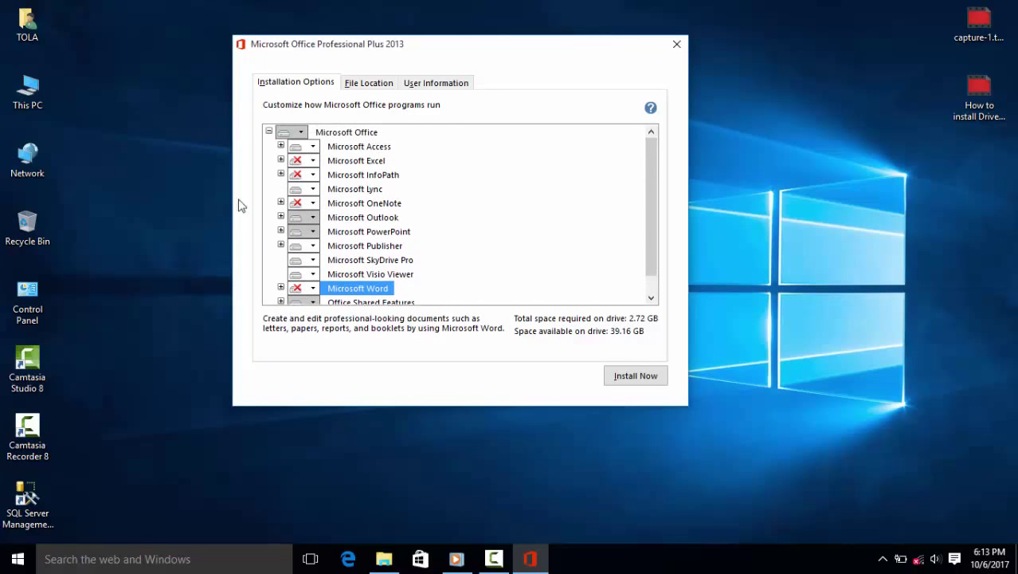
pyautogui.click(313, 160)
pyautogui.click(313, 217)
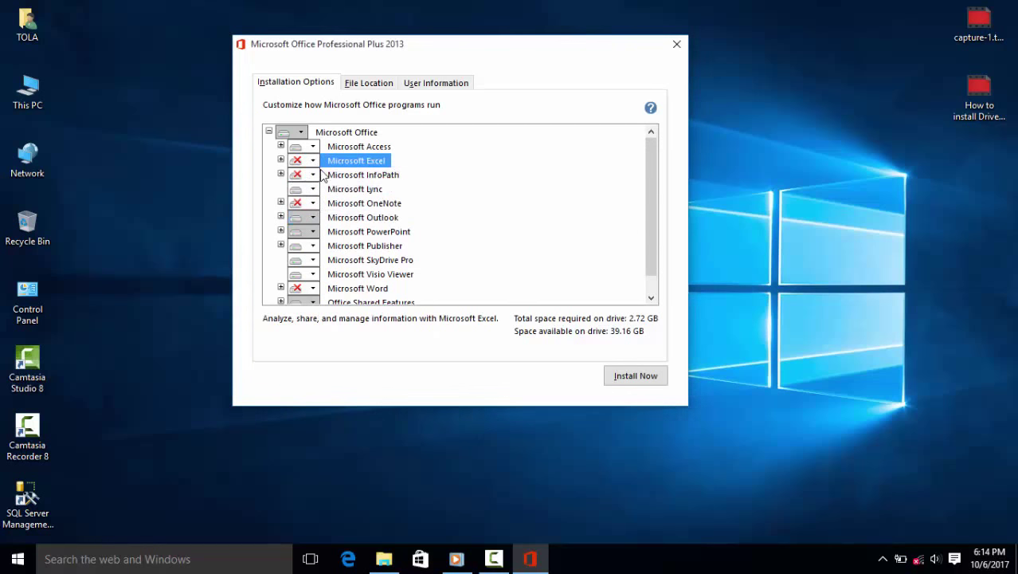
pyautogui.click(313, 148)
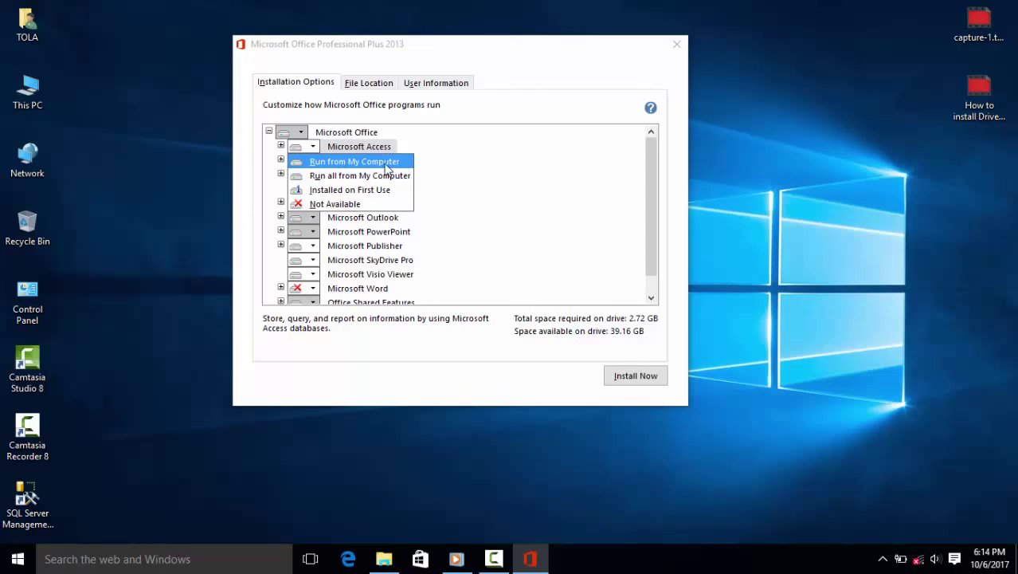
pyautogui.click(386, 163)
pyautogui.click(313, 160)
pyautogui.click(322, 175)
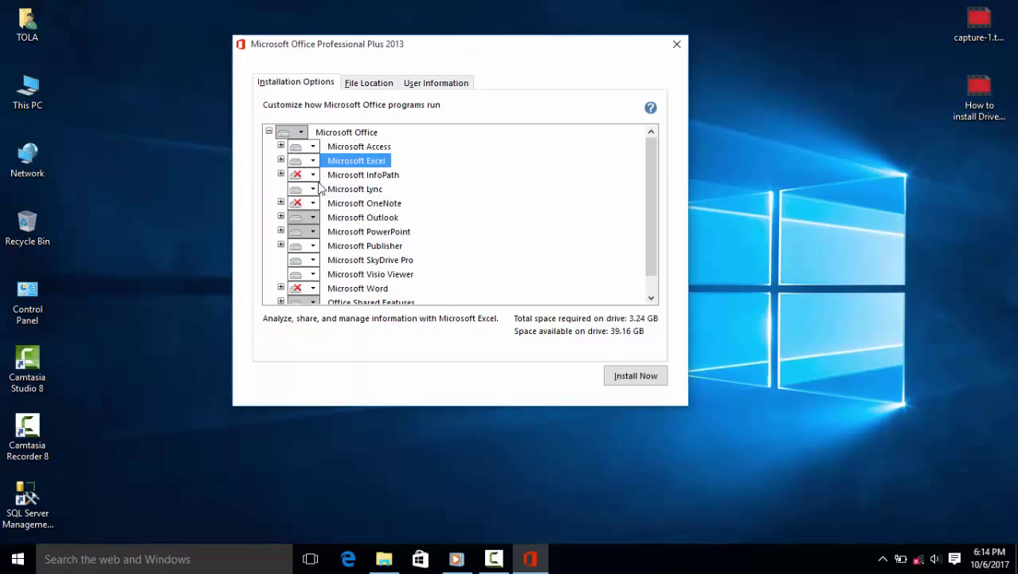
# - Set Microsoft InfoPath, Microsoft Lync and Microsoft OneNote to Run from My Computer
pyautogui.click(313, 174)
pyautogui.click(319, 189)
pyautogui.click(312, 189)
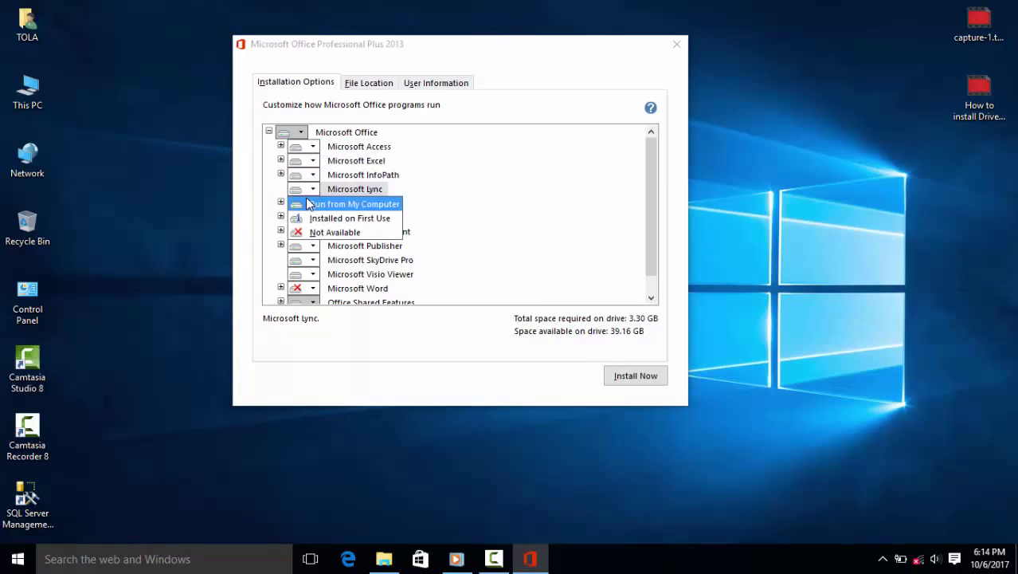
pyautogui.click(307, 203)
pyautogui.click(312, 203)
pyautogui.click(327, 221)
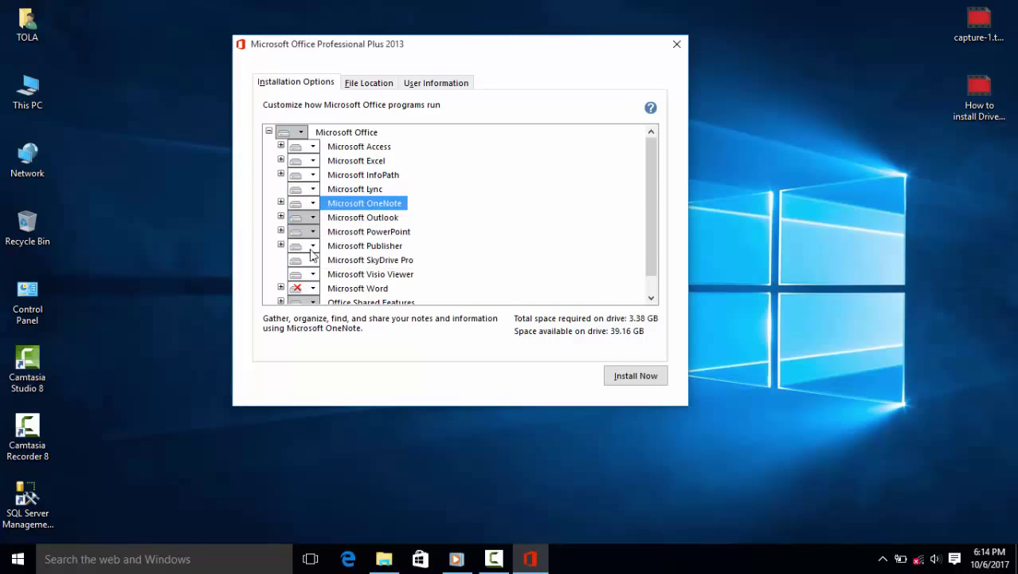
# - Set Microsoft Word to Run from My Computer and refresh the desktop
pyautogui.scroll(-1, 323, 249)
pyautogui.click(313, 268)
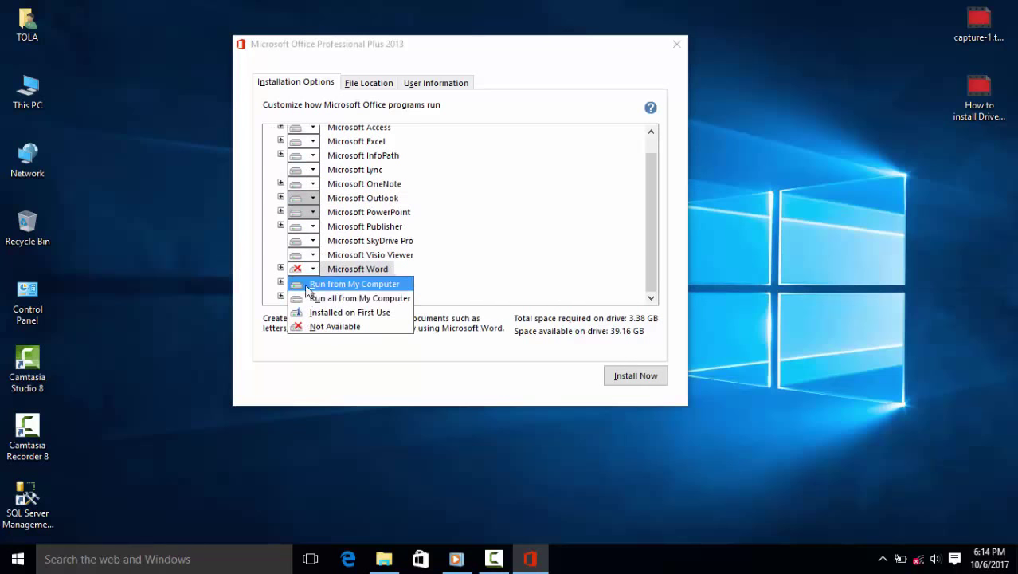
pyautogui.click(311, 284)
pyautogui.moveTo(652, 222); pyautogui.dragTo(646, 263)
pyautogui.rightClick(760, 193)
pyautogui.click(773, 221)
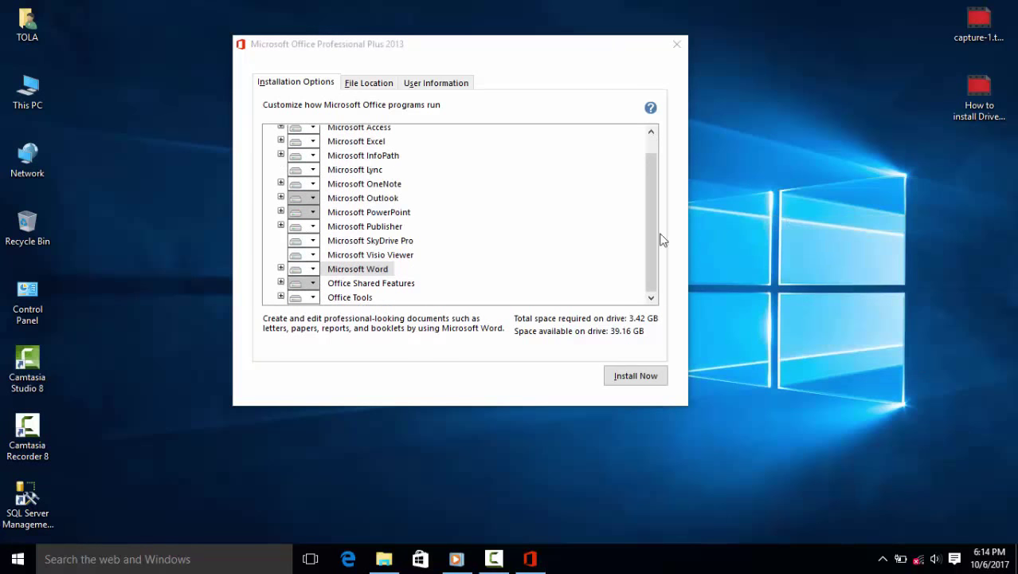
pyautogui.click(658, 265)
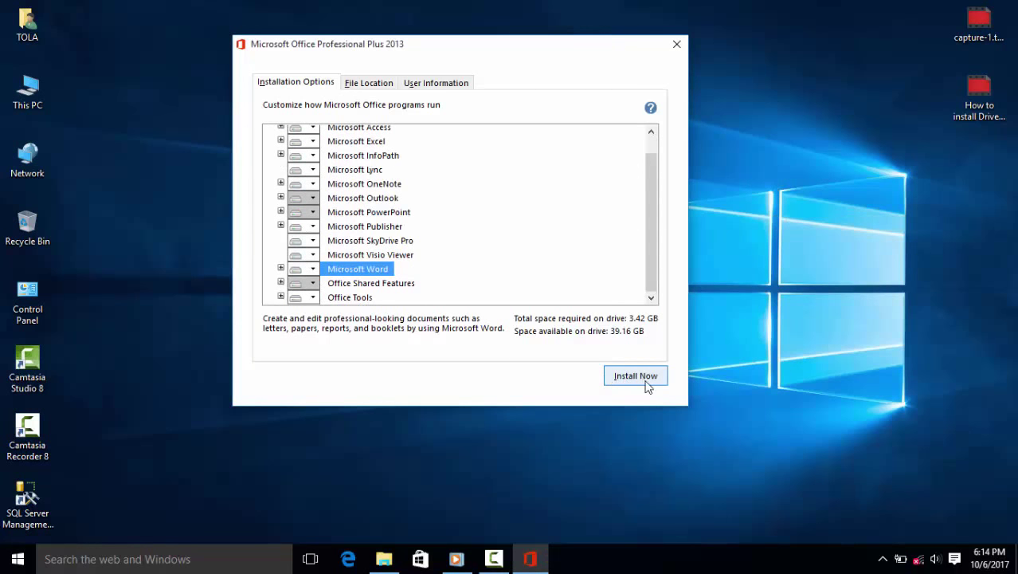
pyautogui.rightClick(806, 206)
pyautogui.click(824, 251)
# - Review the installation folder path and the disk space requirements in the setup's file location settings
pyautogui.click(373, 86)
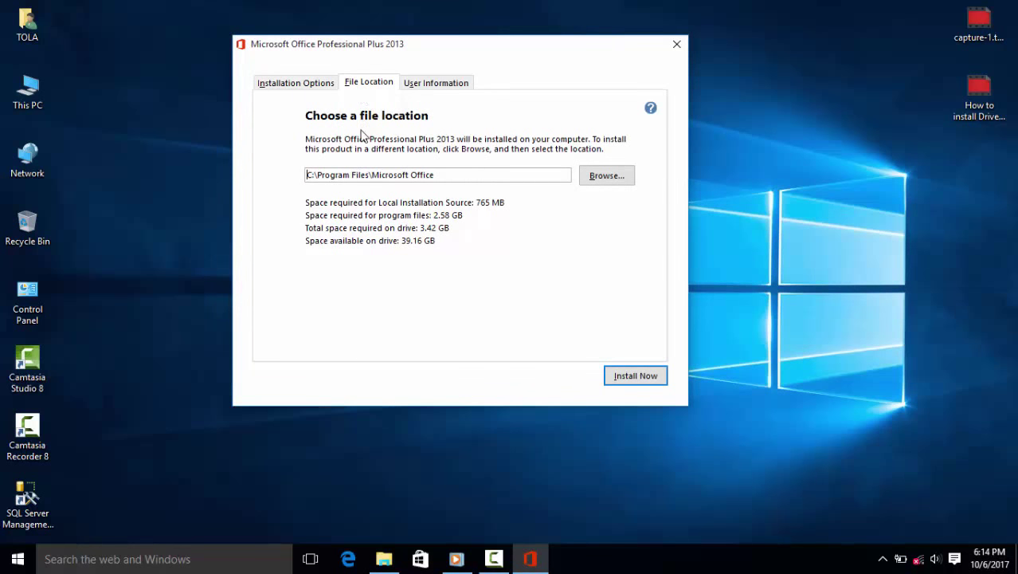
pyautogui.moveTo(459, 176); pyautogui.dragTo(322, 205)
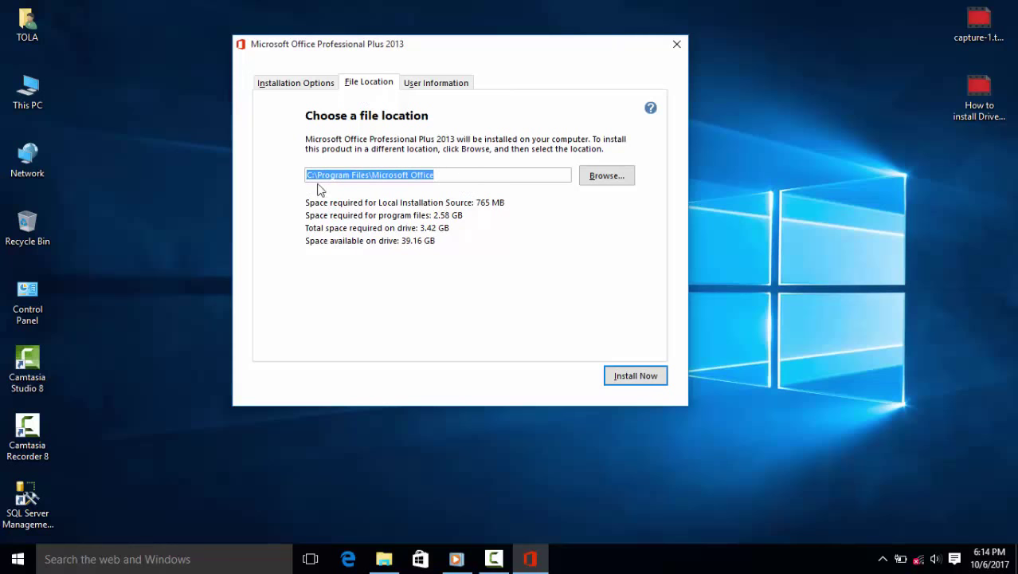
pyautogui.click(459, 175)
pyautogui.moveTo(470, 176); pyautogui.dragTo(302, 174)
pyautogui.click(452, 174)
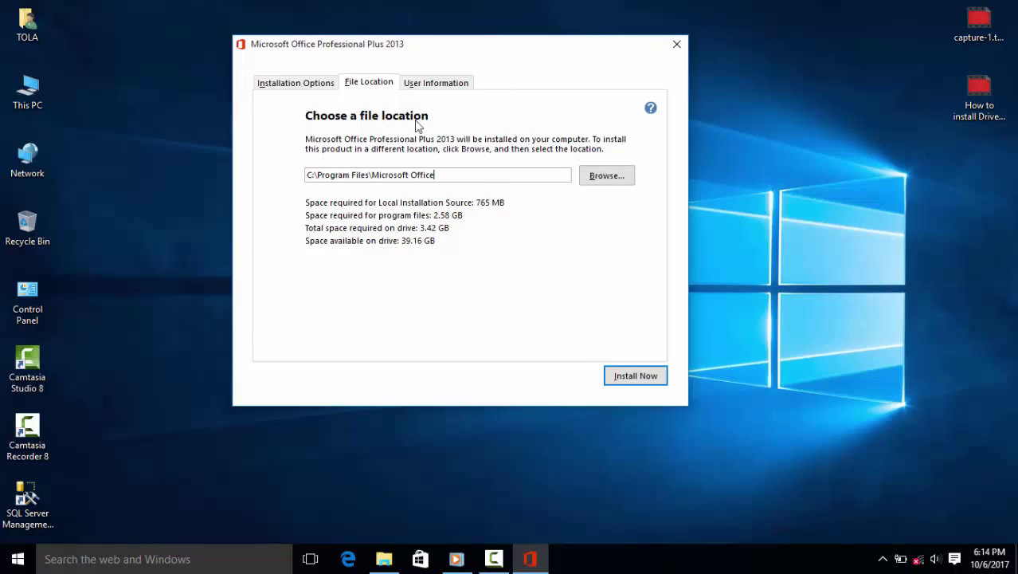
# - Review the full name, initials and organization fields in the setup's user information
pyautogui.click(420, 85)
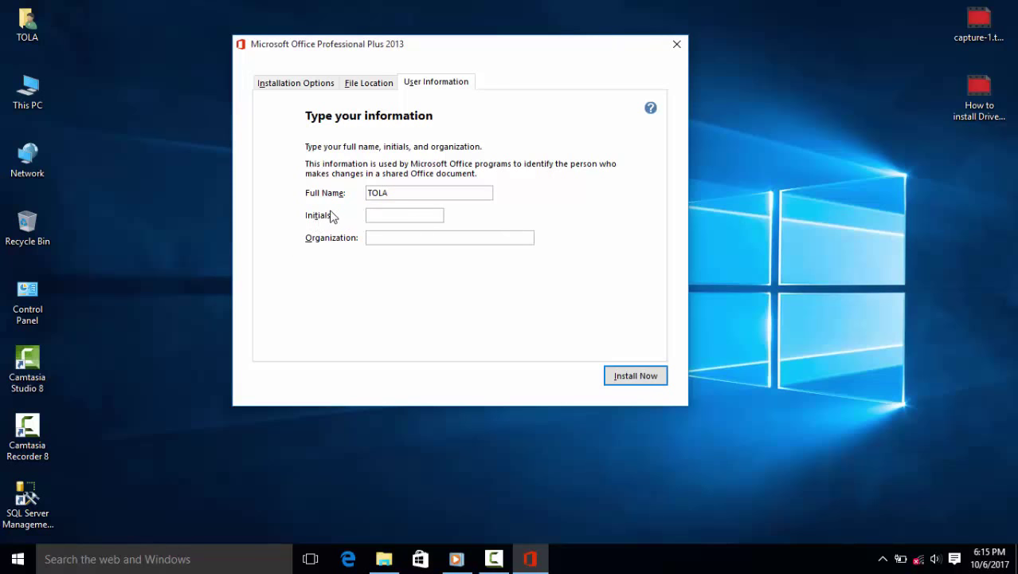
pyautogui.moveTo(409, 194); pyautogui.dragTo(290, 210)
pyautogui.click(415, 194)
# - Return to the installation options and start installing Office Professional Plus 2013
pyautogui.click(296, 84)
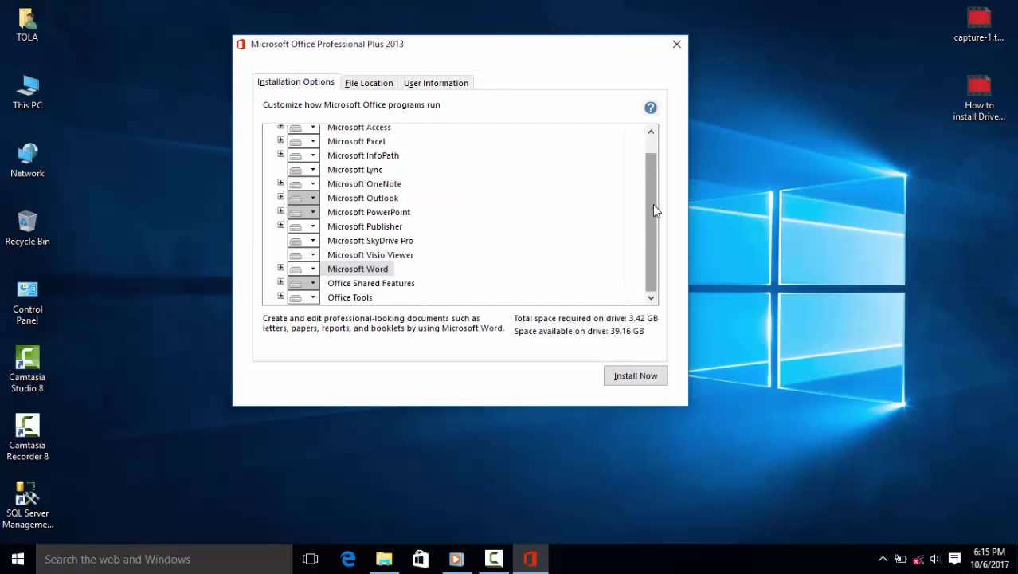
pyautogui.click(636, 376)
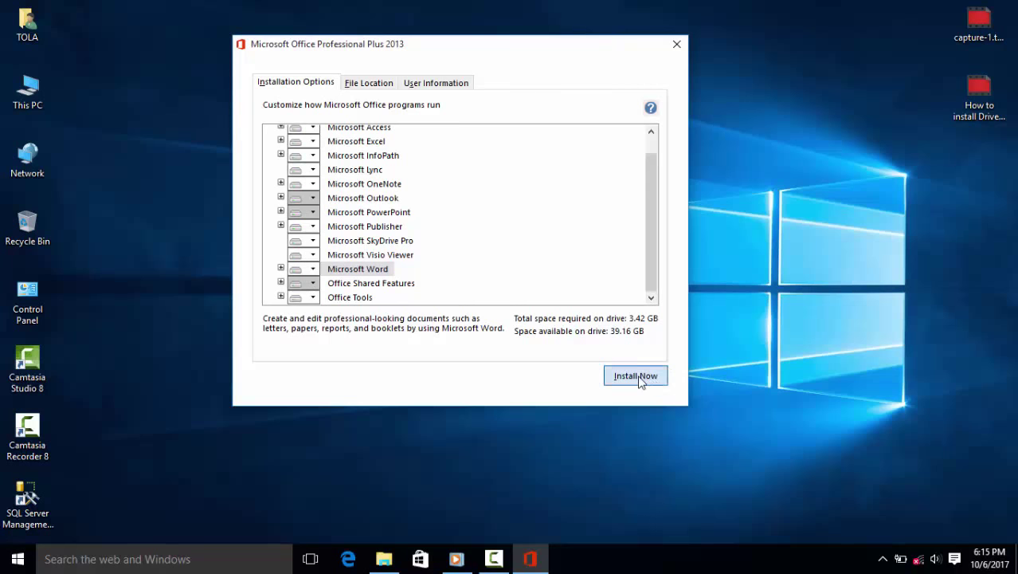
pyautogui.rightClick(737, 145)
pyautogui.click(756, 189)
pyautogui.rightClick(727, 169)
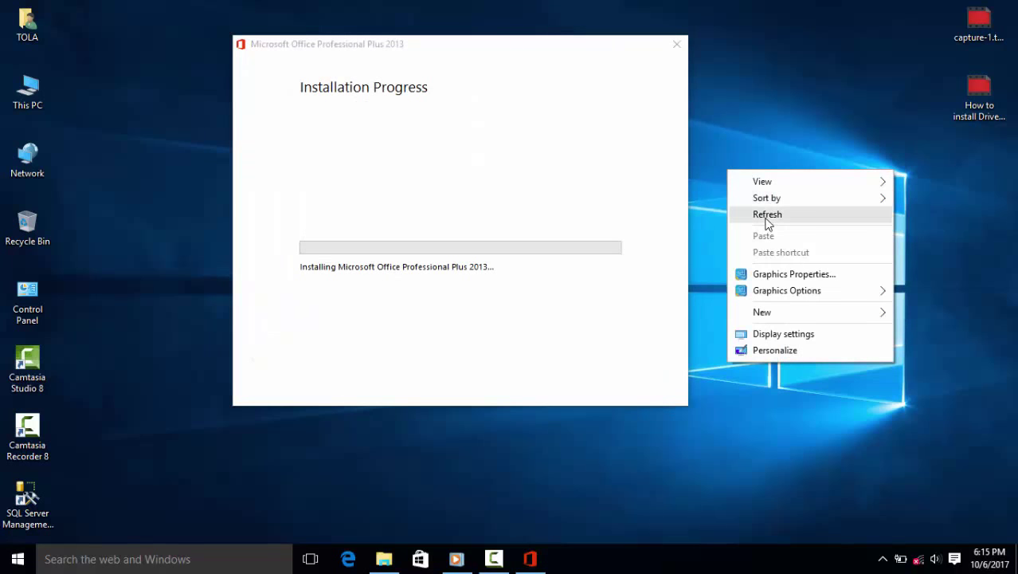
pyautogui.click(767, 215)
pyautogui.rightClick(768, 154)
pyautogui.click(795, 200)
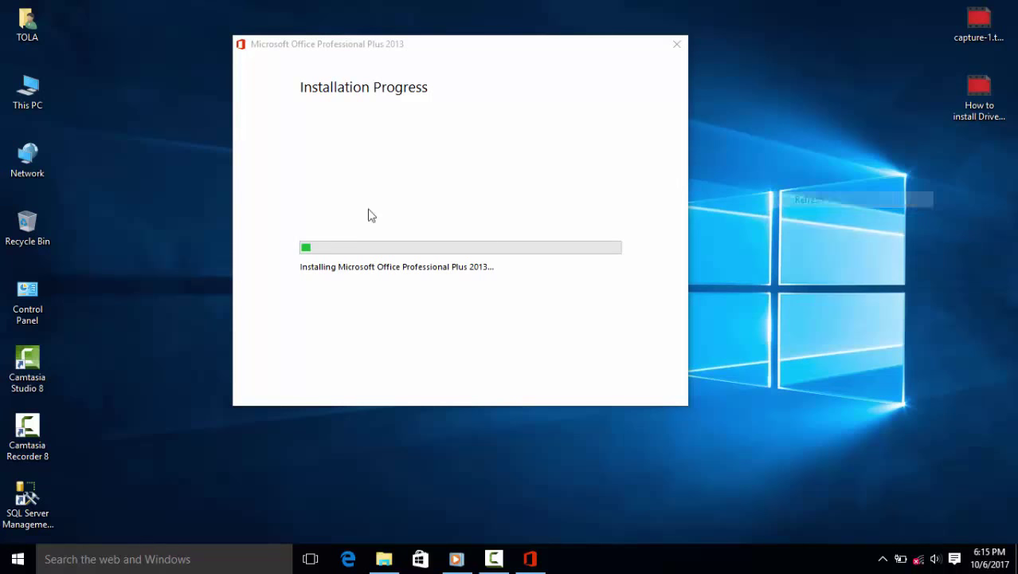
pyautogui.rightClick(817, 172)
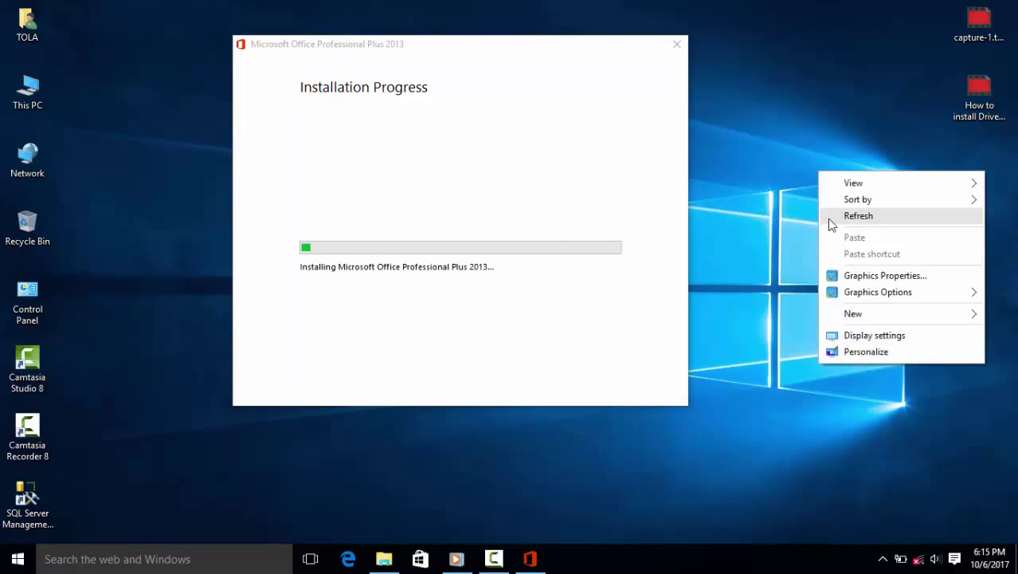
pyautogui.click(844, 216)
pyautogui.rightClick(777, 187)
pyautogui.click(796, 230)
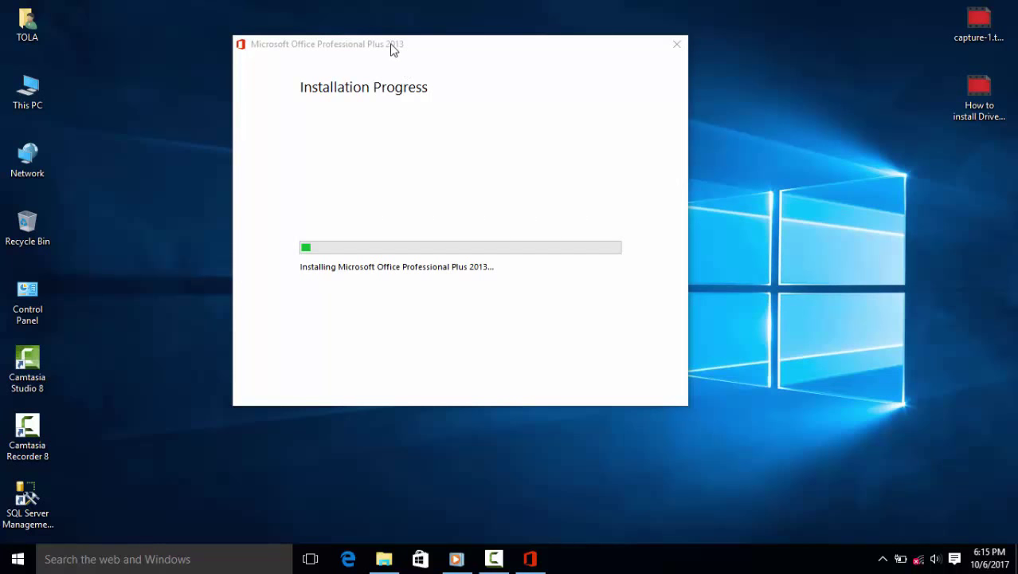
pyautogui.moveTo(390, 48); pyautogui.dragTo(318, 61)
pyautogui.rightClick(773, 134)
pyautogui.click(789, 180)
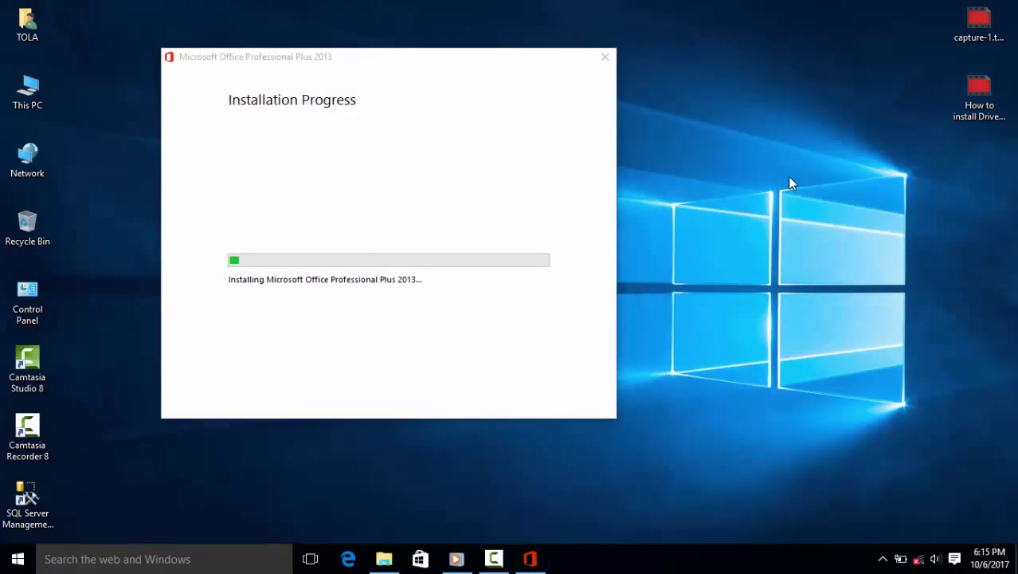
pyautogui.rightClick(716, 153)
pyautogui.click(745, 199)
pyautogui.rightClick(637, 196)
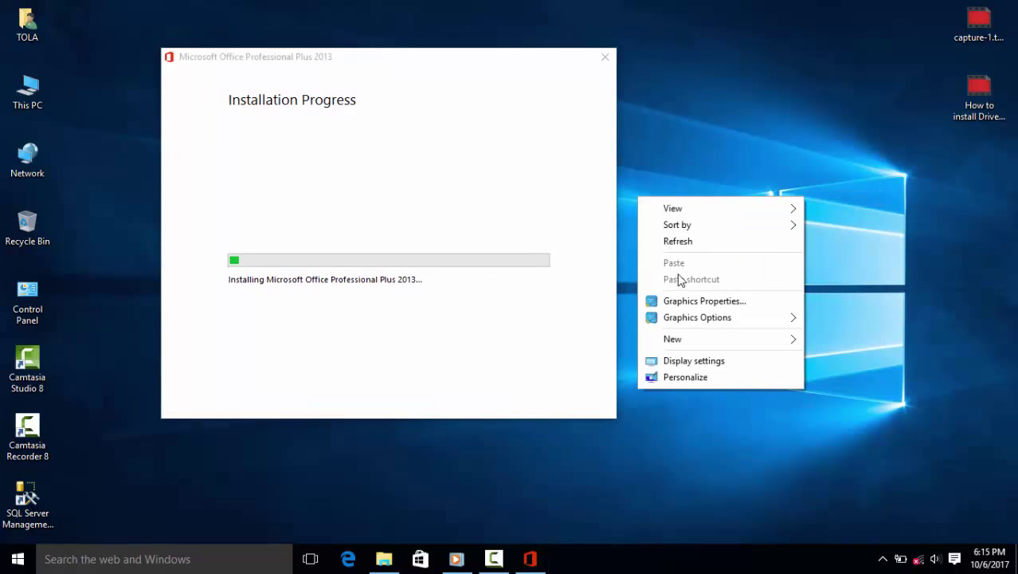
pyautogui.click(674, 241)
pyautogui.rightClick(663, 161)
pyautogui.click(680, 210)
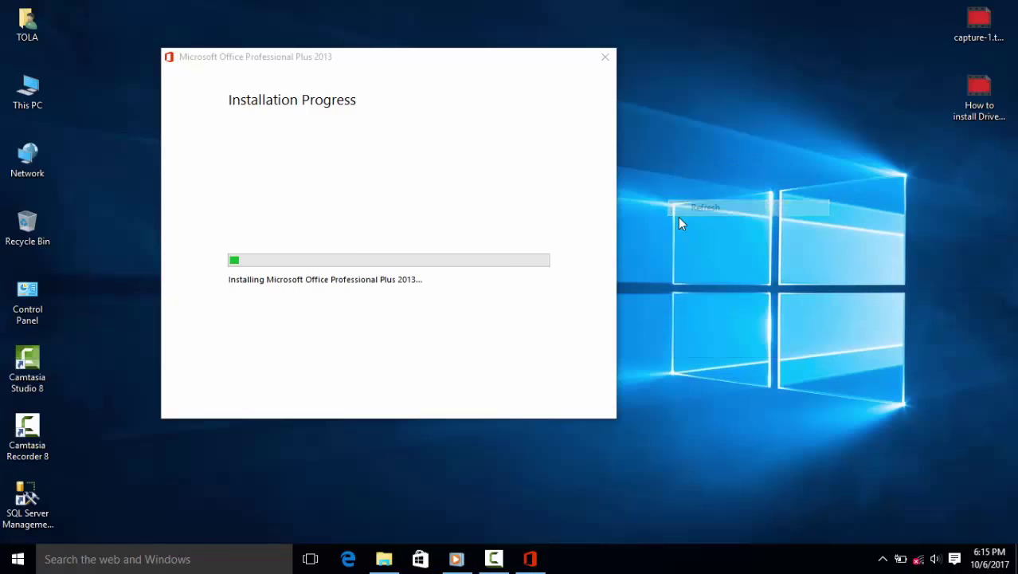
pyautogui.rightClick(679, 177)
pyautogui.click(703, 221)
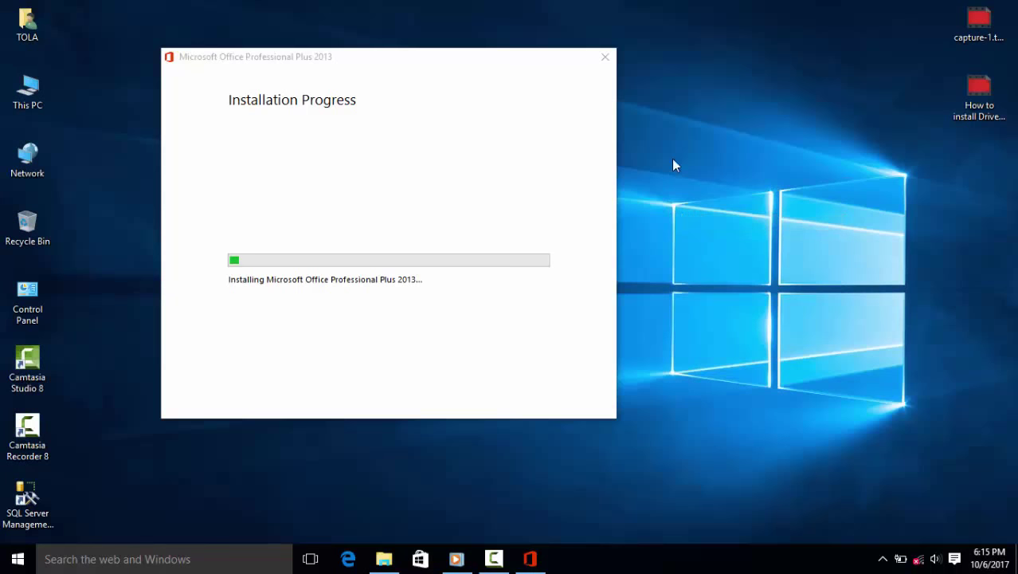
pyautogui.rightClick(674, 165)
pyautogui.click(700, 202)
pyautogui.rightClick(668, 197)
pyautogui.click(682, 236)
pyautogui.rightClick(679, 175)
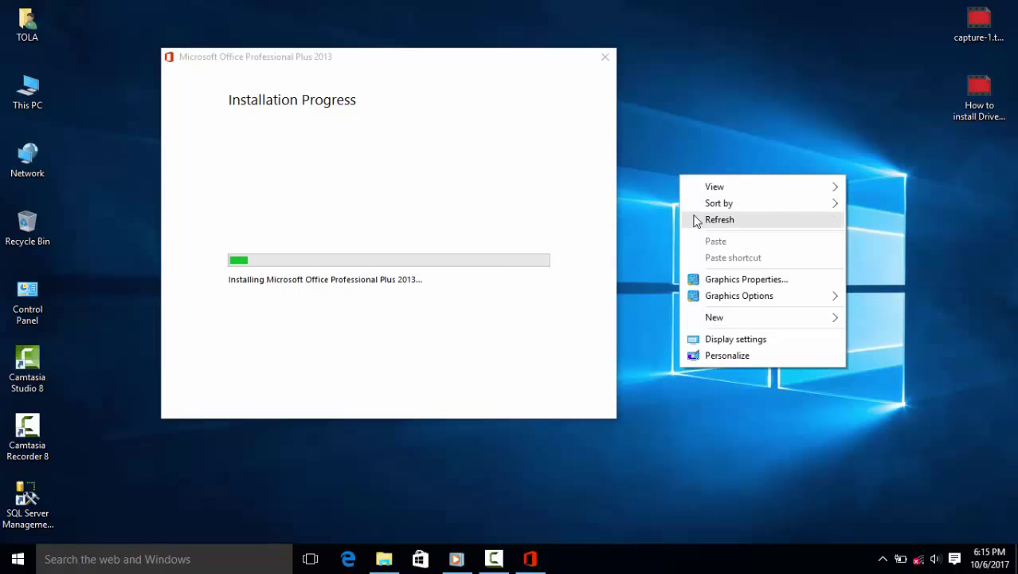
pyautogui.click(696, 221)
pyautogui.moveTo(304, 62); pyautogui.dragTo(313, 56)
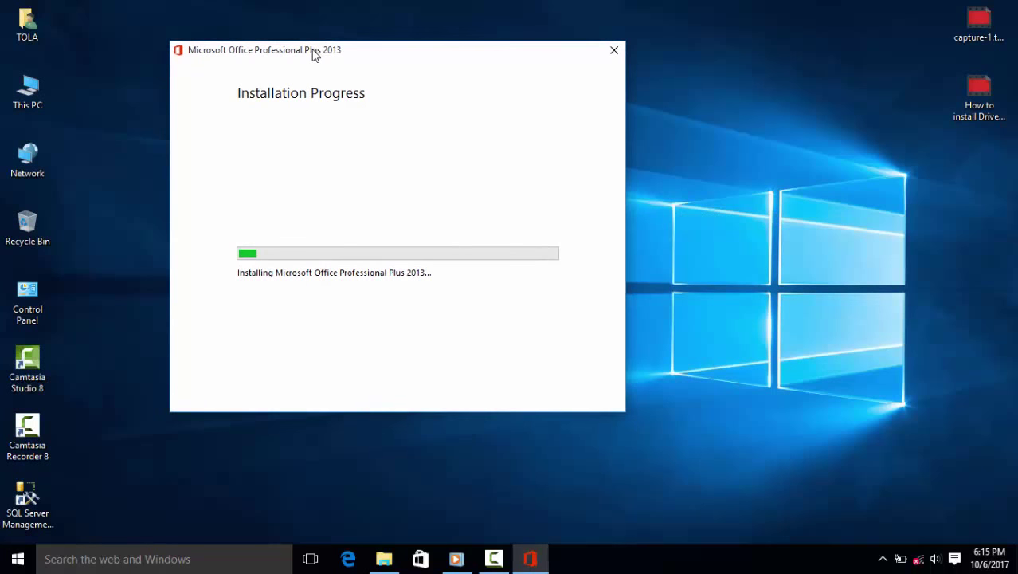
pyautogui.rightClick(700, 197)
pyautogui.click(727, 239)
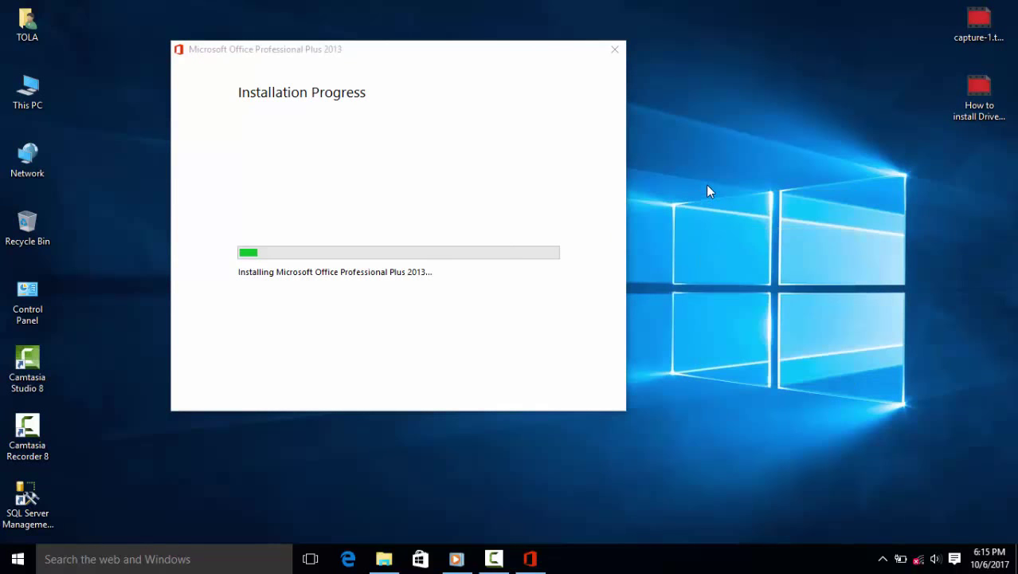
pyautogui.rightClick(706, 184)
pyautogui.click(733, 233)
pyautogui.rightClick(689, 177)
pyautogui.click(725, 221)
pyautogui.moveTo(275, 50); pyautogui.dragTo(268, 47)
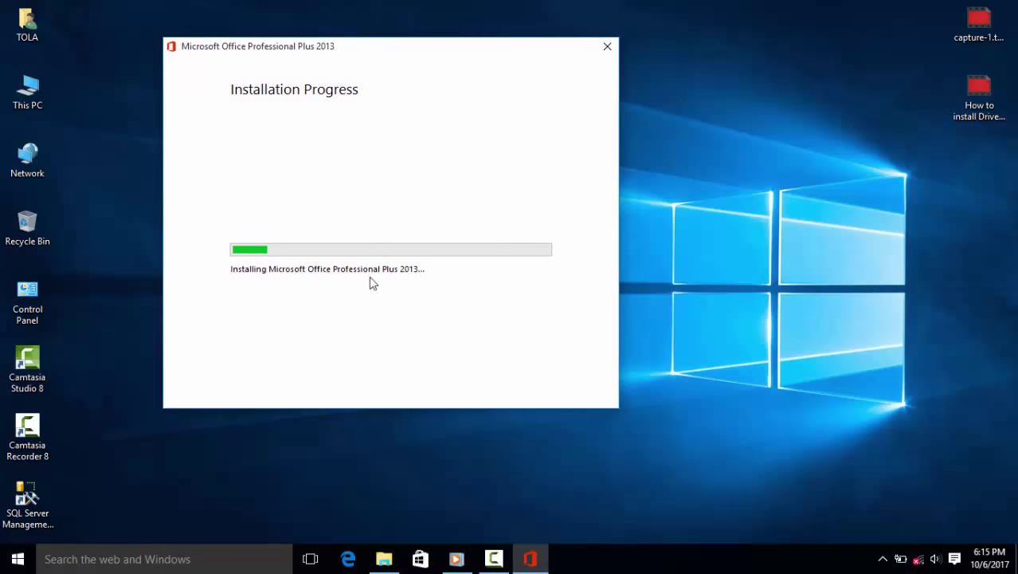
pyautogui.rightClick(677, 152)
pyautogui.click(721, 199)
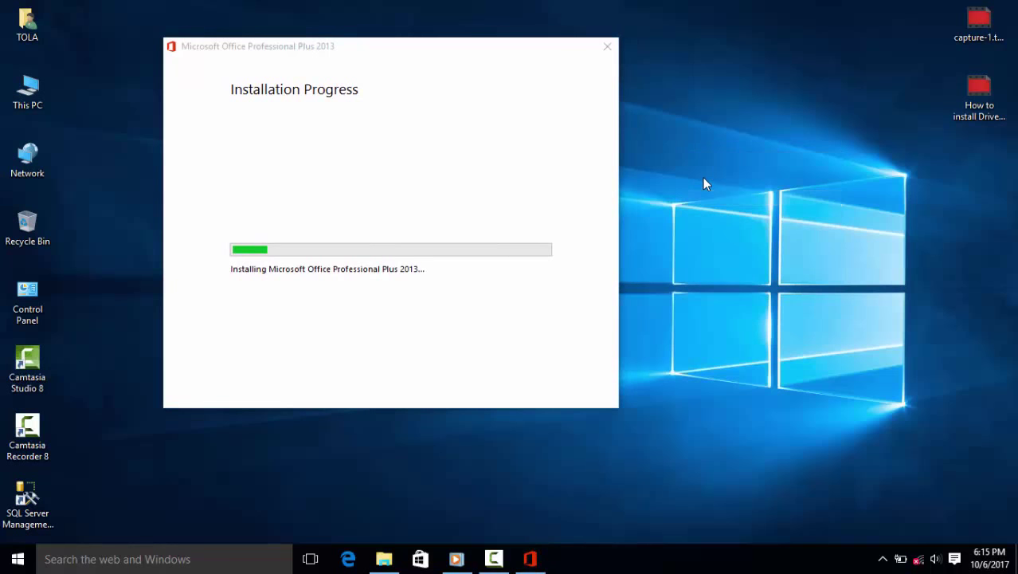
pyautogui.rightClick(703, 177)
pyautogui.click(725, 222)
pyautogui.rightClick(715, 187)
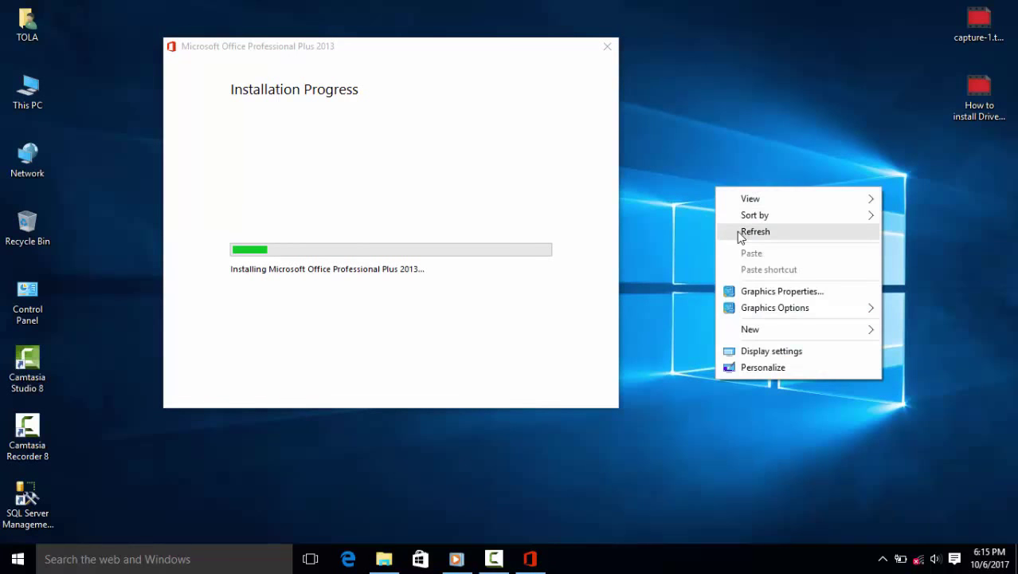
pyautogui.click(744, 235)
pyautogui.rightClick(704, 172)
pyautogui.click(732, 219)
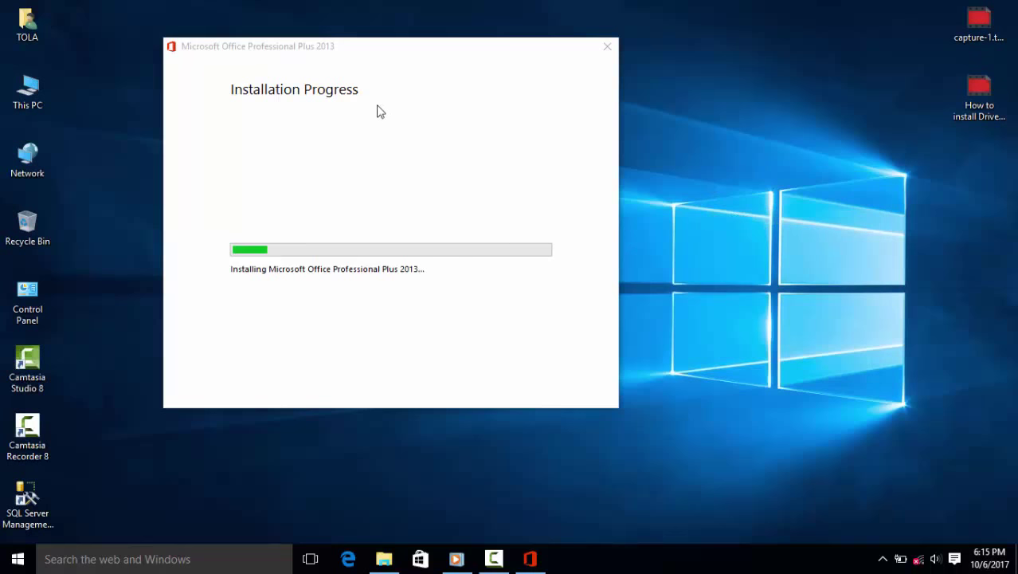
pyautogui.rightClick(738, 168)
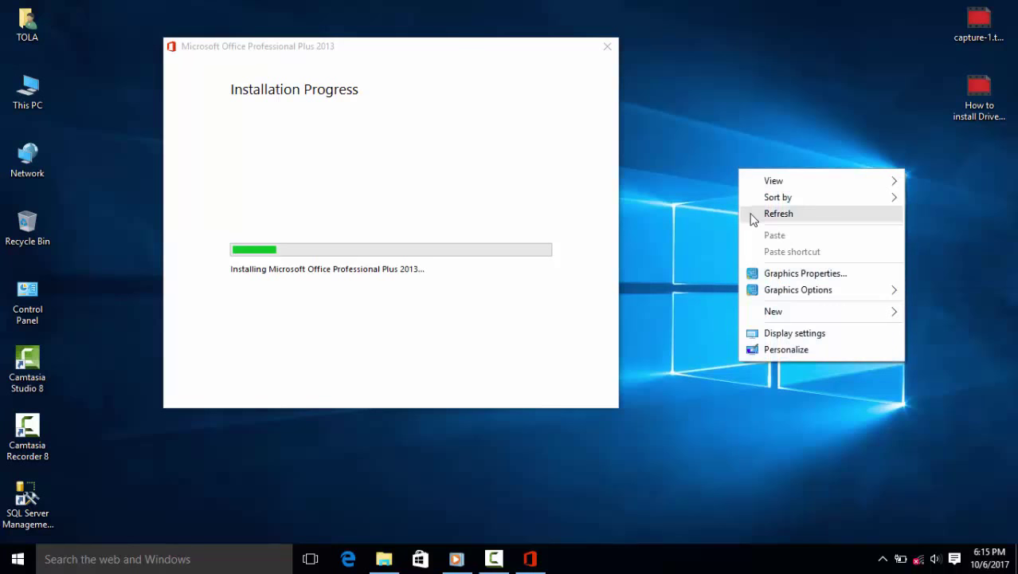
pyautogui.click(749, 214)
pyautogui.rightClick(698, 189)
pyautogui.click(717, 234)
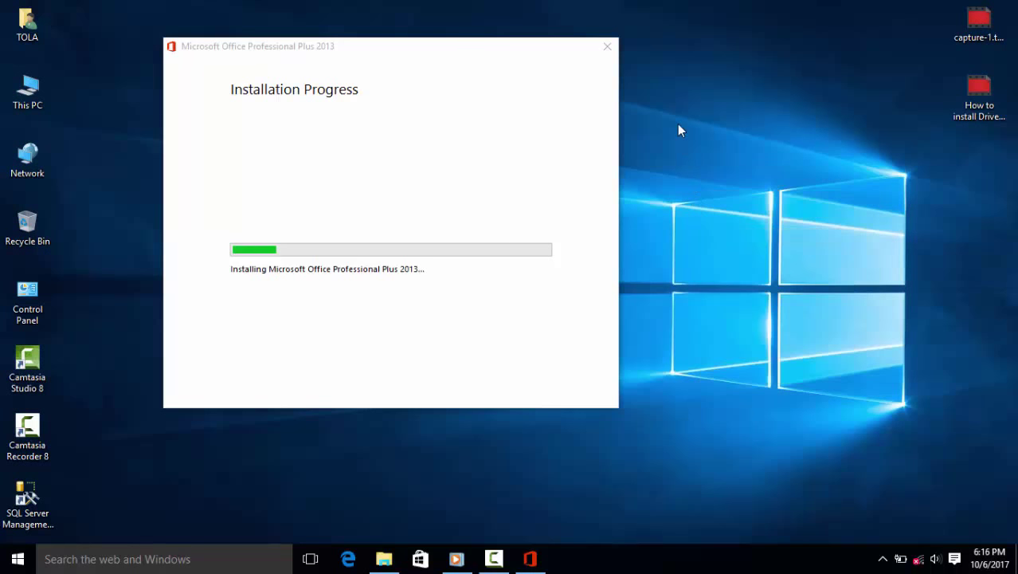
pyautogui.rightClick(678, 123)
pyautogui.click(702, 168)
pyautogui.rightClick(688, 138)
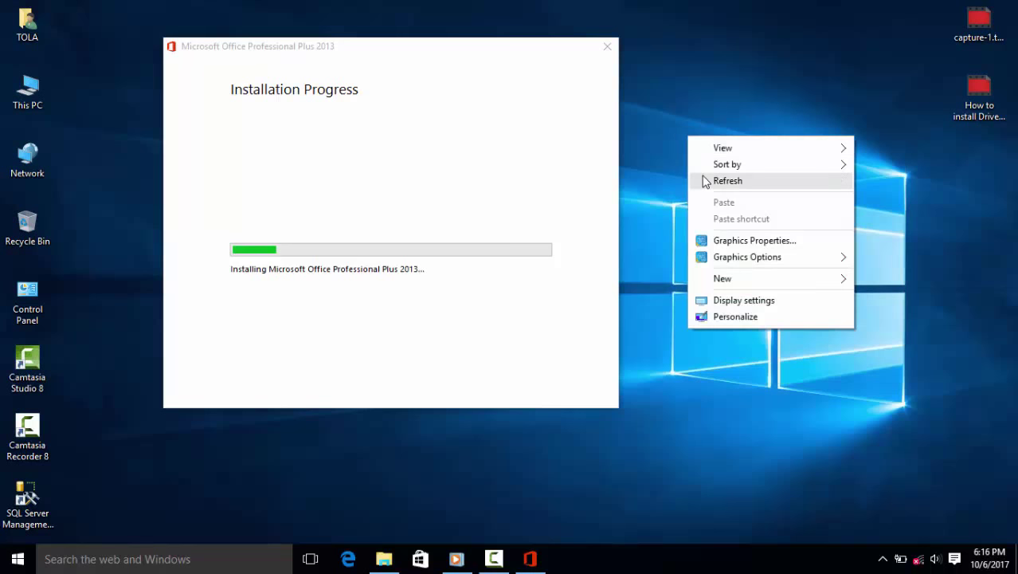
pyautogui.click(704, 180)
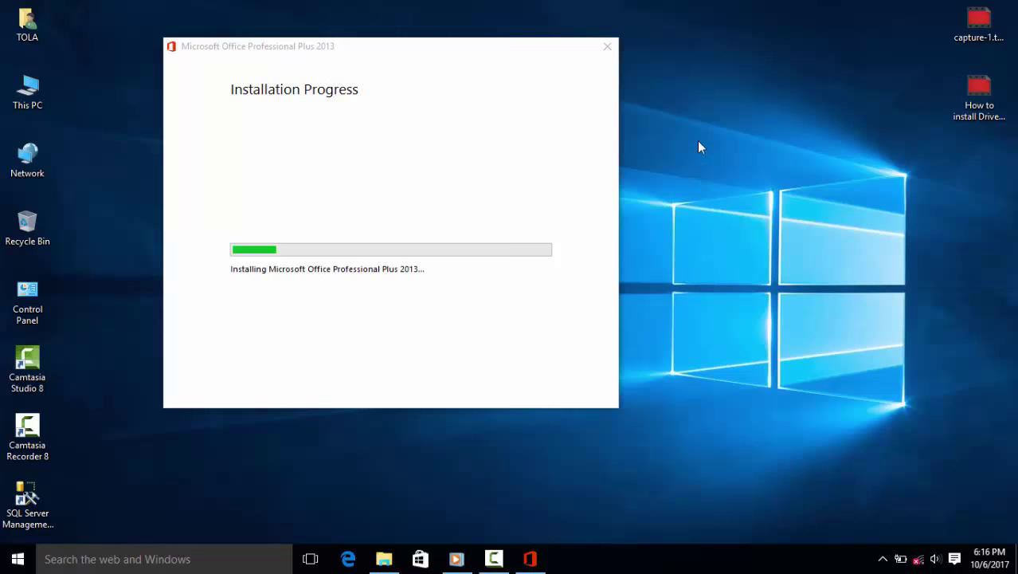
pyautogui.rightClick(698, 147)
pyautogui.click(710, 191)
pyautogui.rightClick(767, 146)
pyautogui.click(789, 183)
pyautogui.moveTo(267, 49); pyautogui.dragTo(261, 59)
pyautogui.rightClick(687, 181)
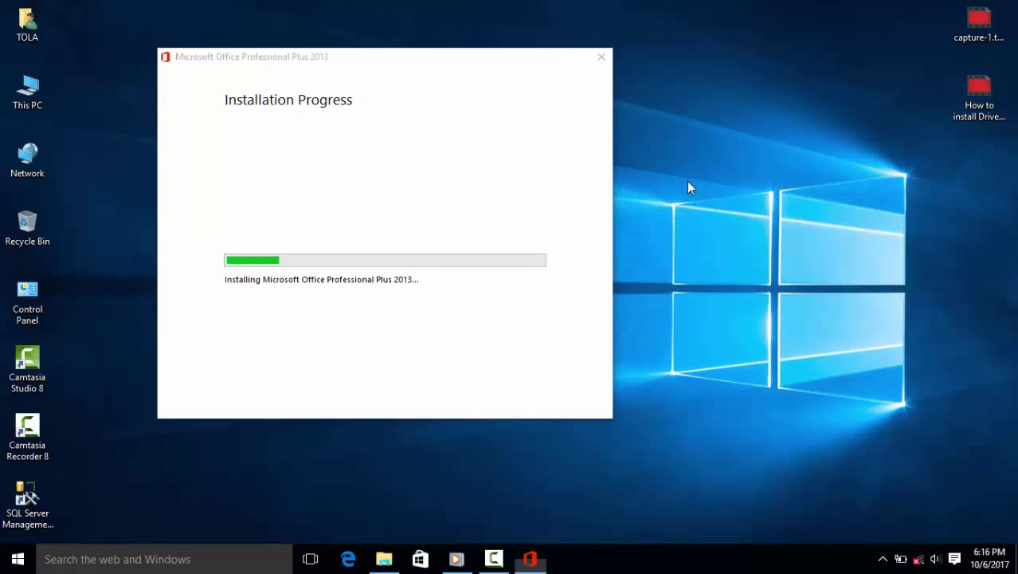
pyautogui.click(737, 227)
pyautogui.rightClick(699, 178)
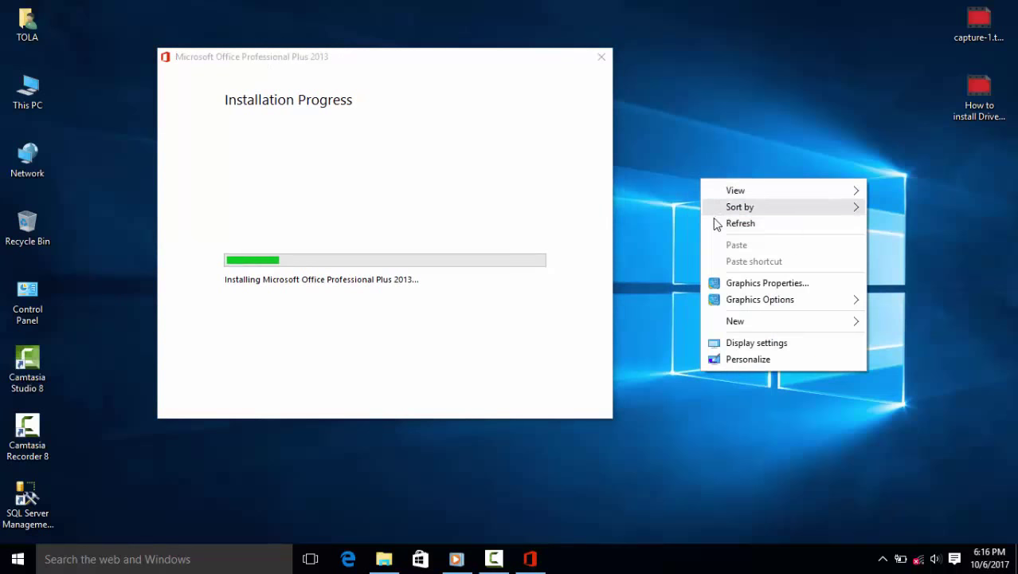
pyautogui.click(709, 223)
pyautogui.rightClick(685, 171)
pyautogui.click(704, 217)
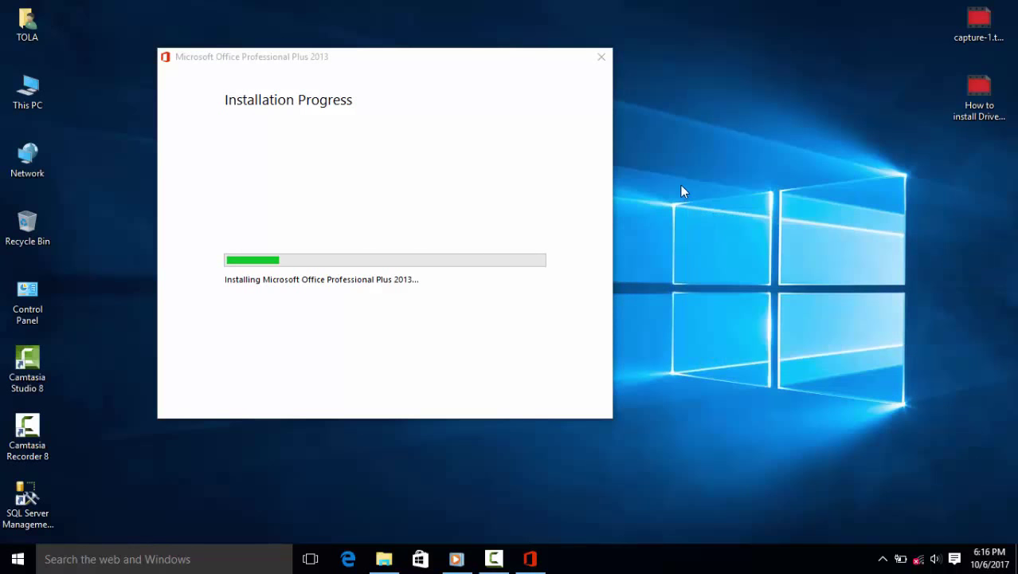
pyautogui.rightClick(678, 167)
pyautogui.click(695, 199)
pyautogui.moveTo(326, 70); pyautogui.dragTo(239, 66)
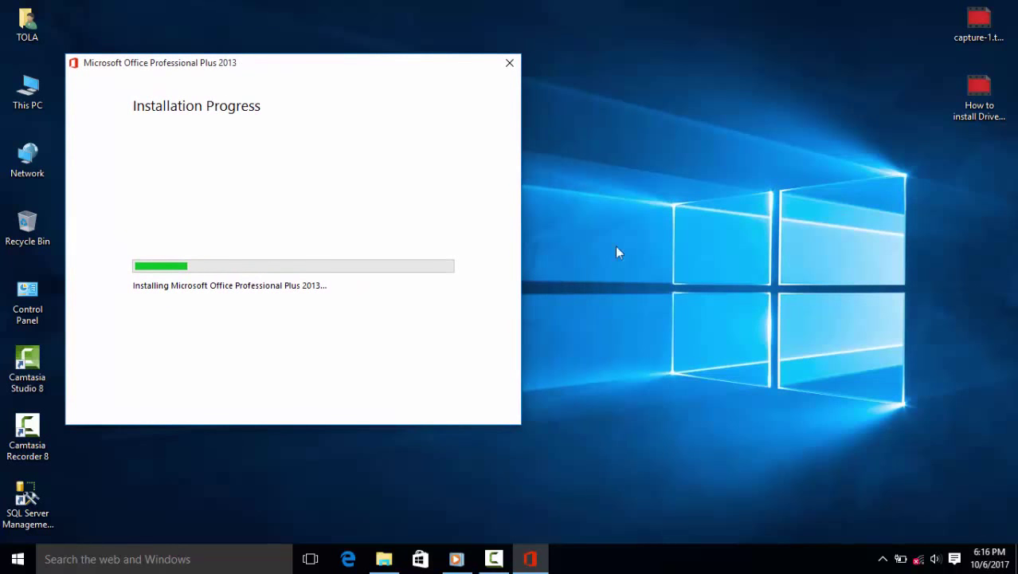
pyautogui.rightClick(629, 162)
pyautogui.click(650, 211)
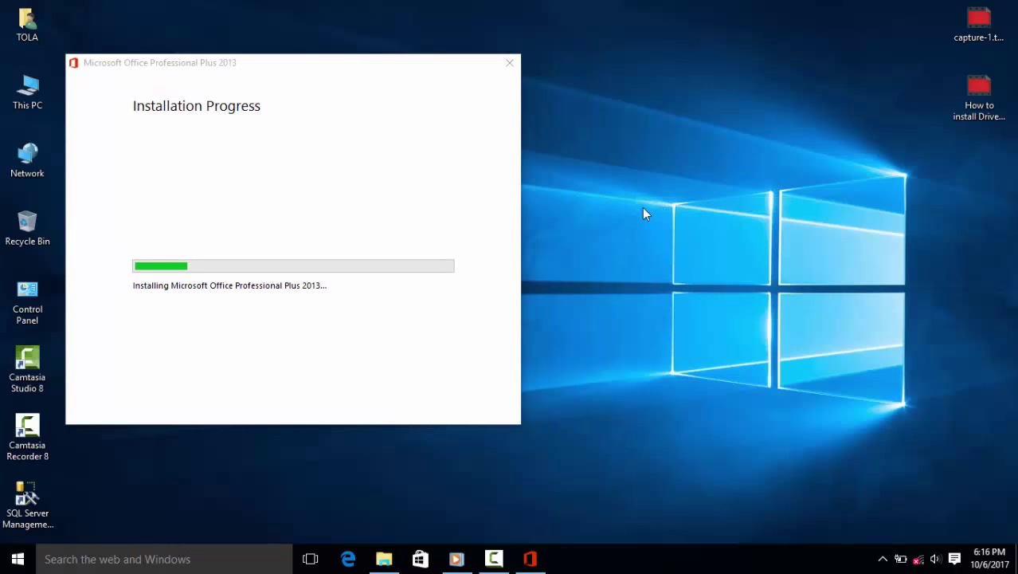
pyautogui.rightClick(637, 204)
pyautogui.click(650, 243)
pyautogui.rightClick(615, 166)
pyautogui.click(627, 213)
pyautogui.rightClick(620, 198)
pyautogui.click(644, 251)
pyautogui.rightClick(620, 181)
pyautogui.click(639, 227)
pyautogui.rightClick(609, 166)
pyautogui.click(627, 209)
pyautogui.rightClick(614, 170)
pyautogui.click(644, 215)
pyautogui.rightClick(613, 191)
pyautogui.click(645, 234)
pyautogui.rightClick(607, 184)
pyautogui.click(630, 229)
pyautogui.rightClick(673, 144)
pyautogui.click(698, 191)
pyautogui.rightClick(588, 265)
pyautogui.click(617, 313)
pyautogui.rightClick(573, 184)
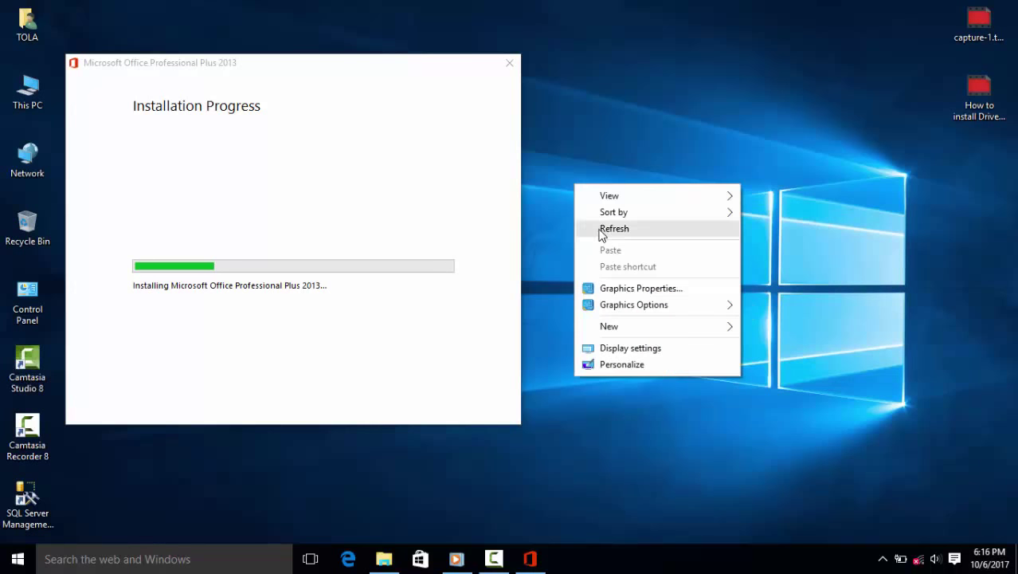
pyautogui.click(600, 229)
pyautogui.moveTo(180, 64); pyautogui.dragTo(287, 60)
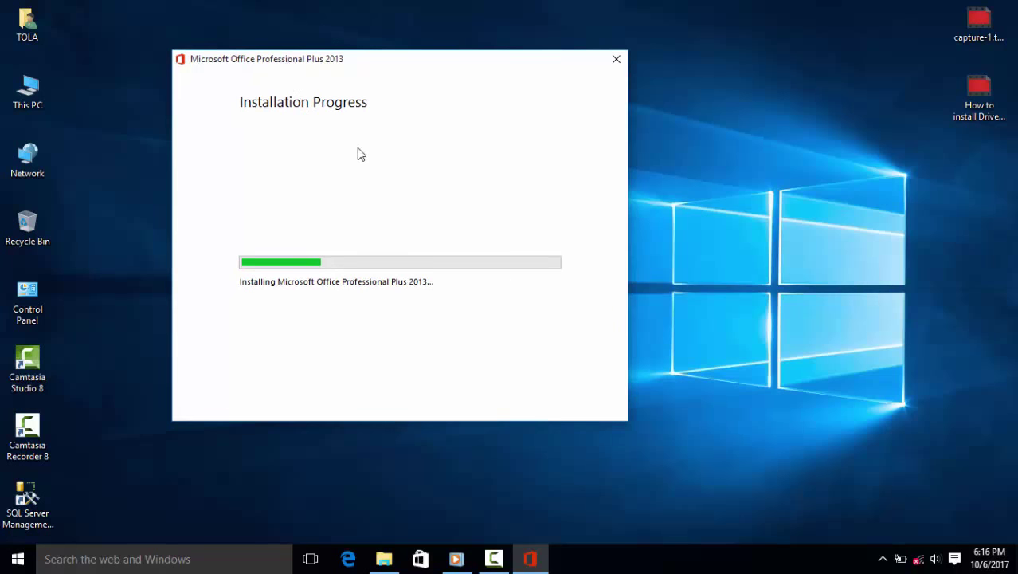
pyautogui.rightClick(91, 177)
pyautogui.click(104, 214)
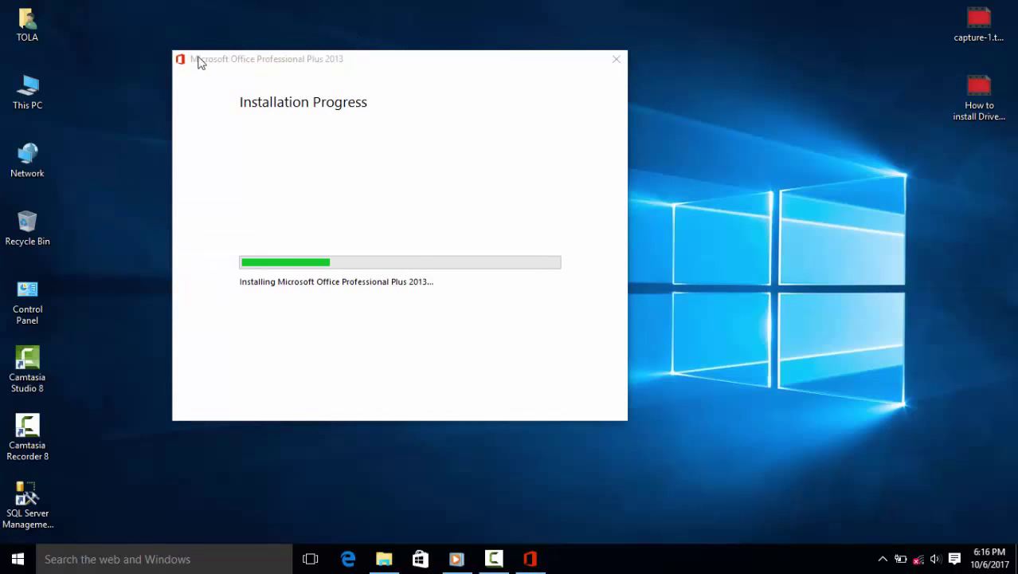
pyautogui.rightClick(815, 161)
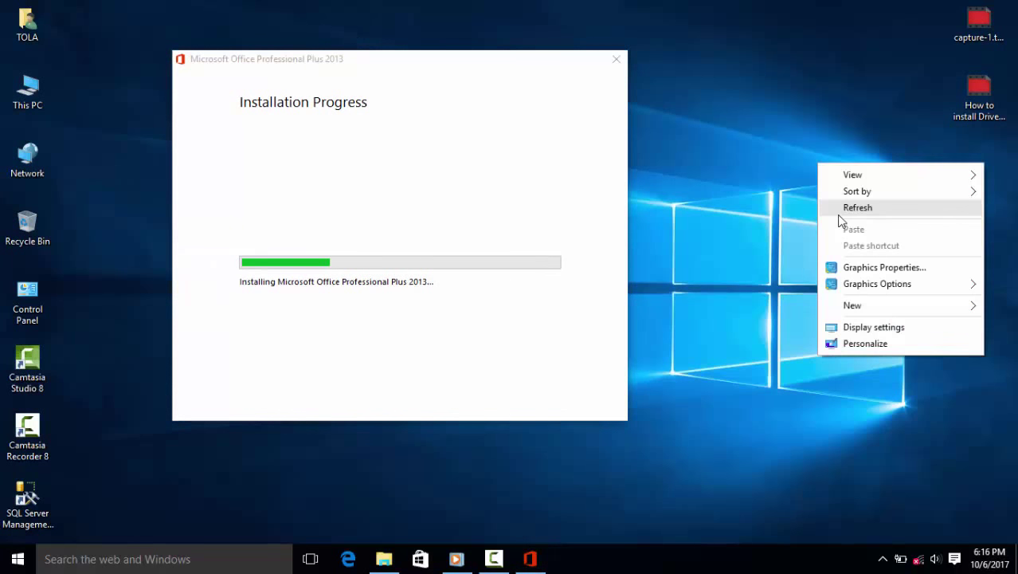
pyautogui.click(839, 208)
pyautogui.rightClick(743, 164)
pyautogui.click(752, 209)
pyautogui.rightClick(718, 170)
pyautogui.click(730, 216)
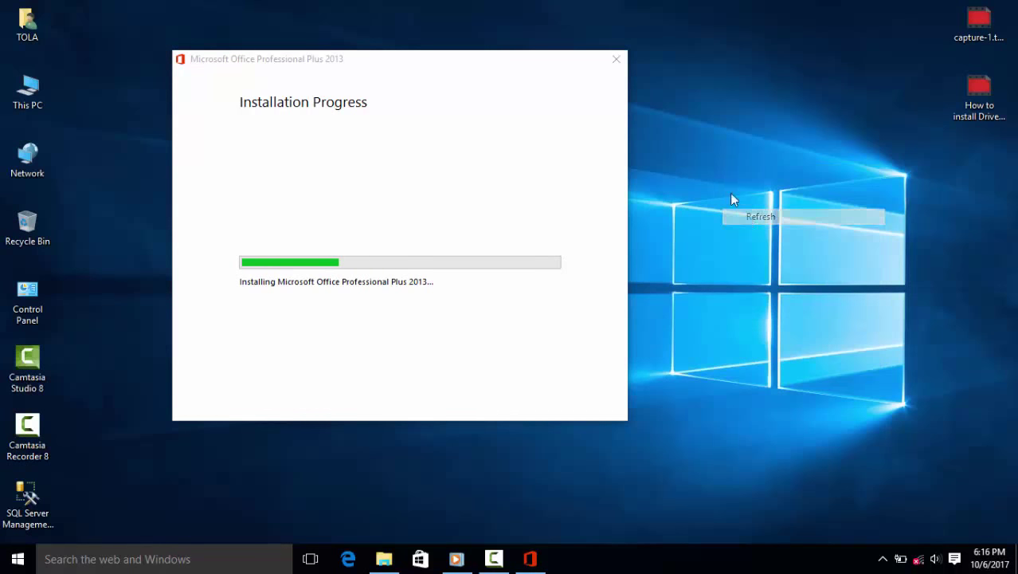
pyautogui.rightClick(719, 170)
pyautogui.click(730, 216)
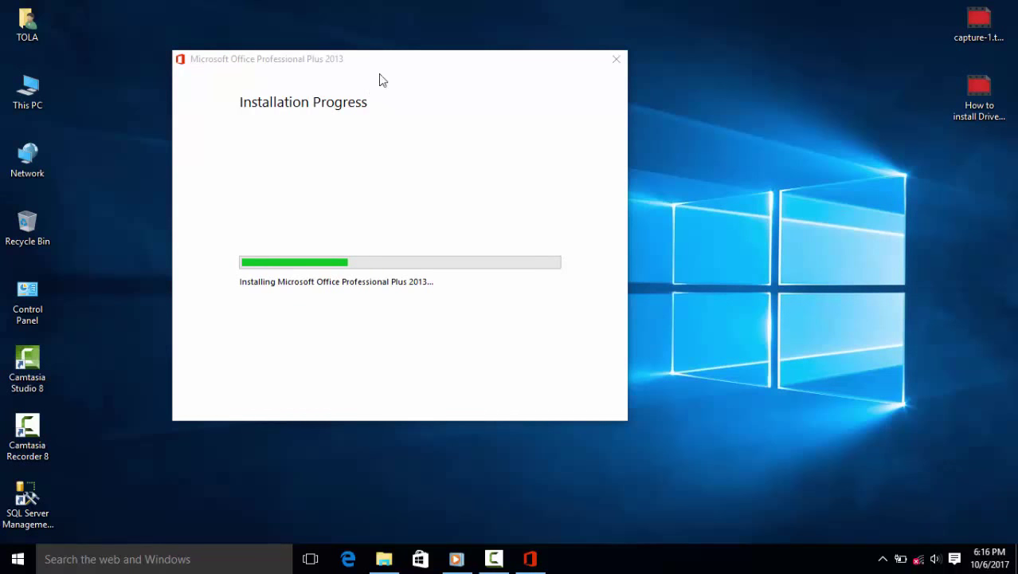
pyautogui.moveTo(360, 65); pyautogui.dragTo(311, 70)
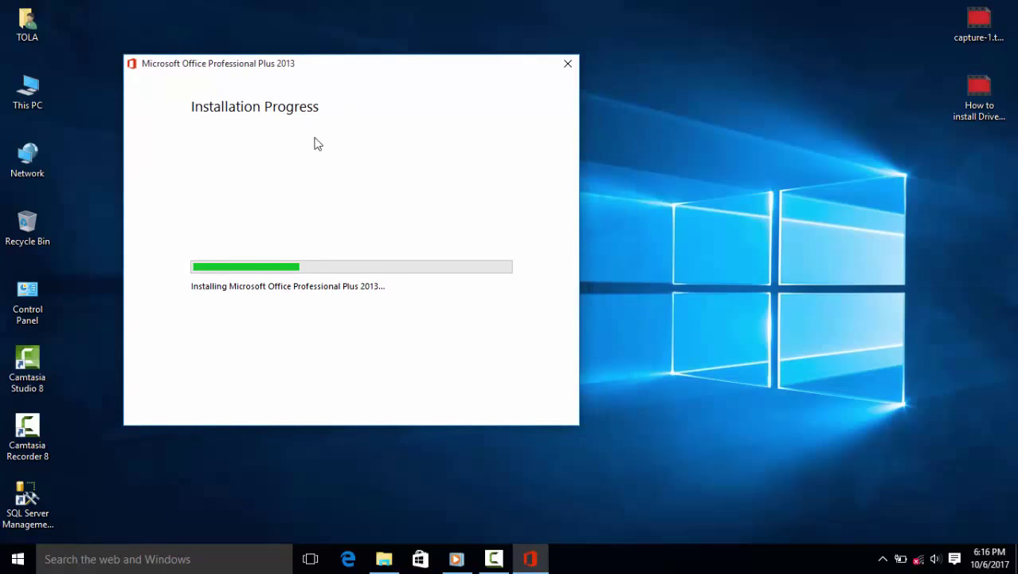
pyautogui.rightClick(671, 149)
pyautogui.click(685, 197)
pyautogui.rightClick(649, 180)
pyautogui.click(666, 222)
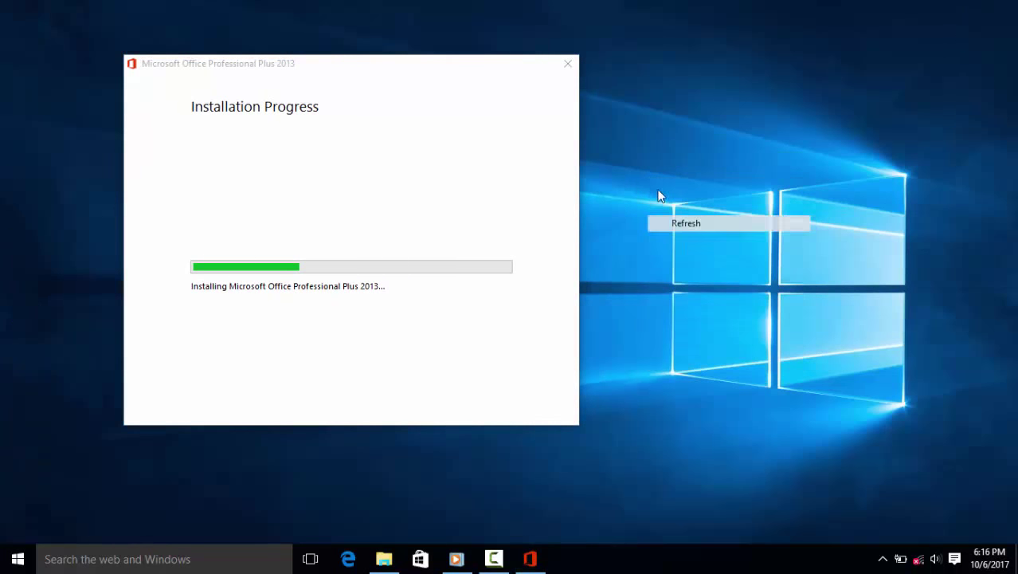
pyautogui.rightClick(658, 180)
pyautogui.click(674, 223)
pyautogui.rightClick(643, 178)
pyautogui.click(666, 223)
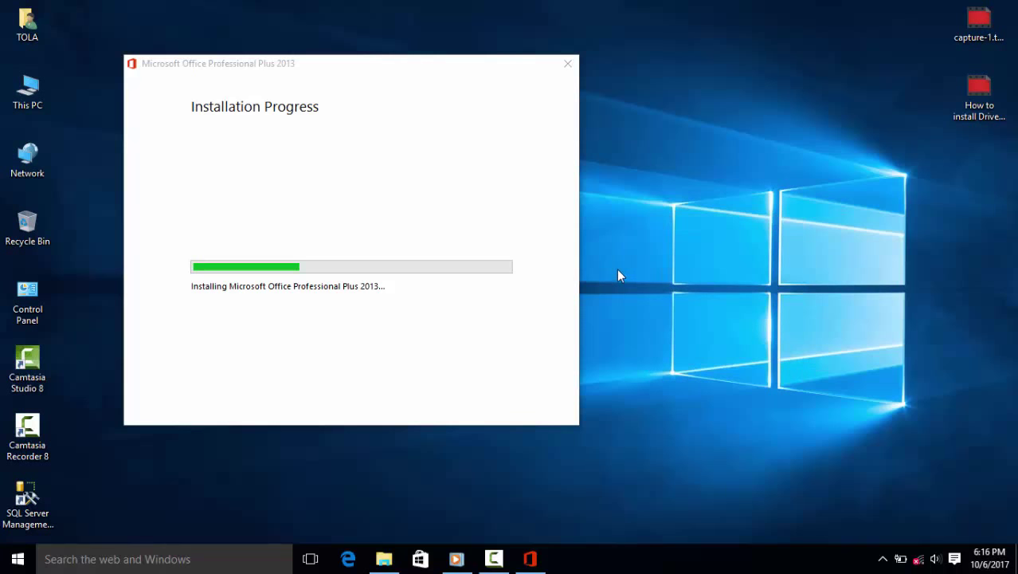
pyautogui.rightClick(666, 163)
pyautogui.click(681, 211)
pyautogui.rightClick(666, 182)
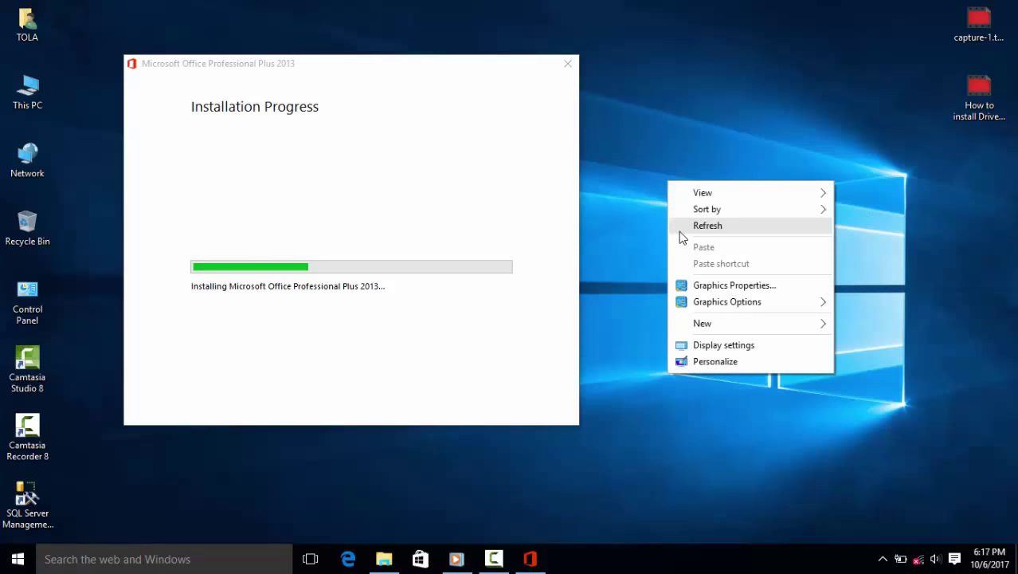
pyautogui.click(680, 230)
pyautogui.rightClick(668, 182)
pyautogui.click(682, 226)
pyautogui.rightClick(681, 208)
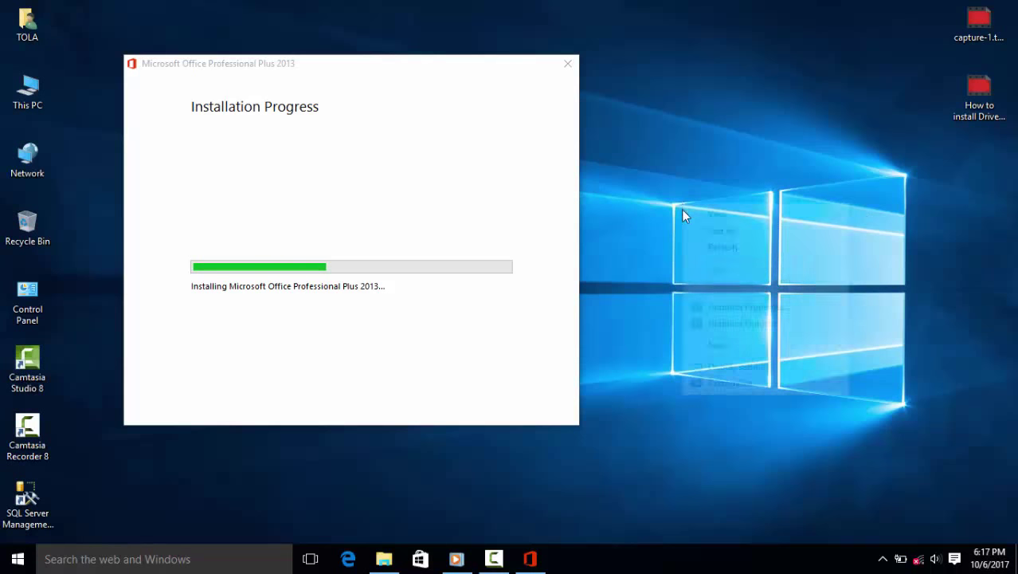
pyautogui.click(690, 246)
pyautogui.rightClick(682, 166)
pyautogui.click(702, 208)
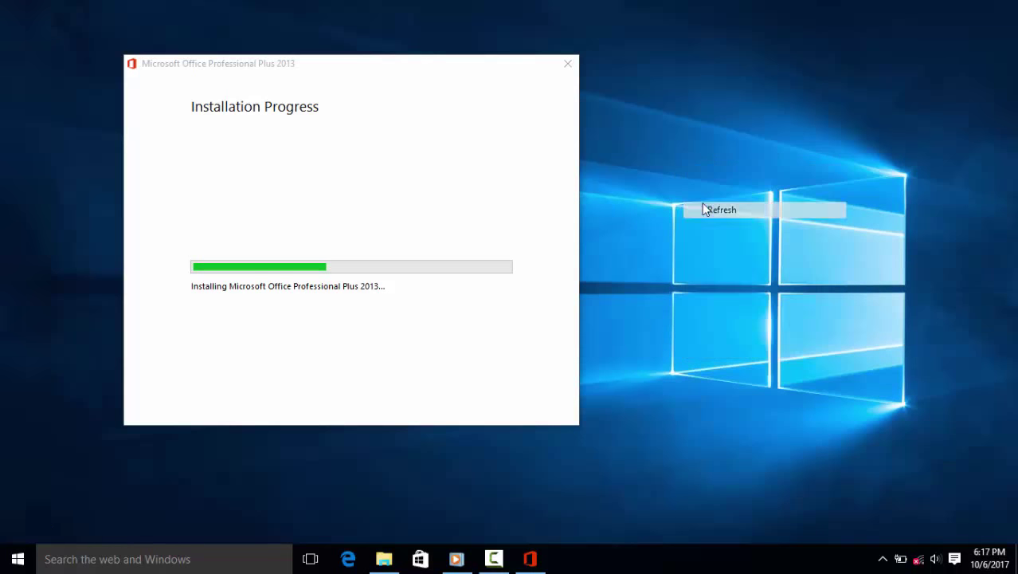
pyautogui.moveTo(360, 85); pyautogui.dragTo(321, 78)
pyautogui.rightClick(745, 157)
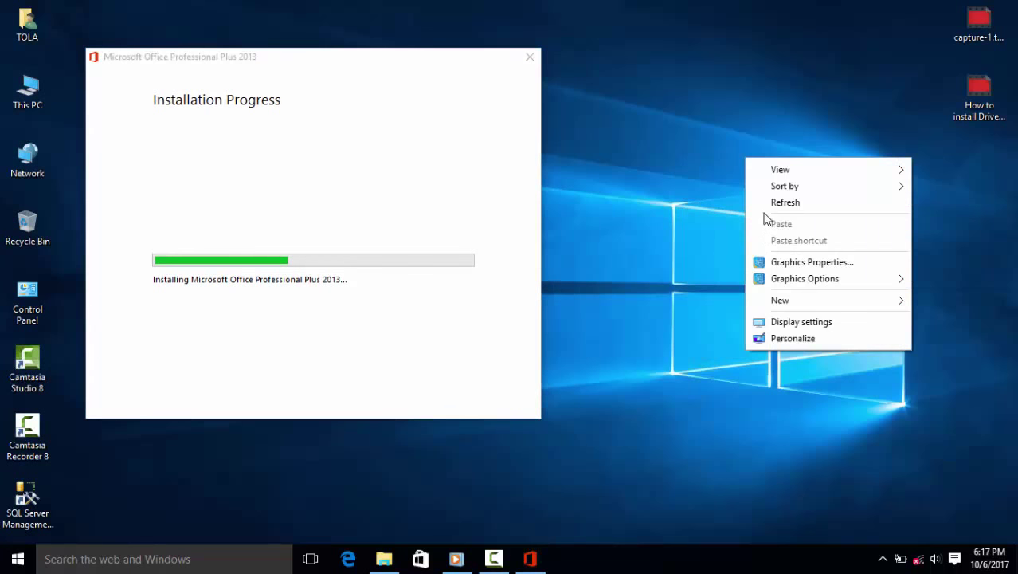
pyautogui.click(767, 204)
pyautogui.rightClick(727, 185)
pyautogui.click(746, 228)
pyautogui.rightClick(716, 180)
pyautogui.click(721, 225)
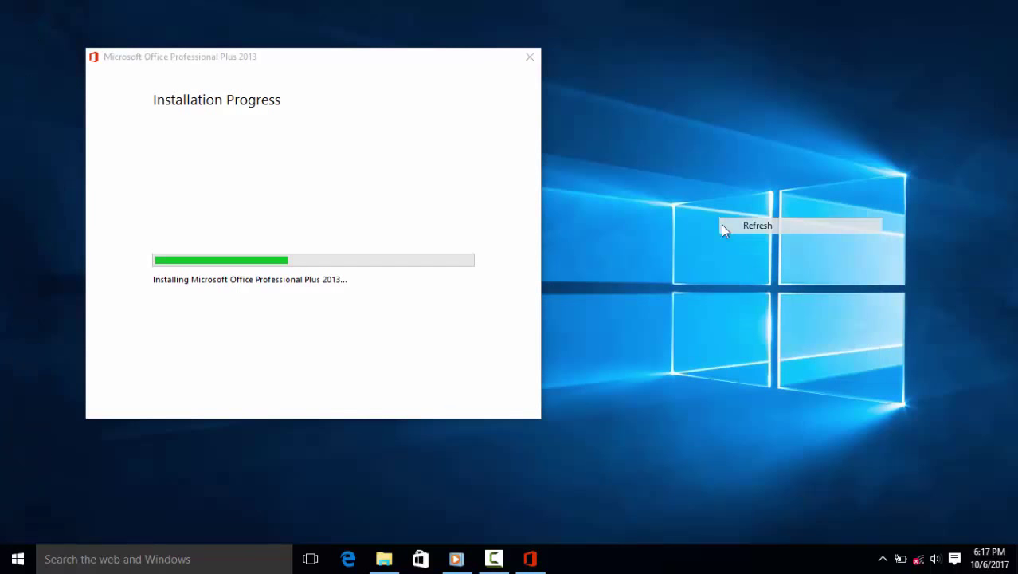
pyautogui.rightClick(625, 192)
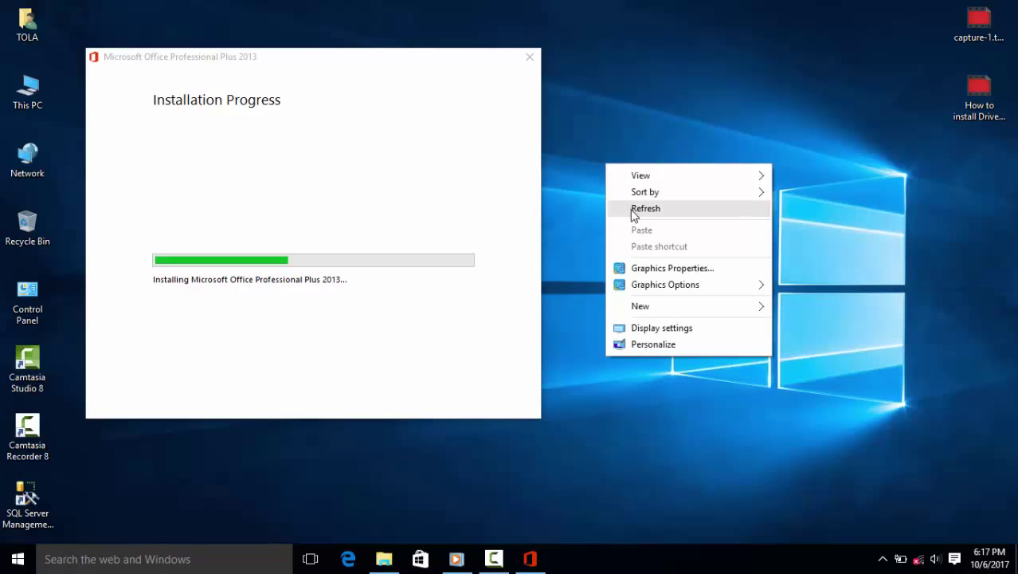
pyautogui.click(630, 207)
pyautogui.moveTo(248, 62); pyautogui.dragTo(249, 86)
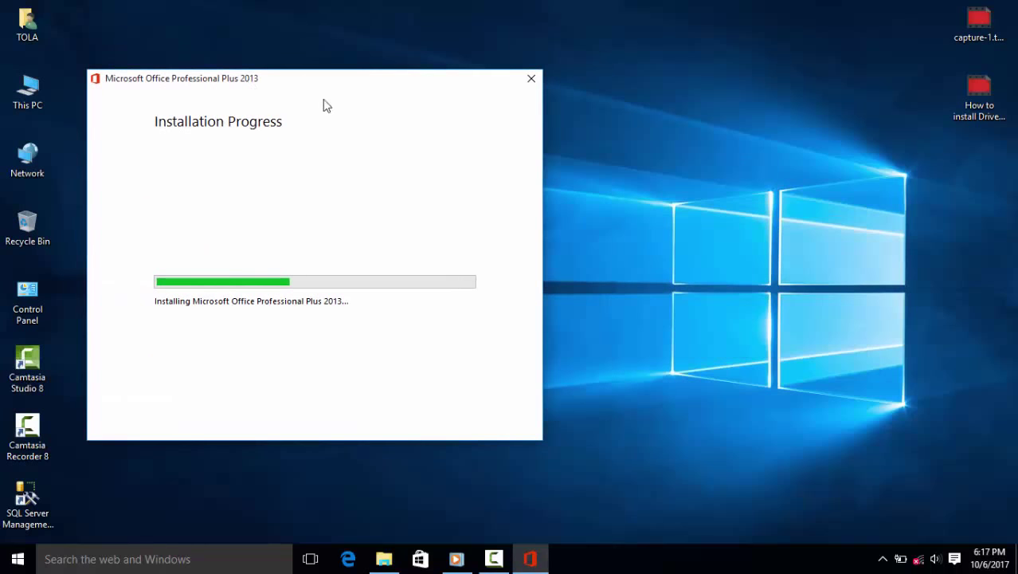
pyautogui.click(456, 558)
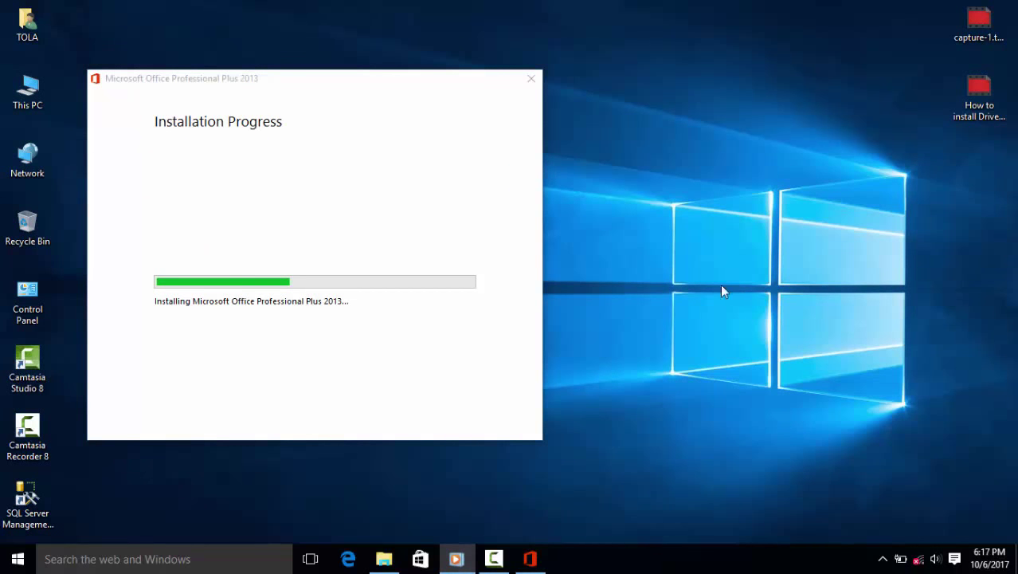
pyautogui.moveTo(288, 85); pyautogui.dragTo(290, 66)
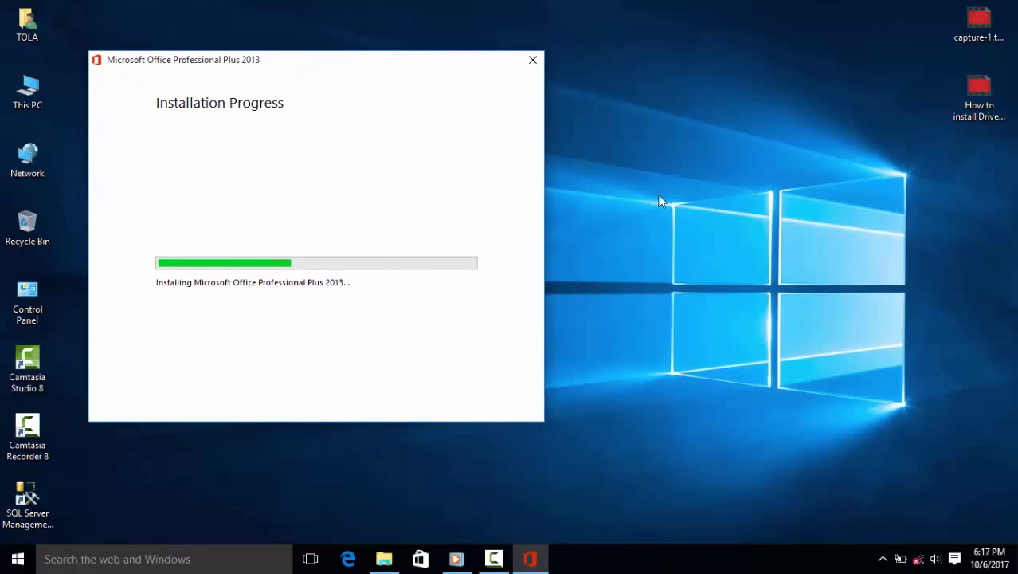
pyautogui.rightClick(644, 175)
pyautogui.click(657, 220)
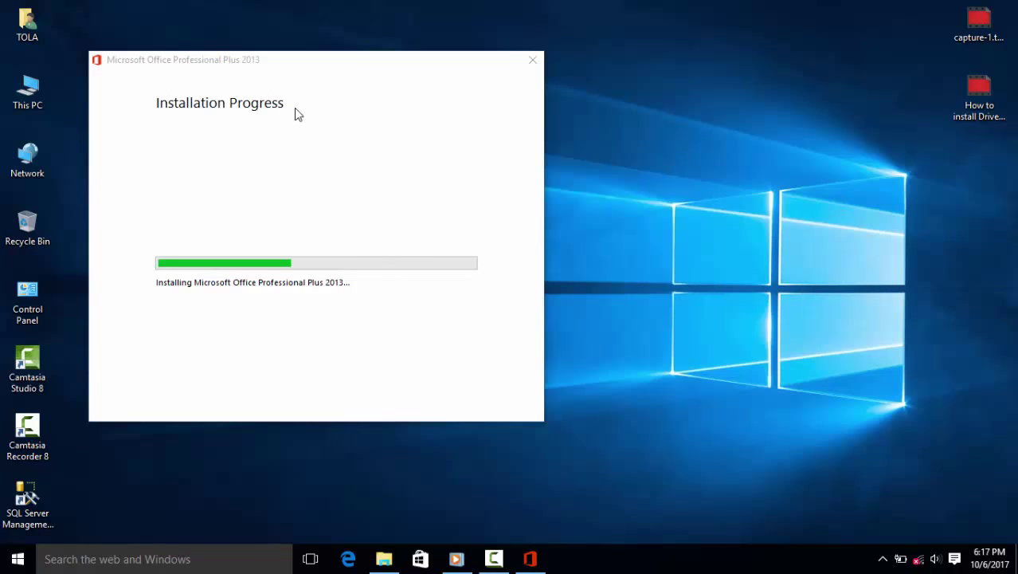
pyautogui.rightClick(667, 184)
pyautogui.click(691, 228)
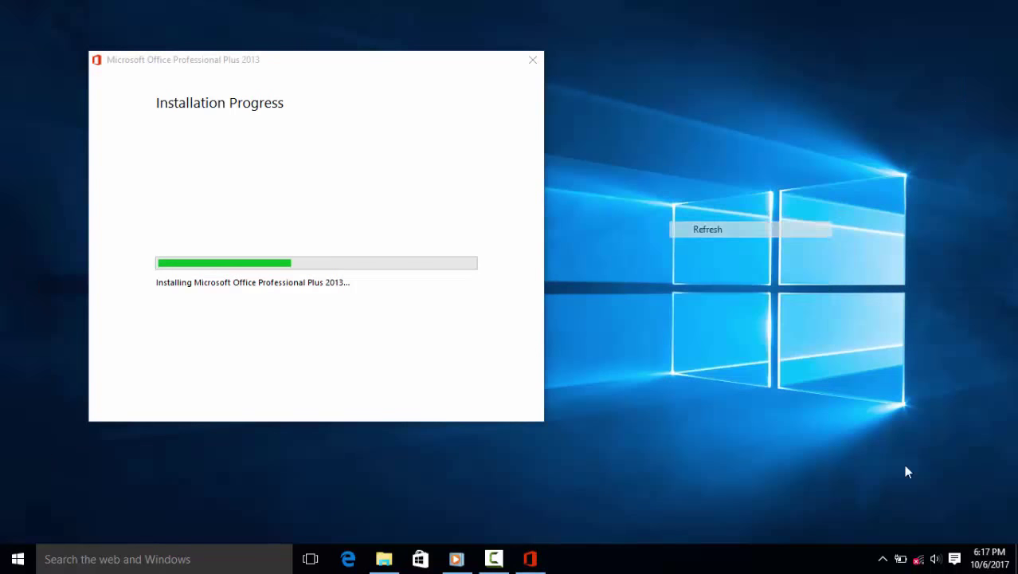
pyautogui.rightClick(652, 107)
pyautogui.click(673, 151)
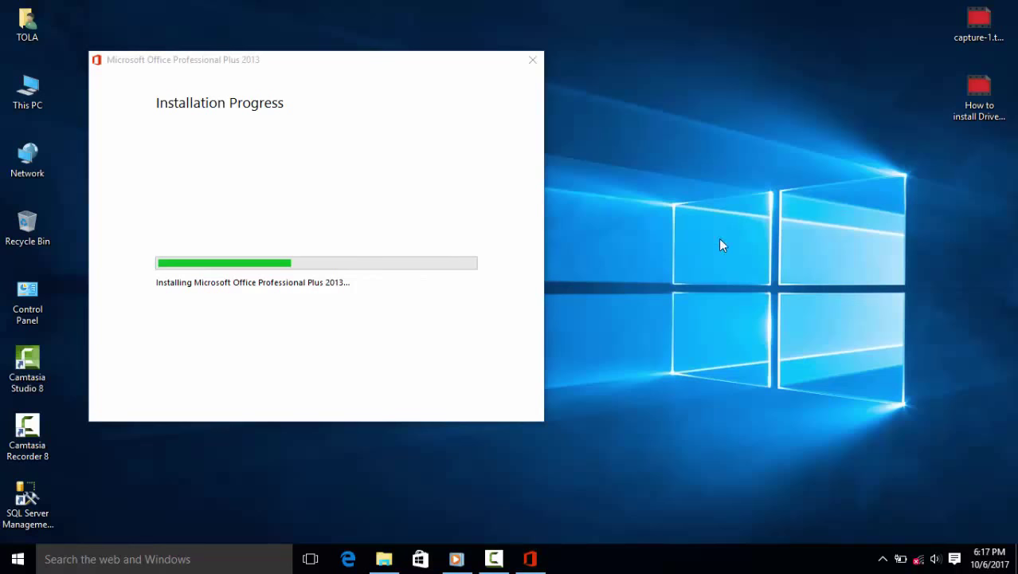
pyautogui.rightClick(706, 208)
pyautogui.click(733, 254)
pyautogui.rightClick(625, 162)
pyautogui.click(650, 207)
pyautogui.click(313, 64)
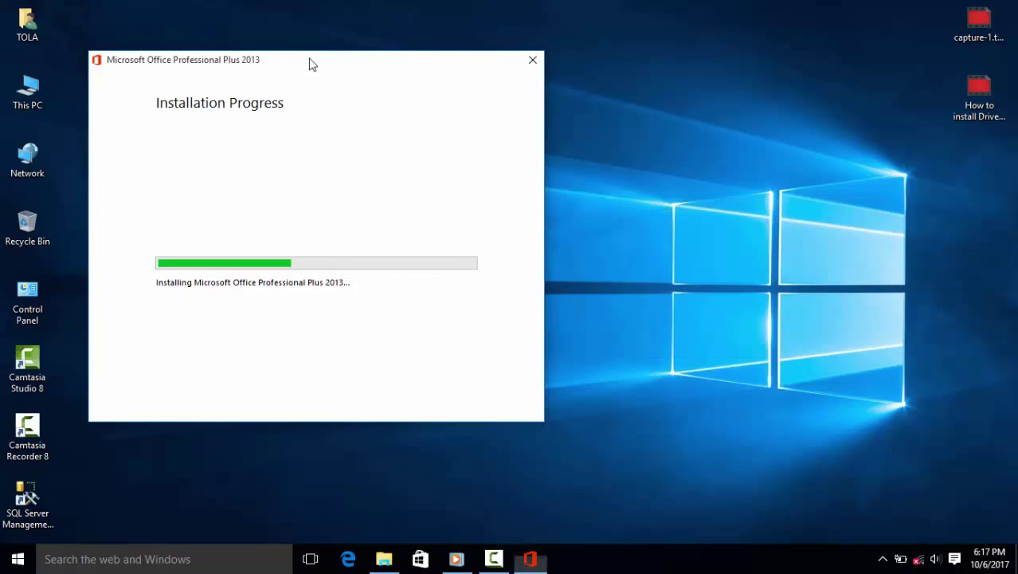
pyautogui.rightClick(628, 212)
pyautogui.click(653, 257)
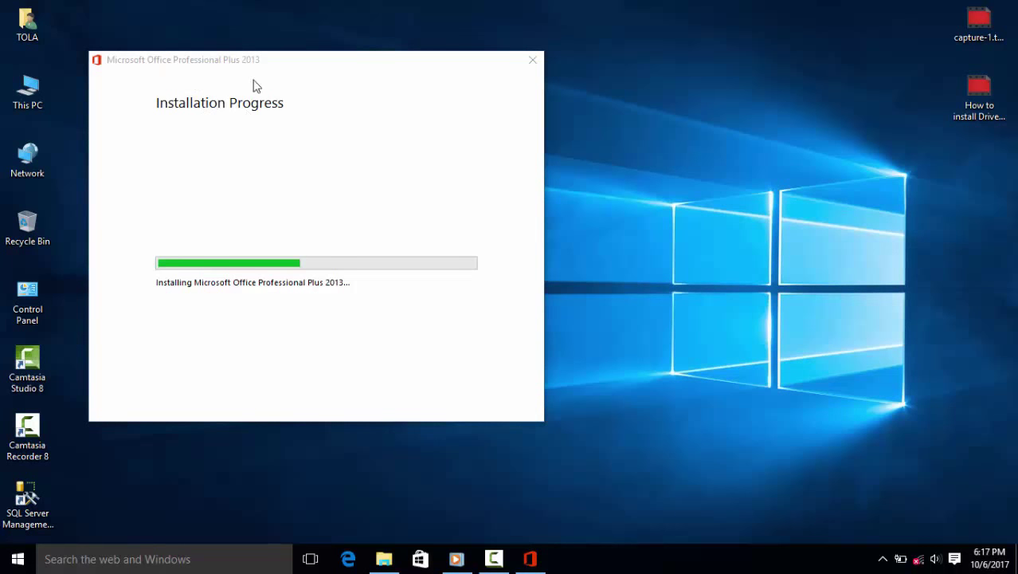
pyautogui.rightClick(651, 217)
pyautogui.click(675, 262)
pyautogui.rightClick(670, 217)
pyautogui.click(712, 262)
pyautogui.rightClick(709, 261)
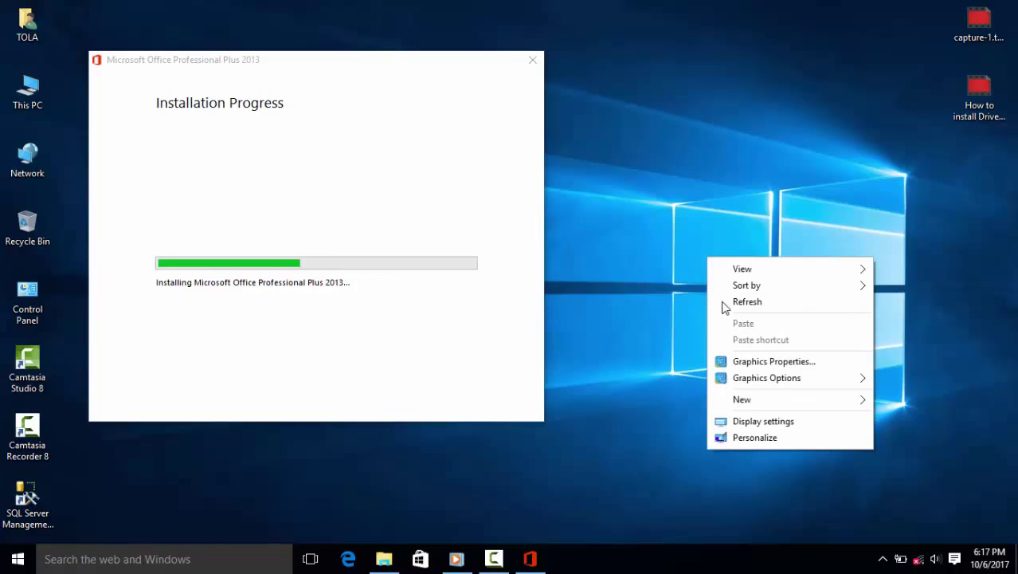
pyautogui.click(723, 301)
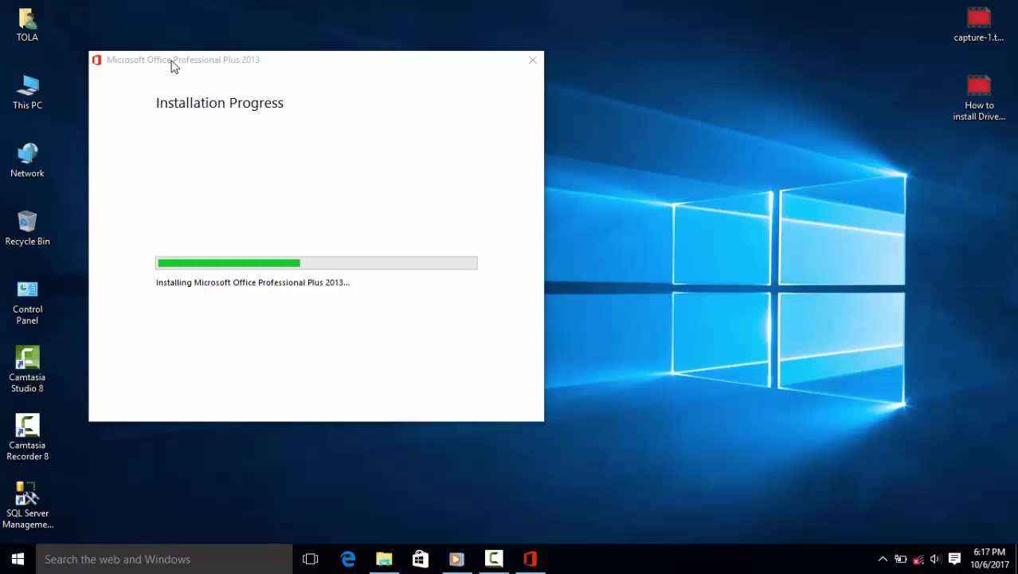
pyautogui.rightClick(730, 261)
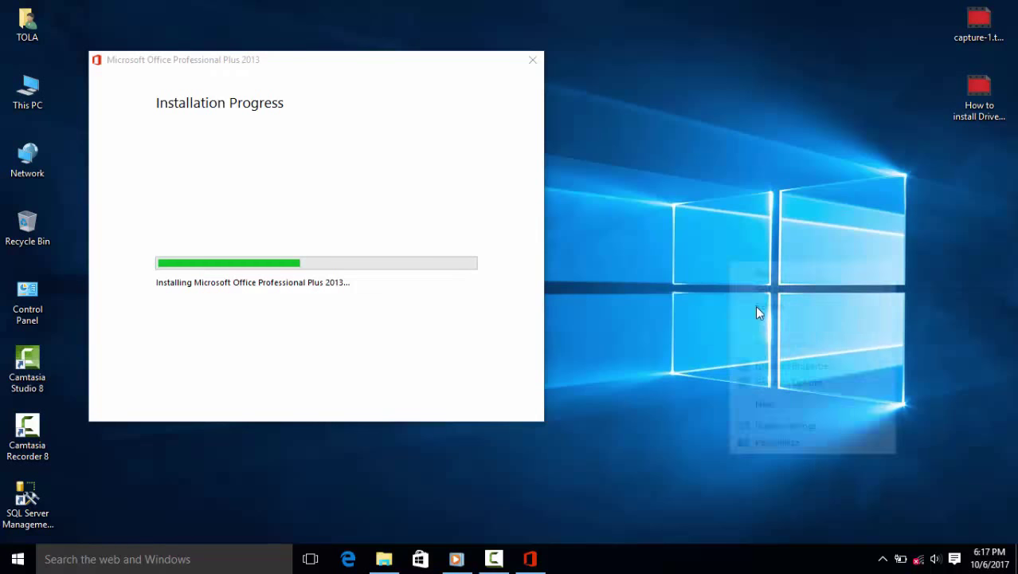
pyautogui.click(755, 305)
pyautogui.moveTo(230, 68); pyautogui.dragTo(269, 82)
pyautogui.rightClick(720, 191)
pyautogui.click(741, 229)
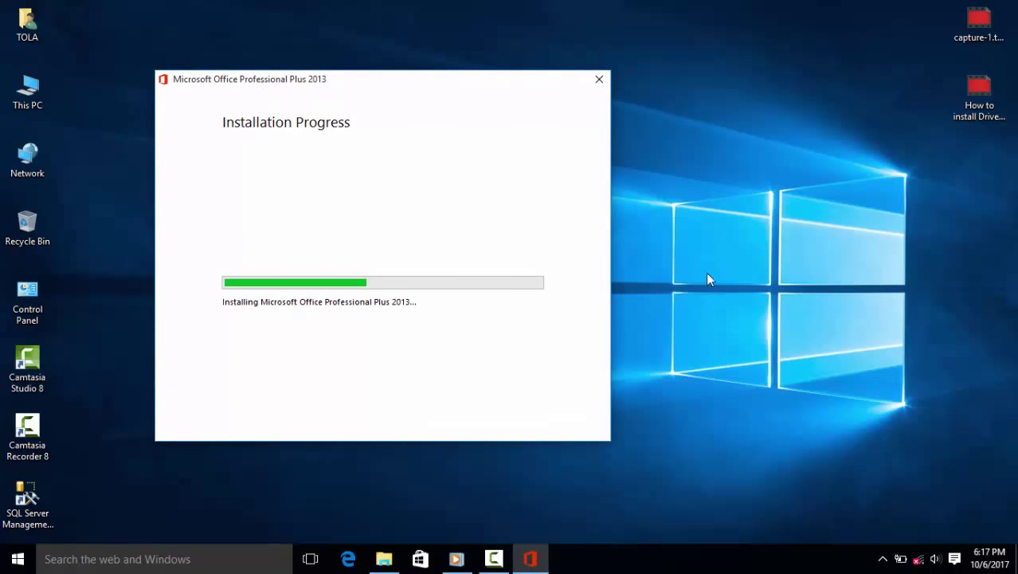
pyautogui.rightClick(671, 169)
pyautogui.click(687, 215)
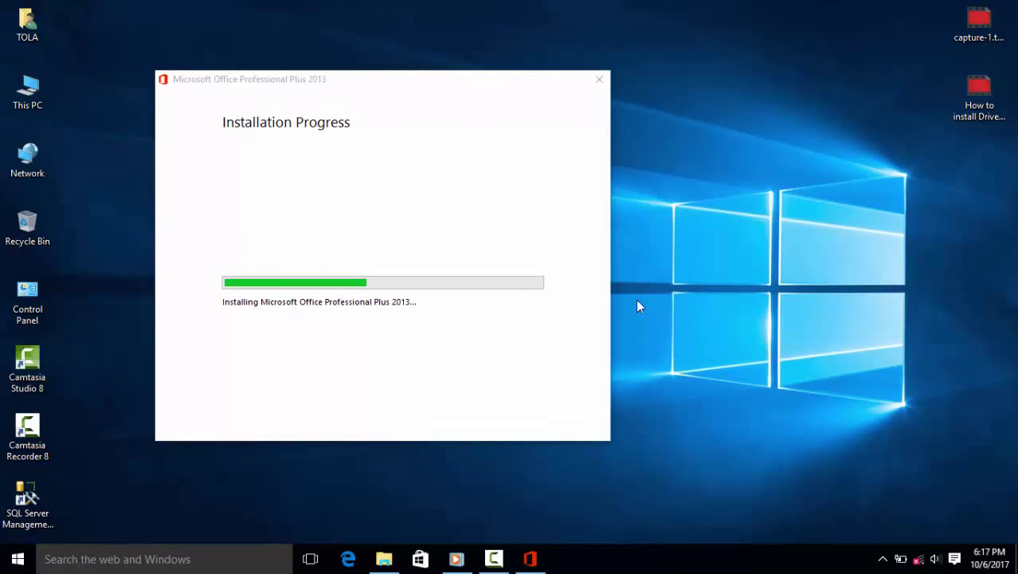
pyautogui.click(307, 77)
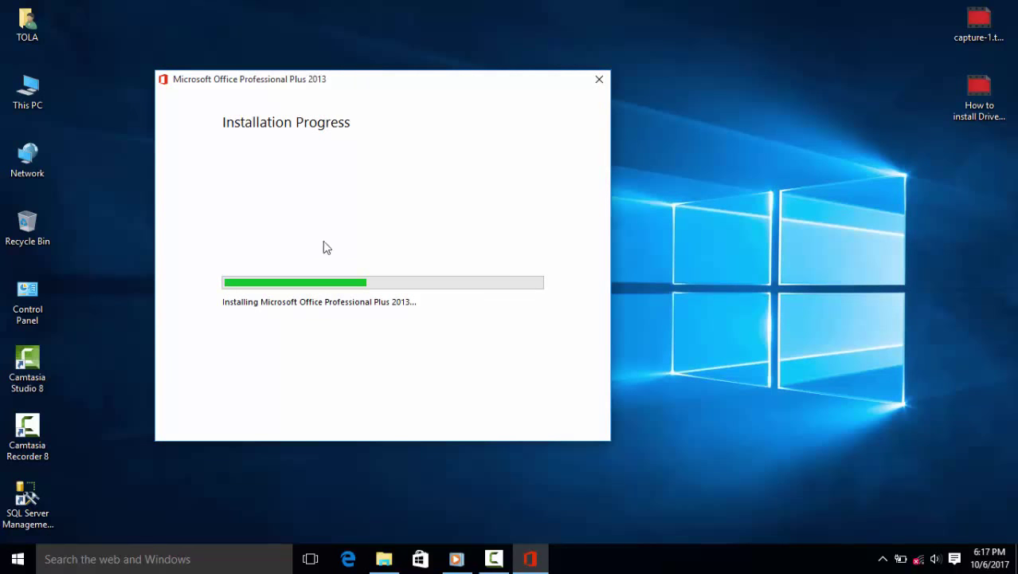
pyautogui.rightClick(674, 181)
pyautogui.click(689, 224)
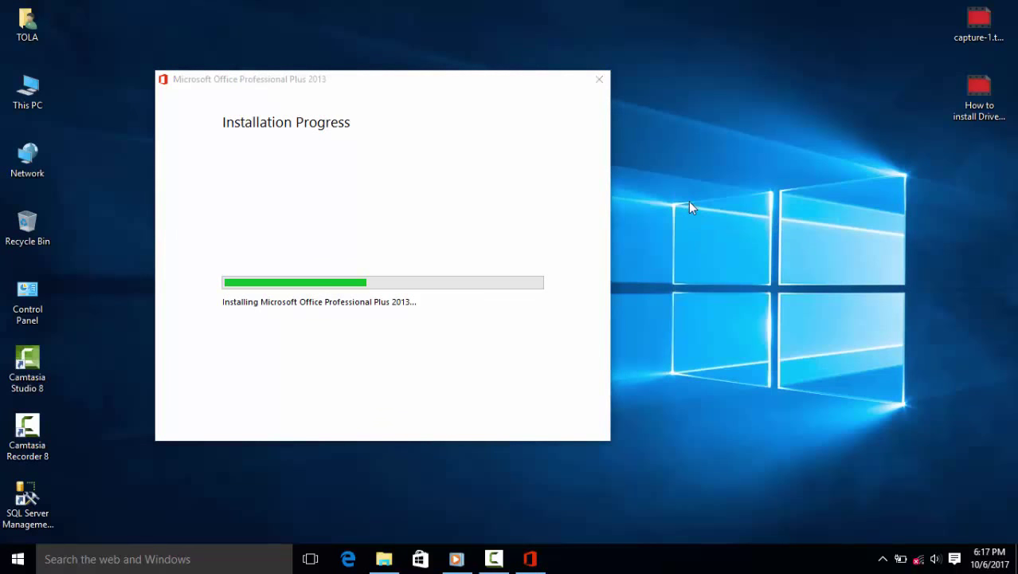
pyautogui.rightClick(689, 202)
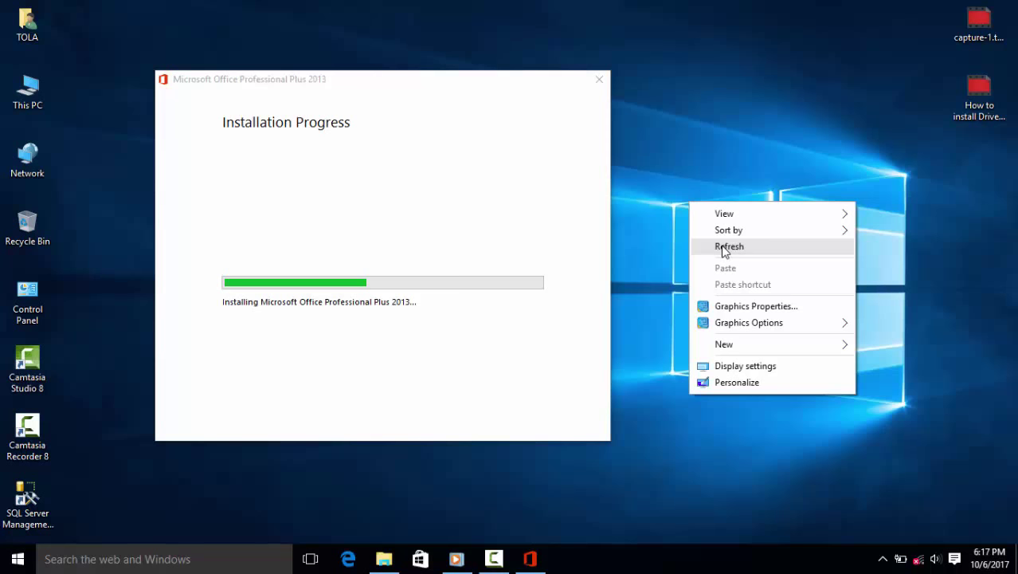
pyautogui.rightClick(698, 122)
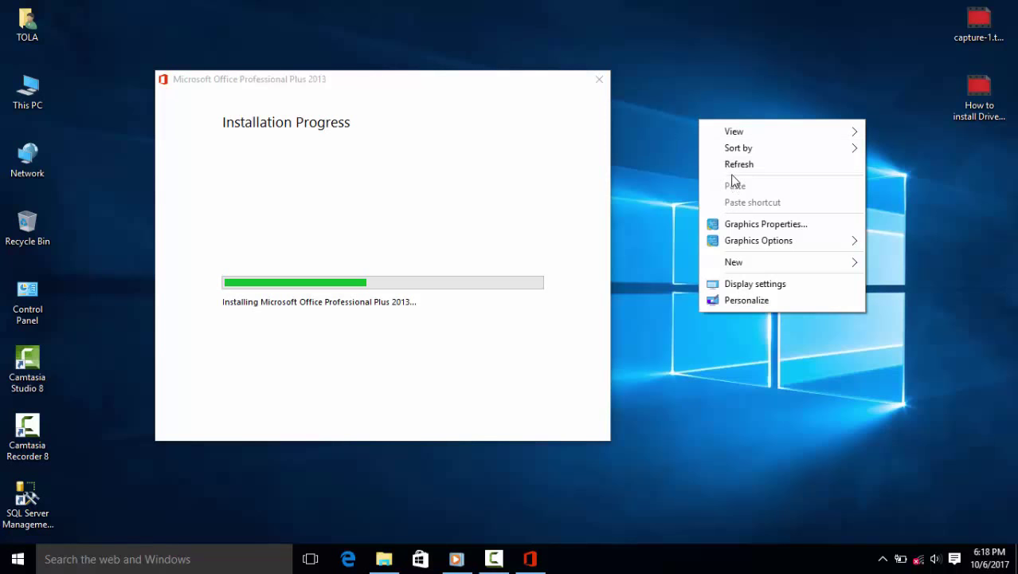
pyautogui.click(732, 166)
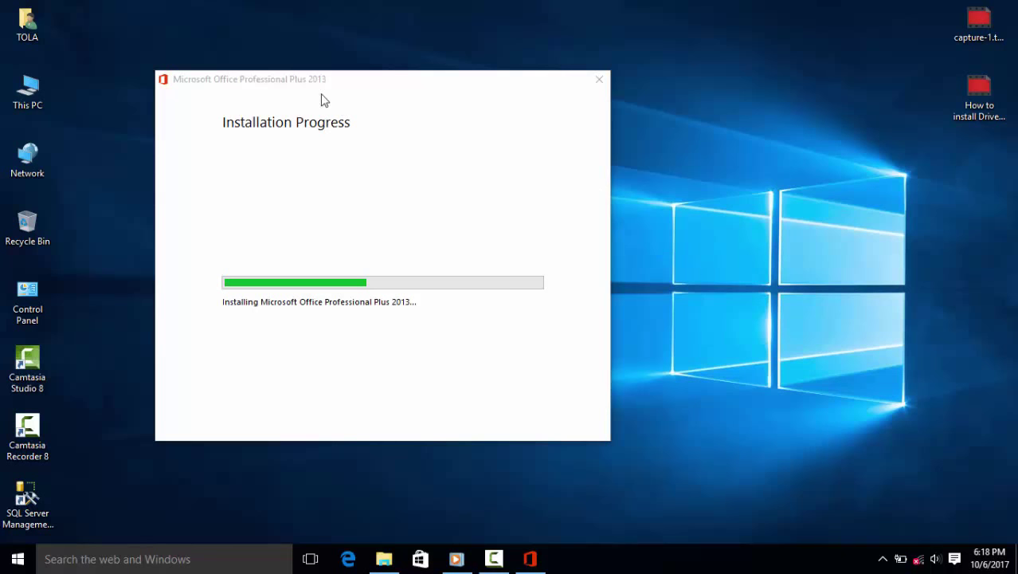
pyautogui.moveTo(300, 81); pyautogui.dragTo(274, 72)
pyautogui.rightClick(679, 199)
pyautogui.click(706, 242)
pyautogui.rightClick(687, 174)
pyautogui.click(707, 209)
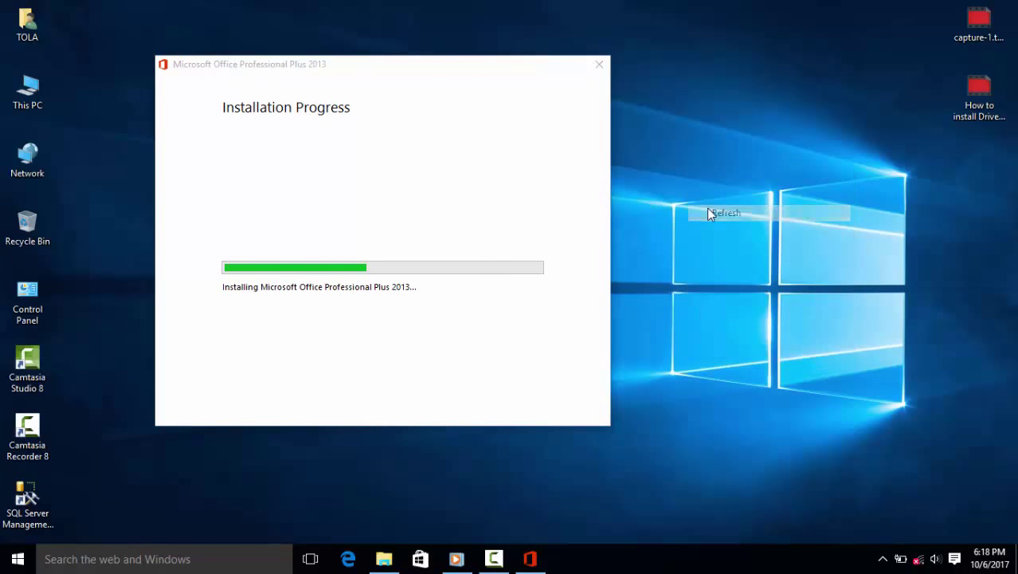
pyautogui.rightClick(682, 139)
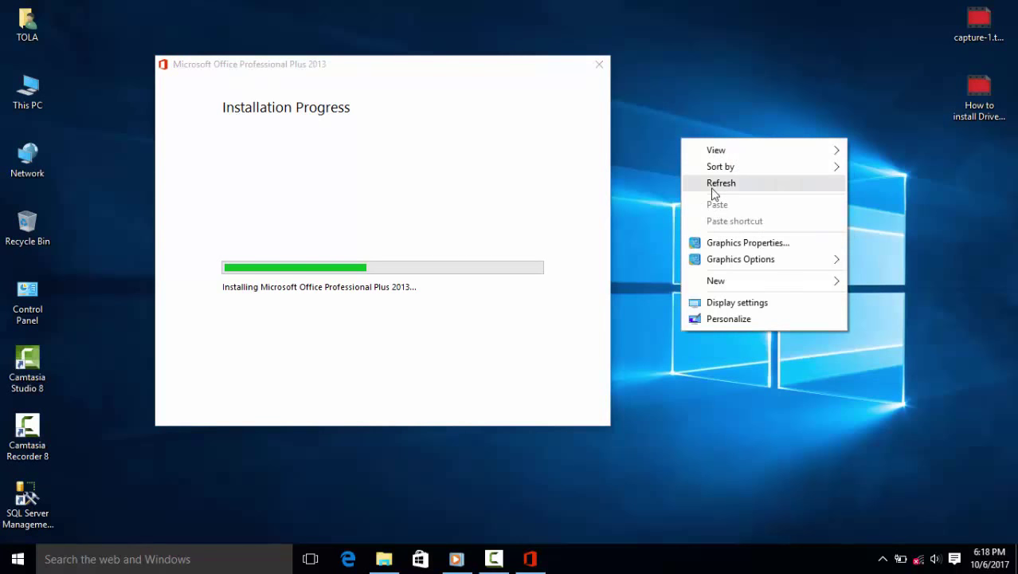
pyautogui.click(710, 184)
pyautogui.click(699, 252)
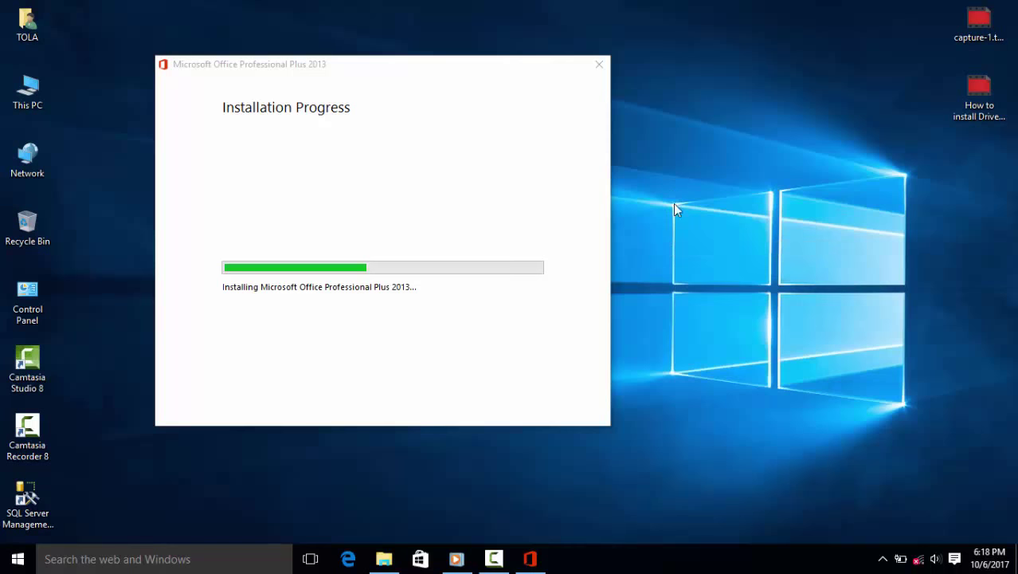
pyautogui.rightClick(674, 205)
pyautogui.click(697, 252)
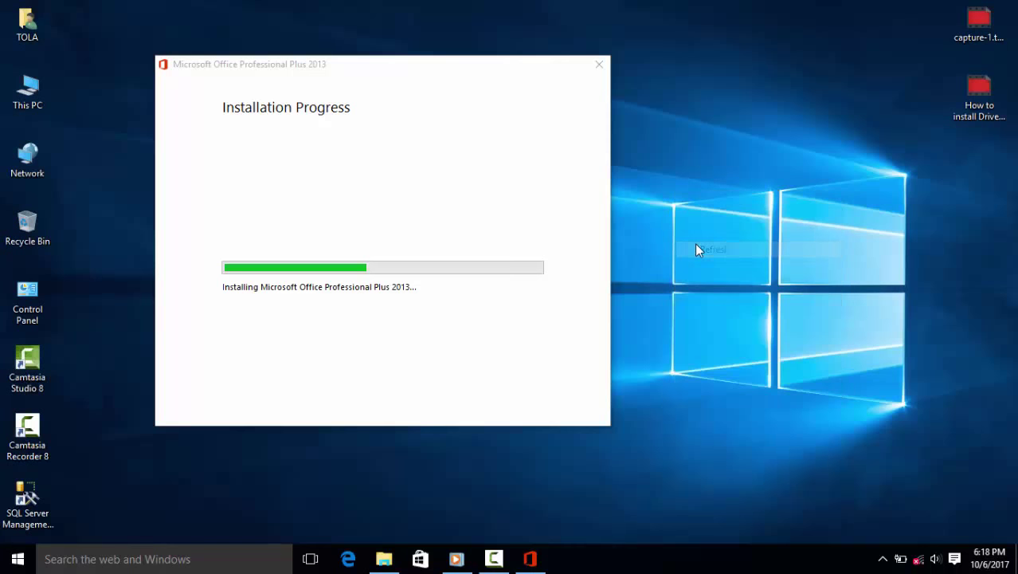
pyautogui.moveTo(298, 70); pyautogui.dragTo(330, 70)
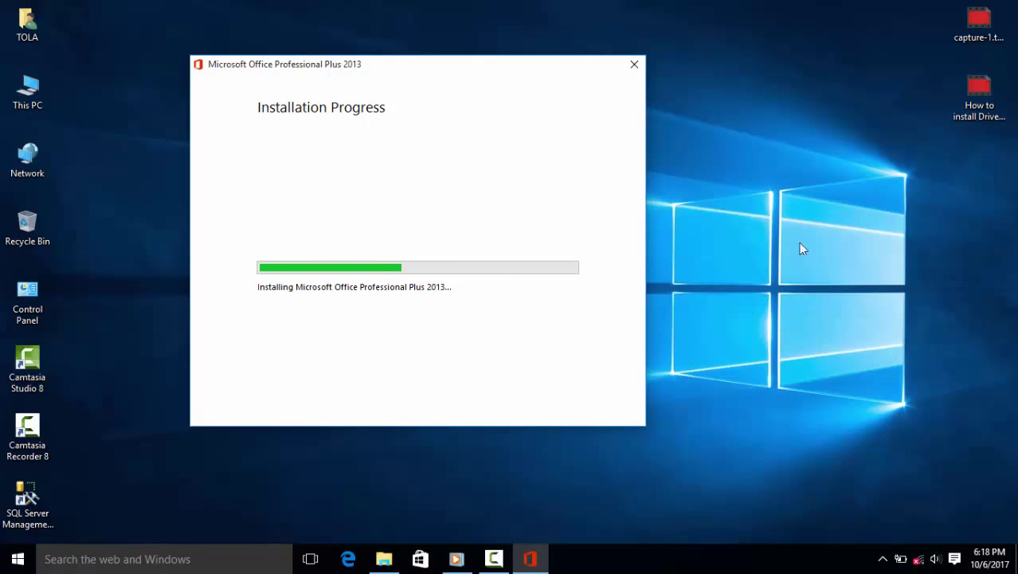
pyautogui.rightClick(783, 227)
pyautogui.click(798, 271)
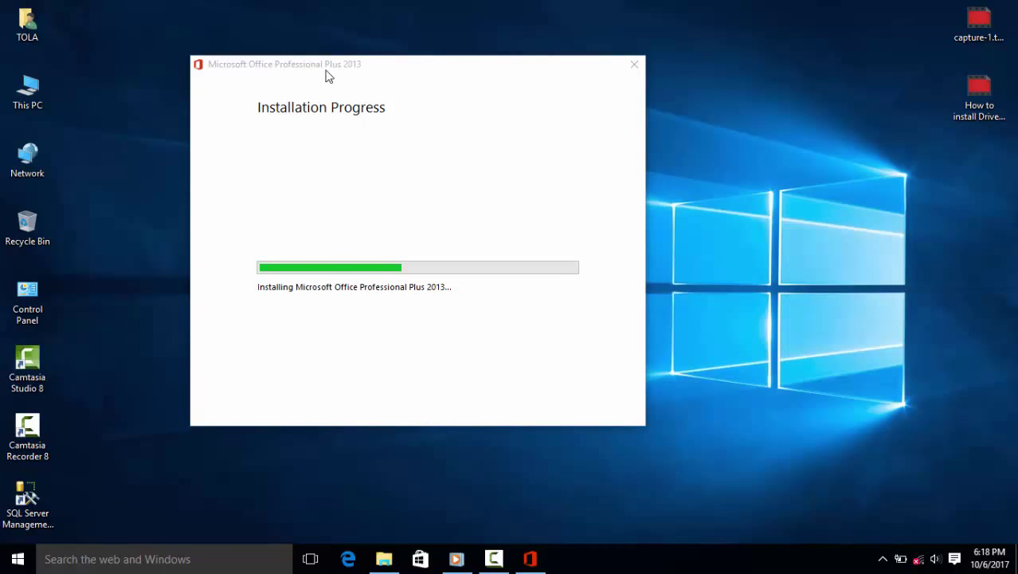
pyautogui.moveTo(325, 69); pyautogui.dragTo(347, 75)
pyautogui.click(750, 231)
pyautogui.rightClick(750, 209)
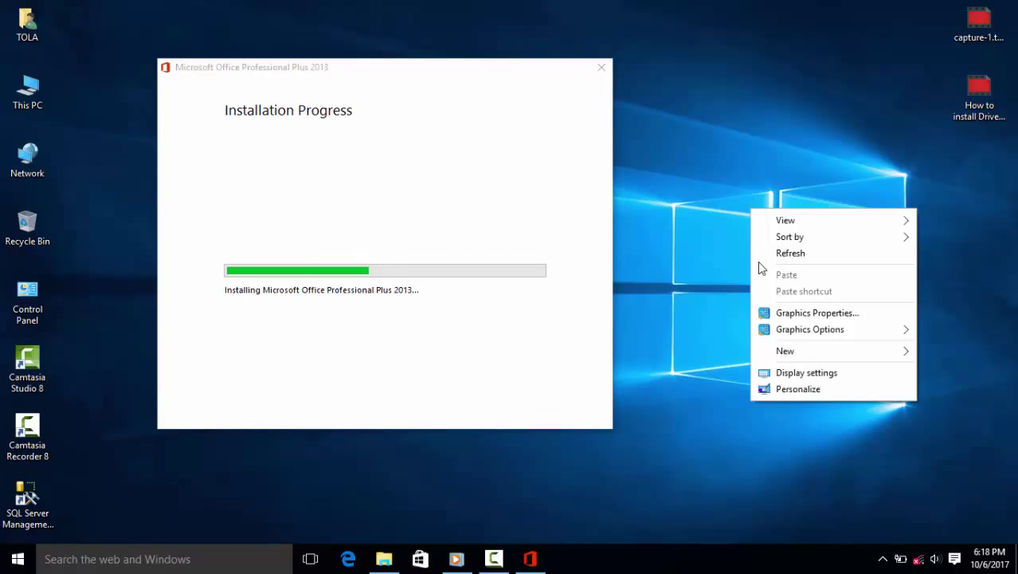
pyautogui.click(785, 252)
pyautogui.moveTo(309, 84); pyautogui.dragTo(296, 76)
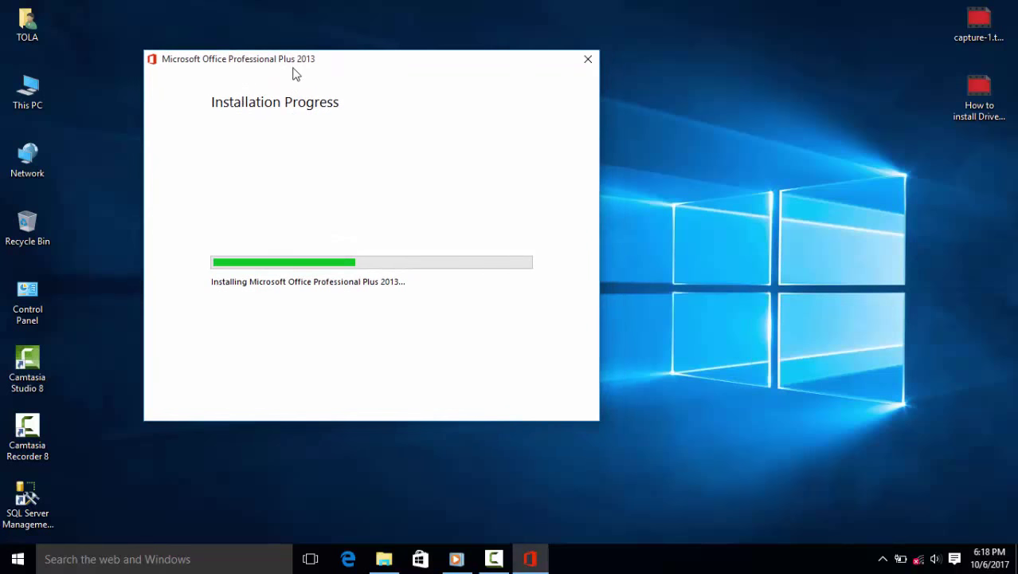
pyautogui.click(688, 176)
pyautogui.rightClick(687, 176)
pyautogui.click(727, 221)
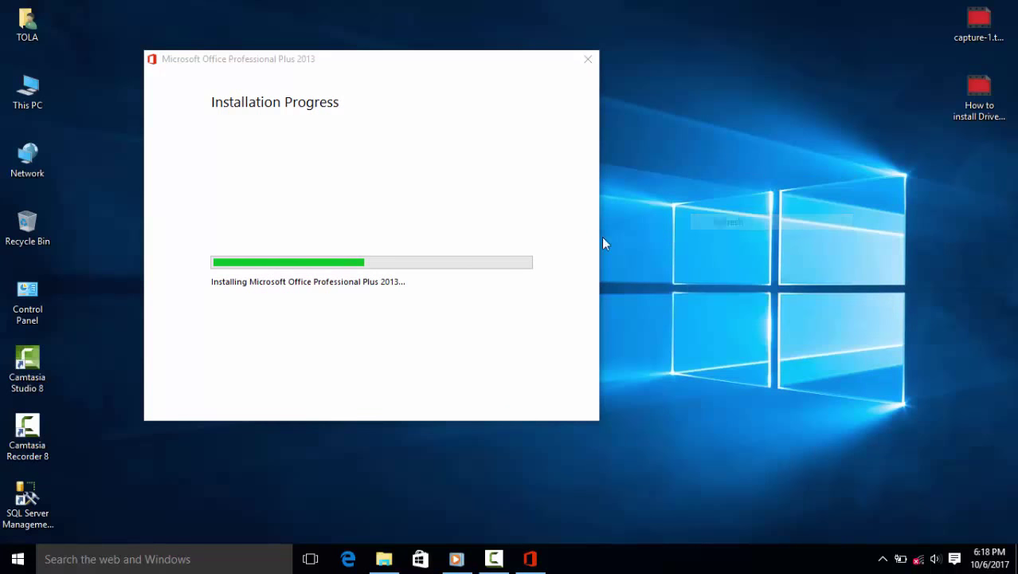
pyautogui.moveTo(355, 70); pyautogui.dragTo(324, 73)
pyautogui.click(643, 159)
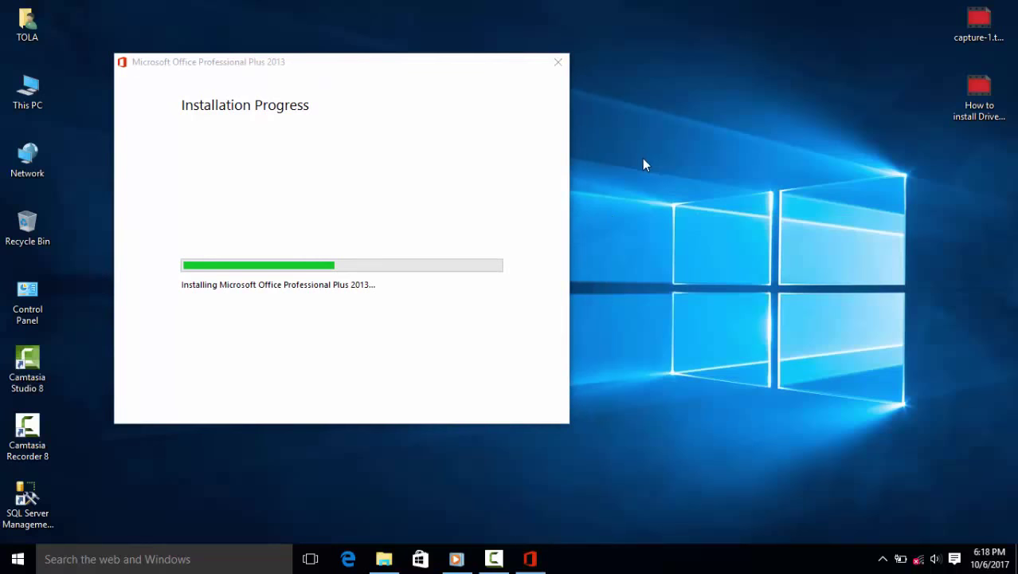
pyautogui.rightClick(644, 159)
pyautogui.click(668, 204)
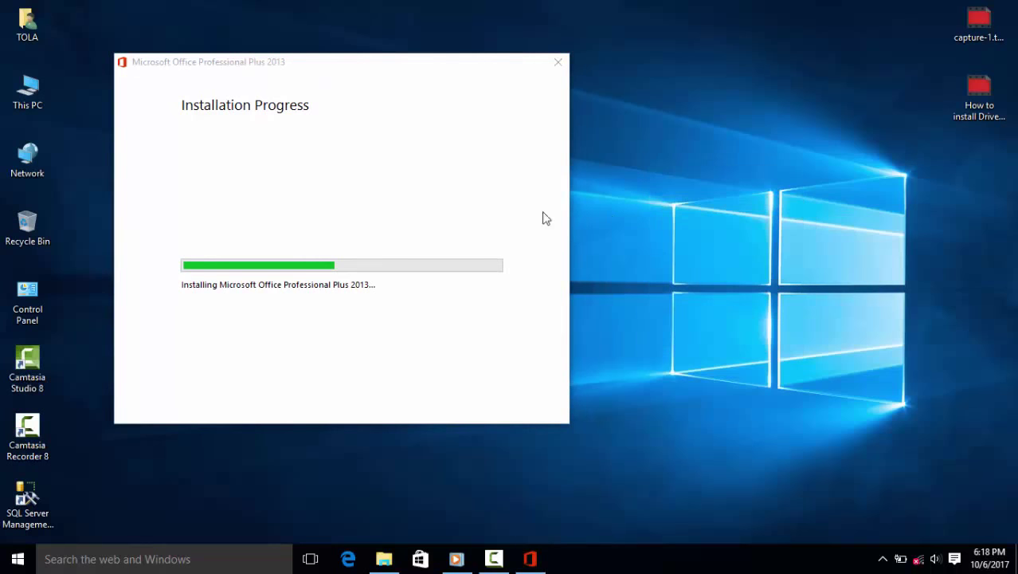
pyautogui.click(287, 72)
pyautogui.moveTo(284, 71); pyautogui.dragTo(284, 69)
pyautogui.rightClick(630, 188)
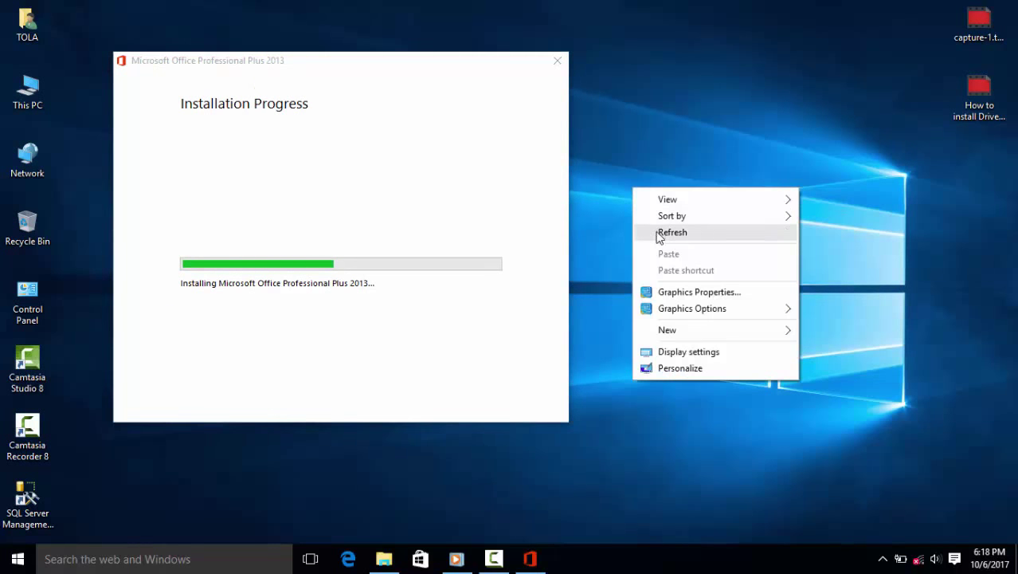
pyautogui.click(661, 232)
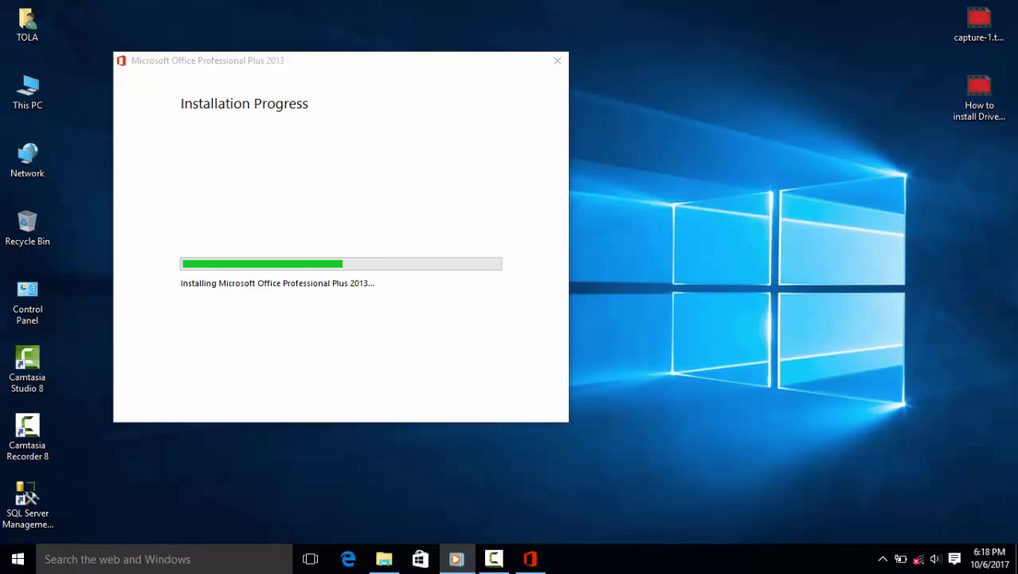
pyautogui.rightClick(632, 185)
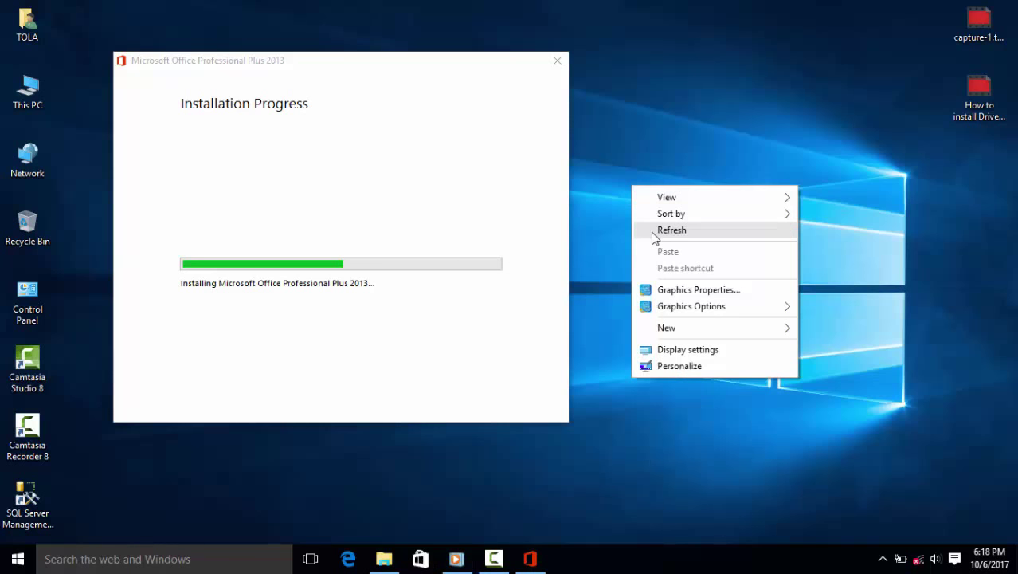
pyautogui.click(655, 231)
pyautogui.rightClick(636, 176)
pyautogui.click(660, 220)
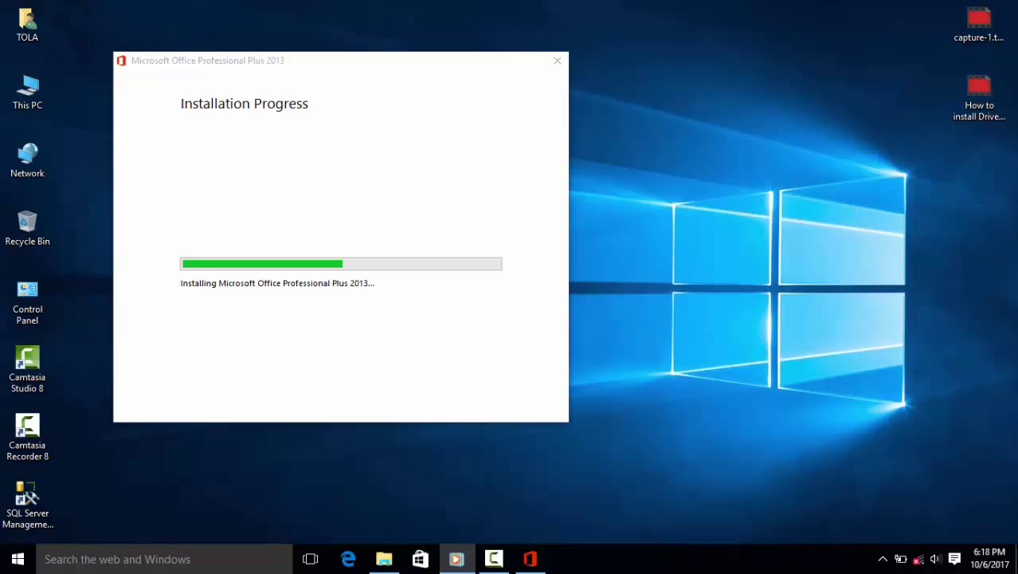
pyautogui.rightClick(620, 243)
pyautogui.click(650, 287)
pyautogui.click(257, 64)
pyautogui.moveTo(258, 64); pyautogui.dragTo(310, 59)
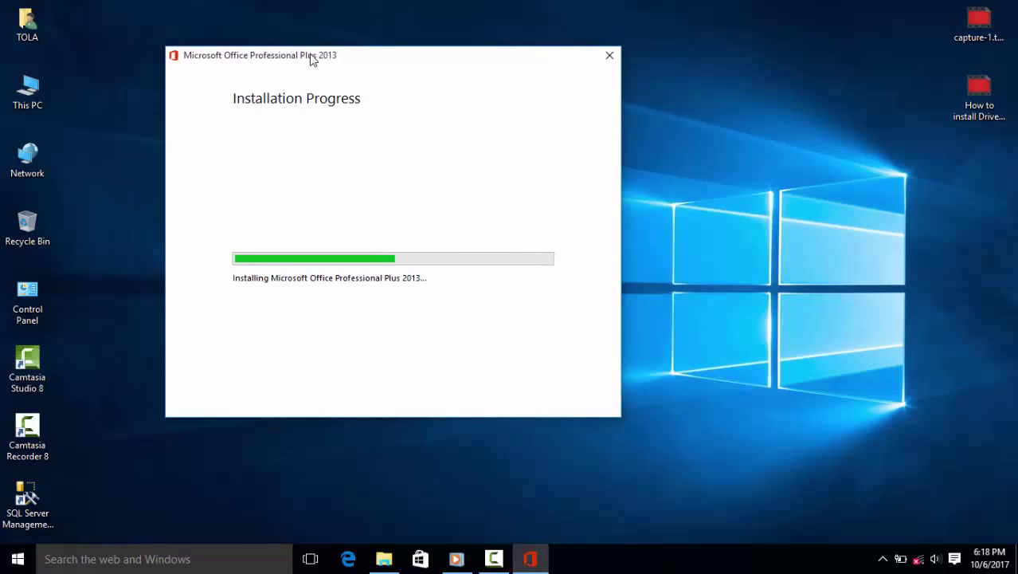
pyautogui.rightClick(744, 139)
pyautogui.click(757, 181)
pyautogui.rightClick(752, 180)
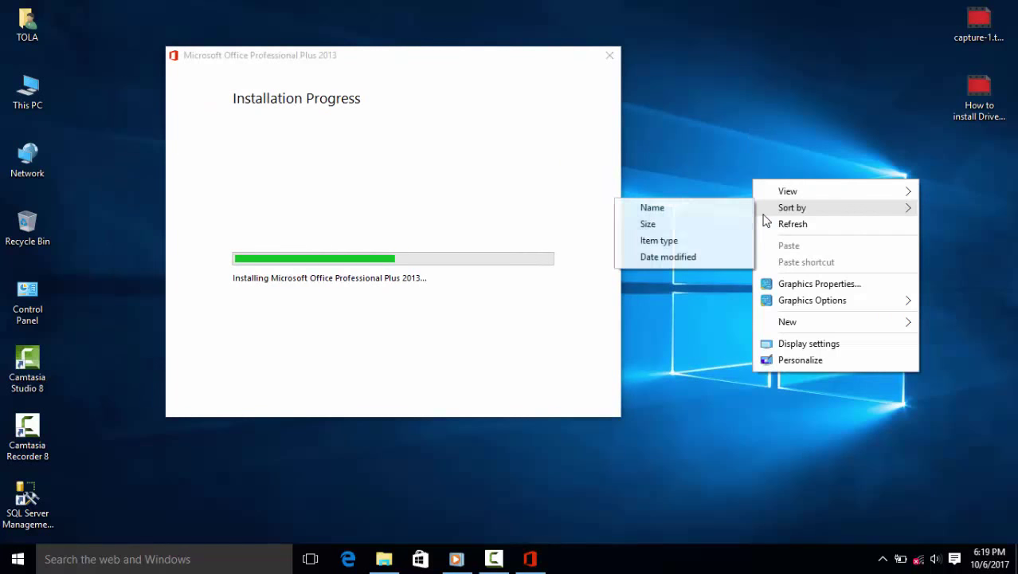
pyautogui.click(769, 223)
pyautogui.rightClick(757, 201)
pyautogui.click(777, 247)
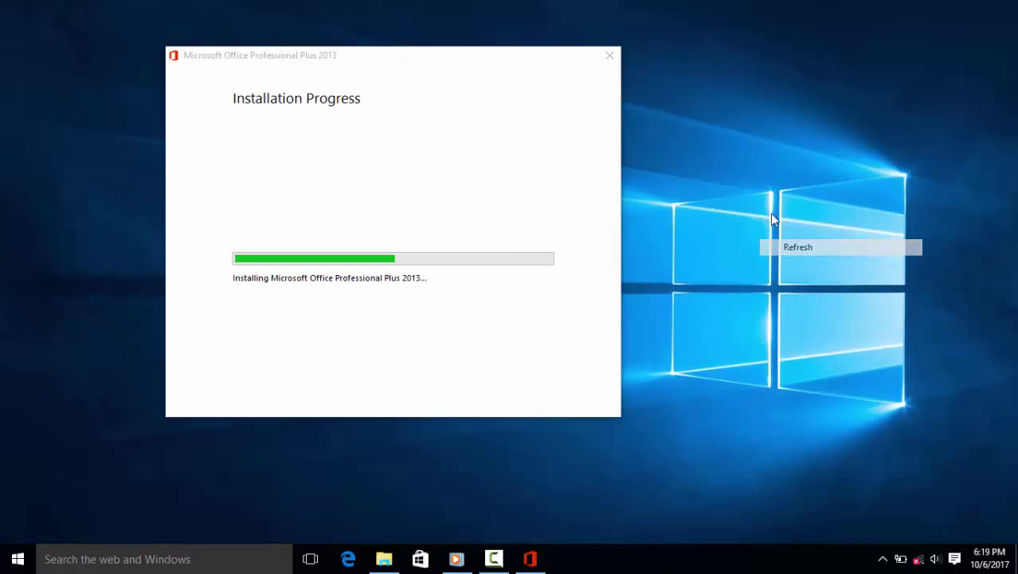
pyautogui.rightClick(769, 213)
pyautogui.click(778, 251)
pyautogui.rightClick(746, 179)
pyautogui.click(761, 223)
pyautogui.rightClick(743, 178)
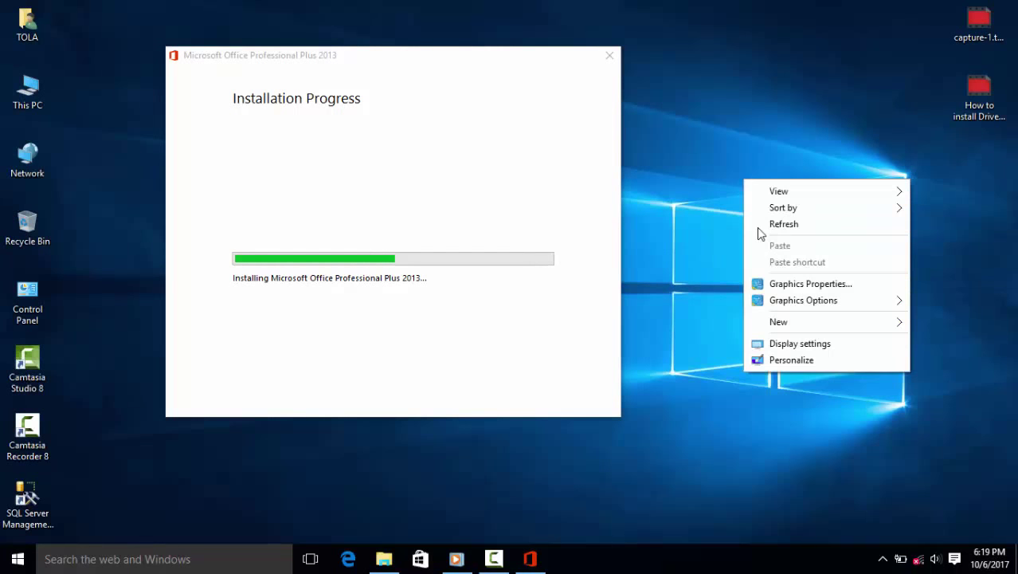
pyautogui.click(757, 224)
pyautogui.rightClick(728, 177)
pyautogui.click(745, 220)
pyautogui.rightClick(731, 175)
pyautogui.click(745, 217)
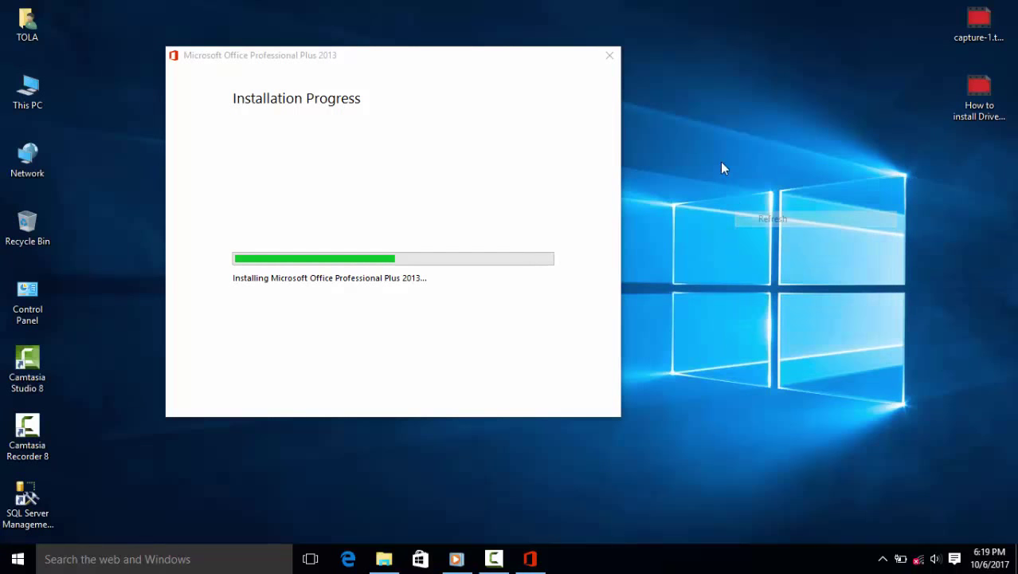
pyautogui.rightClick(723, 166)
pyautogui.click(737, 213)
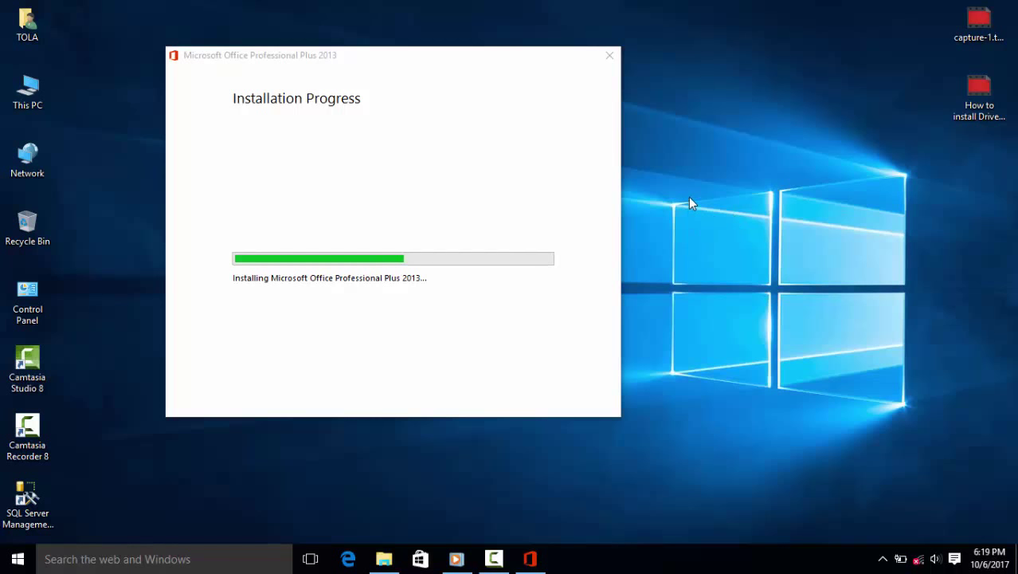
pyautogui.rightClick(688, 197)
pyautogui.press('e')
pyautogui.rightClick(701, 200)
pyautogui.press('e')
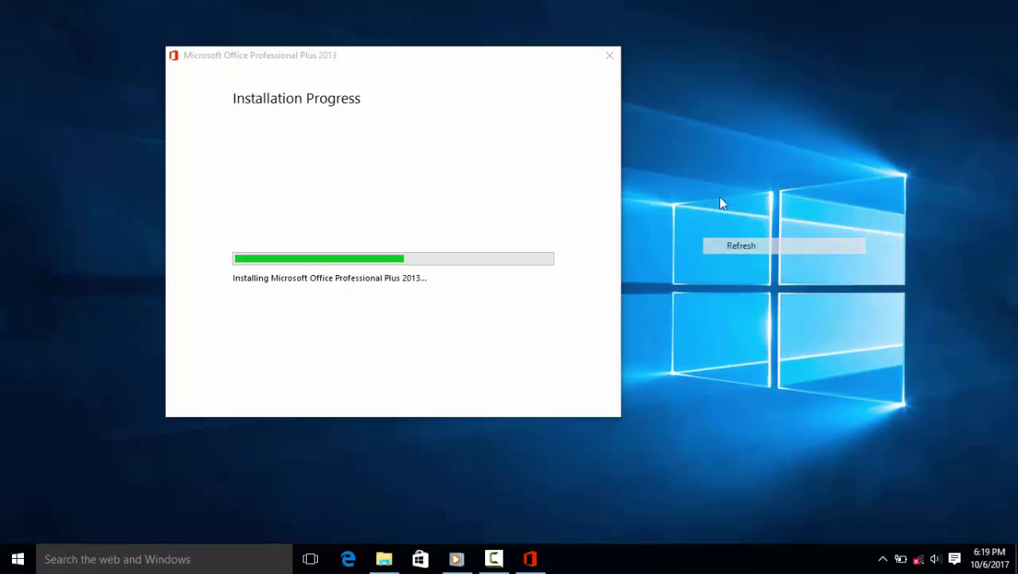
pyautogui.rightClick(717, 192)
pyautogui.press('e')
pyautogui.rightClick(716, 184)
pyautogui.click(727, 228)
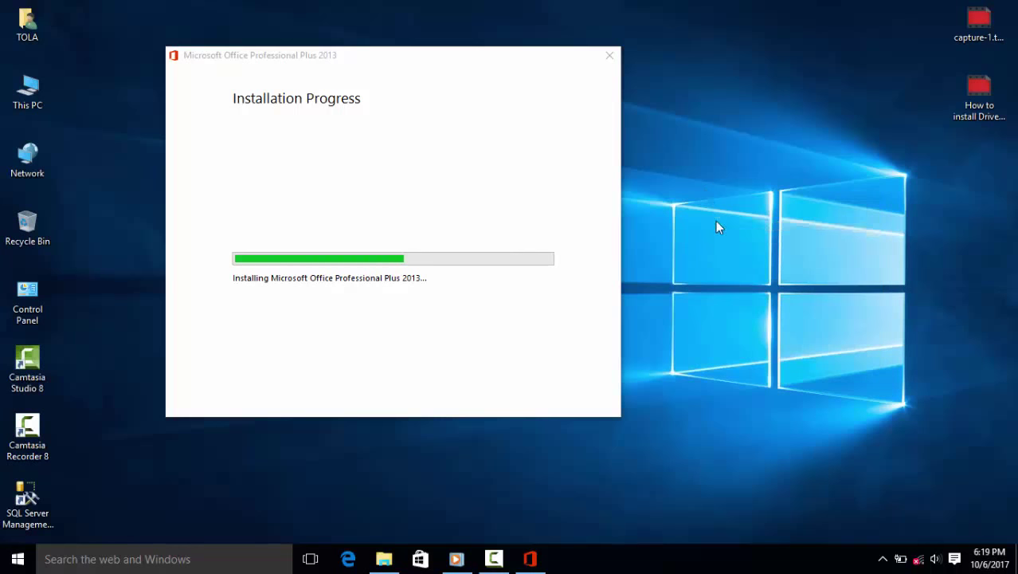
pyautogui.rightClick(703, 186)
pyautogui.click(717, 229)
pyautogui.rightClick(703, 196)
pyautogui.click(741, 240)
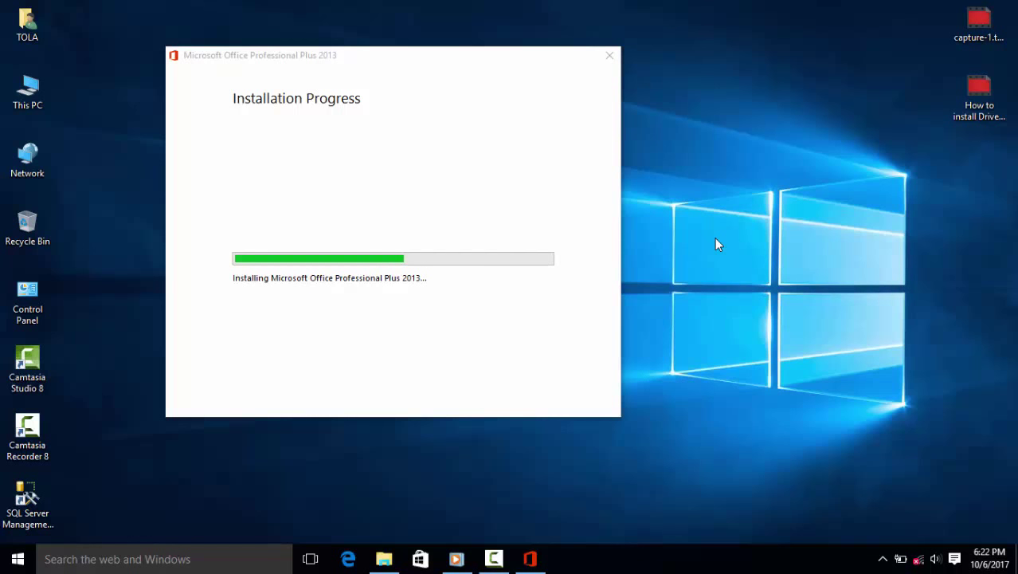
pyautogui.rightClick(742, 154)
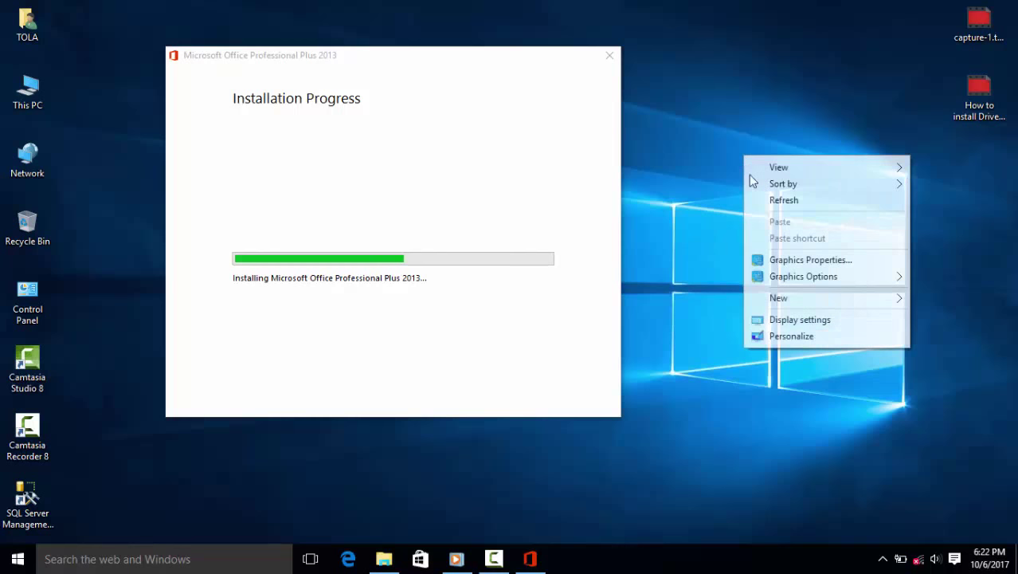
pyautogui.click(785, 200)
pyautogui.rightClick(676, 139)
pyautogui.click(685, 182)
pyautogui.rightClick(677, 152)
pyautogui.click(825, 195)
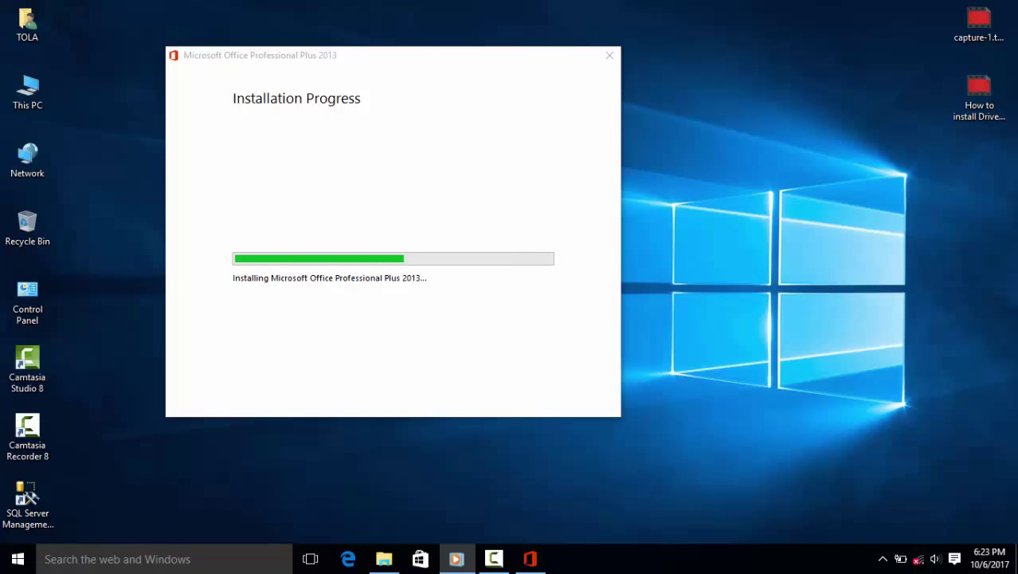
pyautogui.rightClick(692, 269)
pyautogui.click(716, 314)
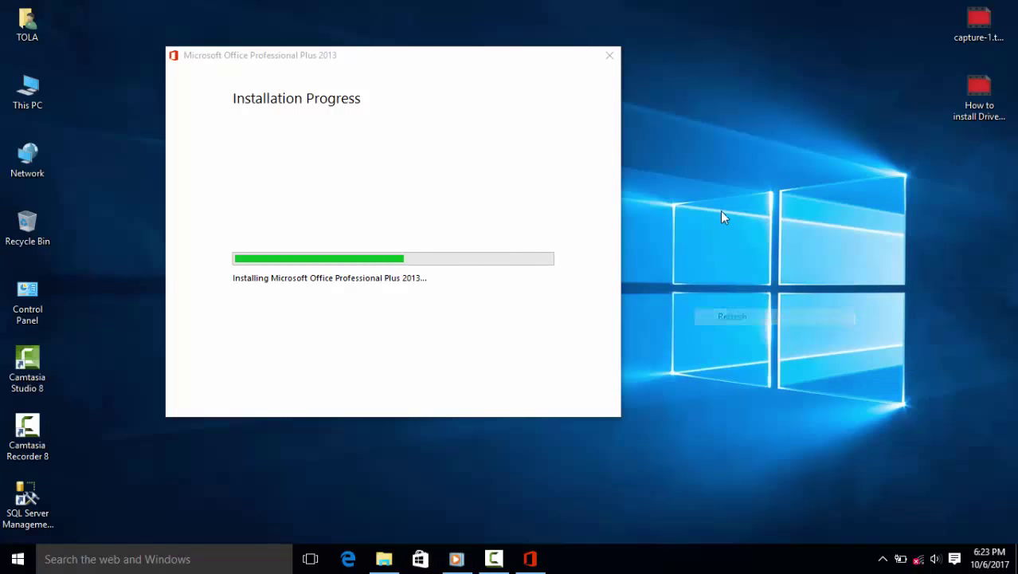
pyautogui.rightClick(722, 212)
pyautogui.click(740, 257)
pyautogui.rightClick(728, 201)
pyautogui.click(742, 246)
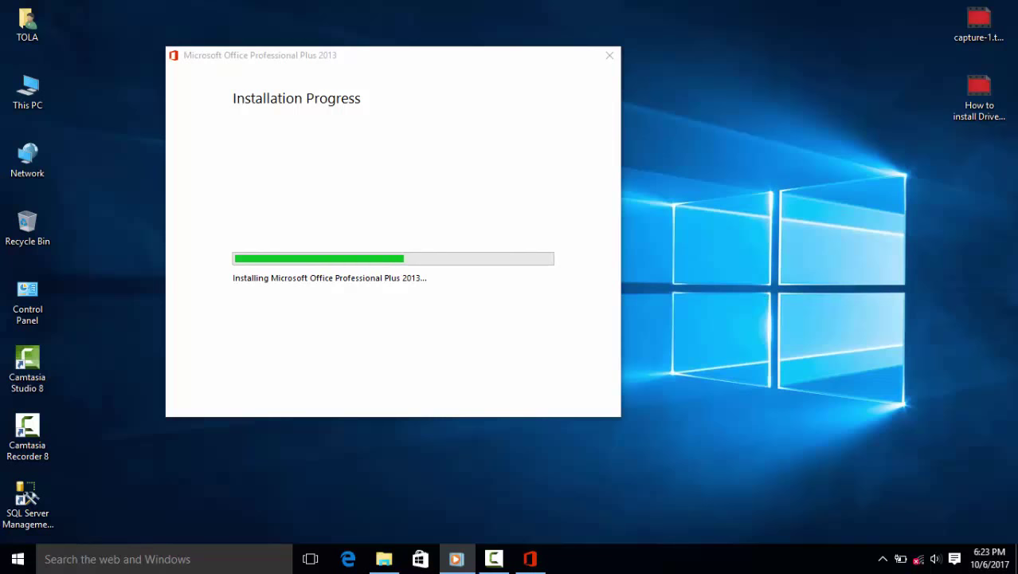
# - Open Task Manager beside the installer, examine the CPU, memory and disk usage of the running processes, and close it
pyautogui.rightClick(768, 553)
pyautogui.click(801, 499)
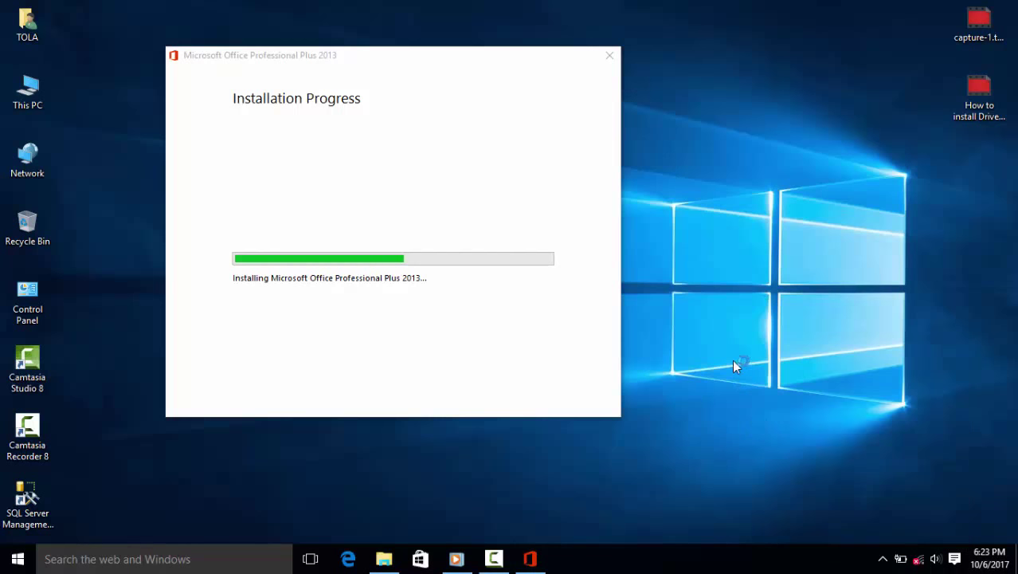
pyautogui.rightClick(715, 190)
pyautogui.click(750, 233)
pyautogui.rightClick(717, 167)
pyautogui.click(745, 212)
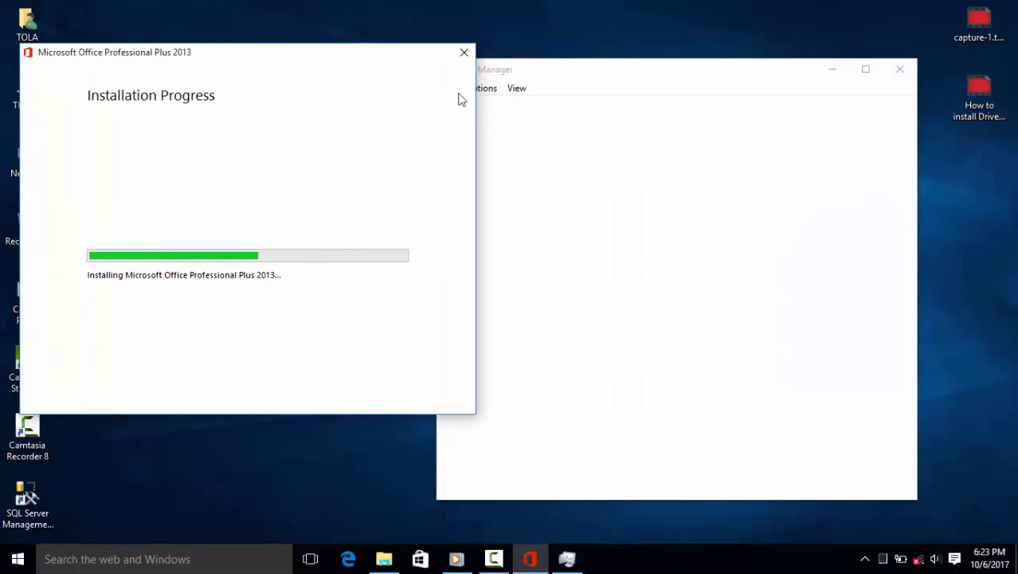
pyautogui.rightClick(940, 172)
pyautogui.click(988, 216)
pyautogui.moveTo(712, 75); pyautogui.dragTo(771, 61)
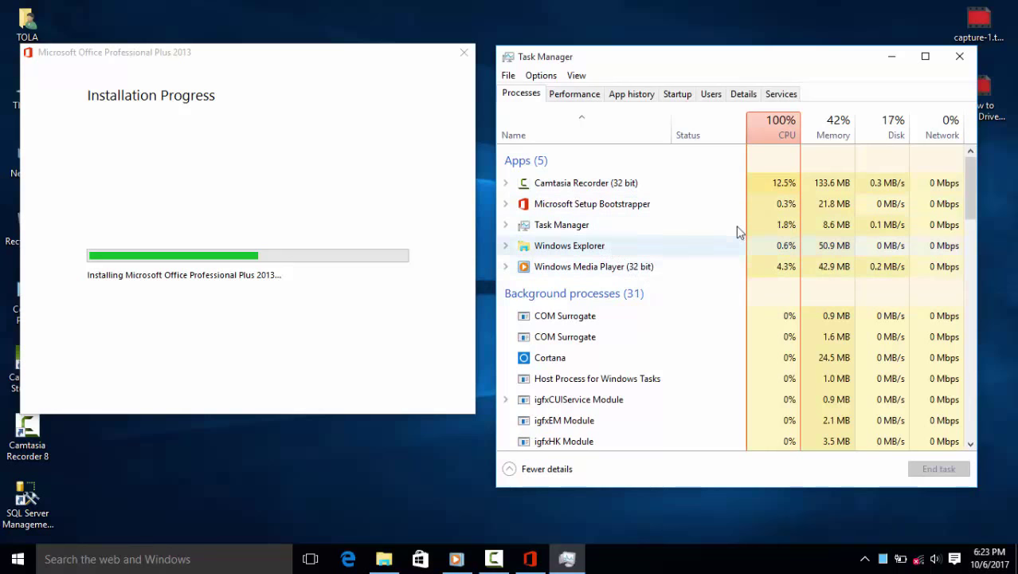
pyautogui.rightClick(435, 454)
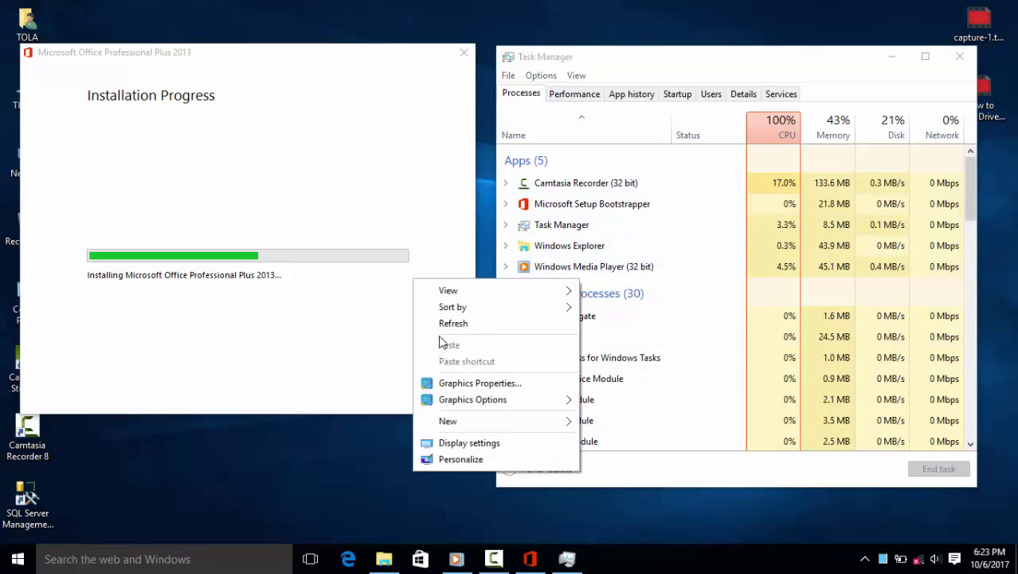
pyautogui.click(450, 323)
pyautogui.rightClick(384, 475)
pyautogui.click(398, 328)
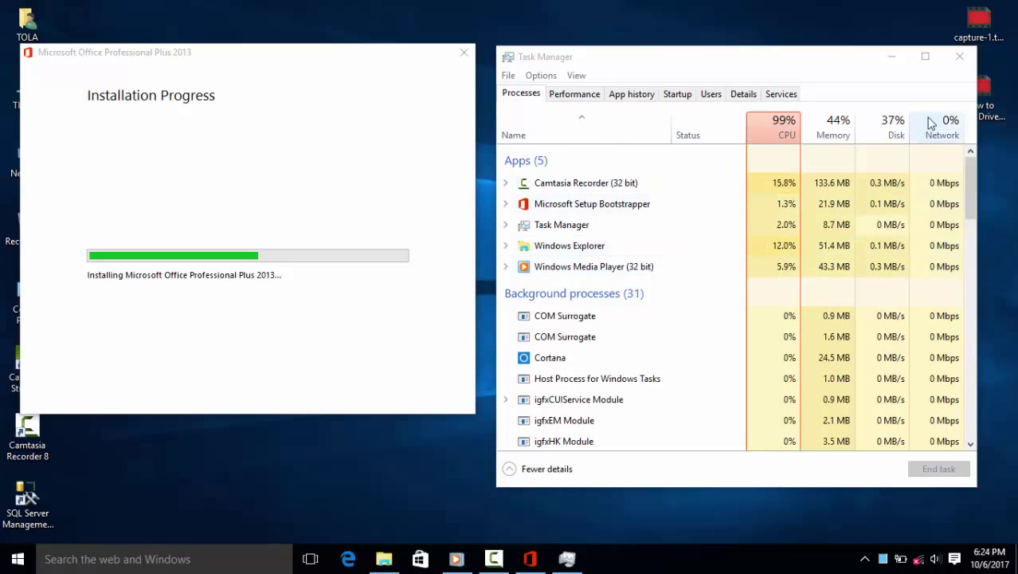
pyautogui.click(959, 59)
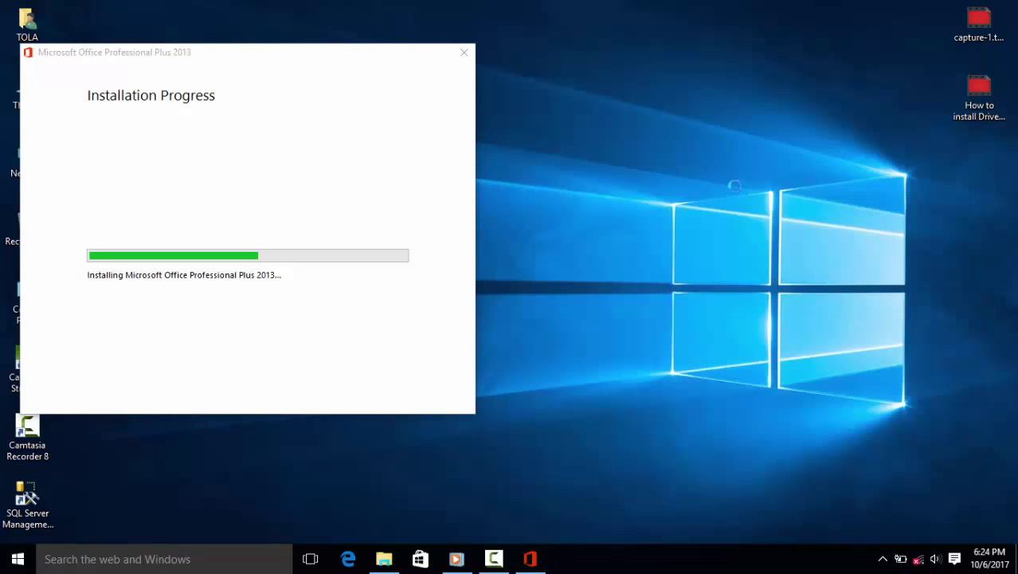
pyautogui.rightClick(734, 187)
pyautogui.click(749, 184)
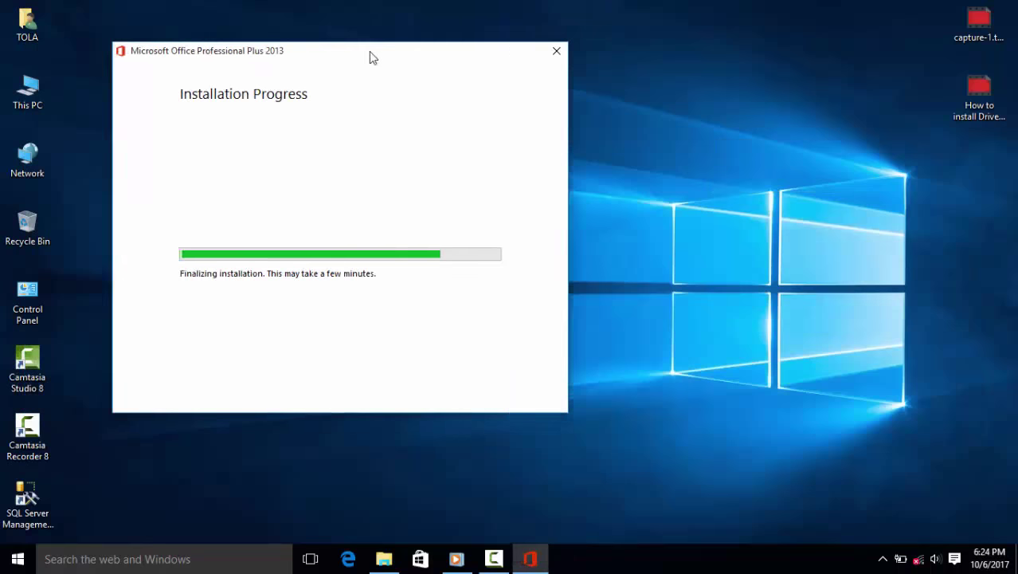
pyautogui.rightClick(143, 181)
pyautogui.click(143, 182)
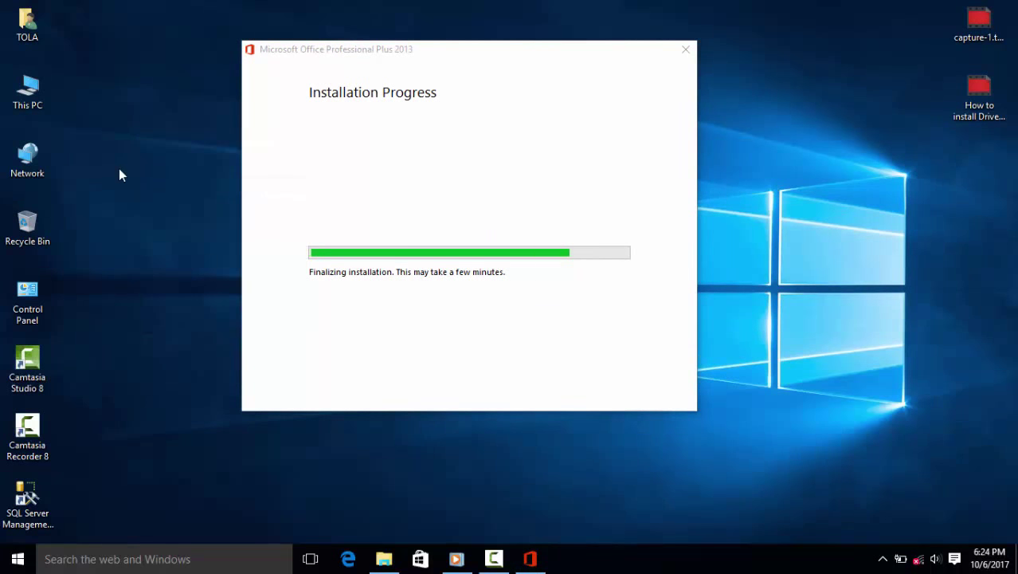
pyautogui.rightClick(119, 168)
pyautogui.click(137, 215)
pyautogui.rightClick(102, 182)
pyautogui.click(115, 225)
pyautogui.rightClick(110, 191)
pyautogui.click(125, 237)
pyautogui.rightClick(111, 174)
pyautogui.click(129, 227)
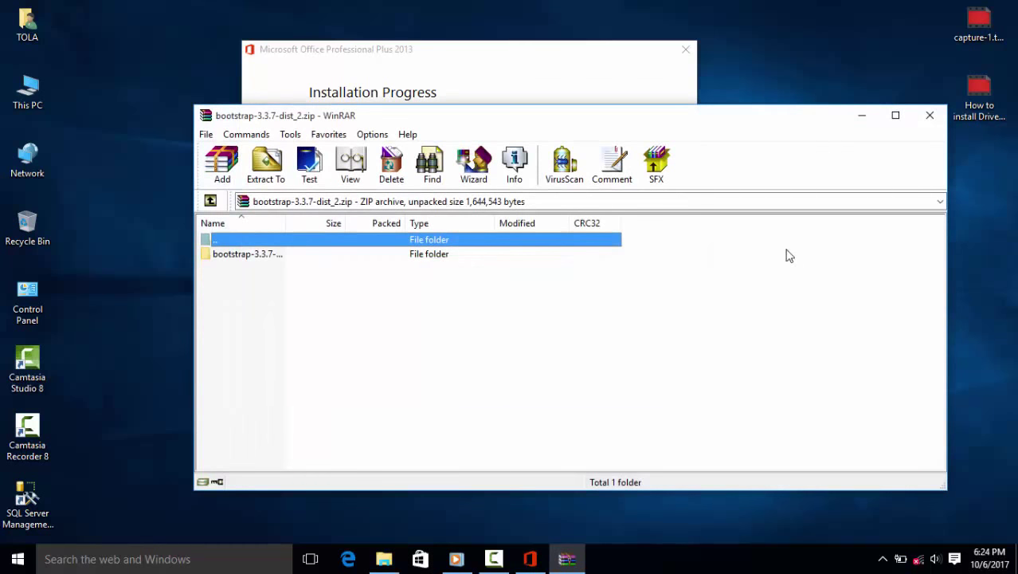
# - Close the bootstrap-3.3.7-dist_2.zip archive window and move the Office installation progress window aside
pyautogui.click(929, 115)
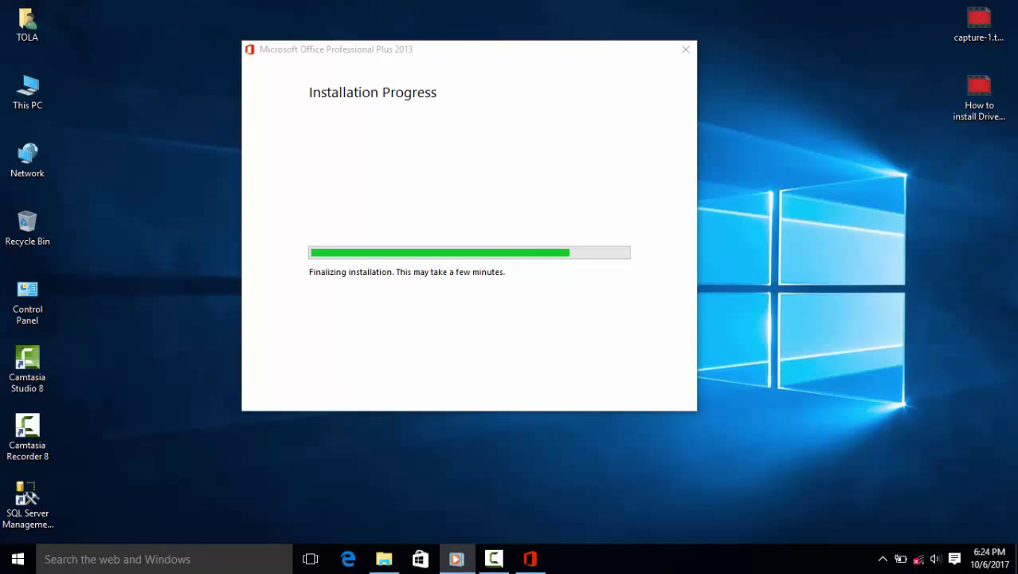
pyautogui.moveTo(390, 54); pyautogui.dragTo(279, 51)
pyautogui.rightClick(754, 184)
pyautogui.click(764, 228)
pyautogui.rightClick(666, 169)
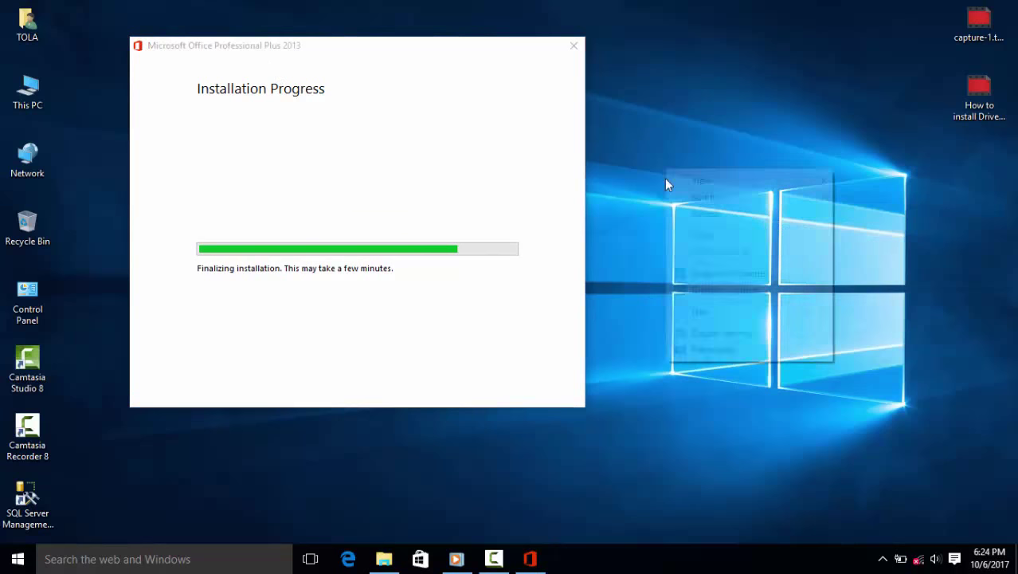
pyautogui.click(703, 214)
pyautogui.rightClick(670, 170)
pyautogui.click(683, 211)
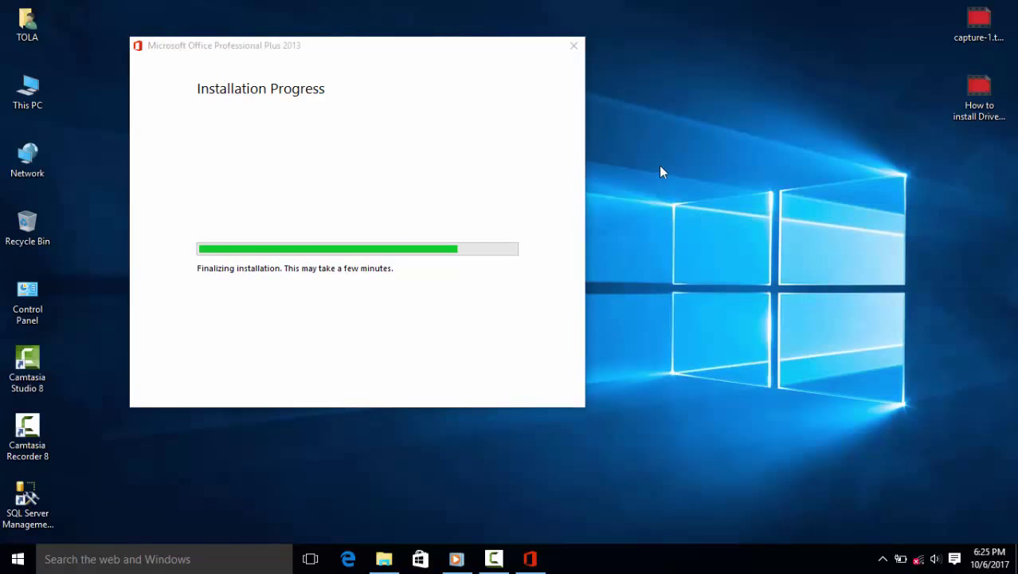
pyautogui.rightClick(659, 165)
pyautogui.click(683, 211)
pyautogui.rightClick(652, 150)
pyautogui.click(661, 189)
pyautogui.rightClick(667, 176)
pyautogui.click(701, 223)
pyautogui.rightClick(666, 201)
pyautogui.click(676, 248)
pyautogui.rightClick(666, 206)
pyautogui.click(676, 251)
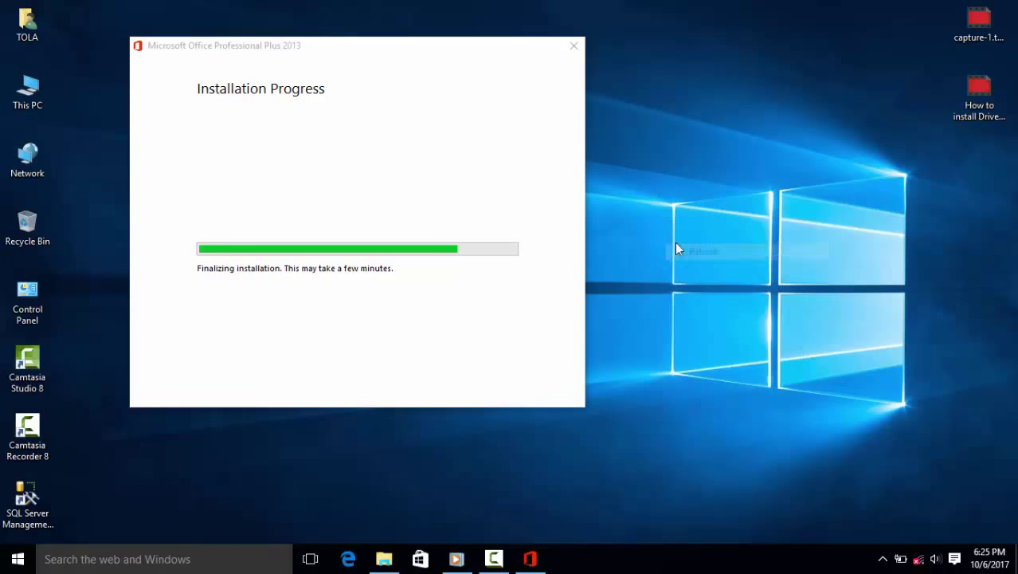
pyautogui.rightClick(666, 199)
pyautogui.click(679, 245)
pyautogui.rightClick(665, 194)
pyautogui.click(679, 240)
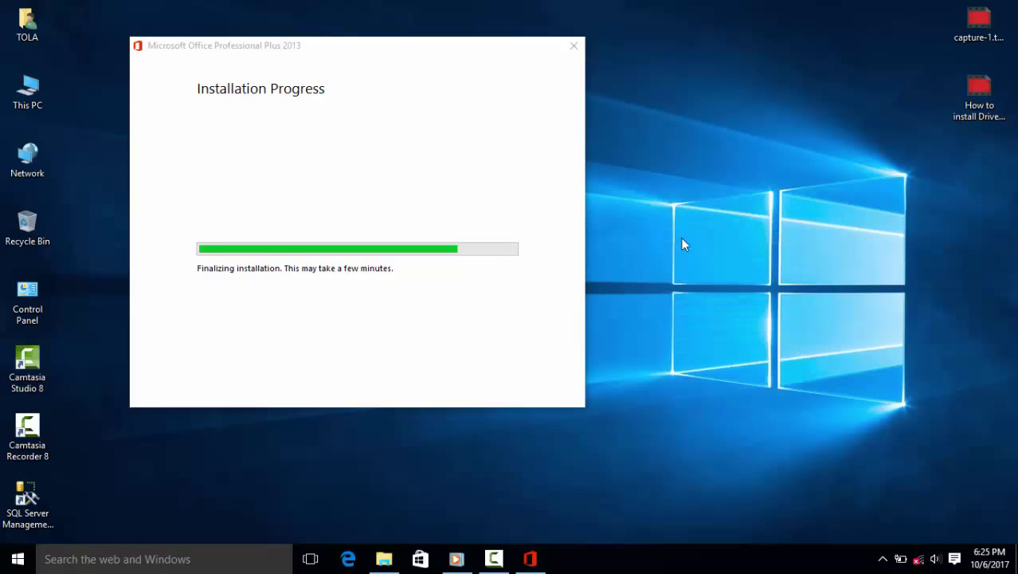
pyautogui.rightClick(668, 202)
pyautogui.click(679, 246)
pyautogui.rightClick(665, 209)
pyautogui.click(677, 252)
pyautogui.rightClick(658, 193)
pyautogui.click(676, 237)
pyautogui.rightClick(654, 185)
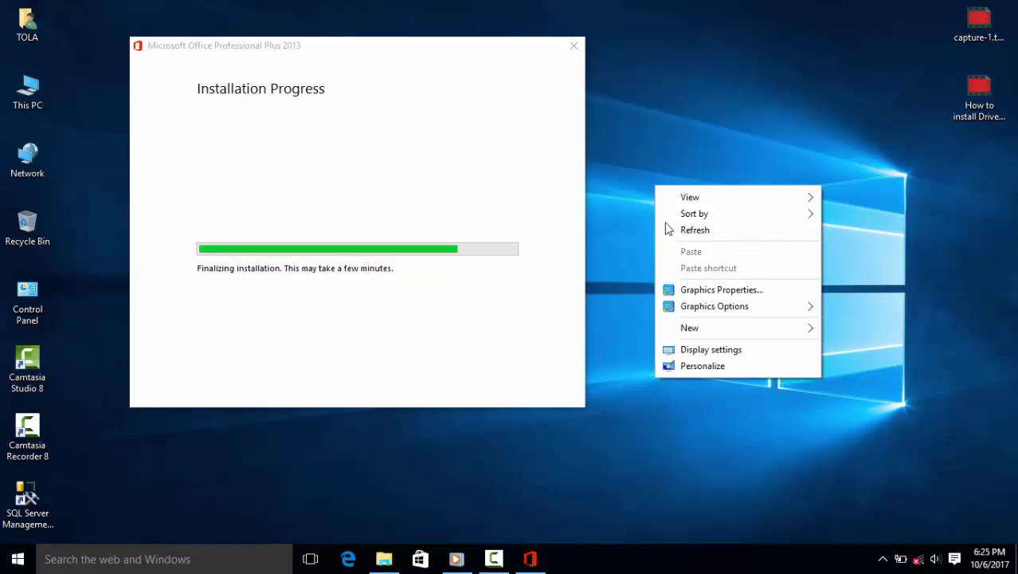
pyautogui.click(671, 232)
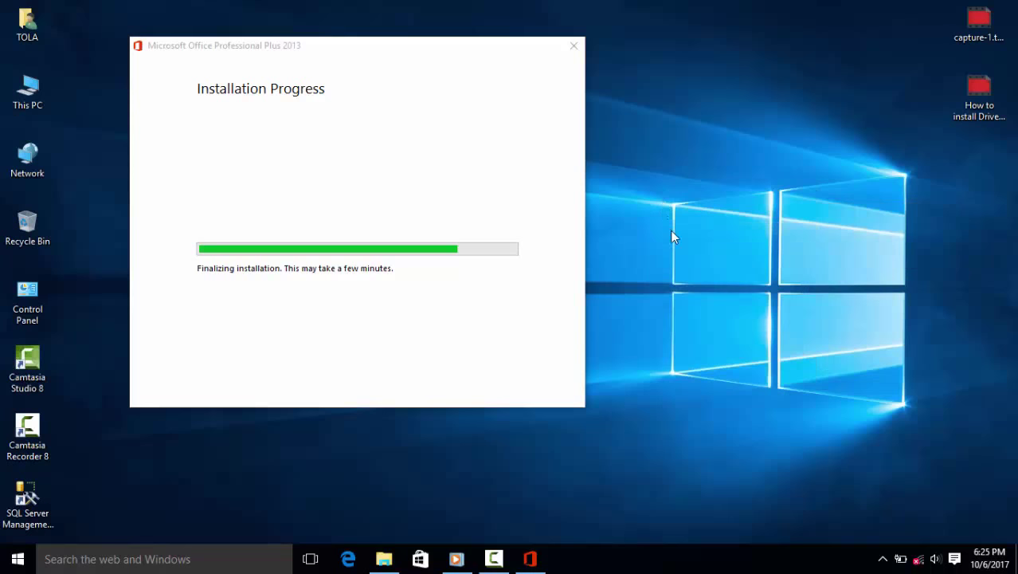
pyautogui.rightClick(655, 187)
pyautogui.click(672, 233)
pyautogui.rightClick(658, 193)
pyautogui.click(676, 239)
pyautogui.rightClick(656, 178)
pyautogui.click(673, 223)
pyautogui.rightClick(664, 176)
pyautogui.click(674, 217)
pyautogui.rightClick(674, 213)
pyautogui.click(687, 261)
pyautogui.rightClick(676, 214)
pyautogui.click(685, 247)
pyautogui.rightClick(675, 212)
pyautogui.click(682, 258)
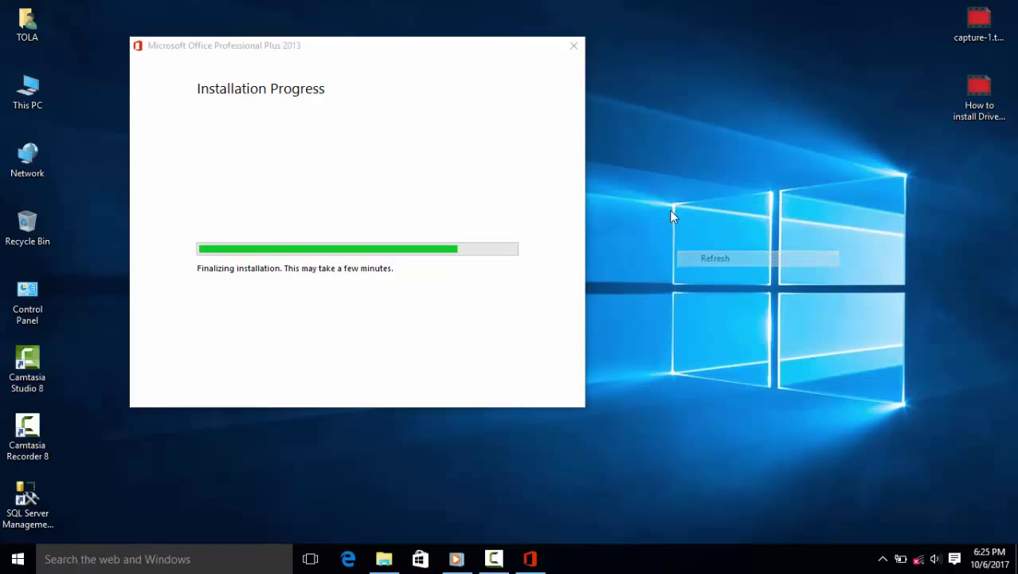
pyautogui.rightClick(673, 216)
pyautogui.click(687, 259)
pyautogui.rightClick(684, 229)
pyautogui.click(695, 271)
pyautogui.rightClick(662, 188)
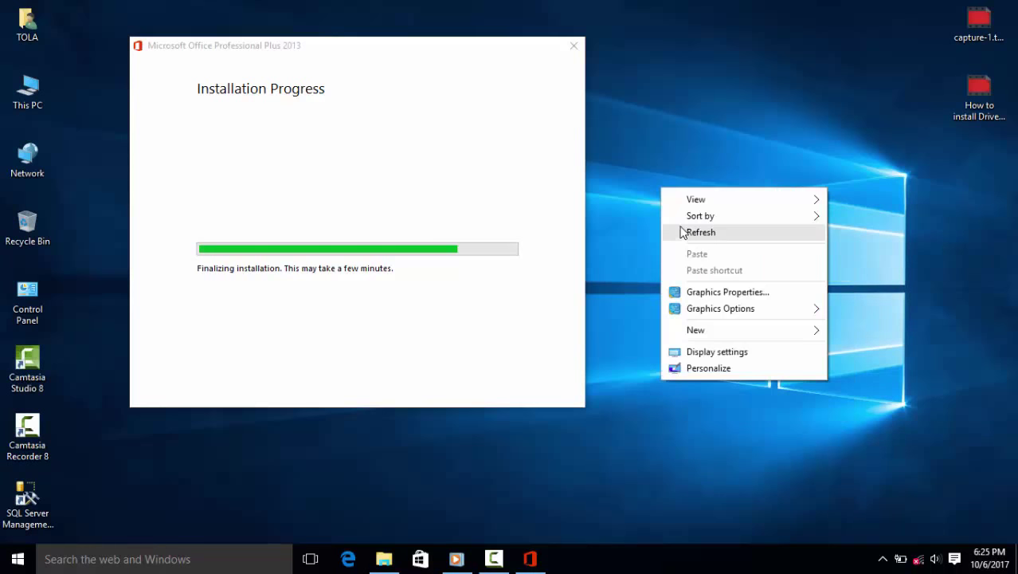
pyautogui.click(690, 232)
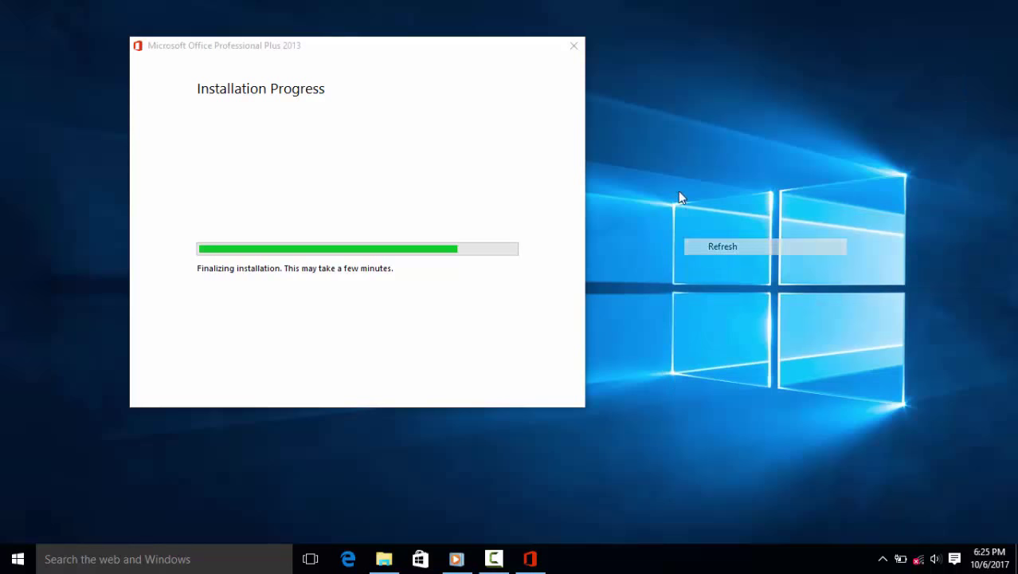
pyautogui.rightClick(680, 197)
pyautogui.click(692, 236)
pyautogui.rightClick(676, 193)
pyautogui.click(690, 236)
pyautogui.rightClick(670, 191)
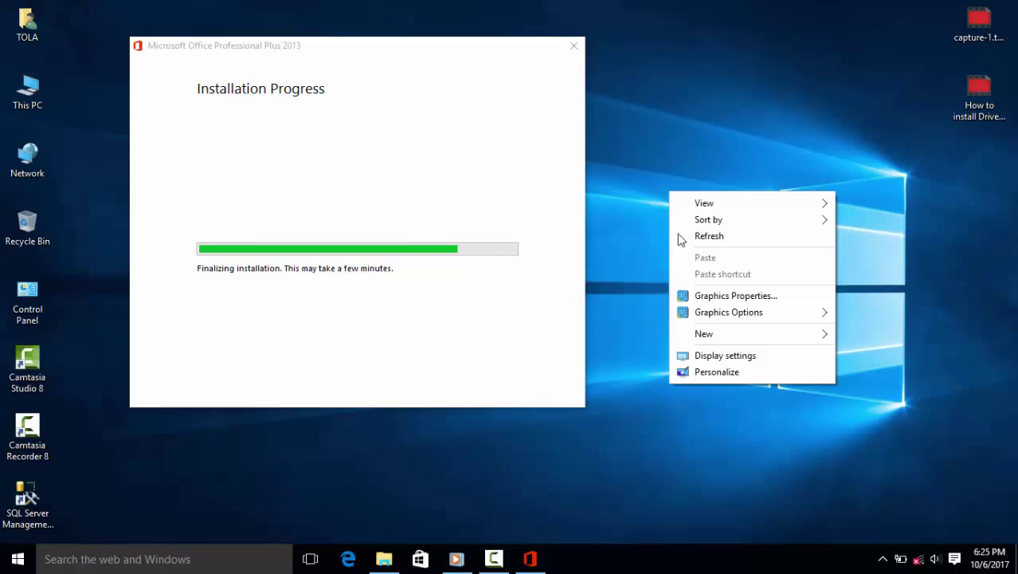
pyautogui.click(683, 238)
pyautogui.rightClick(662, 182)
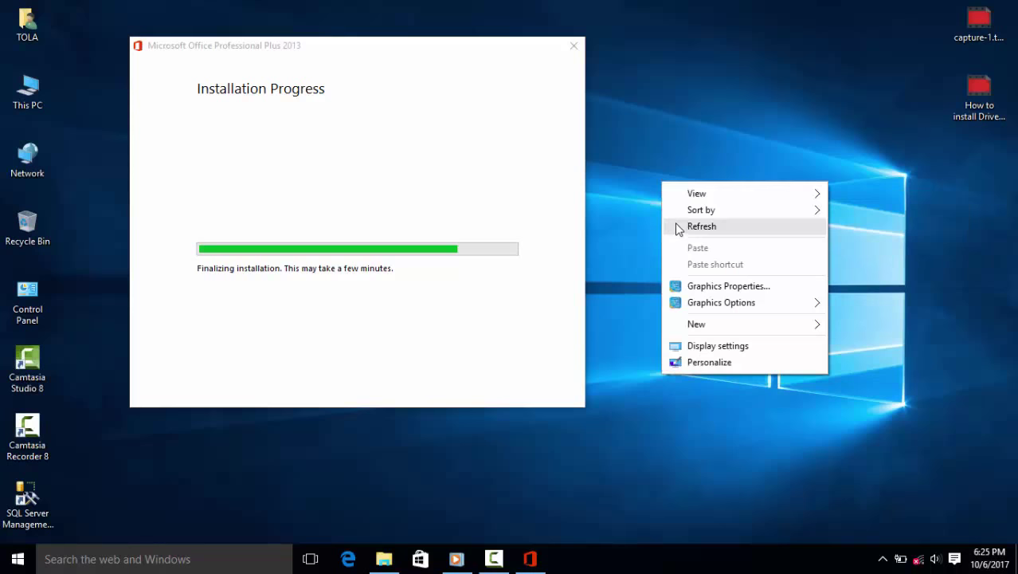
pyautogui.click(678, 229)
pyautogui.rightClick(645, 195)
pyautogui.click(660, 238)
pyautogui.rightClick(652, 205)
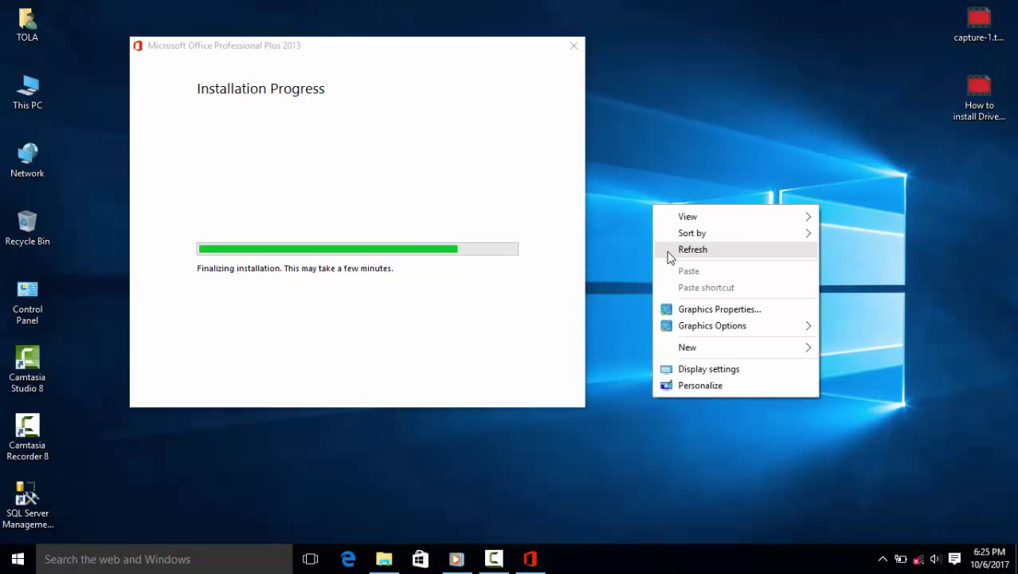
pyautogui.click(669, 254)
pyautogui.rightClick(661, 192)
pyautogui.click(673, 238)
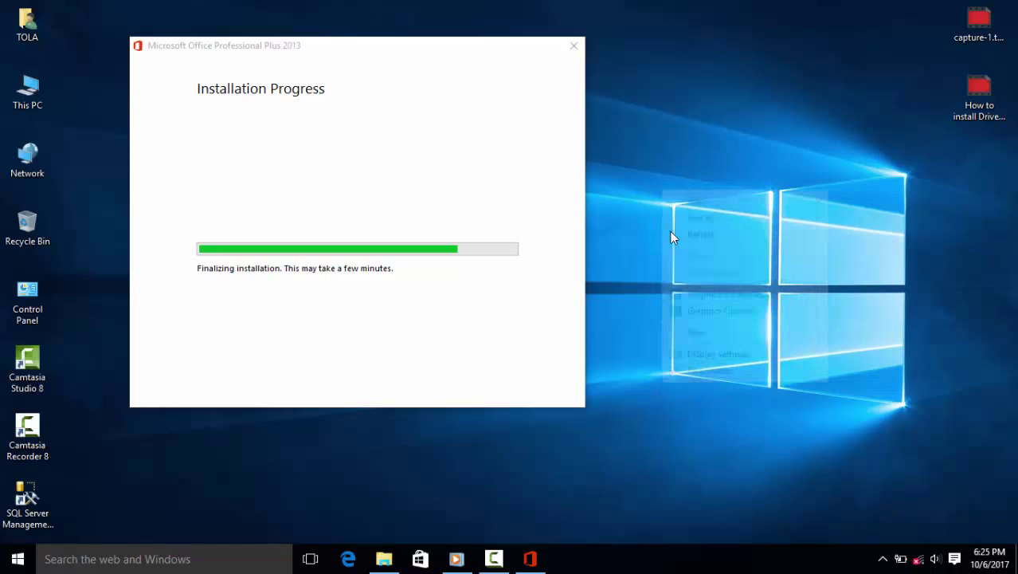
pyautogui.rightClick(661, 191)
pyautogui.click(678, 229)
pyautogui.rightClick(658, 182)
pyautogui.click(677, 227)
pyautogui.rightClick(664, 192)
pyautogui.rightClick(662, 187)
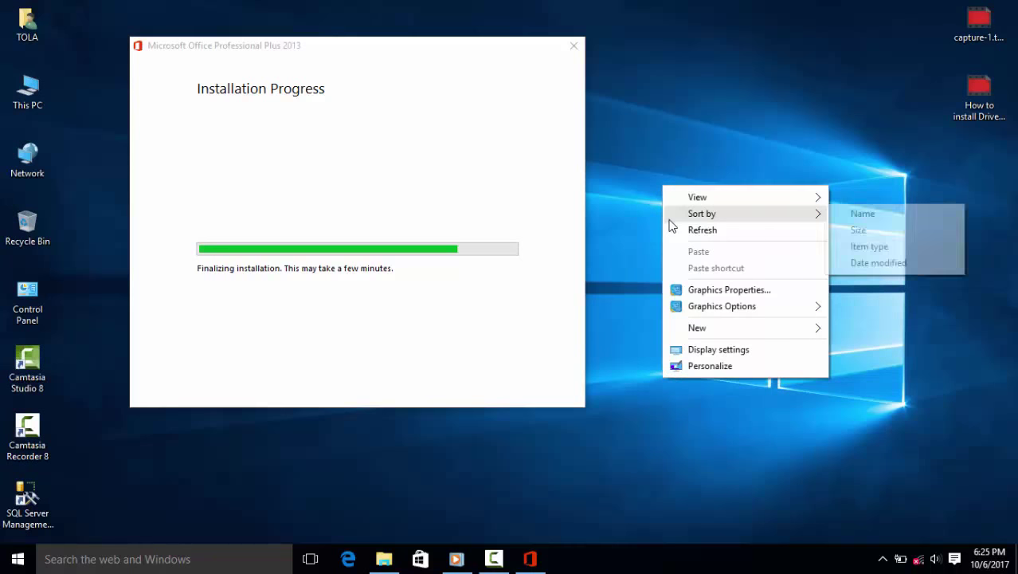
pyautogui.click(673, 226)
pyautogui.rightClick(673, 200)
pyautogui.click(687, 237)
pyautogui.rightClick(684, 173)
pyautogui.click(695, 218)
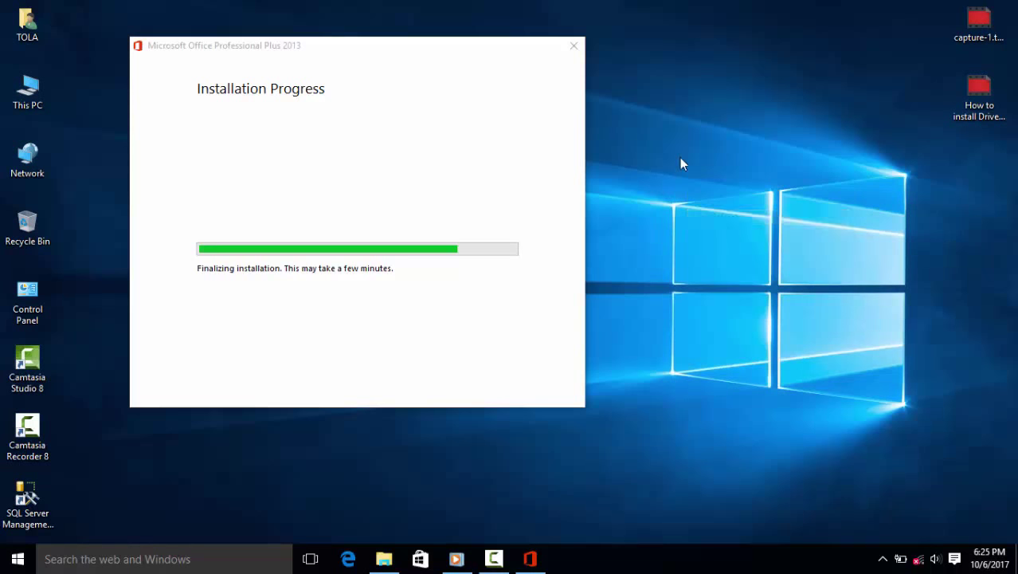
pyautogui.rightClick(678, 145)
pyautogui.click(688, 193)
pyautogui.rightClick(676, 152)
pyautogui.click(687, 196)
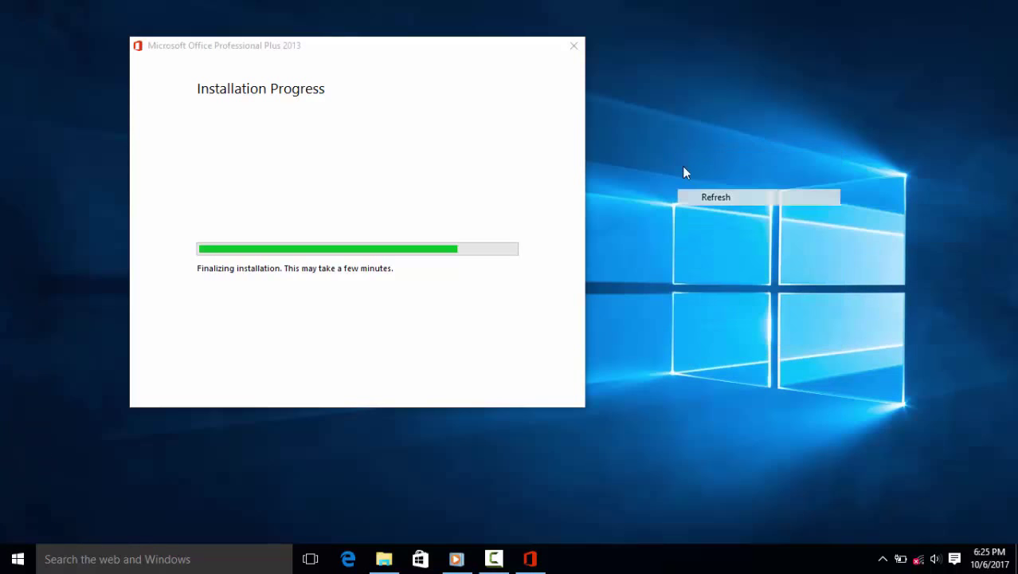
pyautogui.rightClick(660, 124)
pyautogui.click(687, 168)
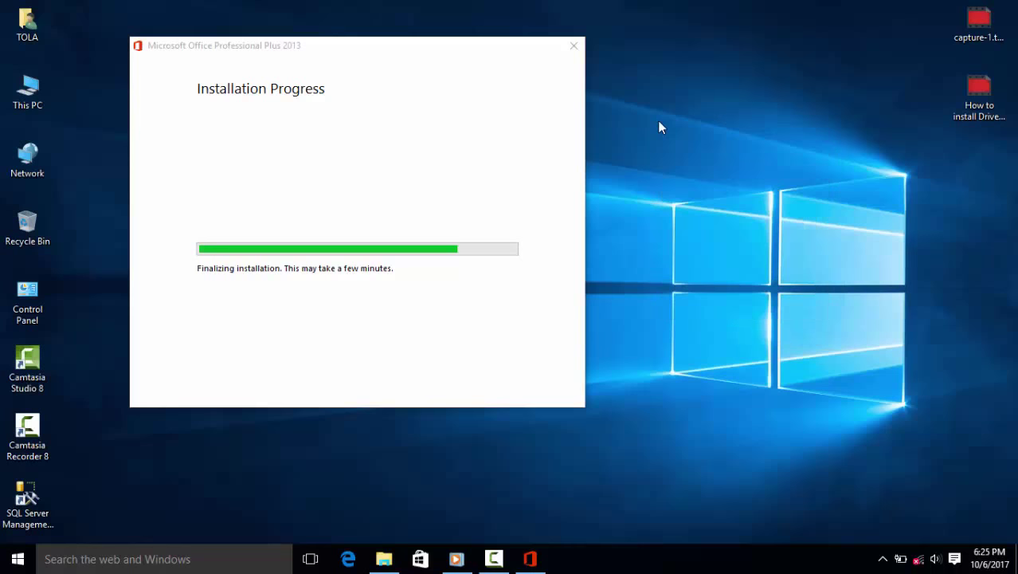
pyautogui.rightClick(658, 122)
pyautogui.click(687, 166)
pyautogui.rightClick(643, 152)
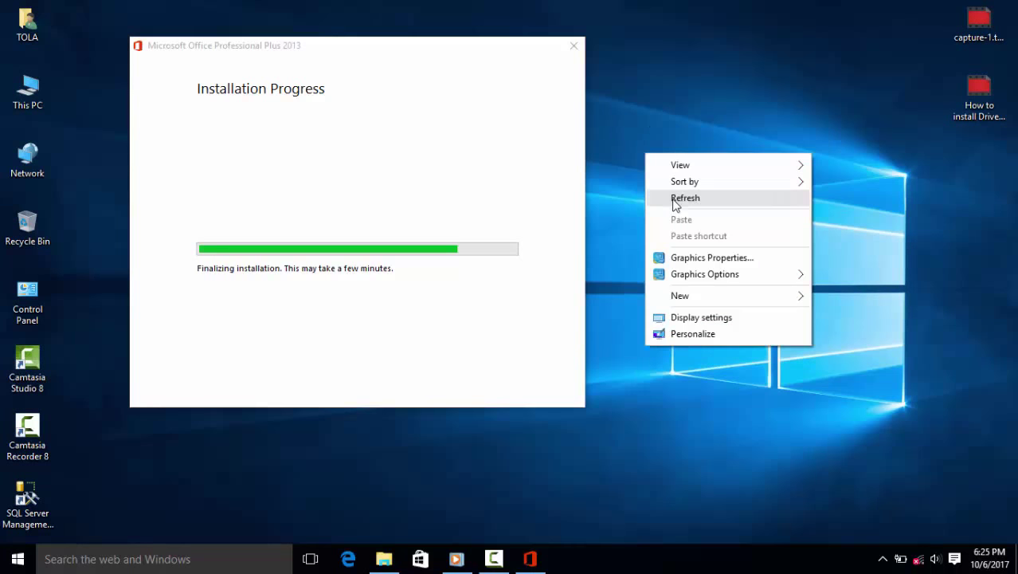
pyautogui.click(687, 196)
pyautogui.rightClick(652, 153)
pyautogui.click(692, 198)
pyautogui.rightClick(623, 133)
pyautogui.click(644, 174)
pyautogui.rightClick(639, 159)
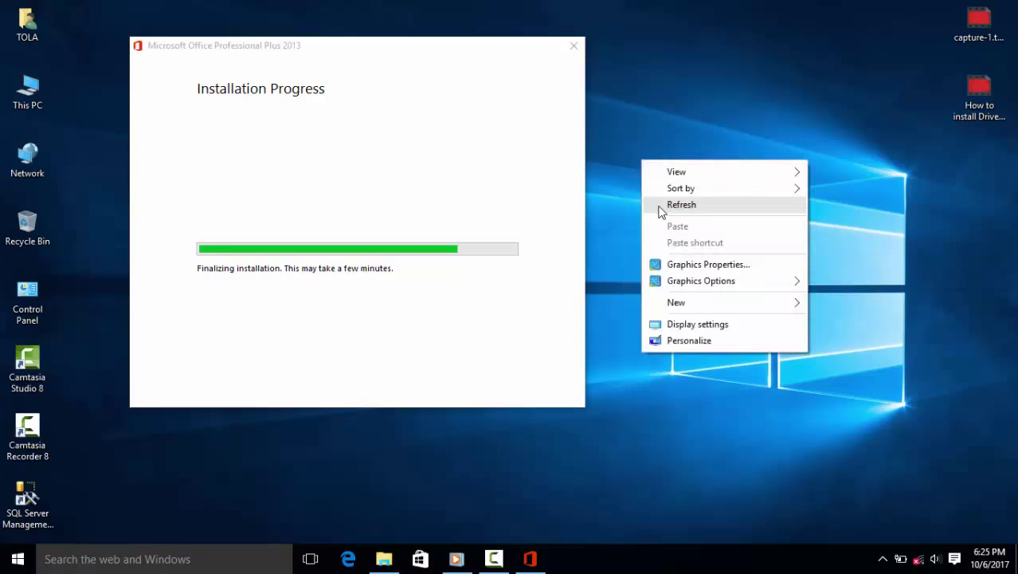
pyautogui.click(659, 203)
pyautogui.rightClick(646, 161)
pyautogui.click(662, 205)
pyautogui.rightClick(656, 191)
pyautogui.click(696, 232)
pyautogui.rightClick(657, 164)
pyautogui.click(685, 210)
pyautogui.rightClick(660, 150)
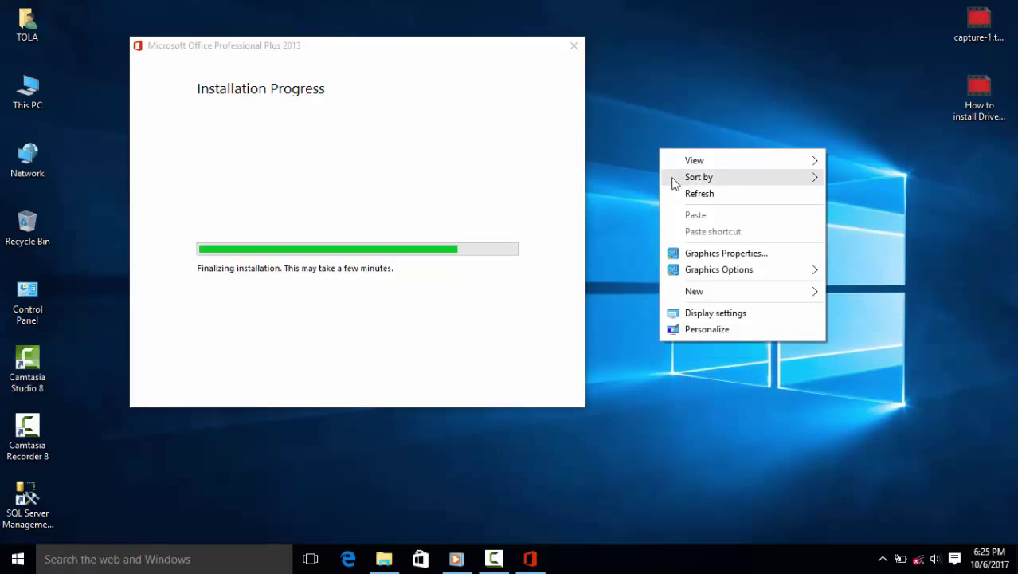
pyautogui.click(689, 193)
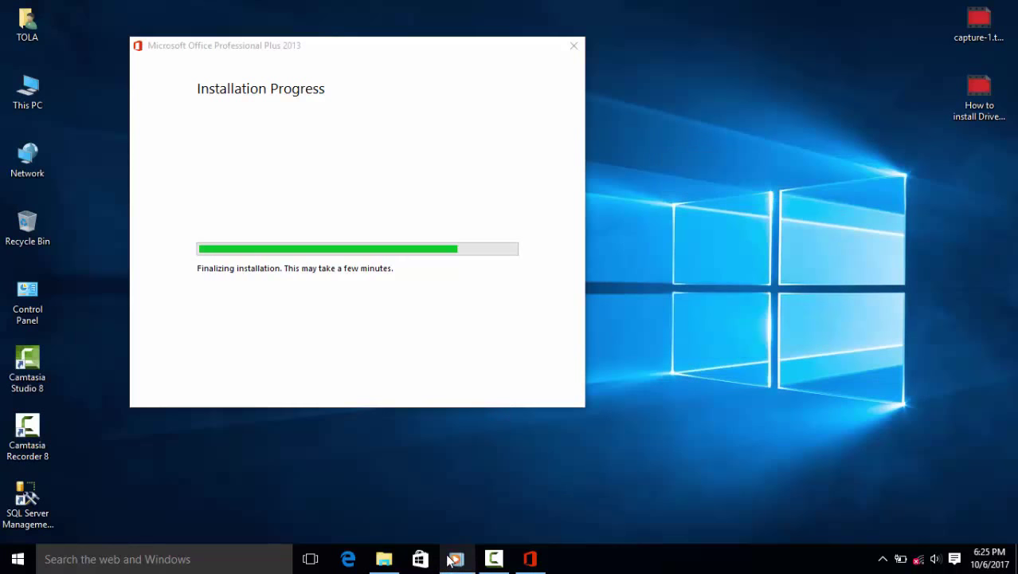
pyautogui.rightClick(651, 271)
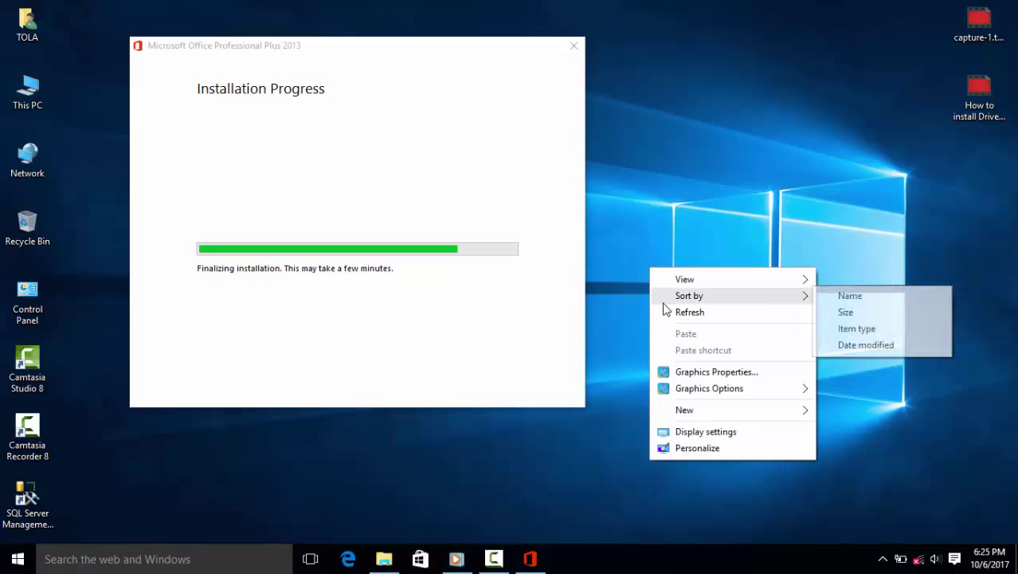
pyautogui.click(689, 312)
pyautogui.rightClick(671, 183)
pyautogui.click(695, 229)
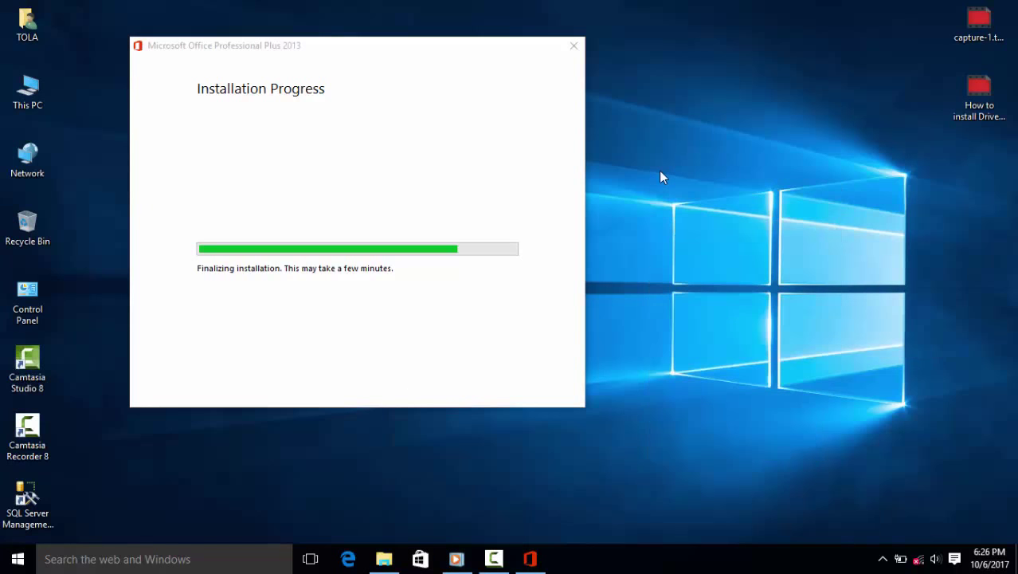
pyautogui.rightClick(660, 171)
pyautogui.click(679, 214)
pyautogui.rightClick(678, 163)
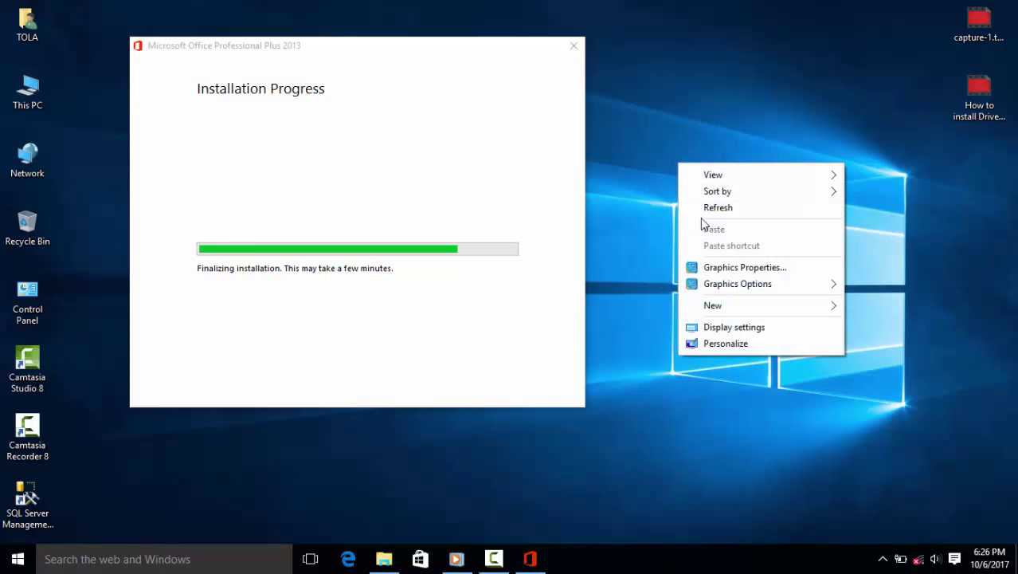
pyautogui.click(706, 216)
pyautogui.rightClick(698, 166)
pyautogui.click(721, 211)
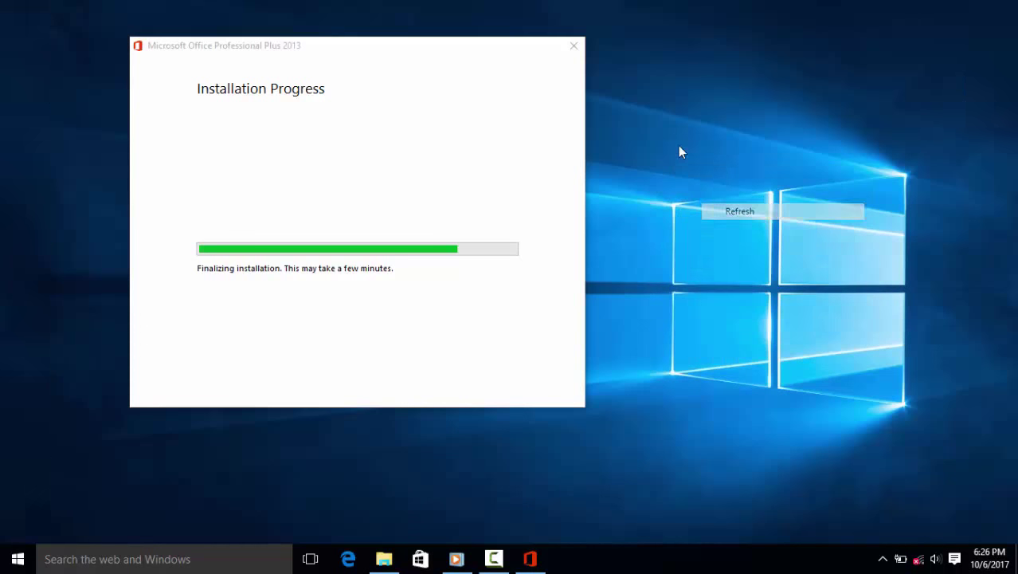
pyautogui.rightClick(680, 146)
pyautogui.click(697, 189)
pyautogui.rightClick(684, 152)
pyautogui.click(692, 198)
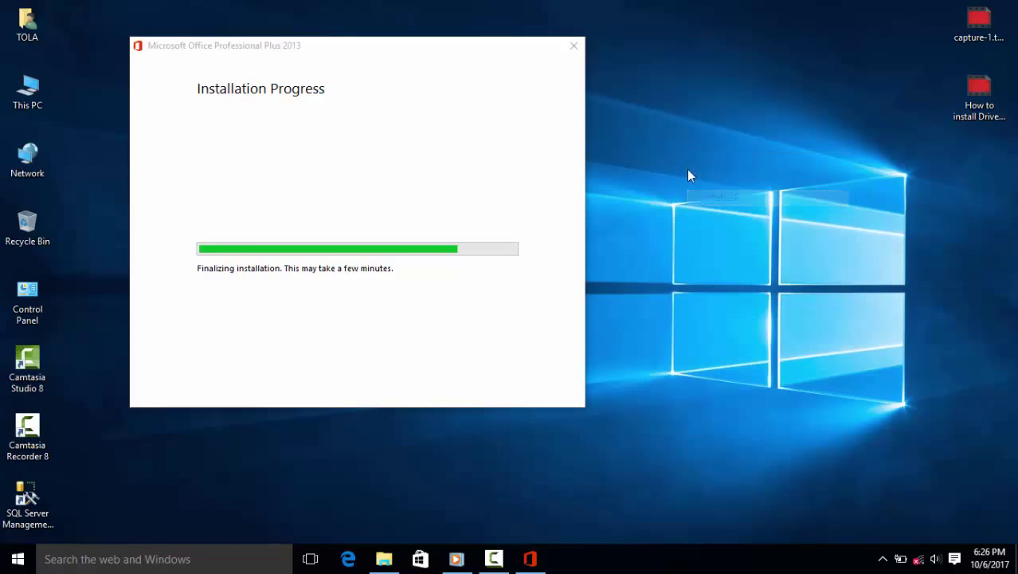
pyautogui.rightClick(689, 171)
pyautogui.click(705, 213)
pyautogui.rightClick(687, 170)
pyautogui.click(701, 209)
pyautogui.rightClick(692, 184)
pyautogui.click(704, 228)
pyautogui.rightClick(699, 195)
pyautogui.click(709, 240)
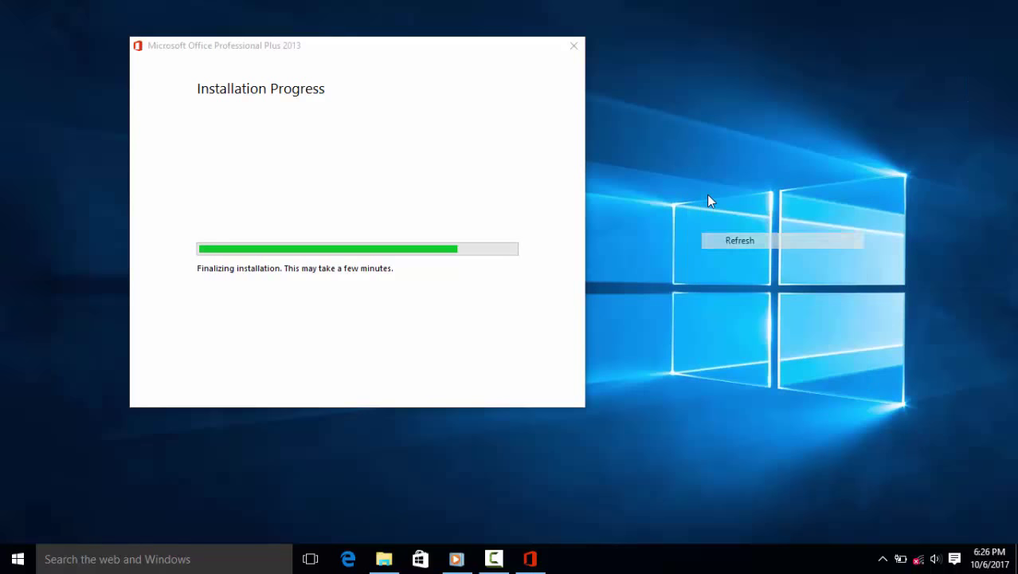
pyautogui.rightClick(709, 198)
pyautogui.click(717, 239)
pyautogui.rightClick(699, 203)
pyautogui.click(704, 246)
pyautogui.rightClick(704, 217)
pyautogui.click(717, 258)
pyautogui.rightClick(696, 177)
pyautogui.click(711, 223)
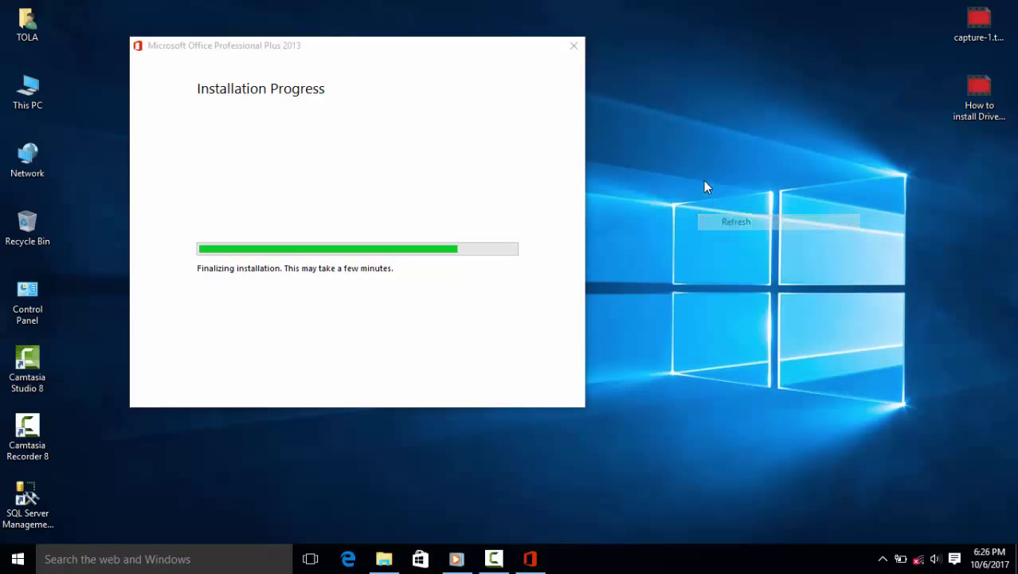
pyautogui.rightClick(704, 180)
pyautogui.click(719, 220)
pyautogui.rightClick(704, 193)
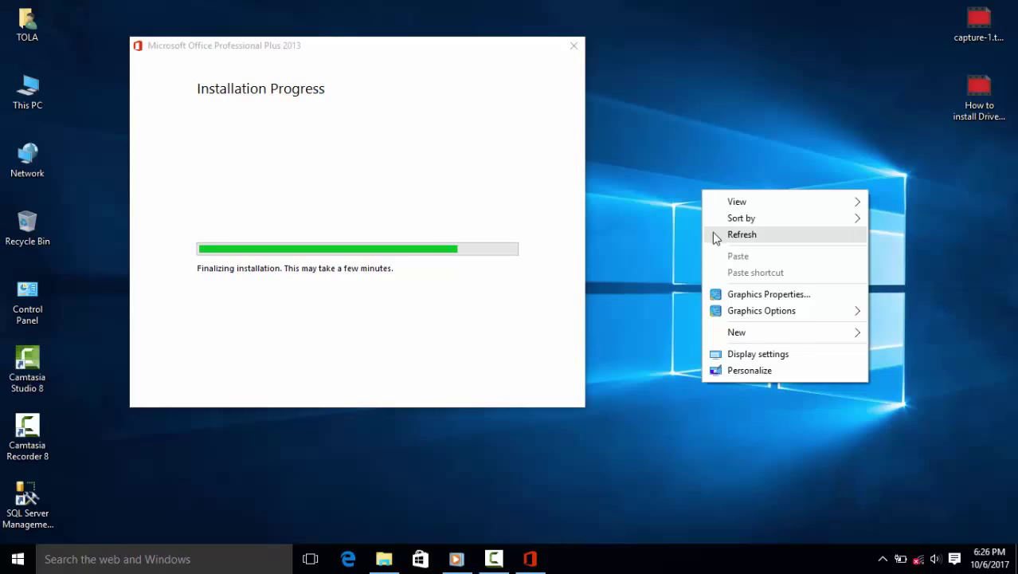
pyautogui.click(712, 231)
pyautogui.rightClick(698, 189)
pyautogui.click(709, 233)
pyautogui.rightClick(703, 205)
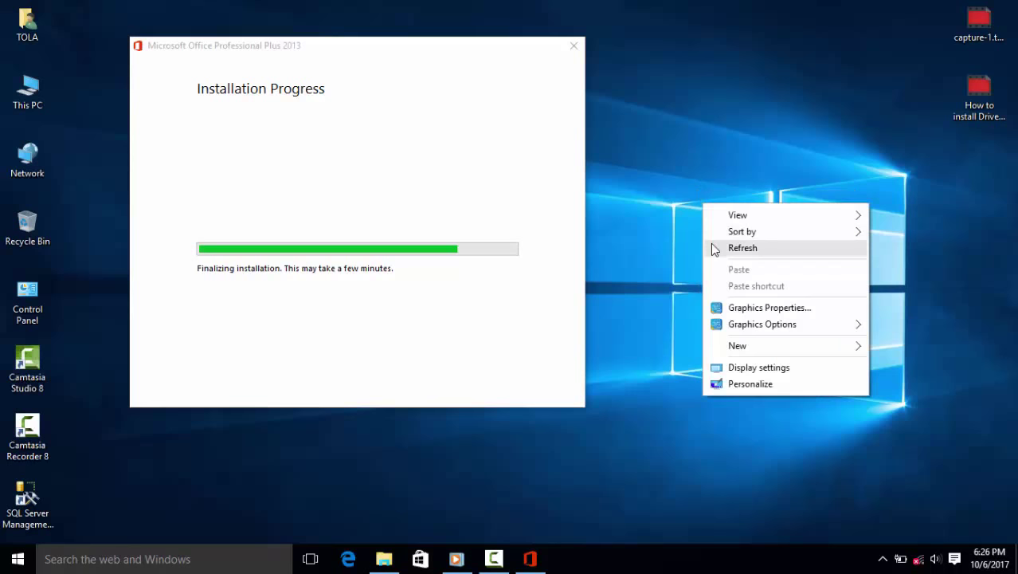
pyautogui.click(712, 246)
pyautogui.rightClick(690, 175)
pyautogui.click(708, 225)
pyautogui.rightClick(698, 184)
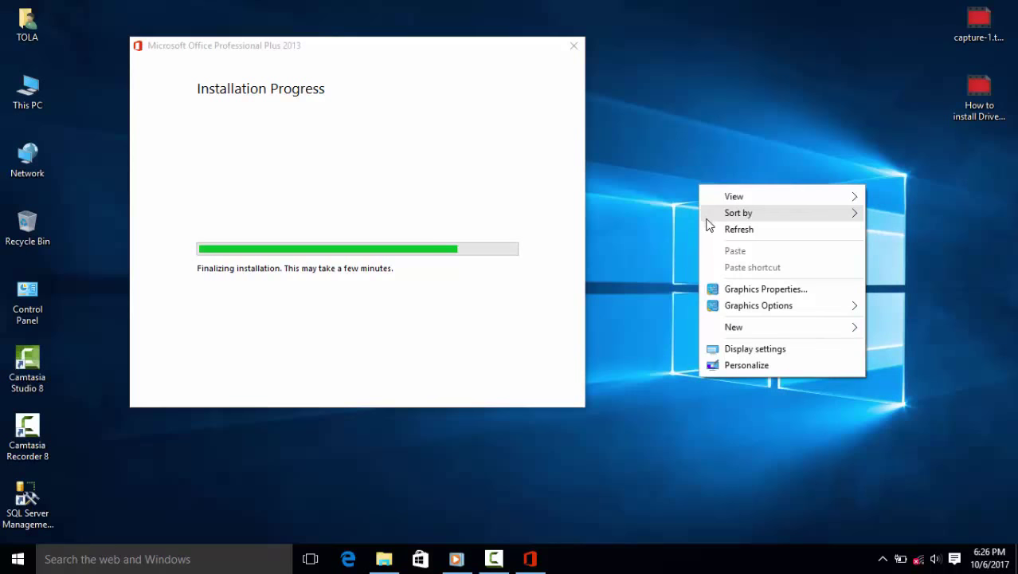
pyautogui.click(707, 229)
pyautogui.rightClick(703, 197)
pyautogui.click(716, 240)
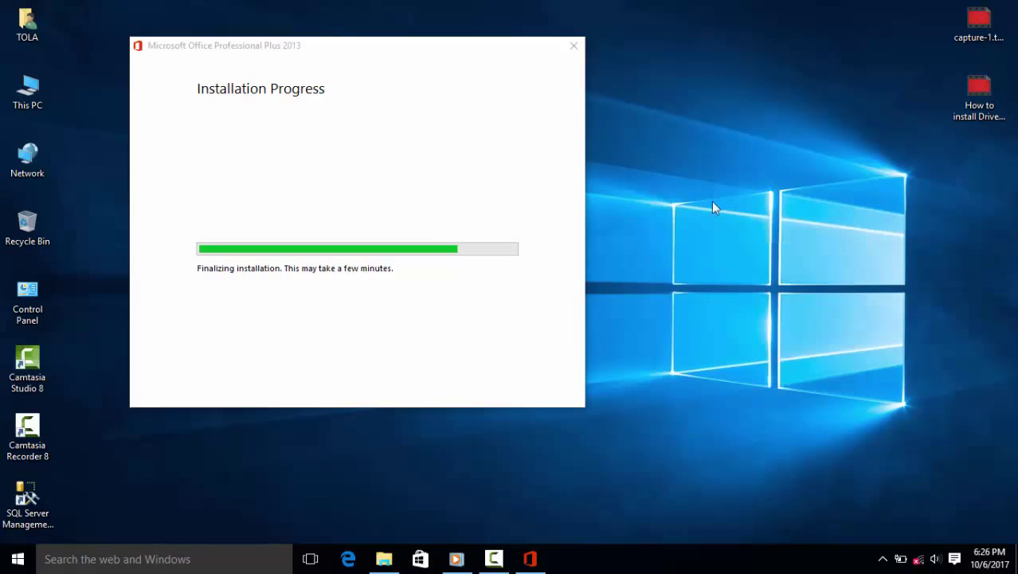
pyautogui.rightClick(708, 185)
pyautogui.click(762, 232)
pyautogui.rightClick(722, 182)
pyautogui.click(749, 233)
pyautogui.rightClick(704, 199)
pyautogui.click(723, 242)
pyautogui.rightClick(642, 166)
pyautogui.click(676, 212)
pyautogui.rightClick(665, 196)
pyautogui.click(685, 240)
pyautogui.rightClick(671, 191)
pyautogui.click(703, 233)
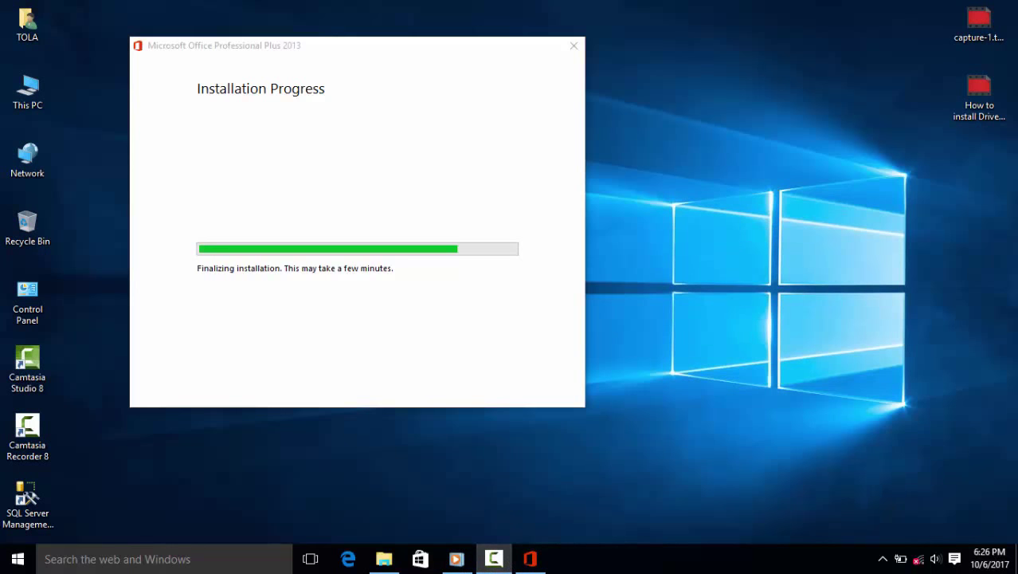
pyautogui.rightClick(791, 306)
pyautogui.click(785, 309)
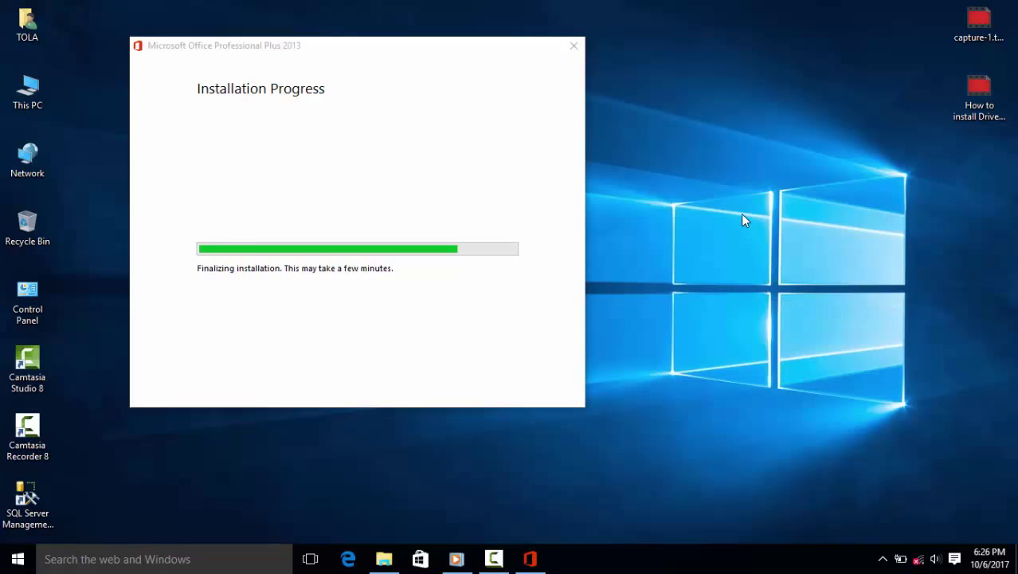
pyautogui.rightClick(703, 108)
pyautogui.click(725, 153)
pyautogui.rightClick(705, 85)
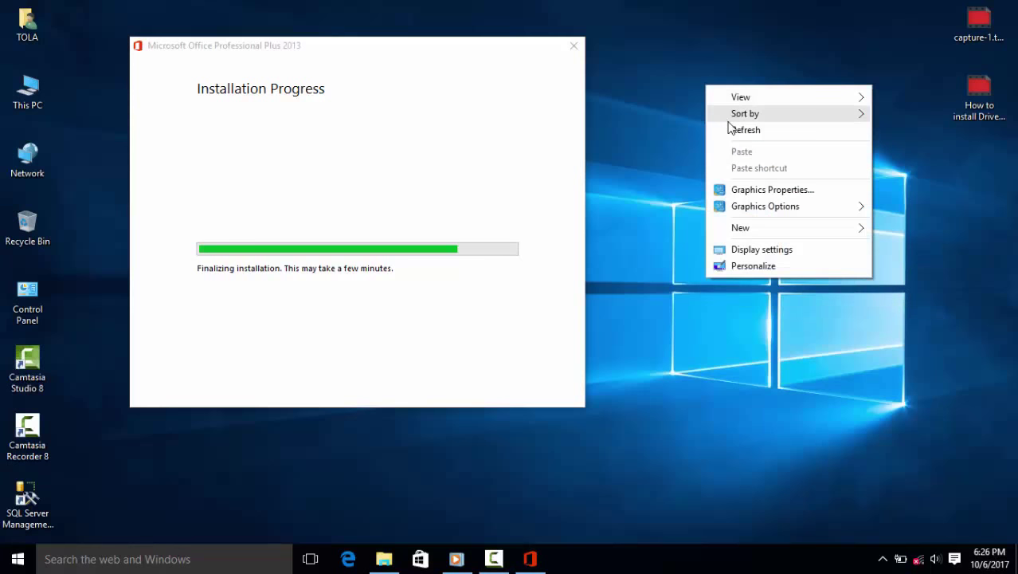
pyautogui.click(734, 137)
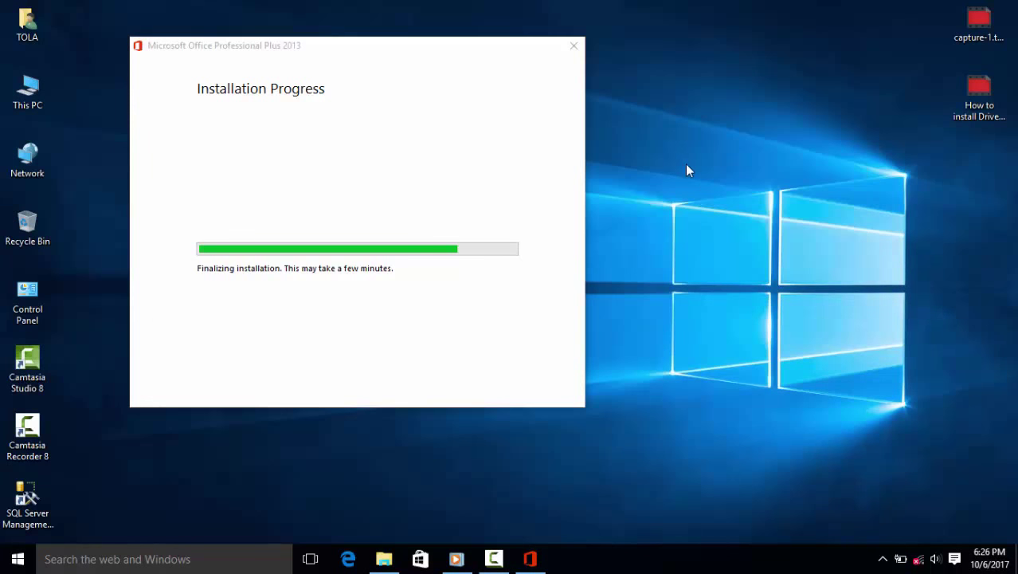
pyautogui.rightClick(684, 164)
pyautogui.click(707, 207)
pyautogui.rightClick(695, 161)
pyautogui.click(705, 206)
pyautogui.rightClick(695, 172)
pyautogui.click(708, 216)
pyautogui.rightClick(692, 177)
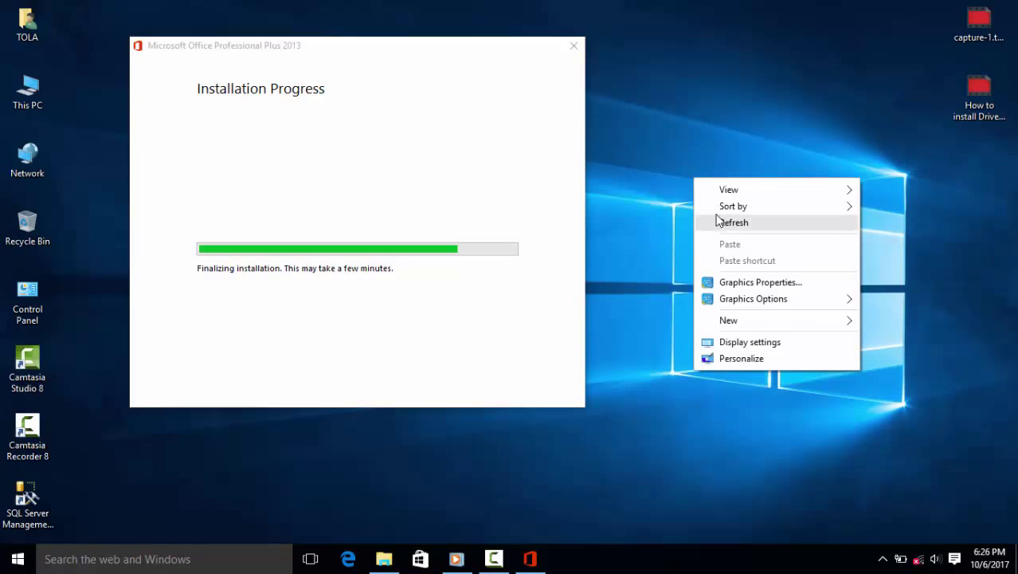
pyautogui.click(720, 223)
# - Move the Office installation progress window further aside to clear more of the desktop, and refresh the desktop
pyautogui.click(384, 60)
pyautogui.moveTo(343, 52); pyautogui.dragTo(239, 59)
pyautogui.rightClick(717, 133)
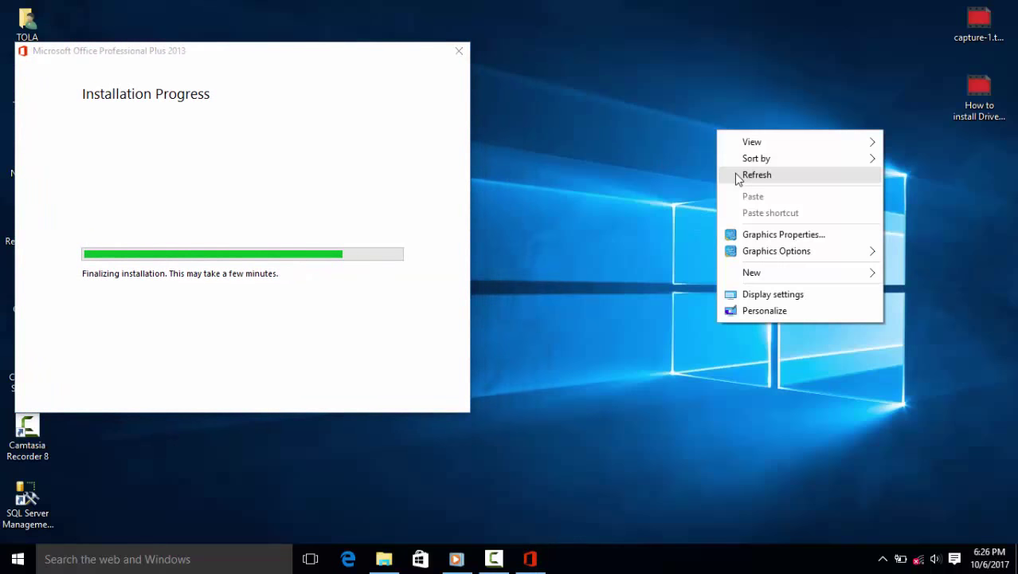
pyautogui.click(732, 175)
pyautogui.rightClick(646, 230)
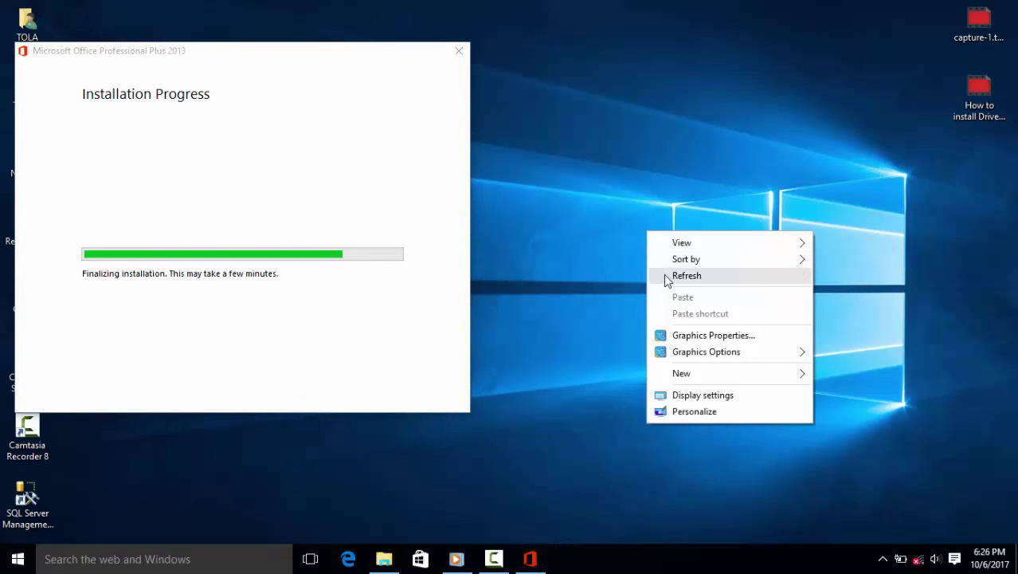
pyautogui.click(668, 275)
pyautogui.rightClick(627, 145)
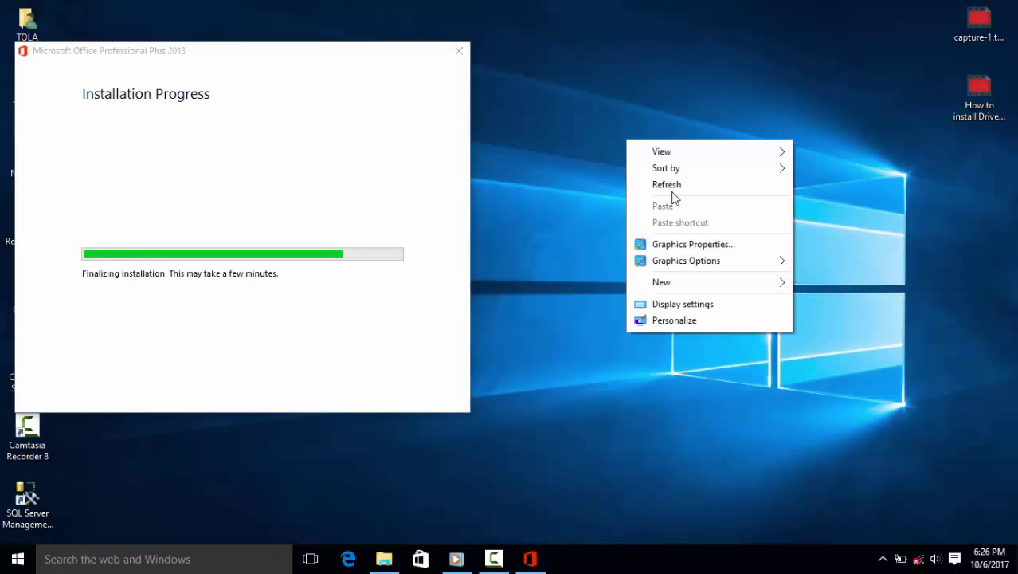
pyautogui.click(671, 183)
# - Open Task Manager beside the installer, examine the resource usage of the apps, background processes and Windows processes, and close it
pyautogui.rightClick(653, 564)
pyautogui.click(701, 517)
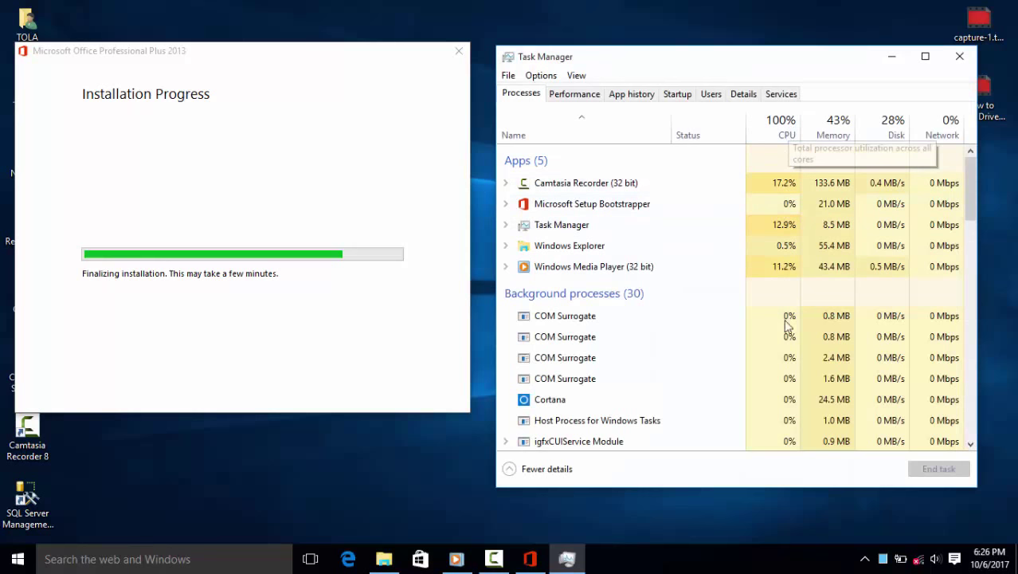
pyautogui.click(371, 485)
pyautogui.rightClick(369, 479)
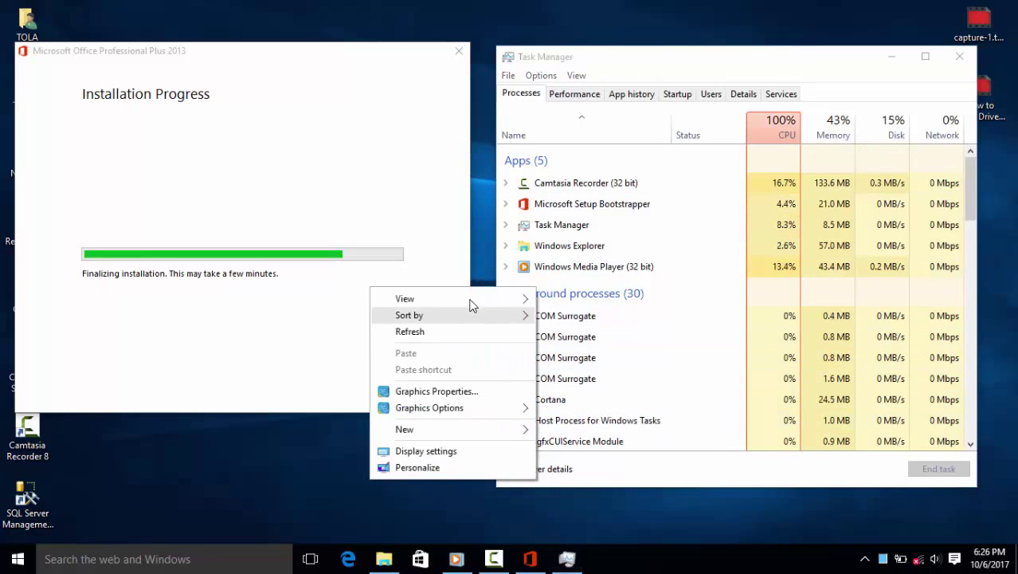
pyautogui.click(462, 332)
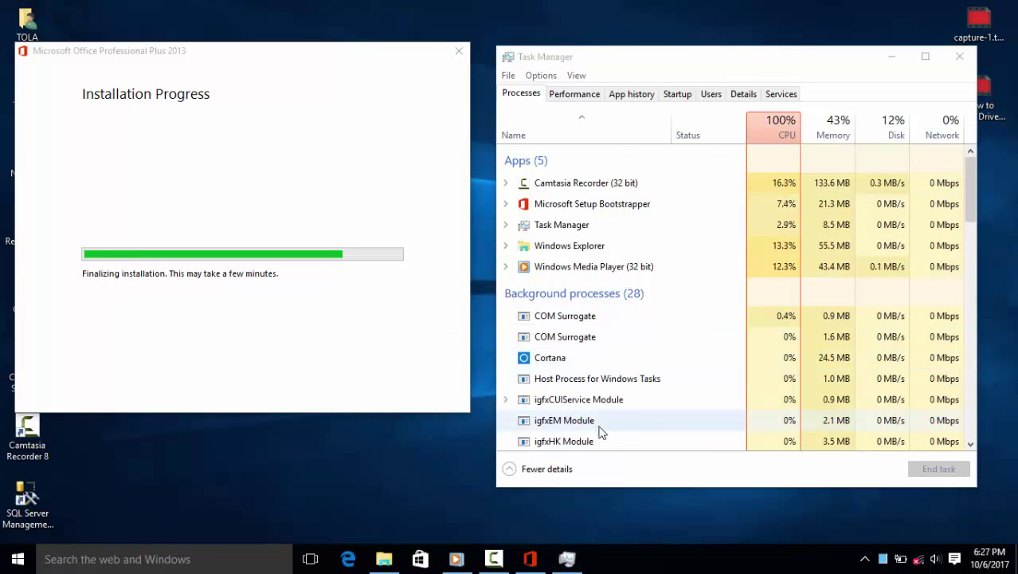
pyautogui.scroll(-3, 693, 410)
pyautogui.scroll(-9, 821, 339)
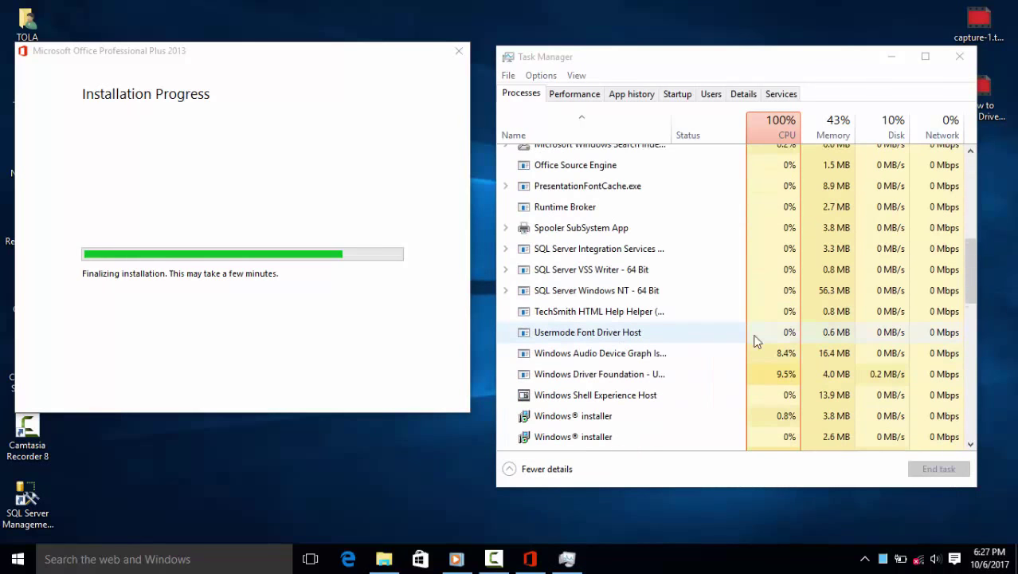
pyautogui.scroll(8, 608, 385)
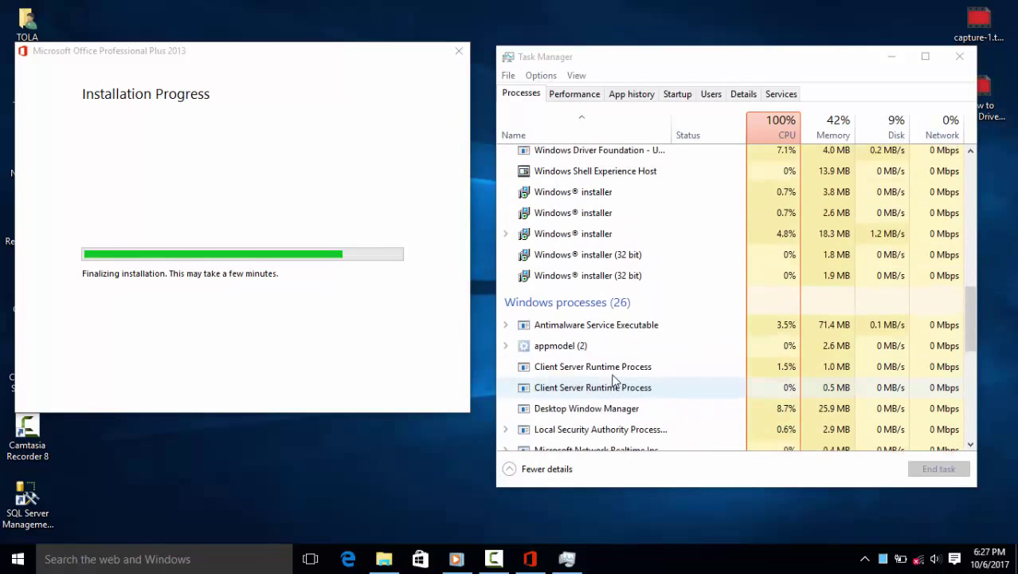
pyautogui.moveTo(971, 263); pyautogui.dragTo(970, 158)
pyautogui.rightClick(996, 182)
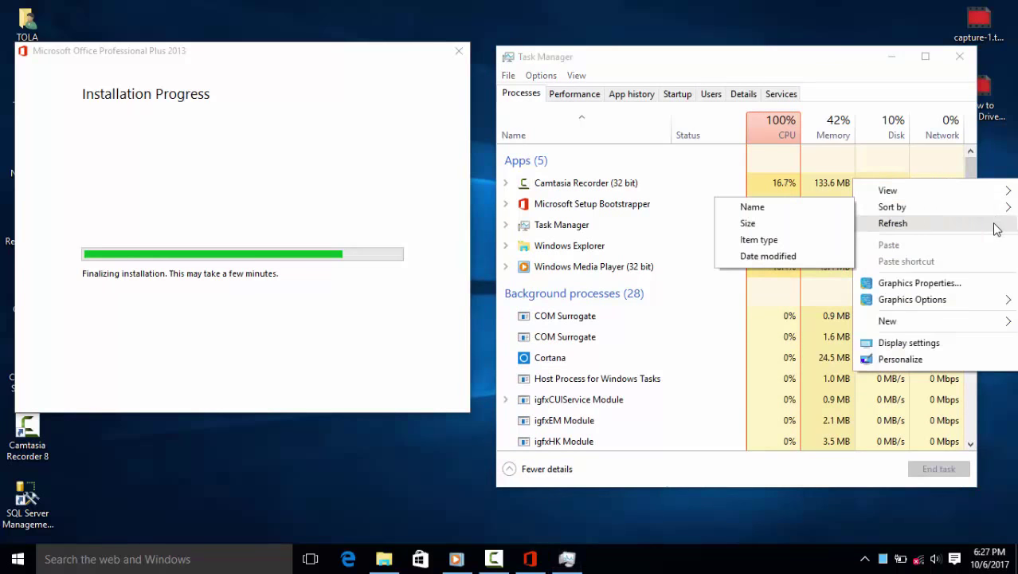
pyautogui.click(991, 226)
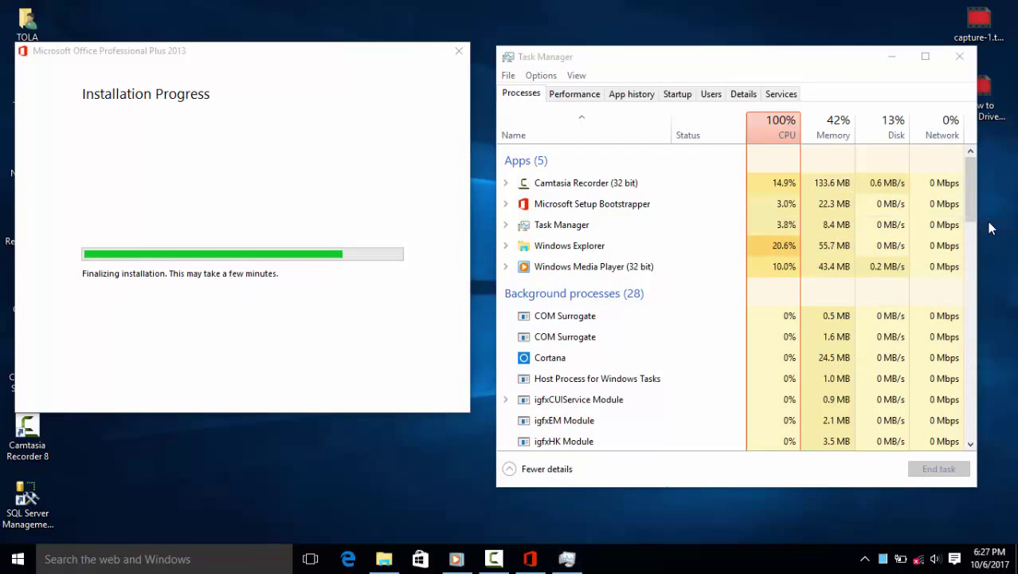
pyautogui.rightClick(317, 461)
pyautogui.click(360, 315)
pyautogui.rightClick(205, 444)
pyautogui.click(249, 296)
pyautogui.rightClick(186, 462)
pyautogui.click(247, 315)
pyautogui.rightClick(189, 430)
pyautogui.click(269, 280)
pyautogui.rightClick(189, 438)
pyautogui.click(261, 295)
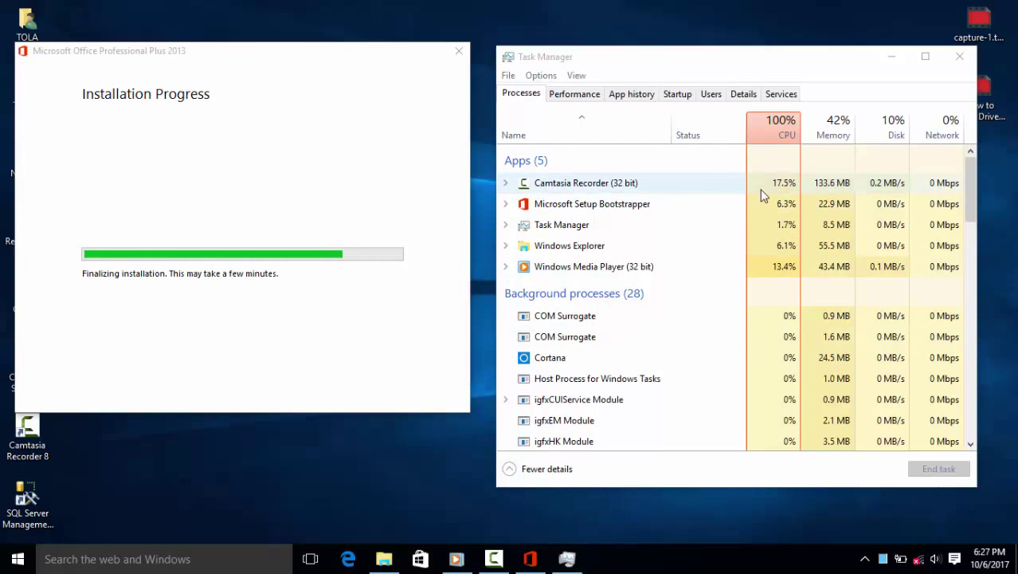
pyautogui.rightClick(269, 471)
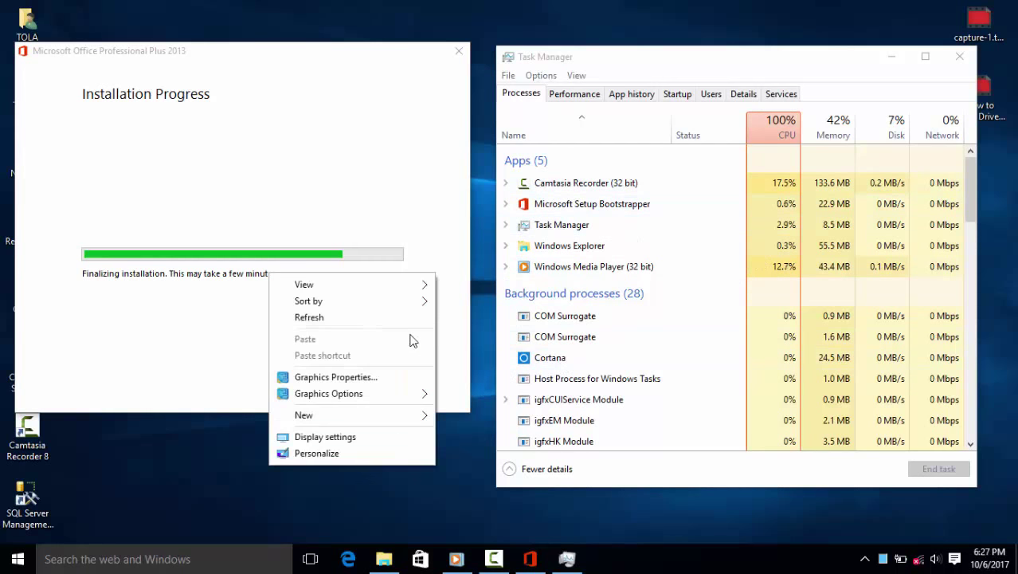
pyautogui.click(402, 316)
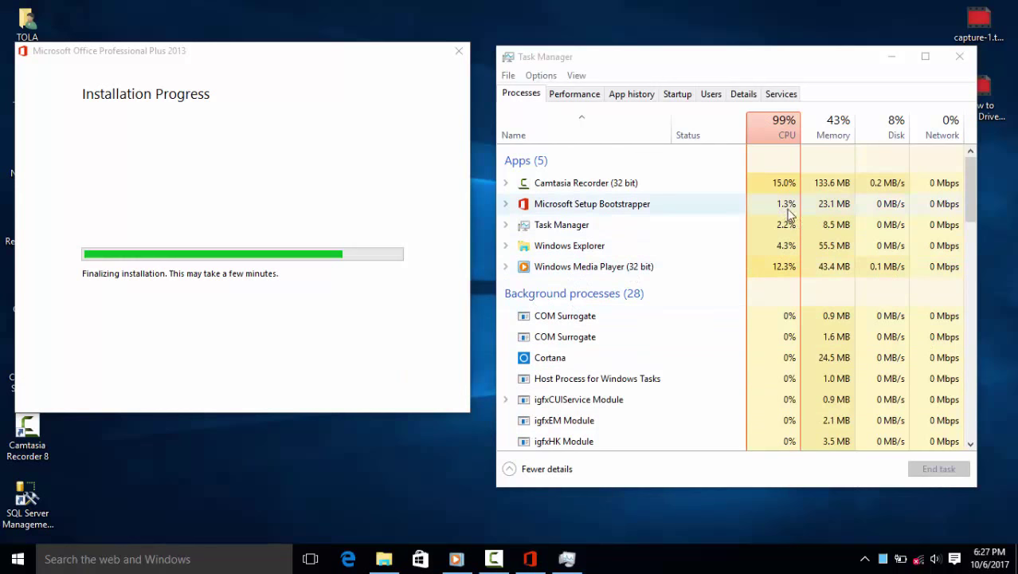
pyautogui.rightClick(290, 468)
pyautogui.click(348, 320)
pyautogui.rightClick(245, 469)
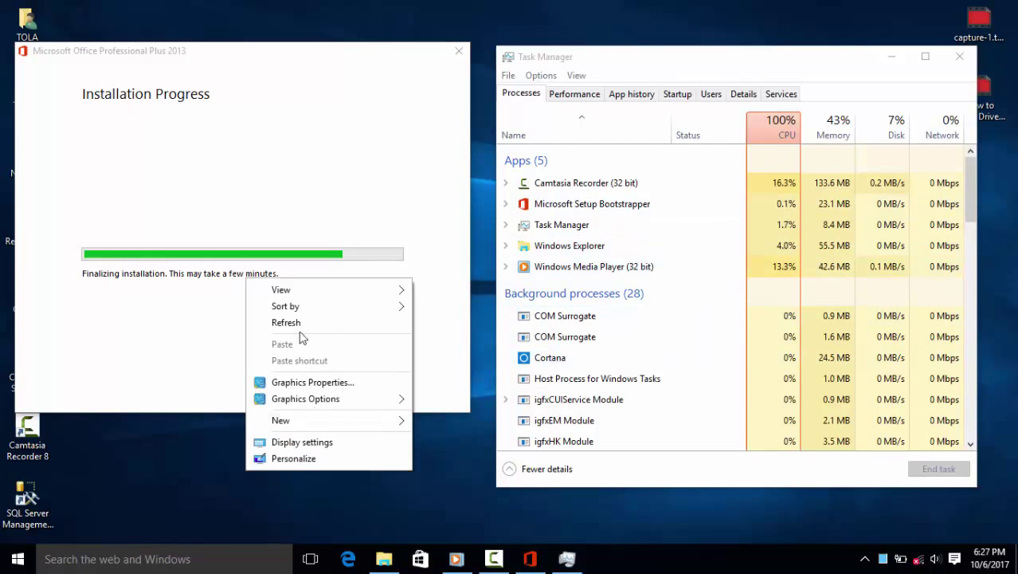
pyautogui.click(283, 321)
pyautogui.click(960, 57)
pyautogui.rightClick(668, 161)
pyautogui.click(693, 206)
pyautogui.rightClick(676, 162)
pyautogui.click(701, 207)
pyautogui.rightClick(698, 152)
pyautogui.click(714, 197)
pyautogui.rightClick(612, 142)
pyautogui.click(637, 190)
pyautogui.rightClick(655, 191)
pyautogui.click(664, 237)
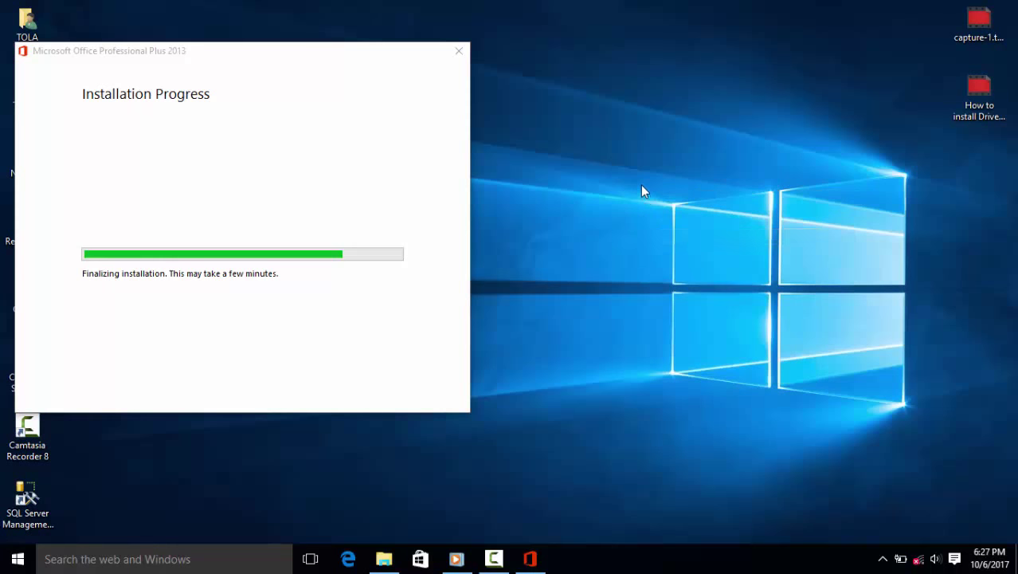
pyautogui.rightClick(641, 188)
pyautogui.click(663, 233)
pyautogui.rightClick(649, 204)
pyautogui.click(673, 251)
pyautogui.rightClick(653, 206)
pyautogui.click(674, 254)
pyautogui.rightClick(642, 163)
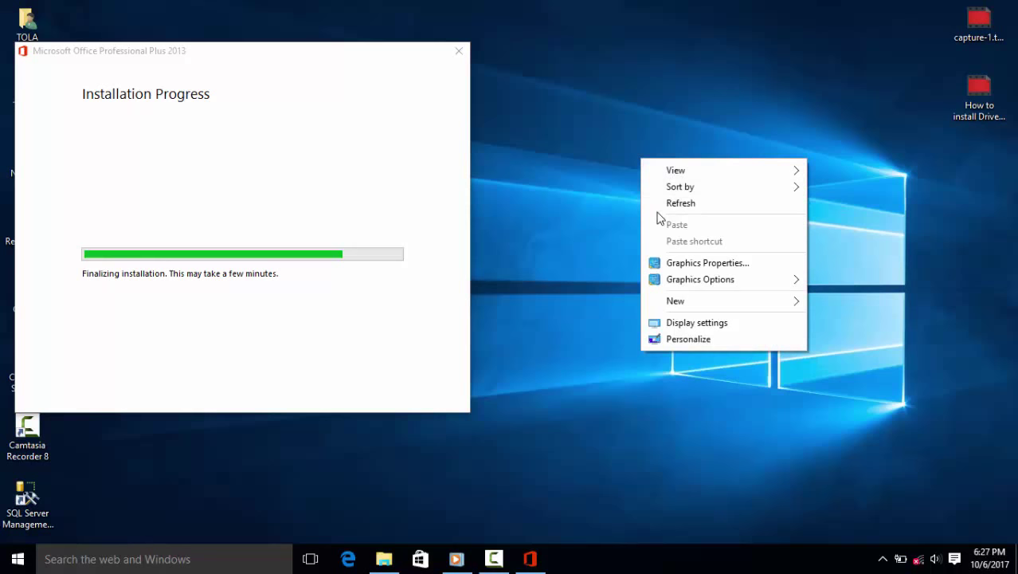
pyautogui.click(658, 207)
pyautogui.rightClick(652, 171)
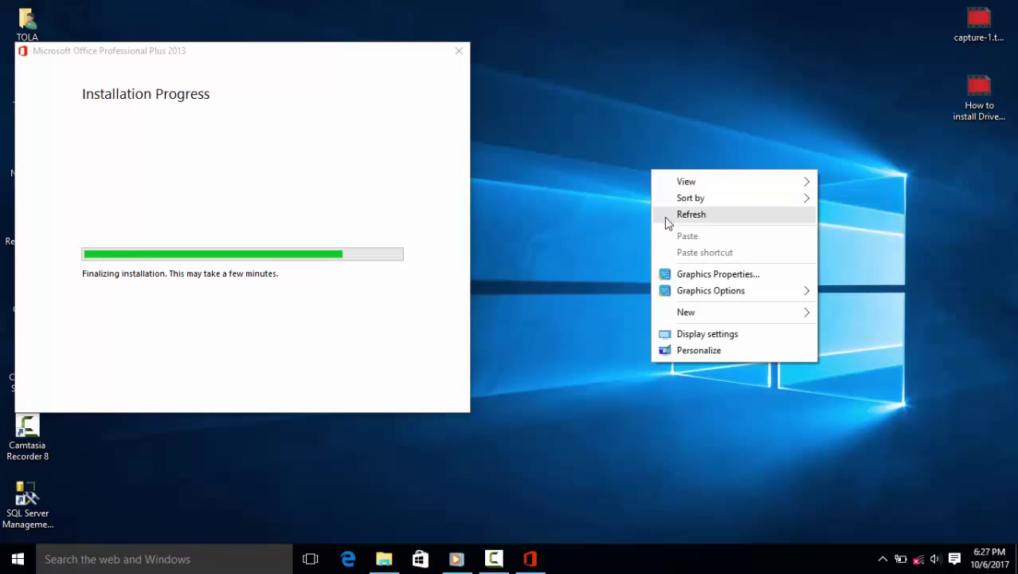
pyautogui.click(664, 217)
pyautogui.rightClick(626, 146)
pyautogui.click(664, 191)
pyautogui.rightClick(627, 156)
pyautogui.click(653, 199)
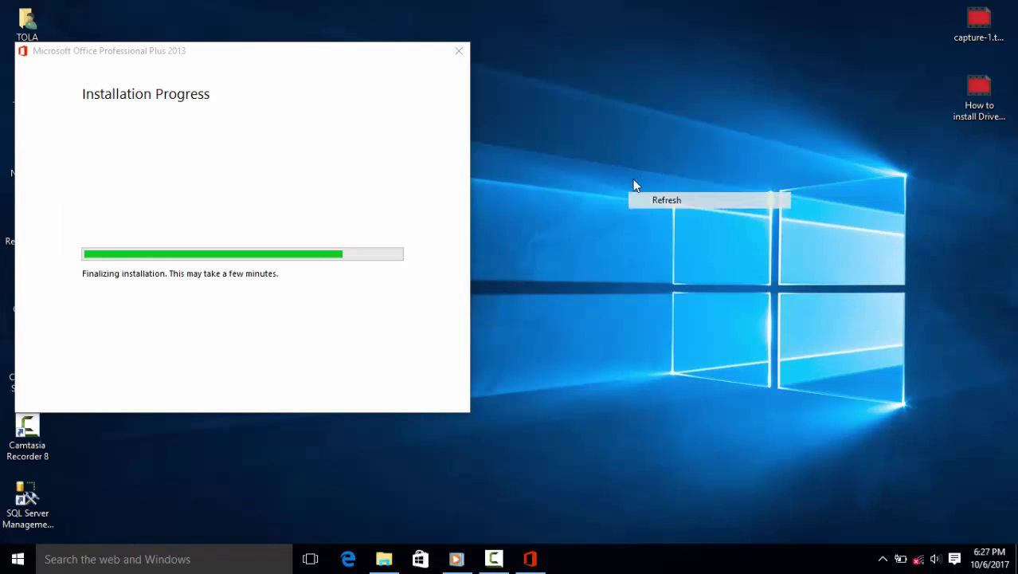
pyautogui.rightClick(630, 170)
pyautogui.click(649, 212)
pyautogui.rightClick(642, 167)
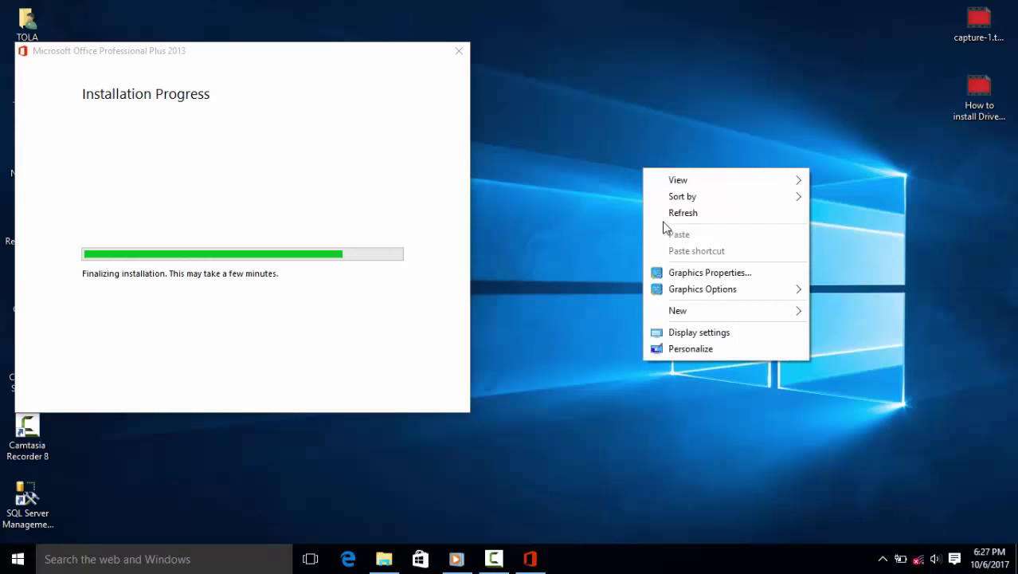
pyautogui.click(665, 219)
pyautogui.rightClick(658, 167)
pyautogui.click(678, 210)
pyautogui.rightClick(663, 172)
pyautogui.click(683, 216)
pyautogui.rightClick(665, 187)
pyautogui.click(690, 235)
pyautogui.rightClick(659, 166)
pyautogui.click(677, 211)
pyautogui.rightClick(647, 162)
pyautogui.click(660, 208)
pyautogui.rightClick(647, 168)
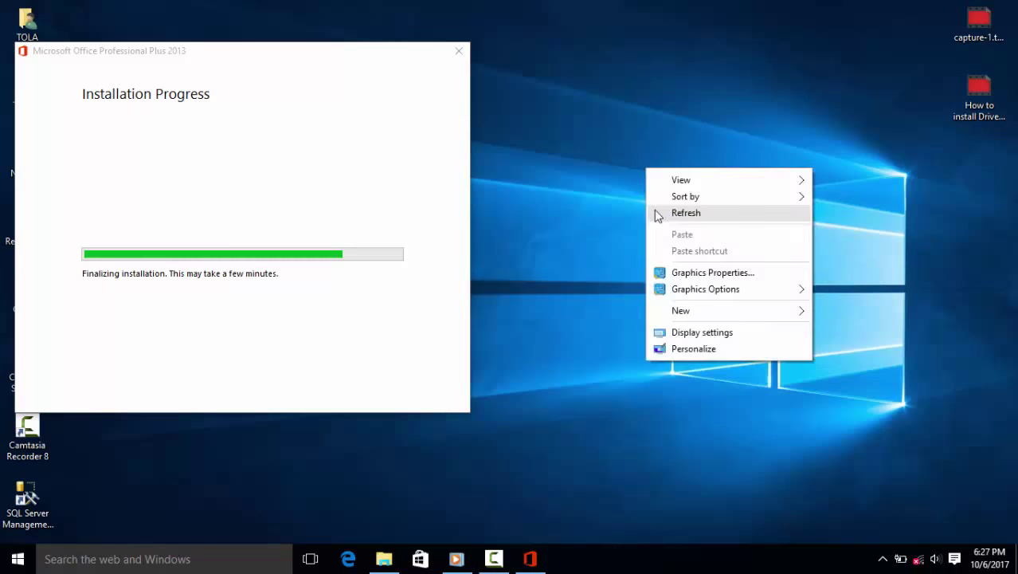
pyautogui.click(658, 215)
pyautogui.rightClick(646, 182)
pyautogui.click(679, 223)
pyautogui.rightClick(660, 175)
pyautogui.click(675, 216)
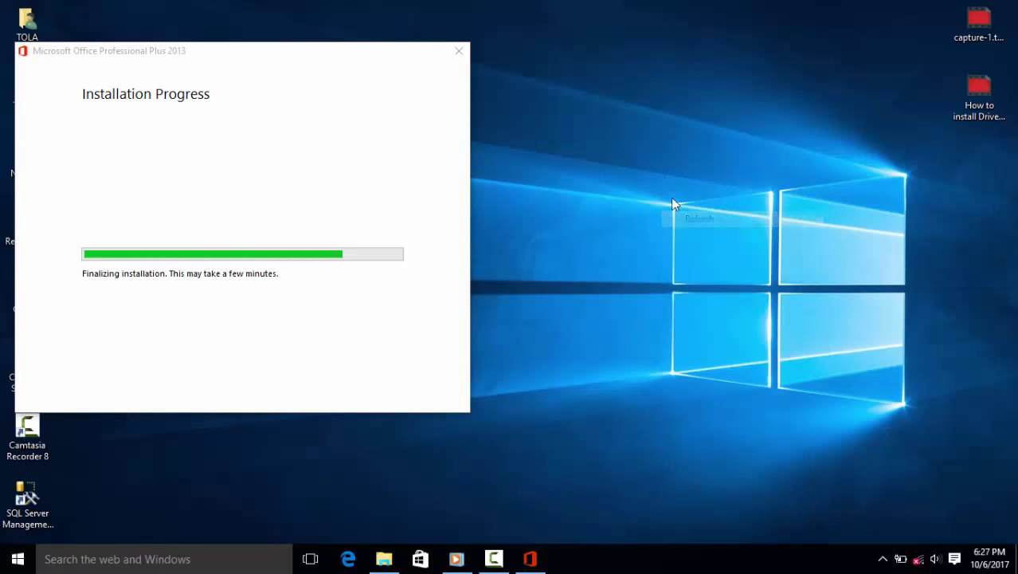
pyautogui.rightClick(663, 177)
pyautogui.click(679, 217)
pyautogui.rightClick(645, 158)
pyautogui.click(661, 199)
pyautogui.rightClick(646, 169)
pyautogui.click(664, 215)
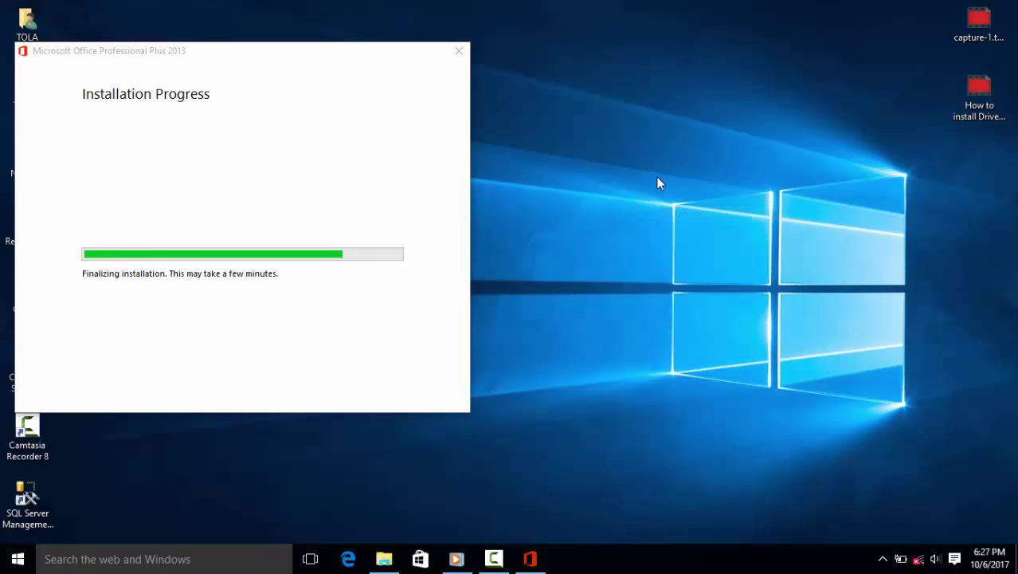
pyautogui.rightClick(657, 177)
pyautogui.click(671, 222)
pyautogui.rightClick(646, 166)
pyautogui.click(678, 211)
pyautogui.rightClick(645, 183)
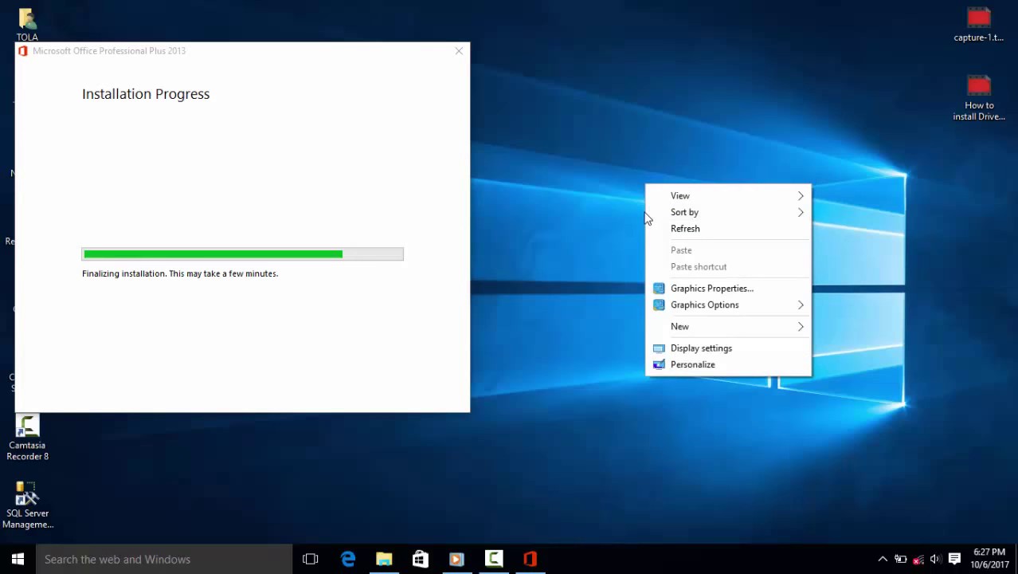
pyautogui.click(670, 228)
pyautogui.rightClick(653, 199)
pyautogui.click(673, 243)
pyautogui.rightClick(658, 208)
pyautogui.click(677, 253)
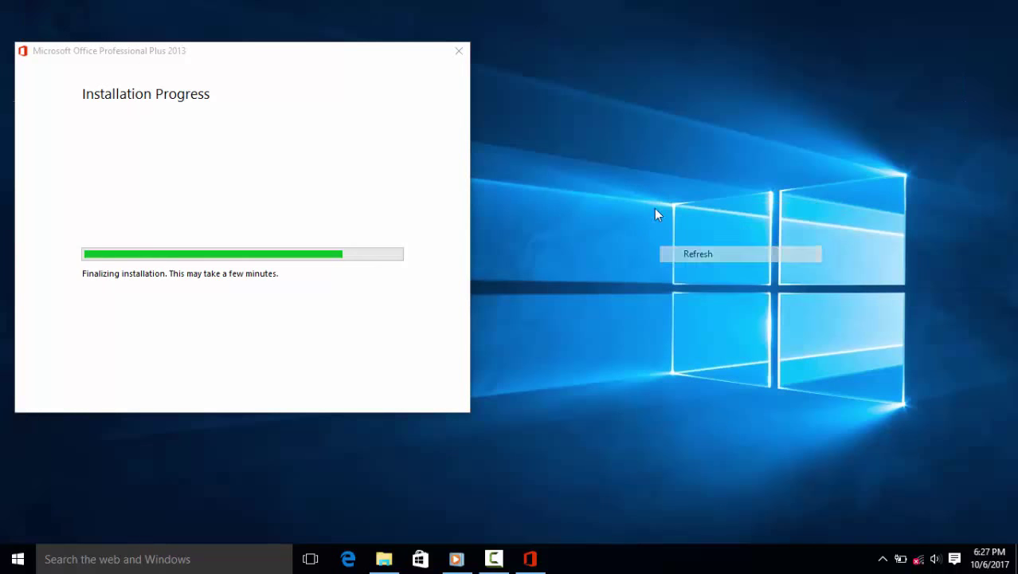
pyautogui.rightClick(656, 212)
pyautogui.click(674, 253)
pyautogui.rightClick(660, 227)
pyautogui.click(675, 271)
pyautogui.rightClick(650, 202)
pyautogui.click(673, 245)
pyautogui.rightClick(638, 184)
pyautogui.click(658, 228)
pyautogui.rightClick(646, 180)
pyautogui.click(668, 224)
pyautogui.rightClick(656, 187)
pyautogui.click(673, 231)
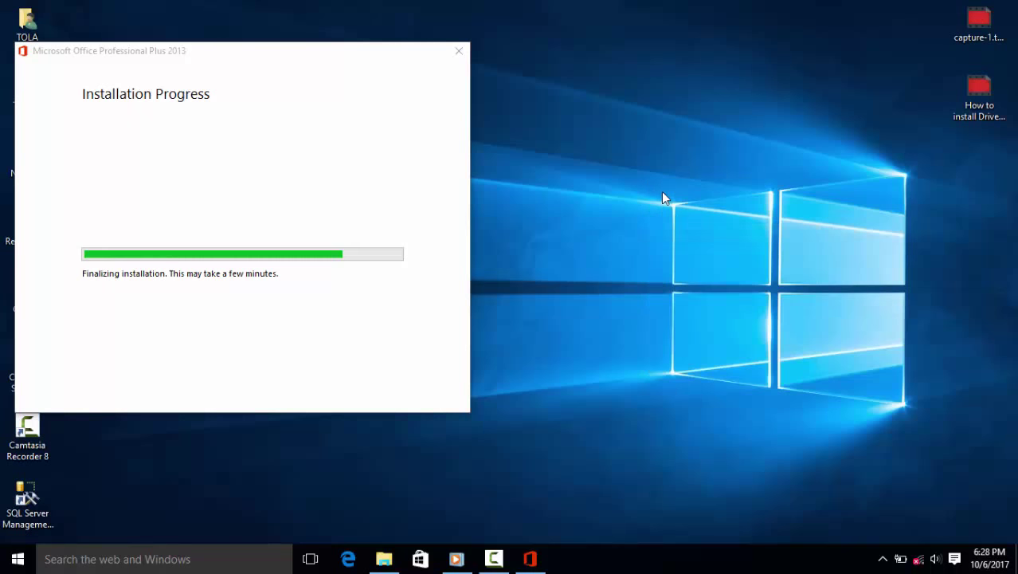
pyautogui.rightClick(661, 191)
pyautogui.click(676, 236)
pyautogui.rightClick(663, 207)
pyautogui.click(681, 250)
pyautogui.rightClick(661, 204)
pyautogui.click(682, 251)
pyautogui.rightClick(666, 200)
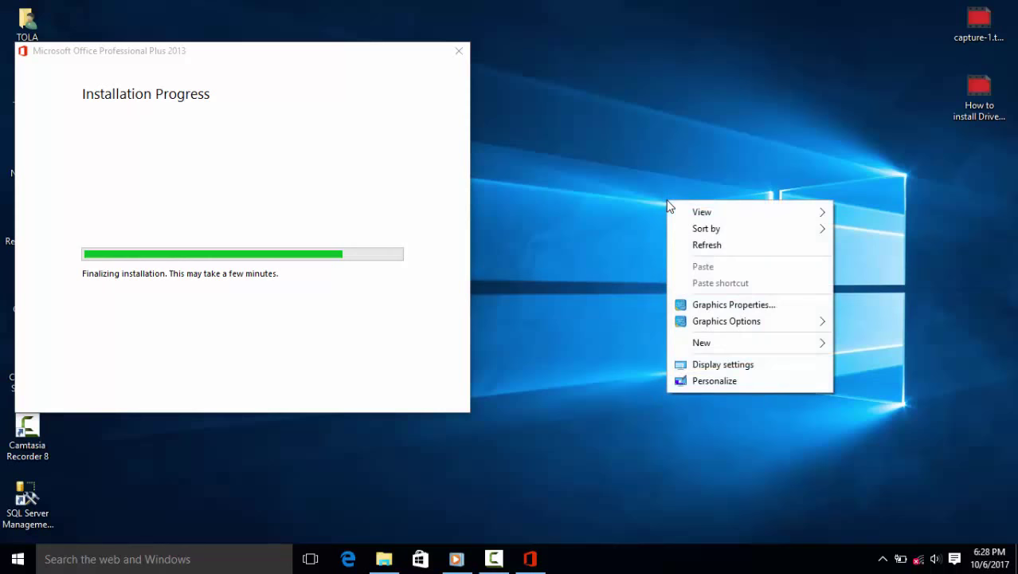
pyautogui.click(688, 244)
pyautogui.rightClick(653, 168)
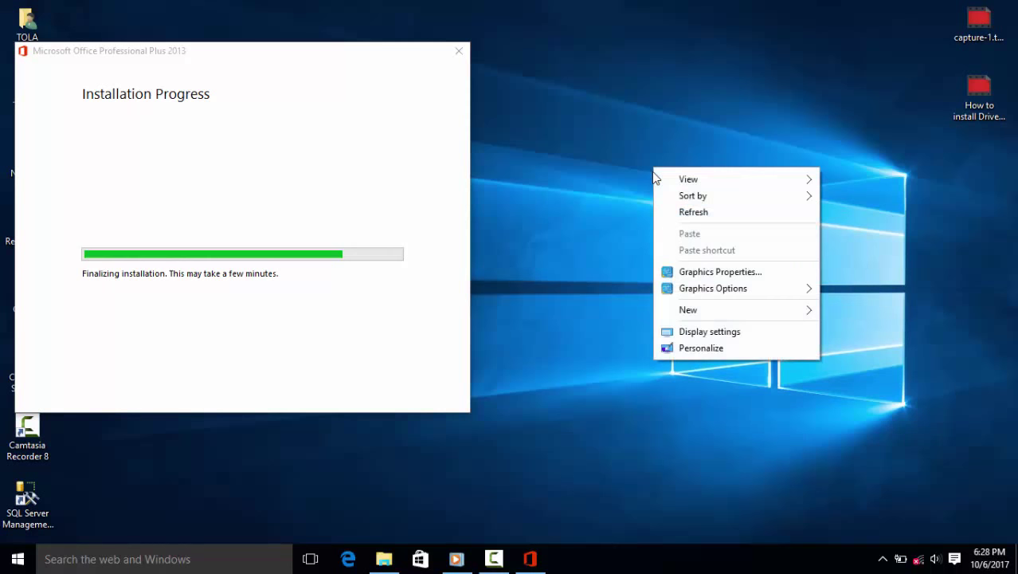
pyautogui.click(687, 214)
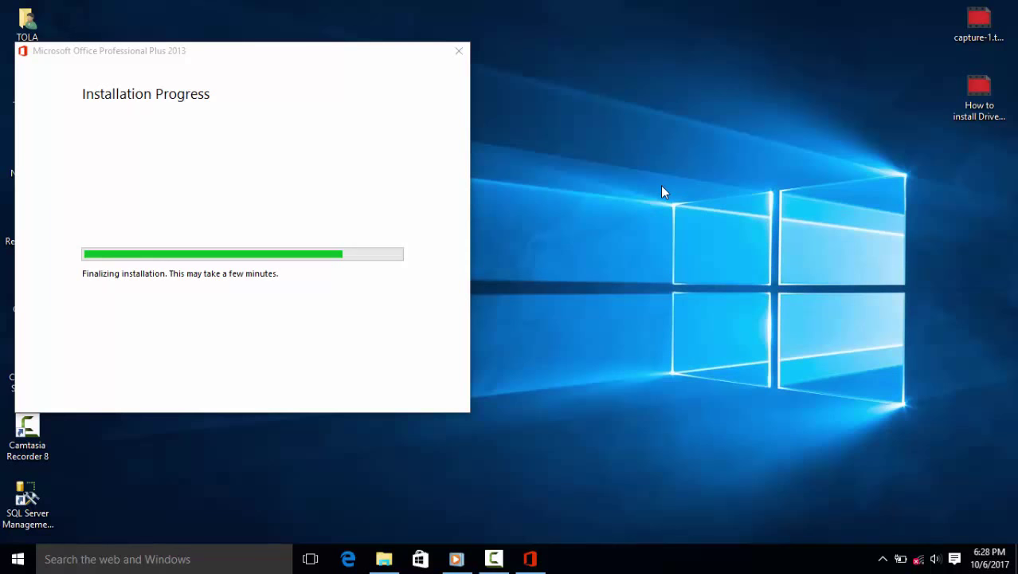
pyautogui.rightClick(654, 149)
pyautogui.click(668, 192)
pyautogui.rightClick(661, 170)
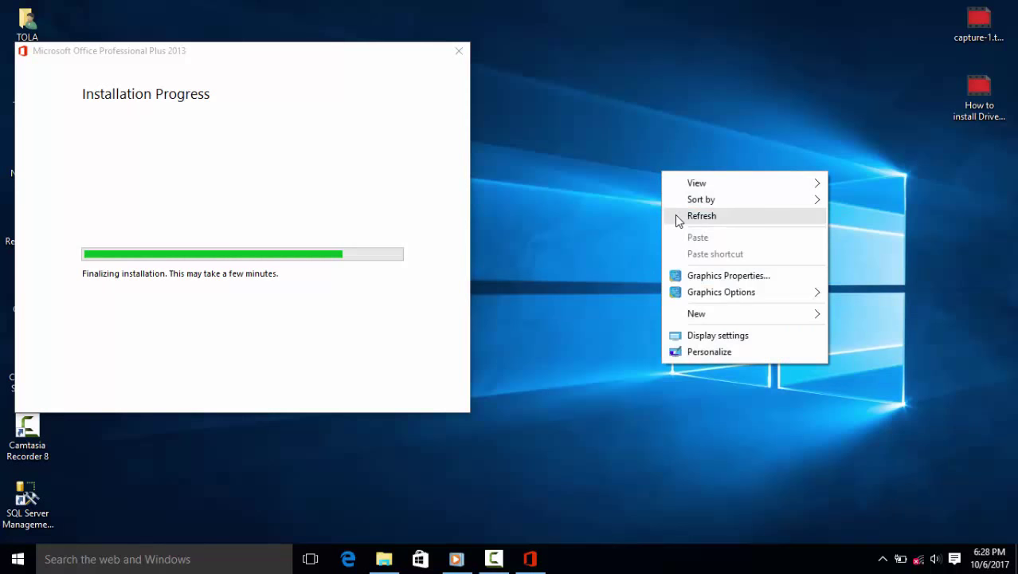
pyautogui.click(675, 211)
pyautogui.rightClick(642, 165)
pyautogui.click(667, 212)
pyautogui.rightClick(652, 181)
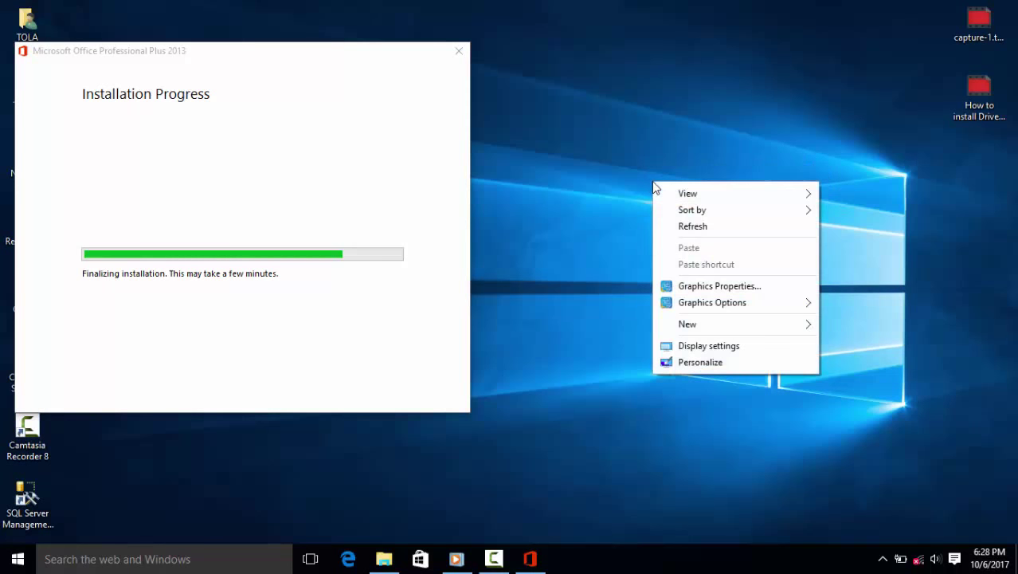
pyautogui.click(674, 225)
pyautogui.rightClick(666, 206)
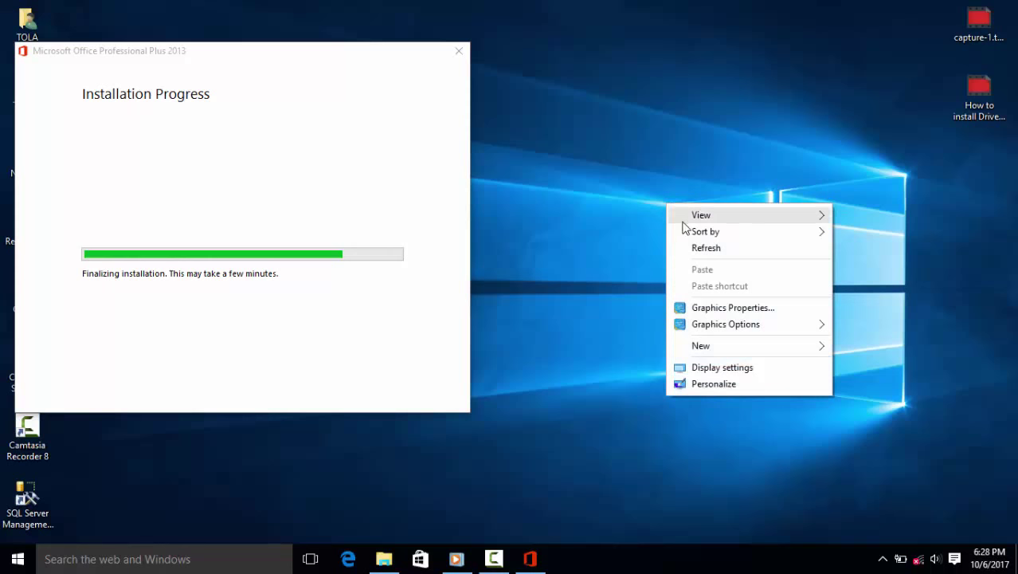
pyautogui.click(676, 246)
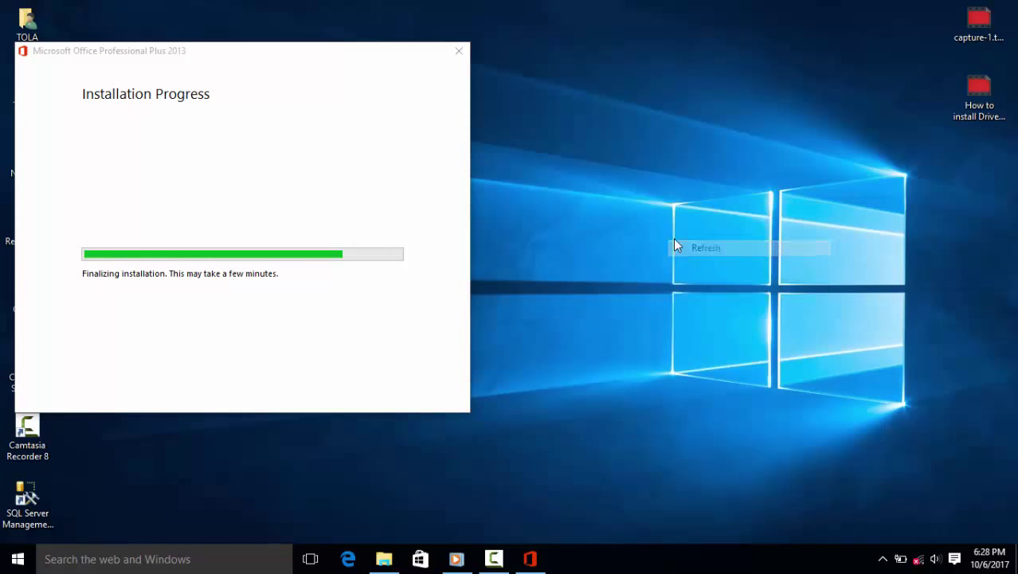
pyautogui.rightClick(680, 194)
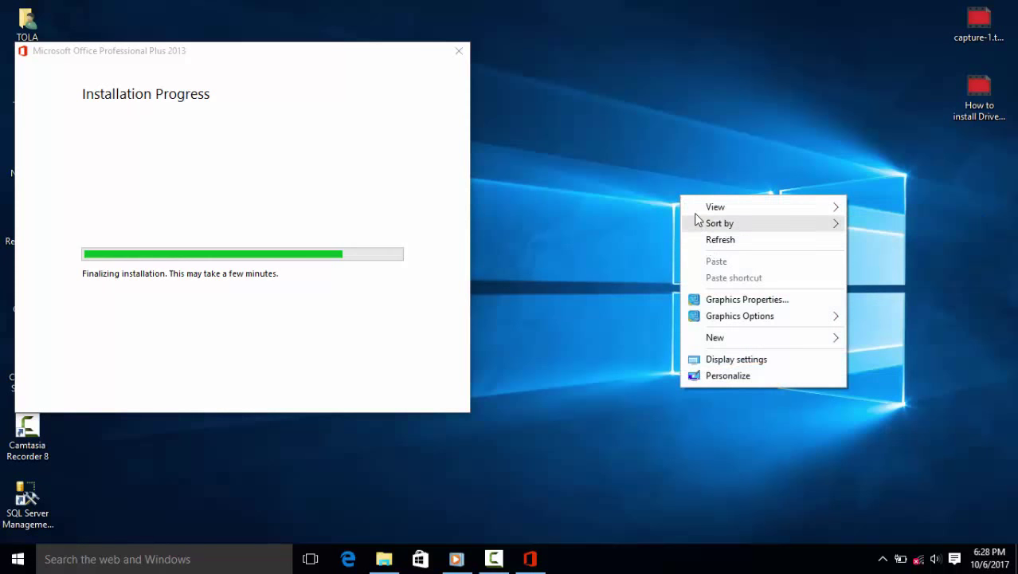
pyautogui.click(705, 239)
pyautogui.rightClick(690, 209)
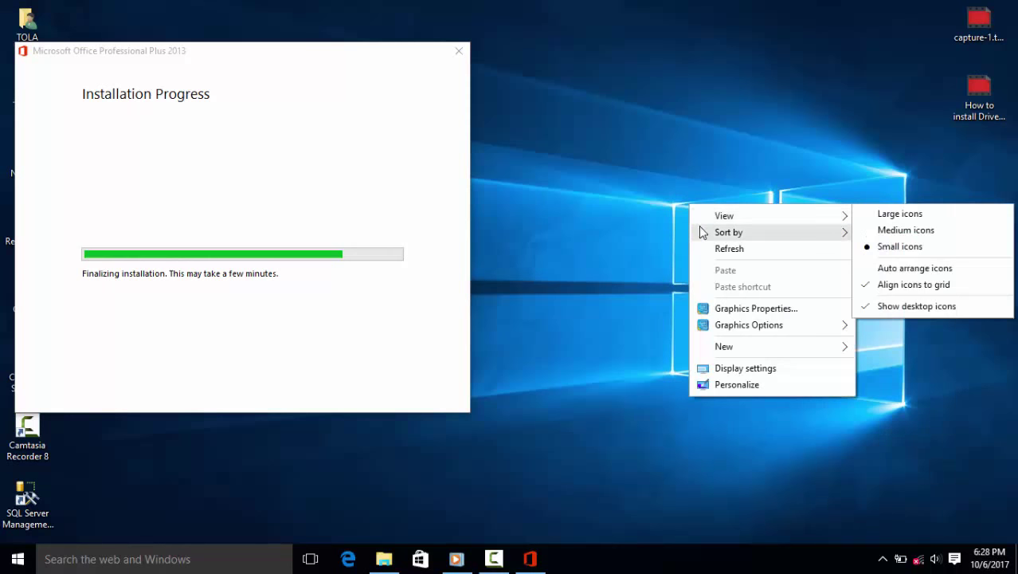
pyautogui.click(737, 252)
pyautogui.rightClick(703, 212)
pyautogui.click(718, 255)
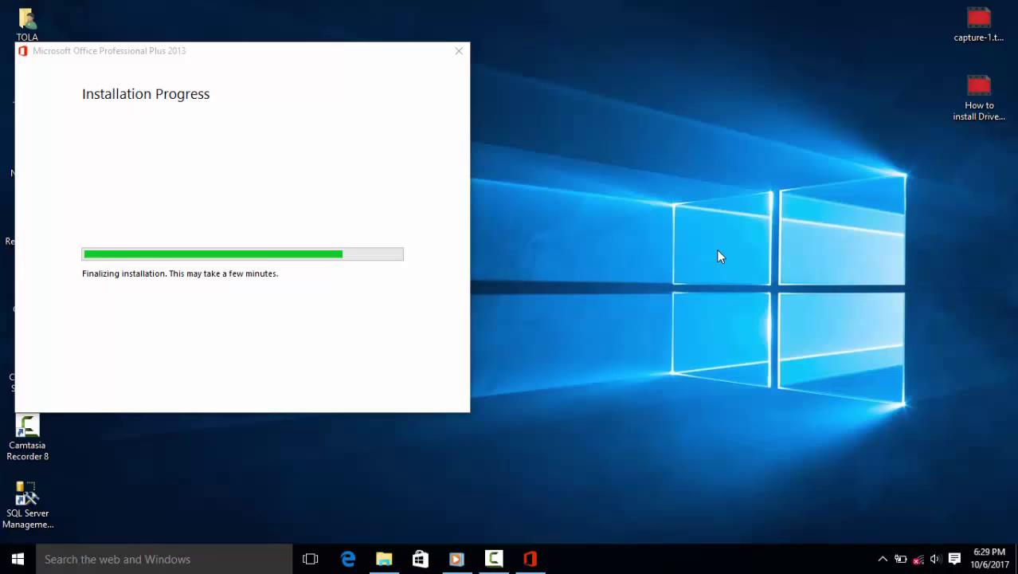
pyautogui.rightClick(570, 134)
pyautogui.click(585, 170)
pyautogui.rightClick(583, 168)
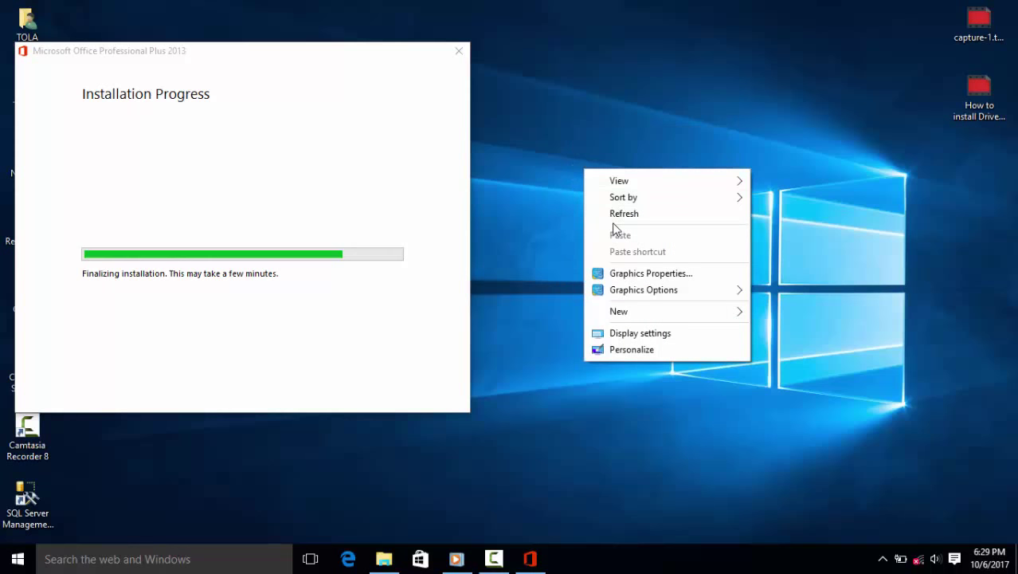
pyautogui.click(610, 212)
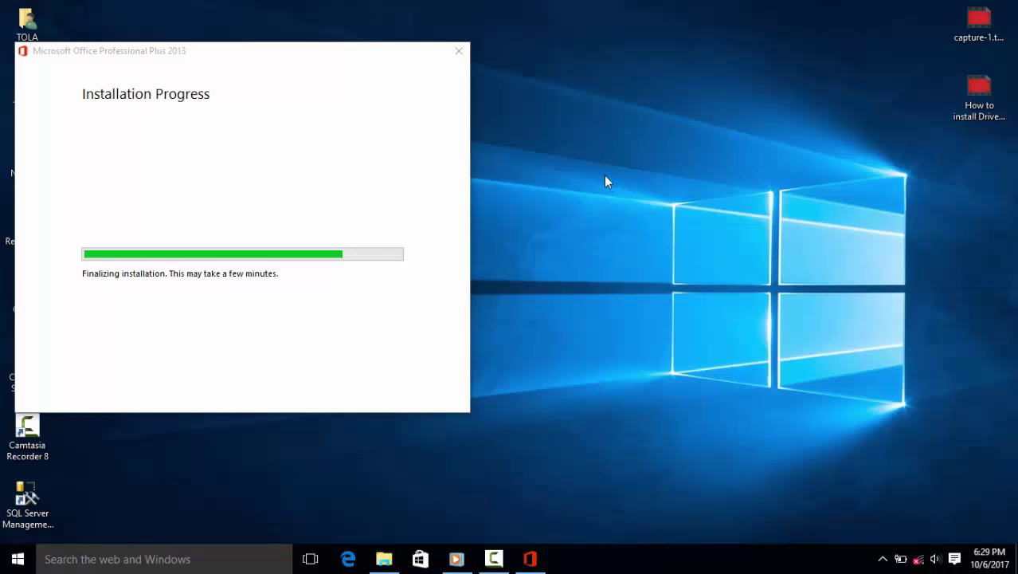
pyautogui.rightClick(604, 177)
pyautogui.click(629, 221)
pyautogui.rightClick(612, 201)
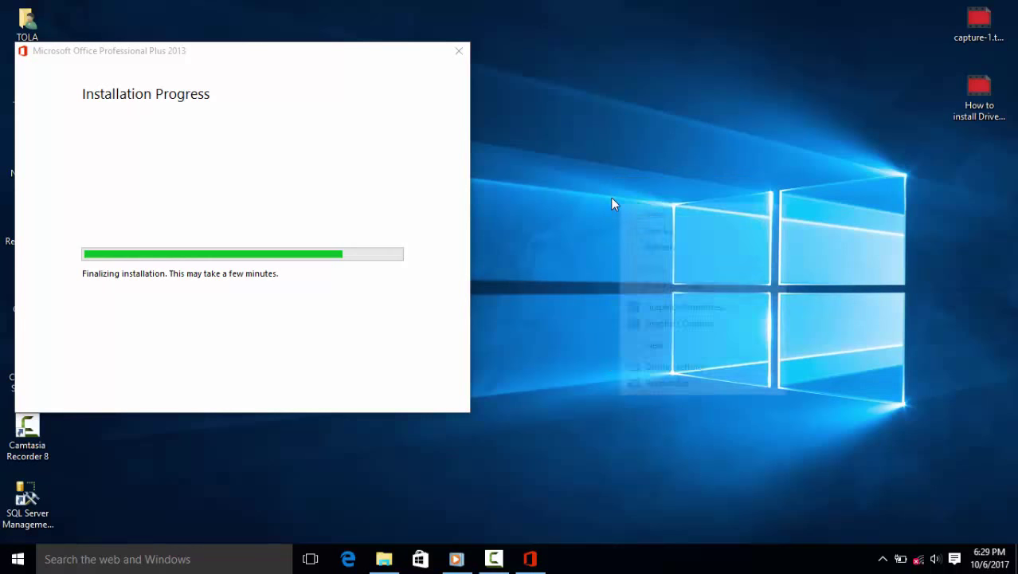
pyautogui.click(639, 246)
pyautogui.rightClick(621, 209)
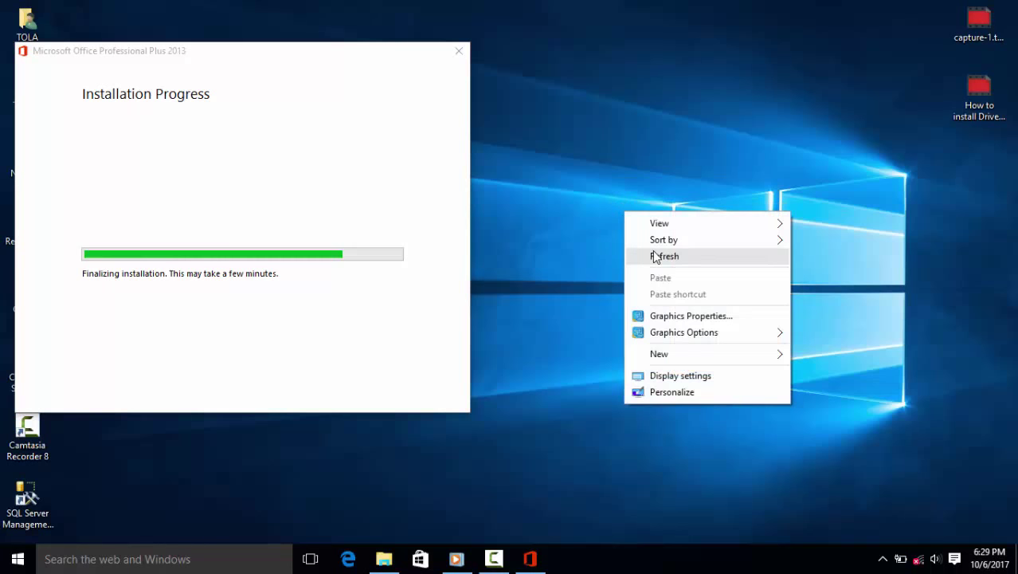
pyautogui.click(655, 256)
pyautogui.rightClick(628, 210)
pyautogui.click(654, 261)
pyautogui.rightClick(631, 207)
pyautogui.click(653, 255)
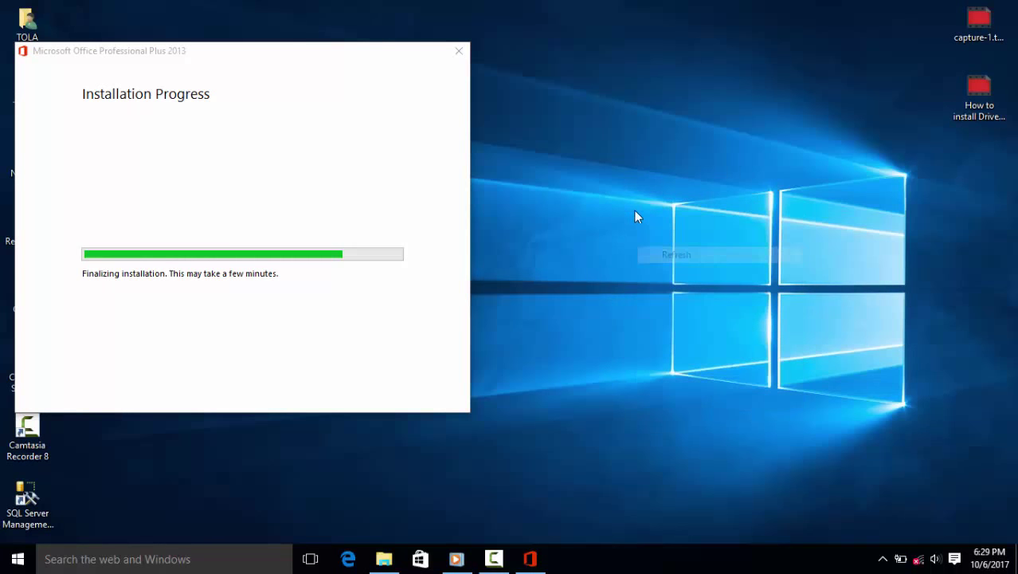
pyautogui.rightClick(634, 211)
pyautogui.click(649, 253)
pyautogui.rightClick(626, 220)
pyautogui.click(643, 263)
pyautogui.rightClick(635, 246)
pyautogui.click(638, 287)
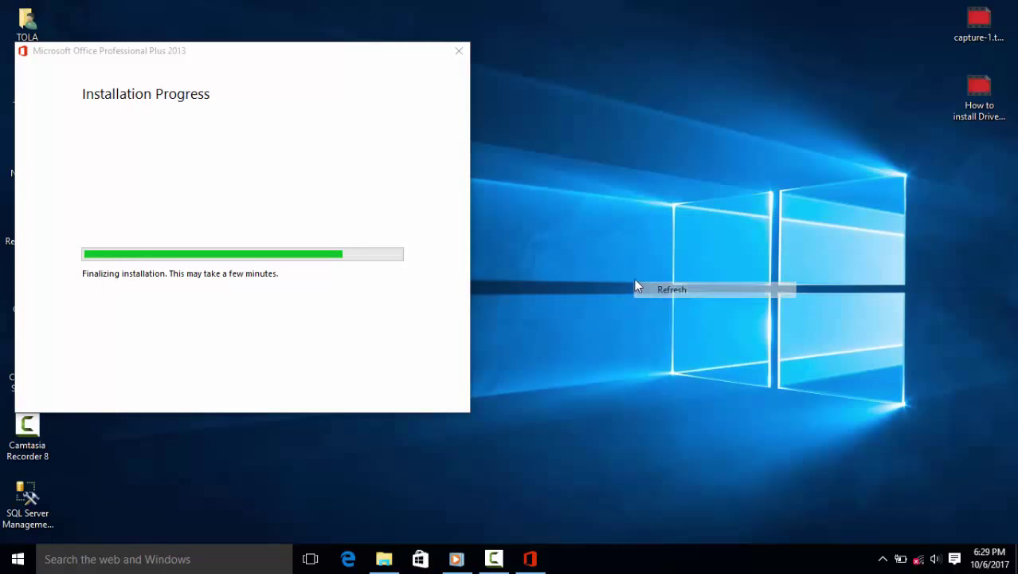
pyautogui.rightClick(612, 169)
pyautogui.click(632, 215)
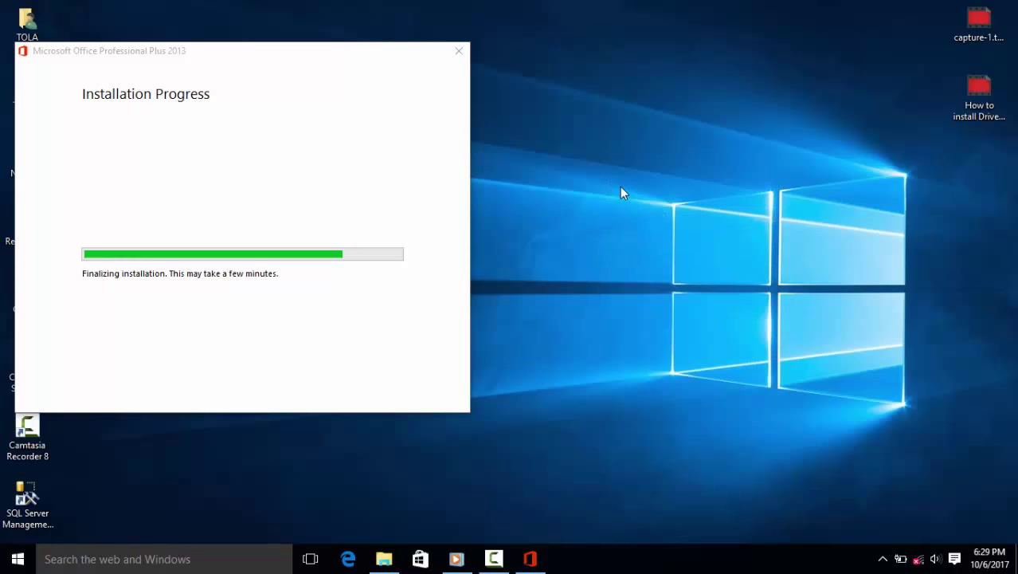
pyautogui.rightClick(620, 187)
pyautogui.click(644, 230)
pyautogui.rightClick(621, 198)
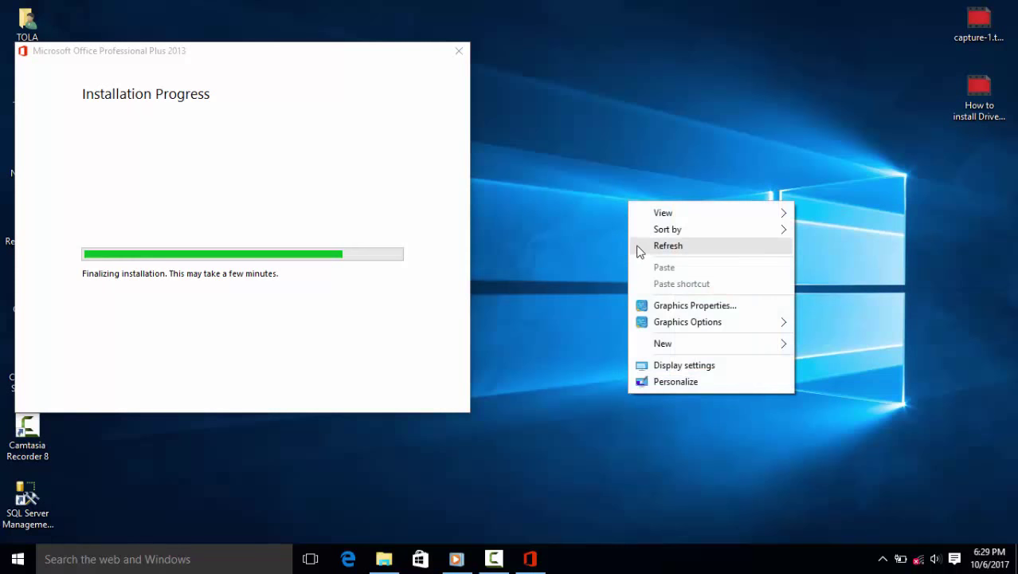
pyautogui.click(642, 247)
pyautogui.rightClick(615, 189)
pyautogui.click(619, 232)
pyautogui.rightClick(593, 183)
pyautogui.click(604, 224)
pyautogui.rightClick(592, 197)
pyautogui.click(608, 241)
pyautogui.rightClick(598, 214)
pyautogui.click(616, 259)
pyautogui.rightClick(599, 198)
pyautogui.click(612, 239)
pyautogui.rightClick(598, 197)
pyautogui.click(623, 236)
pyautogui.rightClick(621, 227)
pyautogui.click(632, 273)
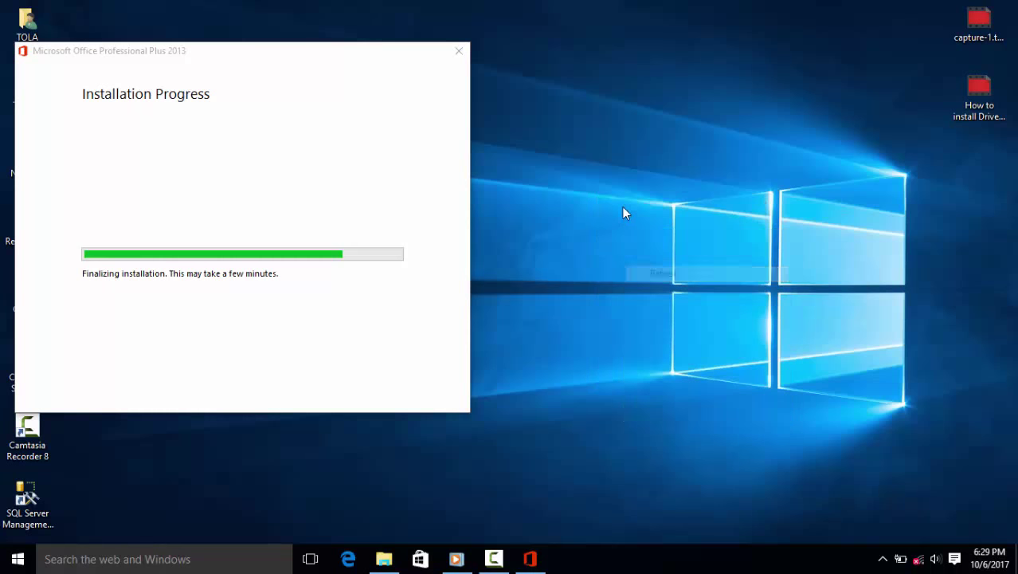
pyautogui.rightClick(622, 206)
pyautogui.click(637, 252)
pyautogui.rightClick(612, 208)
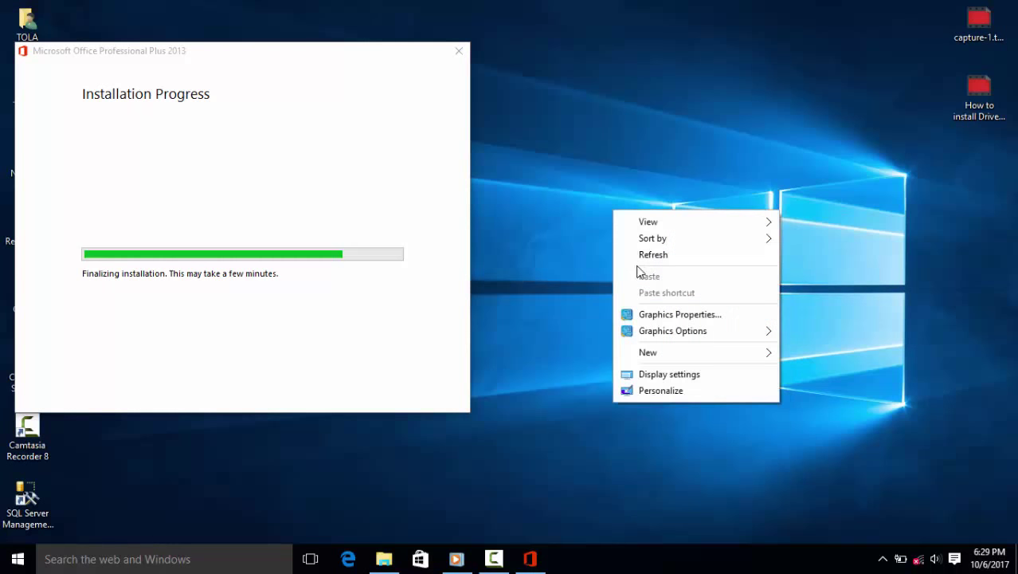
pyautogui.click(631, 253)
pyautogui.rightClick(620, 216)
pyautogui.click(637, 266)
pyautogui.rightClick(609, 204)
pyautogui.click(630, 249)
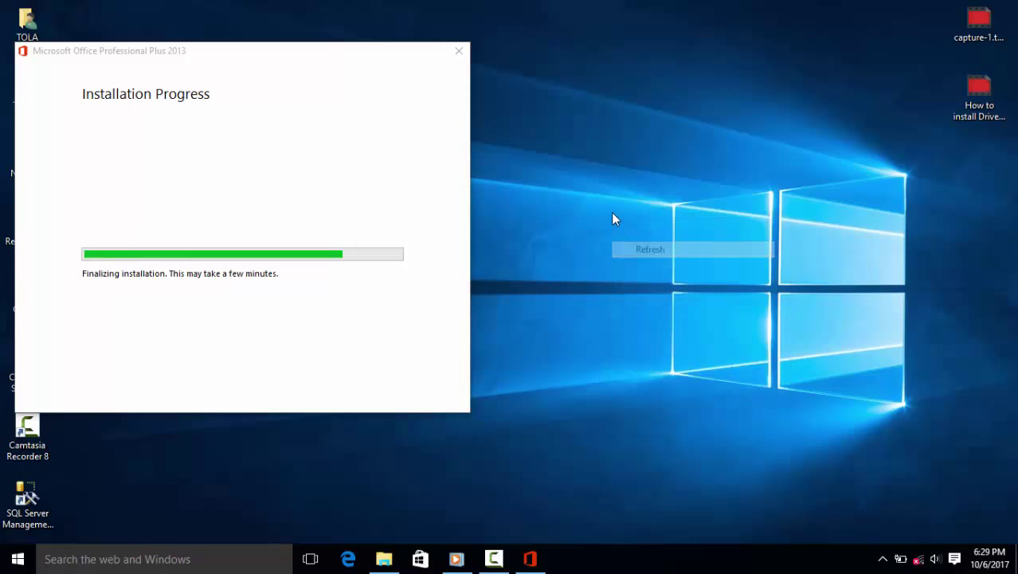
pyautogui.rightClick(611, 212)
pyautogui.click(637, 263)
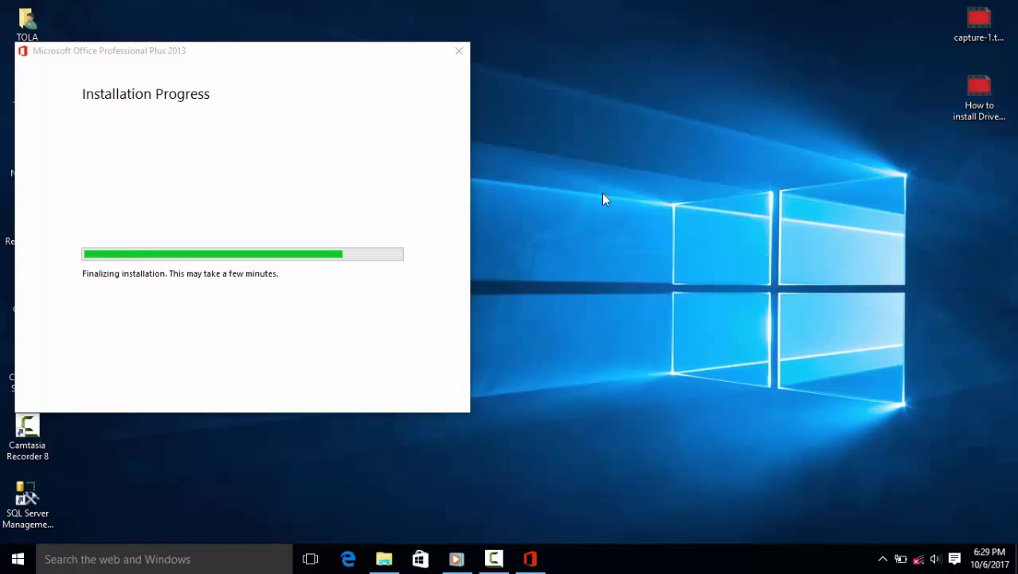
pyautogui.rightClick(600, 193)
pyautogui.click(628, 235)
pyautogui.rightClick(630, 193)
pyautogui.click(644, 236)
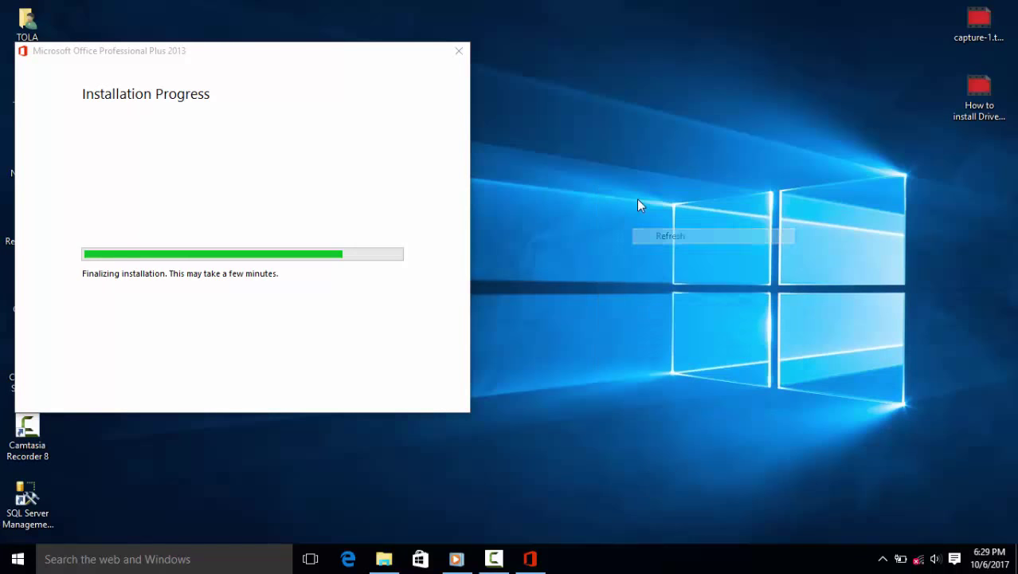
pyautogui.rightClick(639, 201)
pyautogui.click(649, 243)
pyautogui.rightClick(622, 205)
pyautogui.click(637, 250)
pyautogui.rightClick(625, 211)
pyautogui.click(646, 255)
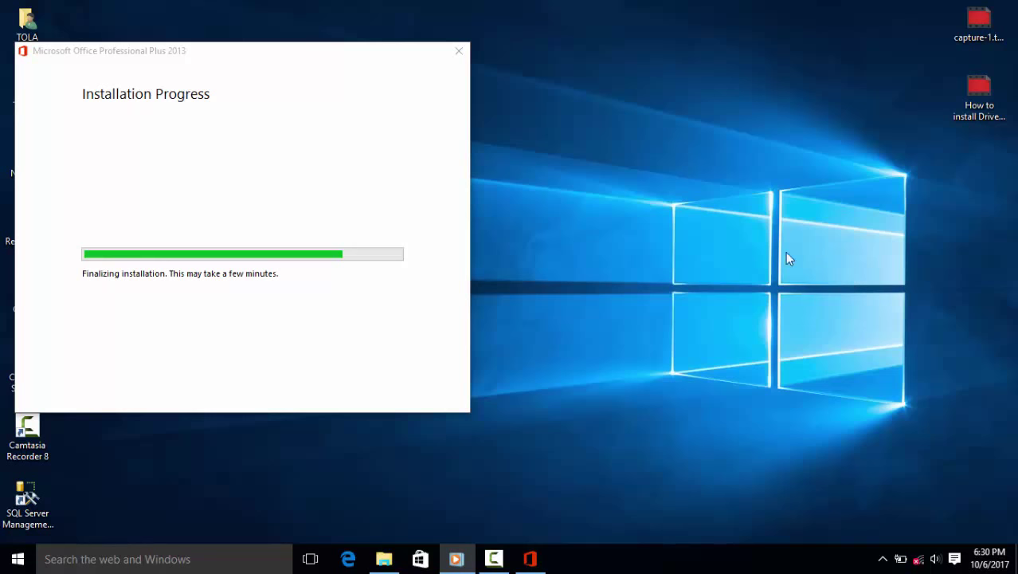
pyautogui.rightClick(710, 182)
pyautogui.click(727, 229)
pyautogui.rightClick(676, 186)
pyautogui.click(691, 230)
pyautogui.rightClick(665, 177)
pyautogui.click(676, 224)
pyautogui.rightClick(666, 191)
pyautogui.click(692, 234)
pyautogui.rightClick(667, 168)
pyautogui.click(684, 213)
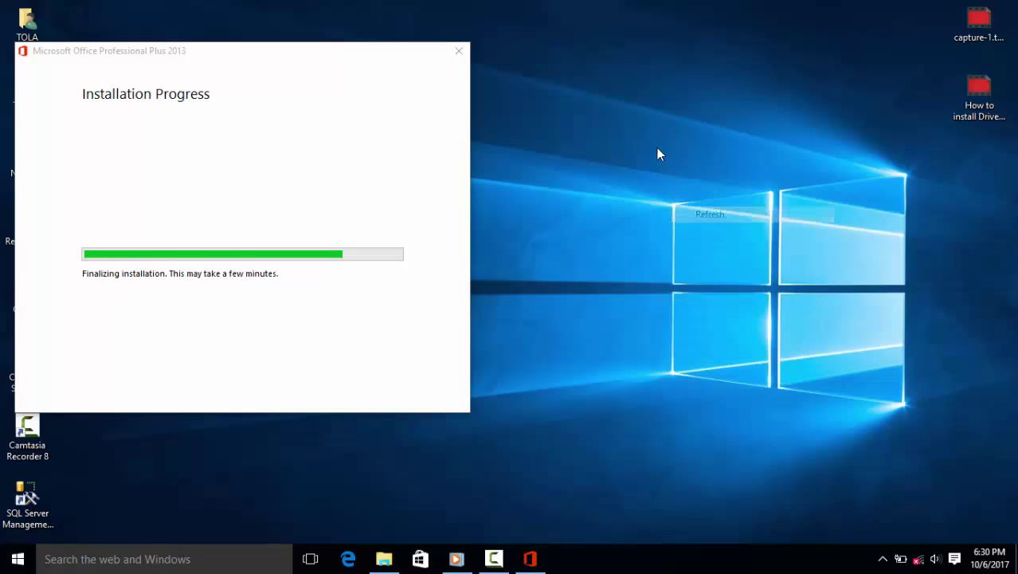
pyautogui.rightClick(656, 147)
pyautogui.click(687, 191)
pyautogui.rightClick(652, 162)
pyautogui.click(674, 206)
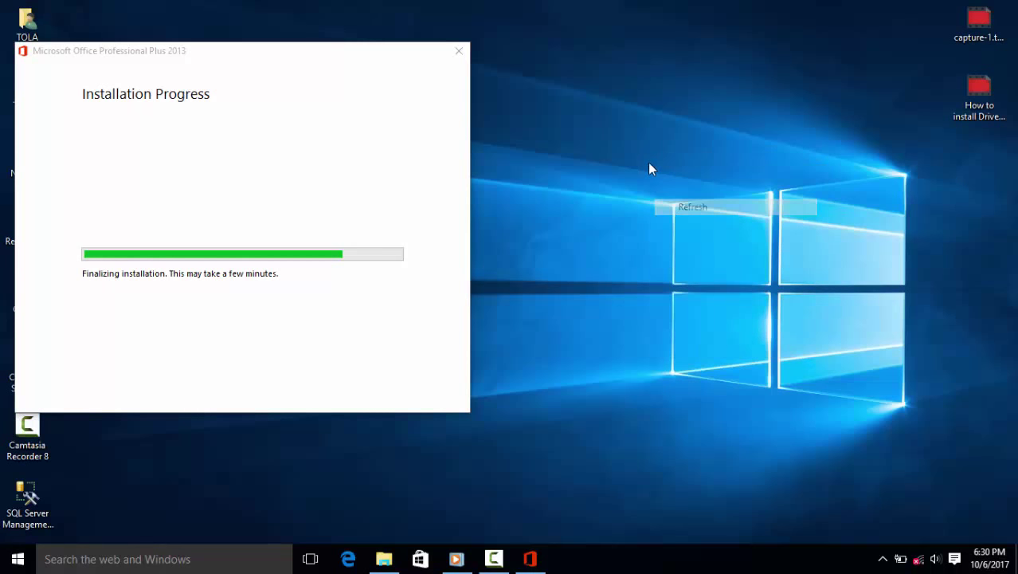
pyautogui.rightClick(649, 163)
pyautogui.click(668, 207)
pyautogui.rightClick(653, 176)
pyautogui.click(689, 220)
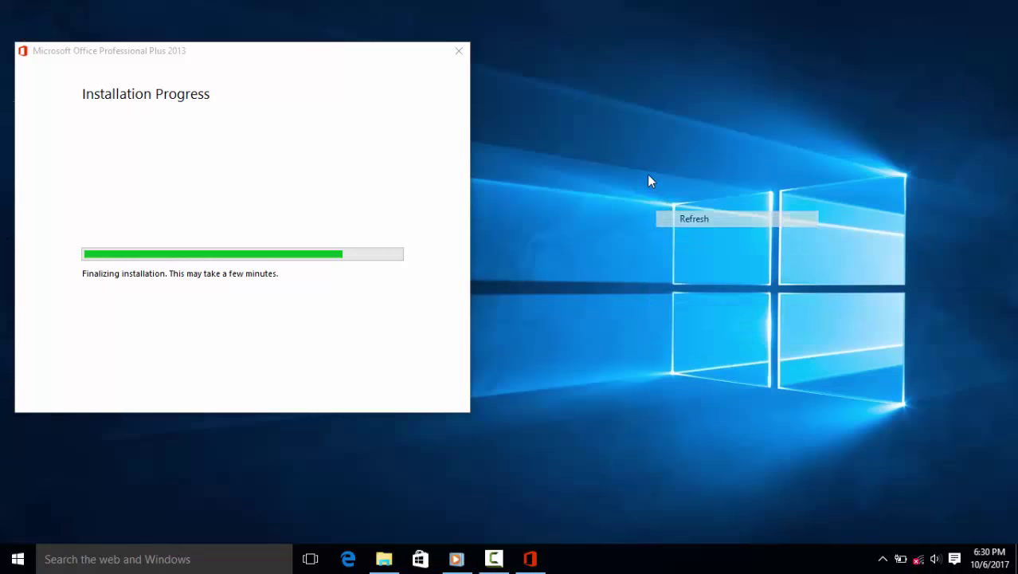
pyautogui.rightClick(648, 177)
pyautogui.click(675, 219)
pyautogui.rightClick(665, 192)
pyautogui.click(681, 233)
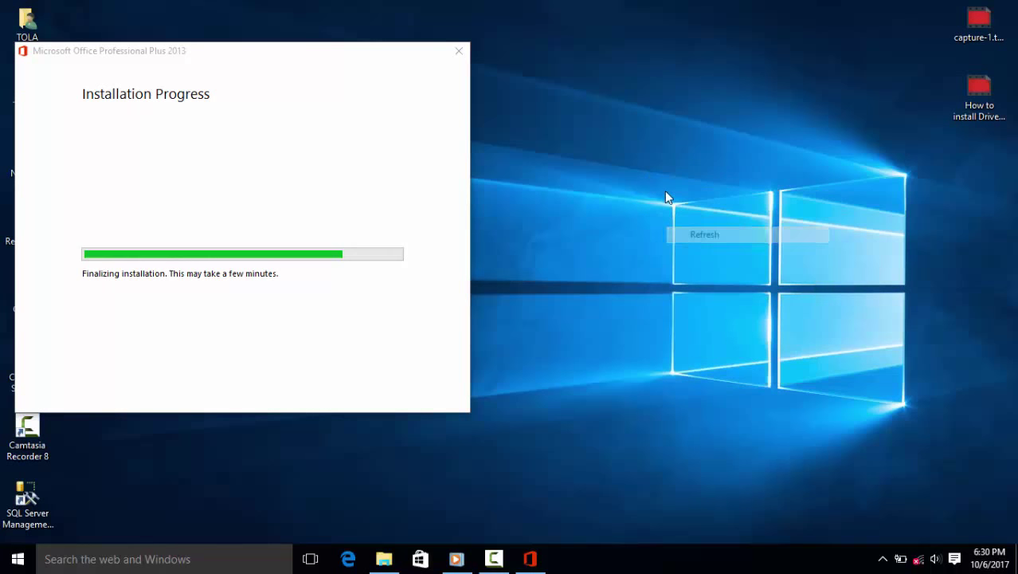
pyautogui.rightClick(666, 192)
pyautogui.click(689, 232)
pyautogui.rightClick(674, 194)
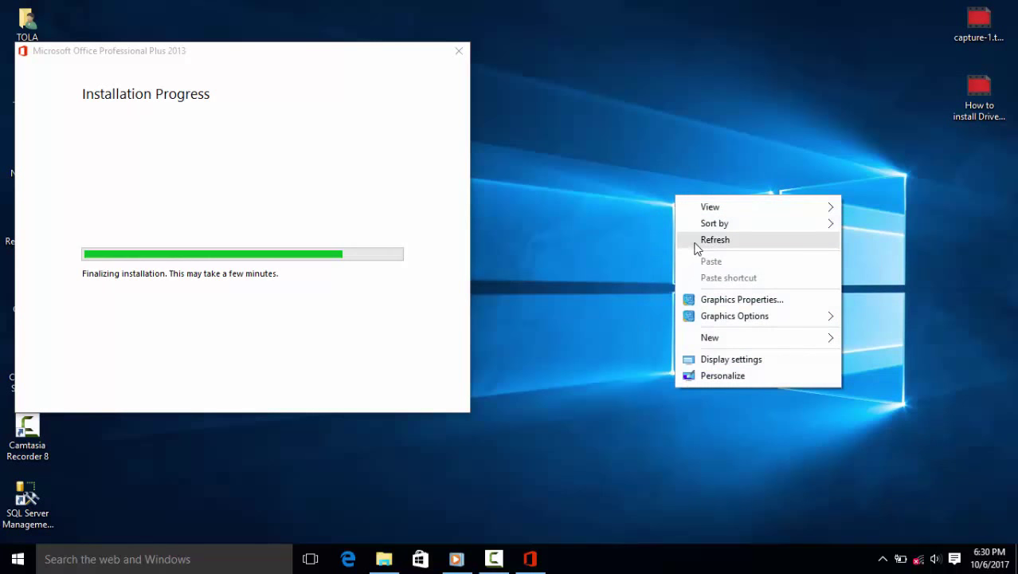
pyautogui.click(695, 243)
pyautogui.rightClick(674, 195)
pyautogui.click(688, 240)
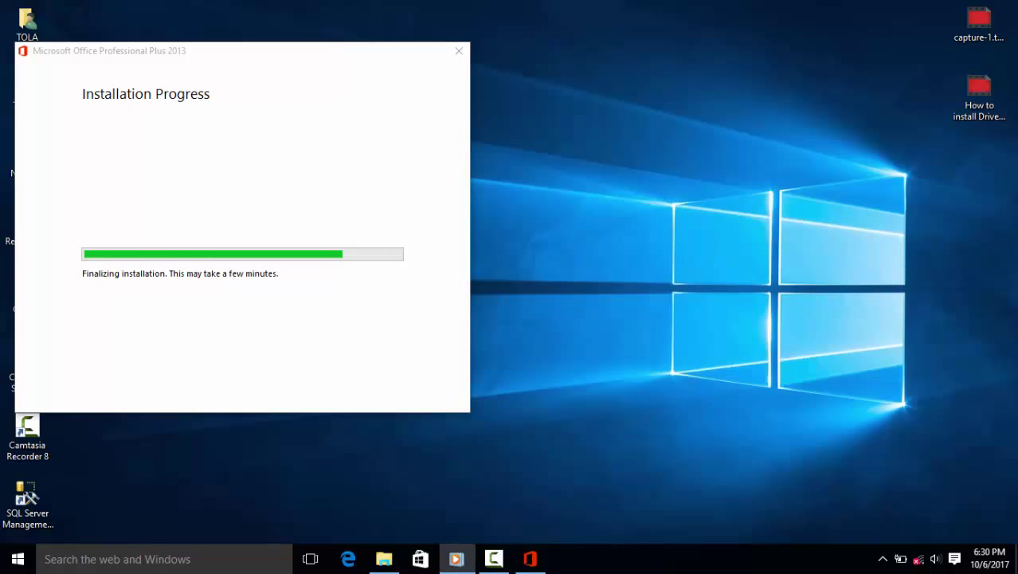
pyautogui.rightClick(728, 175)
pyautogui.click(763, 221)
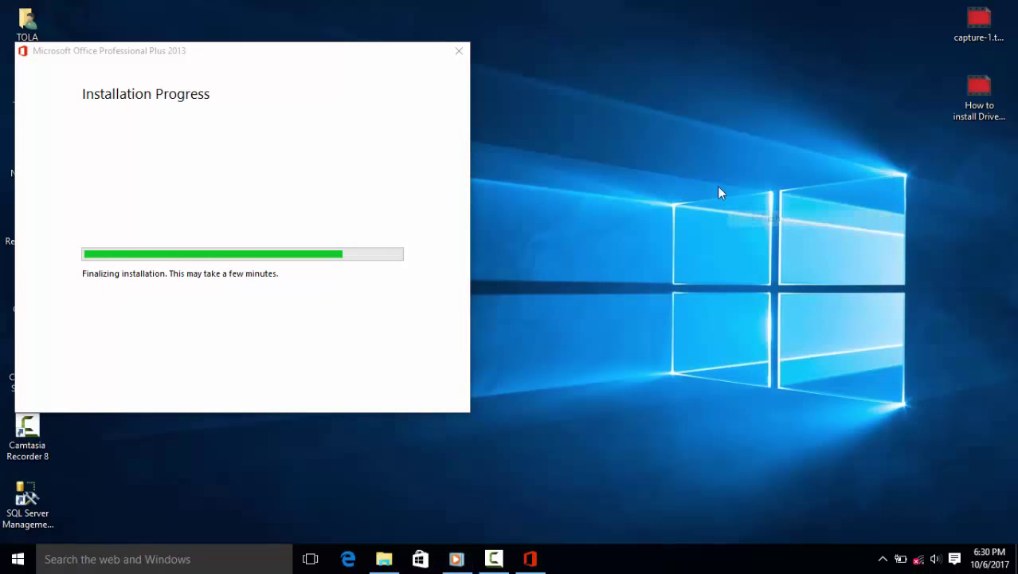
pyautogui.rightClick(722, 153)
pyautogui.click(747, 197)
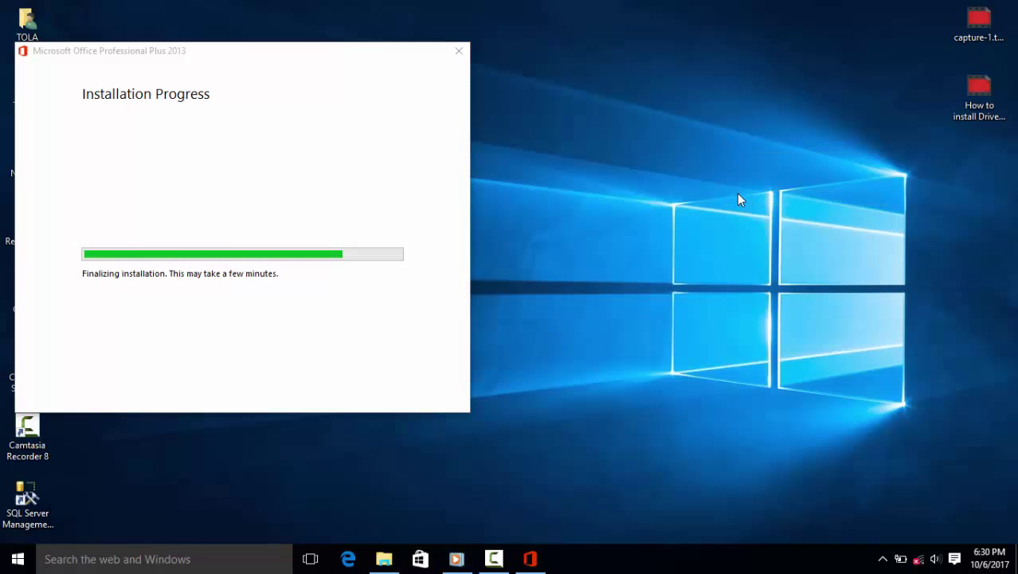
pyautogui.rightClick(738, 194)
pyautogui.click(755, 238)
pyautogui.rightClick(603, 209)
pyautogui.click(610, 253)
pyautogui.rightClick(563, 163)
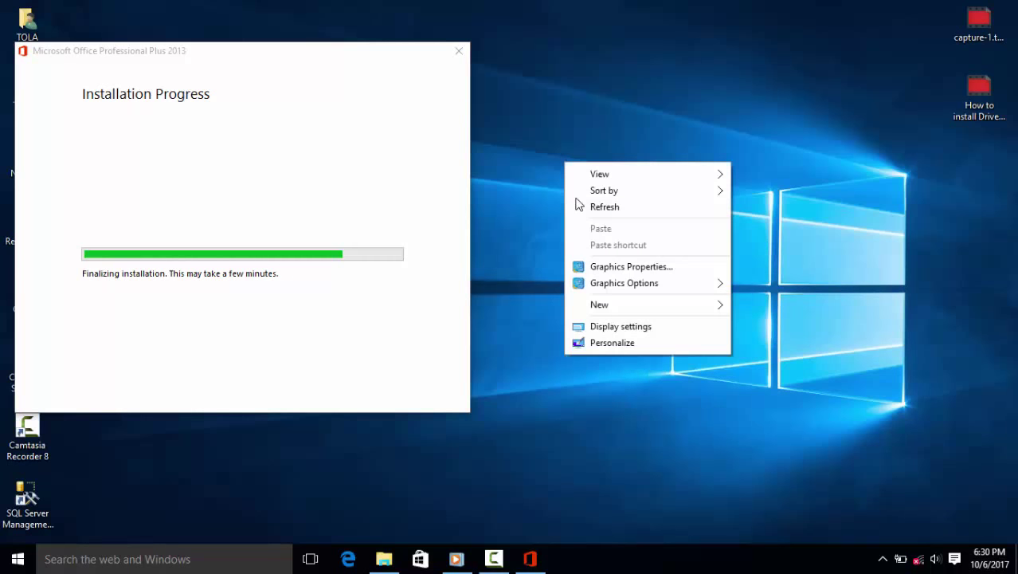
pyautogui.click(576, 204)
pyautogui.rightClick(576, 185)
pyautogui.click(597, 233)
pyautogui.rightClick(584, 189)
pyautogui.click(600, 236)
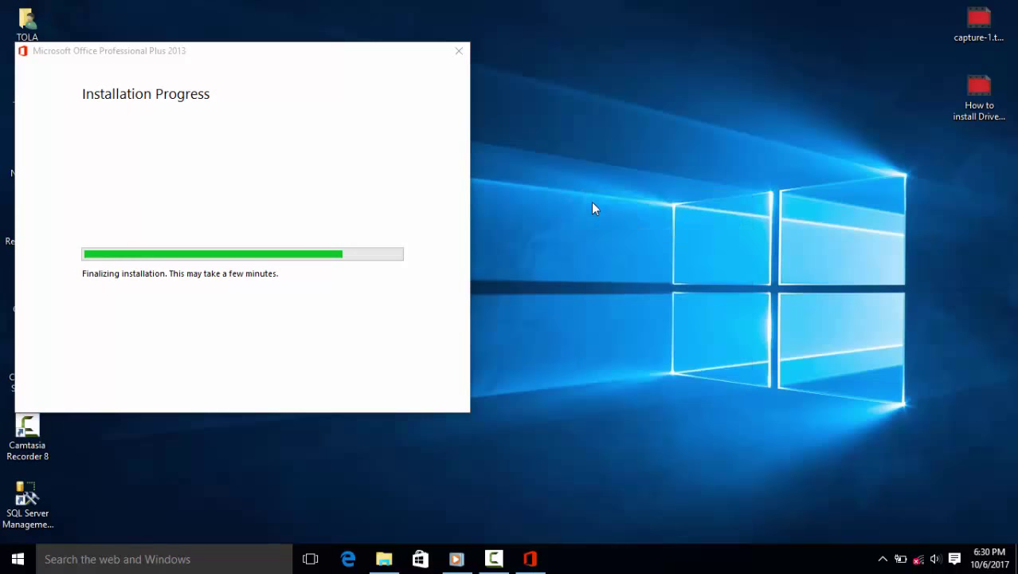
pyautogui.rightClick(592, 205)
pyautogui.click(664, 251)
pyautogui.rightClick(630, 205)
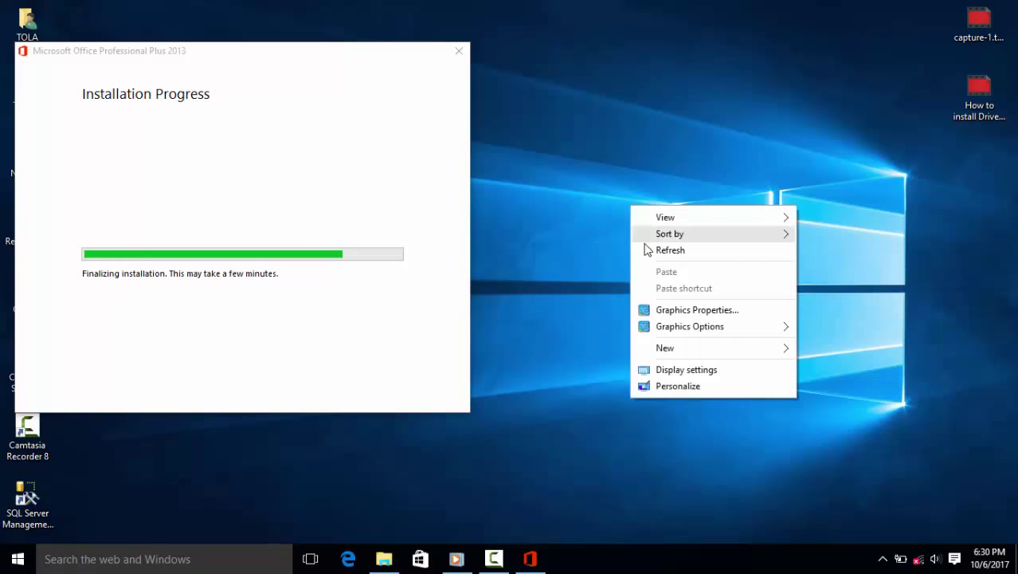
pyautogui.click(646, 250)
pyautogui.rightClick(635, 218)
pyautogui.click(652, 264)
pyautogui.rightClick(634, 238)
pyautogui.click(644, 281)
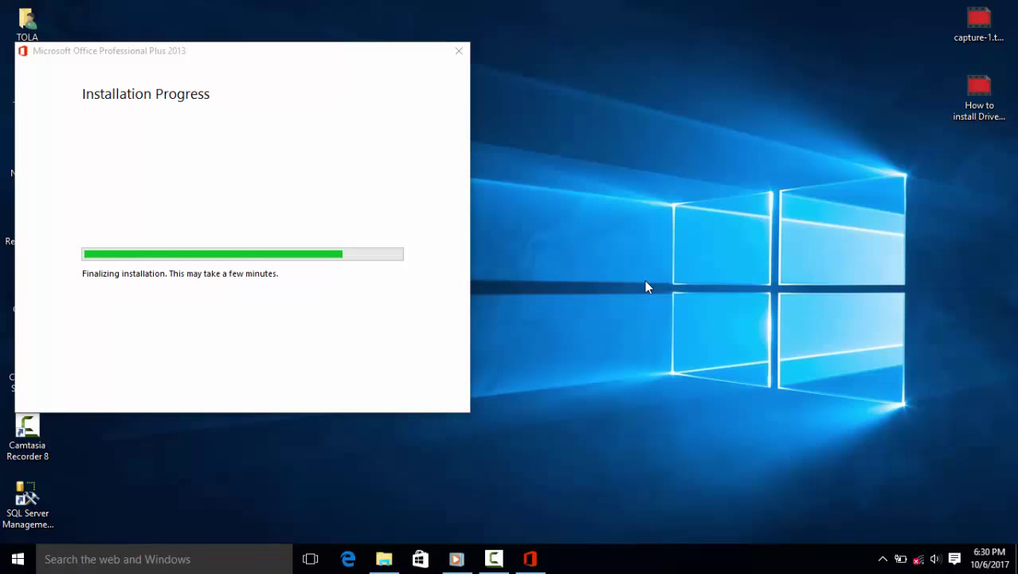
pyautogui.rightClick(781, 188)
pyautogui.click(808, 229)
pyautogui.rightClick(672, 195)
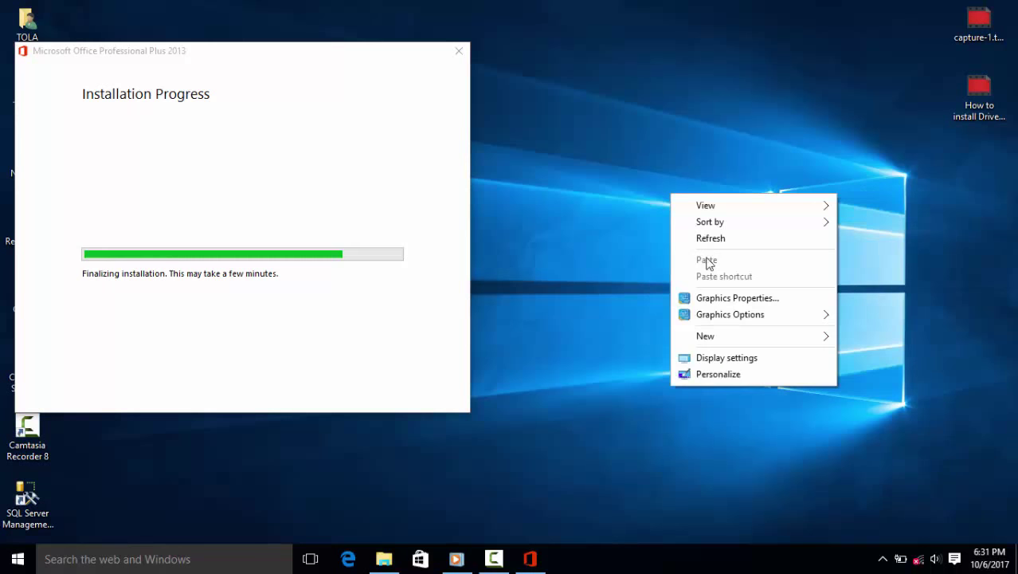
pyautogui.click(702, 239)
pyautogui.rightClick(630, 181)
pyautogui.click(655, 225)
pyautogui.rightClick(608, 169)
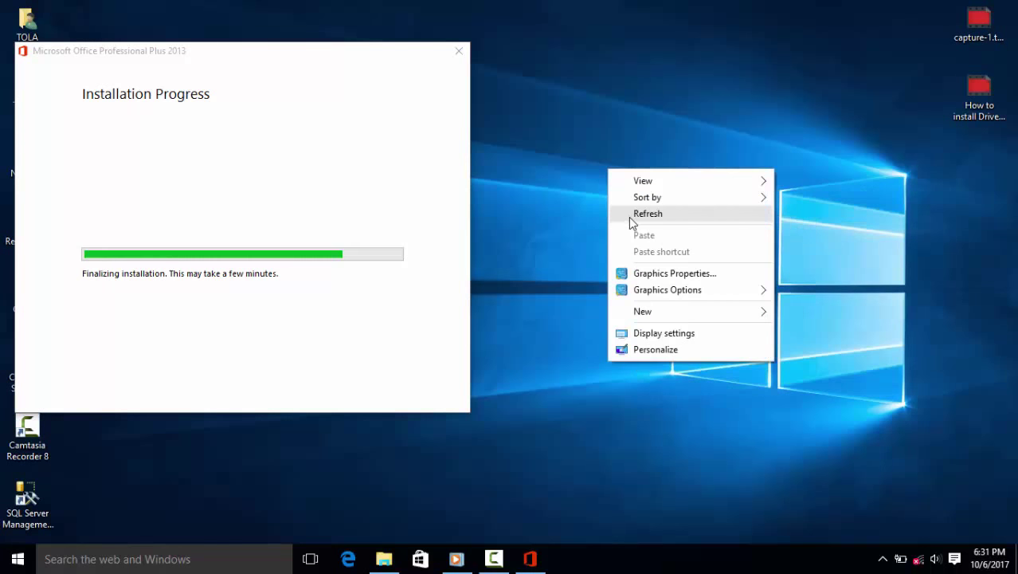
pyautogui.click(630, 221)
pyautogui.rightClick(617, 177)
pyautogui.click(632, 223)
pyautogui.rightClick(618, 176)
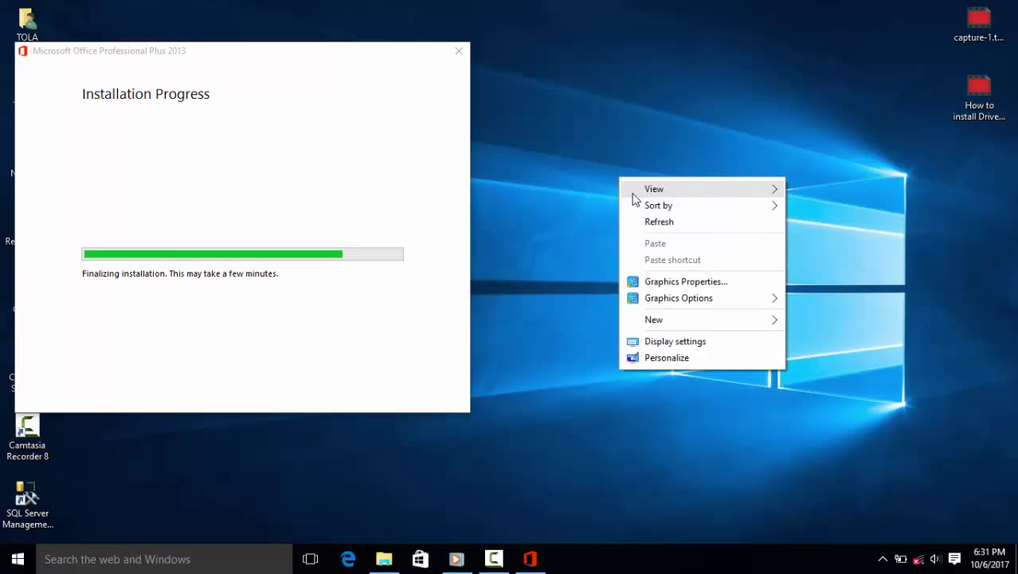
pyautogui.click(658, 223)
pyautogui.rightClick(625, 181)
pyautogui.click(639, 227)
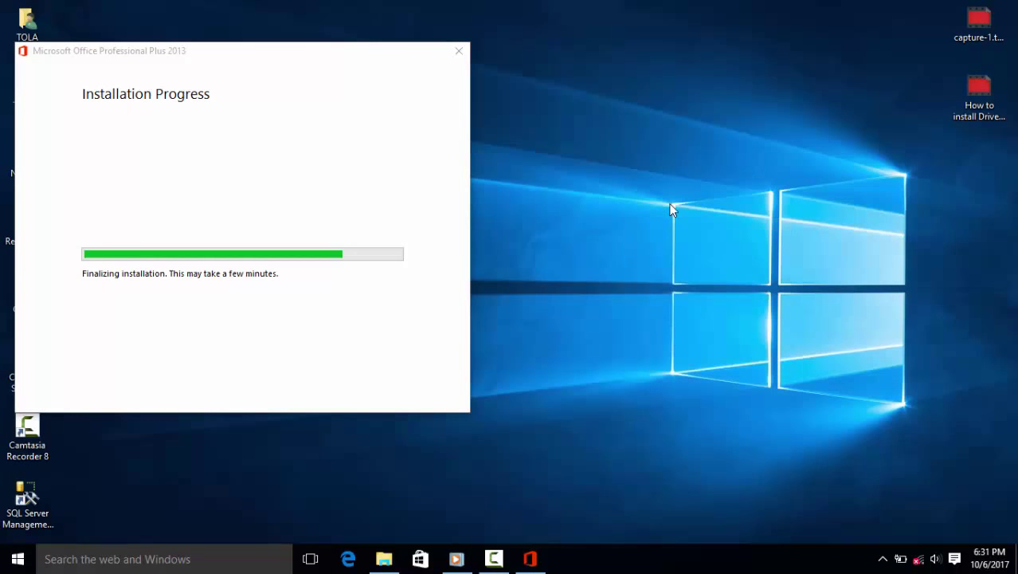
pyautogui.rightClick(671, 204)
pyautogui.click(691, 249)
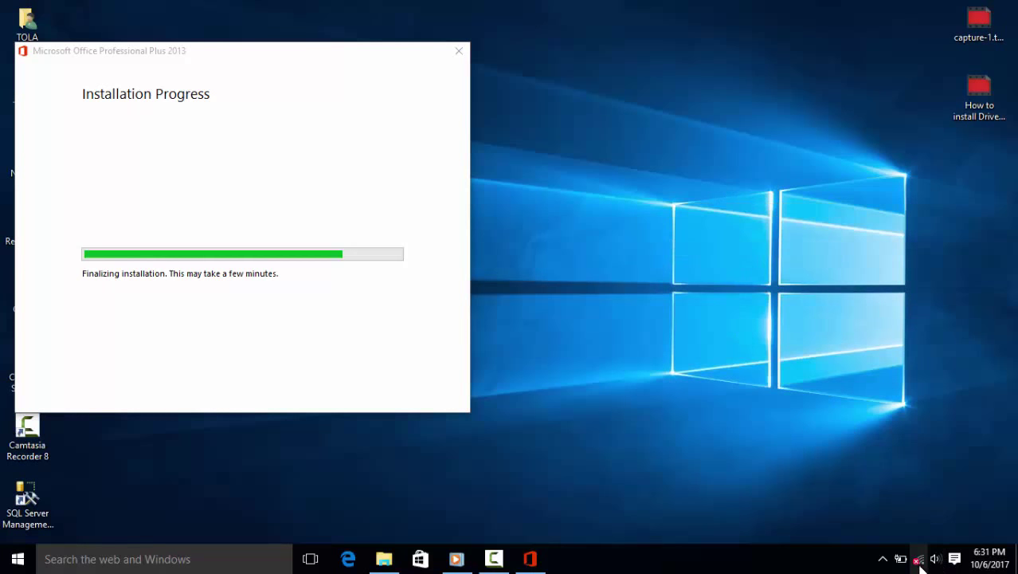
pyautogui.rightClick(752, 326)
pyautogui.click(792, 366)
pyautogui.rightClick(705, 254)
pyautogui.click(725, 300)
pyautogui.rightClick(689, 230)
pyautogui.click(698, 274)
pyautogui.rightClick(675, 234)
pyautogui.click(685, 278)
pyautogui.rightClick(650, 228)
pyautogui.click(660, 270)
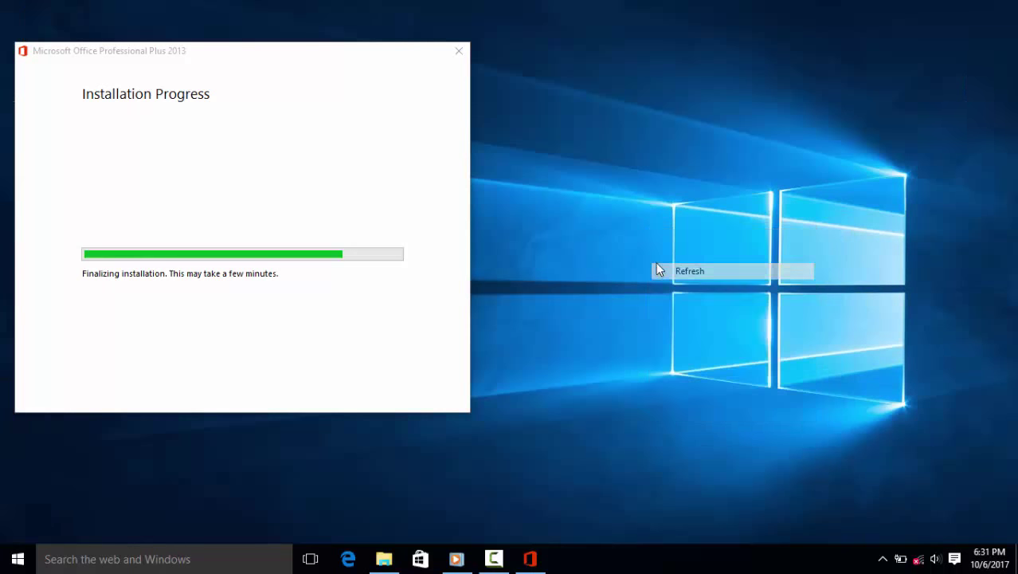
pyautogui.rightClick(615, 208)
pyautogui.click(627, 247)
pyautogui.rightClick(617, 171)
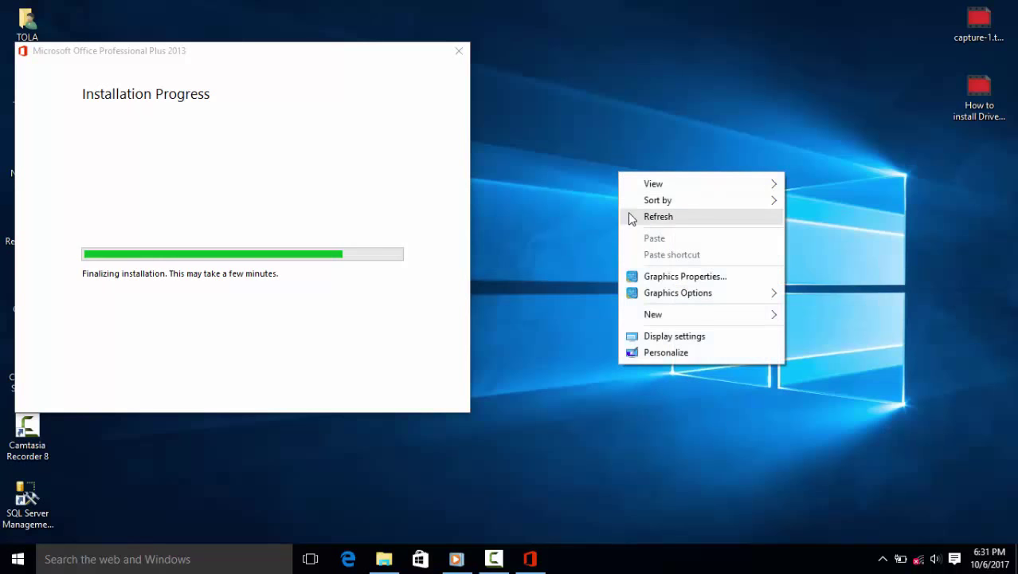
pyautogui.click(628, 217)
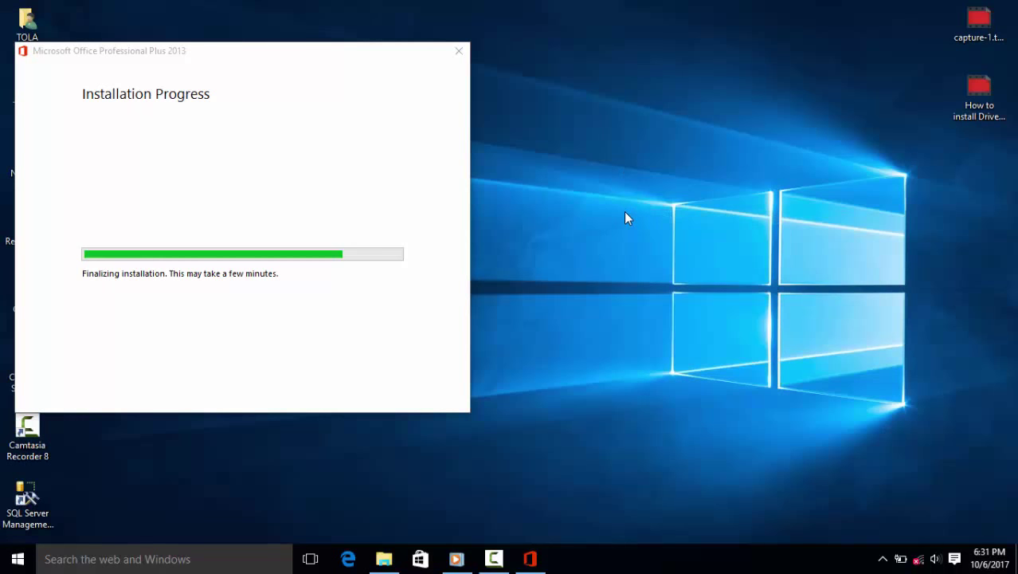
pyautogui.rightClick(625, 213)
pyautogui.click(659, 259)
pyautogui.rightClick(645, 219)
pyautogui.click(671, 264)
pyautogui.rightClick(635, 185)
pyautogui.click(660, 229)
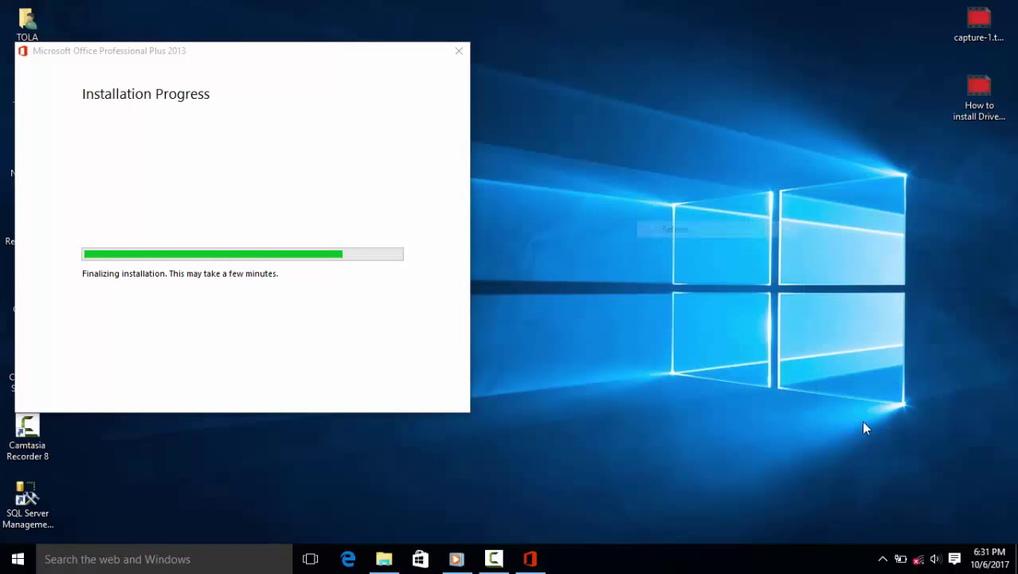
pyautogui.click(884, 560)
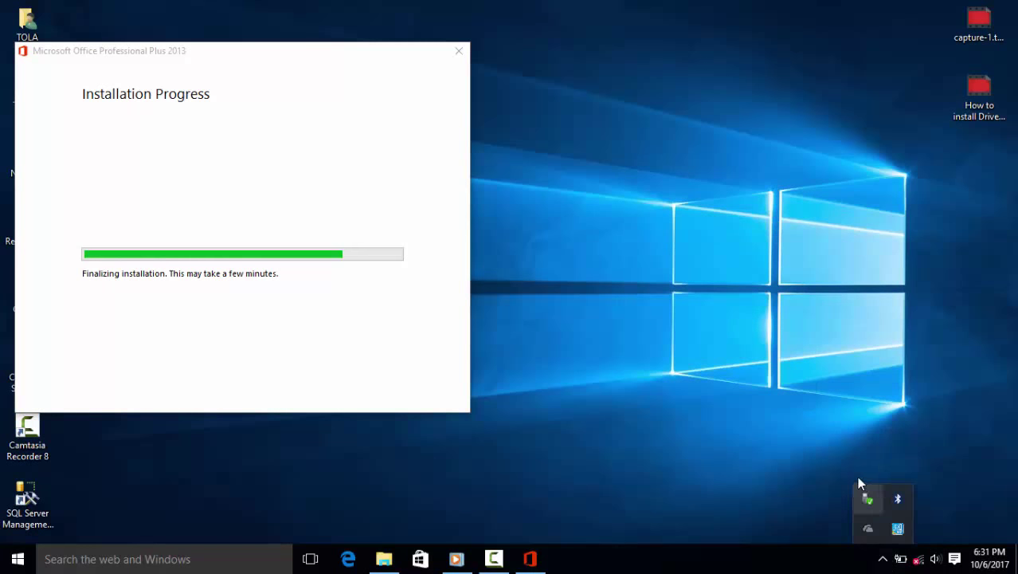
pyautogui.rightClick(868, 528)
pyautogui.click(872, 515)
pyautogui.click(529, 291)
pyautogui.rightClick(783, 192)
pyautogui.click(804, 240)
pyautogui.click(885, 558)
pyautogui.rightClick(765, 285)
pyautogui.click(805, 330)
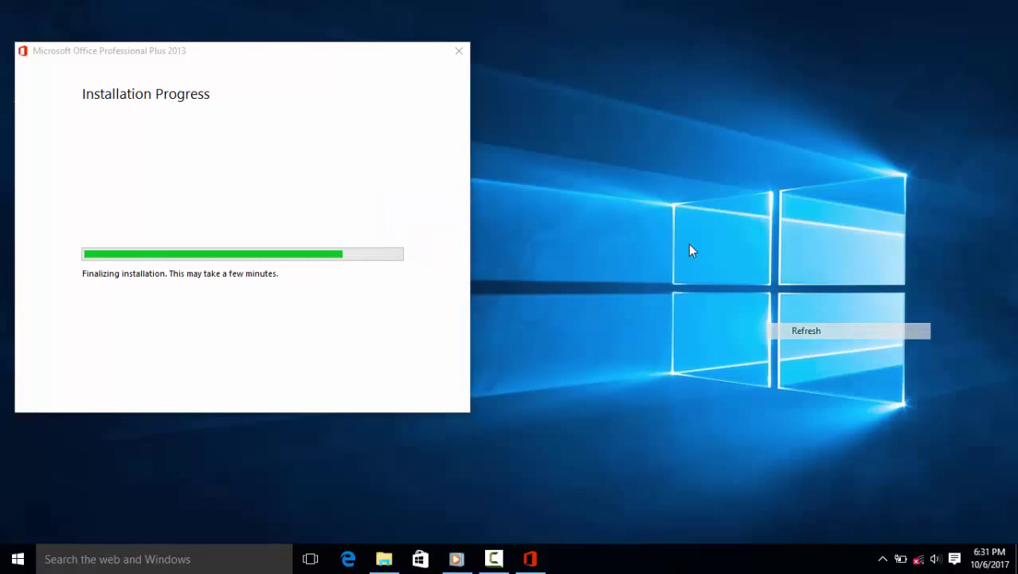
pyautogui.rightClick(694, 252)
pyautogui.click(717, 286)
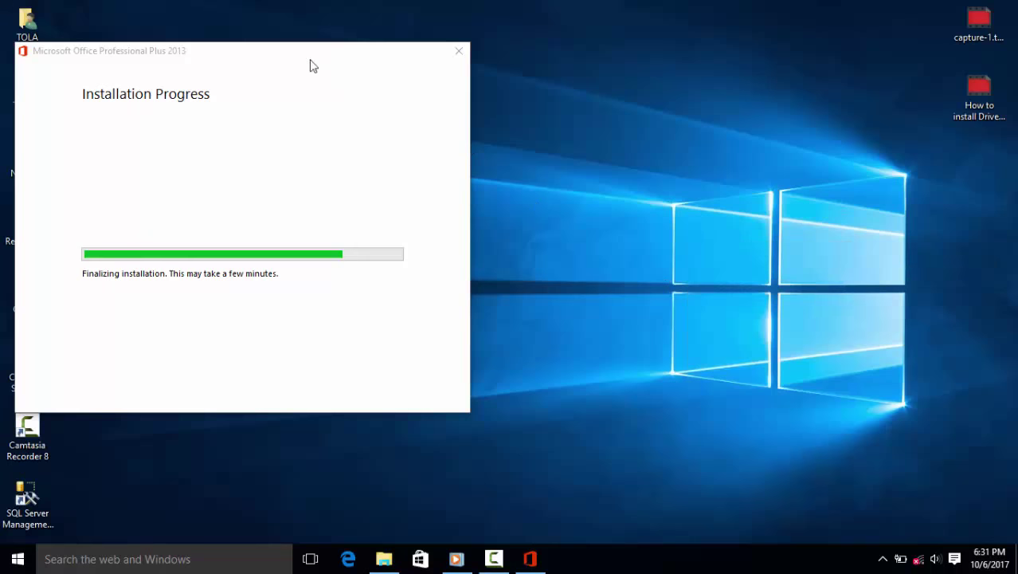
pyautogui.moveTo(332, 60); pyautogui.dragTo(606, 68)
pyautogui.rightClick(213, 151)
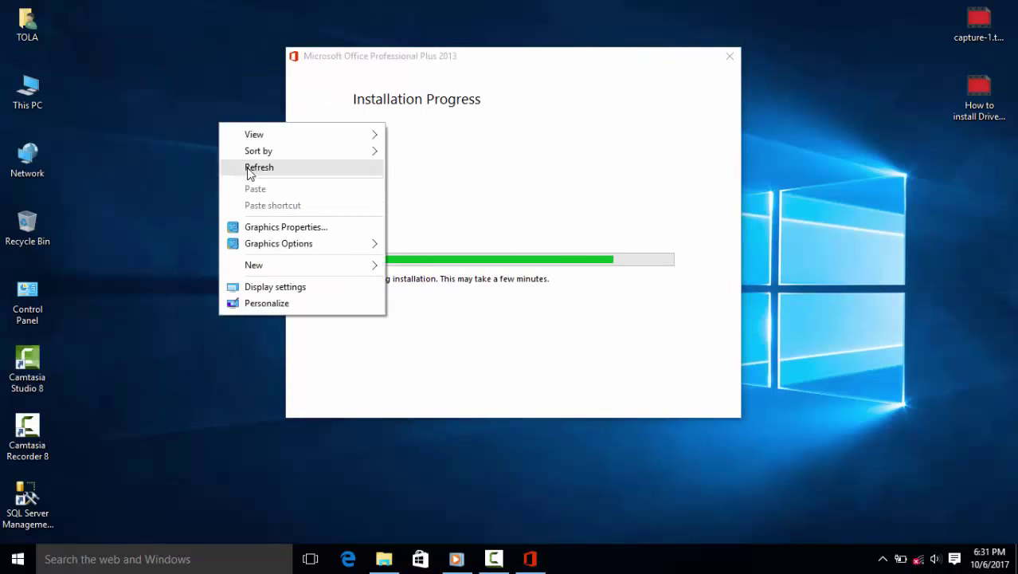
pyautogui.click(246, 169)
pyautogui.moveTo(406, 61); pyautogui.dragTo(190, 61)
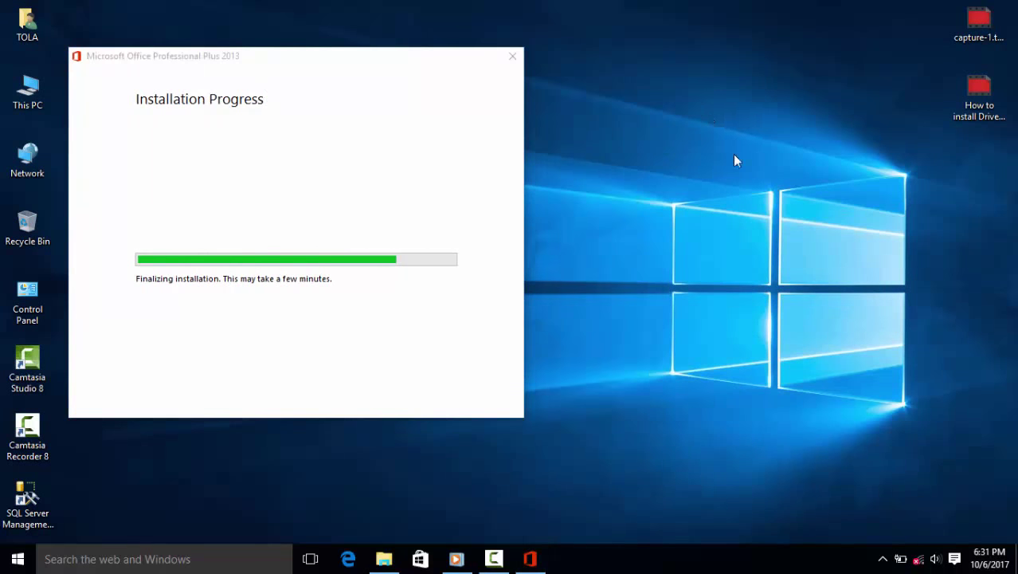
pyautogui.rightClick(735, 156)
pyautogui.click(741, 155)
pyautogui.rightClick(641, 111)
pyautogui.click(669, 156)
pyautogui.rightClick(737, 141)
pyautogui.click(755, 186)
pyautogui.rightClick(741, 197)
pyautogui.click(761, 242)
pyautogui.rightClick(684, 192)
pyautogui.click(699, 239)
# - Browse the list of all installed apps for the newly added Office 2013 programs and close it
pyautogui.click(17, 559)
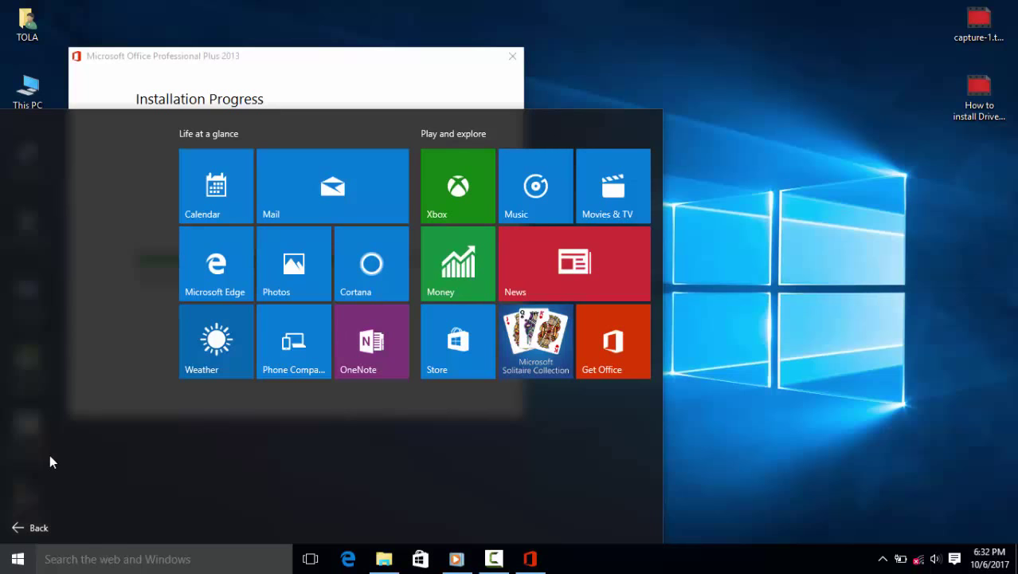
pyautogui.moveTo(170, 161); pyautogui.dragTo(116, 184)
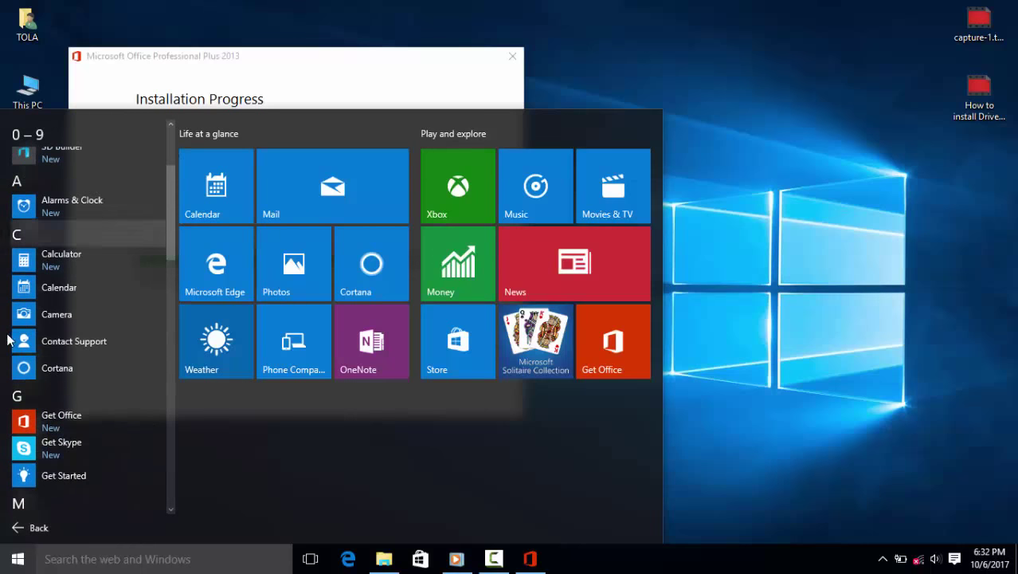
pyautogui.scroll(2, 100, 270)
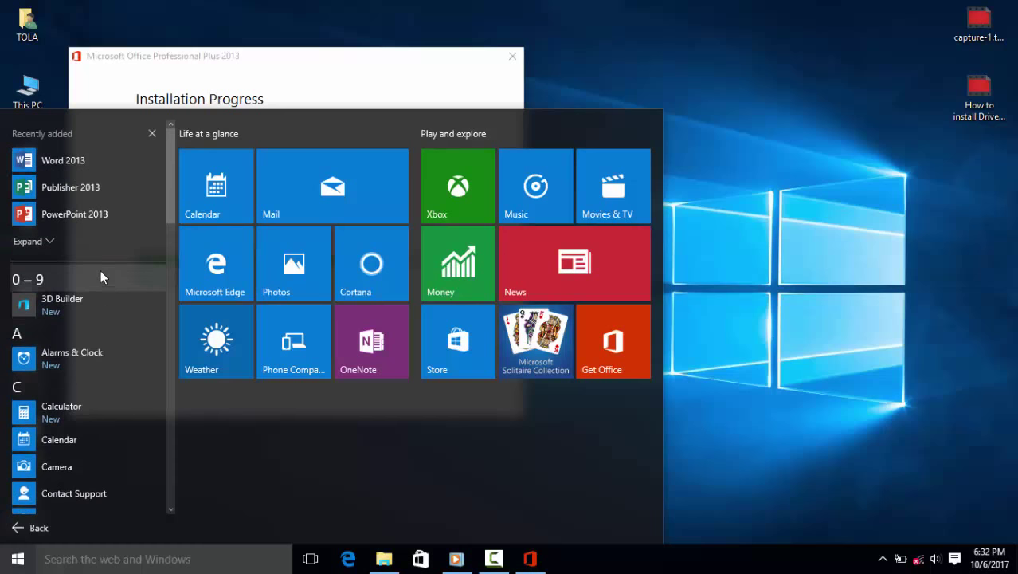
pyautogui.click(38, 527)
pyautogui.click(560, 88)
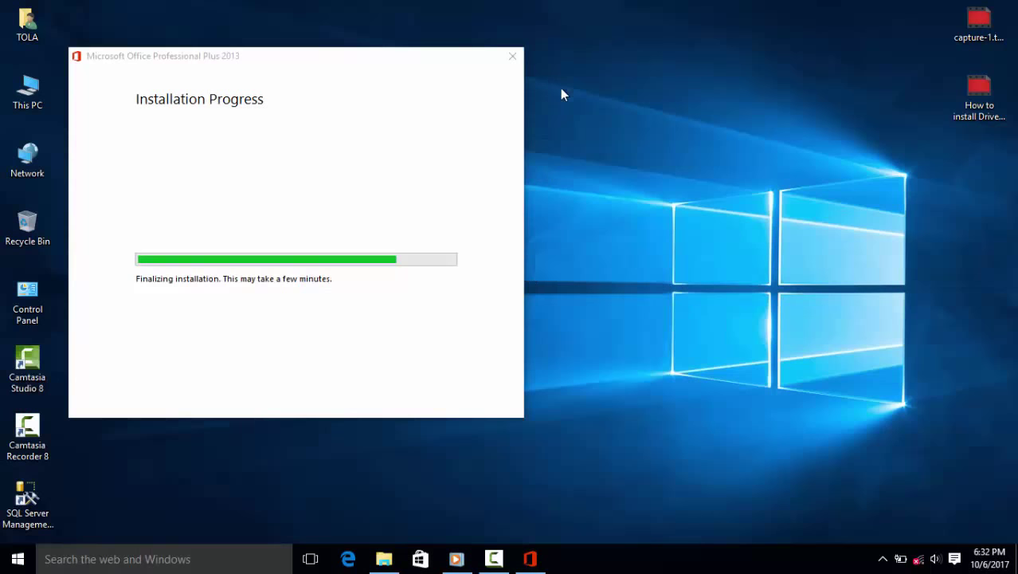
pyautogui.rightClick(661, 147)
pyautogui.click(690, 193)
pyautogui.rightClick(671, 174)
pyautogui.click(693, 219)
pyautogui.moveTo(295, 59); pyautogui.dragTo(699, 67)
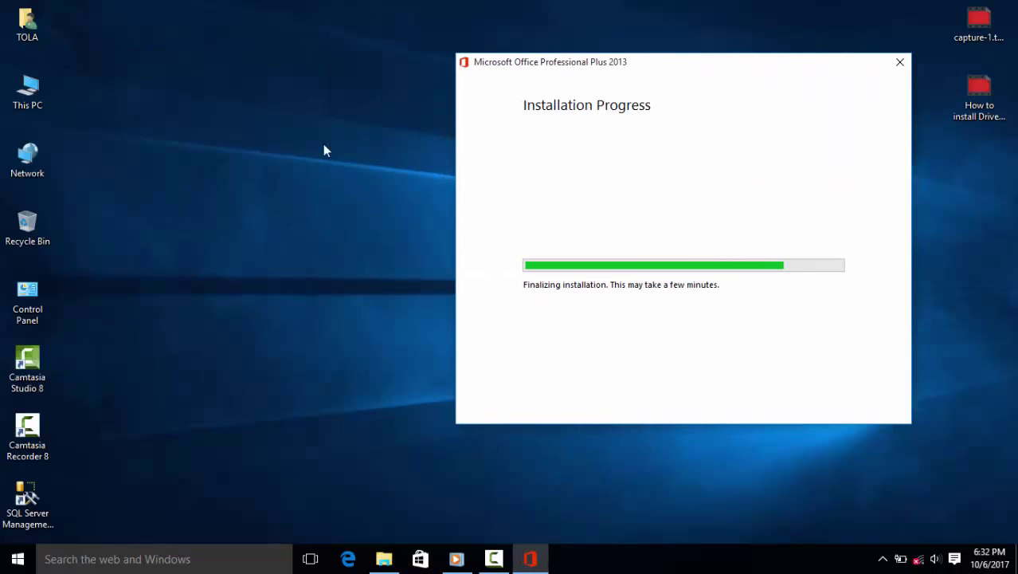
pyautogui.rightClick(141, 136)
pyautogui.click(163, 182)
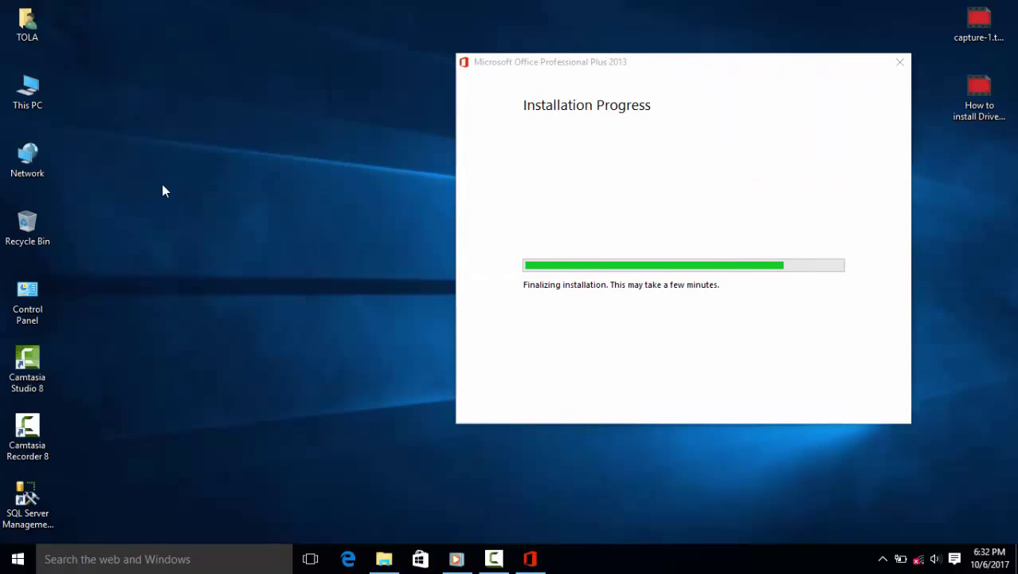
pyautogui.rightClick(163, 185)
pyautogui.click(180, 230)
pyautogui.rightClick(173, 201)
pyautogui.click(193, 247)
pyautogui.rightClick(173, 209)
pyautogui.click(220, 246)
pyautogui.rightClick(203, 164)
pyautogui.click(220, 208)
pyautogui.rightClick(203, 163)
pyautogui.click(216, 209)
pyautogui.rightClick(163, 162)
pyautogui.click(204, 209)
pyautogui.rightClick(189, 188)
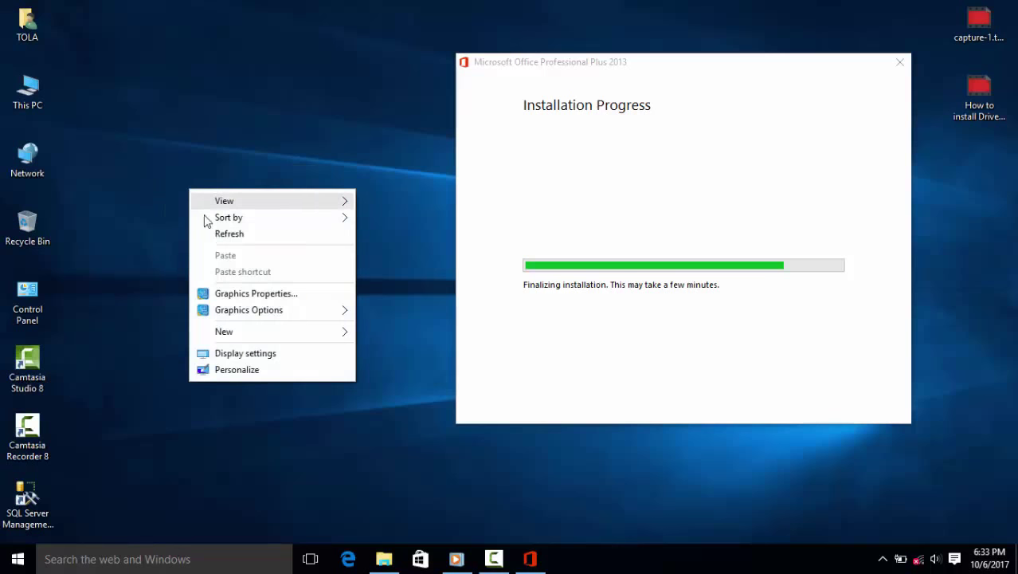
pyautogui.click(212, 234)
pyautogui.rightClick(196, 205)
pyautogui.click(216, 249)
pyautogui.rightClick(180, 191)
pyautogui.click(205, 238)
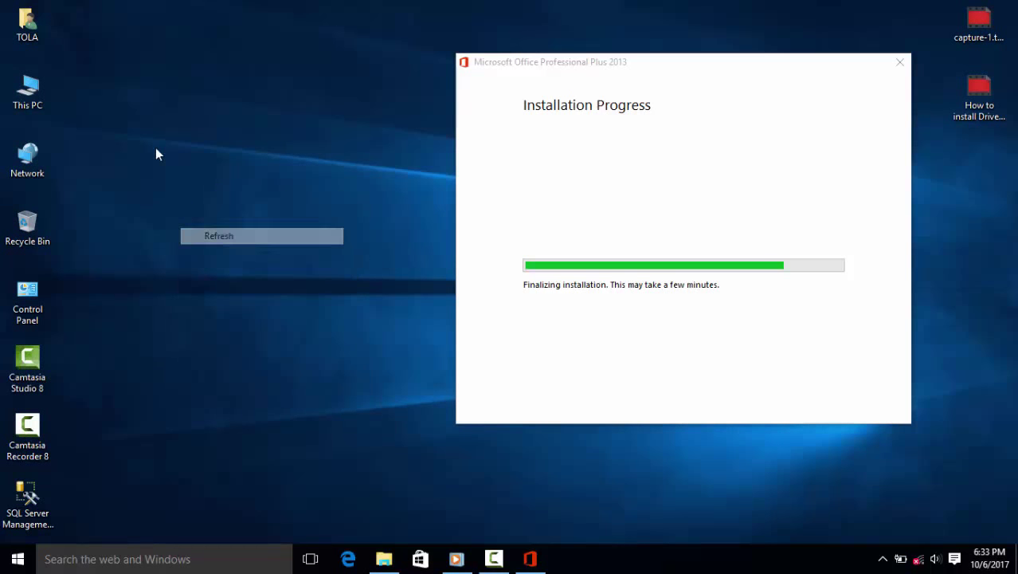
pyautogui.rightClick(156, 147)
pyautogui.click(180, 193)
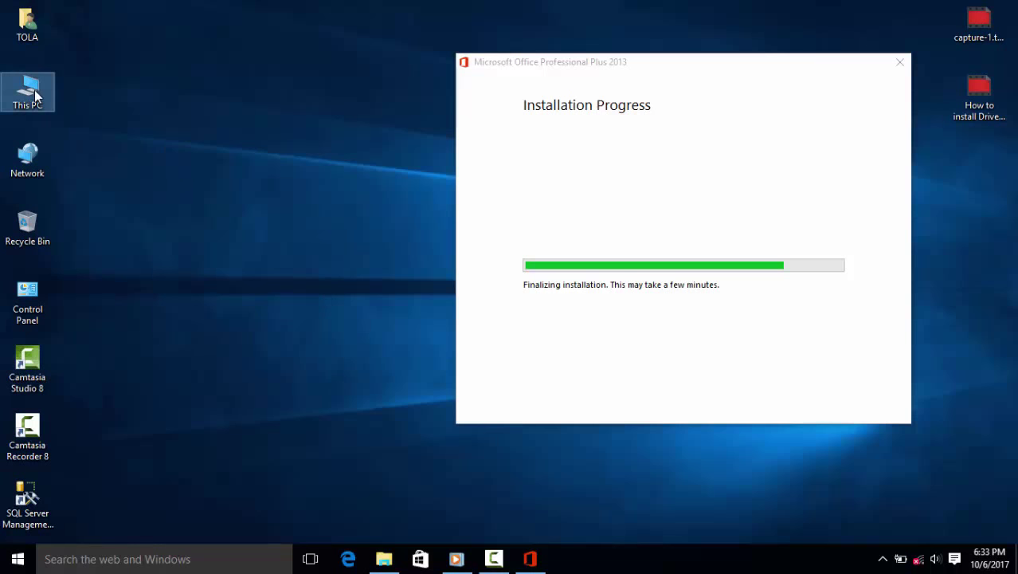
pyautogui.rightClick(217, 100)
pyautogui.click(239, 145)
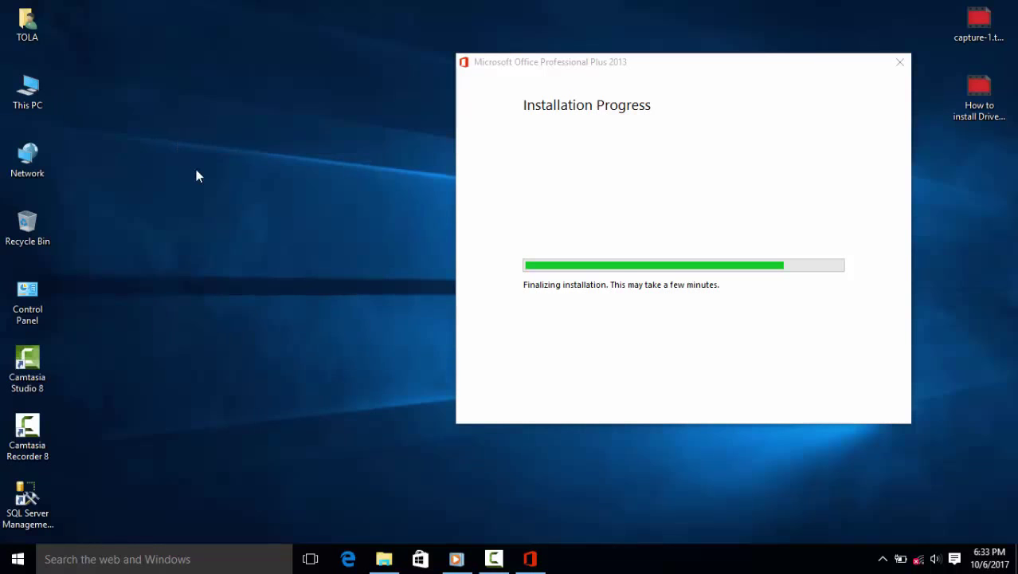
pyautogui.rightClick(173, 138)
pyautogui.click(196, 182)
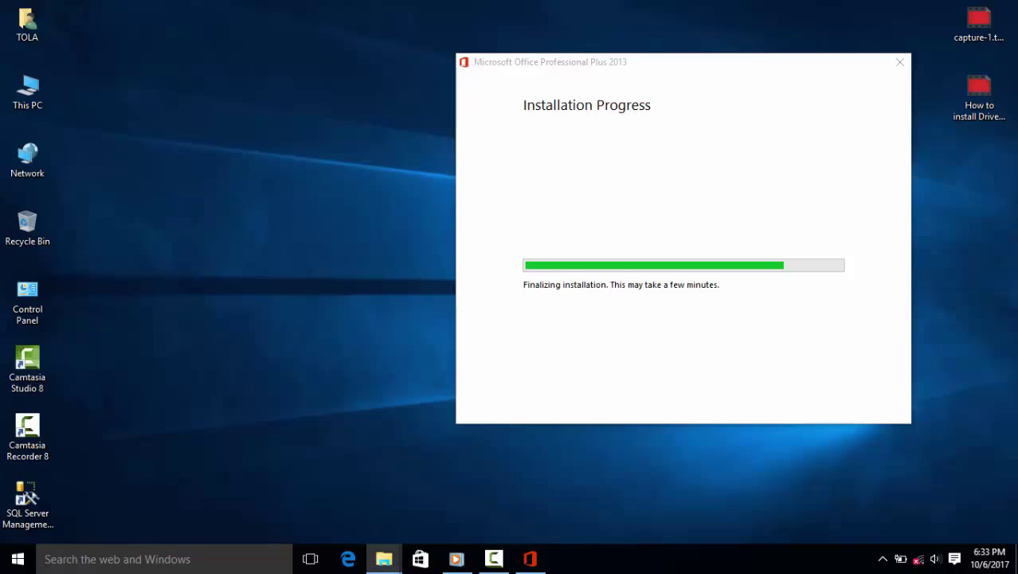
# - View the folders and drives of This PC in File Explorer and close its window
pyautogui.click(384, 558)
pyautogui.moveTo(573, 175); pyautogui.dragTo(550, 94)
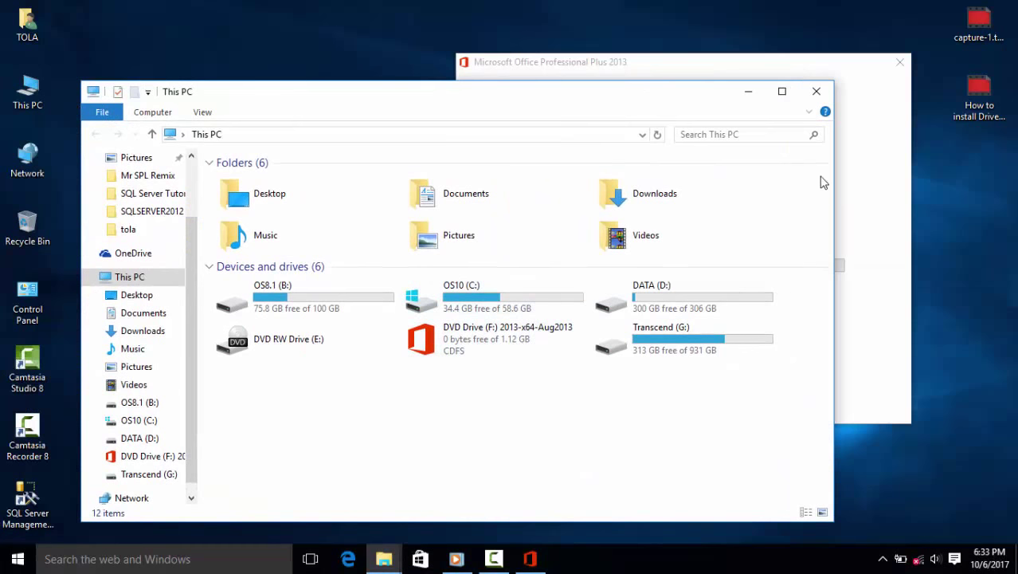
pyautogui.click(816, 92)
pyautogui.rightClick(362, 173)
pyautogui.click(381, 215)
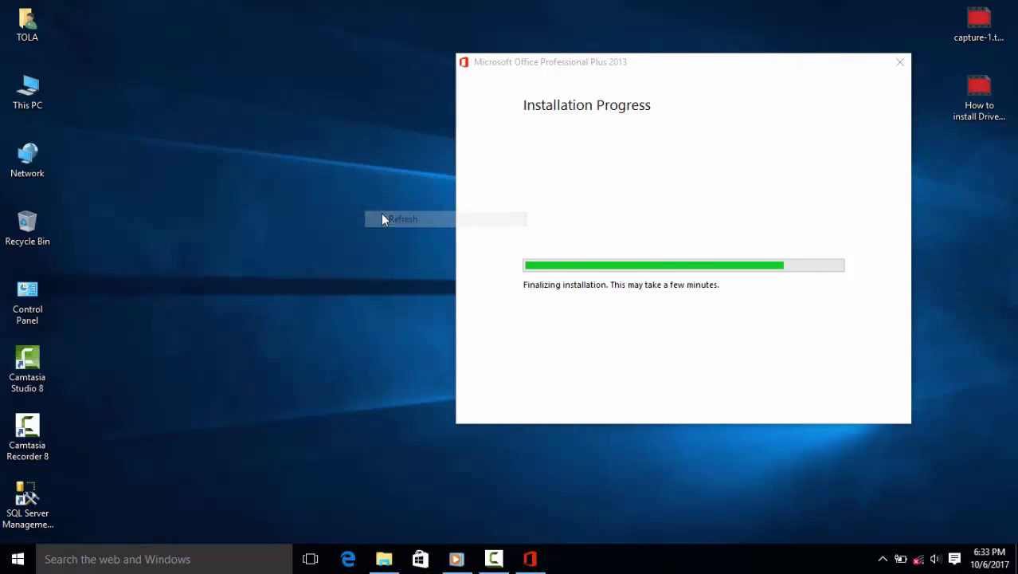
pyautogui.rightClick(272, 190)
pyautogui.click(311, 229)
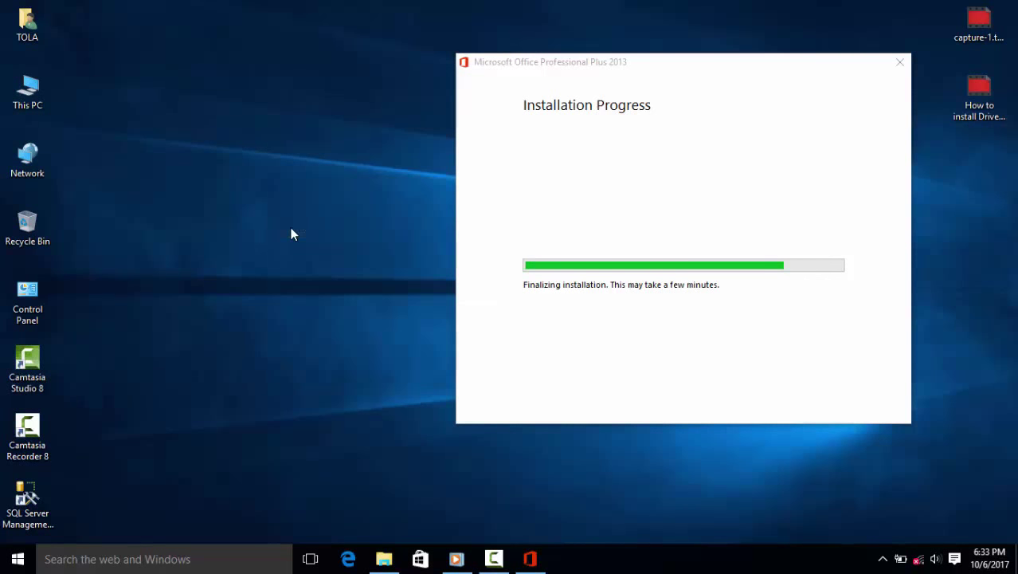
pyautogui.rightClick(283, 219)
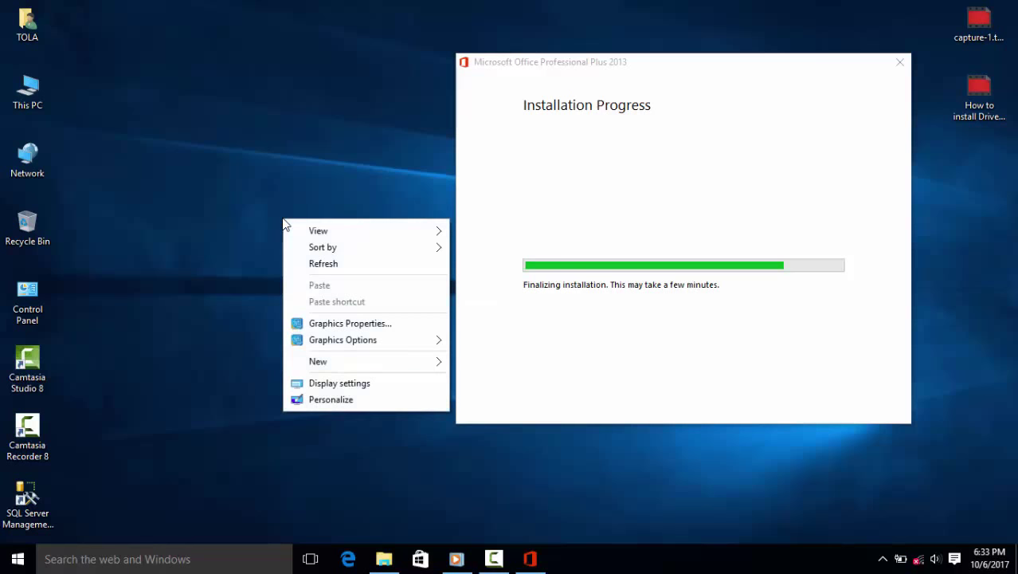
pyautogui.click(299, 267)
pyautogui.rightClick(299, 271)
pyautogui.click(296, 273)
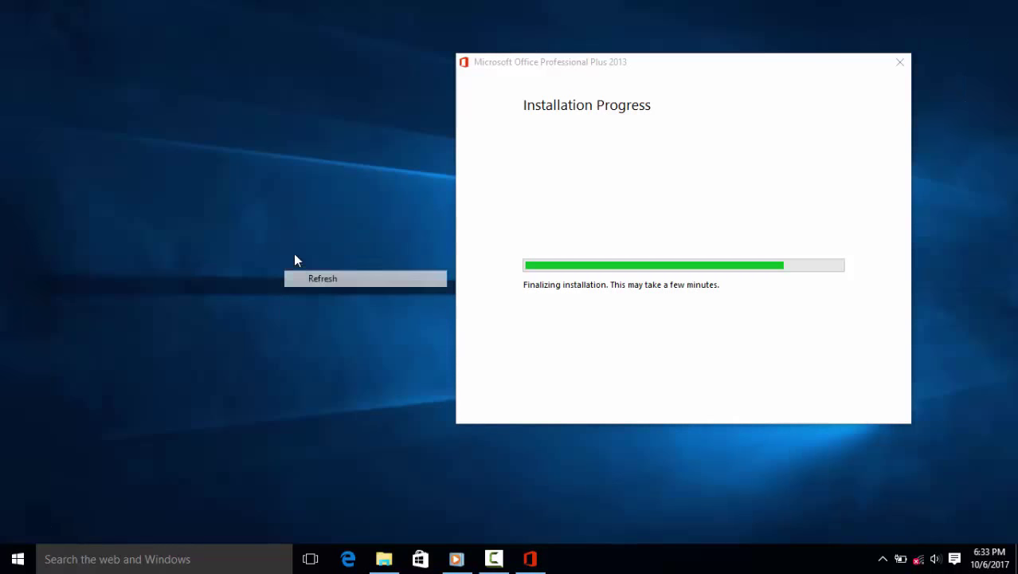
pyautogui.rightClick(297, 279)
pyautogui.click(315, 293)
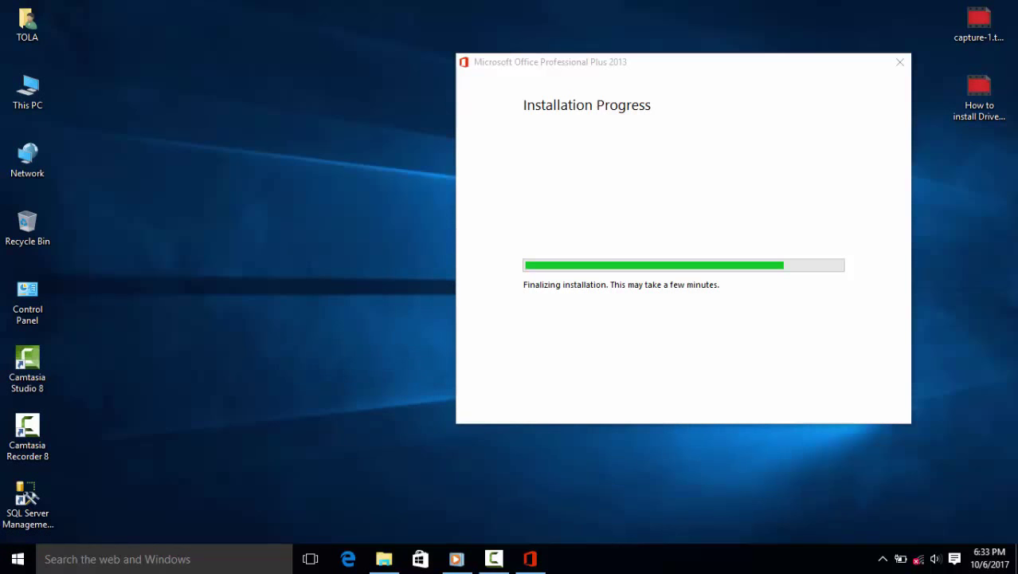
pyautogui.rightClick(300, 272)
pyautogui.click(298, 268)
pyautogui.rightClick(244, 235)
pyautogui.click(263, 260)
pyautogui.rightClick(230, 232)
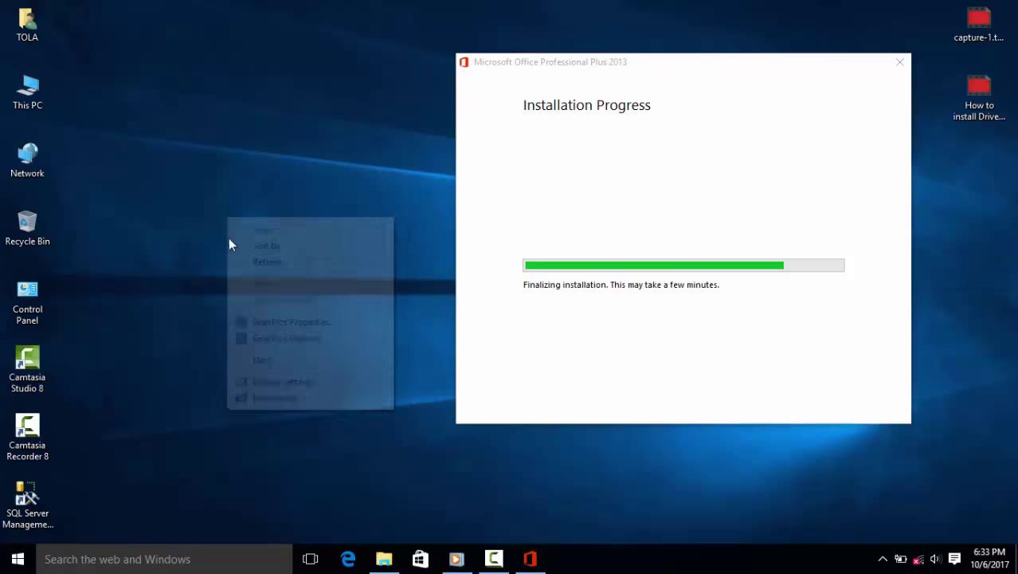
pyautogui.click(239, 265)
pyautogui.rightClick(230, 208)
pyautogui.click(245, 253)
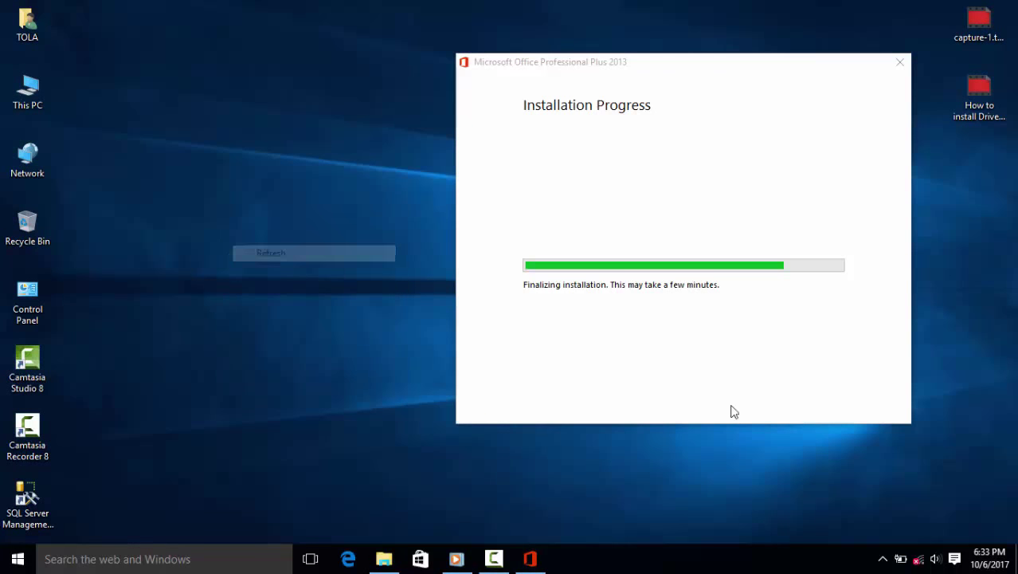
pyautogui.rightClick(244, 158)
pyautogui.click(255, 199)
pyautogui.rightClick(225, 156)
pyautogui.click(239, 204)
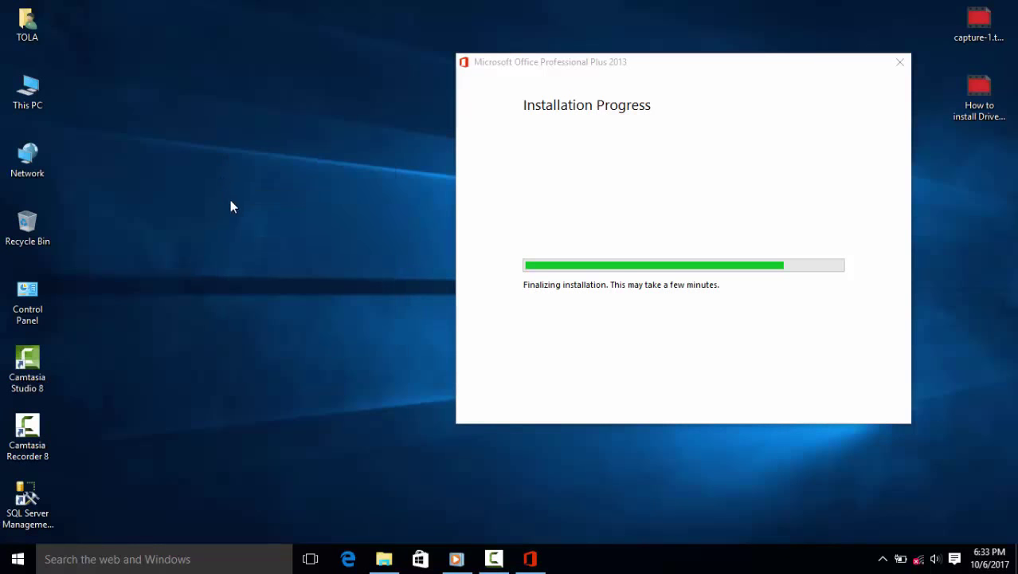
pyautogui.rightClick(224, 178)
pyautogui.click(247, 225)
pyautogui.rightClick(216, 204)
pyautogui.click(231, 249)
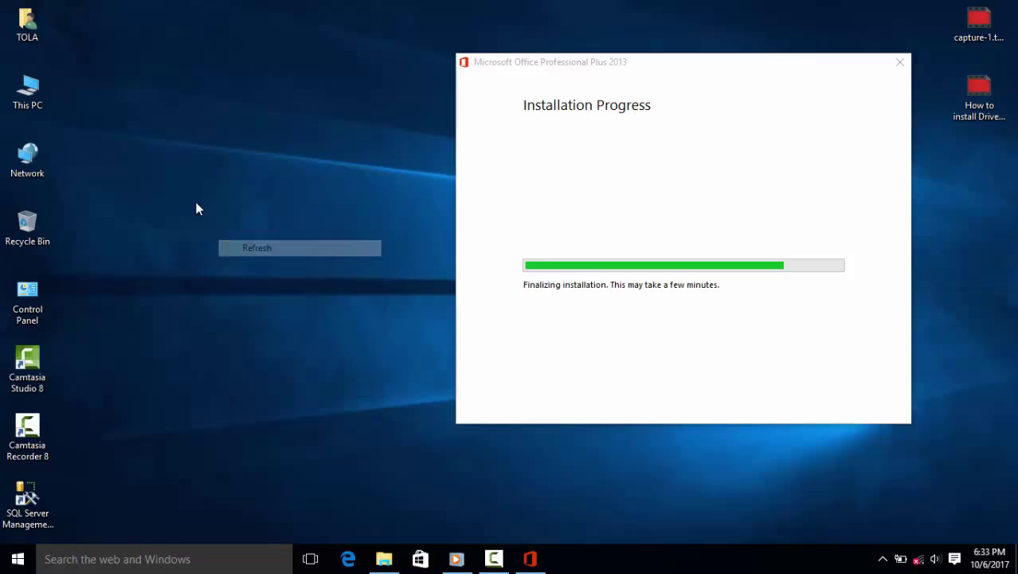
pyautogui.rightClick(197, 203)
pyautogui.click(216, 248)
pyautogui.rightClick(200, 219)
pyautogui.click(213, 263)
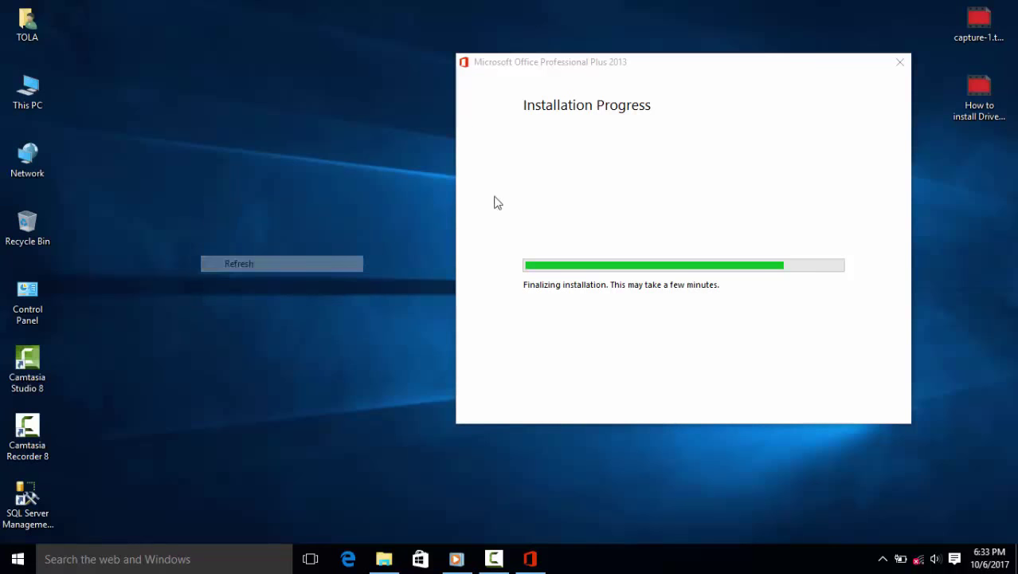
pyautogui.moveTo(601, 70); pyautogui.dragTo(330, 56)
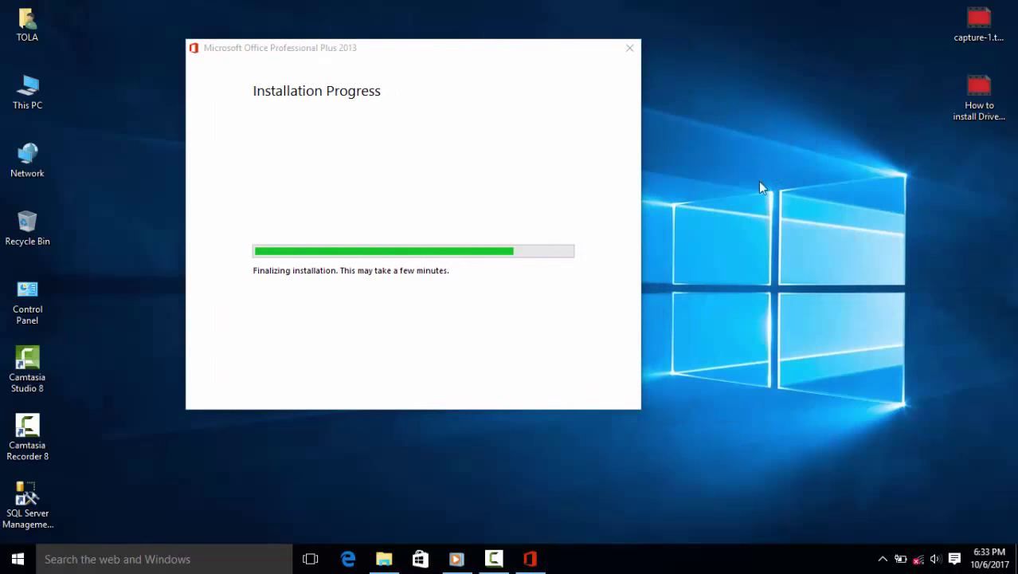
pyautogui.rightClick(742, 137)
pyautogui.click(765, 182)
pyautogui.click(383, 65)
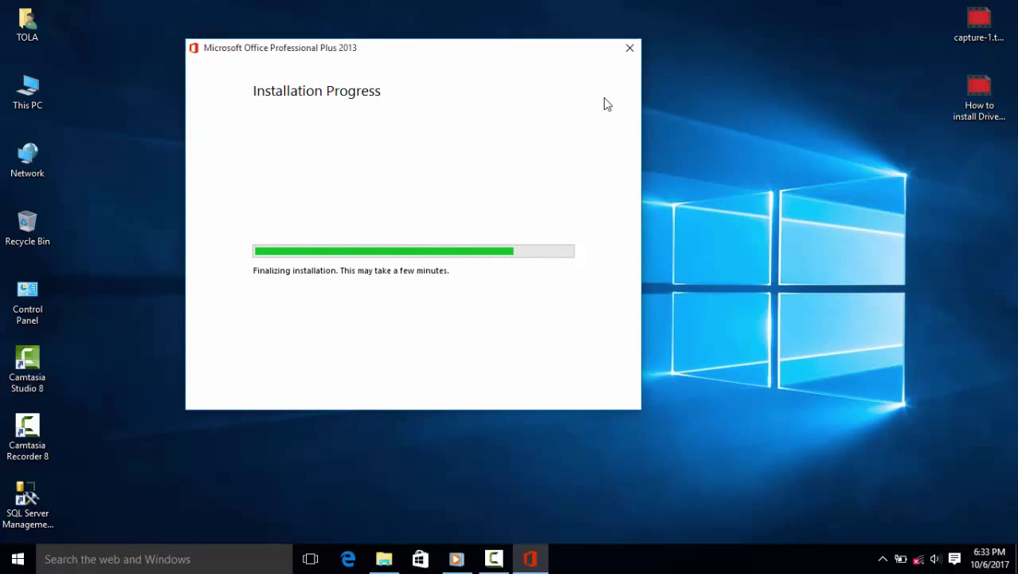
pyautogui.moveTo(437, 71); pyautogui.dragTo(678, 81)
pyautogui.click(275, 238)
pyautogui.rightClick(264, 174)
pyautogui.click(283, 219)
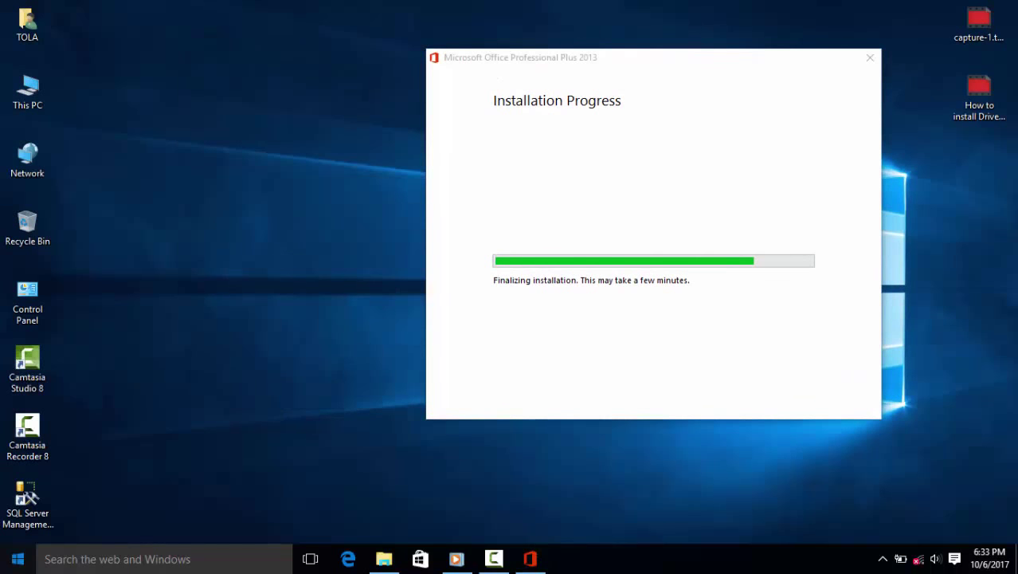
# - Launch the newly installed Word 2013 while the Office installation is still finalizing
pyautogui.click(18, 559)
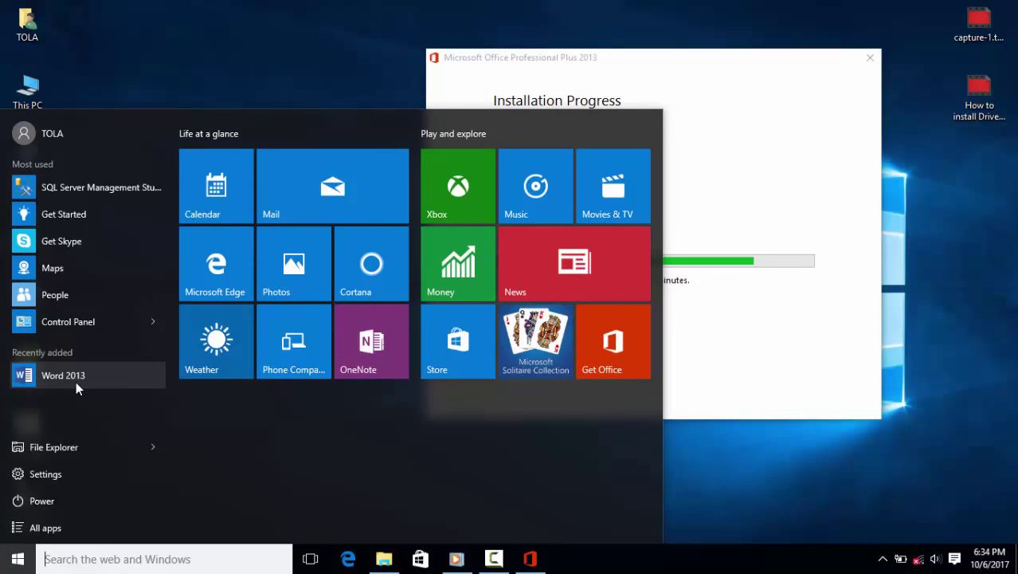
pyautogui.press('Escape')
pyautogui.rightClick(271, 229)
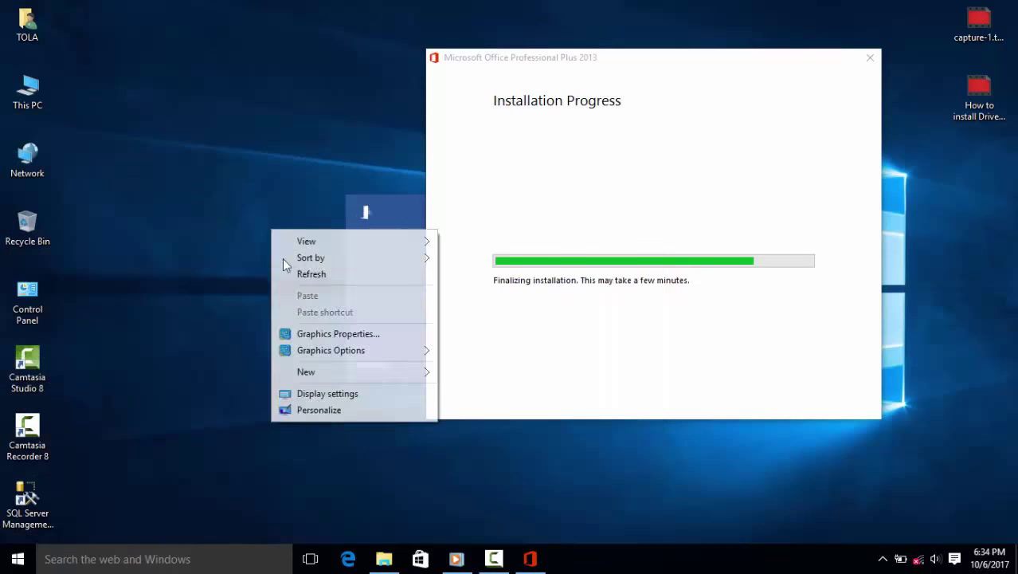
pyautogui.click(288, 274)
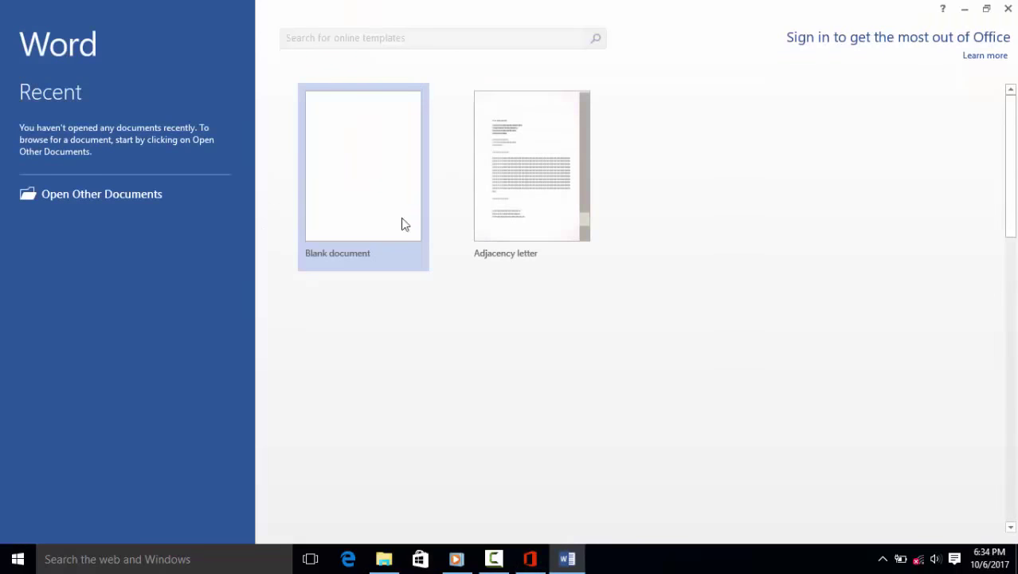
# - Look through the document templates on Word's start screen, dismiss the First things first dialog and close Word
pyautogui.scroll(-3, 352, 298)
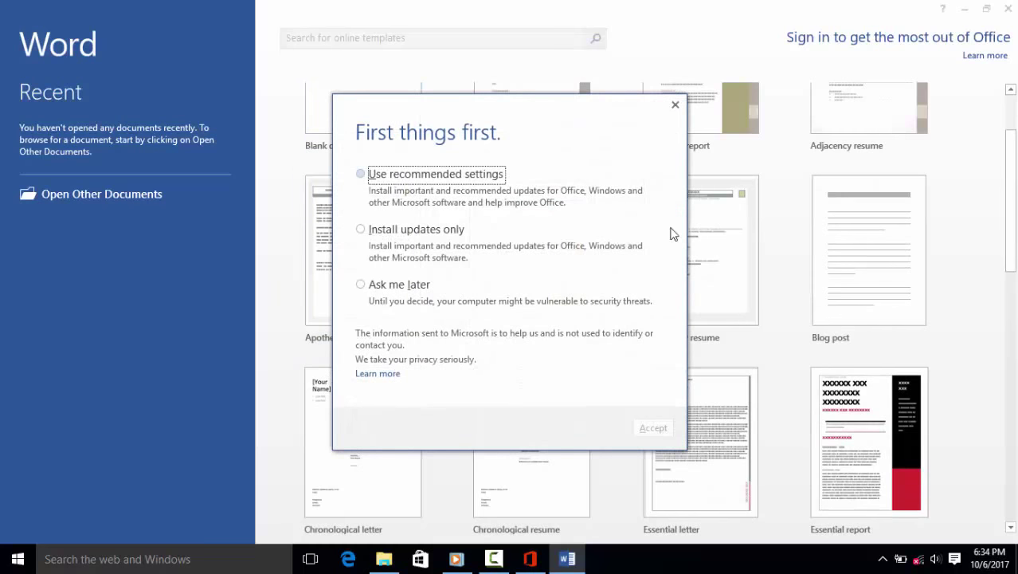
pyautogui.moveTo(462, 108); pyautogui.dragTo(504, 75)
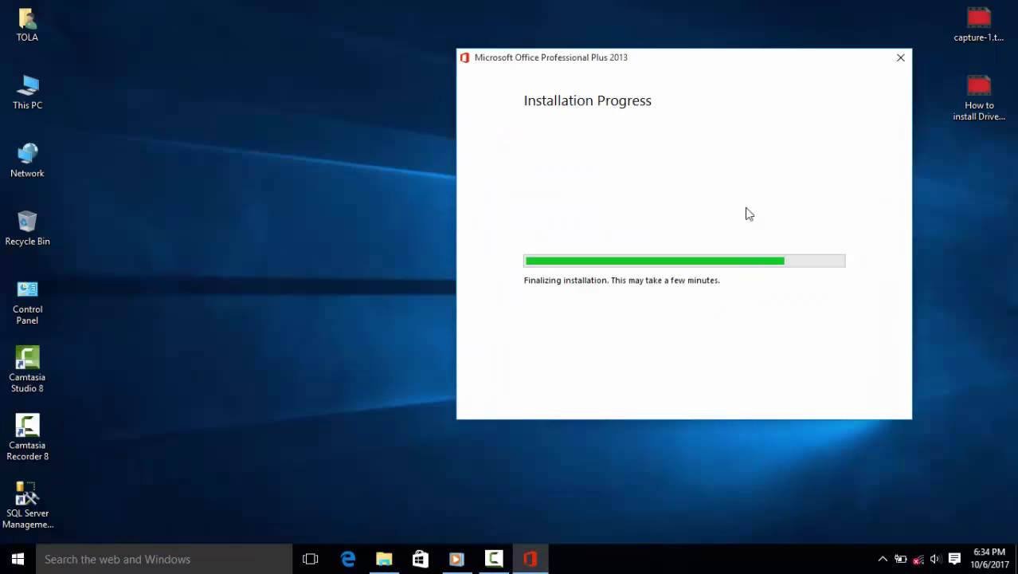
pyautogui.rightClick(261, 232)
pyautogui.click(272, 275)
pyautogui.rightClick(231, 219)
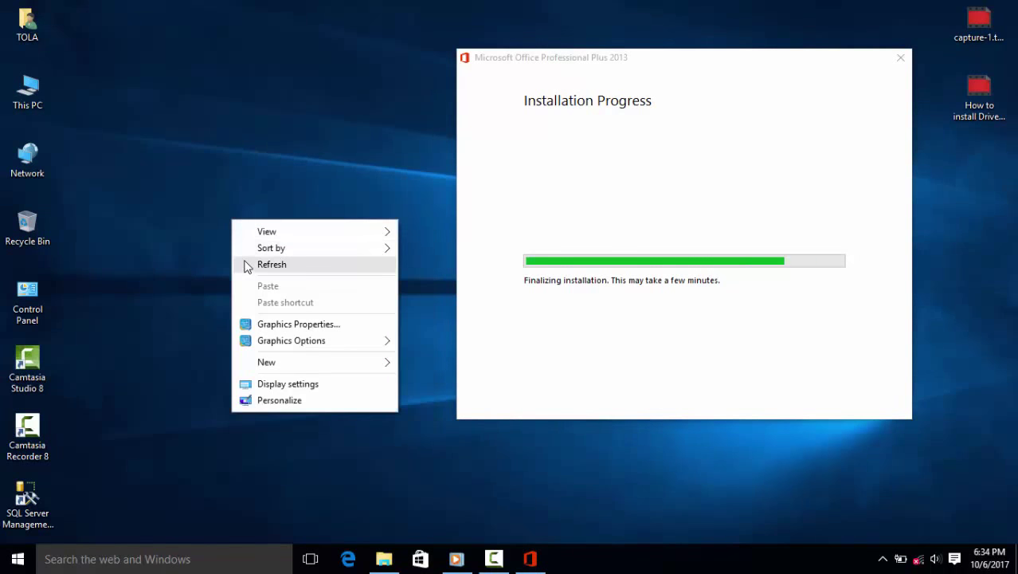
pyautogui.click(243, 264)
# - Expand the Microsoft Office 2013 folder in the list of all installed apps and look through its programs
pyautogui.click(17, 558)
pyautogui.click(40, 525)
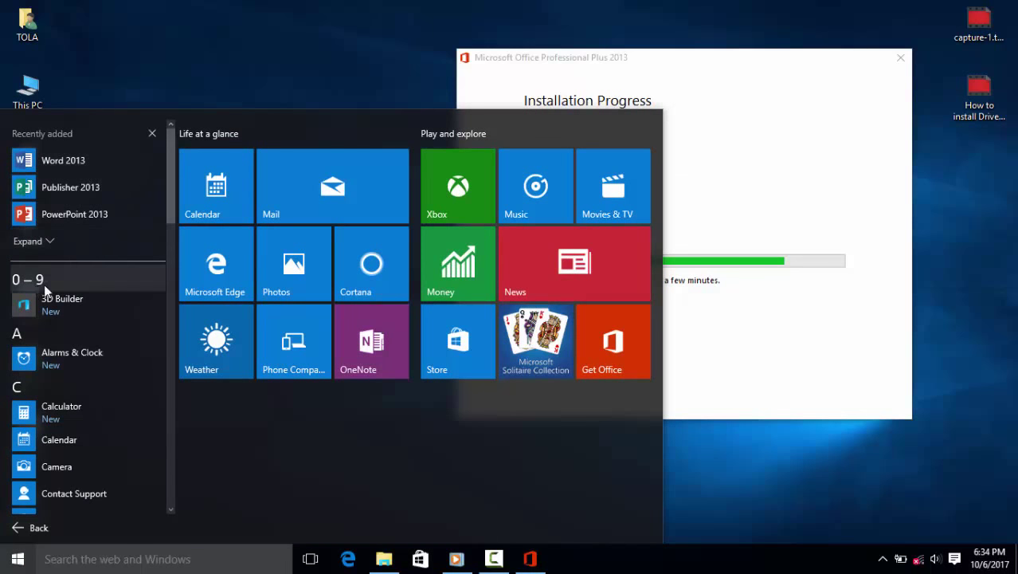
pyautogui.scroll(-10, 94, 386)
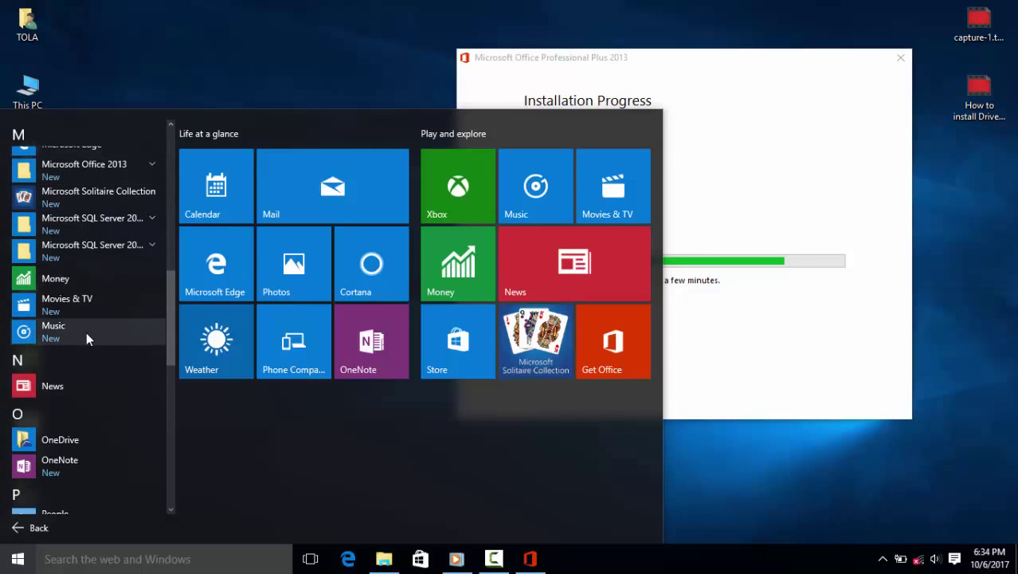
pyautogui.scroll(2, 88, 332)
pyautogui.click(100, 224)
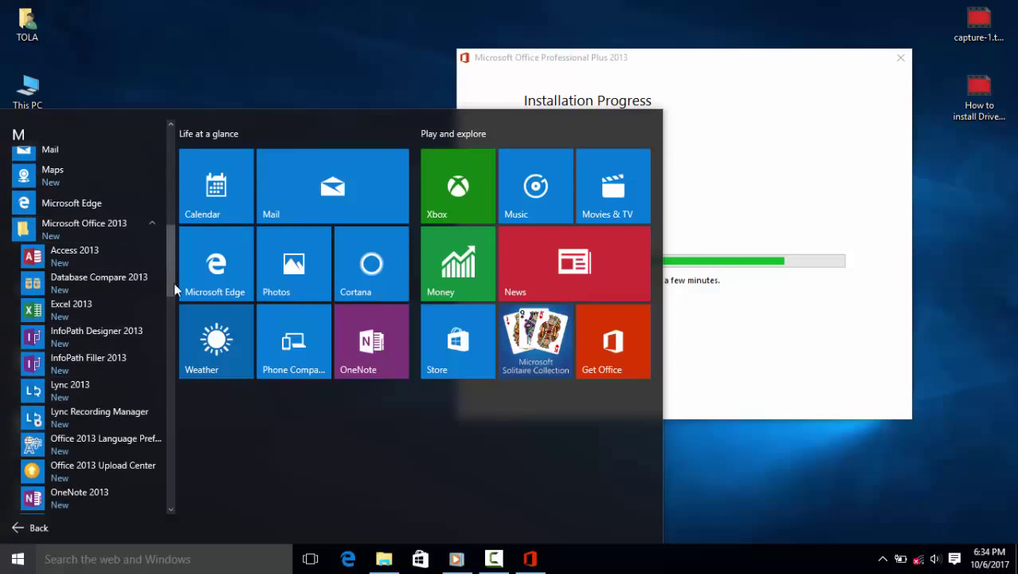
pyautogui.moveTo(170, 236); pyautogui.dragTo(162, 267)
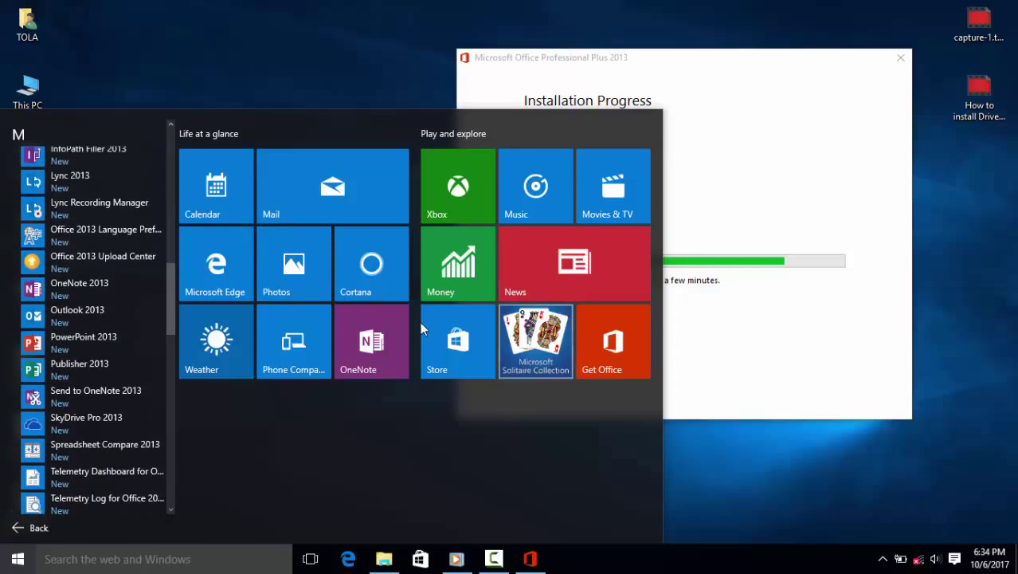
pyautogui.moveTo(169, 303)
pyautogui.mouseDown()
pyautogui.moveTo(166, 256)
pyautogui.moveTo(161, 400)
pyautogui.moveTo(158, 360)
pyautogui.moveTo(172, 351)
pyautogui.moveTo(173, 312)
pyautogui.mouseUp()
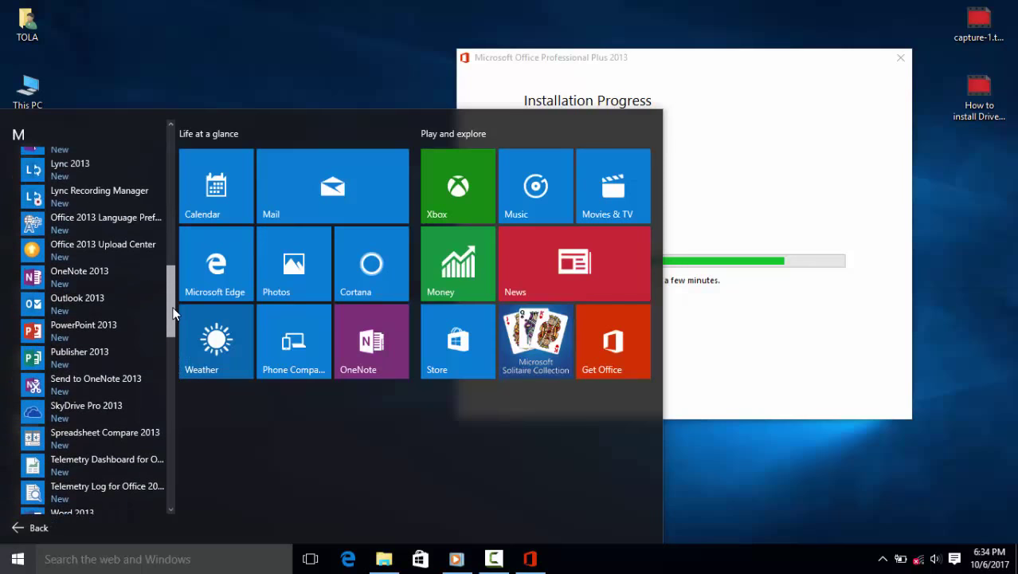
pyautogui.scroll(4, 42, 163)
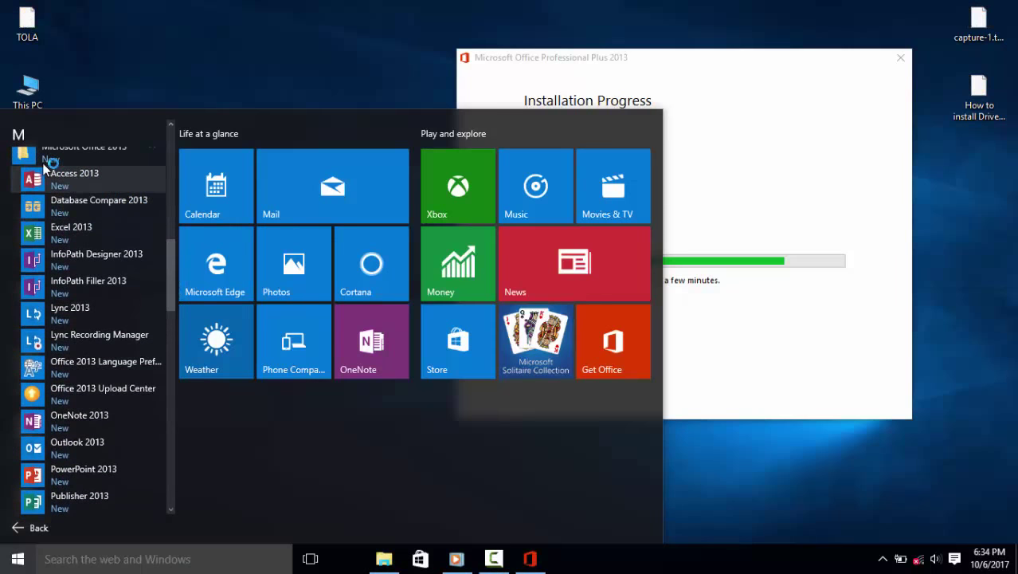
pyautogui.rightClick(944, 297)
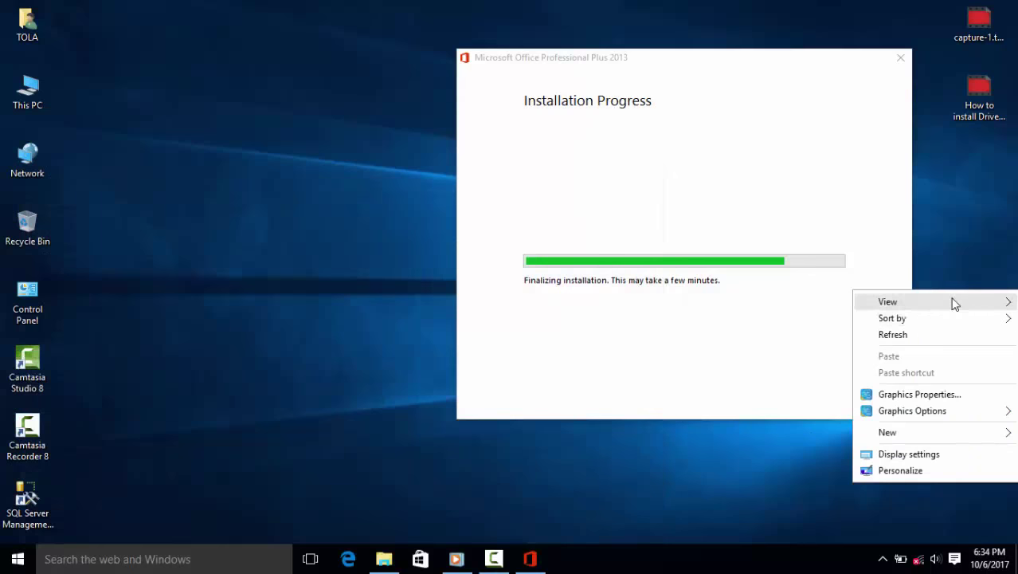
pyautogui.click(941, 334)
pyautogui.rightClick(244, 191)
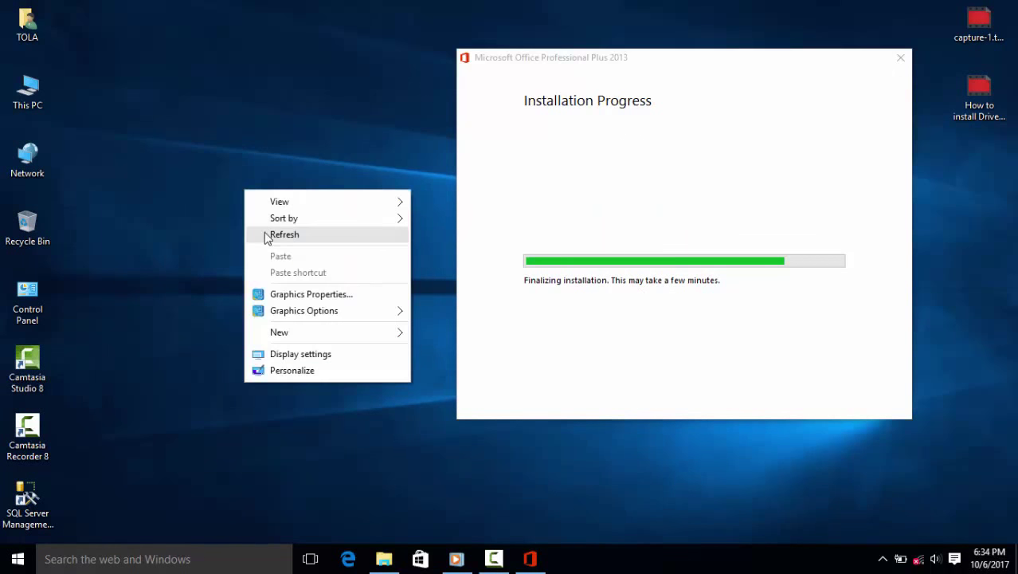
pyautogui.click(265, 234)
pyautogui.rightClick(197, 207)
pyautogui.click(225, 256)
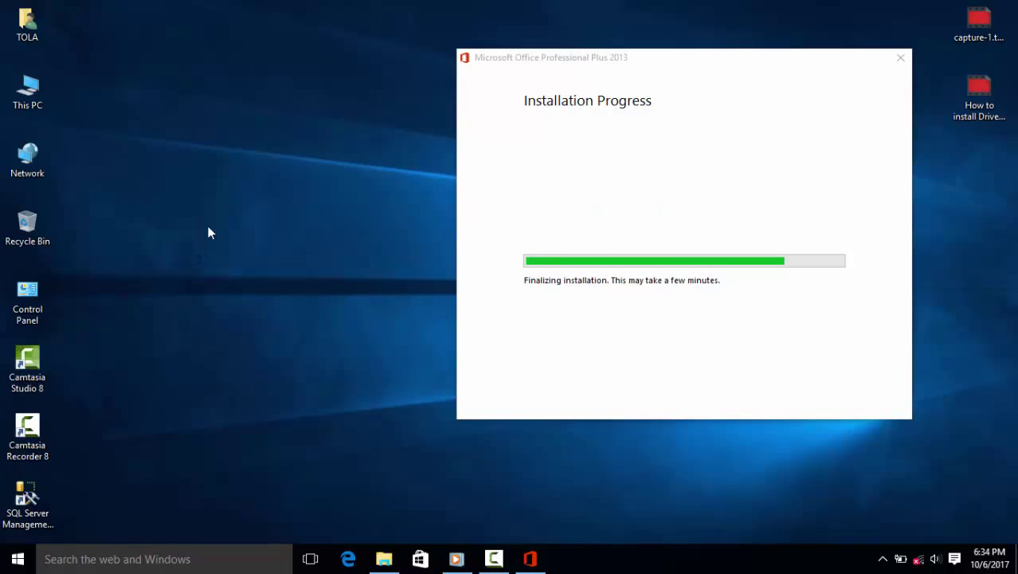
pyautogui.rightClick(204, 207)
pyautogui.click(223, 256)
pyautogui.rightClick(232, 116)
pyautogui.click(256, 162)
pyautogui.rightClick(201, 203)
pyautogui.click(216, 249)
pyautogui.rightClick(195, 217)
pyautogui.click(210, 256)
pyautogui.rightClick(209, 196)
pyautogui.click(241, 248)
pyautogui.rightClick(199, 183)
pyautogui.click(212, 230)
pyautogui.rightClick(142, 208)
pyautogui.click(169, 255)
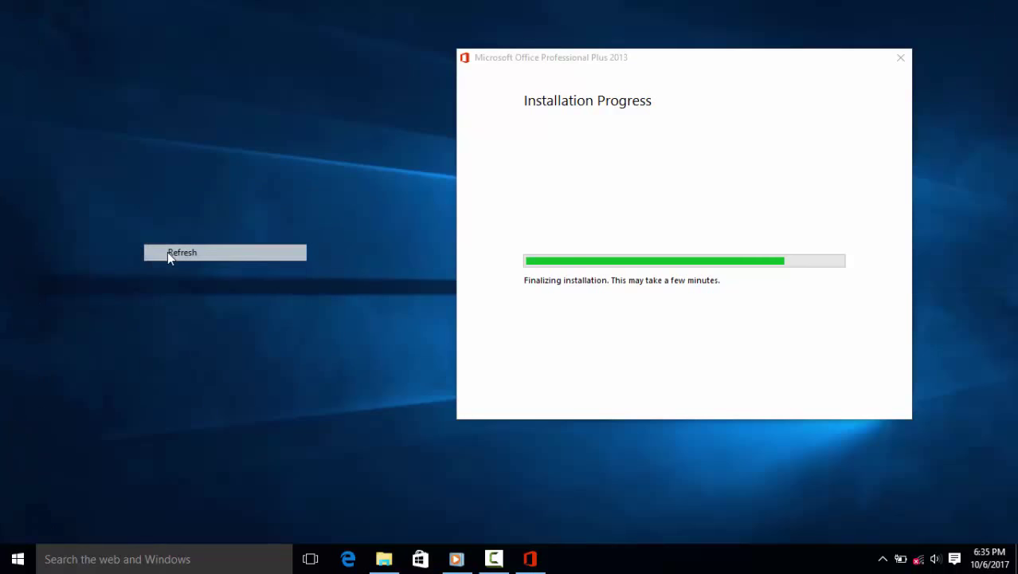
pyautogui.moveTo(655, 70); pyautogui.dragTo(540, 63)
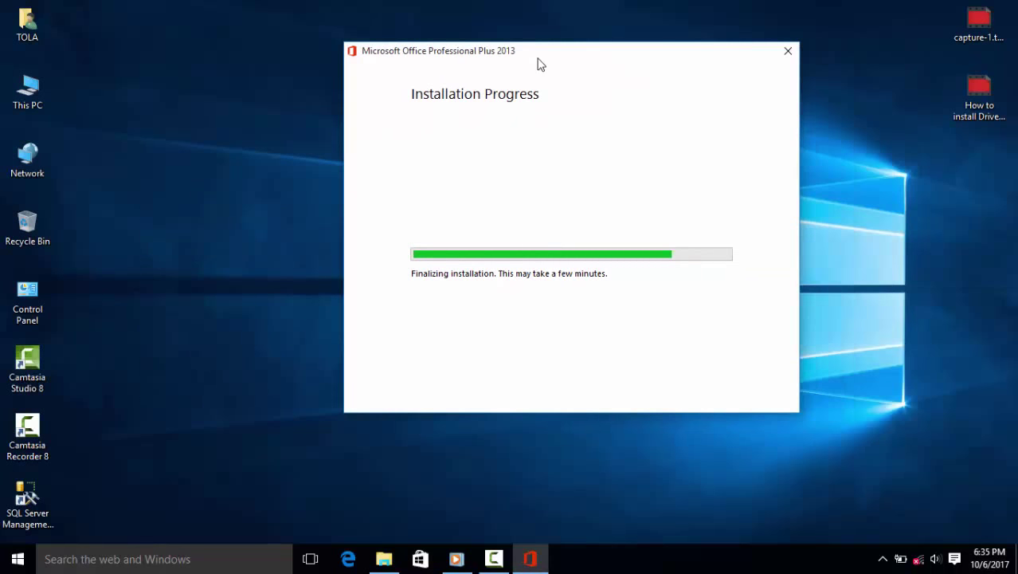
pyautogui.rightClick(225, 142)
pyautogui.click(248, 191)
pyautogui.rightClick(202, 195)
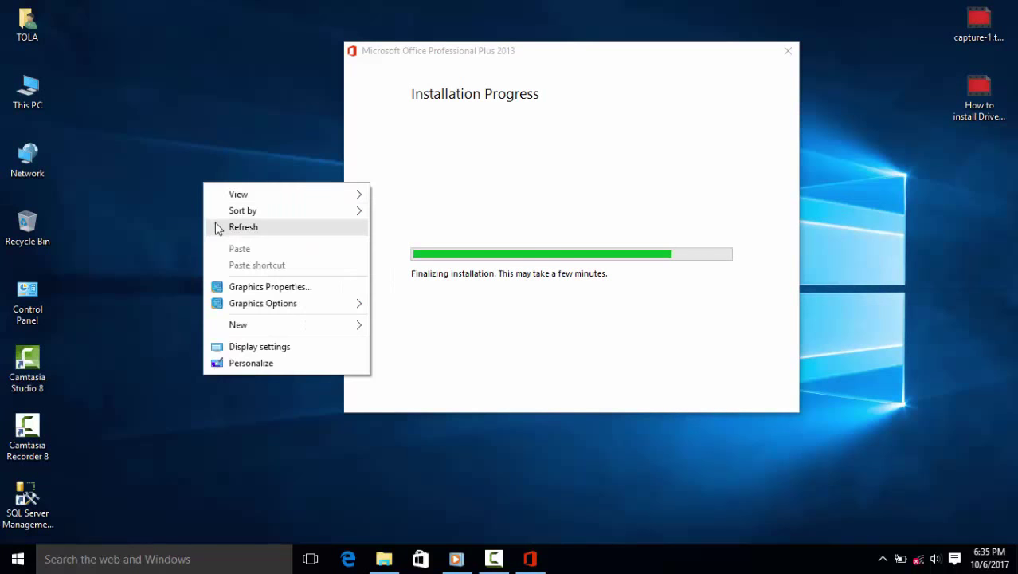
pyautogui.click(218, 227)
pyautogui.rightClick(184, 189)
pyautogui.click(223, 226)
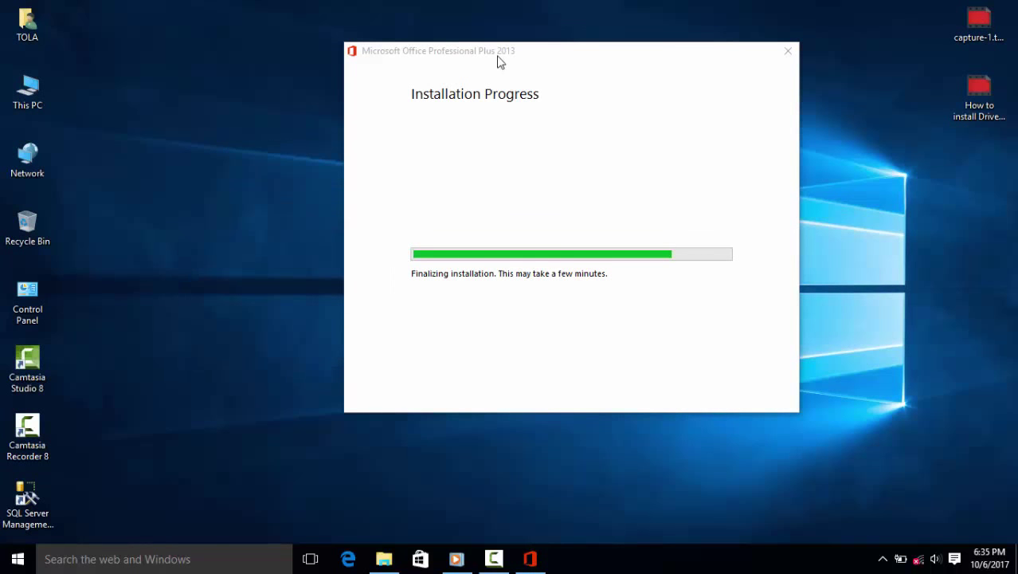
pyautogui.moveTo(498, 62); pyautogui.dragTo(375, 64)
pyautogui.rightClick(825, 162)
pyautogui.click(837, 209)
pyautogui.rightClick(786, 172)
pyautogui.click(805, 216)
pyautogui.rightClick(771, 148)
pyautogui.click(793, 194)
pyautogui.rightClick(751, 148)
pyautogui.click(760, 195)
pyautogui.moveTo(449, 61); pyautogui.dragTo(329, 56)
pyautogui.rightClick(778, 141)
pyautogui.click(789, 184)
pyautogui.rightClick(779, 183)
pyautogui.click(817, 228)
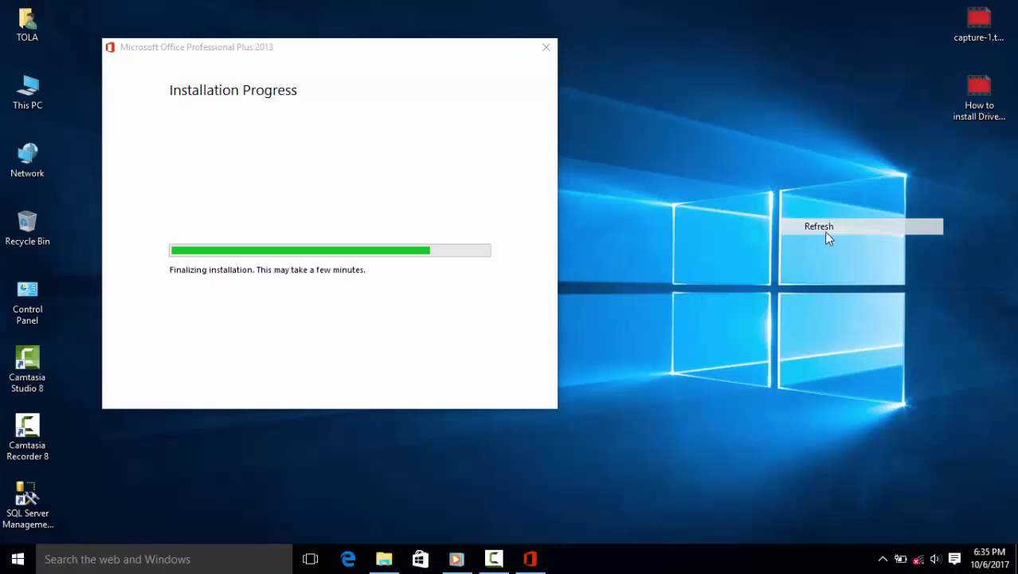
pyautogui.moveTo(235, 47); pyautogui.dragTo(591, 71)
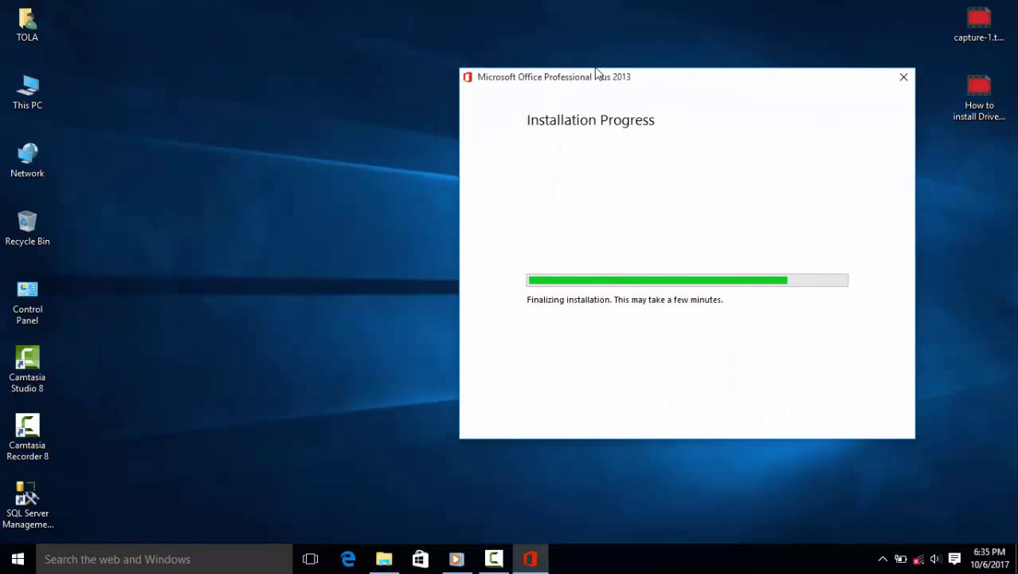
pyautogui.rightClick(226, 193)
pyautogui.click(245, 239)
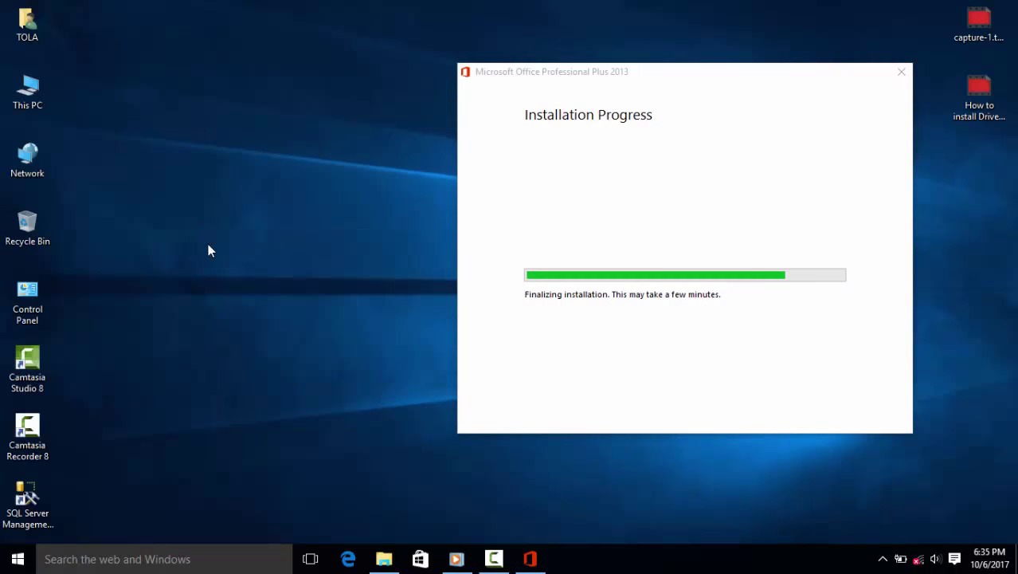
pyautogui.rightClick(201, 224)
pyautogui.click(220, 269)
pyautogui.rightClick(161, 200)
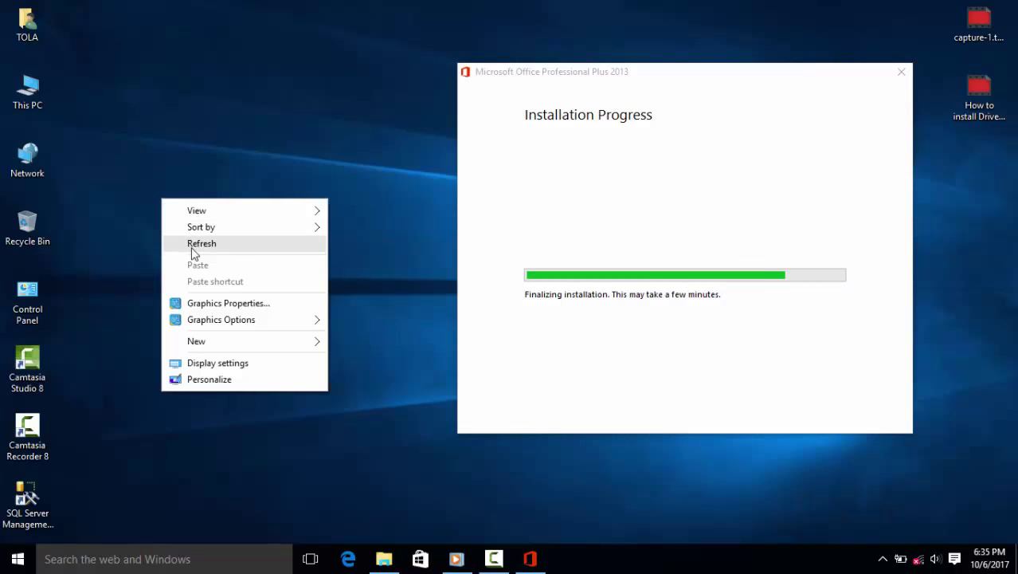
pyautogui.click(193, 243)
pyautogui.rightClick(180, 203)
pyautogui.click(195, 245)
pyautogui.rightClick(183, 213)
pyautogui.click(215, 258)
pyautogui.rightClick(183, 223)
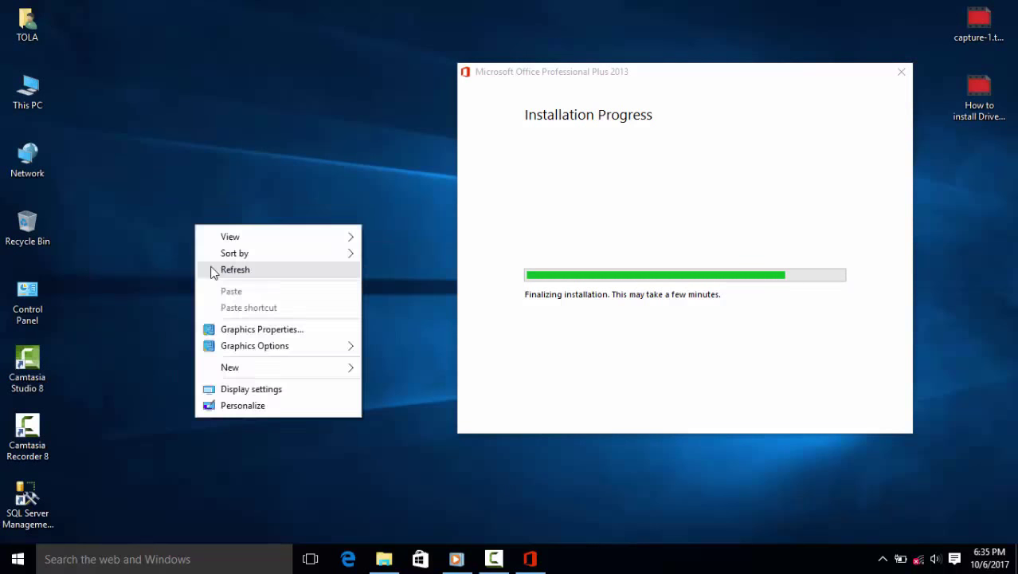
pyautogui.click(211, 270)
pyautogui.rightClick(185, 235)
pyautogui.click(211, 279)
pyautogui.rightClick(178, 167)
pyautogui.click(188, 211)
pyautogui.rightClick(168, 164)
pyautogui.click(192, 210)
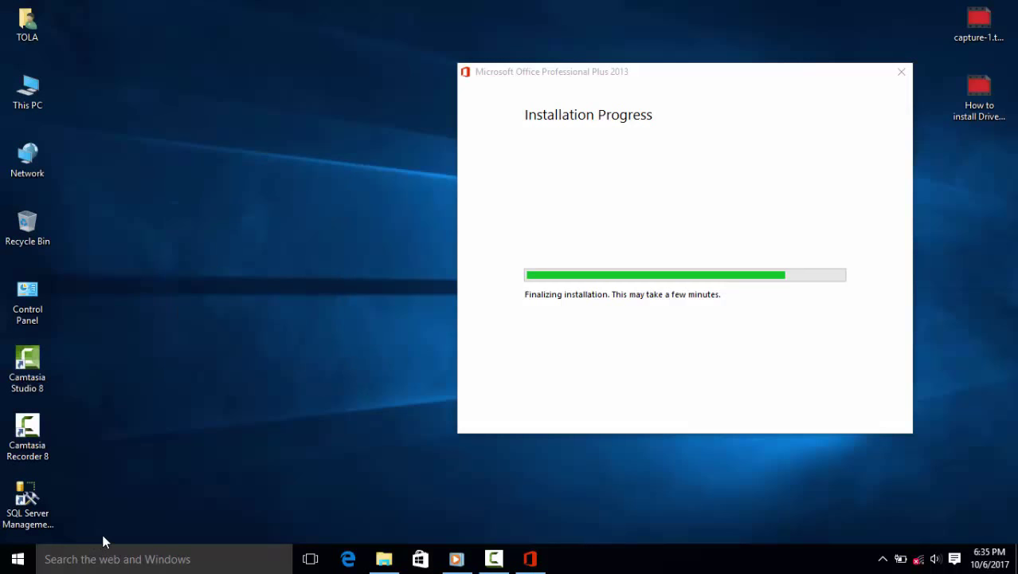
pyautogui.rightClick(192, 38)
pyautogui.click(227, 83)
pyautogui.rightClick(181, 270)
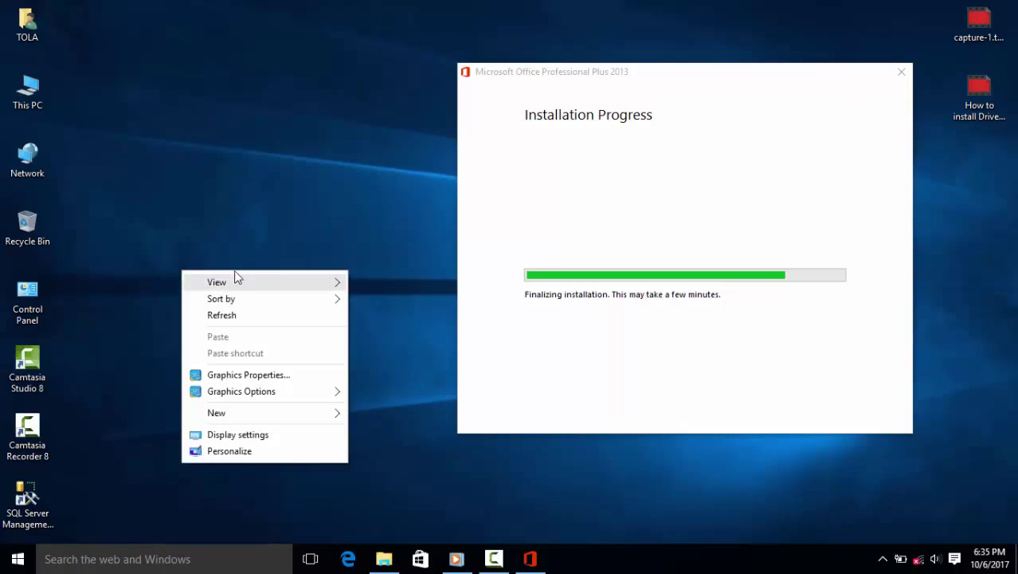
pyautogui.click(230, 316)
pyautogui.rightClick(231, 153)
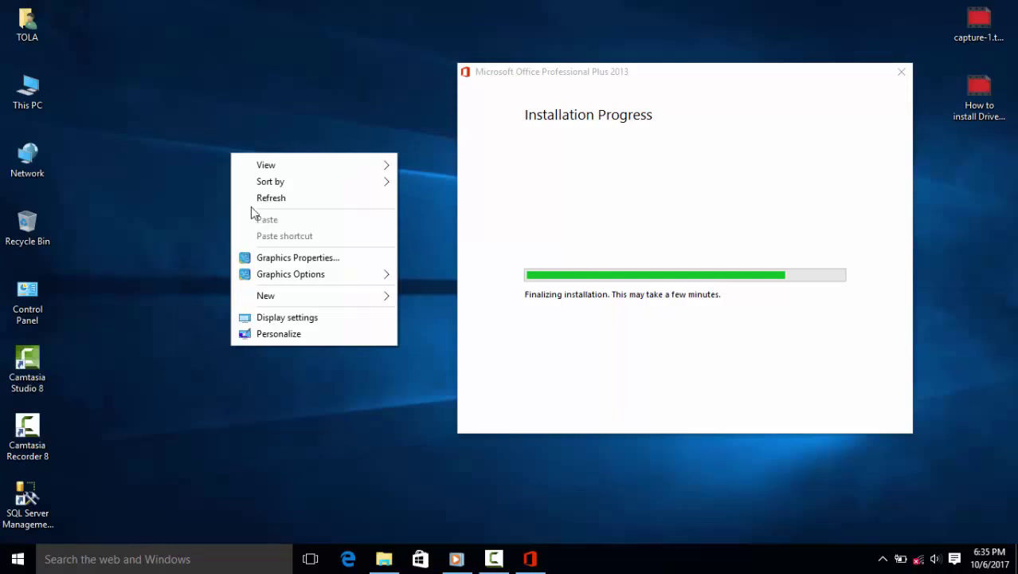
pyautogui.click(239, 198)
pyautogui.rightClick(201, 180)
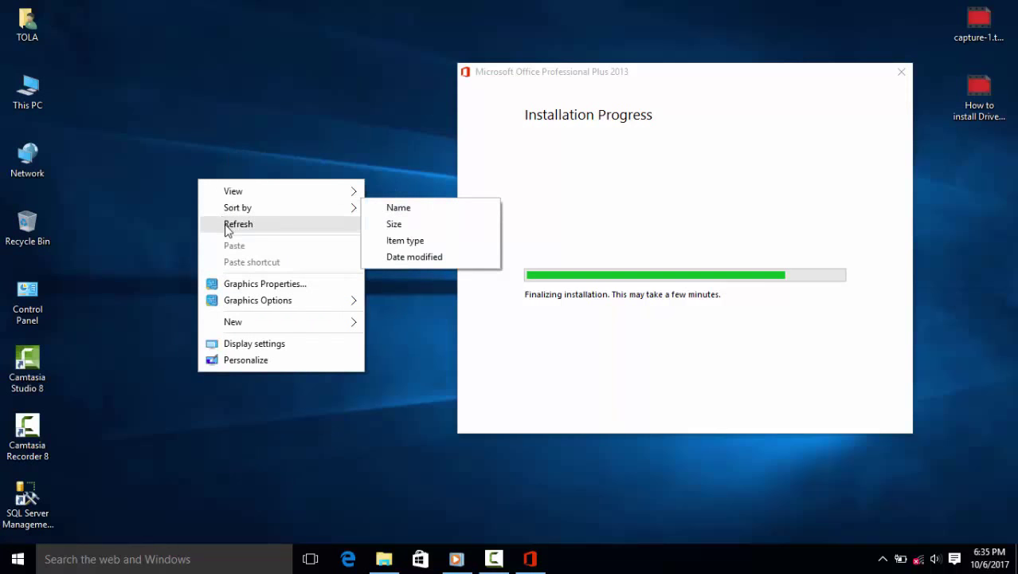
pyautogui.click(225, 222)
# - Open the Transcend (G:) drive in File Explorer, look through its folders and files, and minimize the window
pyautogui.press('super+e')
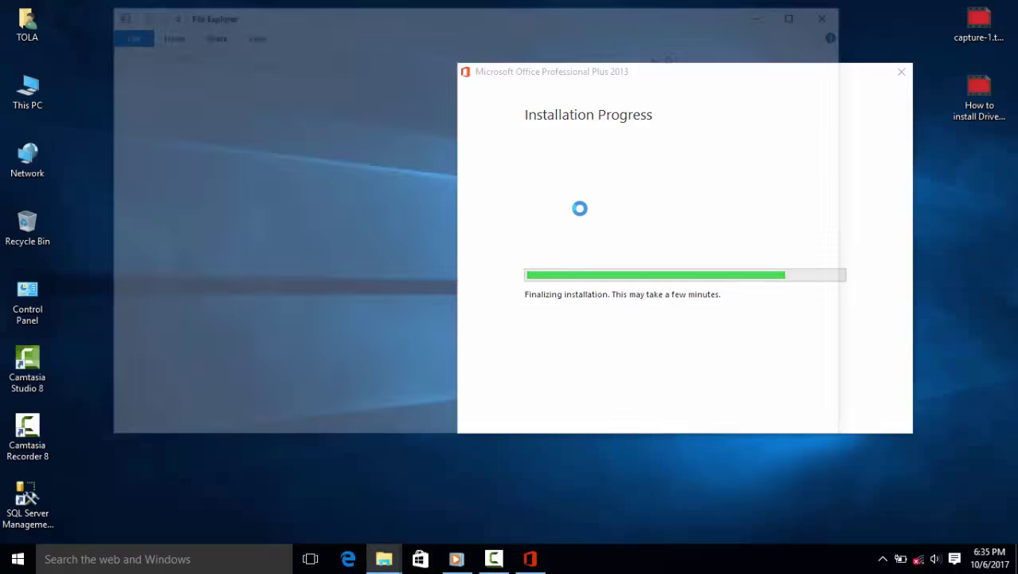
pyautogui.click(180, 377)
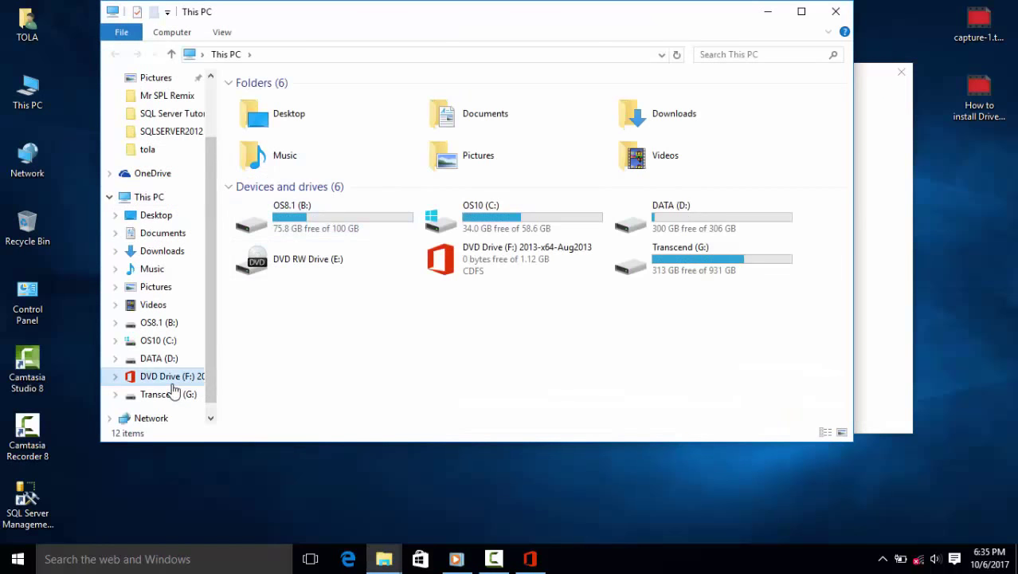
pyautogui.click(185, 392)
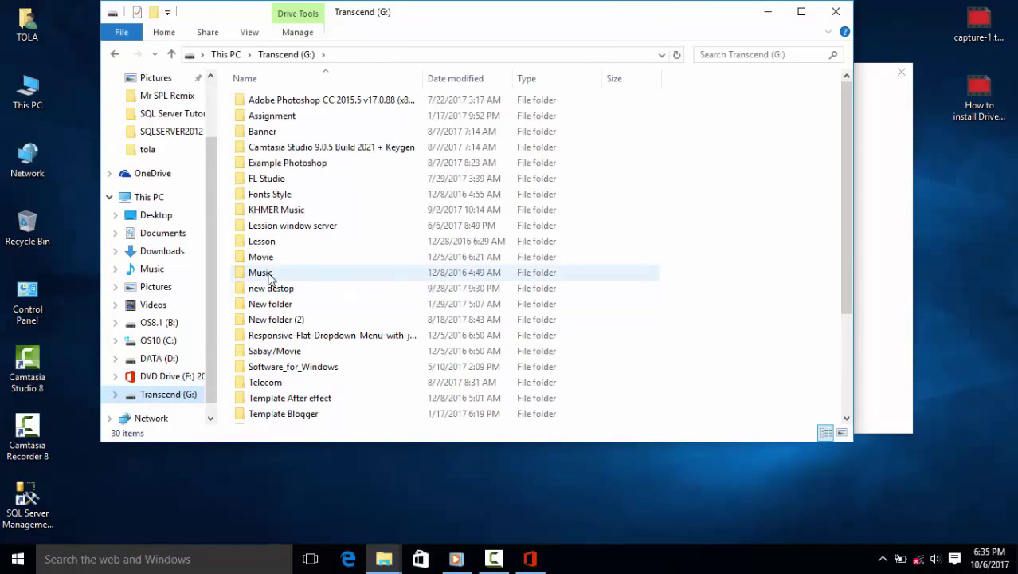
pyautogui.doubleClick(391, 3)
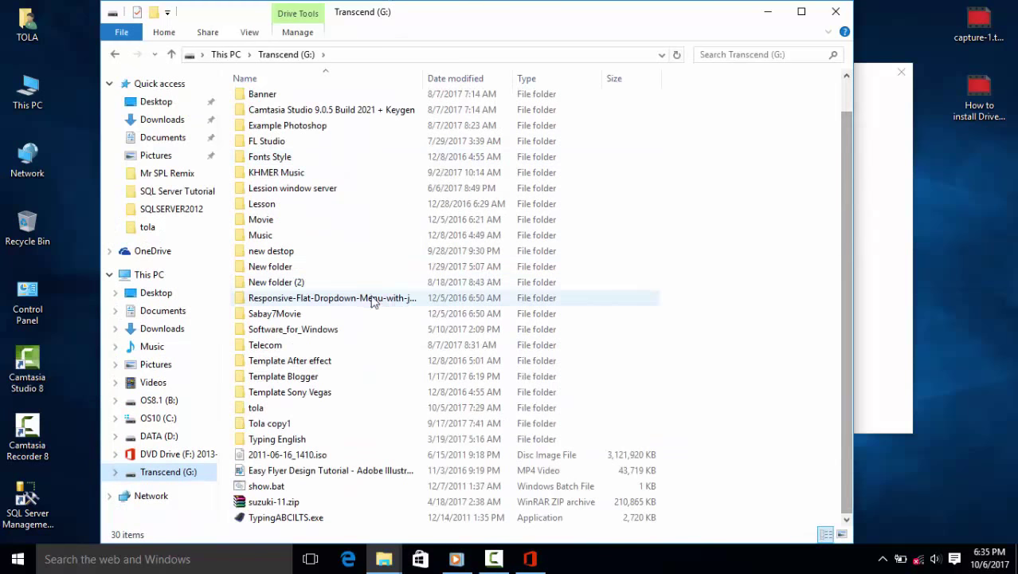
pyautogui.scroll(1, 378, 299)
pyautogui.scroll(-2, 372, 216)
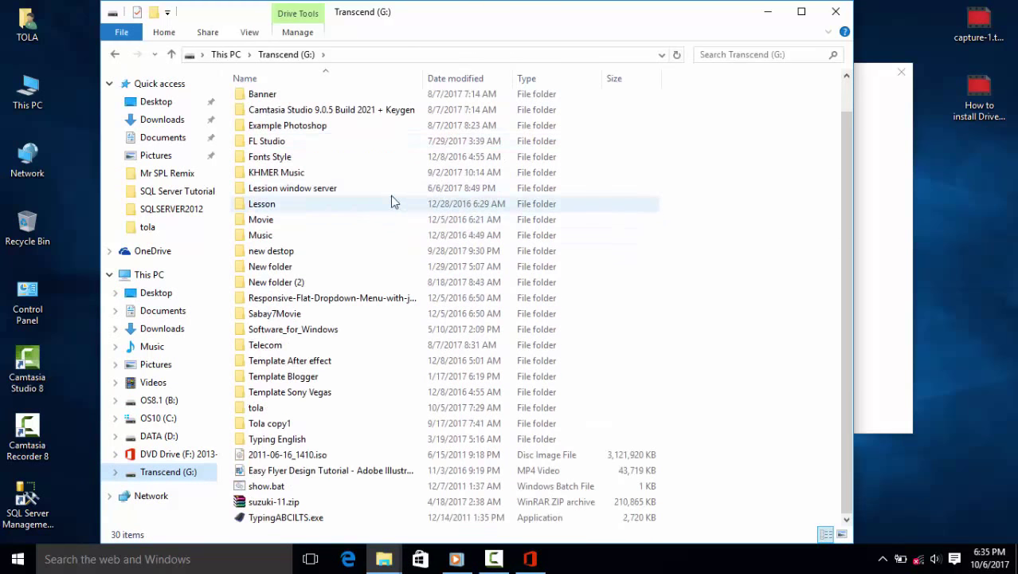
pyautogui.click(873, 79)
pyautogui.click(767, 11)
pyautogui.rightClick(222, 233)
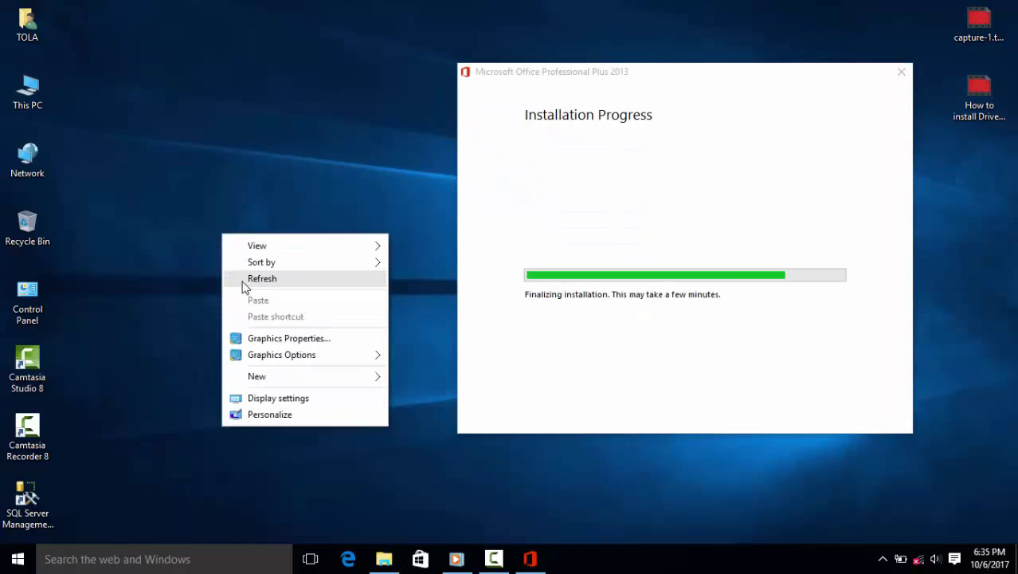
pyautogui.click(244, 280)
pyautogui.rightClick(206, 220)
pyautogui.click(225, 267)
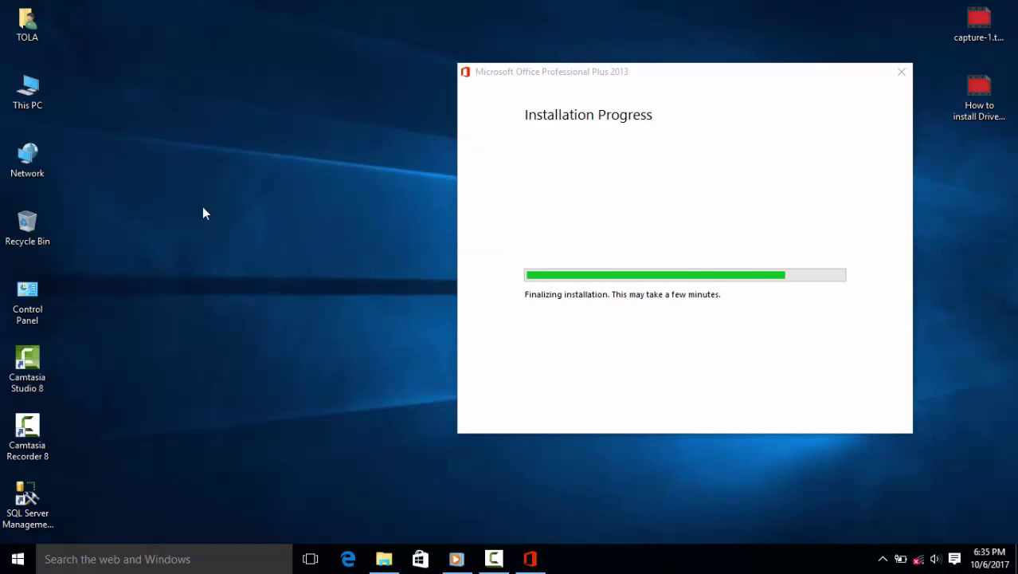
pyautogui.rightClick(204, 209)
pyautogui.click(224, 251)
# - Move the Office installation progress window aside and open Task Manager to view the running processes
pyautogui.moveTo(568, 72); pyautogui.dragTo(167, 60)
pyautogui.rightClick(639, 188)
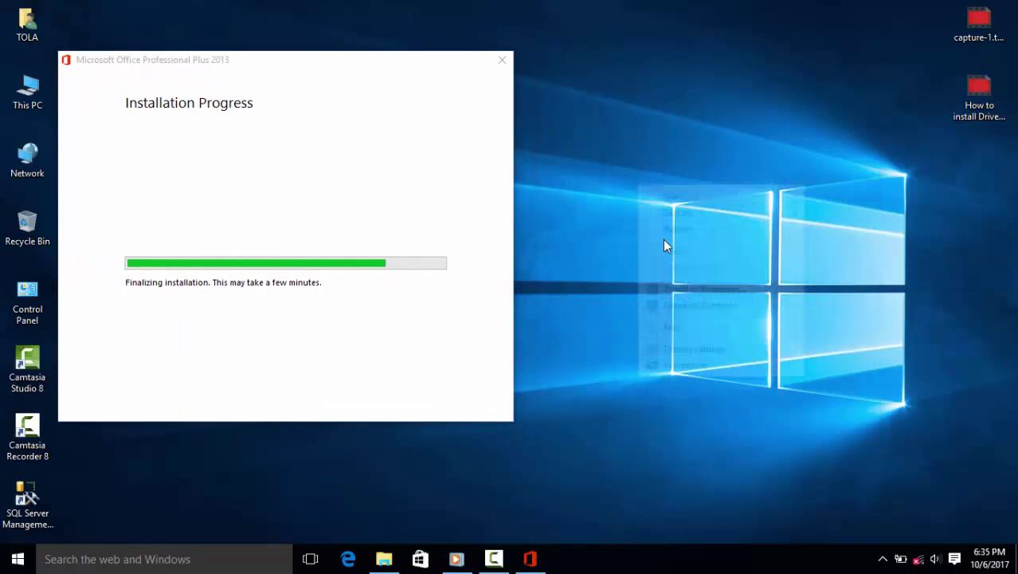
pyautogui.click(665, 230)
pyautogui.rightClick(675, 548)
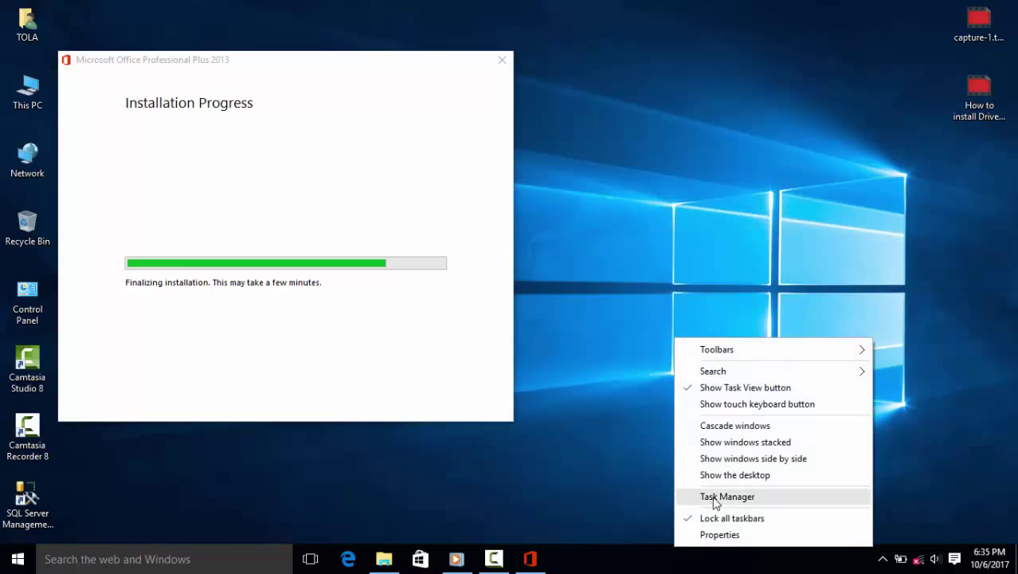
pyautogui.click(715, 498)
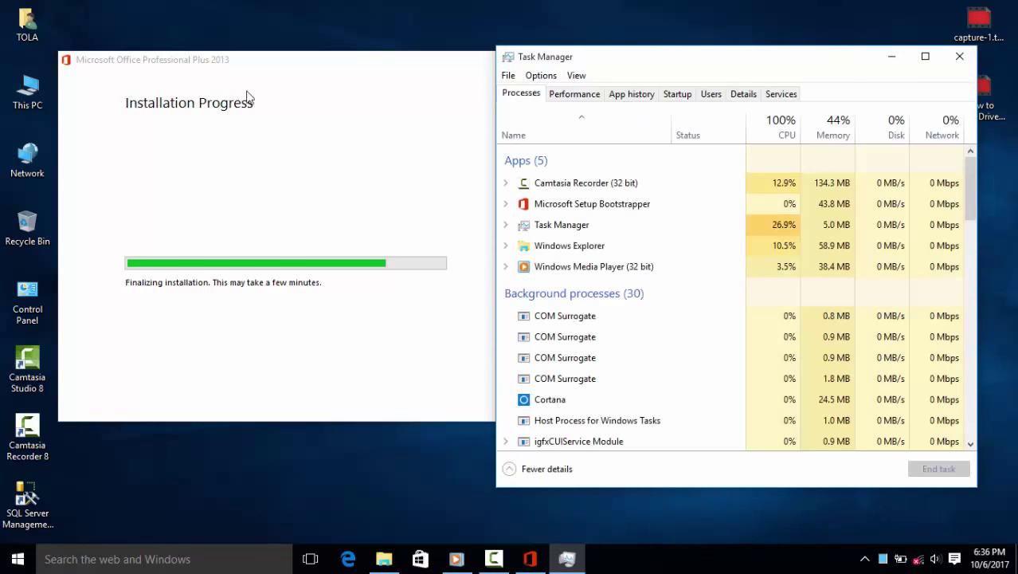
# - Arrange the Office installation progress window and Task Manager side by side without overlap
pyautogui.moveTo(716, 63); pyautogui.dragTo(721, 61)
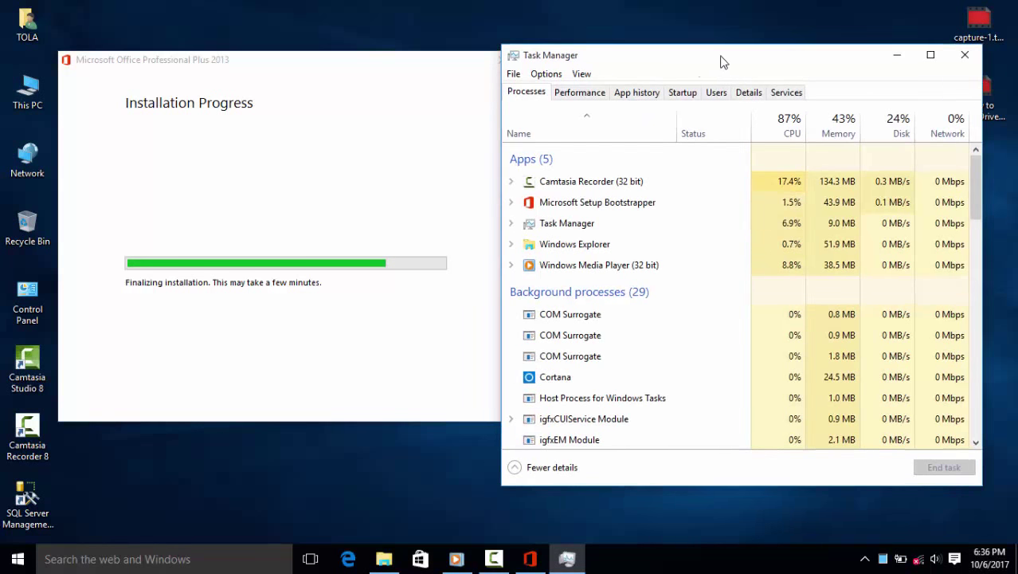
pyautogui.moveTo(345, 71); pyautogui.dragTo(295, 65)
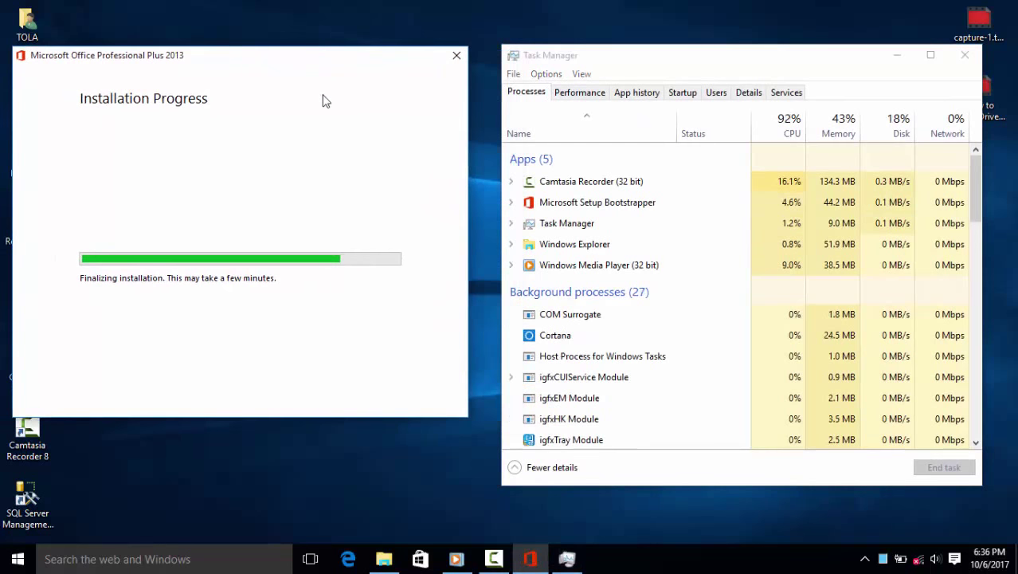
pyautogui.moveTo(663, 61); pyautogui.dragTo(648, 72)
pyautogui.rightClick(245, 484)
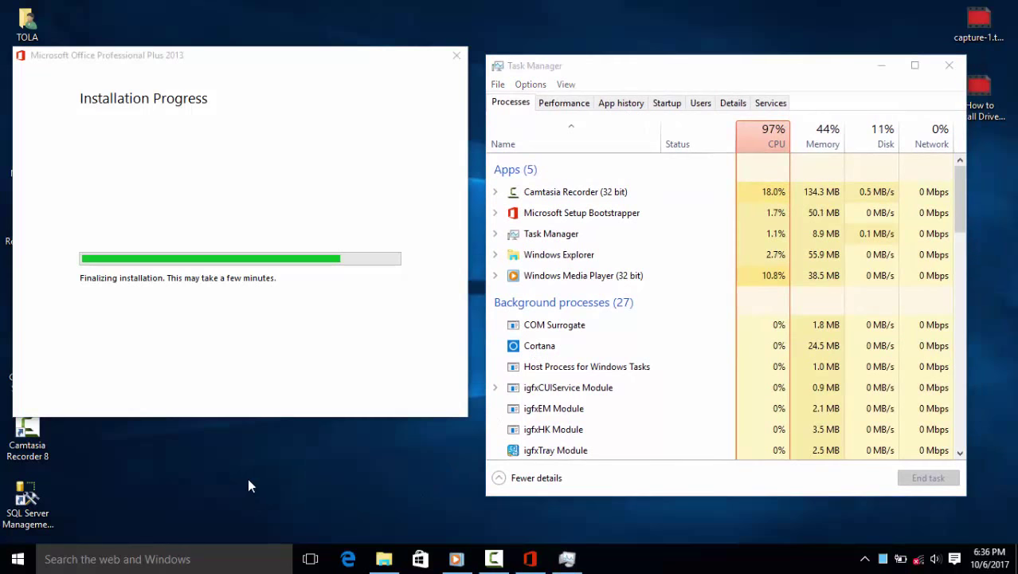
pyautogui.click(284, 338)
pyautogui.rightClick(201, 505)
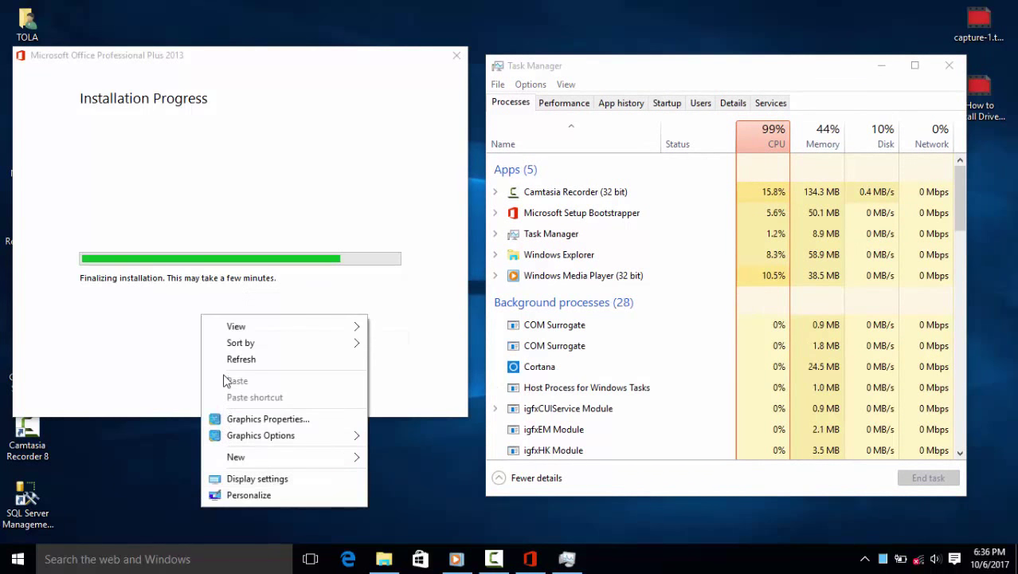
pyautogui.press('Return')
pyautogui.rightClick(209, 478)
pyautogui.click(239, 330)
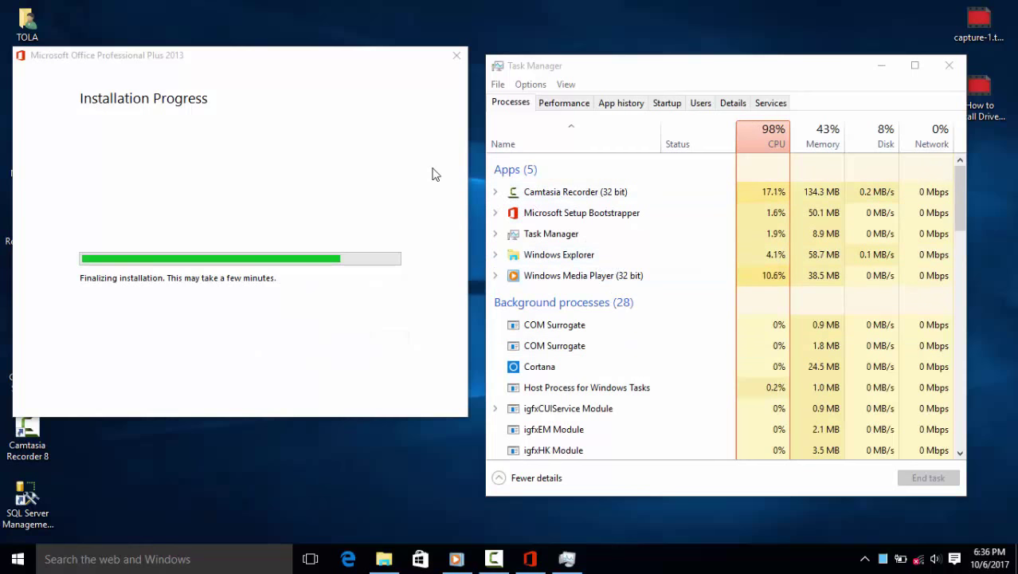
pyautogui.moveTo(189, 61); pyautogui.dragTo(201, 62)
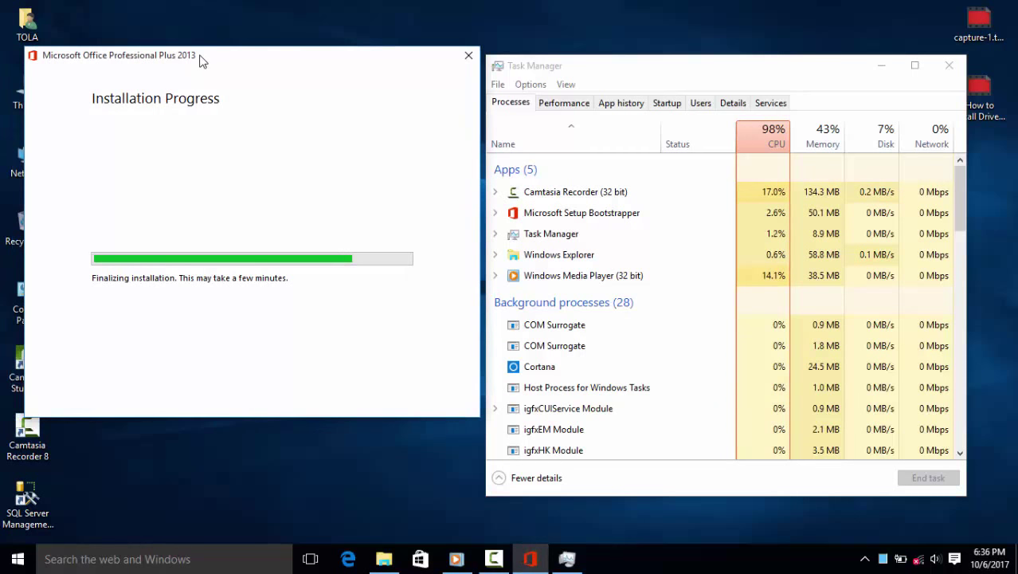
pyautogui.rightClick(182, 483)
pyautogui.click(225, 337)
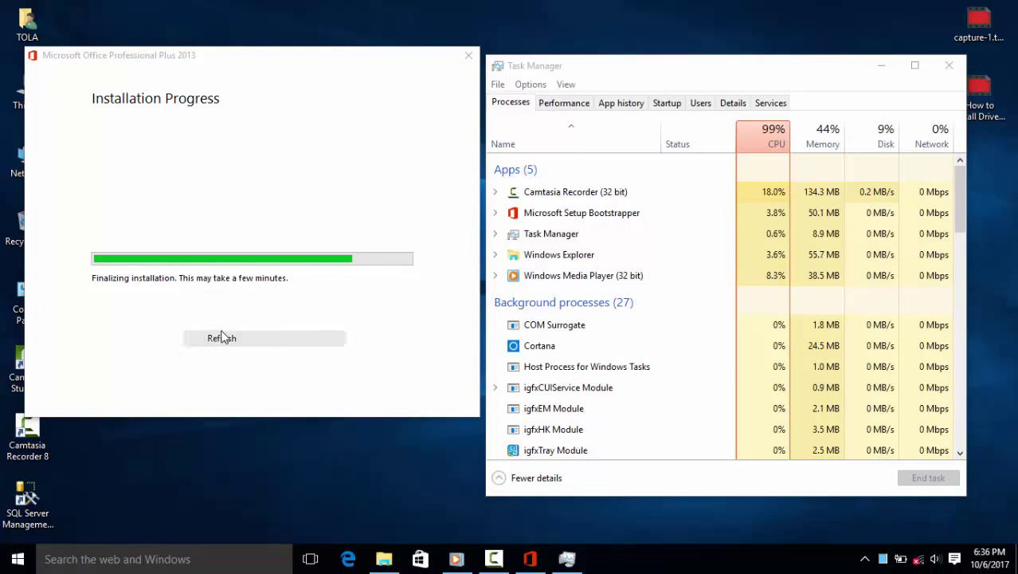
pyautogui.moveTo(692, 75); pyautogui.dragTo(694, 67)
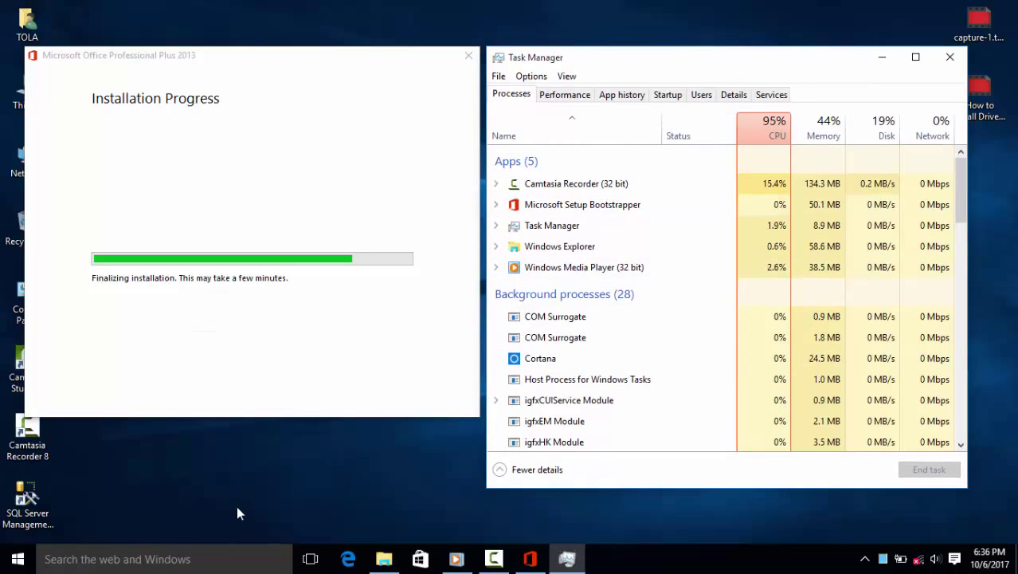
pyautogui.rightClick(128, 496)
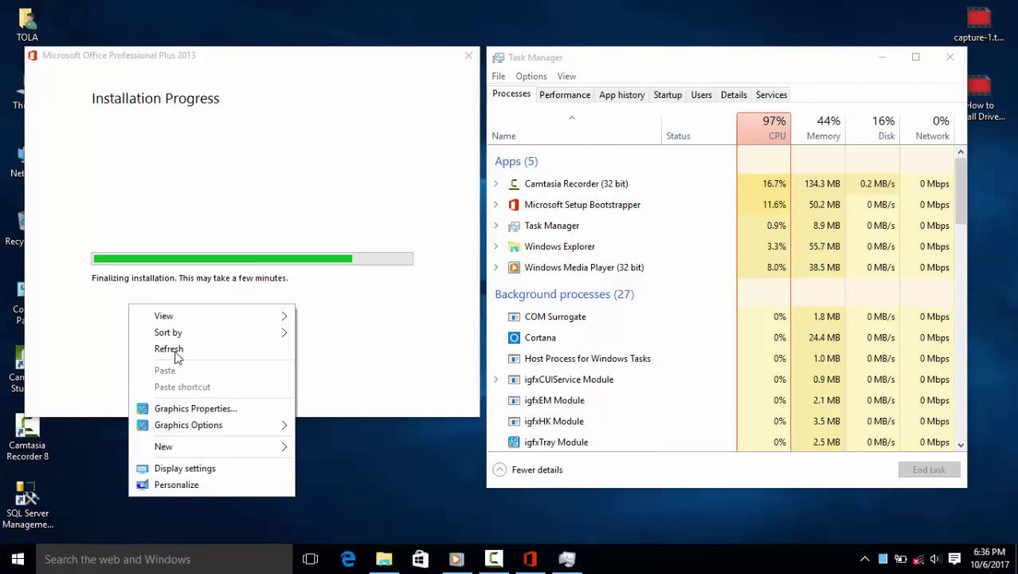
pyautogui.click(175, 348)
pyautogui.rightClick(170, 477)
pyautogui.click(199, 330)
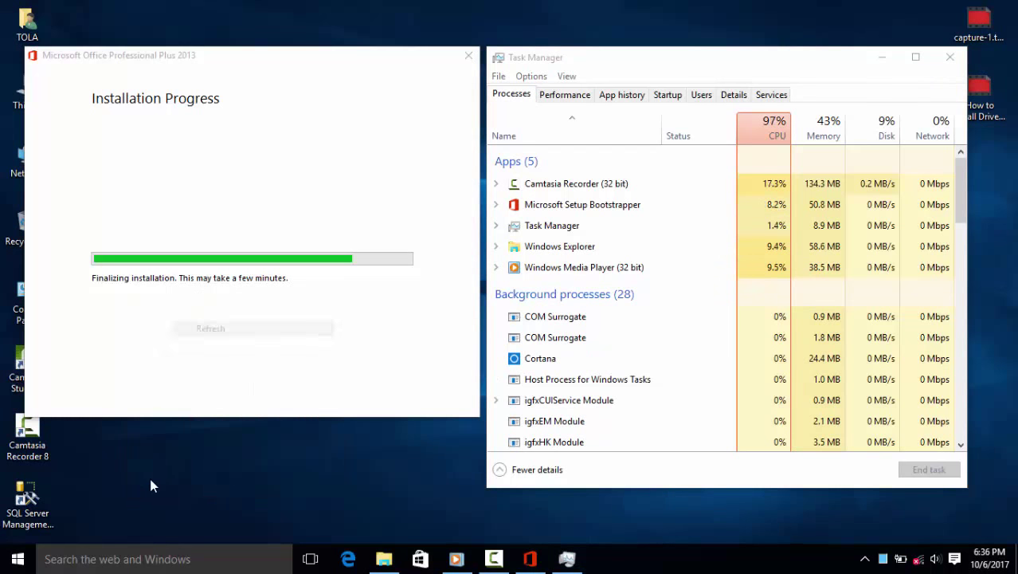
pyautogui.rightClick(150, 478)
pyautogui.click(204, 333)
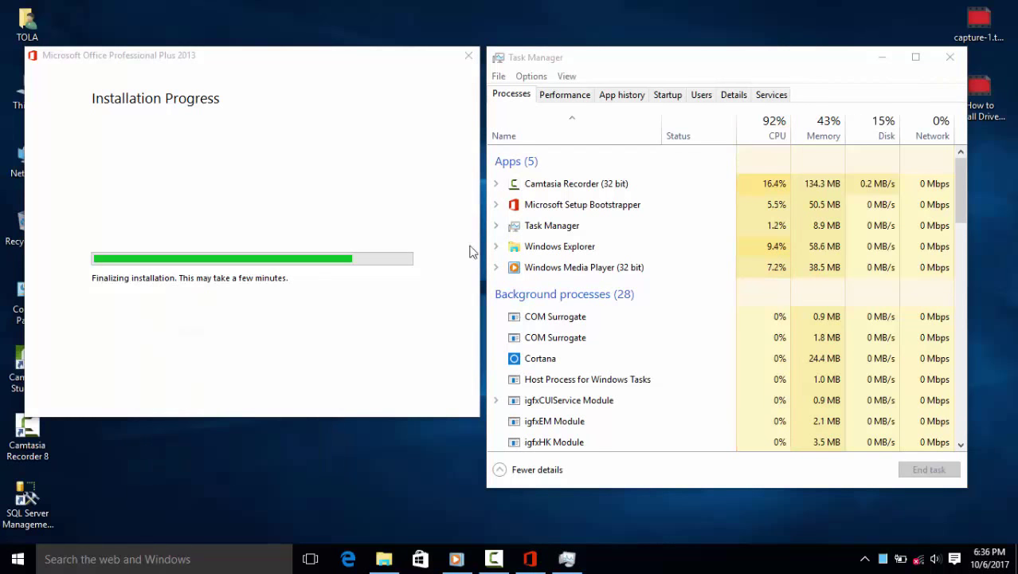
# - Move Task Manager farther from the installation progress window and look through its list of running processes
pyautogui.click(658, 62)
pyautogui.moveTo(658, 62)
pyautogui.mouseDown()
pyautogui.moveTo(672, 51)
pyautogui.moveTo(669, 64)
pyautogui.mouseUp()
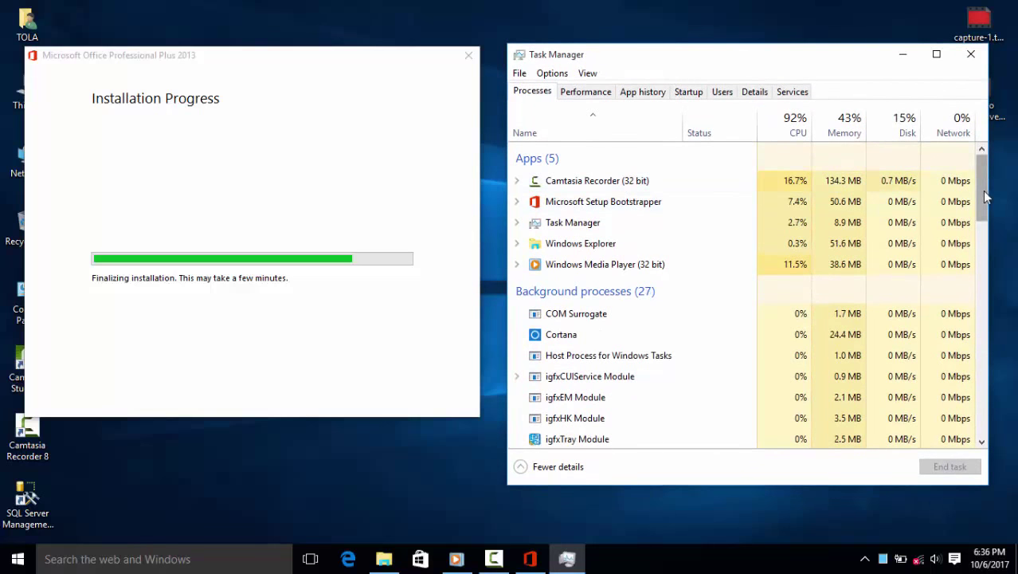
pyautogui.scroll(-2, 985, 197)
pyautogui.scroll(2, 985, 196)
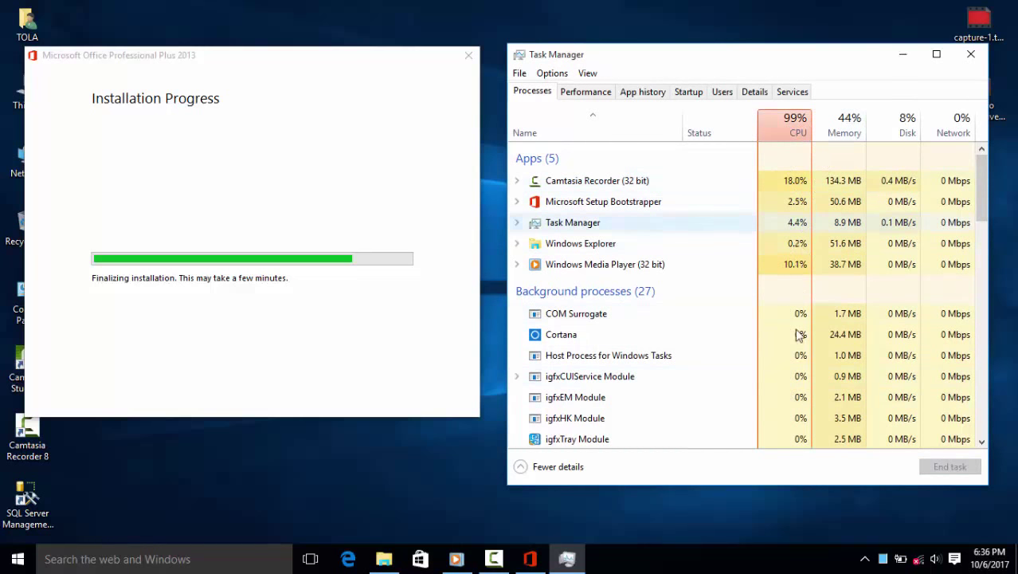
pyautogui.rightClick(239, 506)
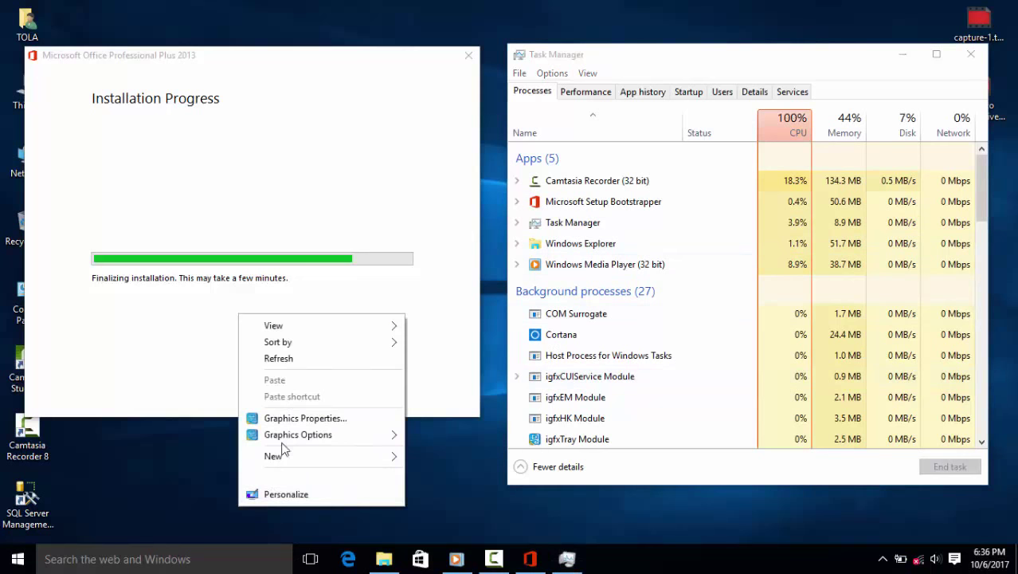
pyautogui.click(280, 360)
pyautogui.rightClick(165, 484)
pyautogui.click(197, 337)
pyautogui.rightClick(117, 430)
pyautogui.click(171, 276)
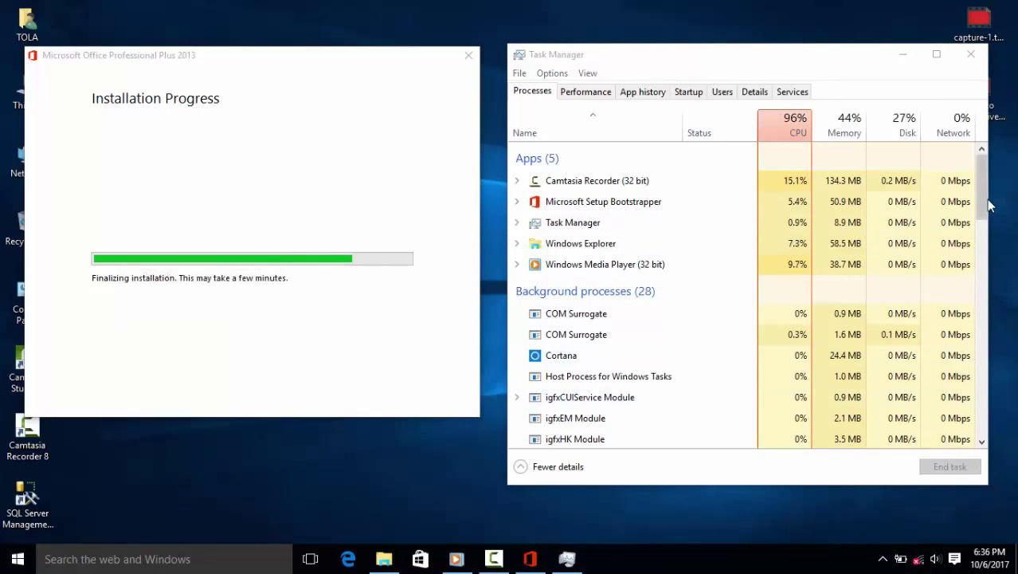
pyautogui.moveTo(985, 199)
pyautogui.mouseDown()
pyautogui.moveTo(985, 279)
pyautogui.moveTo(985, 196)
pyautogui.mouseUp()
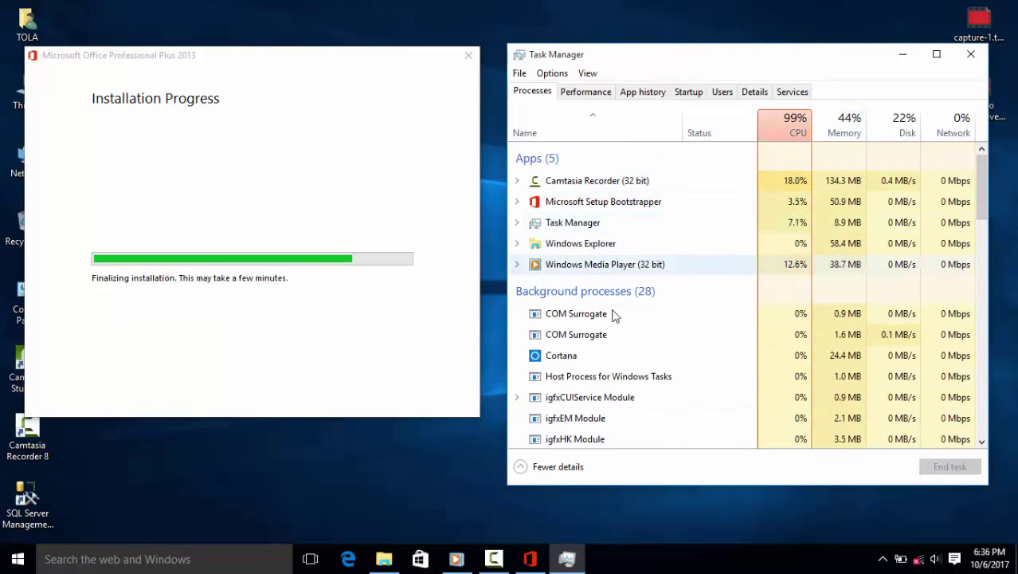
pyautogui.rightClick(249, 479)
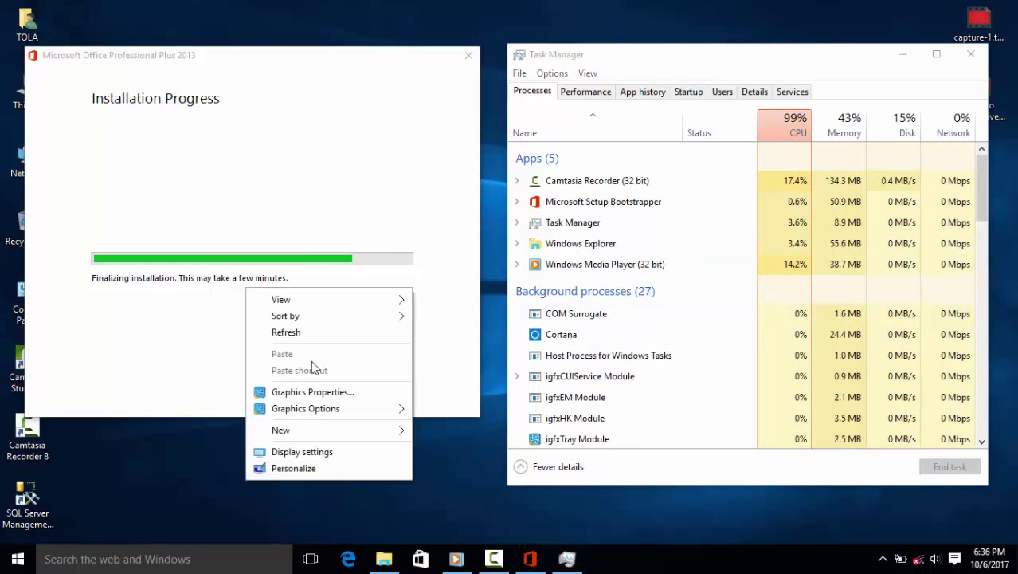
pyautogui.click(289, 332)
pyautogui.rightClick(209, 304)
pyautogui.click(251, 351)
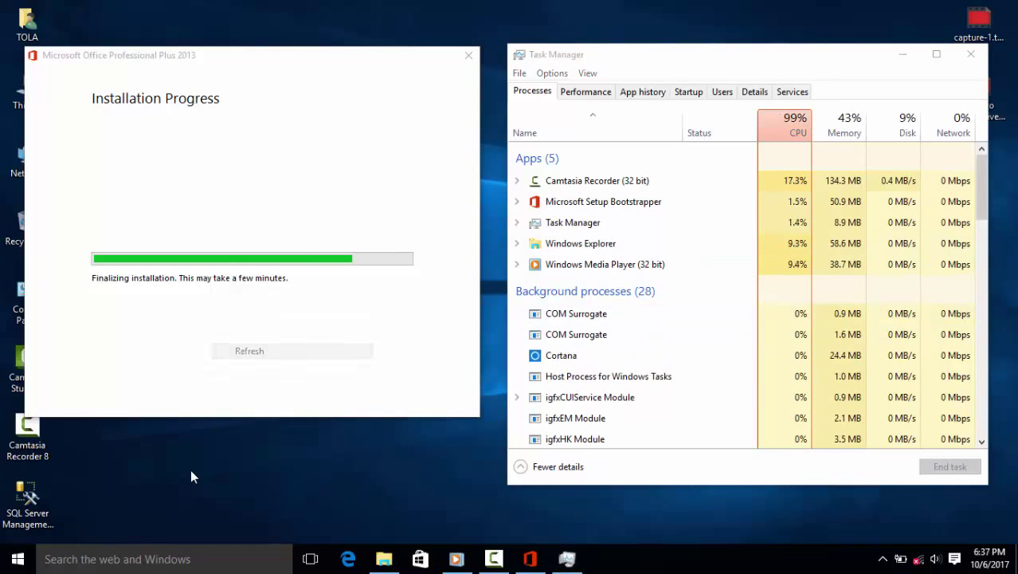
pyautogui.rightClick(190, 475)
pyautogui.click(219, 323)
pyautogui.rightClick(163, 456)
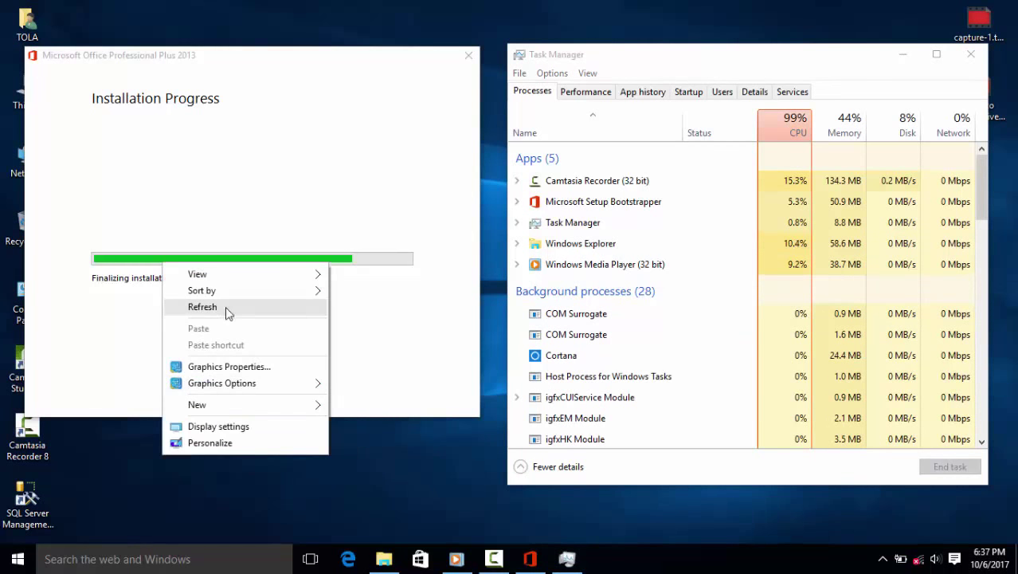
pyautogui.click(227, 311)
pyautogui.rightClick(184, 475)
pyautogui.click(239, 325)
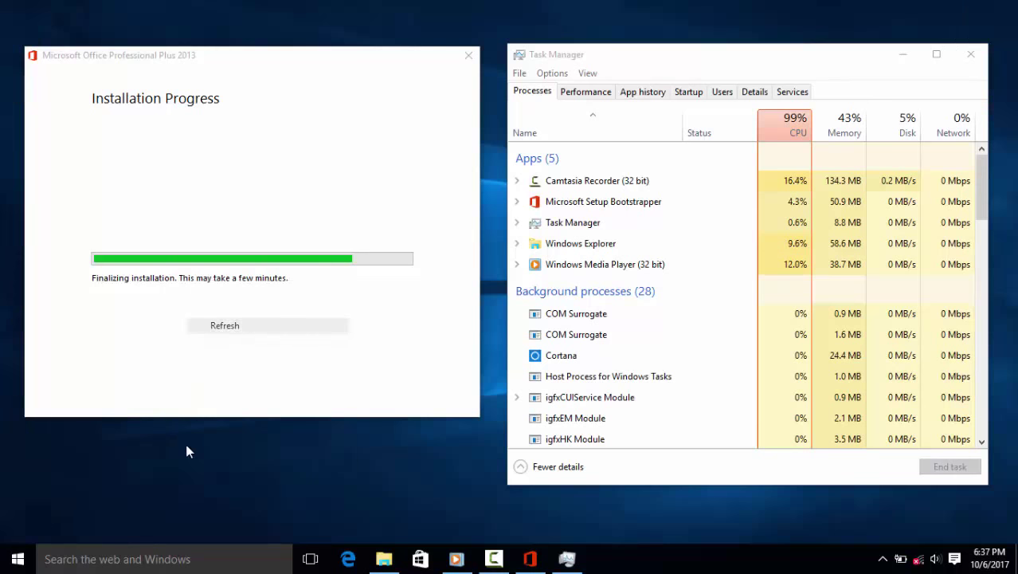
pyautogui.rightClick(178, 458)
pyautogui.click(230, 318)
pyautogui.rightClick(179, 471)
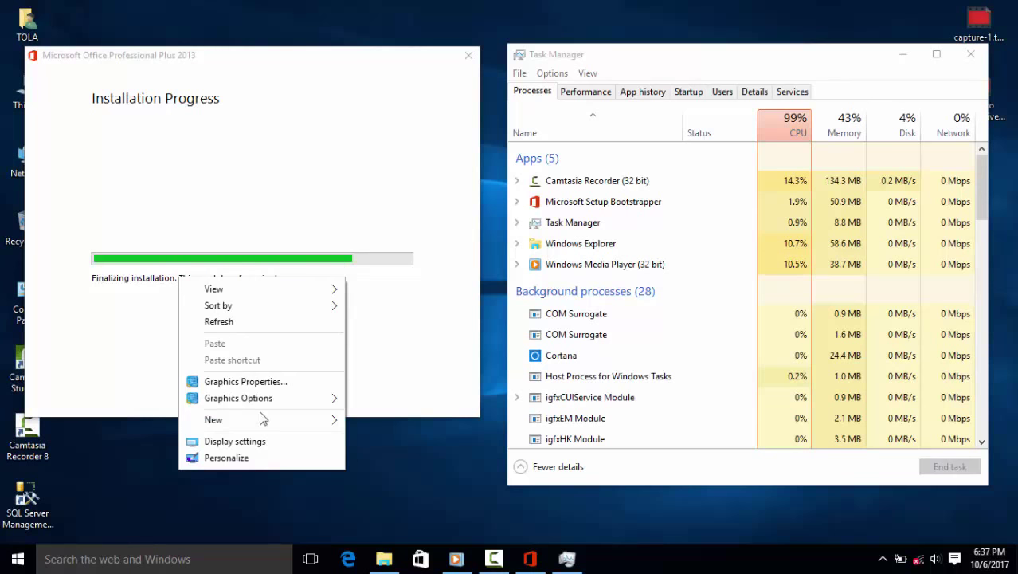
pyautogui.click(227, 323)
pyautogui.rightClick(169, 468)
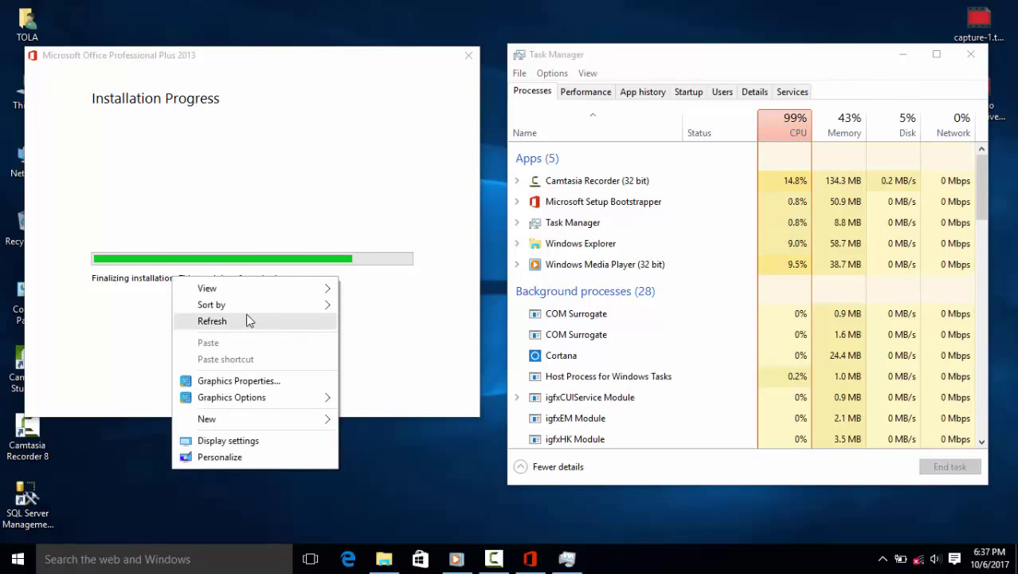
pyautogui.click(247, 320)
pyautogui.rightClick(134, 493)
pyautogui.click(195, 345)
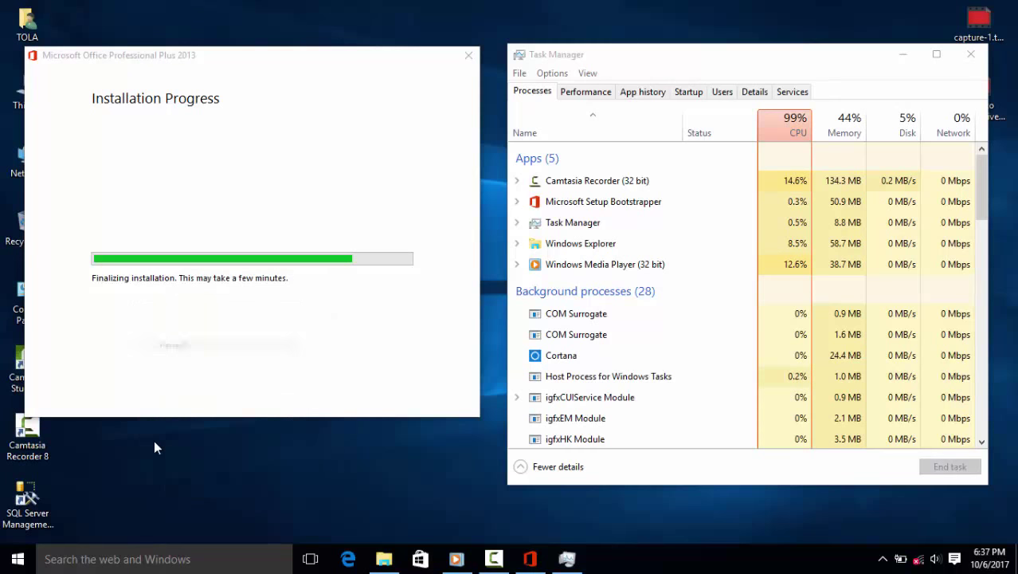
pyautogui.rightClick(151, 477)
pyautogui.click(197, 331)
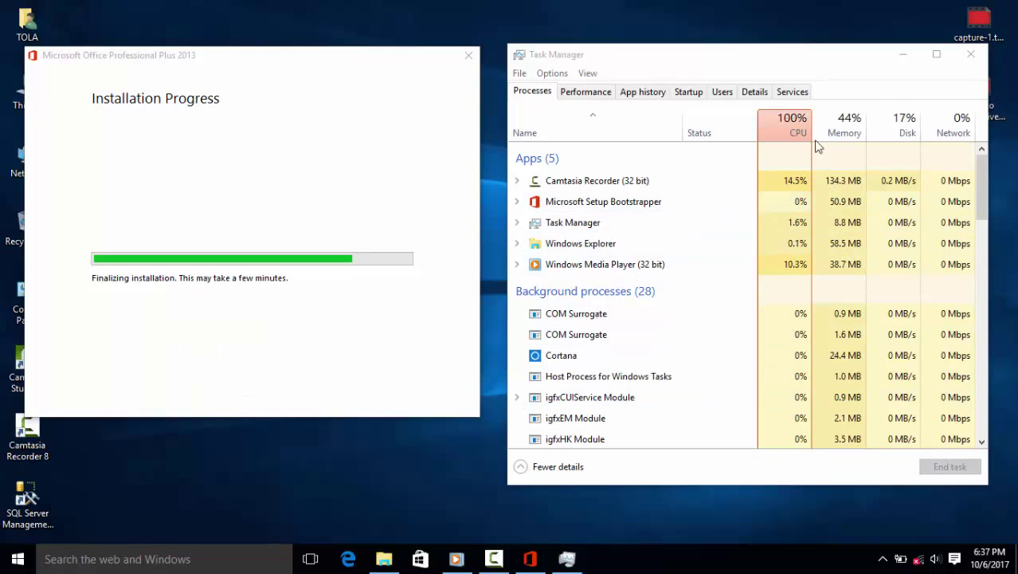
# - Sort the running processes by memory use, from lowest to highest, and refresh the desktop
pyautogui.click(849, 134)
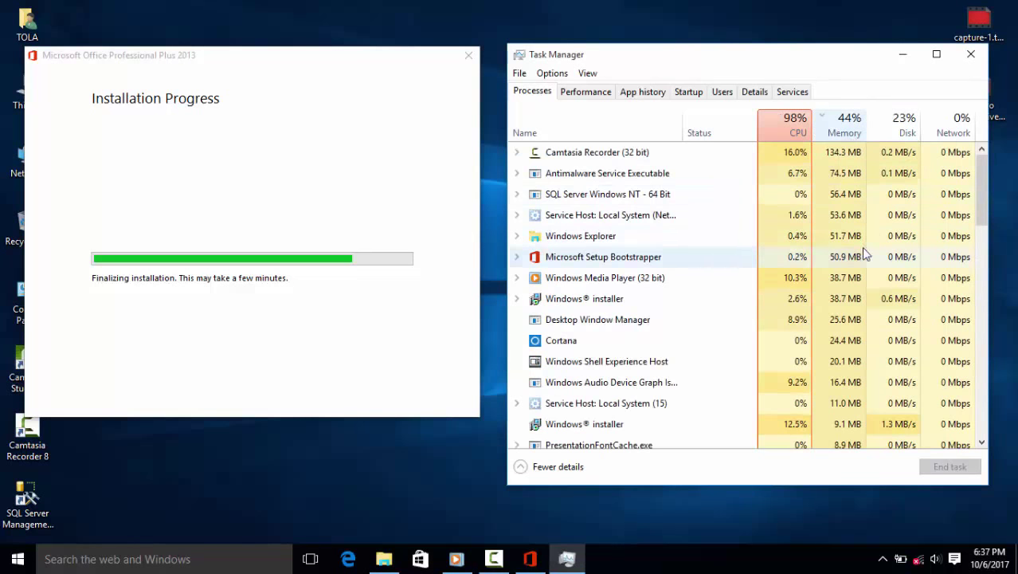
pyautogui.click(839, 125)
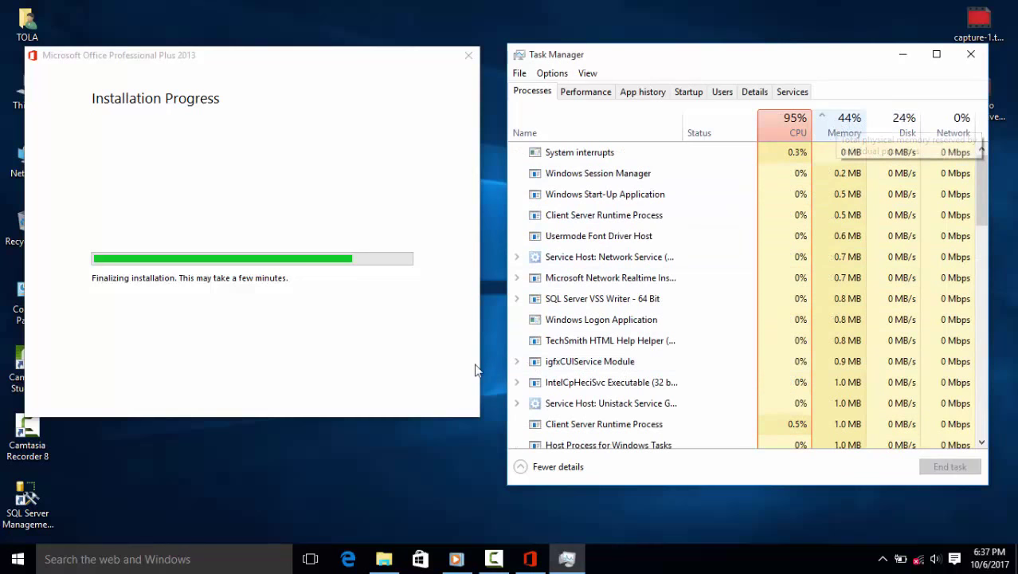
pyautogui.rightClick(254, 483)
pyautogui.click(306, 332)
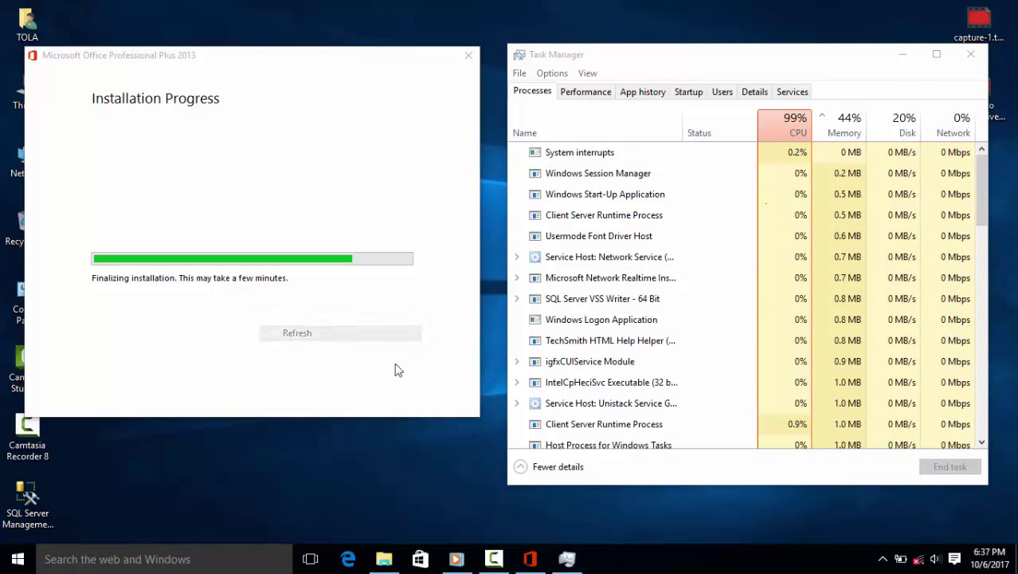
# - Reduce the height of the Task Manager window, check the process list and close Task Manager
pyautogui.moveTo(747, 48); pyautogui.dragTo(658, 52)
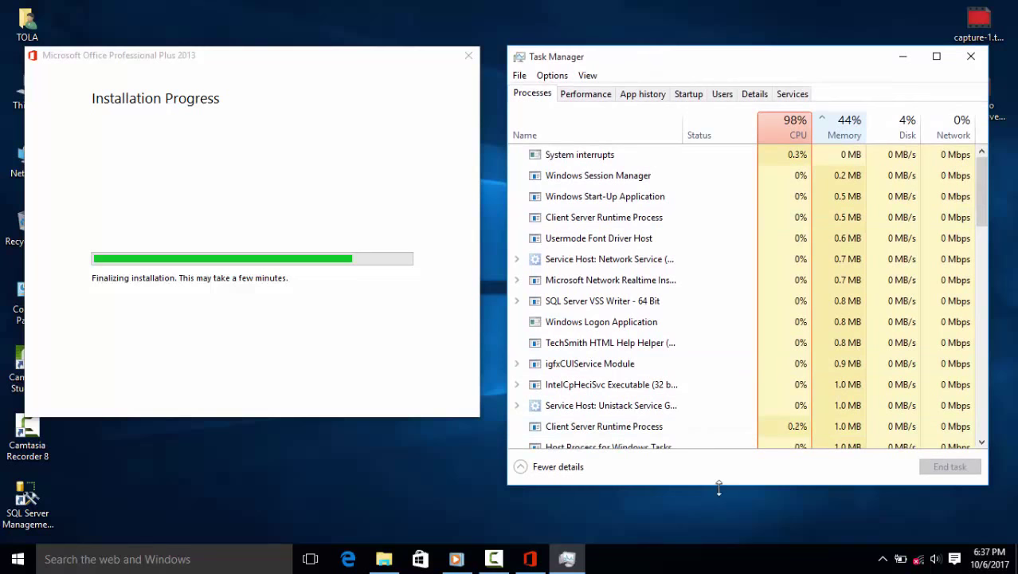
pyautogui.moveTo(719, 488); pyautogui.dragTo(704, 414)
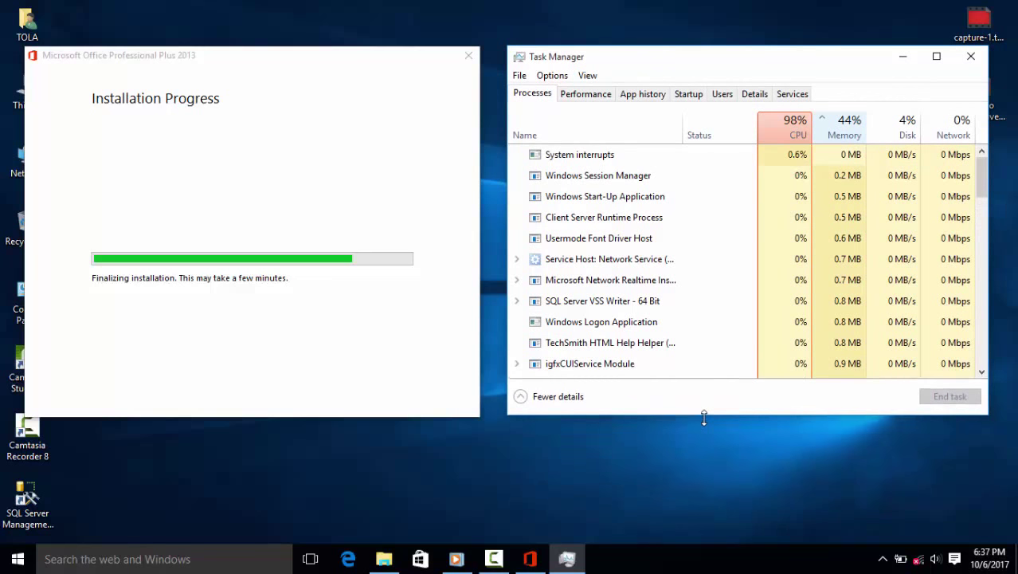
pyautogui.rightClick(534, 465)
pyautogui.click(584, 320)
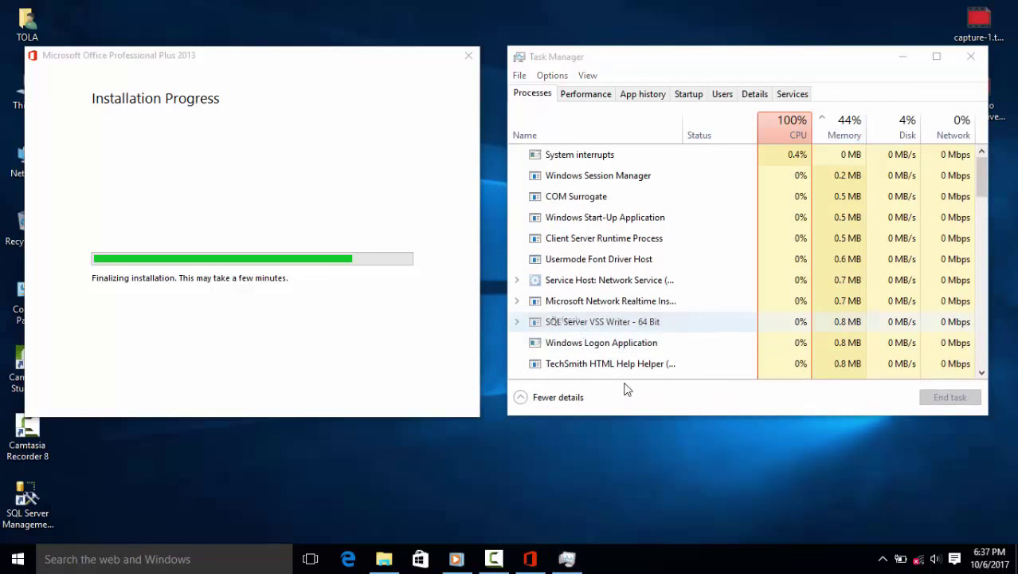
pyautogui.rightClick(287, 489)
pyautogui.click(330, 346)
pyautogui.moveTo(981, 159)
pyautogui.mouseDown()
pyautogui.moveTo(992, 359)
pyautogui.moveTo(1000, 154)
pyautogui.mouseUp()
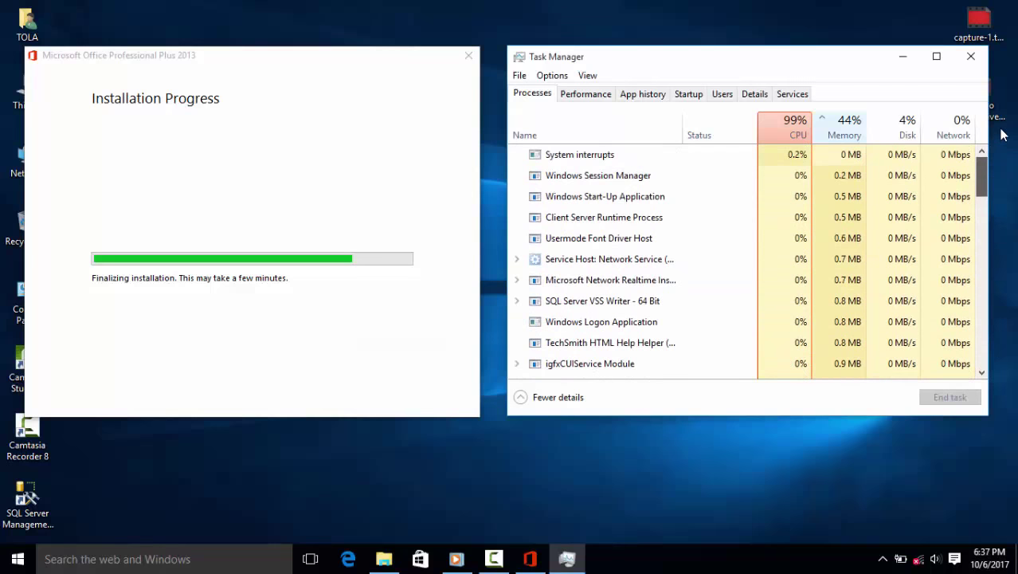
pyautogui.click(971, 57)
pyautogui.rightClick(658, 228)
pyautogui.click(675, 274)
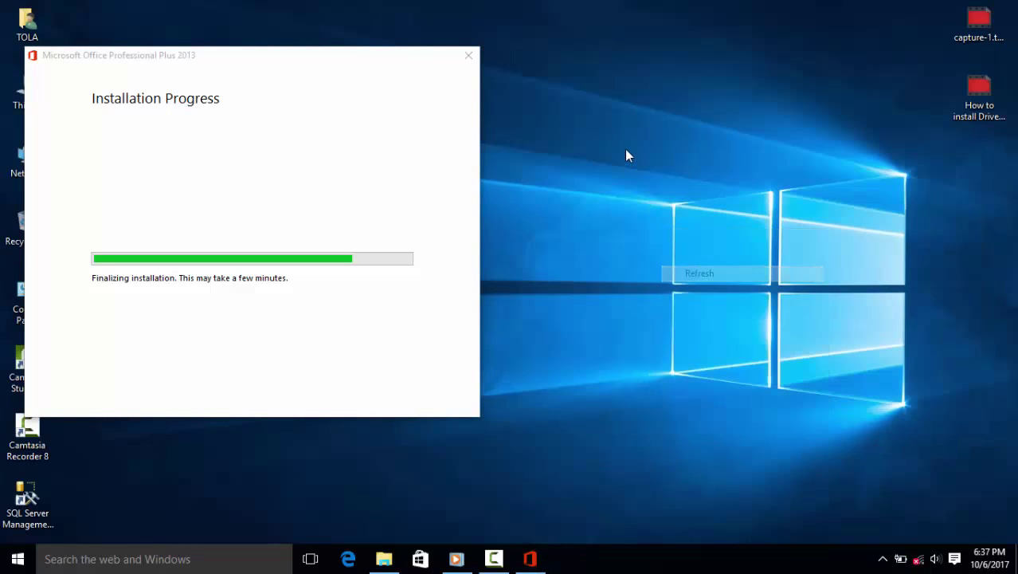
pyautogui.rightClick(625, 150)
pyautogui.click(653, 195)
pyautogui.rightClick(648, 179)
pyautogui.click(674, 222)
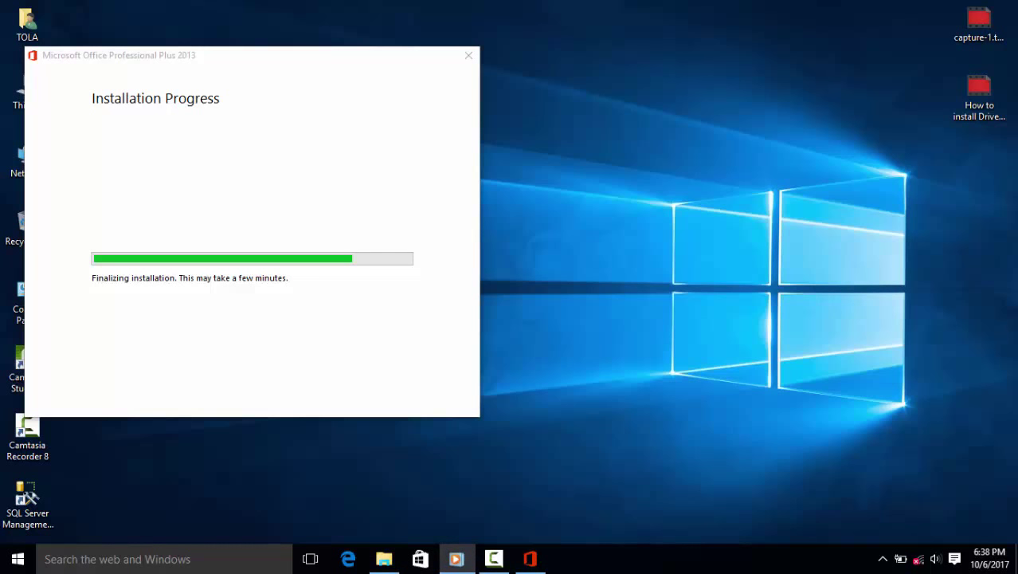
pyautogui.rightClick(600, 189)
pyautogui.click(610, 235)
pyautogui.rightClick(606, 202)
pyautogui.click(613, 245)
pyautogui.rightClick(588, 201)
pyautogui.click(603, 244)
pyautogui.rightClick(588, 201)
pyautogui.click(608, 248)
pyautogui.rightClick(627, 191)
pyautogui.click(667, 237)
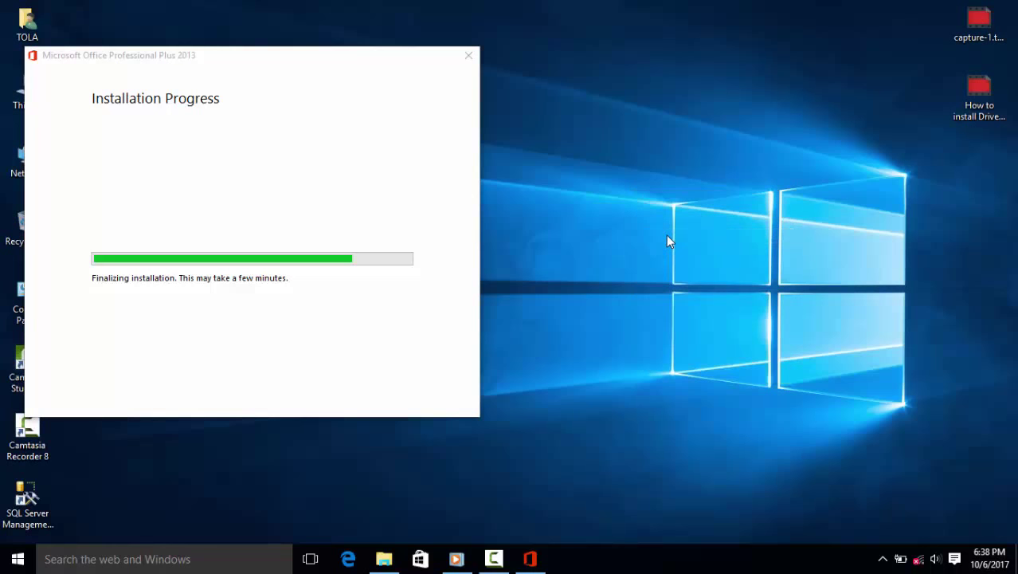
# - Refresh the desktop and move the Office installation progress window clear of the desktop icons
pyautogui.rightClick(666, 235)
pyautogui.click(709, 279)
pyautogui.moveTo(275, 57); pyautogui.dragTo(751, 26)
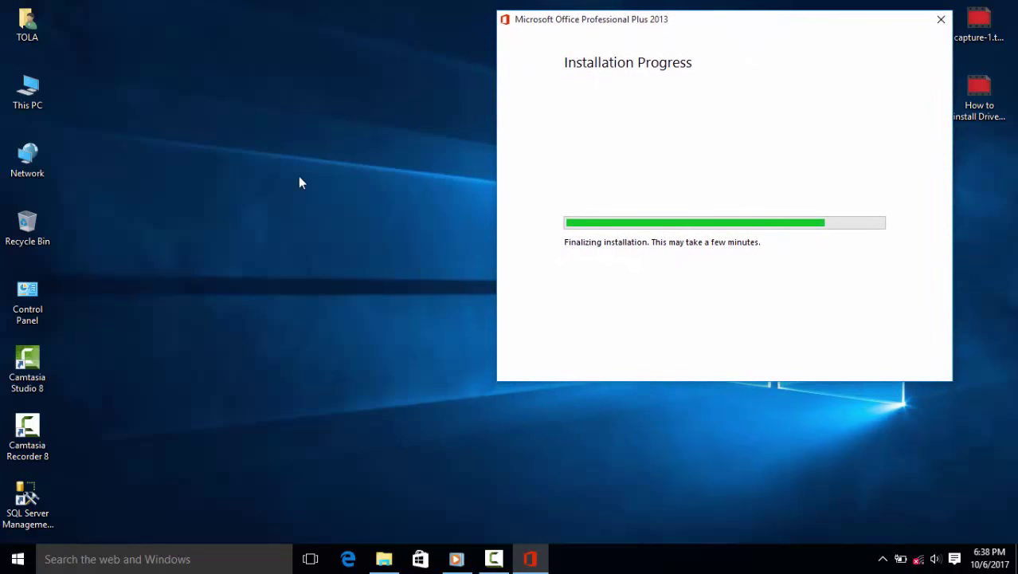
pyautogui.rightClick(299, 182)
pyautogui.click(325, 221)
pyautogui.rightClick(284, 195)
pyautogui.click(318, 238)
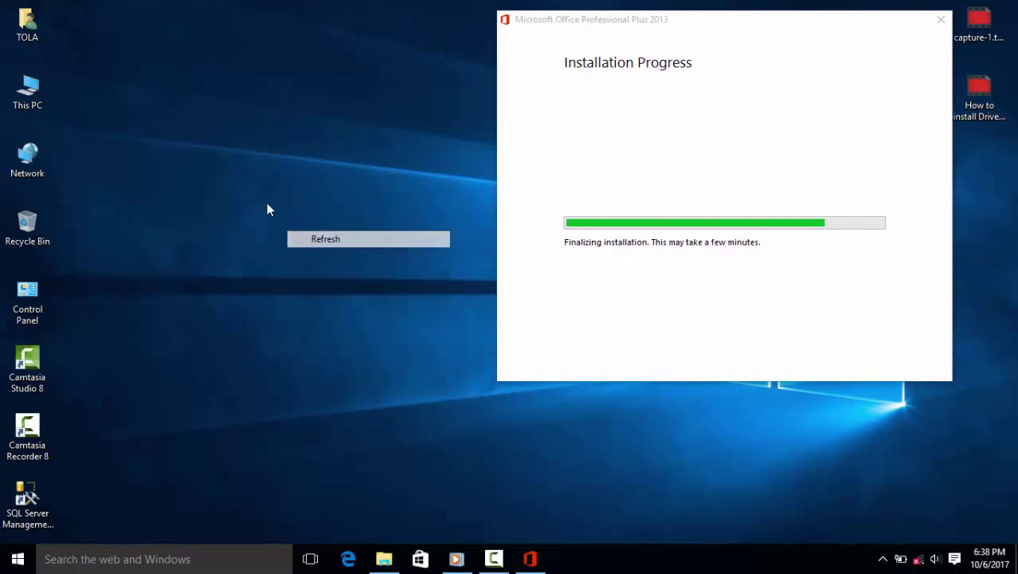
pyautogui.rightClick(255, 194)
pyautogui.click(259, 239)
pyautogui.rightClick(250, 216)
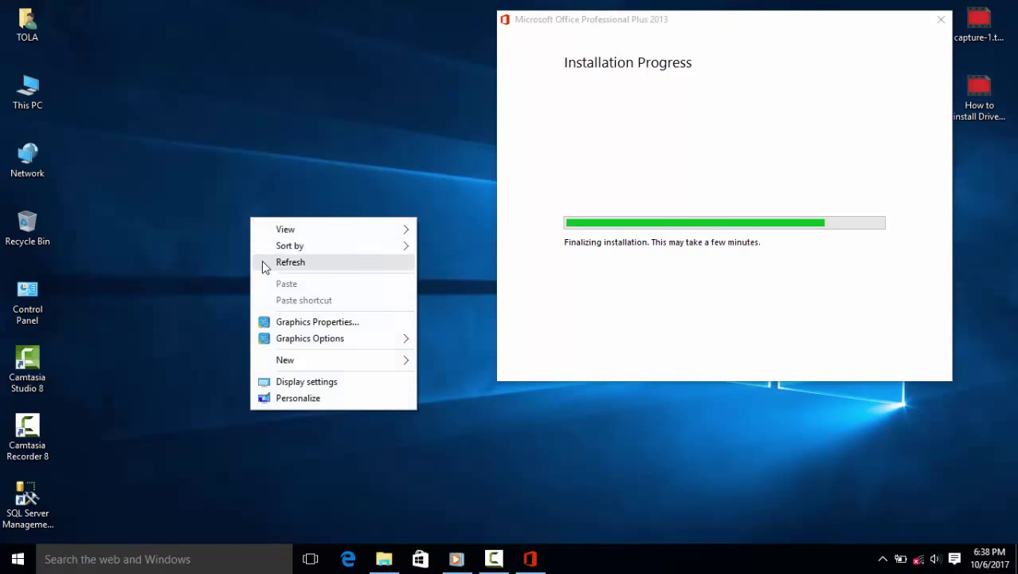
pyautogui.click(263, 262)
pyautogui.rightClick(230, 199)
pyautogui.click(250, 243)
pyautogui.rightClick(235, 205)
pyautogui.click(252, 254)
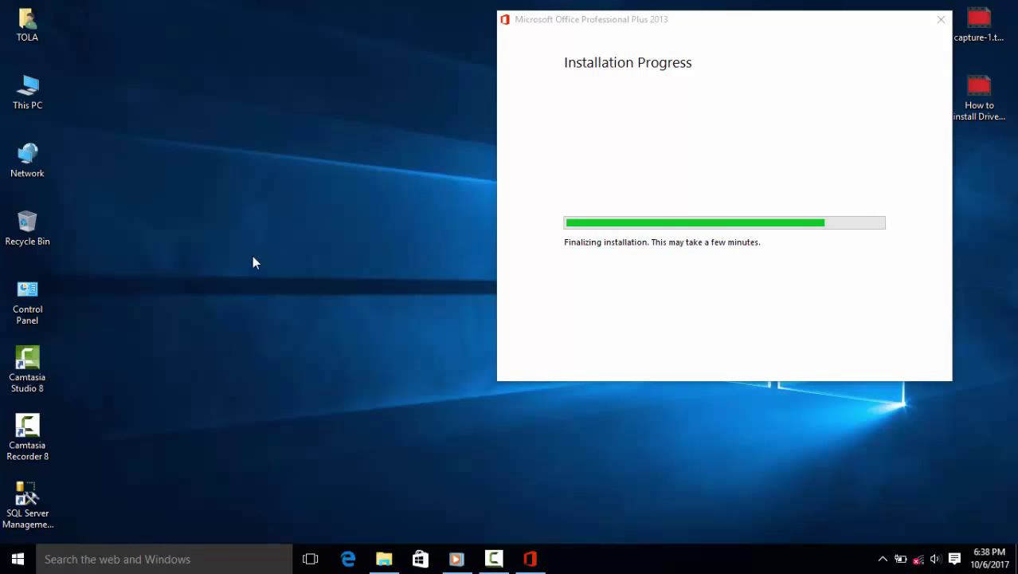
pyautogui.rightClick(202, 196)
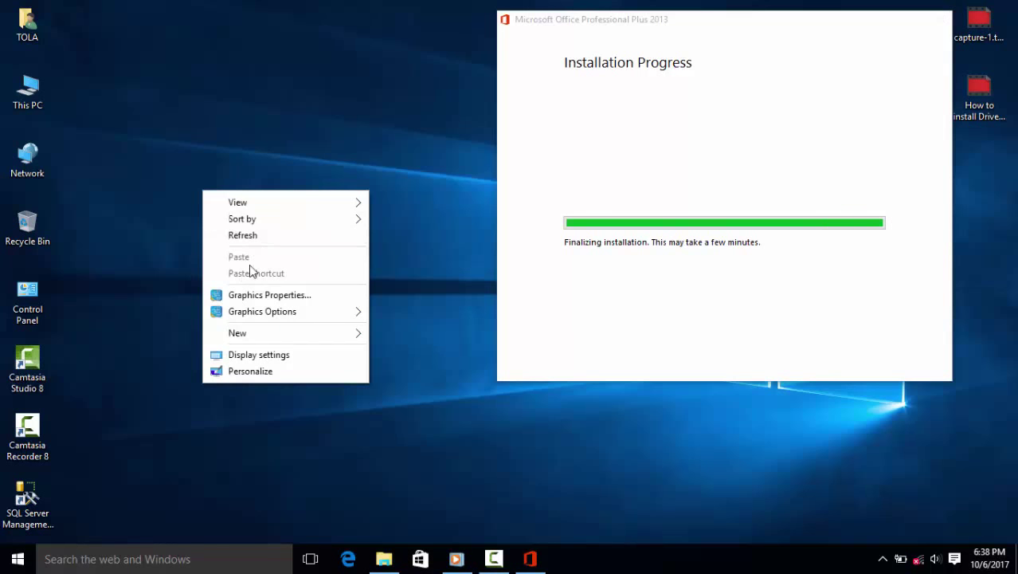
pyautogui.click(252, 240)
pyautogui.rightClick(205, 202)
pyautogui.click(231, 253)
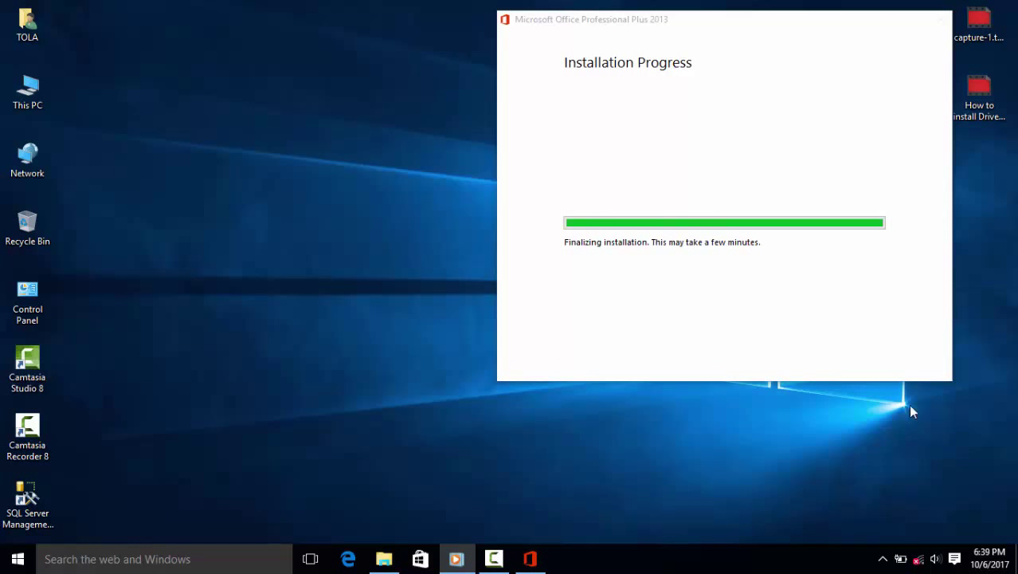
pyautogui.rightClick(456, 254)
pyautogui.click(470, 296)
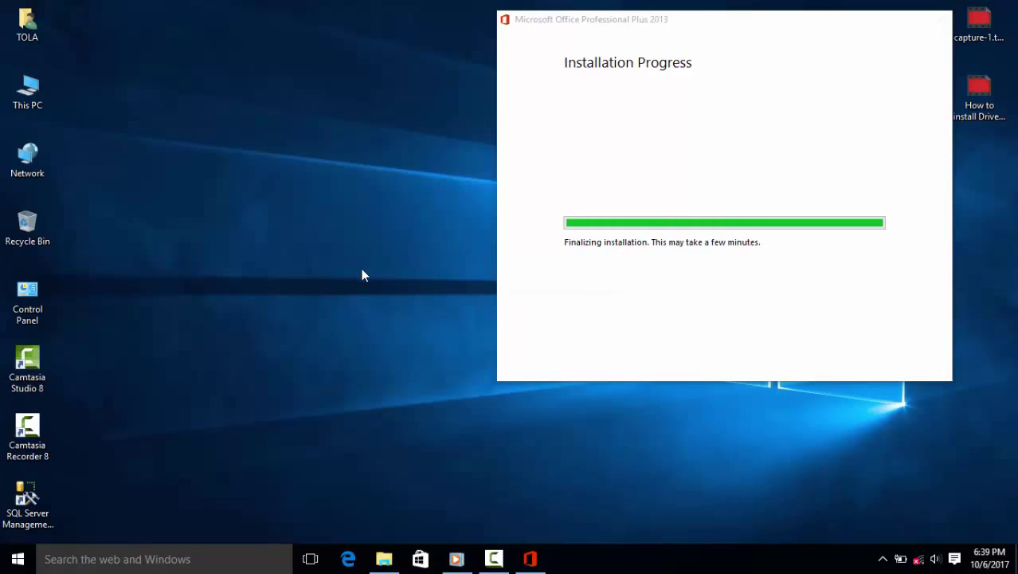
pyautogui.rightClick(385, 235)
pyautogui.click(394, 279)
pyautogui.rightClick(215, 189)
pyautogui.click(253, 236)
pyautogui.rightClick(219, 214)
pyautogui.click(241, 253)
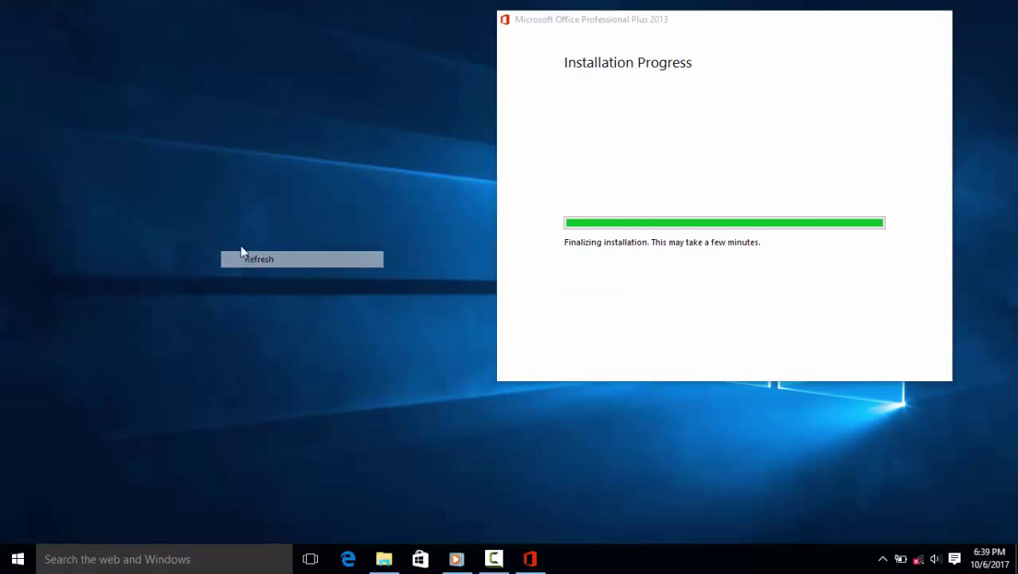
pyautogui.rightClick(223, 206)
pyautogui.rightClick(196, 164)
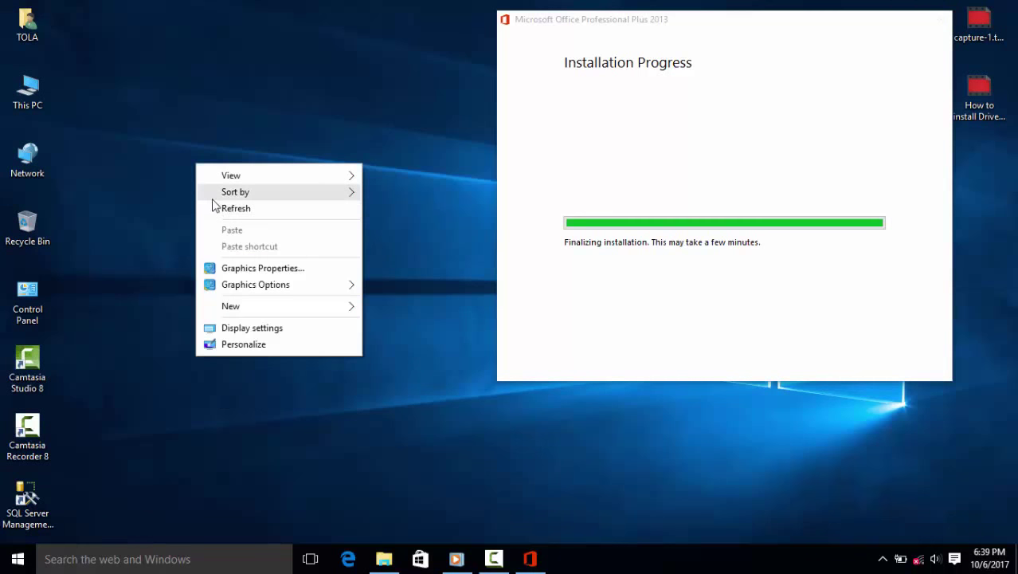
pyautogui.click(219, 207)
pyautogui.rightClick(144, 135)
pyautogui.click(169, 179)
pyautogui.rightClick(156, 139)
pyautogui.click(168, 185)
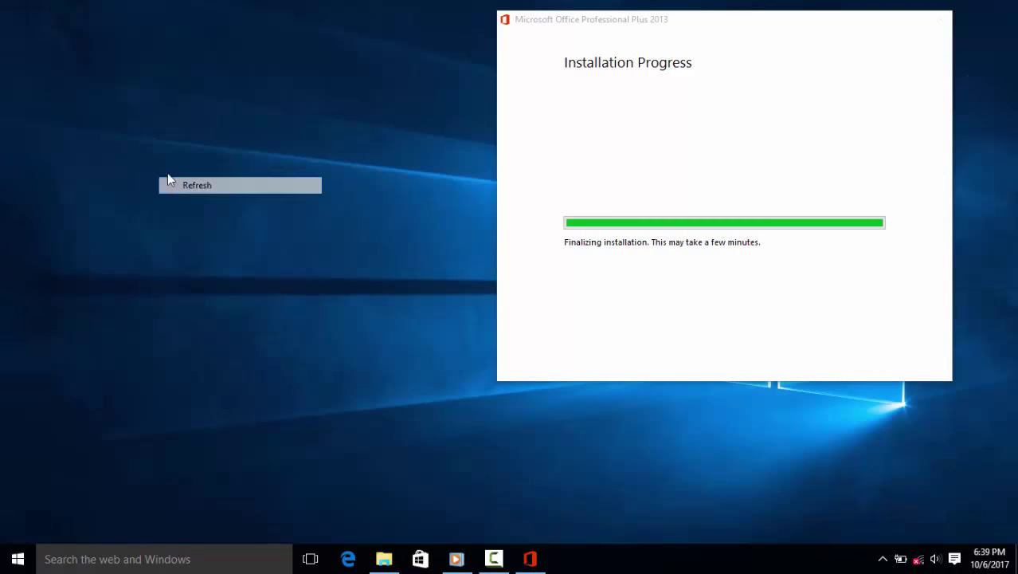
pyautogui.rightClick(153, 156)
pyautogui.click(191, 203)
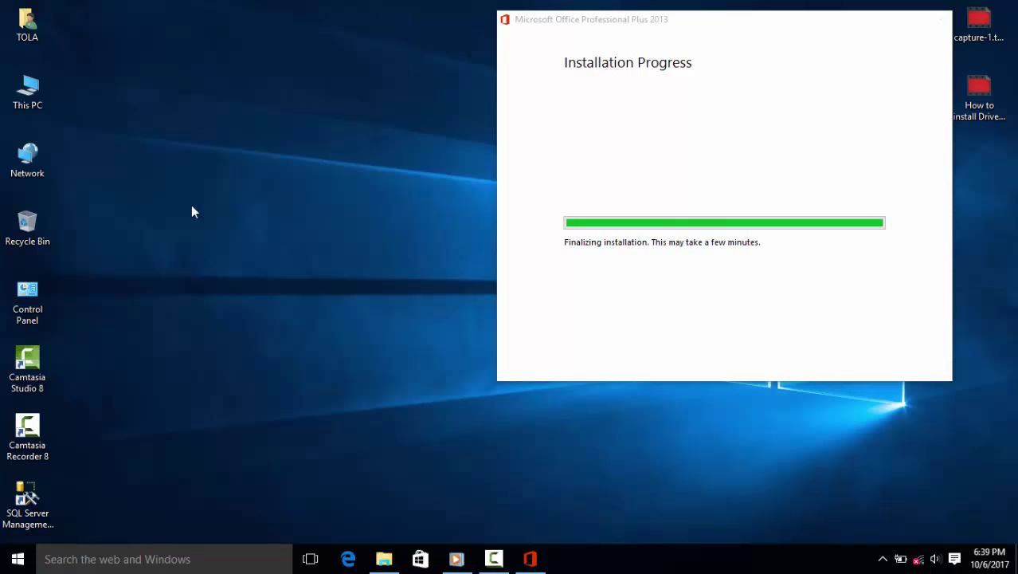
pyautogui.rightClick(221, 137)
pyautogui.click(243, 191)
pyautogui.rightClick(220, 147)
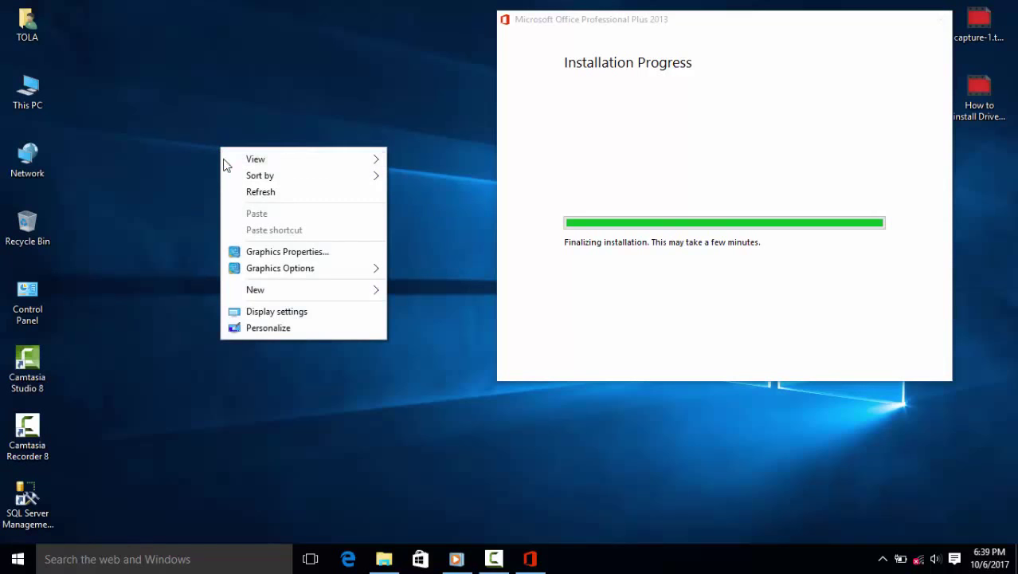
pyautogui.click(247, 192)
pyautogui.rightClick(228, 156)
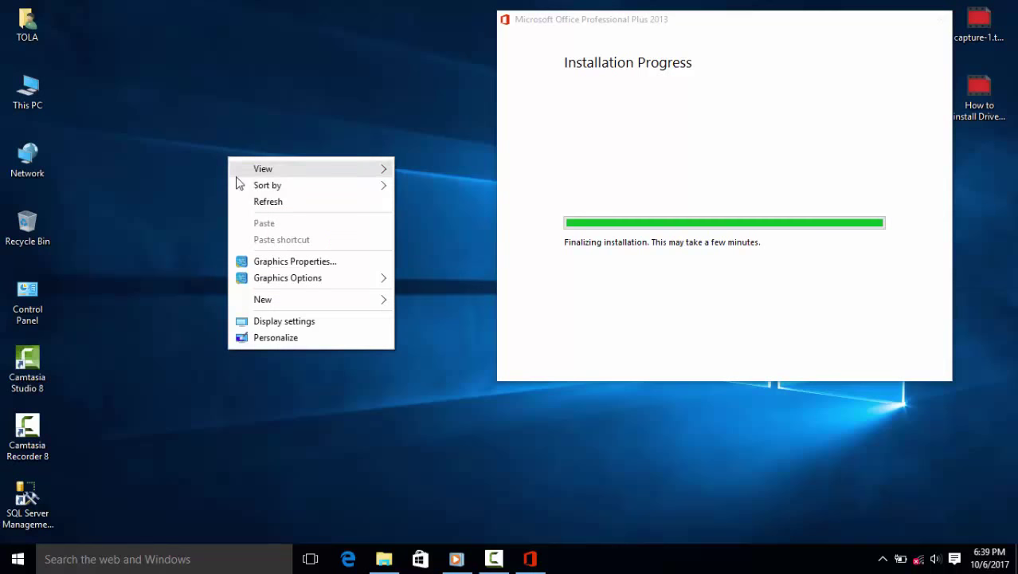
pyautogui.click(245, 202)
pyautogui.rightClick(227, 176)
pyautogui.click(244, 223)
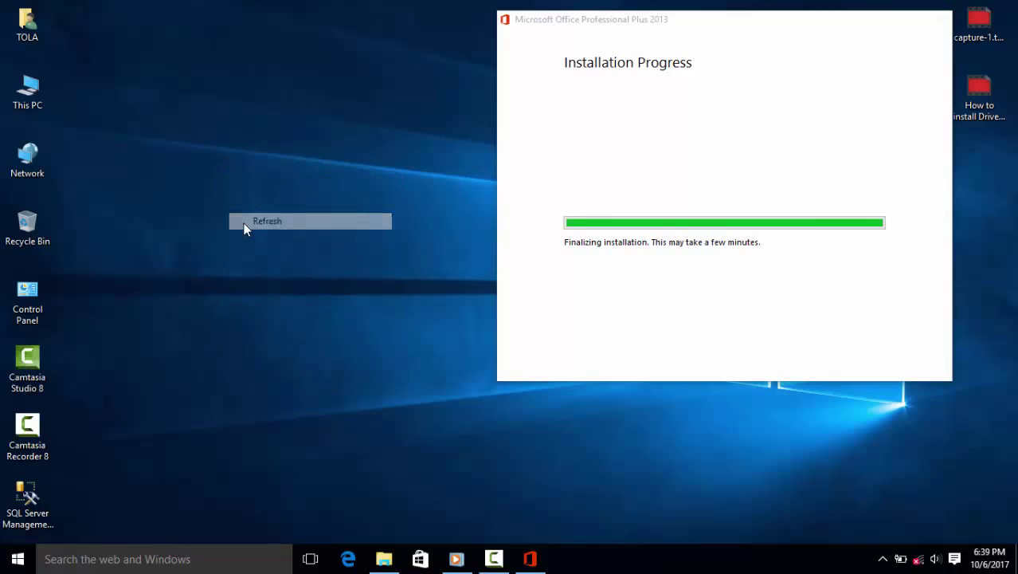
pyautogui.rightClick(202, 175)
pyautogui.click(181, 169)
pyautogui.click(199, 214)
pyautogui.rightClick(189, 192)
pyautogui.click(205, 233)
pyautogui.rightClick(155, 149)
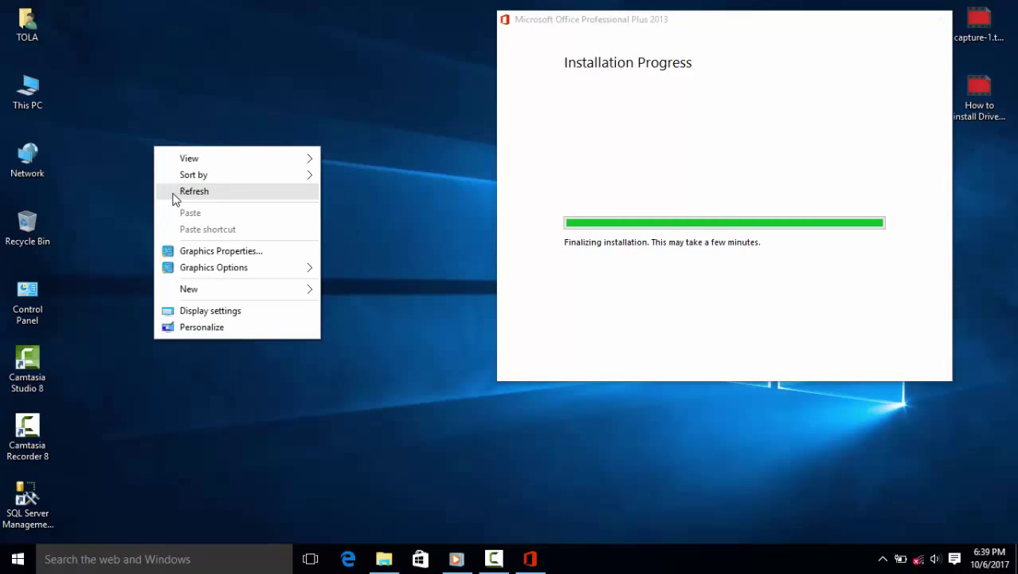
pyautogui.click(175, 199)
pyautogui.rightClick(164, 170)
pyautogui.click(177, 209)
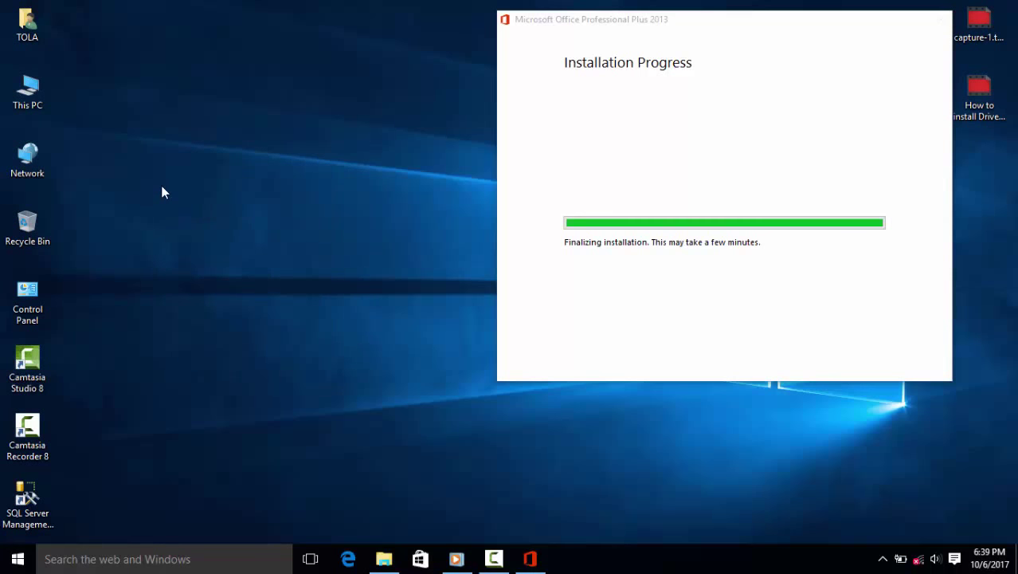
pyautogui.rightClick(162, 192)
pyautogui.click(186, 232)
pyautogui.rightClick(172, 192)
pyautogui.click(195, 236)
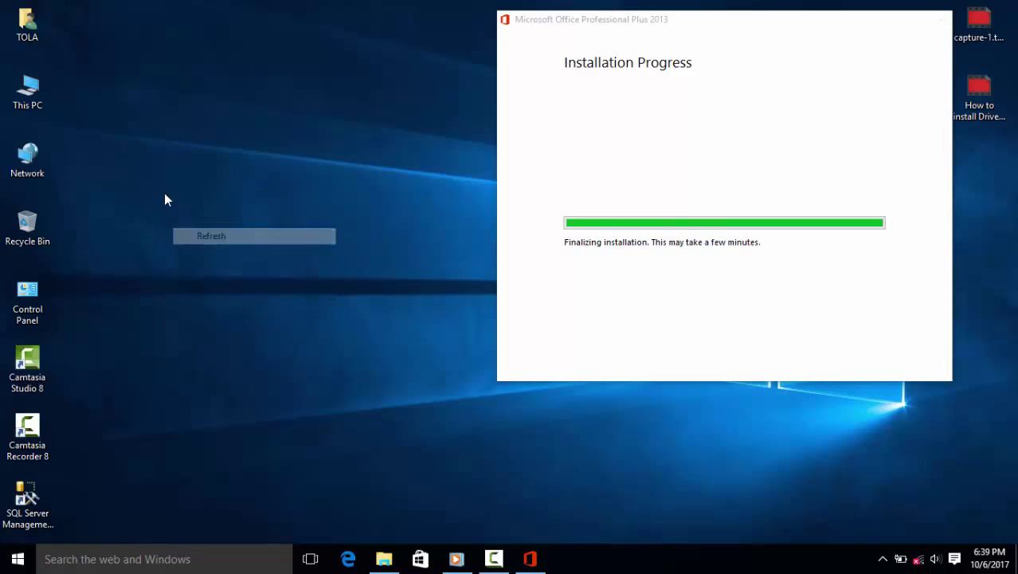
pyautogui.rightClick(164, 194)
pyautogui.click(177, 236)
pyautogui.rightClick(157, 190)
pyautogui.click(172, 236)
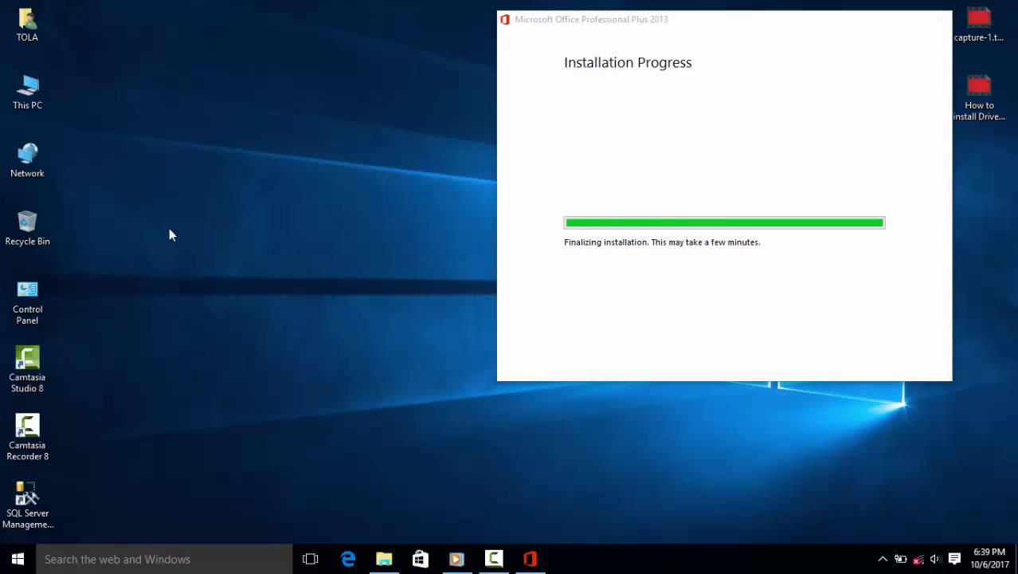
pyautogui.rightClick(159, 188)
pyautogui.click(177, 236)
pyautogui.rightClick(167, 199)
pyautogui.click(185, 246)
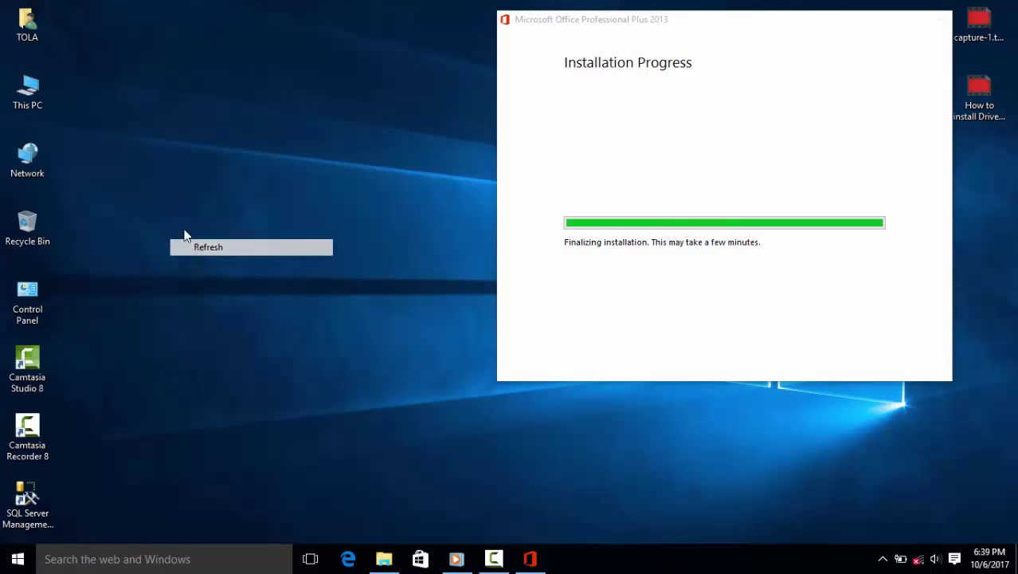
pyautogui.rightClick(161, 185)
pyautogui.click(191, 234)
pyautogui.rightClick(168, 189)
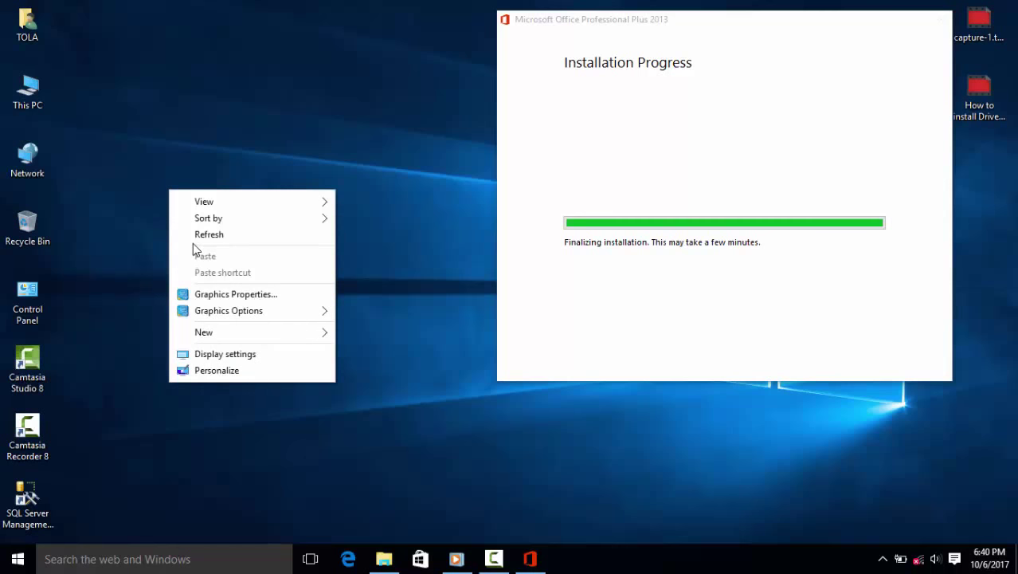
pyautogui.click(193, 236)
pyautogui.rightClick(196, 169)
pyautogui.click(206, 213)
pyautogui.rightClick(178, 174)
pyautogui.click(204, 224)
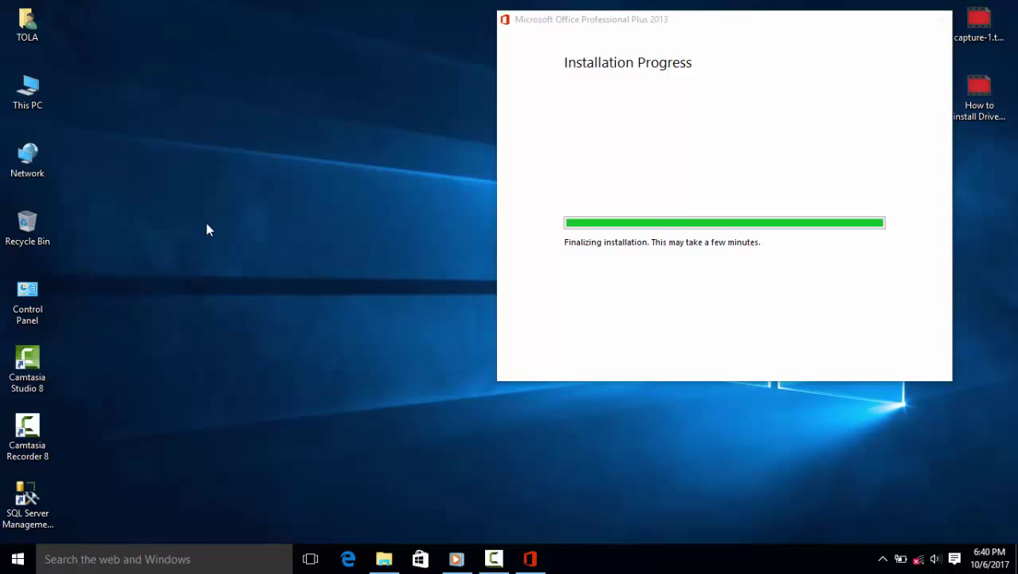
pyautogui.rightClick(180, 214)
pyautogui.click(209, 237)
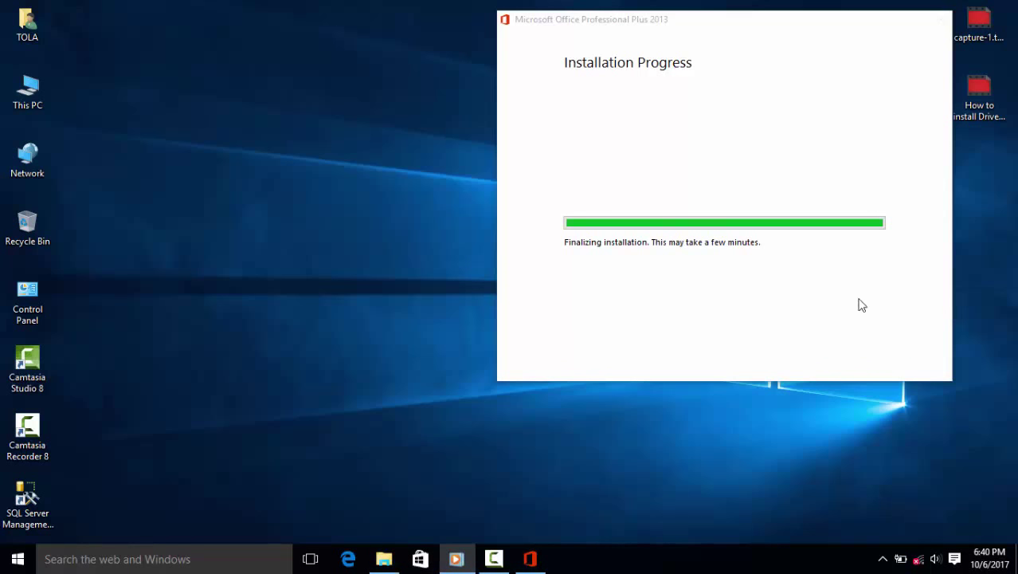
pyautogui.rightClick(273, 146)
pyautogui.click(288, 193)
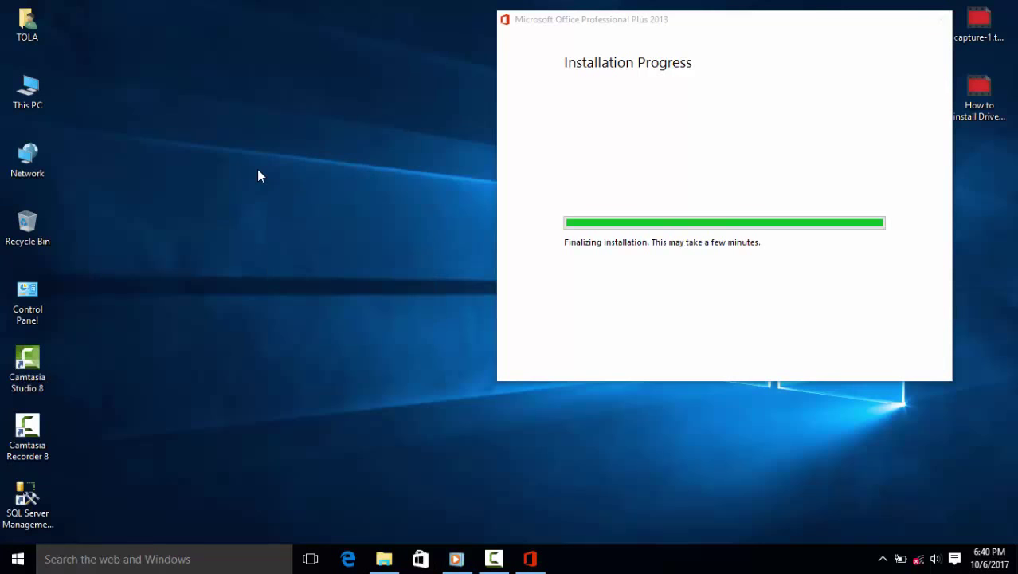
pyautogui.rightClick(257, 169)
pyautogui.click(276, 212)
pyautogui.rightClick(277, 216)
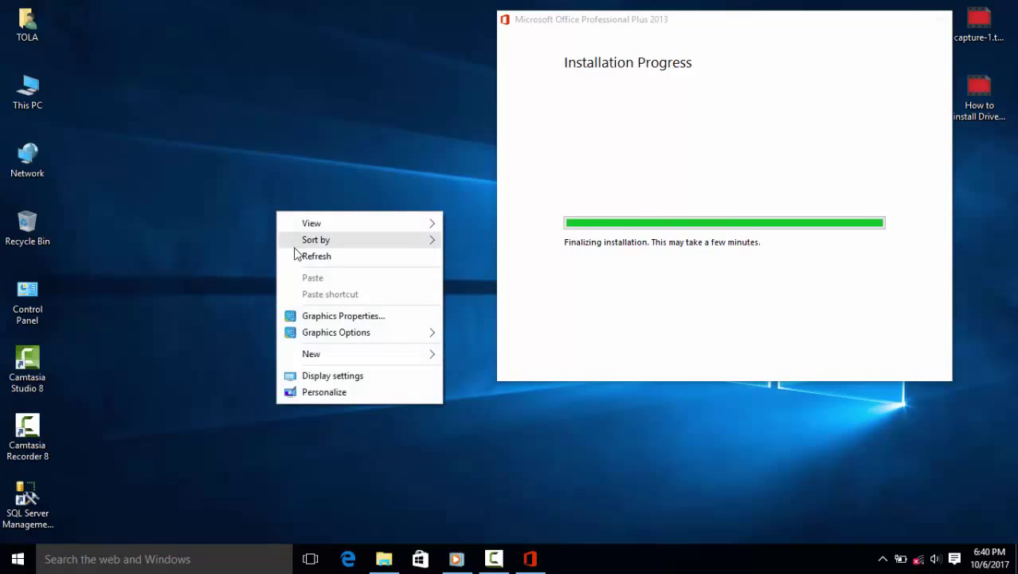
pyautogui.click(295, 256)
pyautogui.rightClick(261, 219)
pyautogui.click(278, 268)
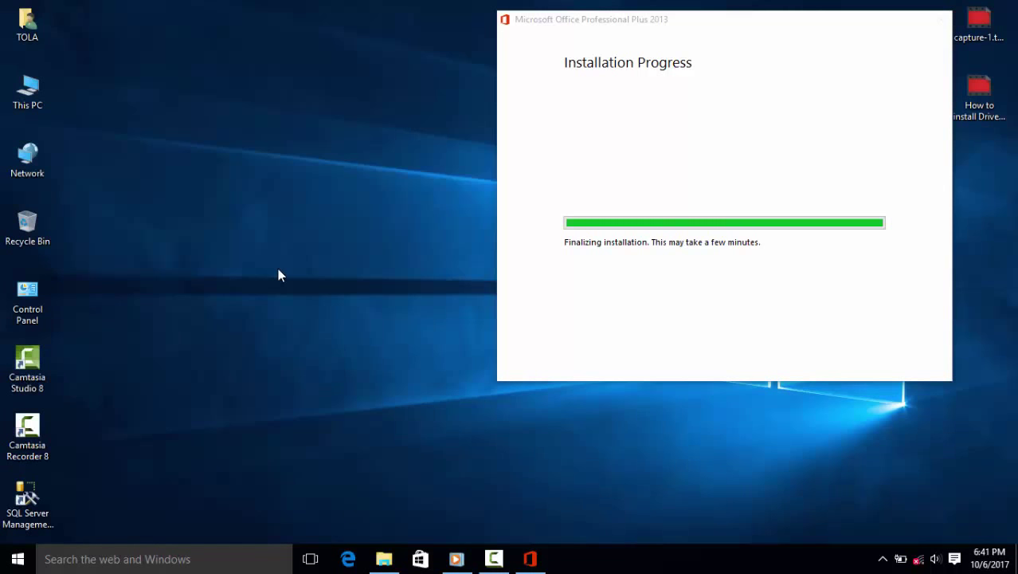
pyautogui.rightClick(283, 276)
pyautogui.click(312, 318)
pyautogui.rightClick(277, 222)
pyautogui.click(306, 267)
pyautogui.rightClick(280, 227)
pyautogui.click(310, 270)
pyautogui.rightClick(250, 201)
pyautogui.click(269, 244)
pyautogui.rightClick(199, 226)
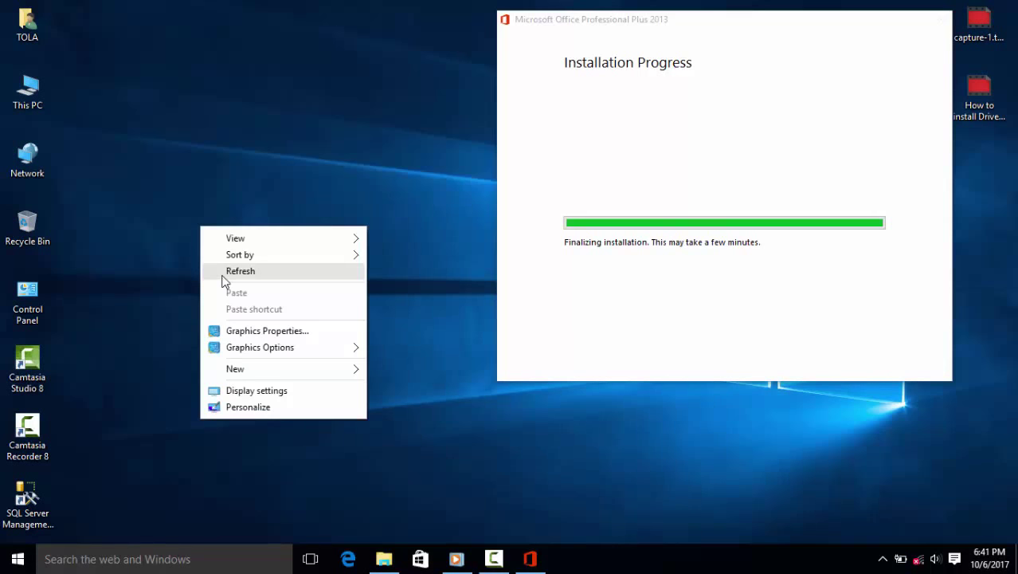
pyautogui.click(225, 271)
pyautogui.rightClick(181, 179)
pyautogui.click(208, 222)
pyautogui.rightClick(192, 193)
pyautogui.click(211, 239)
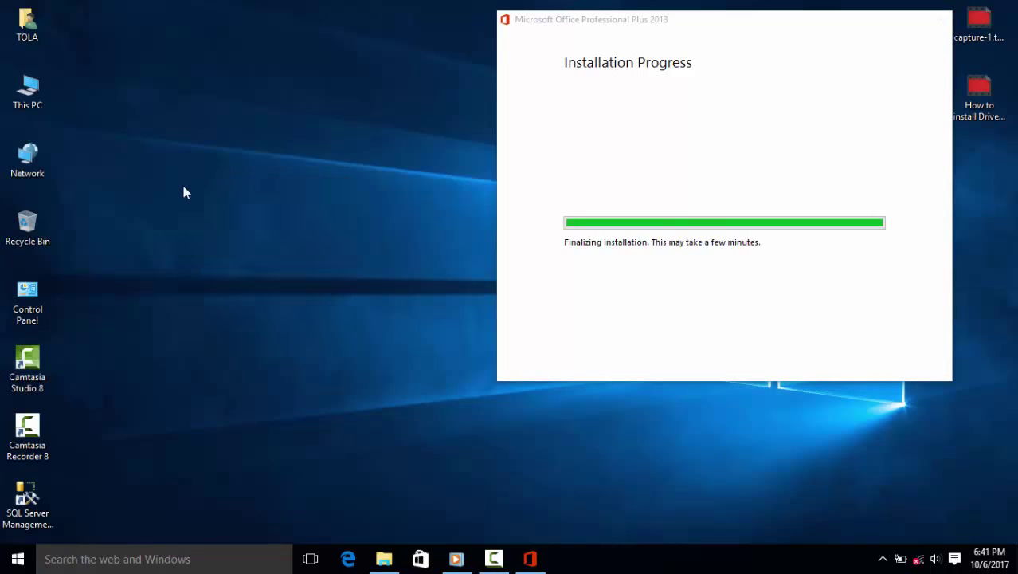
pyautogui.rightClick(177, 154)
pyautogui.click(208, 200)
pyautogui.rightClick(168, 149)
pyautogui.click(199, 195)
pyautogui.rightClick(160, 146)
pyautogui.click(191, 192)
pyautogui.rightClick(145, 147)
pyautogui.click(192, 192)
pyautogui.rightClick(146, 150)
pyautogui.click(165, 189)
pyautogui.rightClick(156, 145)
pyautogui.click(169, 188)
pyautogui.rightClick(143, 129)
pyautogui.click(160, 170)
pyautogui.rightClick(141, 130)
pyautogui.click(157, 171)
pyautogui.rightClick(148, 147)
pyautogui.click(166, 192)
pyautogui.rightClick(146, 140)
pyautogui.click(162, 183)
pyautogui.rightClick(163, 171)
pyautogui.click(185, 214)
pyautogui.rightClick(185, 154)
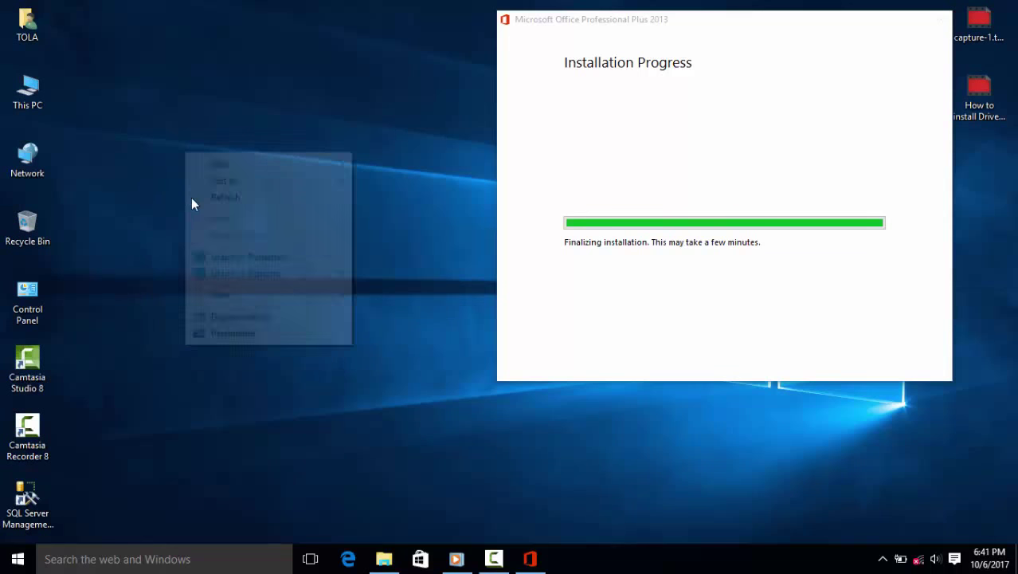
pyautogui.click(192, 198)
pyautogui.rightClick(177, 150)
pyautogui.click(199, 193)
pyautogui.rightClick(193, 164)
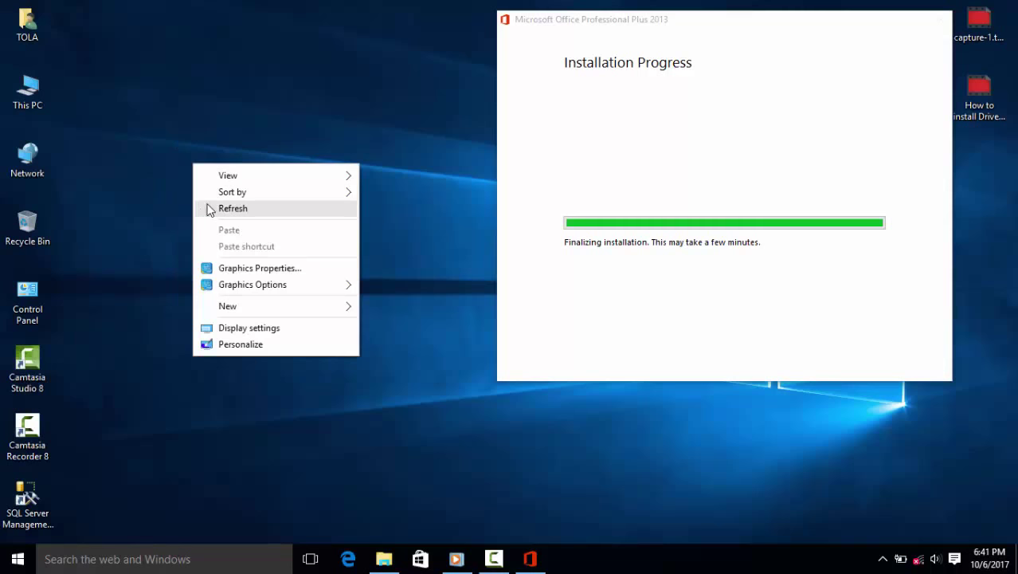
pyautogui.click(201, 204)
pyautogui.rightClick(188, 158)
pyautogui.click(201, 204)
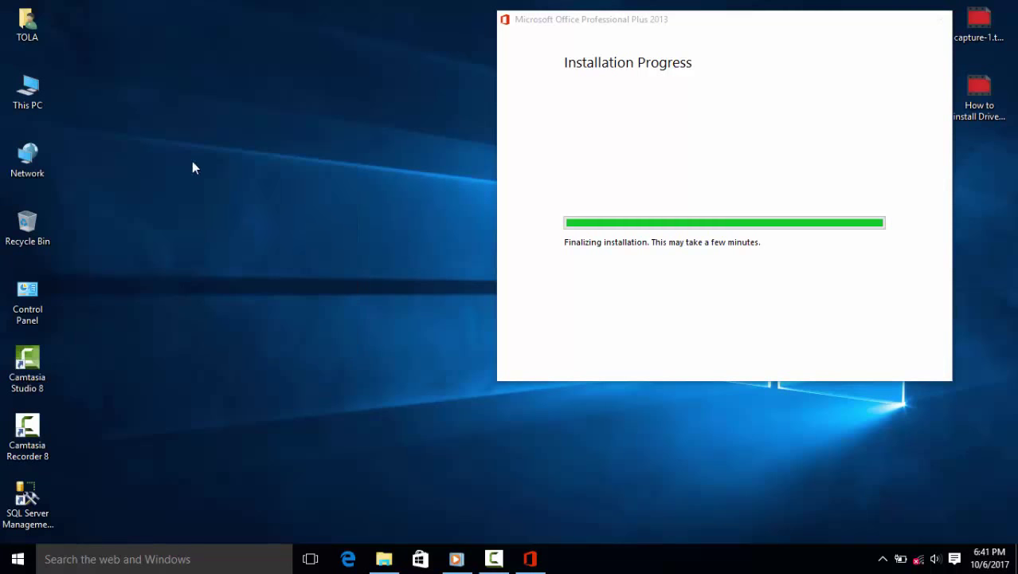
pyautogui.rightClick(183, 152)
pyautogui.click(216, 205)
pyautogui.rightClick(183, 150)
pyautogui.click(199, 193)
pyautogui.rightClick(188, 164)
pyautogui.click(209, 209)
pyautogui.rightClick(195, 166)
pyautogui.click(209, 212)
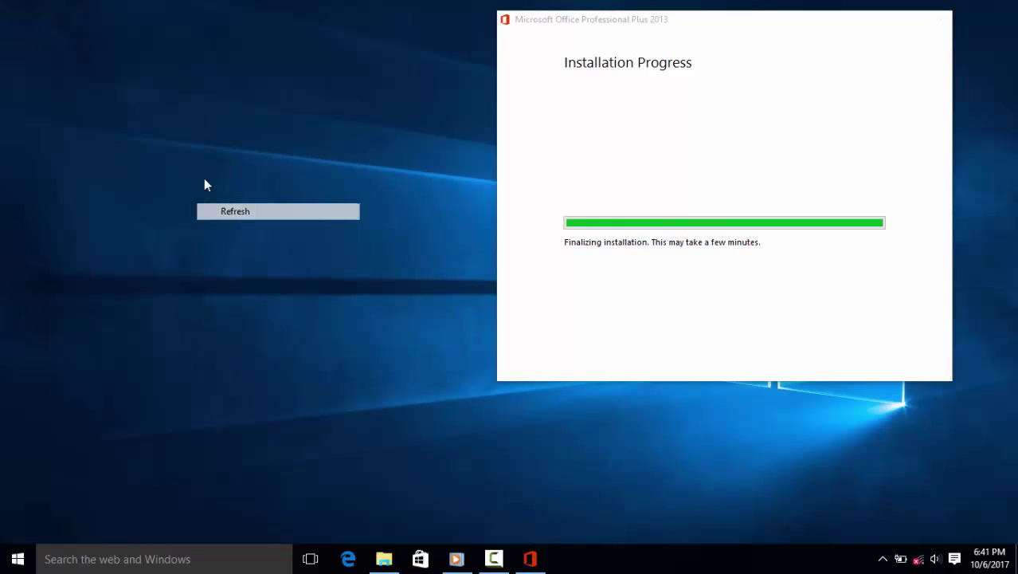
pyautogui.rightClick(200, 172)
pyautogui.click(210, 219)
pyautogui.rightClick(198, 196)
pyautogui.click(224, 233)
pyautogui.rightClick(205, 192)
pyautogui.click(227, 235)
pyautogui.rightClick(210, 194)
pyautogui.click(239, 239)
pyautogui.rightClick(229, 198)
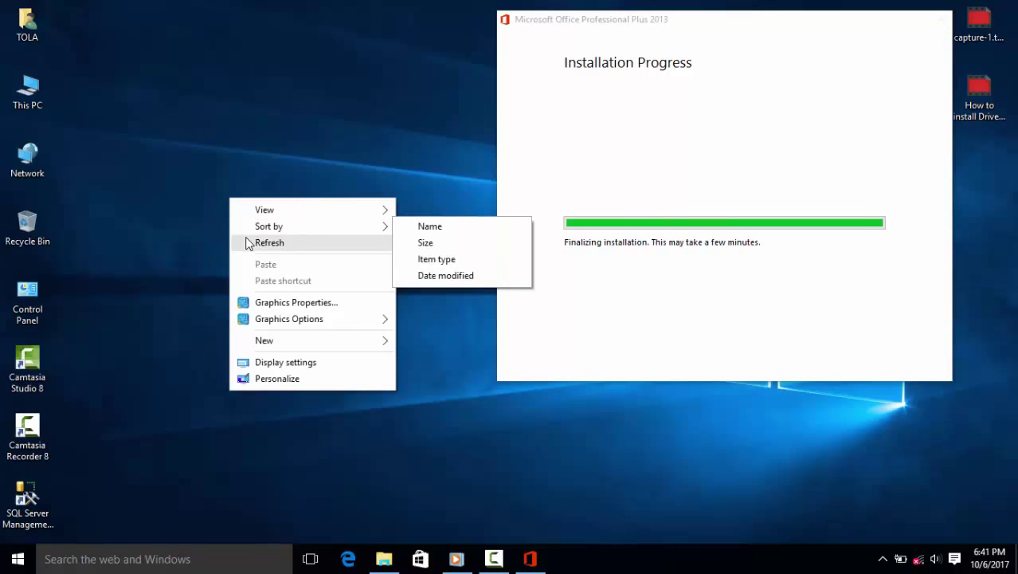
pyautogui.click(247, 241)
pyautogui.rightClick(229, 206)
pyautogui.rightClick(220, 200)
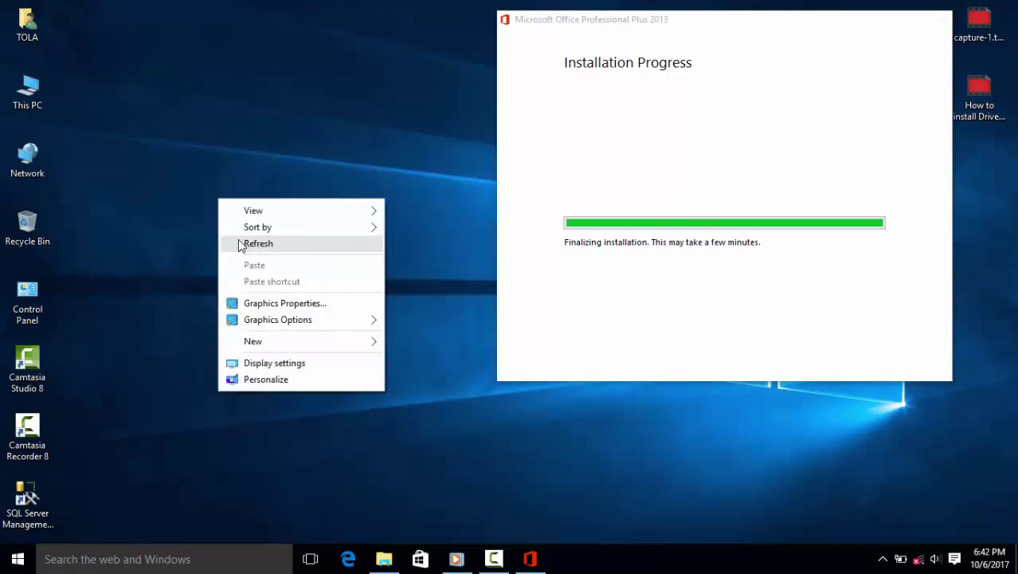
pyautogui.click(239, 241)
pyautogui.rightClick(215, 193)
pyautogui.click(225, 235)
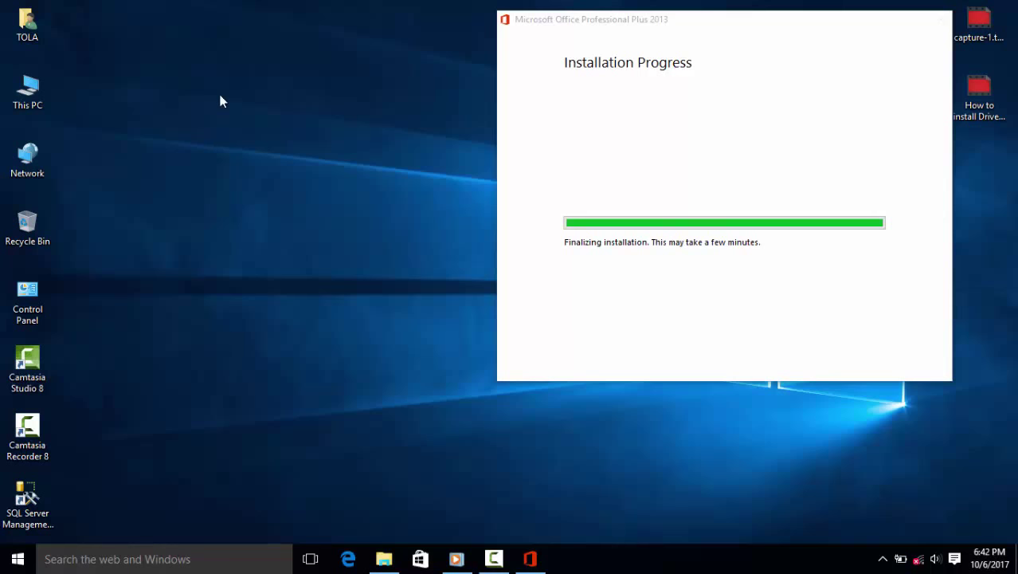
pyautogui.rightClick(189, 168)
pyautogui.click(208, 212)
pyautogui.rightClick(176, 181)
pyautogui.click(194, 225)
pyautogui.click(204, 235)
pyautogui.rightClick(177, 180)
pyautogui.click(191, 224)
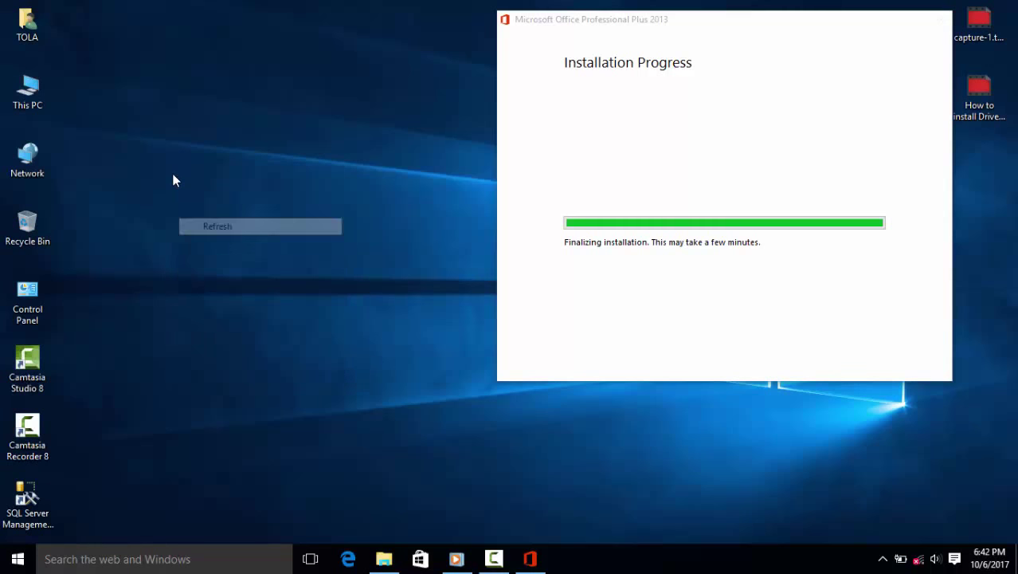
pyautogui.rightClick(172, 172)
pyautogui.click(189, 221)
pyautogui.rightClick(166, 171)
pyautogui.click(190, 216)
pyautogui.rightClick(166, 181)
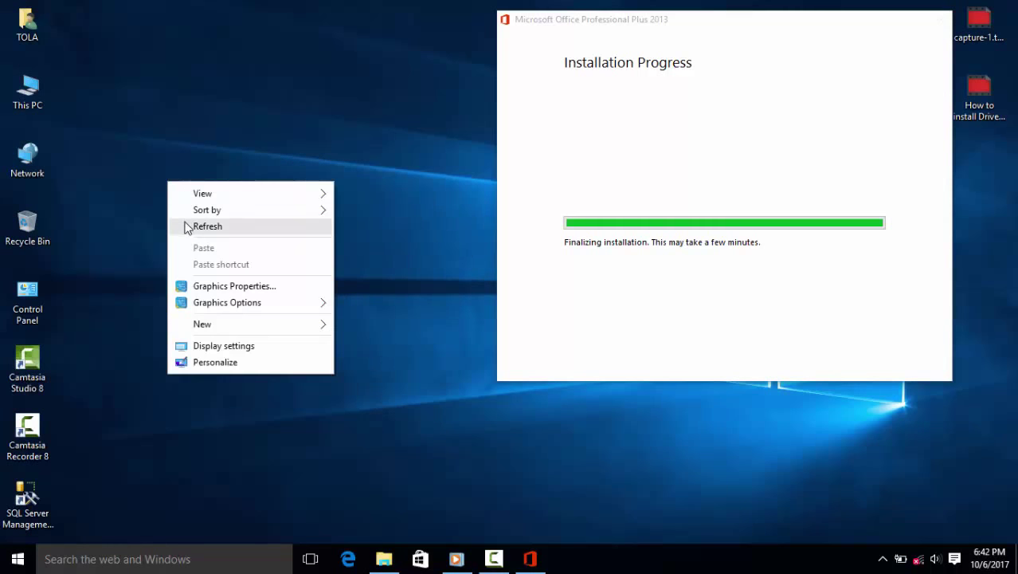
pyautogui.click(186, 225)
pyautogui.rightClick(165, 174)
pyautogui.click(188, 219)
pyautogui.rightClick(153, 162)
pyautogui.click(173, 206)
pyautogui.rightClick(147, 165)
pyautogui.click(166, 210)
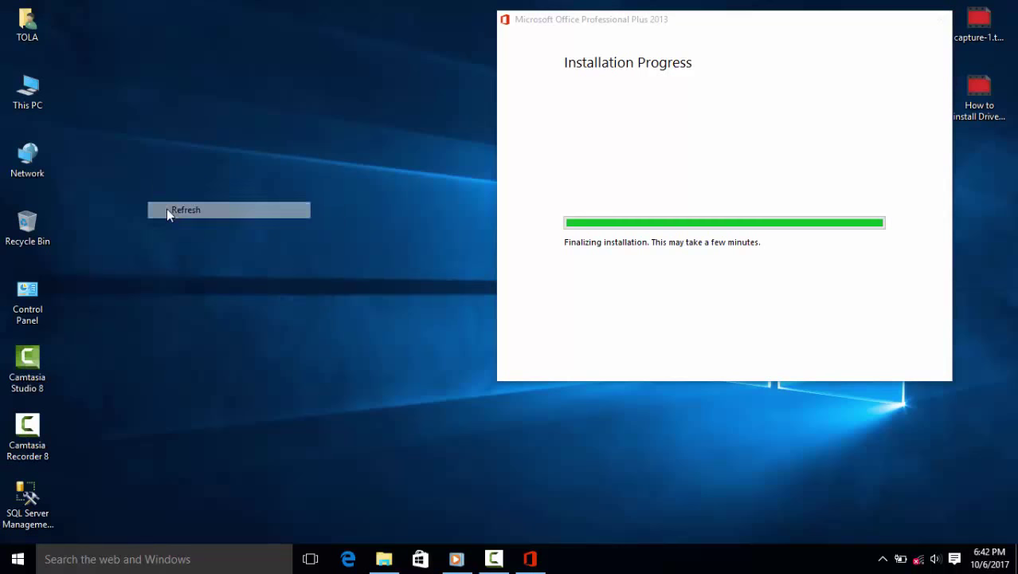
pyautogui.rightClick(167, 209)
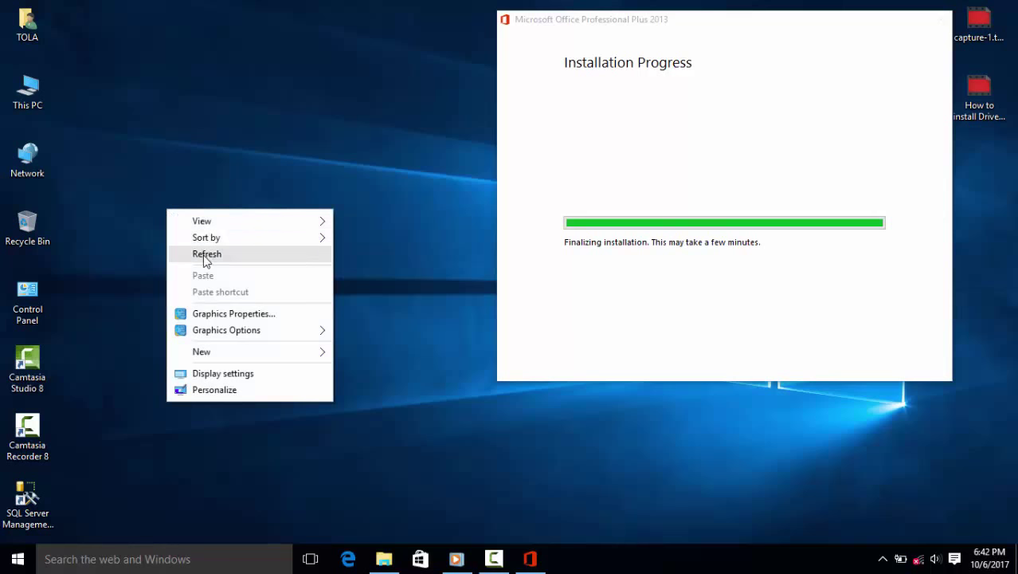
pyautogui.click(204, 255)
pyautogui.rightClick(166, 196)
pyautogui.click(184, 241)
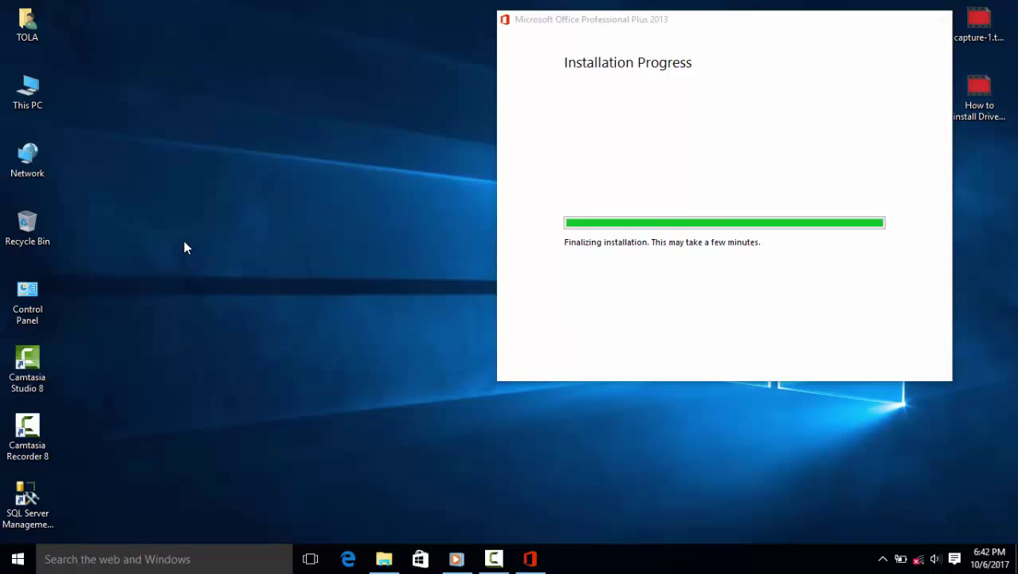
pyautogui.rightClick(182, 134)
pyautogui.click(202, 174)
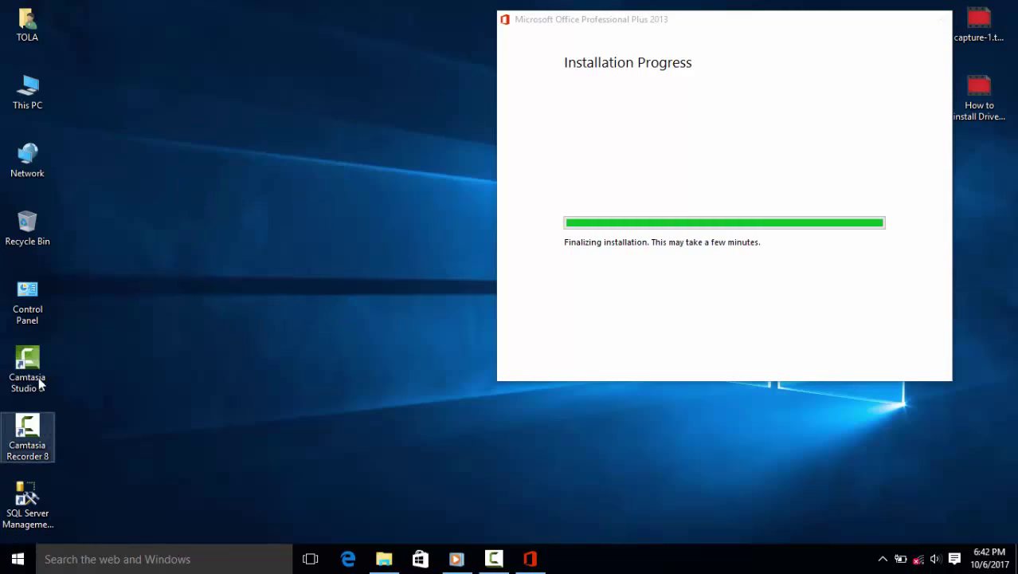
# - Expand the Microsoft Office 2013 folder in the full list of installed apps and look through its programs
pyautogui.press('super')
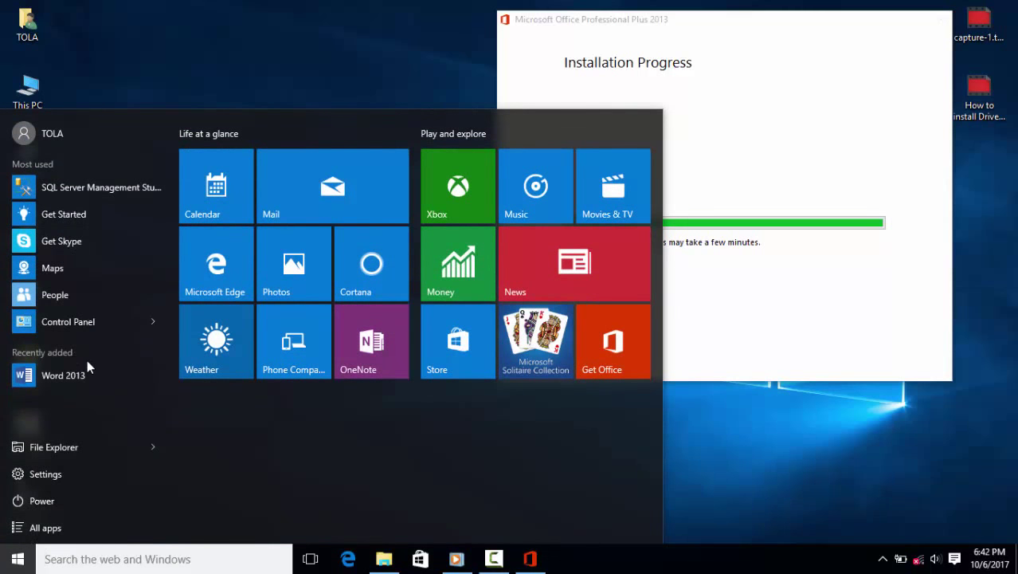
pyautogui.click(45, 528)
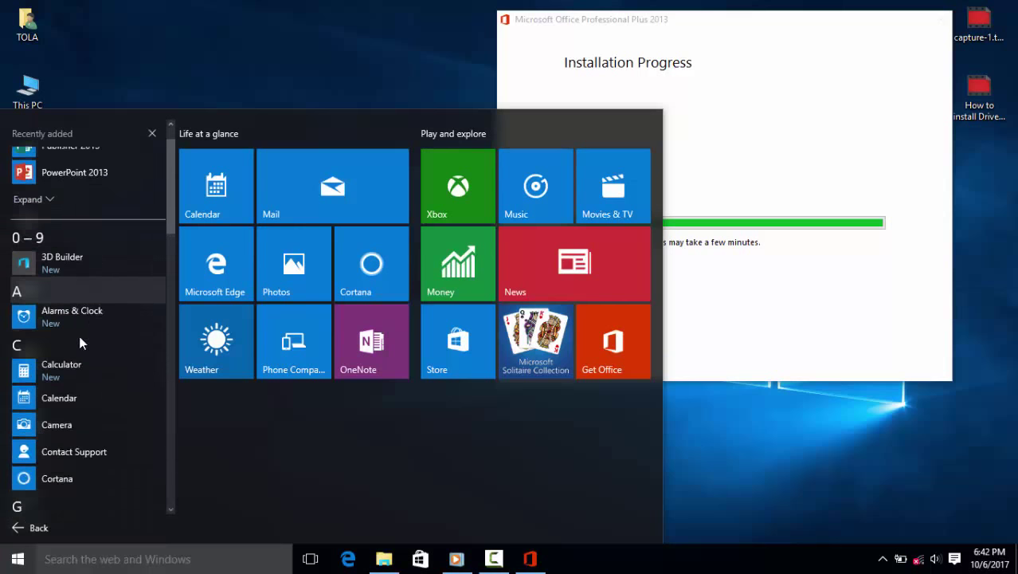
pyautogui.scroll(-5, 79, 335)
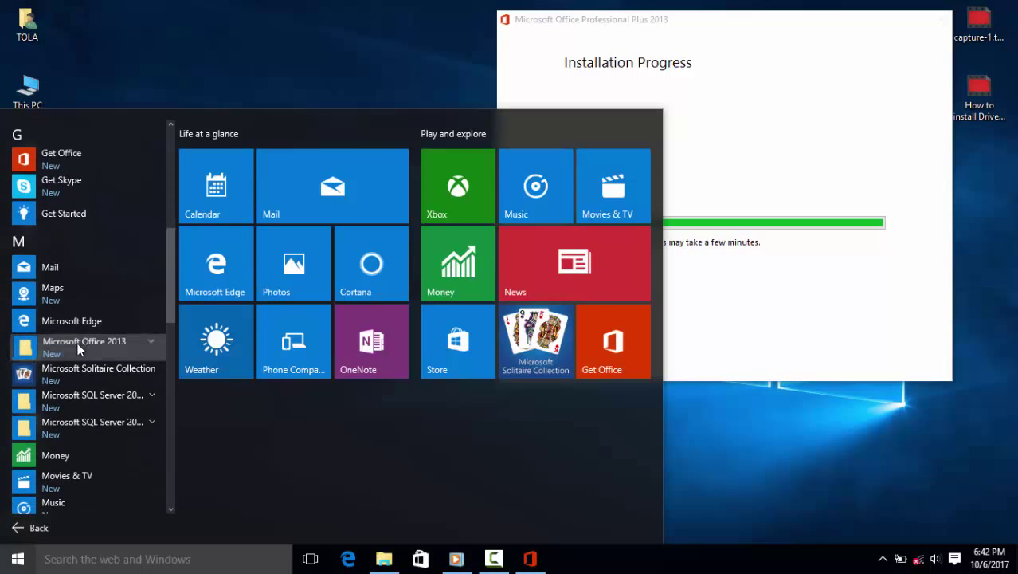
pyautogui.click(77, 348)
pyautogui.scroll(-5, 77, 339)
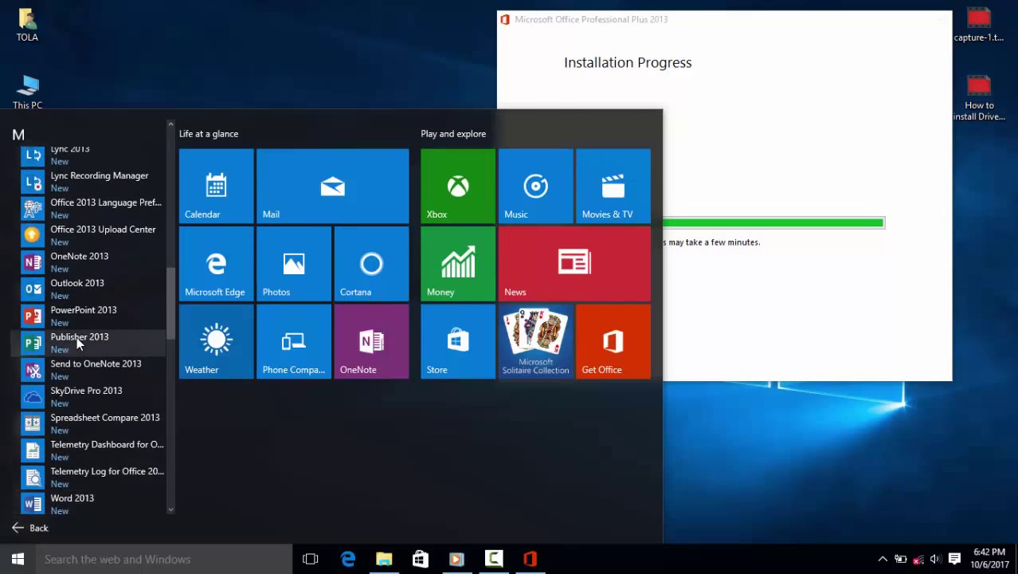
pyautogui.scroll(5, 77, 336)
pyautogui.scroll(-3, 79, 339)
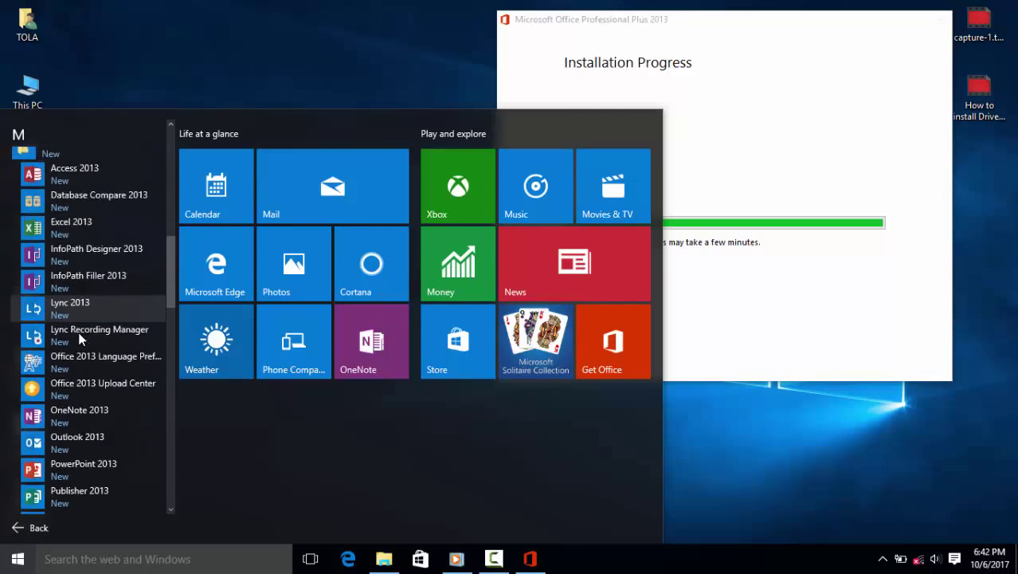
pyautogui.scroll(-2, 79, 339)
pyautogui.click(291, 86)
pyautogui.rightClick(293, 78)
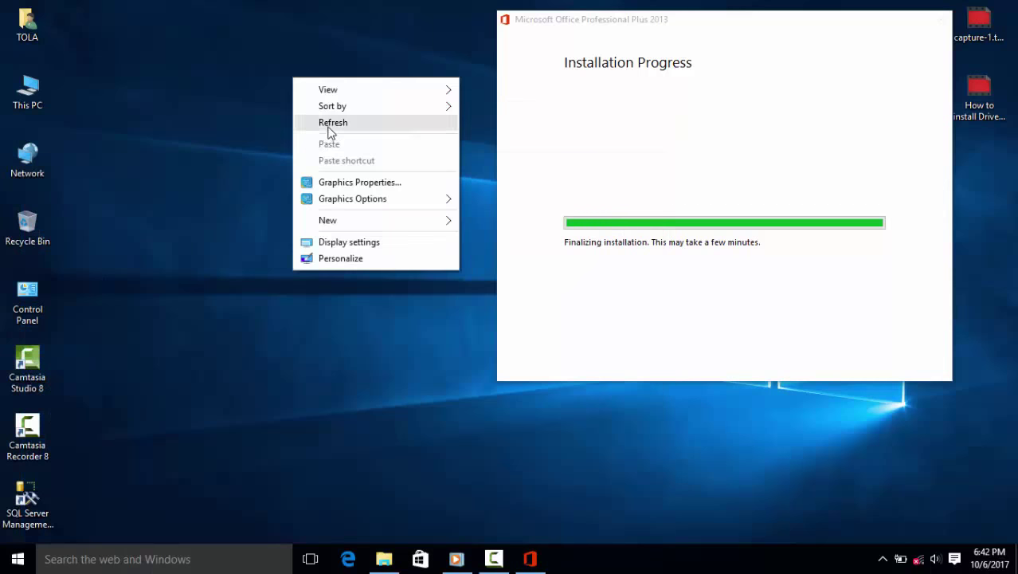
pyautogui.click(328, 127)
pyautogui.rightClick(260, 204)
pyautogui.click(287, 250)
pyautogui.rightClick(265, 202)
pyautogui.click(275, 247)
pyautogui.rightClick(233, 209)
pyautogui.click(266, 253)
pyautogui.rightClick(230, 139)
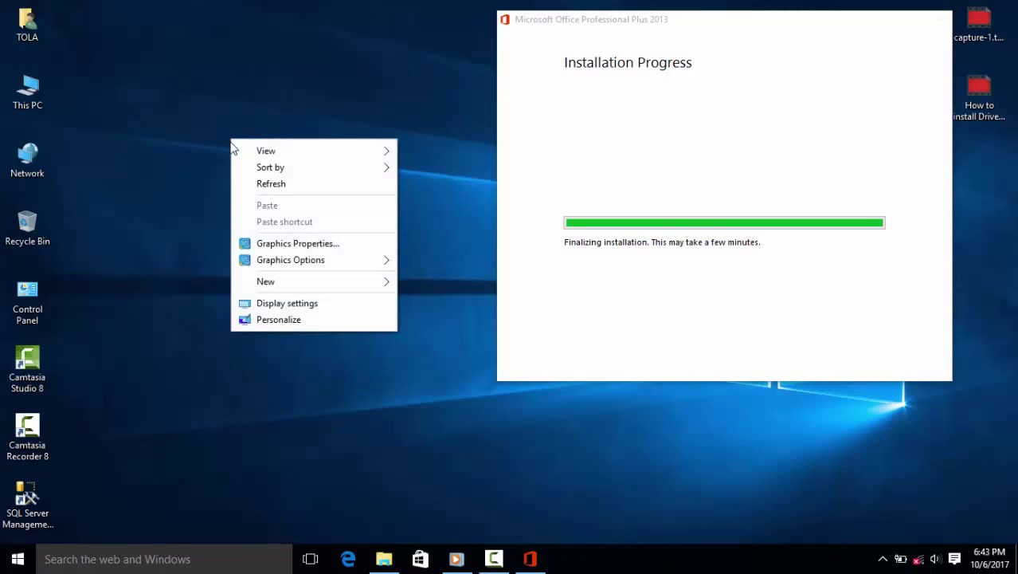
pyautogui.click(268, 185)
pyautogui.rightClick(233, 170)
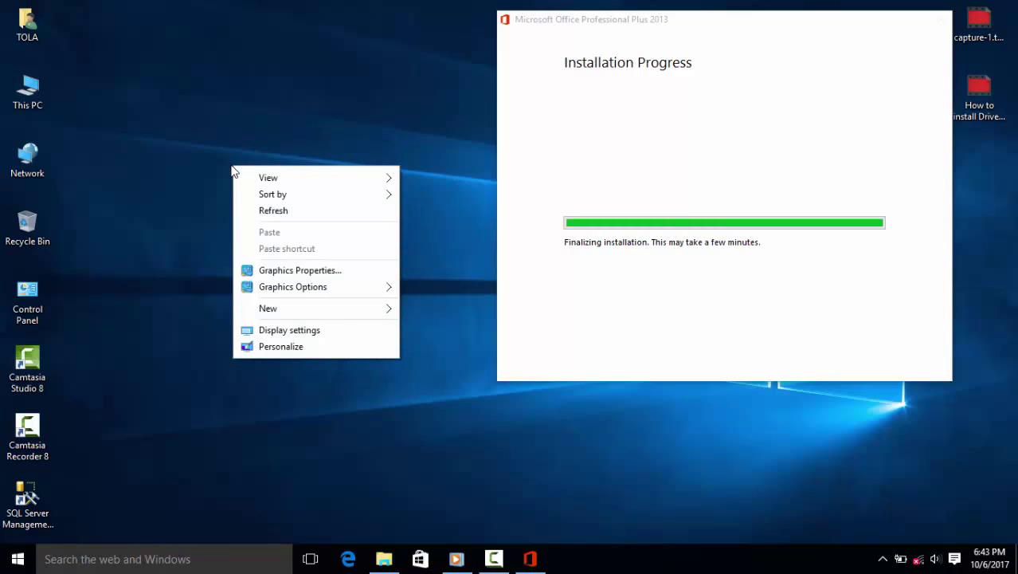
pyautogui.moveTo(243, 178)
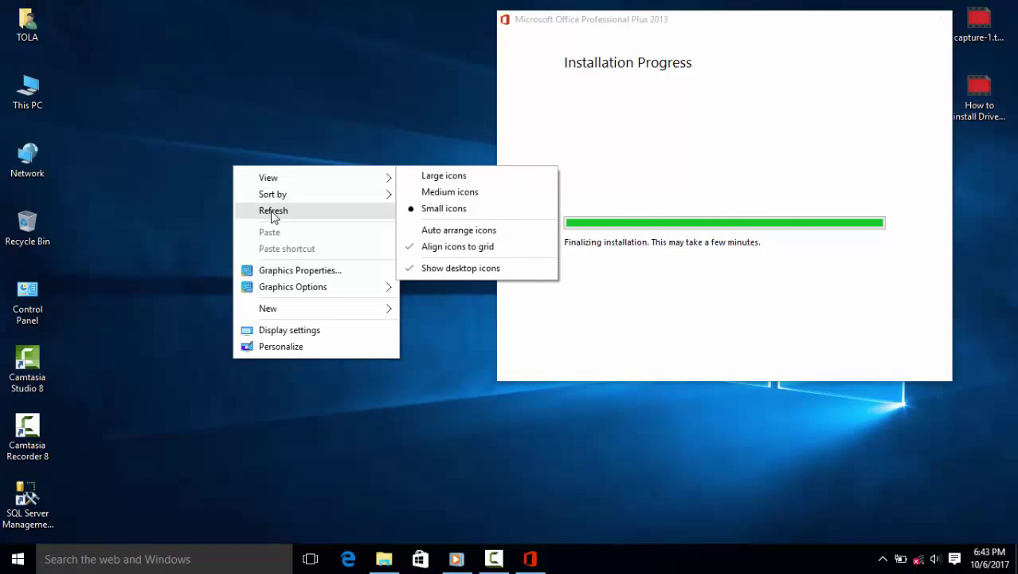
pyautogui.click(267, 209)
pyautogui.rightClick(231, 166)
pyautogui.click(255, 209)
pyautogui.rightClick(241, 193)
pyautogui.click(263, 242)
pyautogui.rightClick(244, 226)
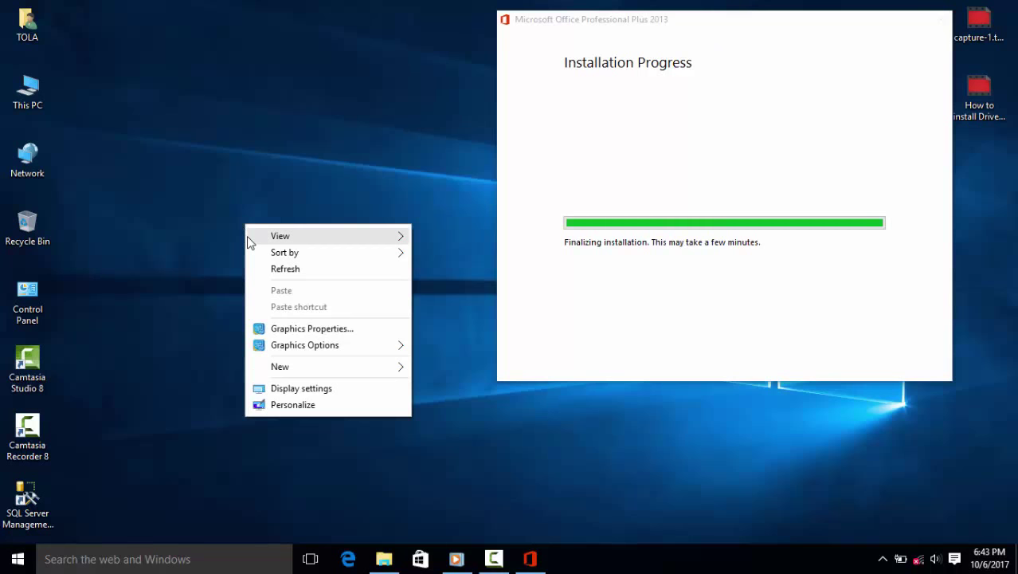
pyautogui.click(270, 269)
pyautogui.rightClick(255, 232)
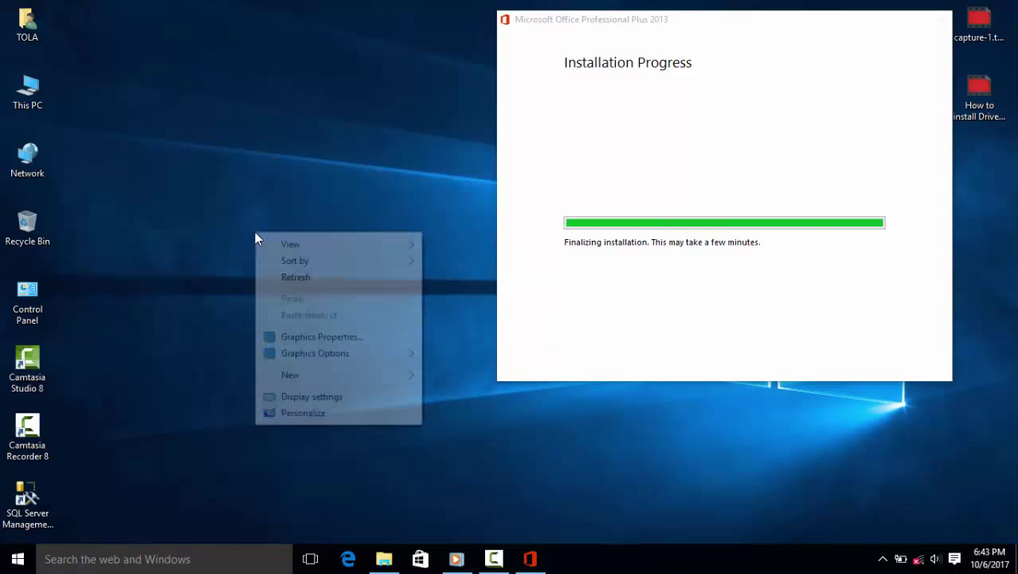
pyautogui.click(272, 274)
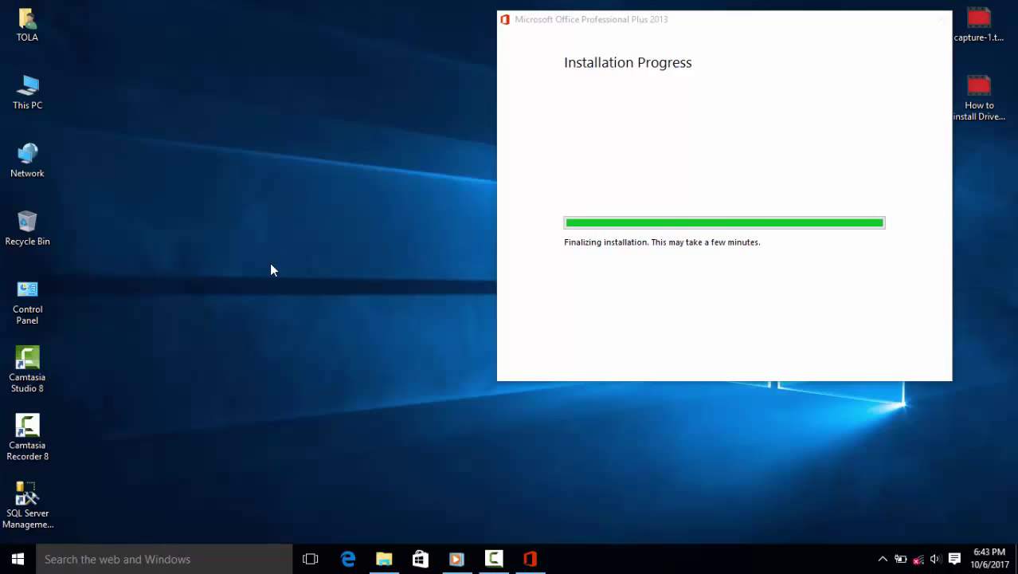
pyautogui.rightClick(271, 145)
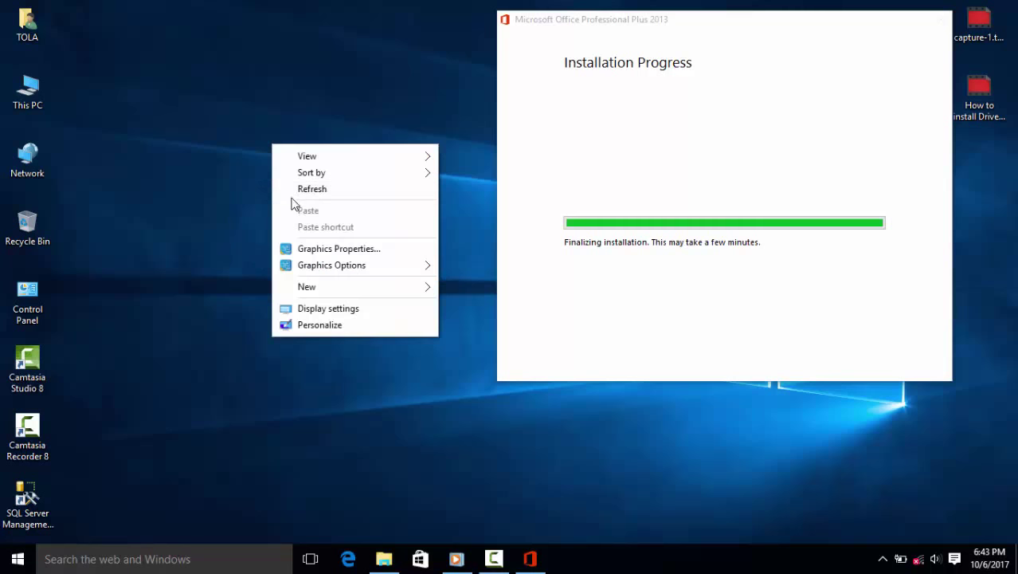
pyautogui.click(288, 191)
pyautogui.rightClick(252, 160)
pyautogui.click(263, 201)
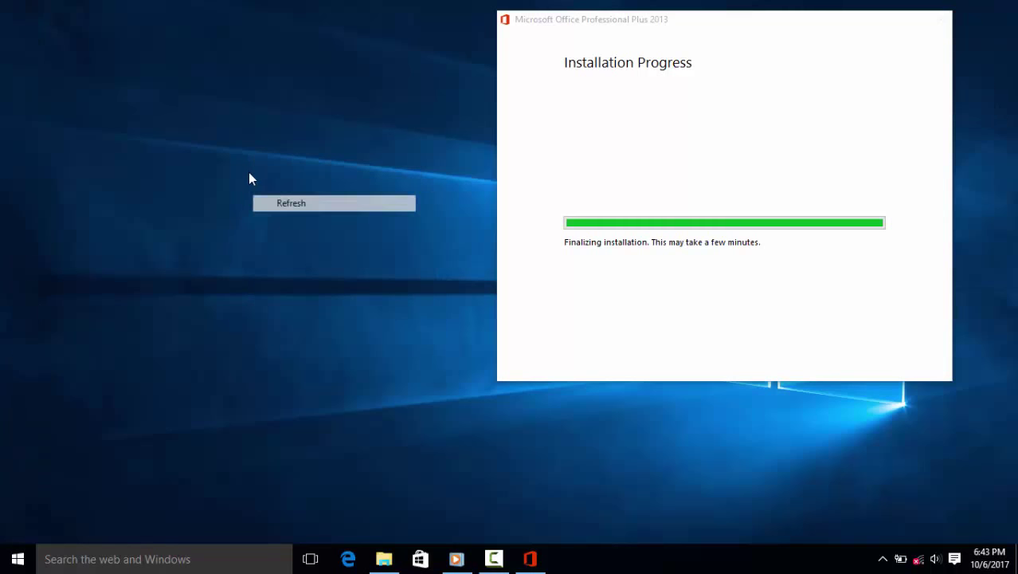
pyautogui.rightClick(249, 172)
pyautogui.click(264, 215)
pyautogui.rightClick(233, 167)
pyautogui.click(247, 211)
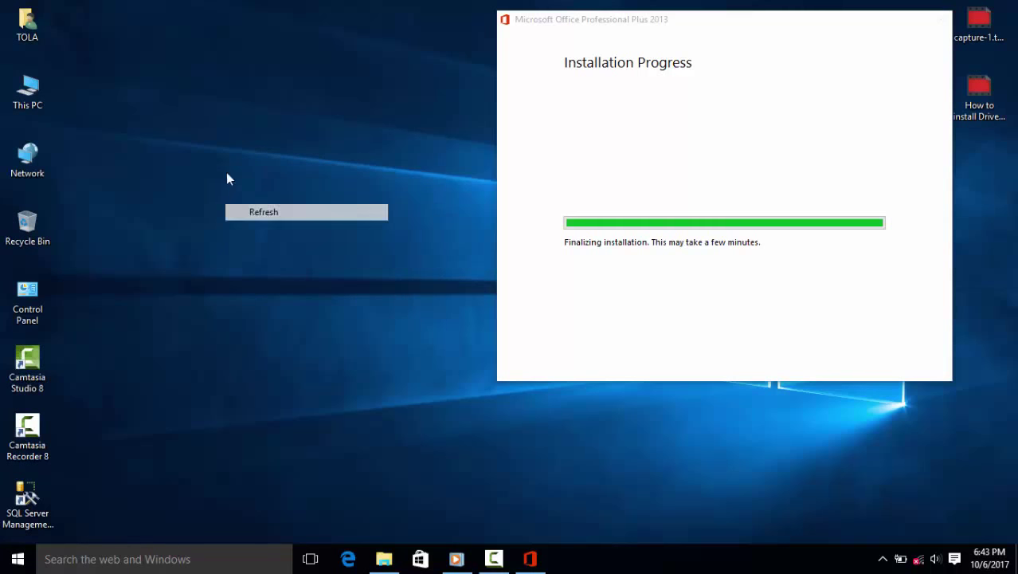
pyautogui.rightClick(226, 173)
pyautogui.click(235, 199)
pyautogui.rightClick(200, 147)
pyautogui.click(217, 192)
pyautogui.rightClick(203, 146)
pyautogui.click(219, 191)
pyautogui.rightClick(211, 155)
pyautogui.click(235, 199)
pyautogui.rightClick(214, 152)
pyautogui.click(229, 191)
pyautogui.rightClick(212, 138)
pyautogui.click(221, 178)
pyautogui.rightClick(199, 125)
pyautogui.click(213, 165)
pyautogui.rightClick(193, 112)
pyautogui.click(212, 154)
pyautogui.rightClick(196, 119)
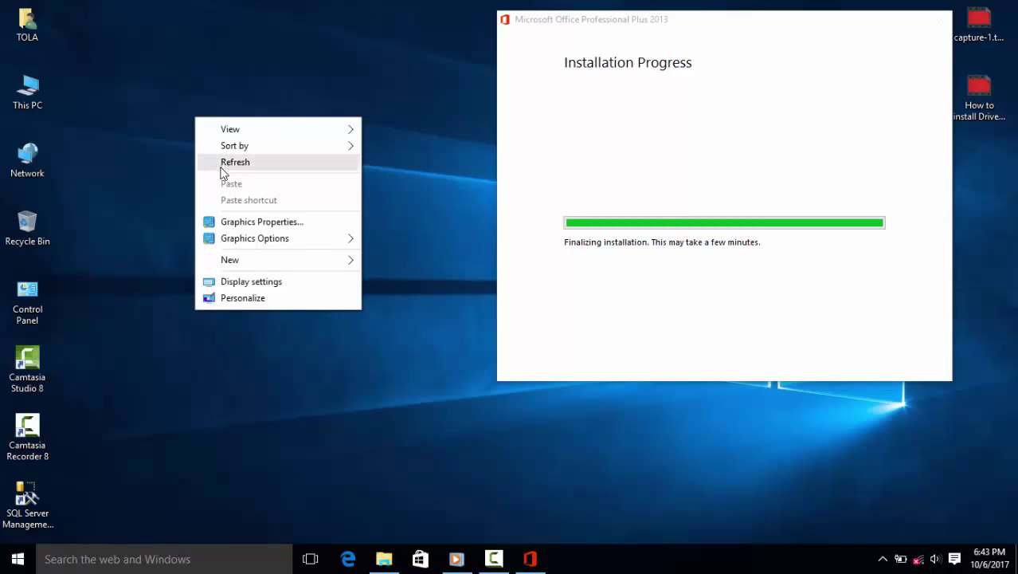
pyautogui.click(223, 163)
pyautogui.rightClick(198, 131)
pyautogui.click(206, 180)
pyautogui.rightClick(154, 91)
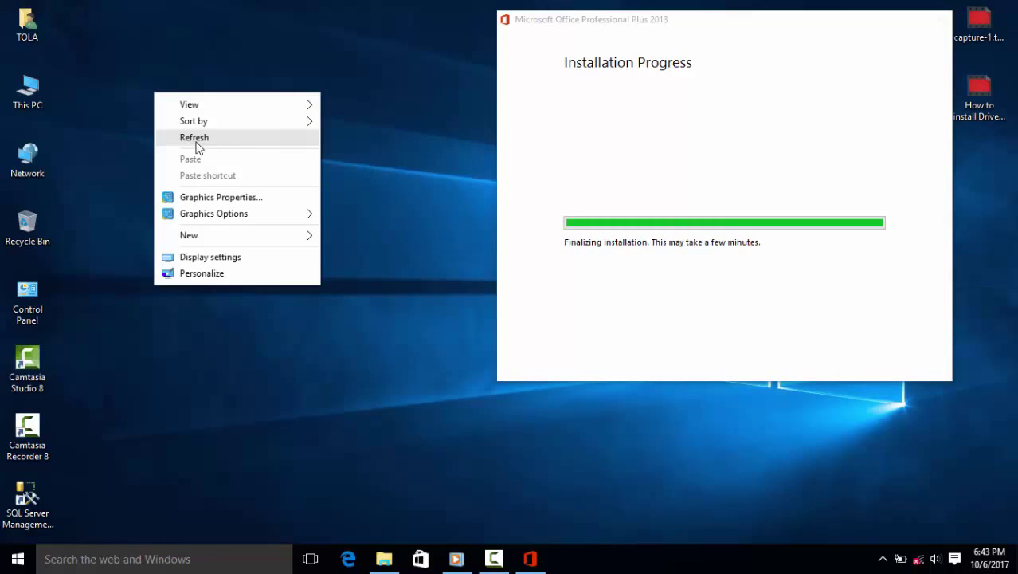
pyautogui.click(197, 146)
pyautogui.rightClick(178, 111)
pyautogui.click(200, 155)
pyautogui.rightClick(177, 116)
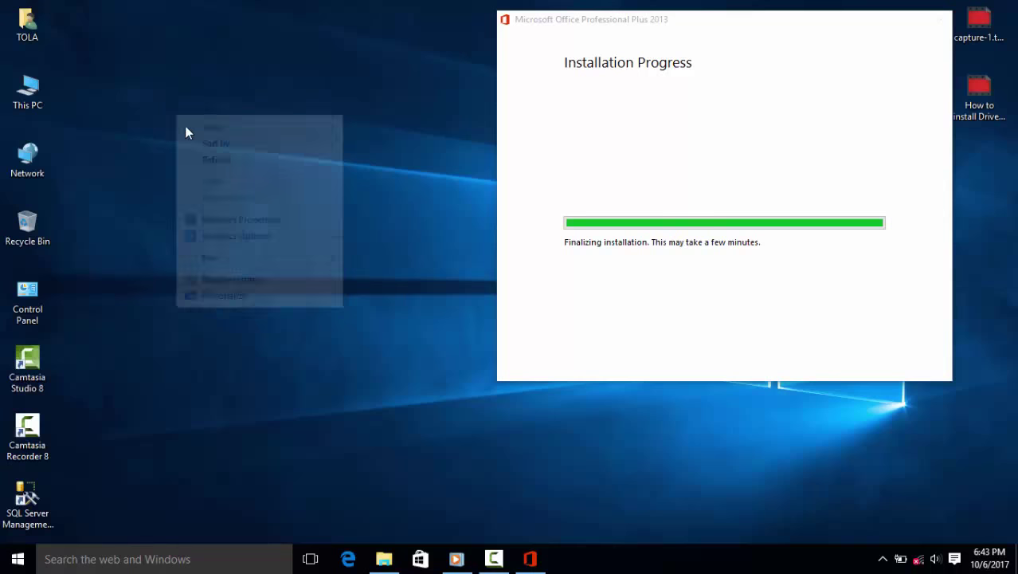
pyautogui.click(207, 160)
pyautogui.rightClick(186, 132)
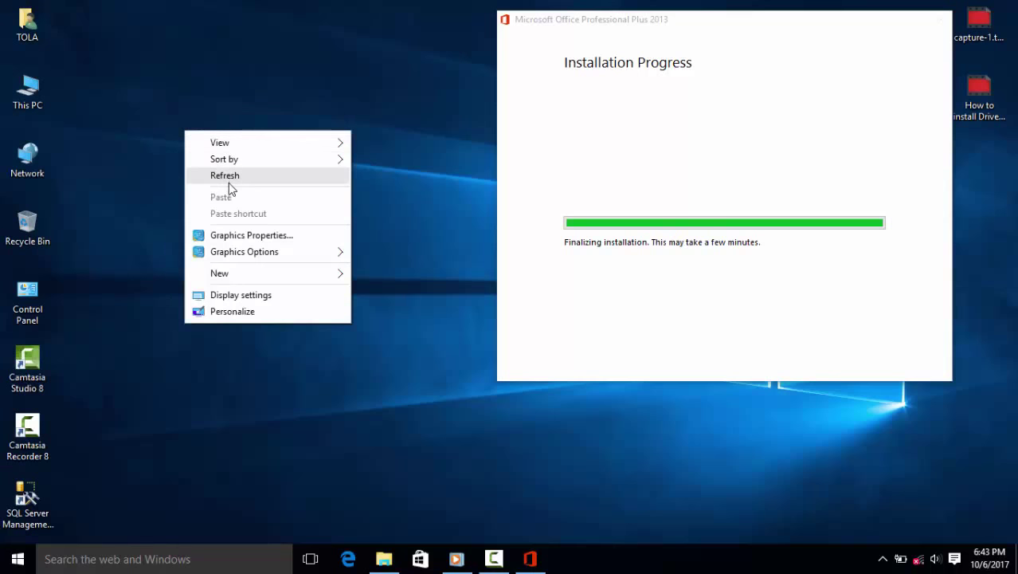
pyautogui.click(228, 183)
pyautogui.rightClick(200, 147)
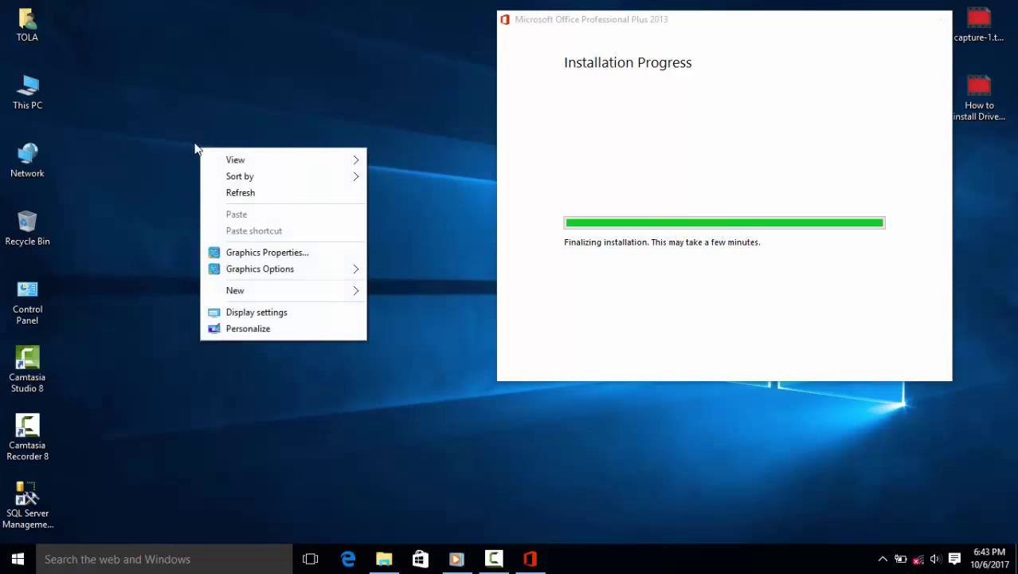
pyautogui.click(210, 191)
pyautogui.rightClick(193, 142)
pyautogui.click(210, 183)
pyautogui.rightClick(208, 163)
pyautogui.click(244, 209)
pyautogui.rightClick(239, 199)
pyautogui.click(257, 243)
pyautogui.rightClick(241, 218)
pyautogui.click(263, 261)
pyautogui.rightClick(208, 196)
pyautogui.click(227, 243)
pyautogui.rightClick(182, 181)
pyautogui.click(199, 225)
pyautogui.rightClick(172, 172)
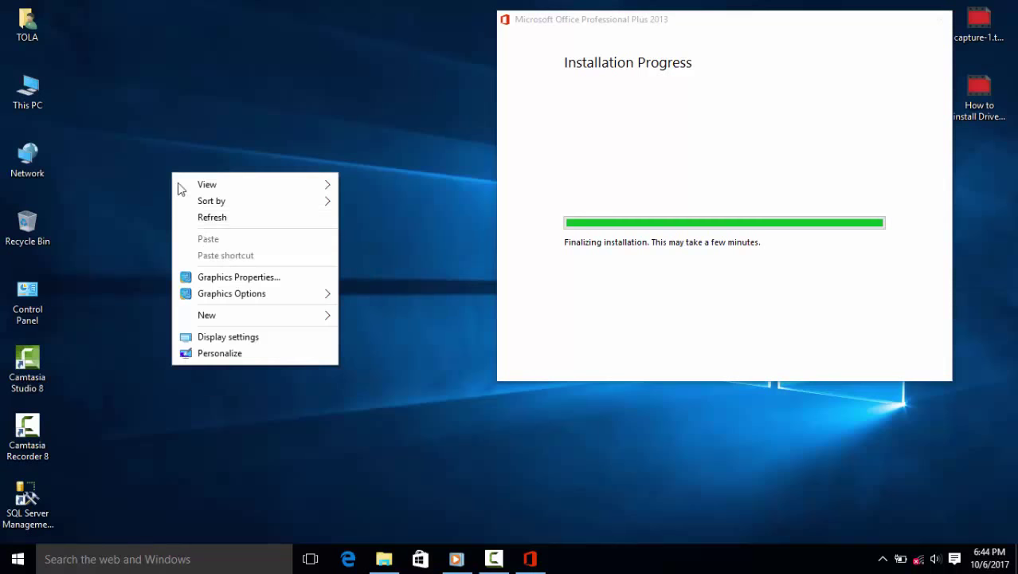
pyautogui.click(189, 217)
pyautogui.rightClick(174, 187)
pyautogui.click(191, 232)
pyautogui.rightClick(167, 182)
pyautogui.click(183, 227)
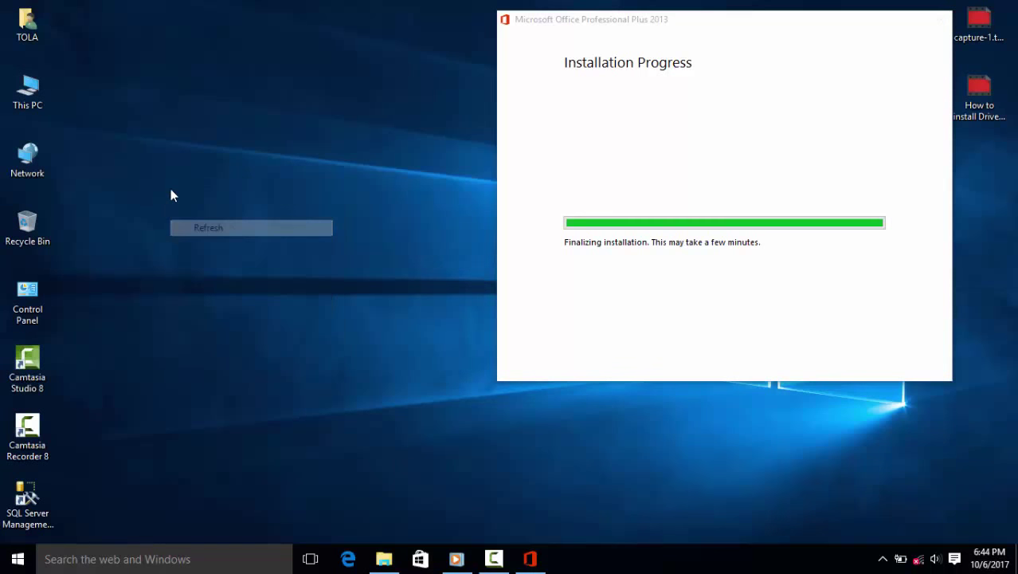
pyautogui.rightClick(171, 195)
pyautogui.click(186, 231)
pyautogui.rightClick(178, 185)
pyautogui.click(188, 225)
pyautogui.rightClick(179, 195)
pyautogui.click(198, 236)
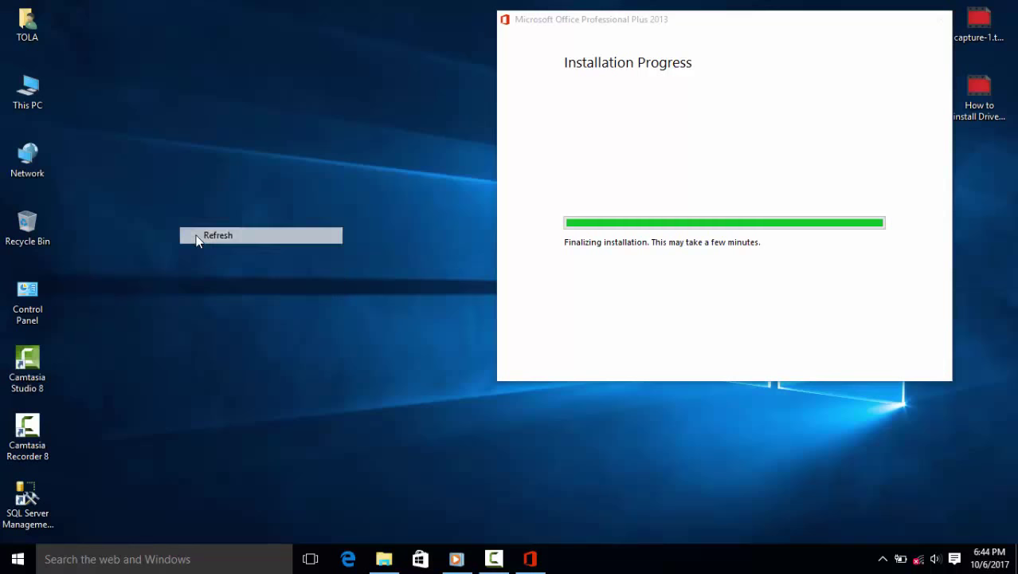
pyautogui.rightClick(184, 198)
pyautogui.click(195, 239)
pyautogui.rightClick(183, 196)
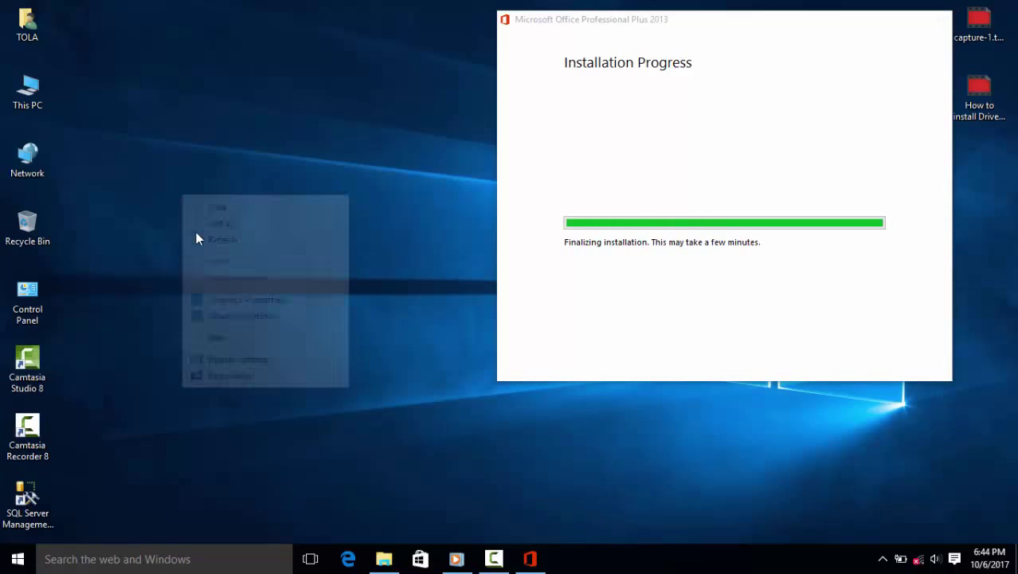
pyautogui.click(198, 238)
pyautogui.rightClick(179, 190)
pyautogui.click(194, 233)
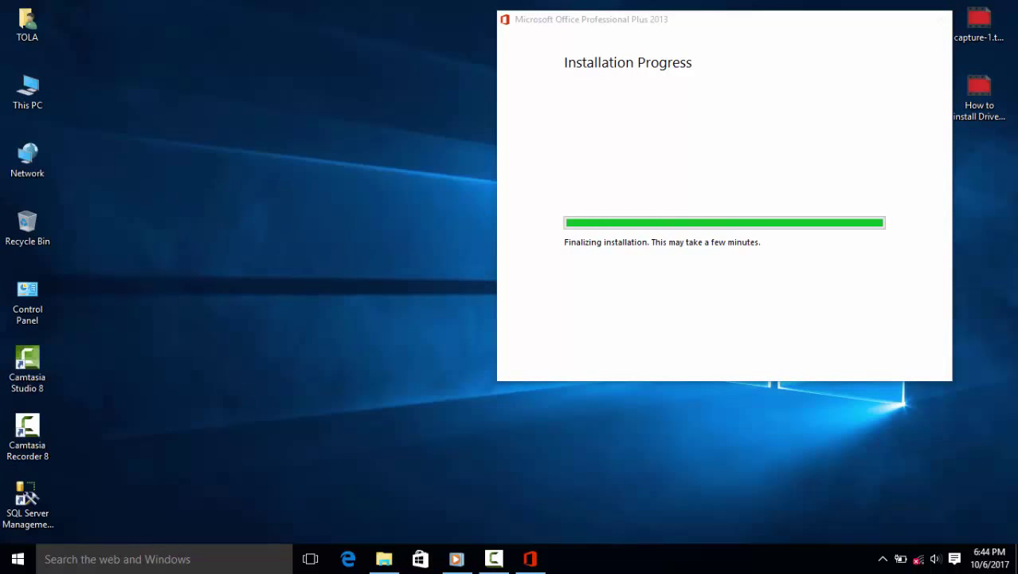
pyautogui.rightClick(338, 204)
pyautogui.click(339, 246)
pyautogui.rightClick(205, 197)
pyautogui.click(239, 243)
pyautogui.rightClick(213, 184)
pyautogui.click(223, 232)
pyautogui.rightClick(172, 186)
pyautogui.click(199, 231)
pyautogui.rightClick(166, 180)
pyautogui.click(193, 225)
pyautogui.rightClick(186, 164)
pyautogui.click(200, 207)
# - Move the Office installation progress window beside the column of system desktop icons and refresh the desktop
pyautogui.moveTo(646, 24); pyautogui.dragTo(250, 98)
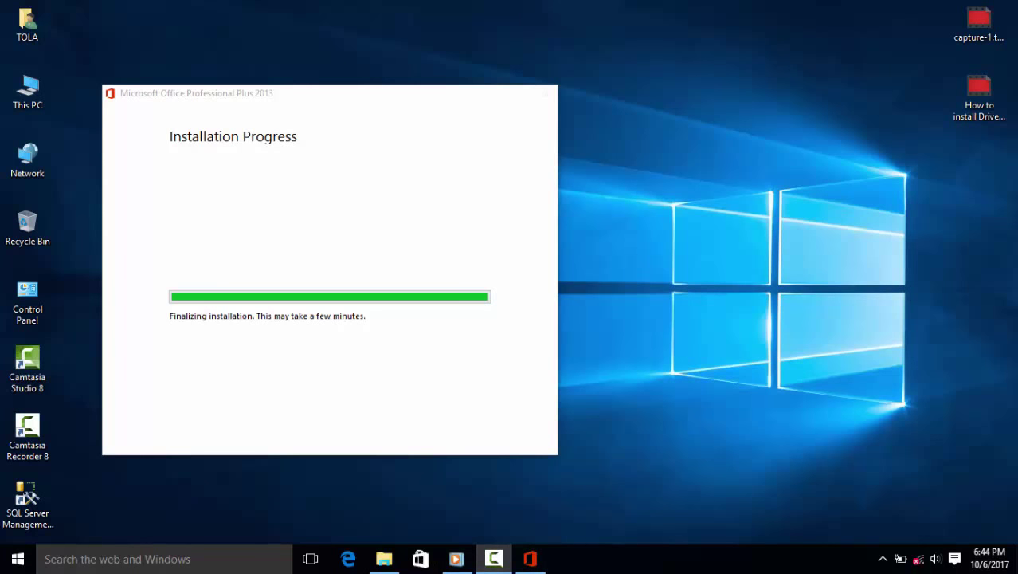
pyautogui.rightClick(744, 219)
pyautogui.click(761, 263)
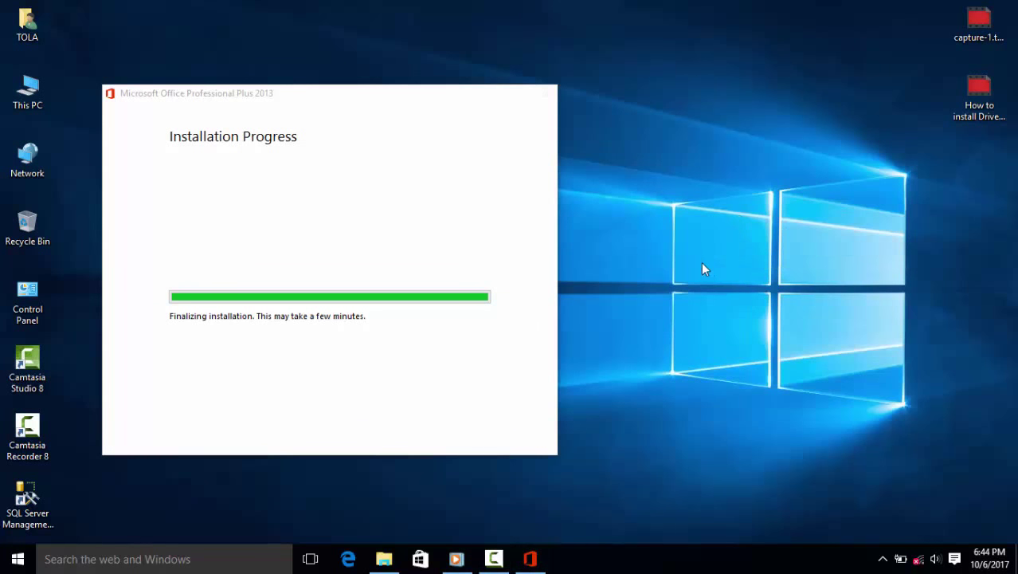
pyautogui.rightClick(696, 231)
pyautogui.click(720, 278)
pyautogui.rightClick(694, 222)
pyautogui.click(730, 274)
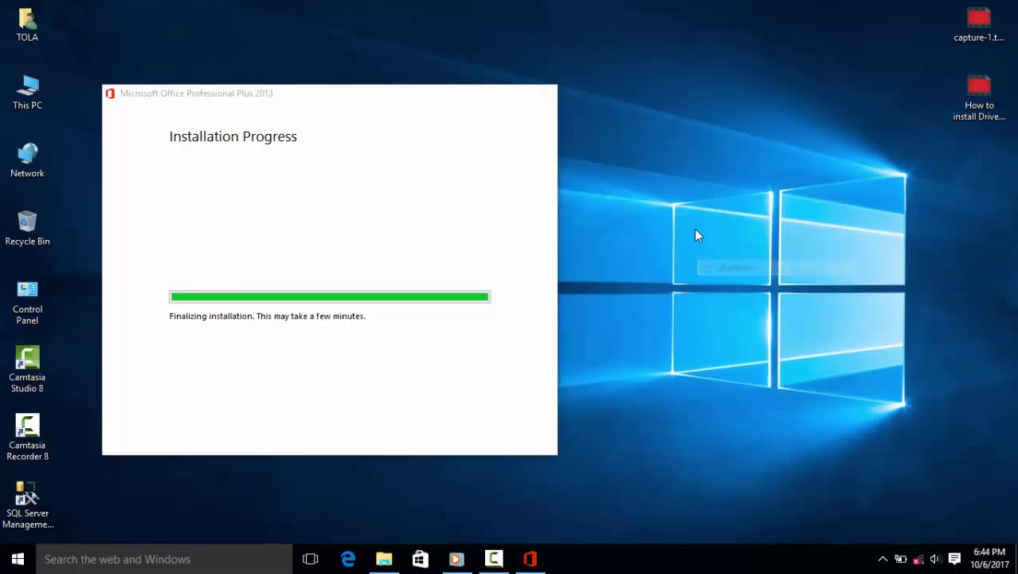
pyautogui.rightClick(694, 228)
pyautogui.click(706, 275)
pyautogui.rightClick(688, 240)
pyautogui.click(709, 287)
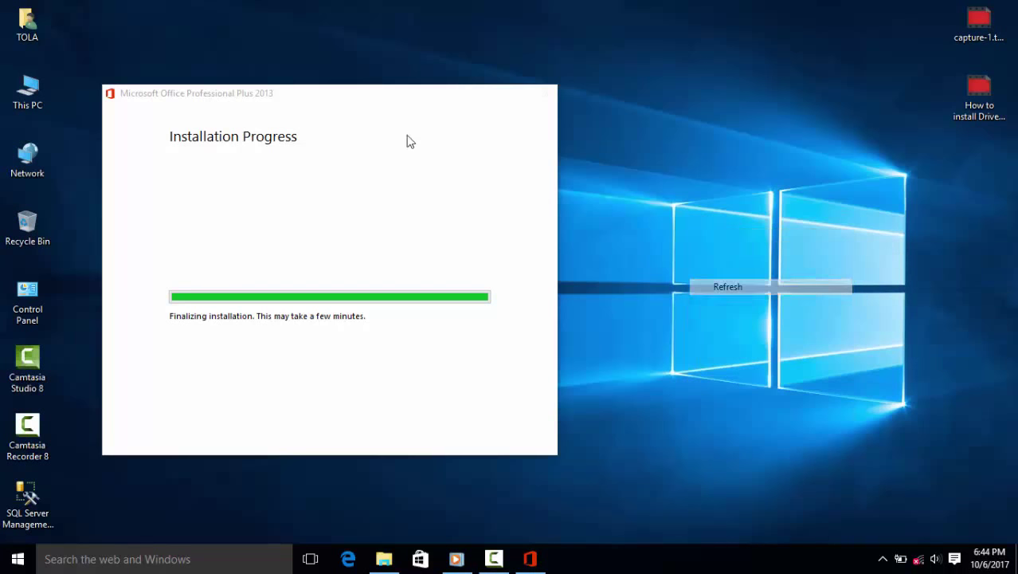
# - Shift the Office installation progress window slightly toward the desktop's centre and refresh the desktop once more
pyautogui.moveTo(298, 100); pyautogui.dragTo(373, 98)
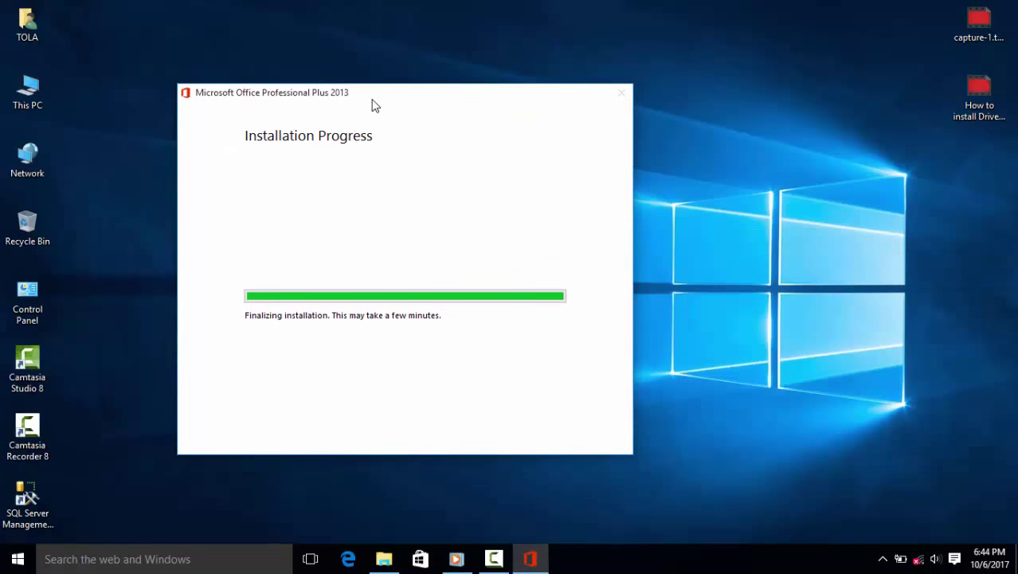
pyautogui.rightClick(731, 170)
pyautogui.click(747, 211)
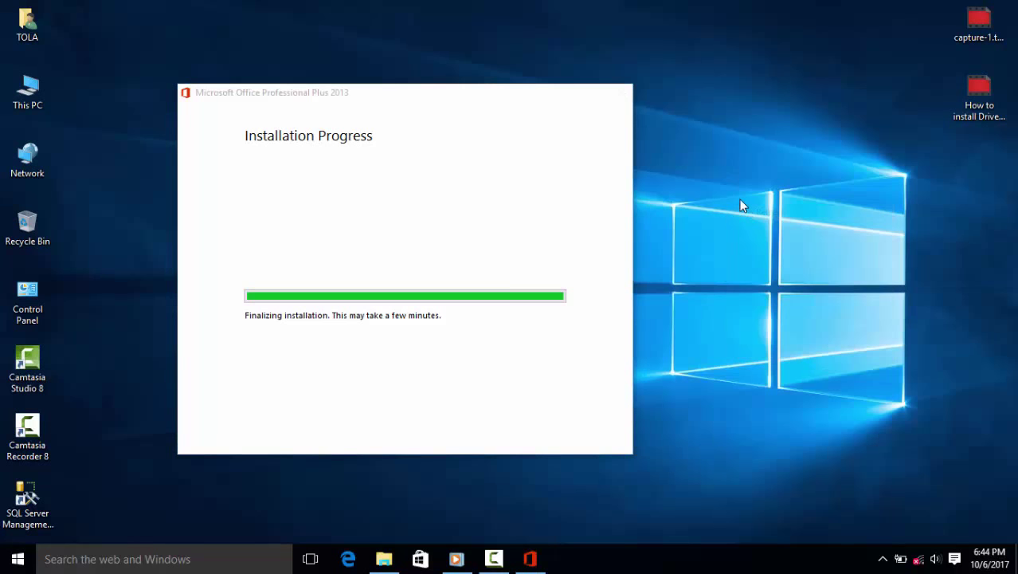
# - Move the Office installation progress window closer to the column of system desktop icons and refresh the desktop
pyautogui.rightClick(730, 184)
pyautogui.click(750, 229)
pyautogui.rightClick(722, 207)
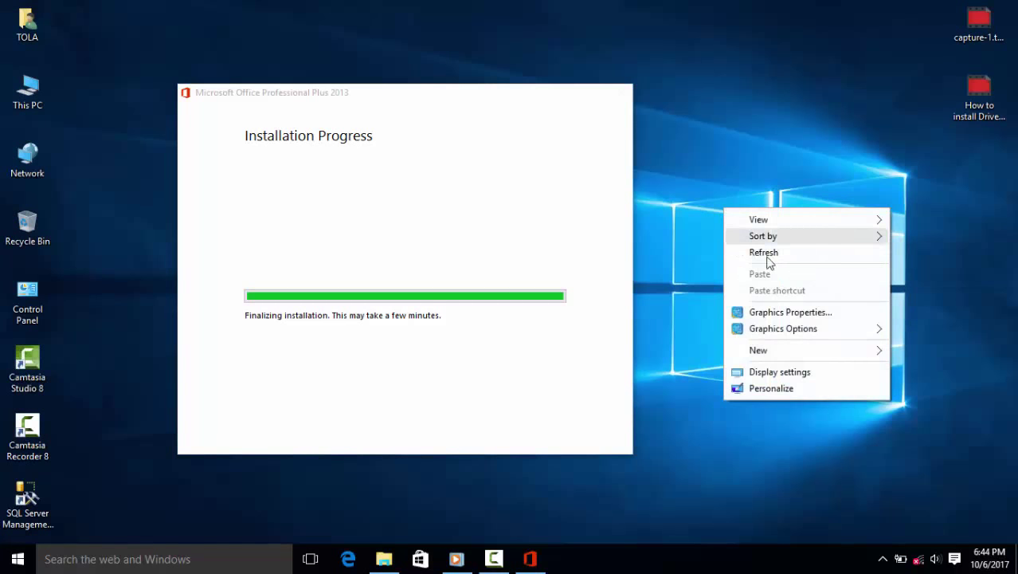
pyautogui.click(759, 254)
pyautogui.moveTo(336, 100); pyautogui.dragTo(239, 70)
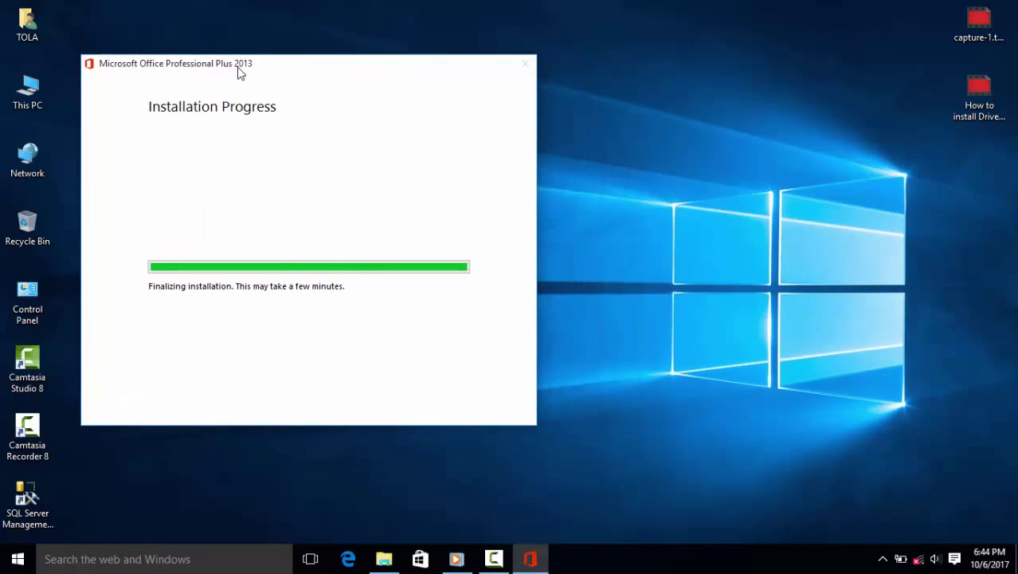
pyautogui.rightClick(663, 117)
pyautogui.click(695, 163)
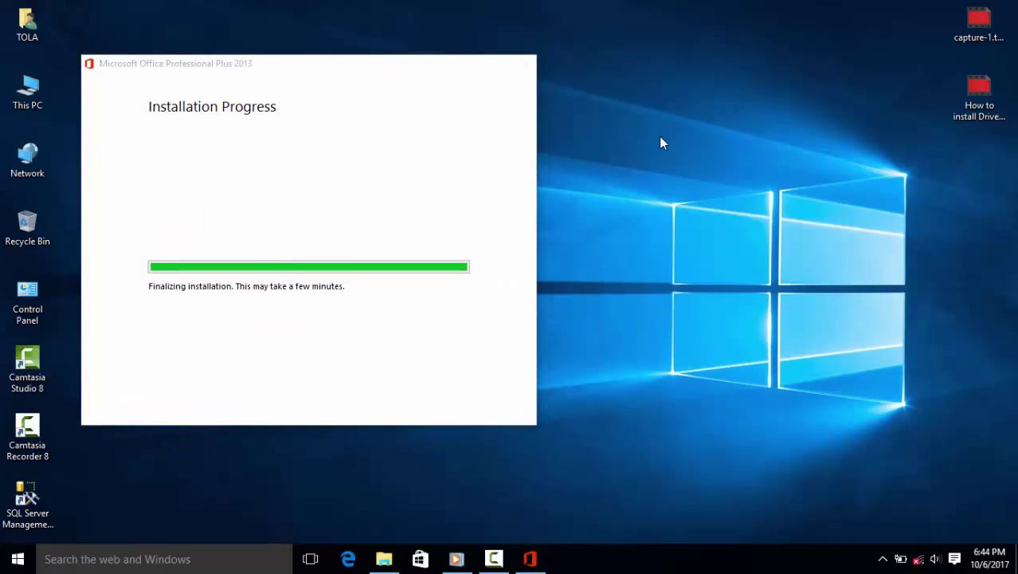
pyautogui.rightClick(660, 136)
pyautogui.click(694, 185)
# - Nudge the Office installation progress window right up against the system desktop icons and refresh the desktop
pyautogui.moveTo(145, 74); pyautogui.dragTo(119, 61)
pyautogui.rightClick(631, 157)
pyautogui.click(658, 204)
pyautogui.rightClick(640, 182)
pyautogui.click(660, 227)
pyautogui.rightClick(623, 187)
pyautogui.click(644, 228)
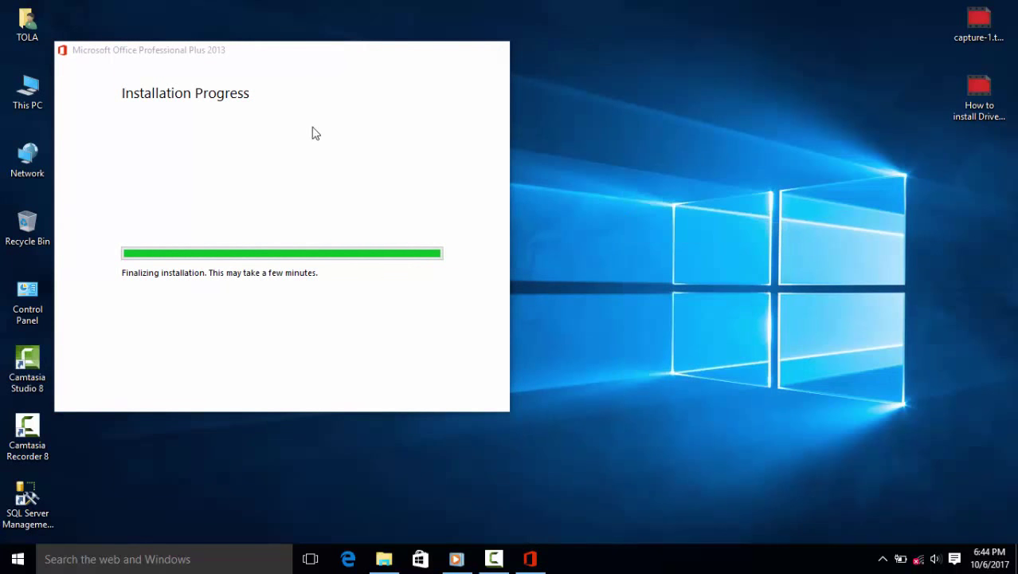
pyautogui.click(177, 53)
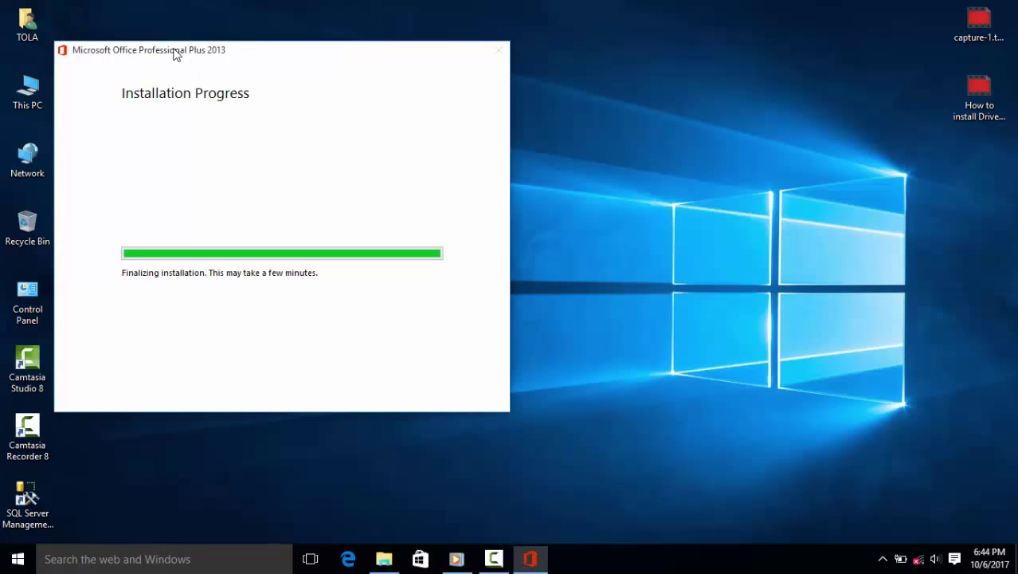
pyautogui.rightClick(627, 157)
pyautogui.click(667, 203)
pyautogui.rightClick(666, 196)
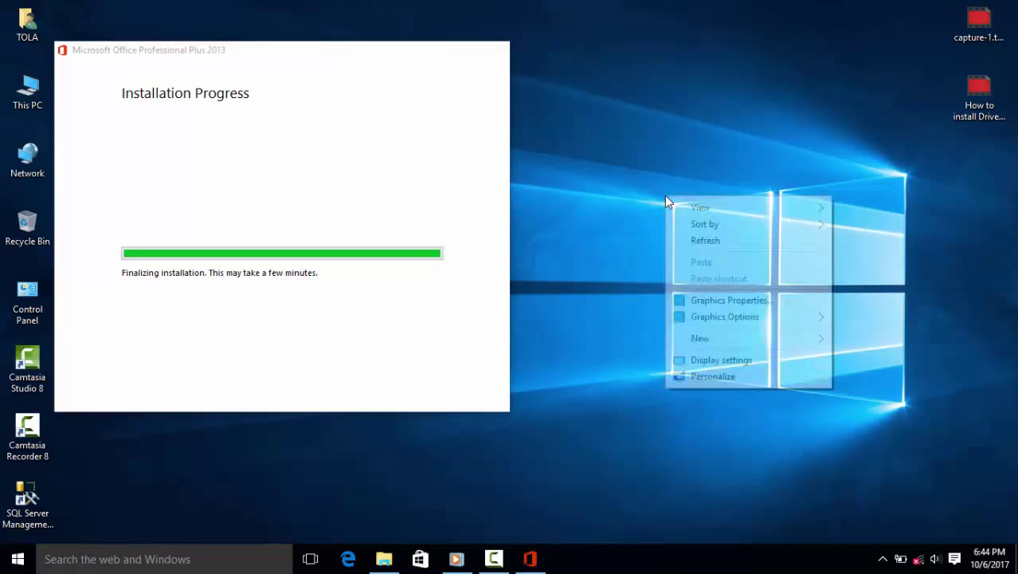
pyautogui.click(683, 241)
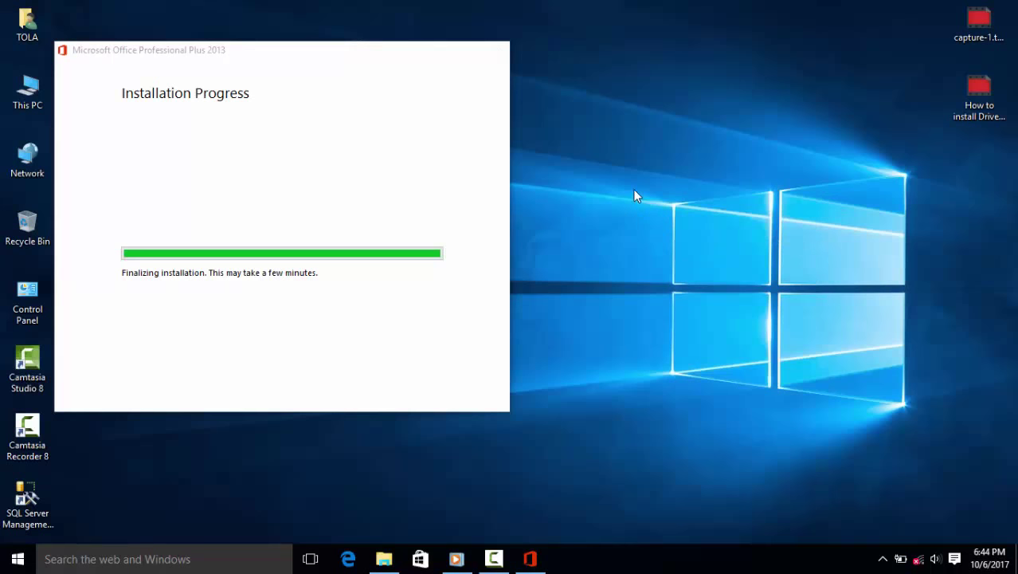
pyautogui.rightClick(635, 189)
pyautogui.click(674, 234)
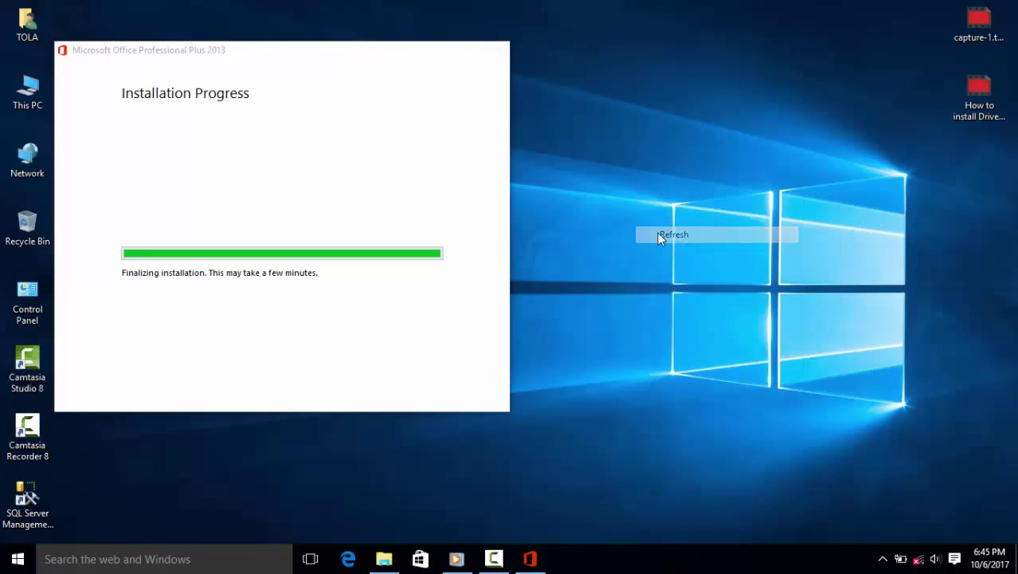
pyautogui.click(163, 52)
pyautogui.rightClick(761, 239)
pyautogui.click(772, 265)
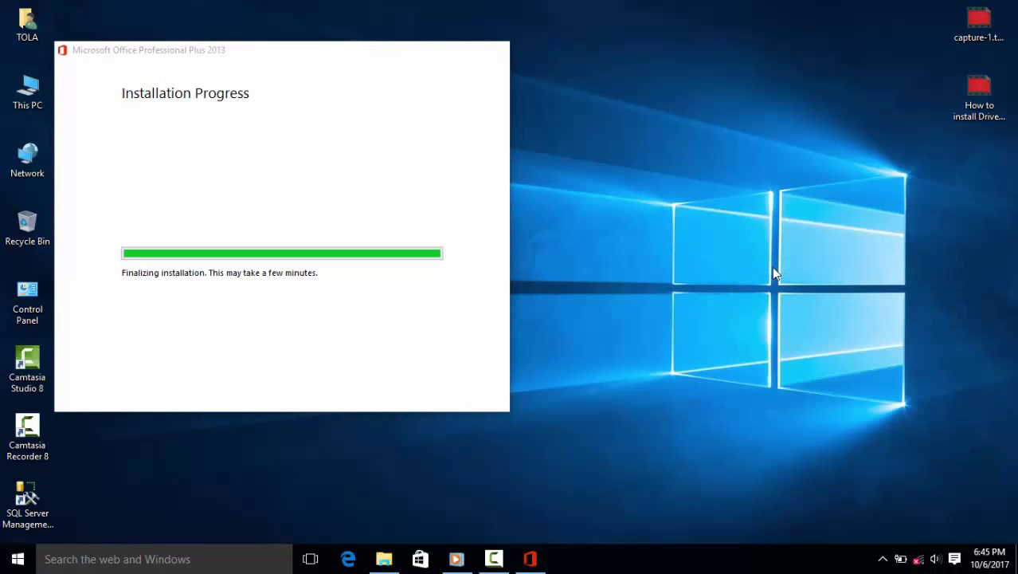
pyautogui.rightClick(646, 238)
pyautogui.click(687, 285)
pyautogui.rightClick(527, 147)
pyautogui.click(597, 190)
pyautogui.rightClick(599, 189)
pyautogui.click(628, 237)
pyautogui.rightClick(618, 195)
pyautogui.click(640, 241)
pyautogui.rightClick(625, 199)
pyautogui.click(655, 246)
# - Look over the Start menu's recently added programs, try to open the full apps list, and close the menu
pyautogui.click(18, 559)
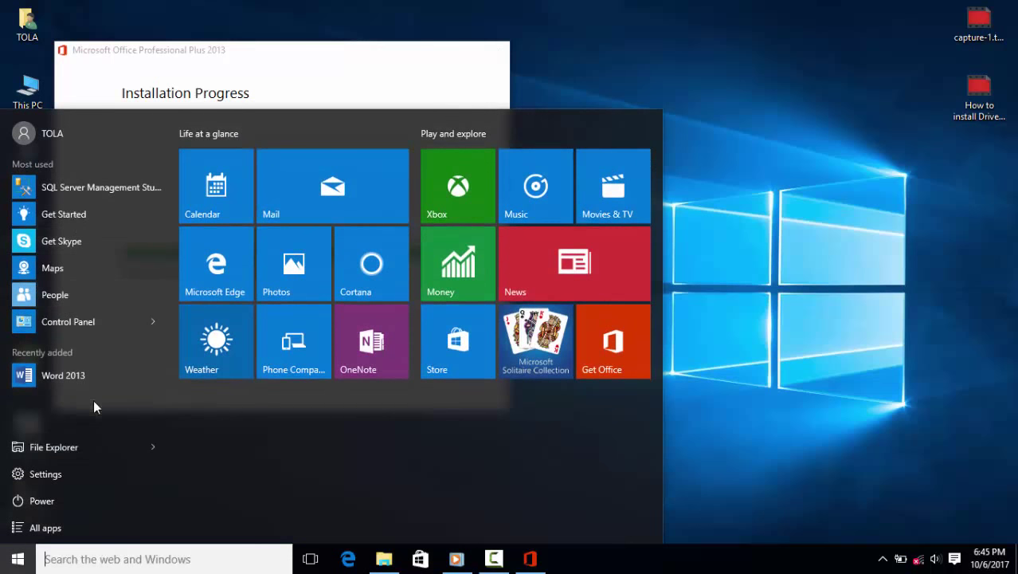
pyautogui.click(48, 526)
pyautogui.click(52, 529)
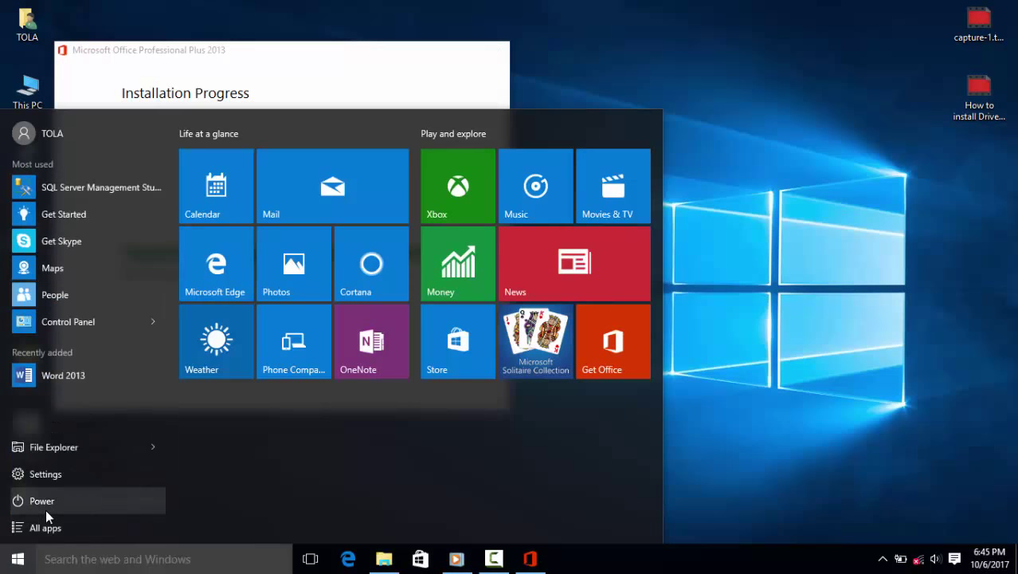
pyautogui.click(45, 510)
pyautogui.click(709, 254)
# - Move the Office installation progress window toward the middle of the desktop and refresh the desktop
pyautogui.rightClick(700, 137)
pyautogui.click(738, 177)
pyautogui.moveTo(235, 66); pyautogui.dragTo(503, 95)
pyautogui.rightClick(182, 229)
pyautogui.click(212, 273)
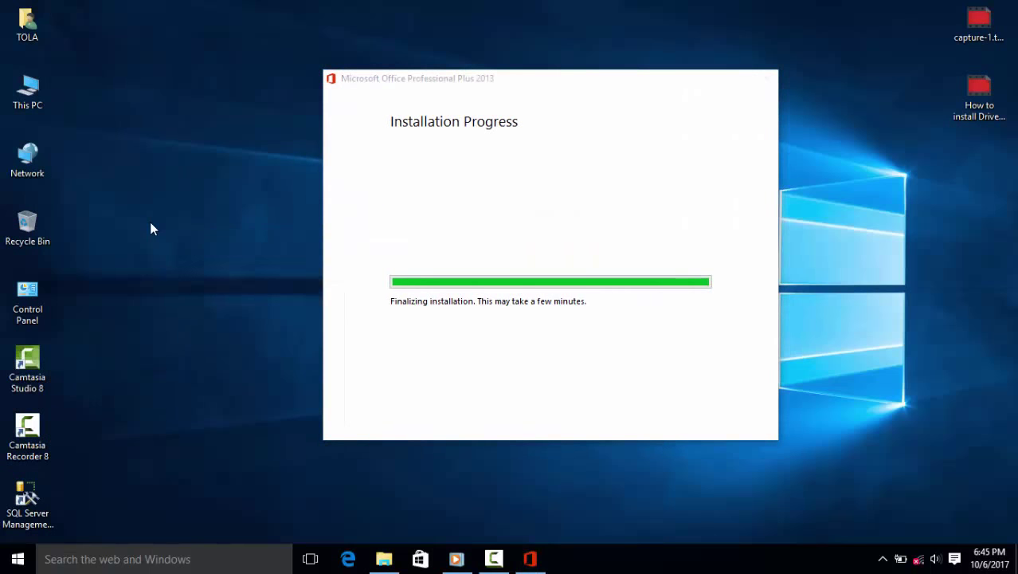
pyautogui.rightClick(150, 223)
pyautogui.click(167, 275)
pyautogui.rightClick(161, 221)
pyautogui.click(179, 261)
pyautogui.rightClick(179, 215)
pyautogui.click(185, 256)
pyautogui.rightClick(173, 196)
pyautogui.click(176, 242)
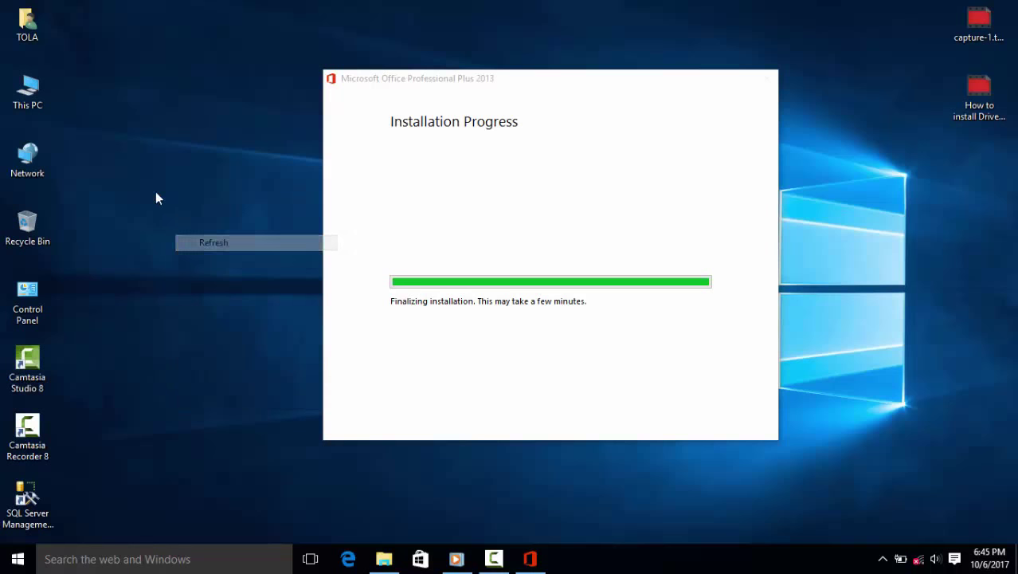
pyautogui.rightClick(155, 192)
pyautogui.click(172, 239)
# - Move the Office installation progress window back beside the system desktop icons and refresh the desktop
pyautogui.moveTo(423, 76); pyautogui.dragTo(182, 35)
pyautogui.rightClick(572, 189)
pyautogui.click(587, 200)
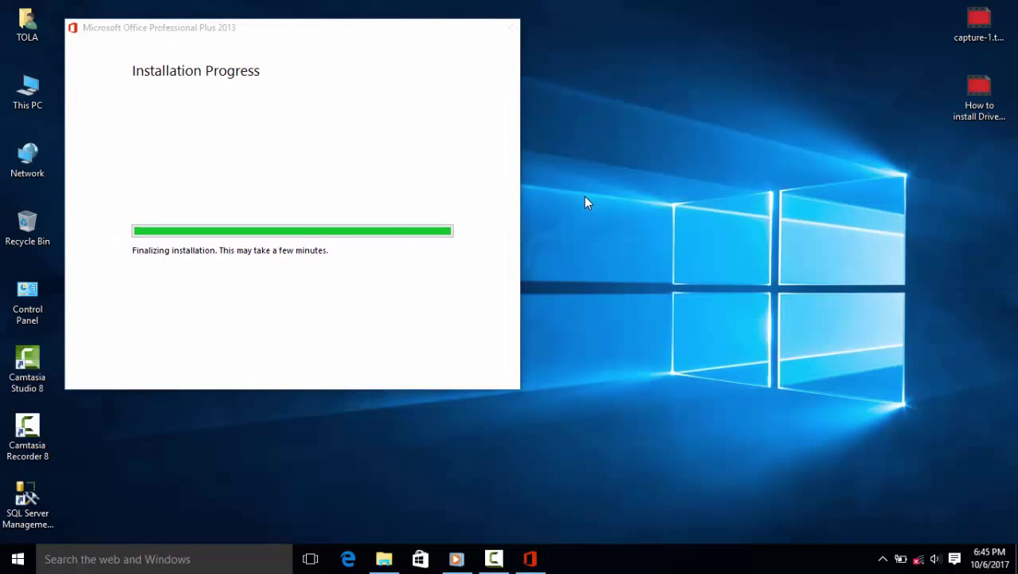
pyautogui.rightClick(604, 186)
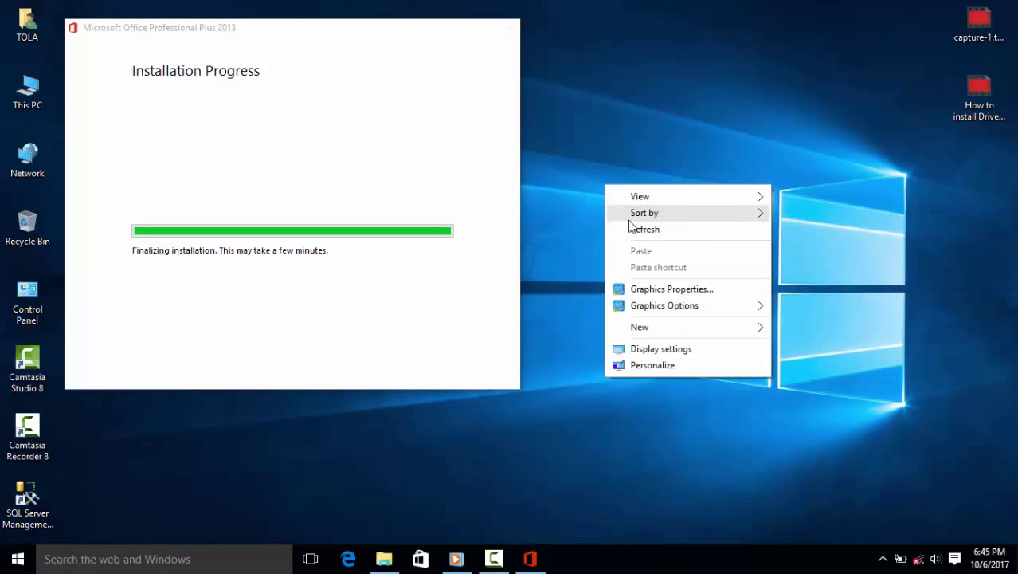
pyautogui.click(629, 231)
pyautogui.rightClick(589, 169)
pyautogui.click(622, 209)
pyautogui.rightClick(620, 188)
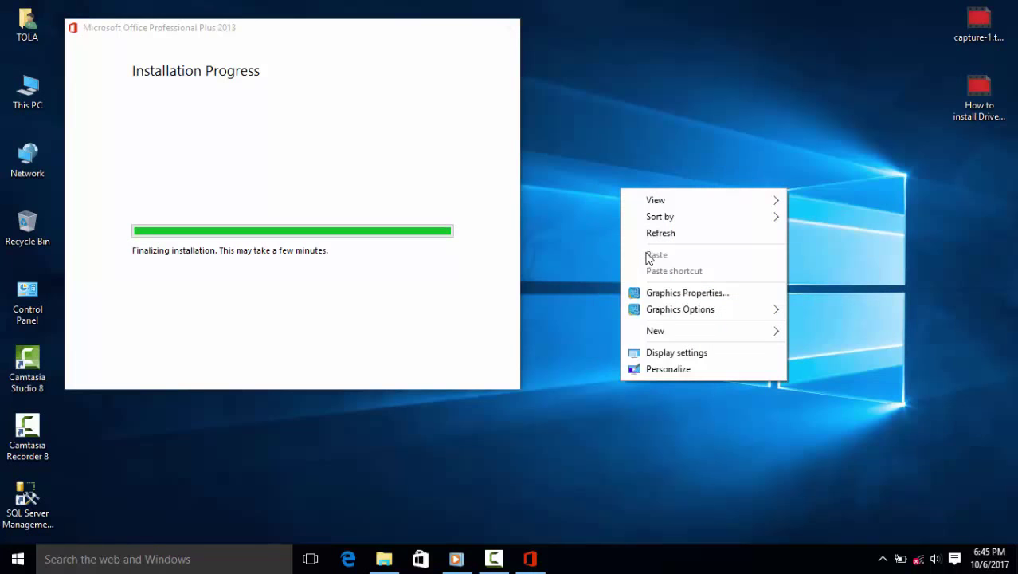
pyautogui.click(647, 233)
pyautogui.rightClick(675, 186)
pyautogui.click(687, 229)
pyautogui.rightClick(667, 185)
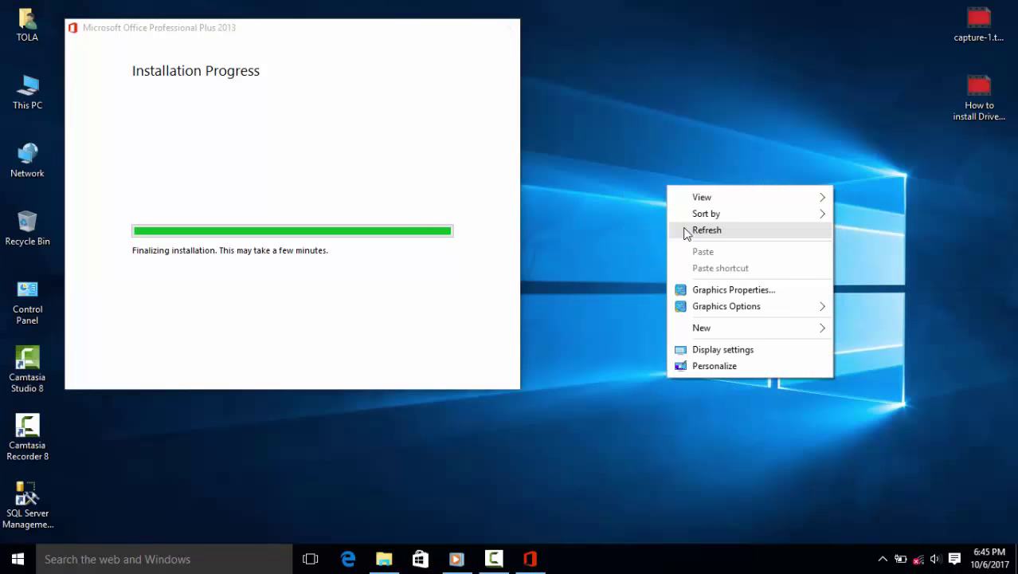
pyautogui.click(687, 231)
pyautogui.rightClick(667, 185)
pyautogui.click(698, 230)
pyautogui.rightClick(670, 193)
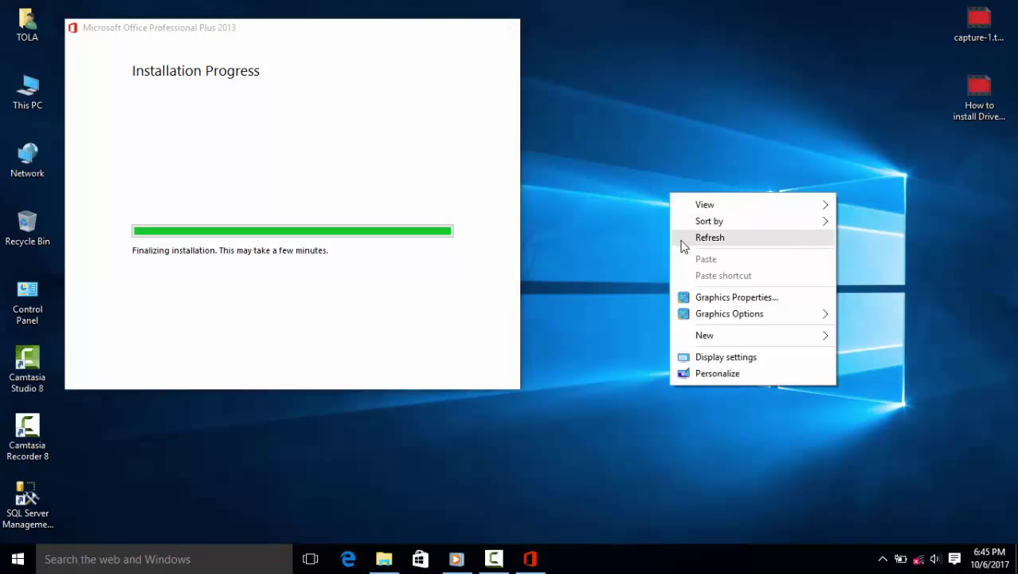
pyautogui.click(682, 239)
pyautogui.rightClick(648, 193)
pyautogui.click(663, 229)
pyautogui.rightClick(639, 184)
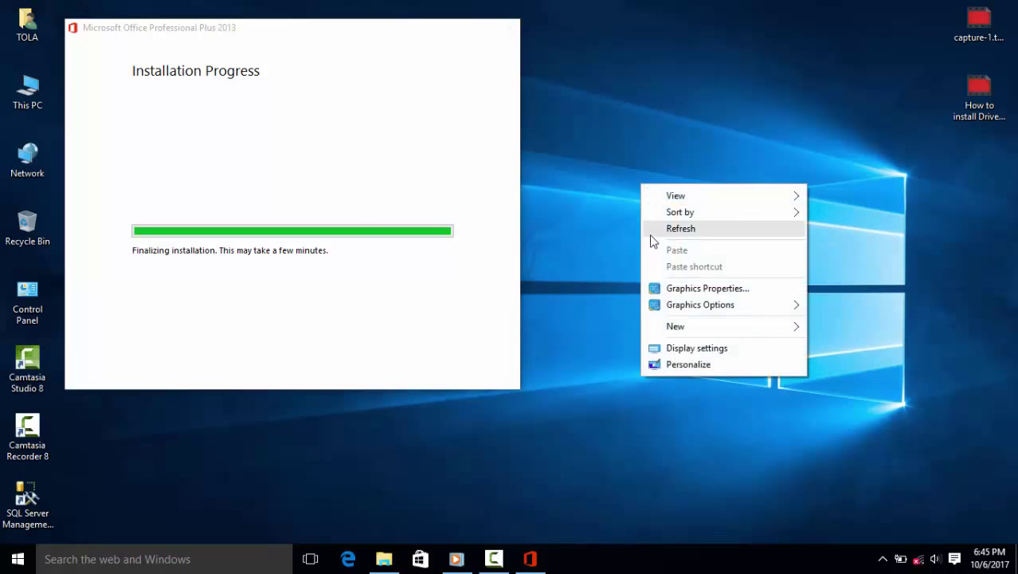
pyautogui.click(650, 233)
pyautogui.rightClick(623, 166)
pyautogui.click(654, 211)
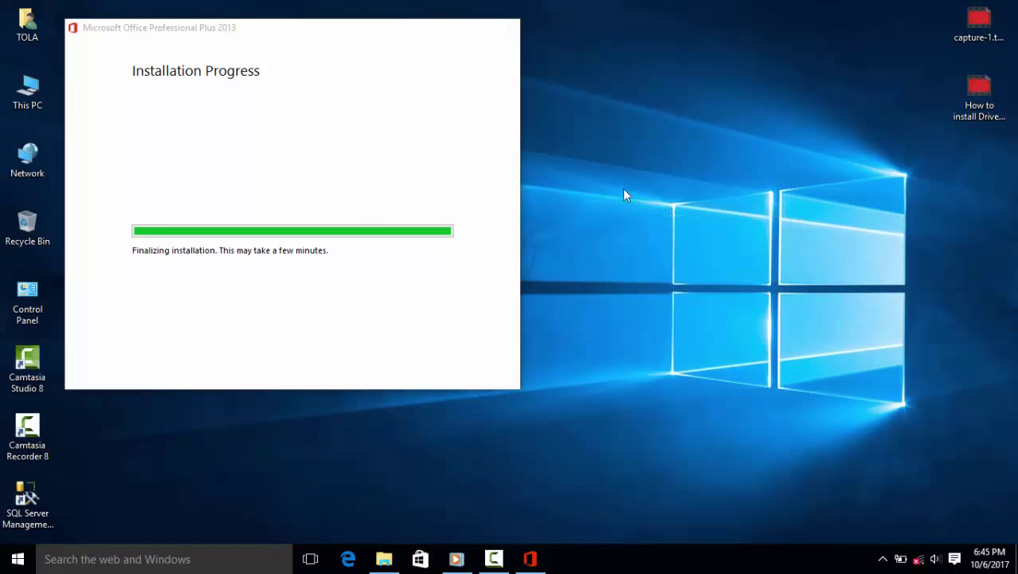
pyautogui.rightClick(623, 180)
pyautogui.click(652, 224)
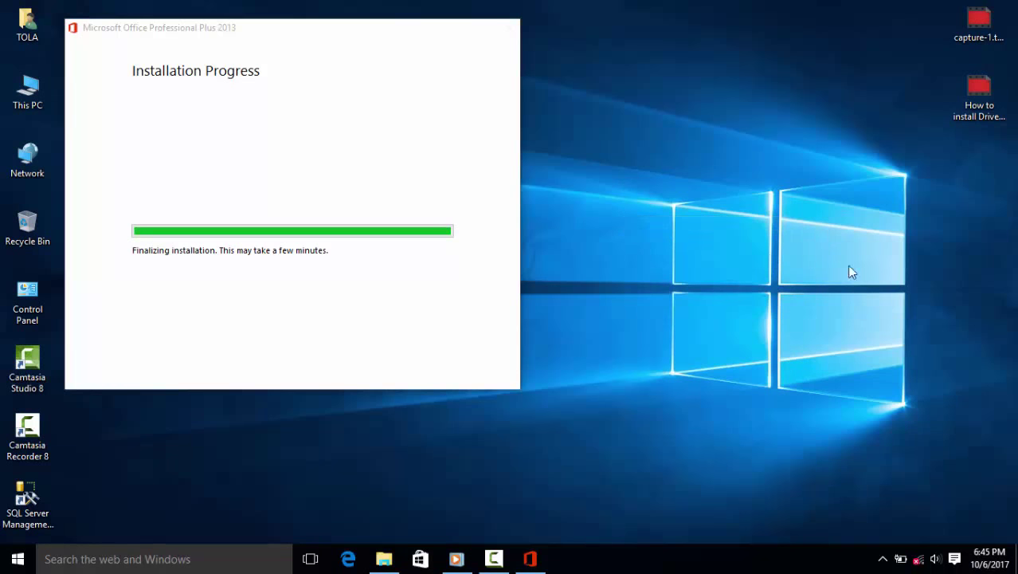
pyautogui.rightClick(706, 257)
pyautogui.click(708, 264)
pyautogui.rightClick(637, 242)
pyautogui.click(655, 270)
pyautogui.rightClick(653, 239)
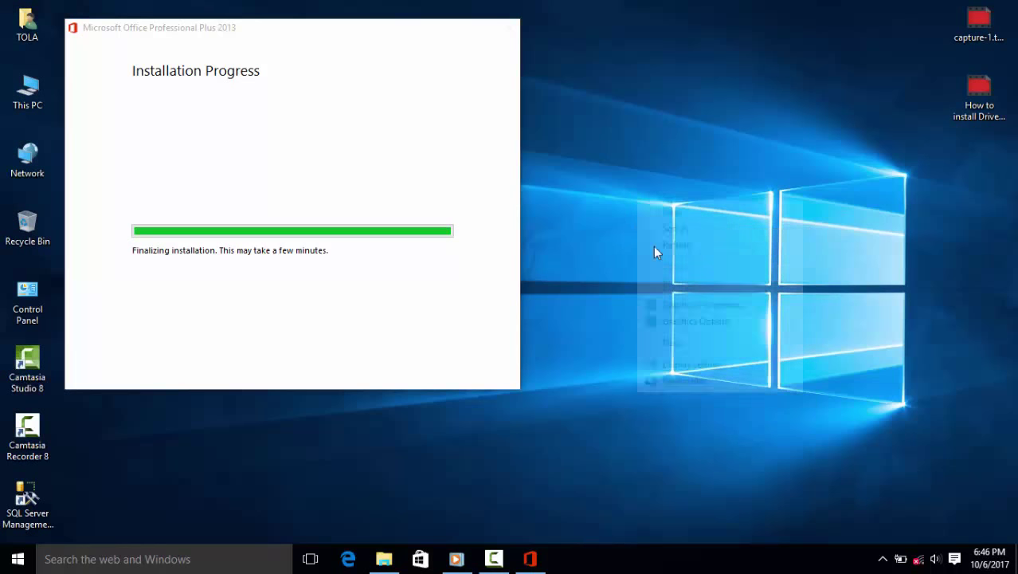
pyautogui.click(653, 246)
pyautogui.rightClick(602, 157)
pyautogui.click(614, 200)
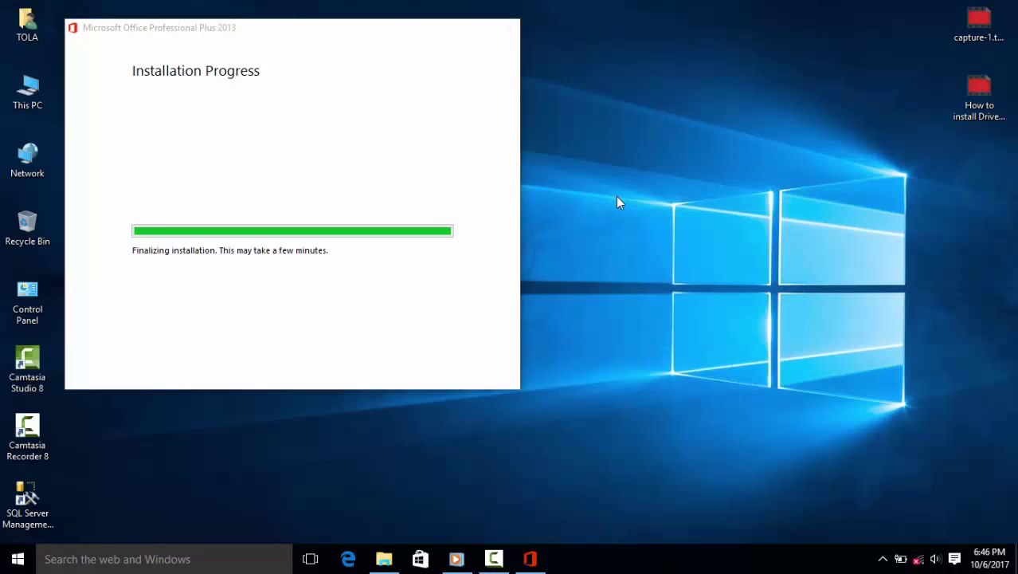
pyautogui.rightClick(605, 133)
pyautogui.click(625, 177)
pyautogui.rightClick(609, 149)
pyautogui.click(638, 194)
pyautogui.rightClick(610, 142)
pyautogui.click(618, 182)
# - Move the Office installation progress window well away from the system desktop icons and refresh the desktop
pyautogui.click(391, 70)
pyautogui.rightClick(135, 130)
pyautogui.click(151, 170)
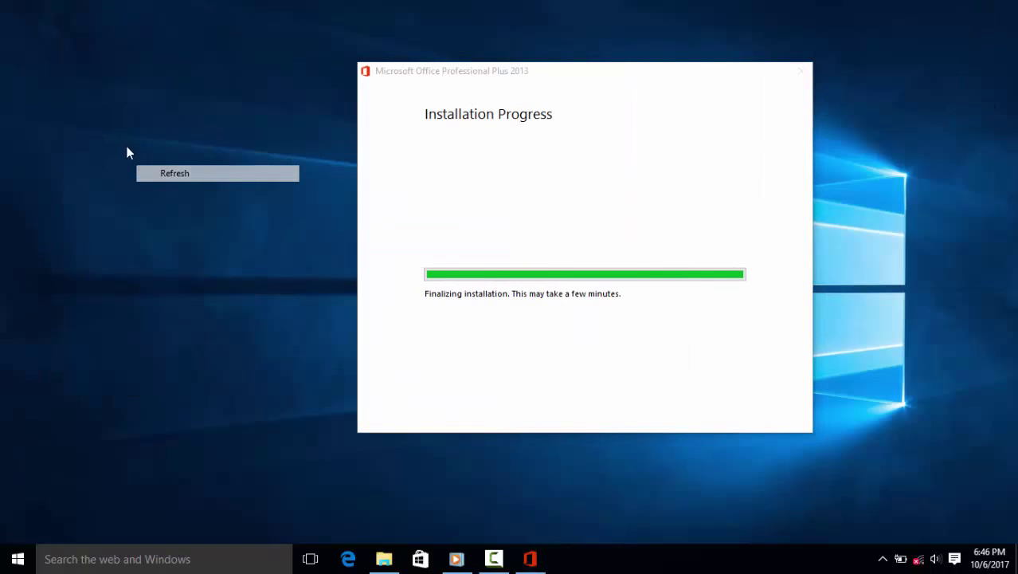
pyautogui.rightClick(124, 143)
pyautogui.click(131, 189)
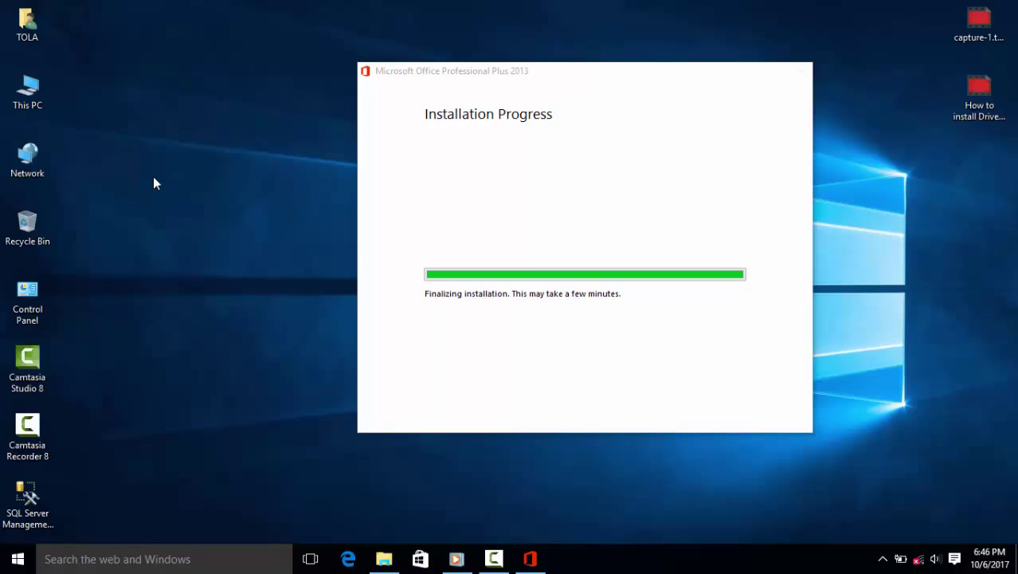
pyautogui.rightClick(129, 160)
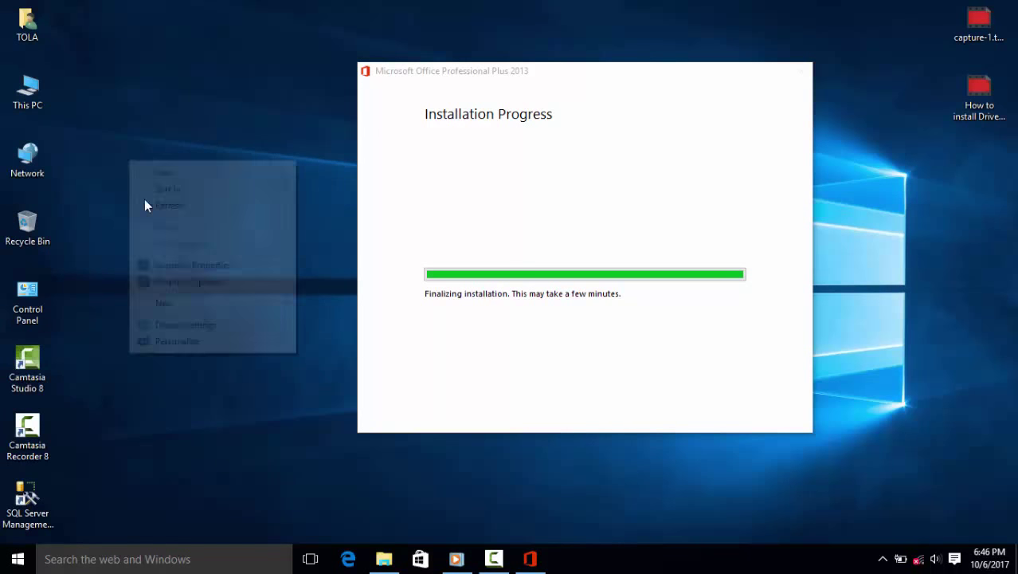
pyautogui.click(144, 205)
pyautogui.rightClick(130, 146)
pyautogui.click(146, 193)
pyautogui.rightClick(138, 177)
pyautogui.click(156, 221)
pyautogui.rightClick(133, 170)
pyautogui.click(155, 216)
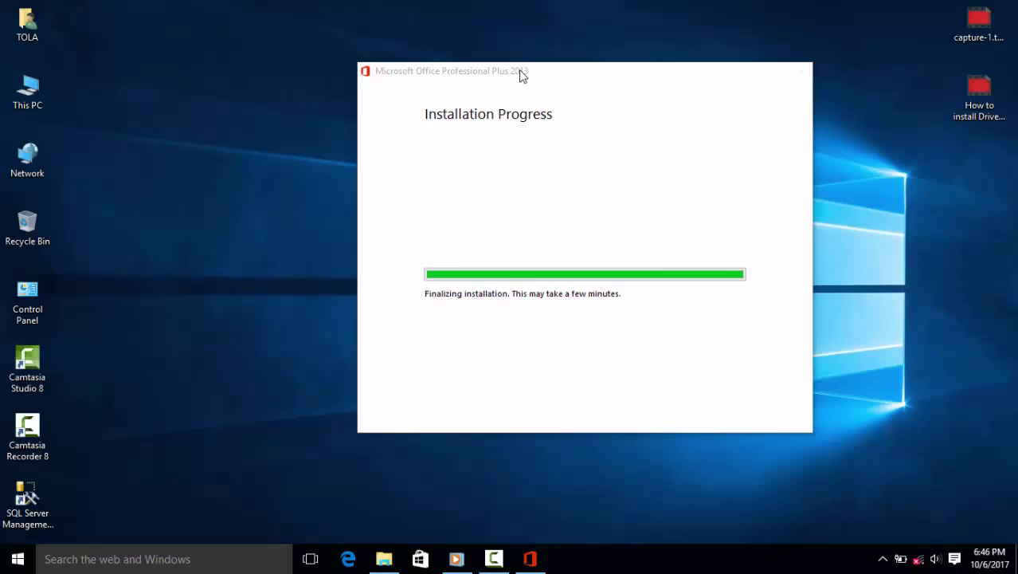
# - Shift the Office installation progress window to the upper middle of the desktop
pyautogui.moveTo(521, 71); pyautogui.dragTo(423, 53)
pyautogui.click(44, 90)
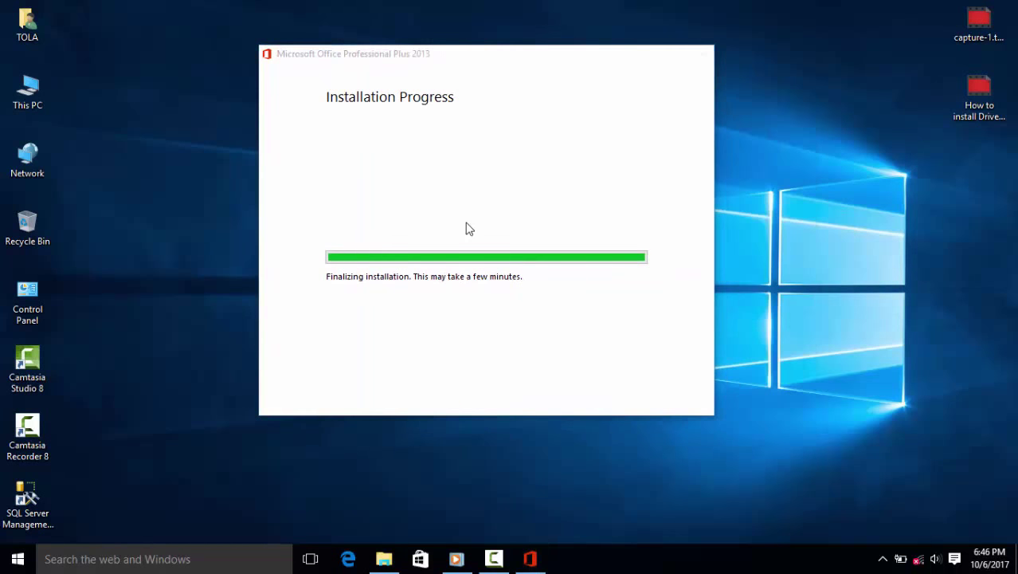
pyautogui.click(855, 30)
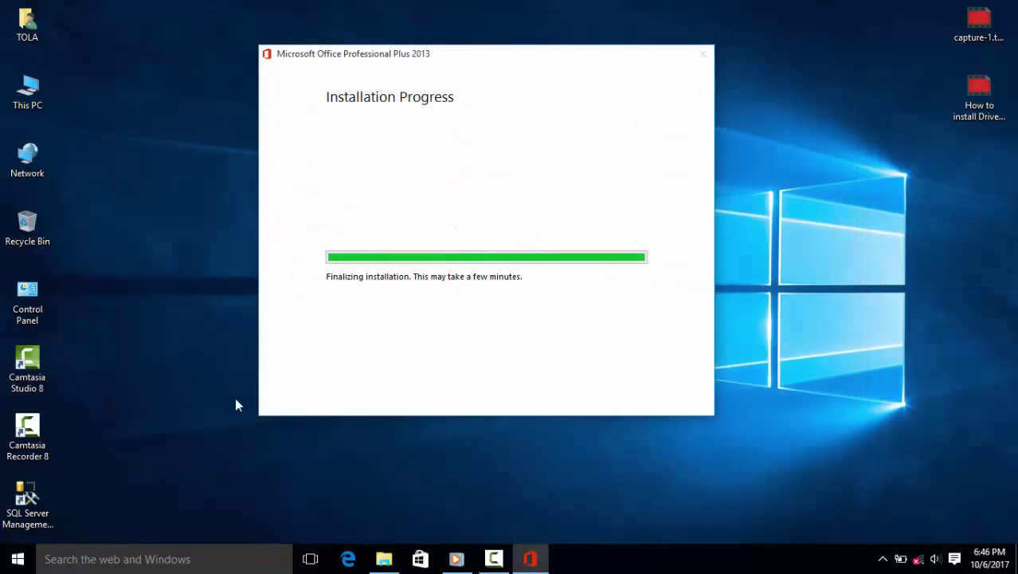
# - Open Control Panel, maximize its window, and go to Programs and Features
pyautogui.click(236, 401)
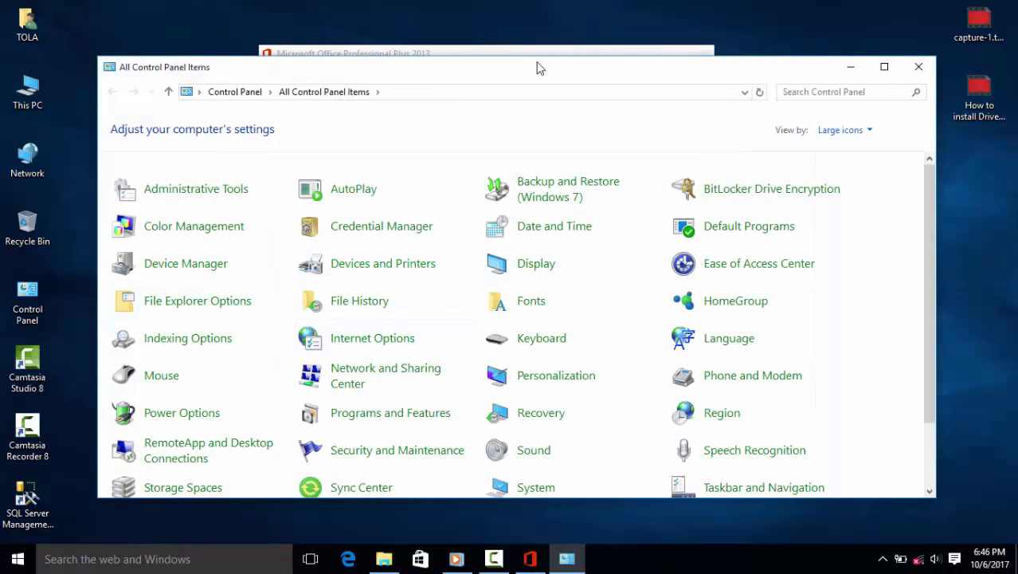
pyautogui.doubleClick(534, 69)
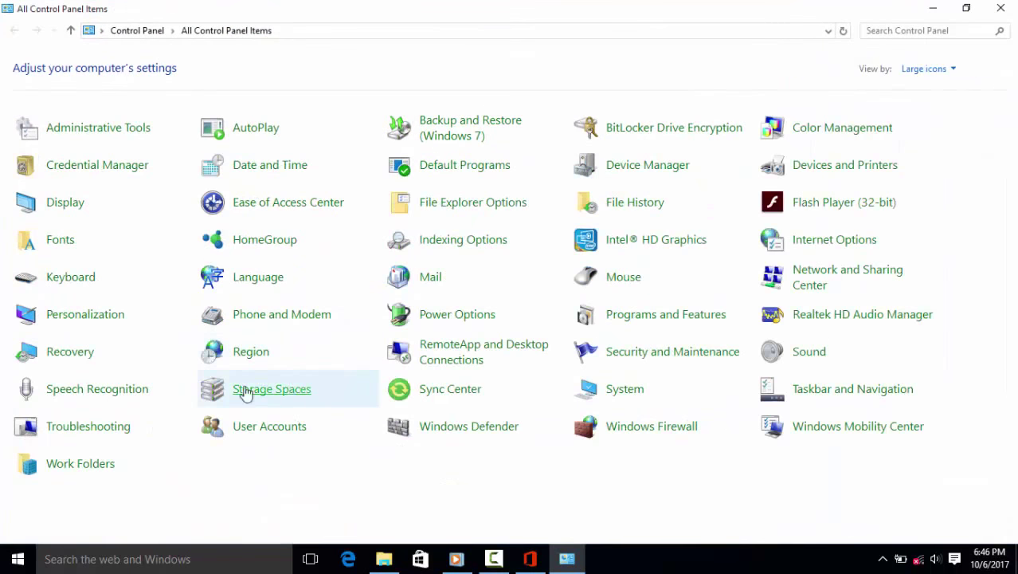
pyautogui.click(642, 315)
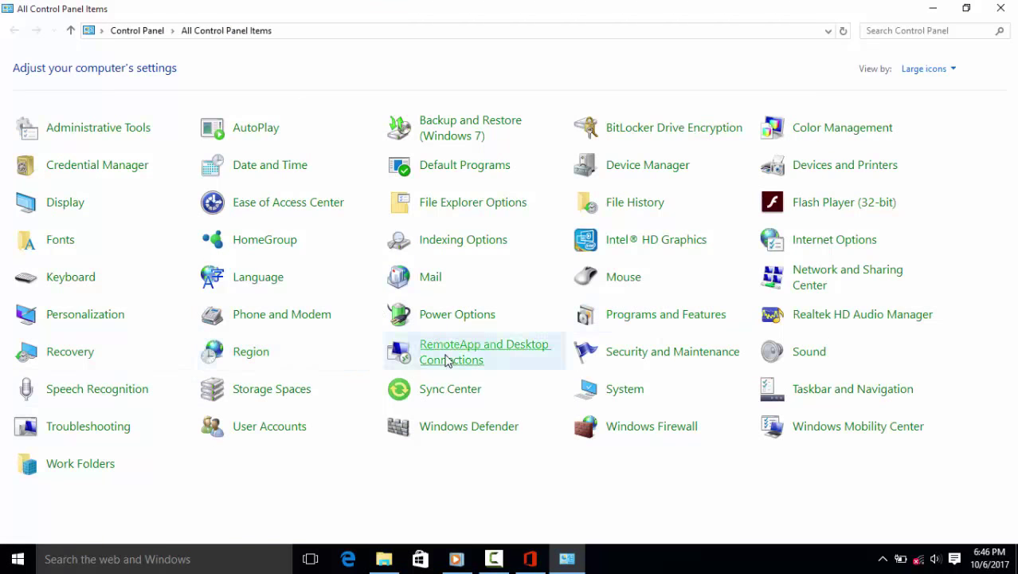
# - Refresh the installed programs list and select Microsoft Office Professional Plus 2013
pyautogui.rightClick(876, 251)
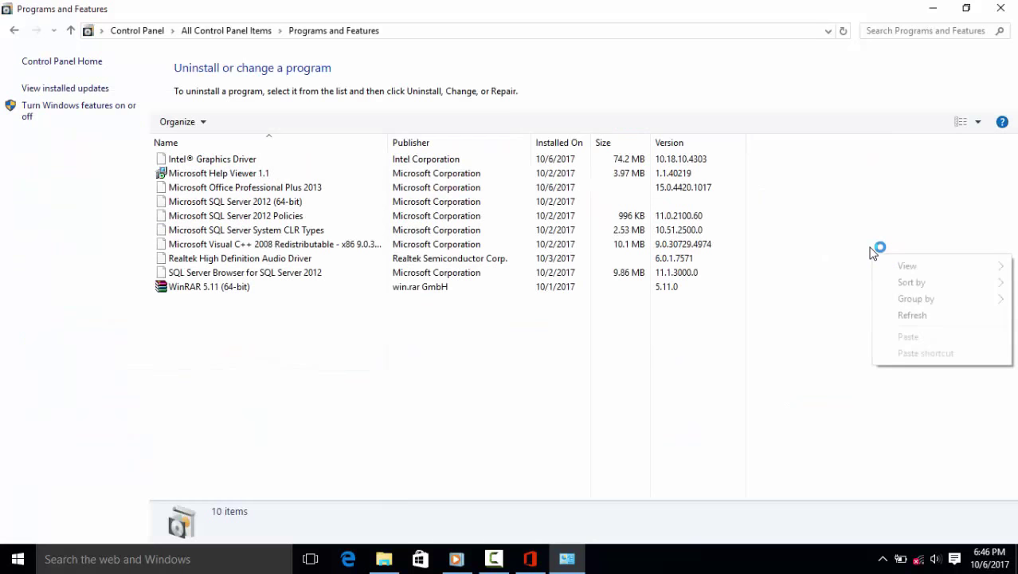
pyautogui.click(899, 314)
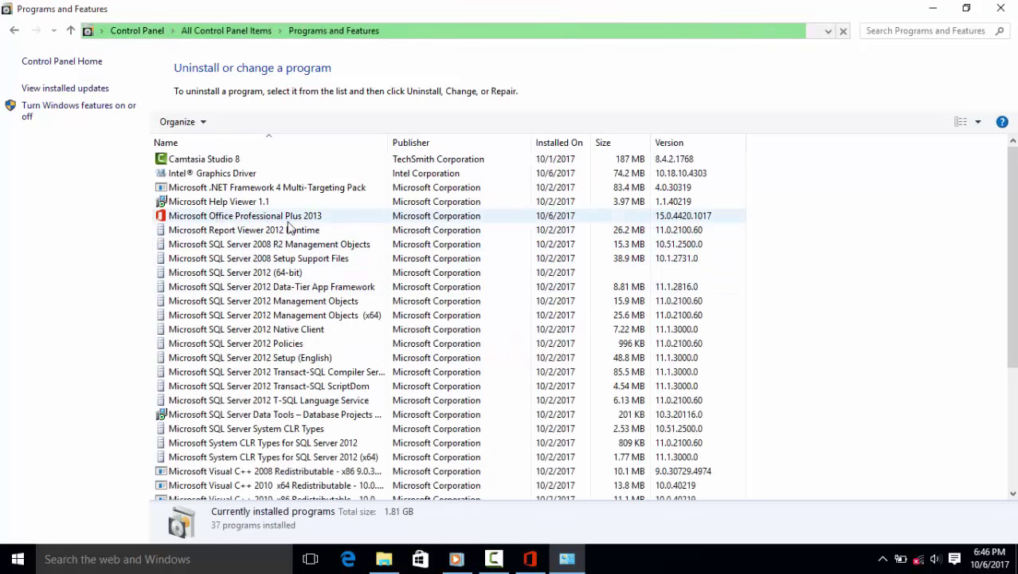
pyautogui.click(291, 217)
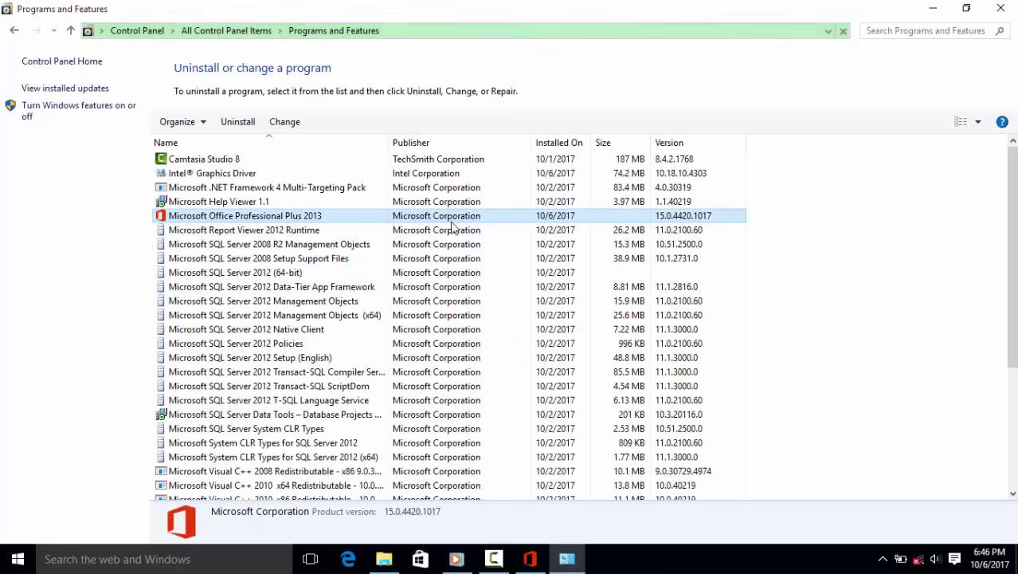
# - Close the Programs and Features window and refresh the desktop
pyautogui.click(1000, 10)
pyautogui.rightClick(197, 221)
pyautogui.click(239, 264)
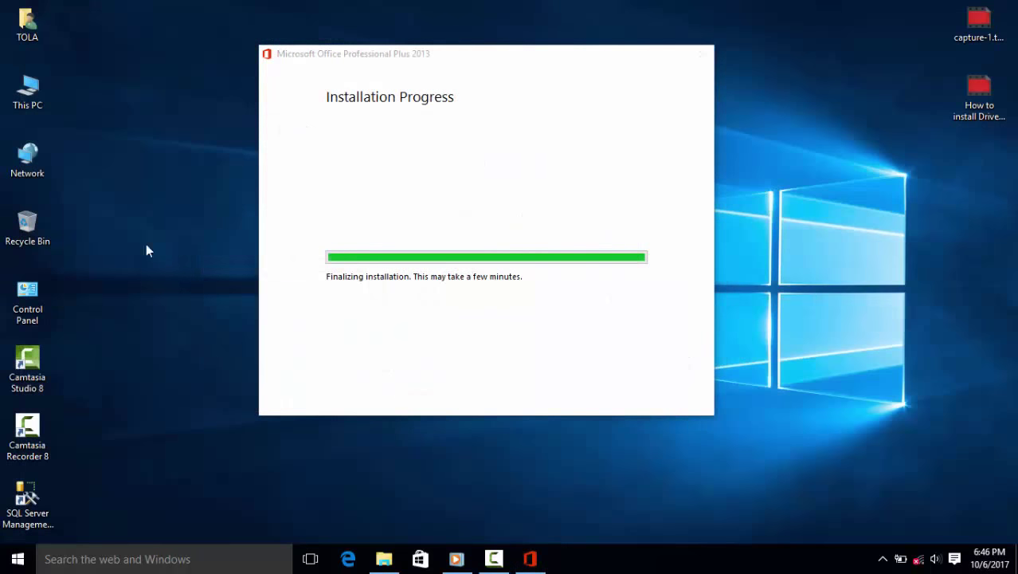
pyautogui.rightClick(101, 245)
pyautogui.click(125, 287)
# - Shift the Office installation progress window close to the system desktop icons, refreshing the desktop between moves
pyautogui.moveTo(429, 59); pyautogui.dragTo(353, 63)
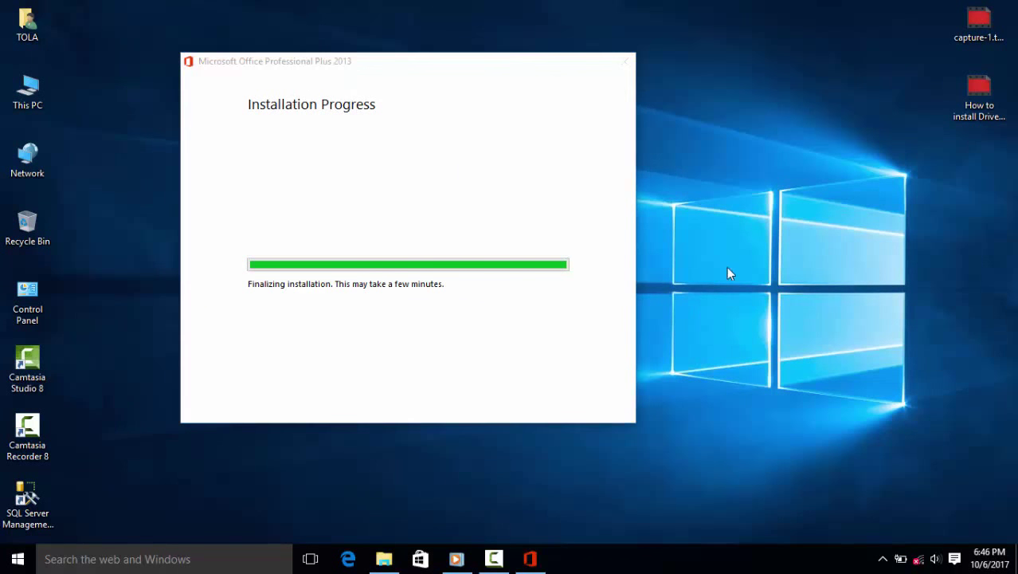
pyautogui.rightClick(713, 235)
pyautogui.click(749, 275)
pyautogui.moveTo(371, 69); pyautogui.dragTo(308, 51)
pyautogui.rightClick(700, 116)
pyautogui.click(745, 165)
pyautogui.rightClick(704, 170)
pyautogui.click(717, 209)
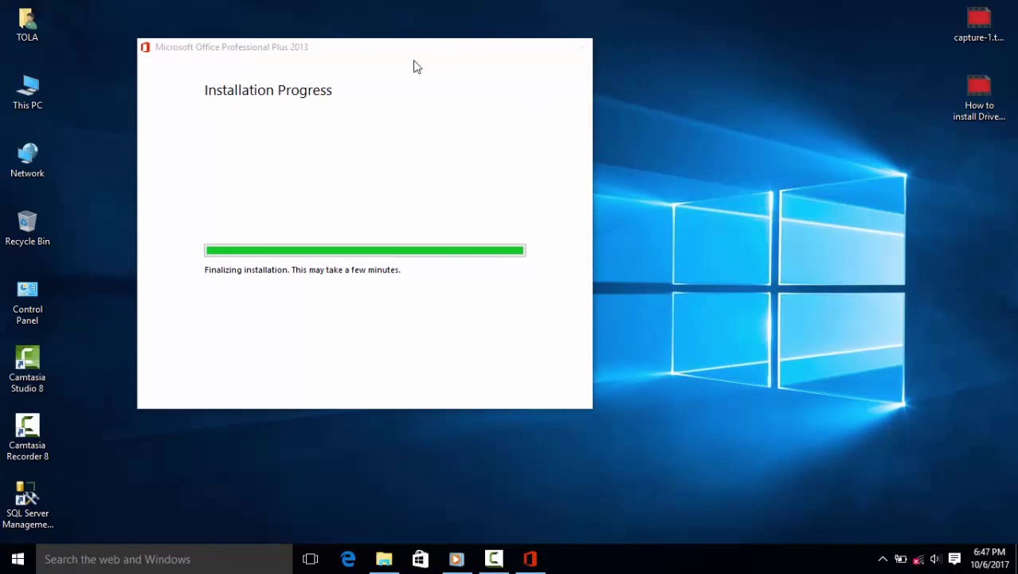
pyautogui.moveTo(358, 52); pyautogui.dragTo(323, 51)
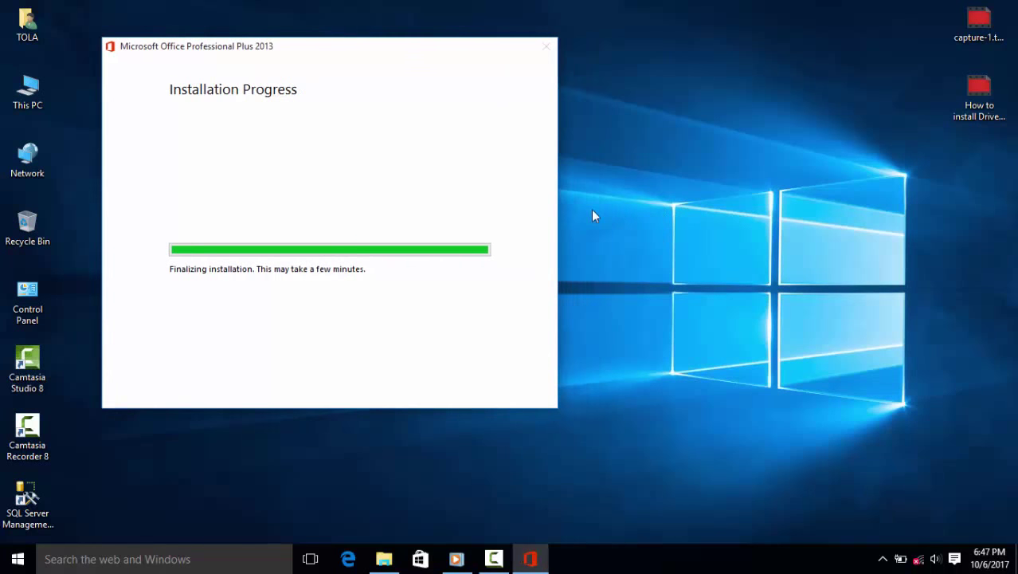
pyautogui.moveTo(199, 61); pyautogui.dragTo(173, 57)
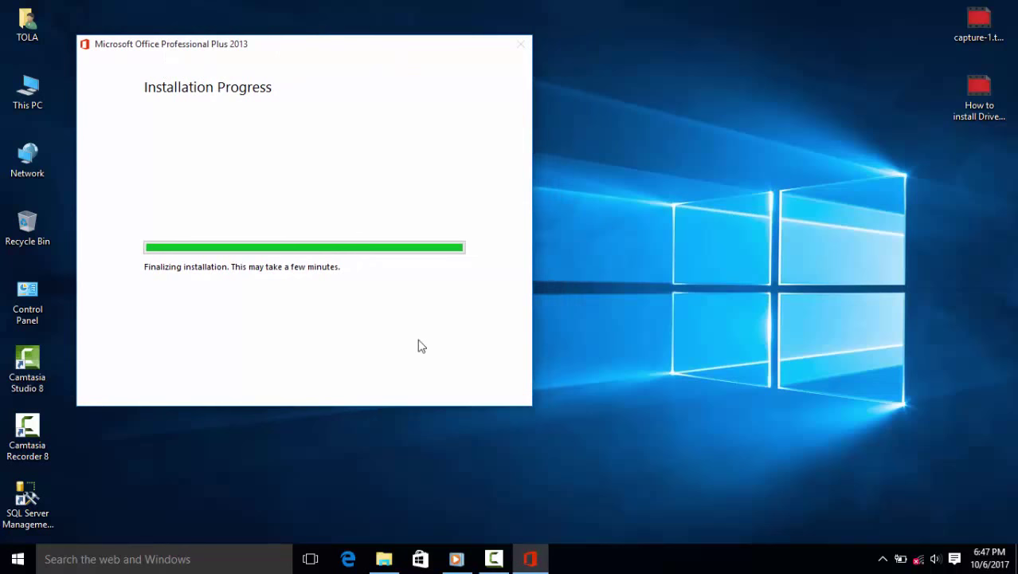
pyautogui.moveTo(236, 48); pyautogui.dragTo(233, 43)
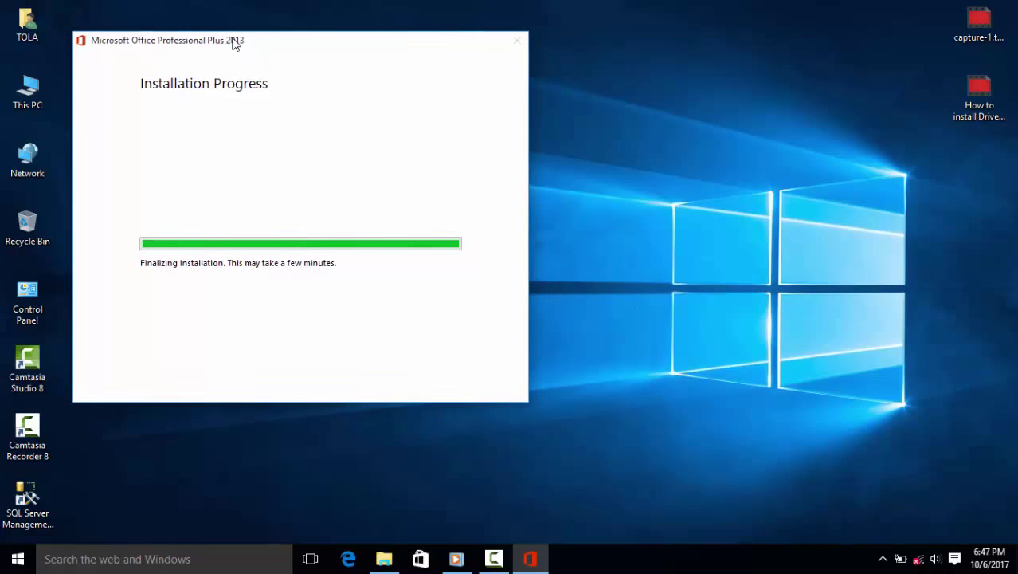
pyautogui.rightClick(728, 164)
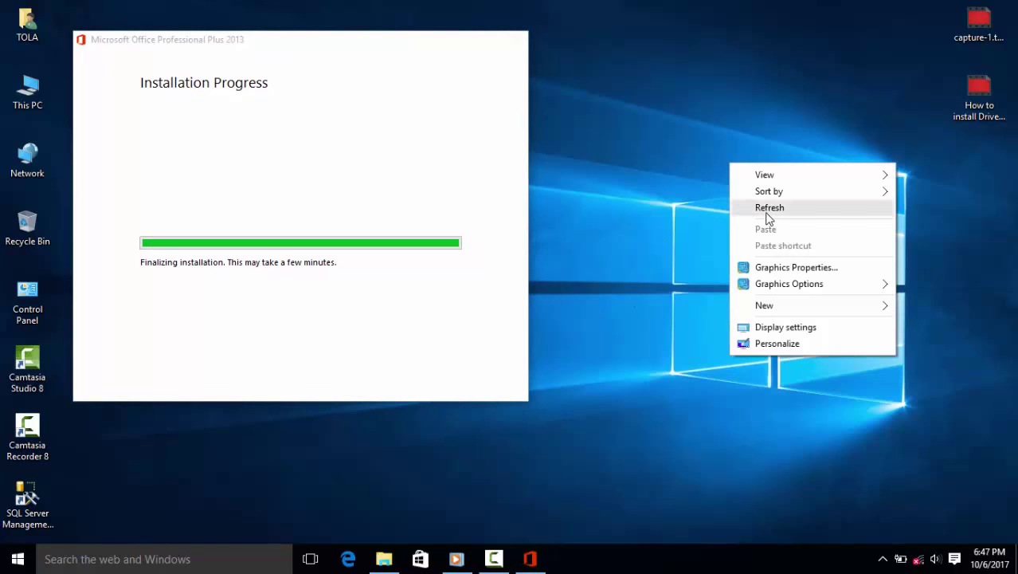
pyautogui.click(765, 208)
pyautogui.rightClick(680, 193)
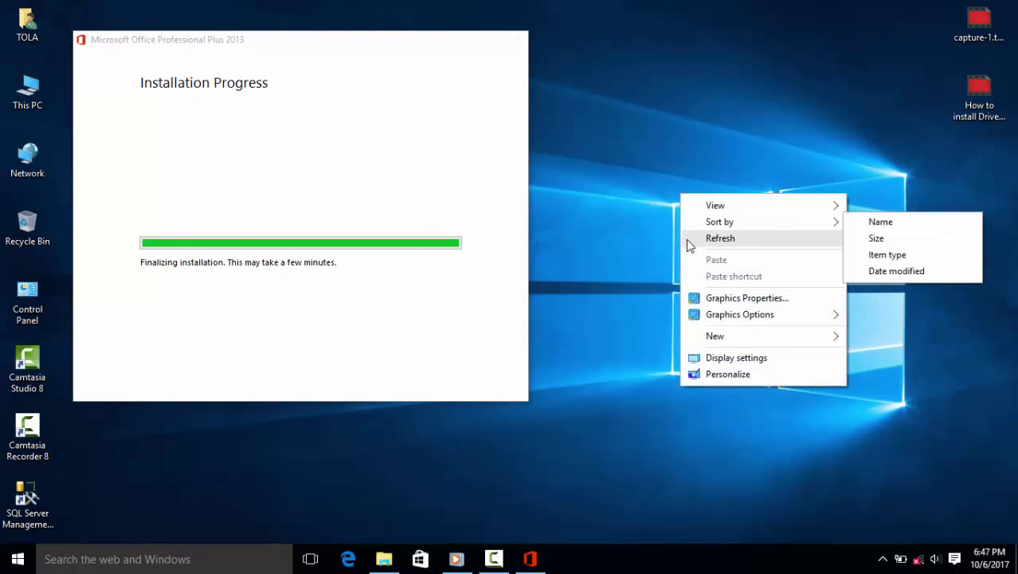
pyautogui.click(684, 237)
pyautogui.rightClick(660, 206)
pyautogui.click(686, 251)
pyautogui.rightClick(665, 224)
pyautogui.click(683, 268)
pyautogui.rightClick(659, 224)
pyautogui.click(679, 267)
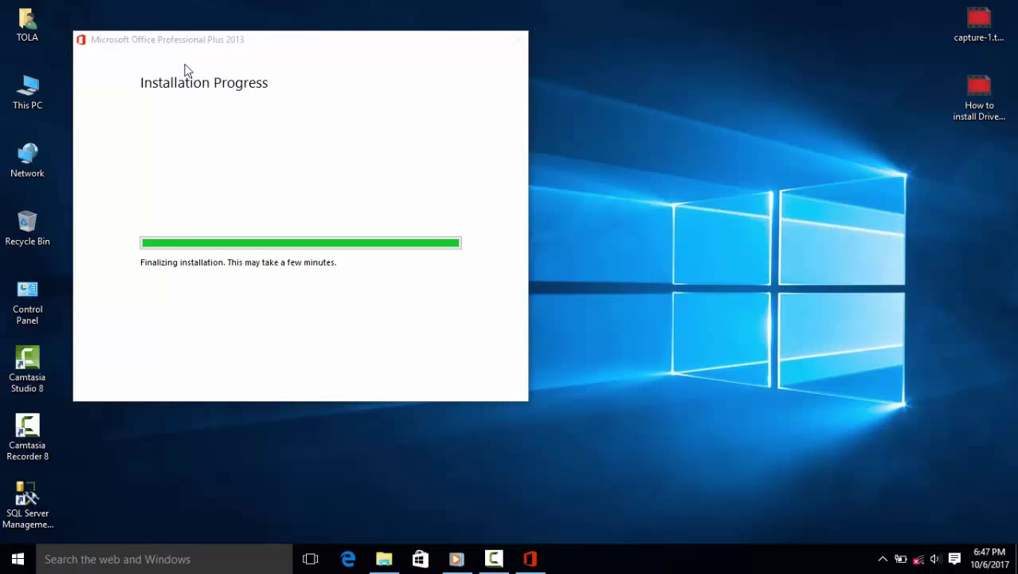
pyautogui.moveTo(165, 47); pyautogui.dragTo(166, 74)
pyautogui.rightClick(611, 149)
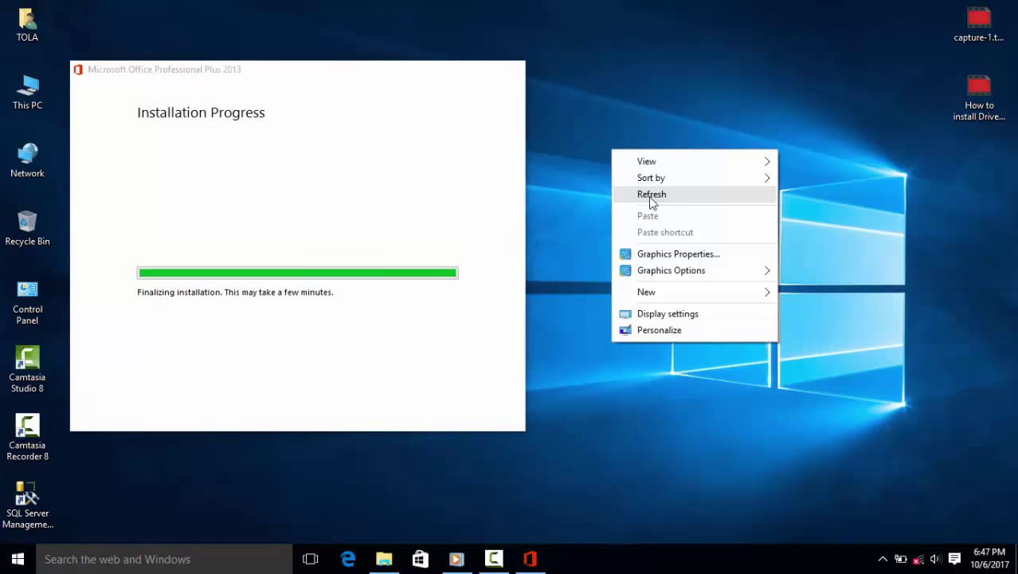
pyautogui.click(653, 197)
pyautogui.rightClick(636, 171)
pyautogui.click(675, 226)
pyautogui.rightClick(652, 183)
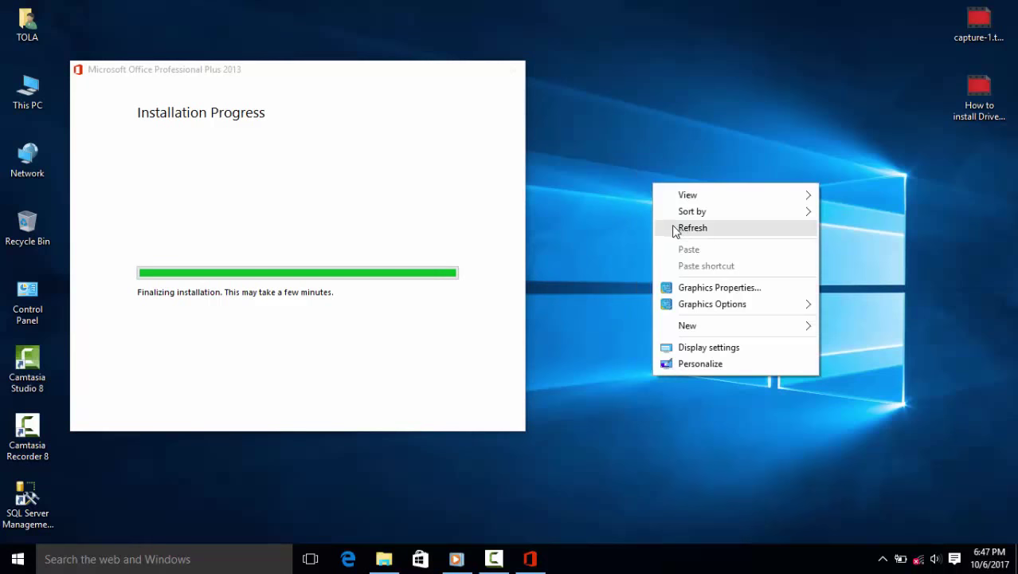
pyautogui.click(674, 227)
pyautogui.rightClick(615, 175)
pyautogui.click(649, 219)
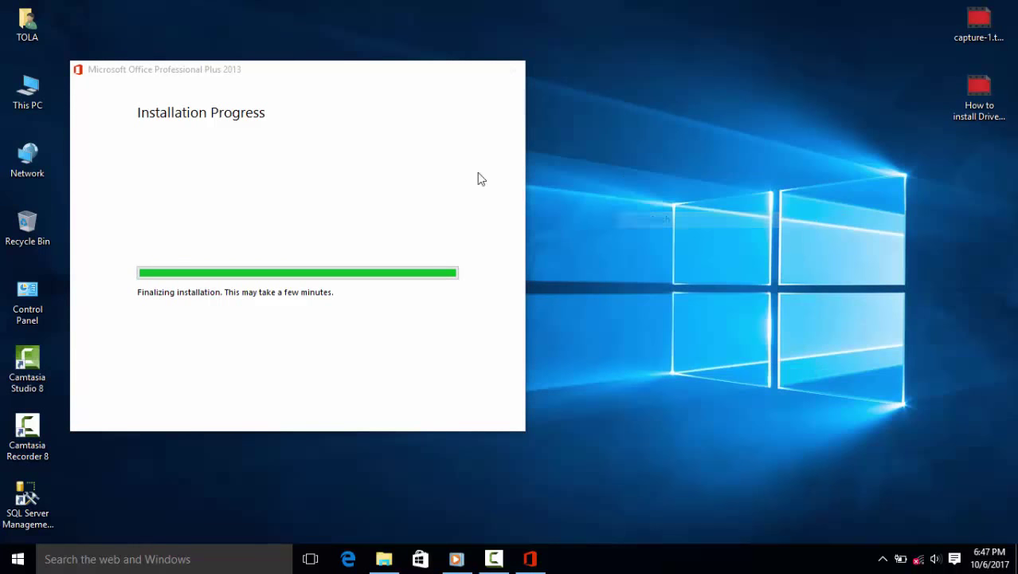
pyautogui.click(246, 76)
pyautogui.rightClick(676, 196)
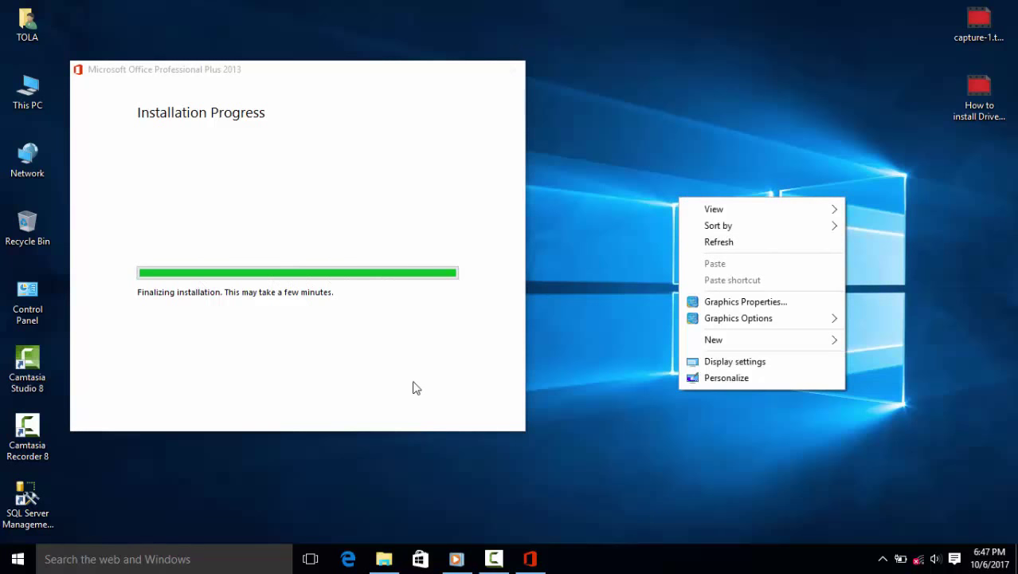
pyautogui.click(720, 242)
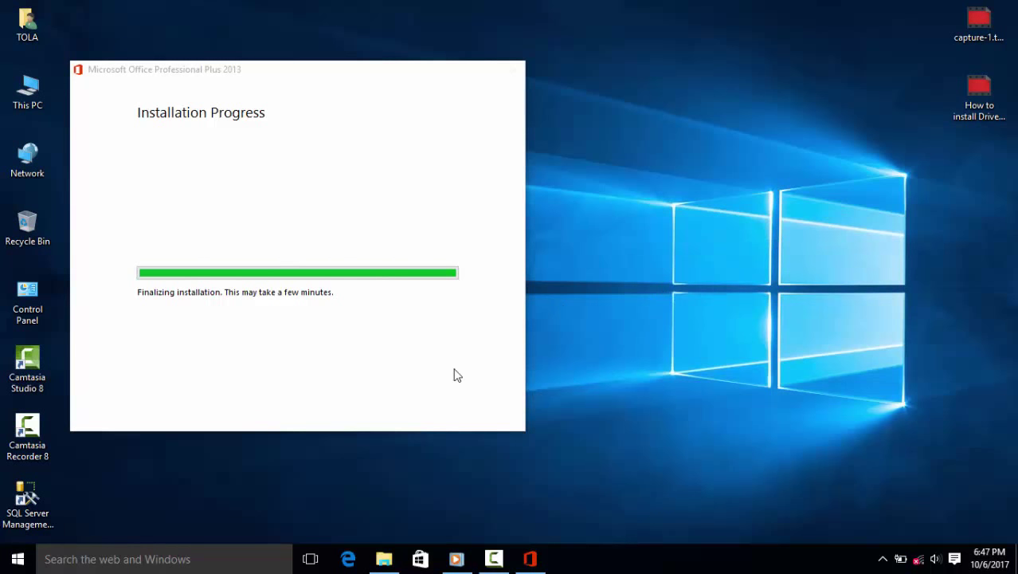
pyautogui.rightClick(648, 188)
pyautogui.click(685, 229)
pyautogui.rightClick(653, 147)
pyautogui.click(676, 190)
pyautogui.rightClick(651, 149)
pyautogui.click(677, 193)
pyautogui.moveTo(205, 64); pyautogui.dragTo(221, 50)
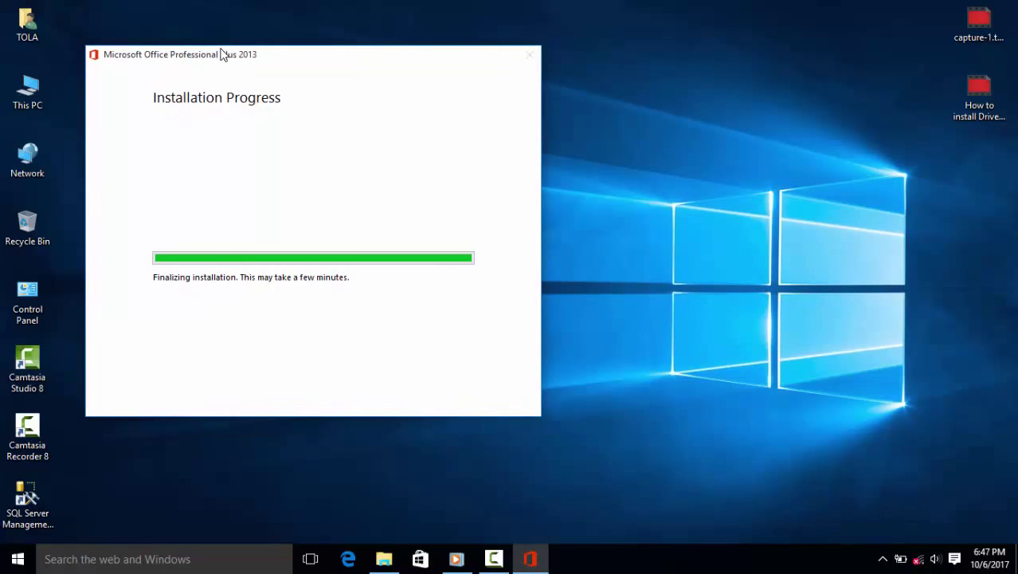
pyautogui.rightClick(621, 151)
pyautogui.click(653, 197)
# - Open Task Manager and move the Office installation progress window clear of it
pyautogui.rightClick(690, 560)
pyautogui.click(701, 522)
pyautogui.moveTo(201, 51); pyautogui.dragTo(120, 38)
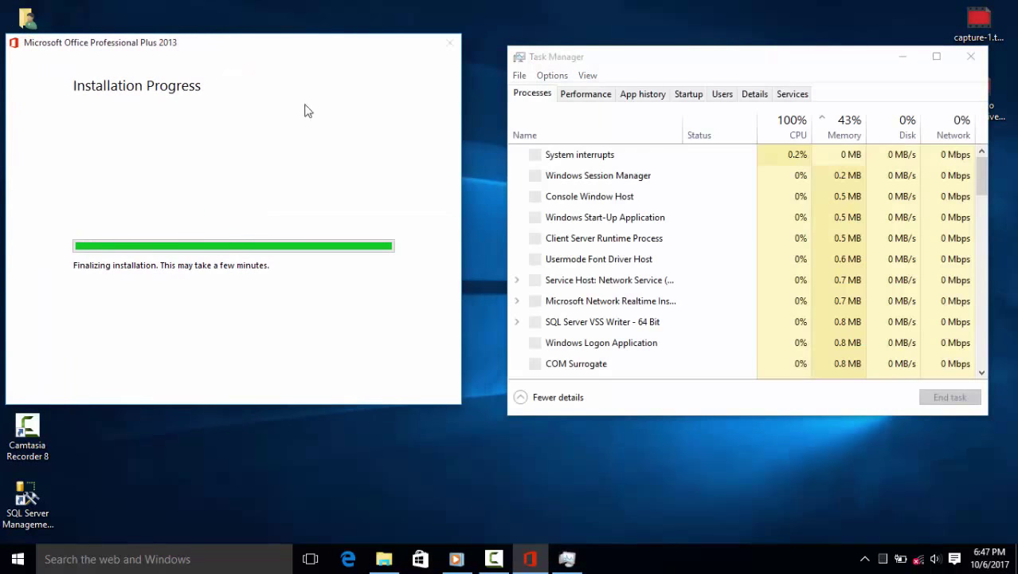
# - Examine the processes, CPU performance, startup programs and process details in Task Manager, and close it
pyautogui.moveTo(983, 181); pyautogui.dragTo(983, 157)
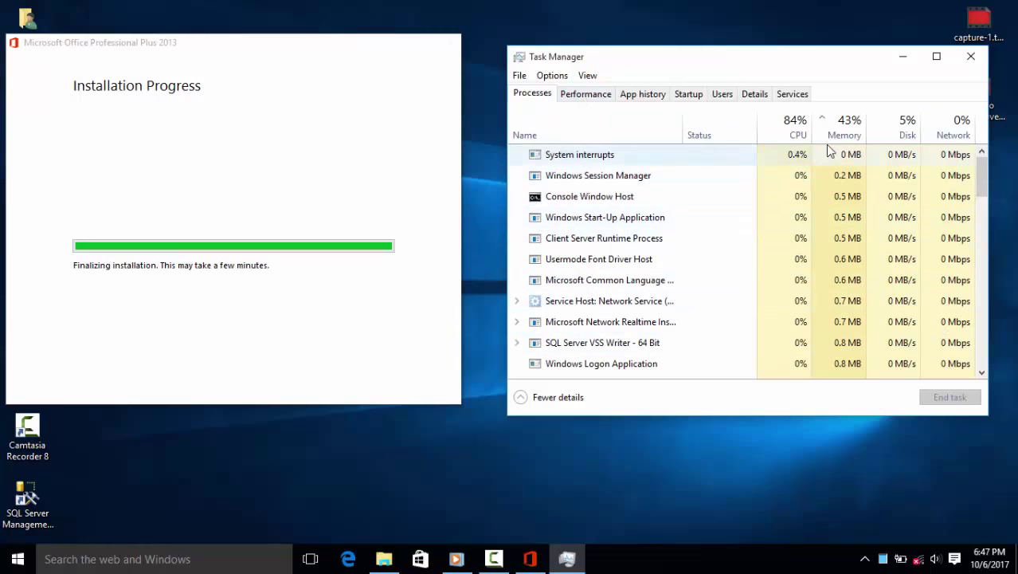
pyautogui.click(592, 97)
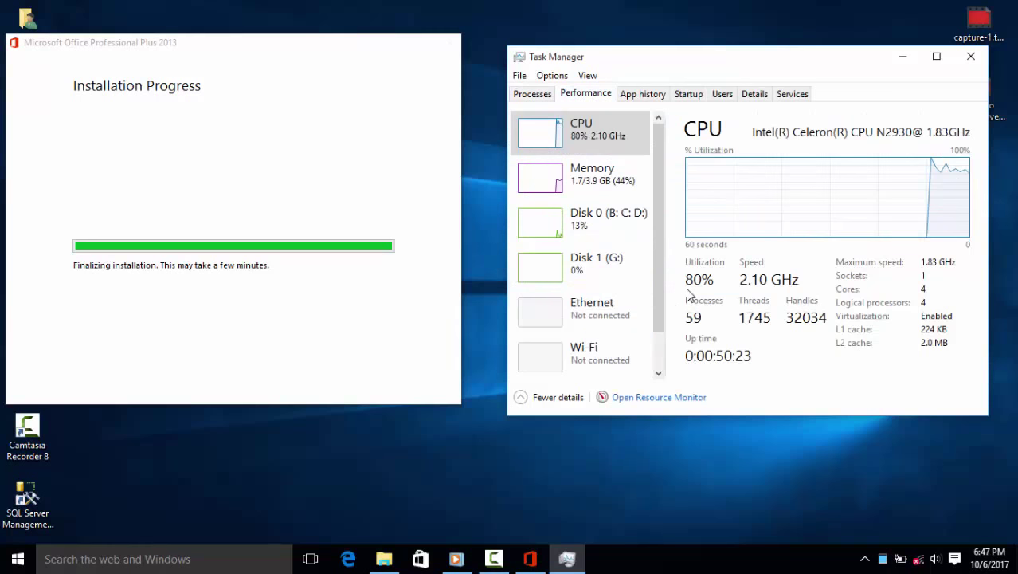
pyautogui.click(534, 94)
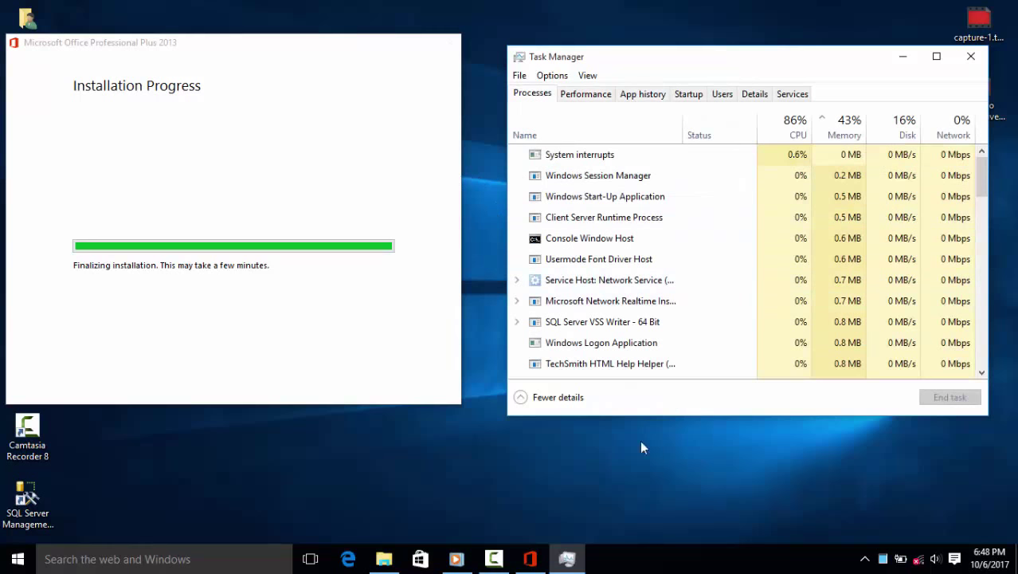
pyautogui.rightClick(582, 471)
pyautogui.click(618, 317)
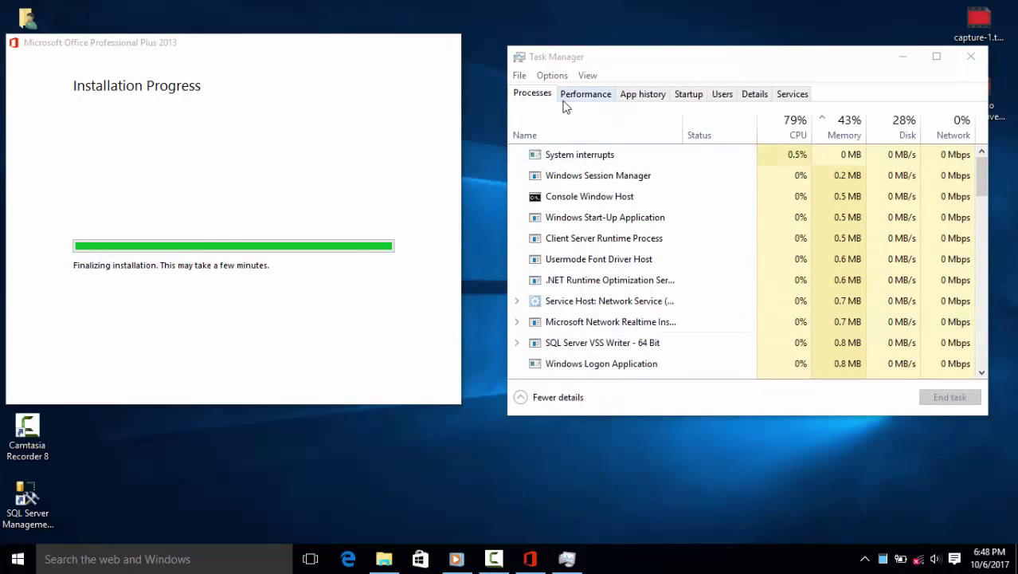
pyautogui.click(576, 94)
pyautogui.moveTo(662, 195); pyautogui.dragTo(661, 152)
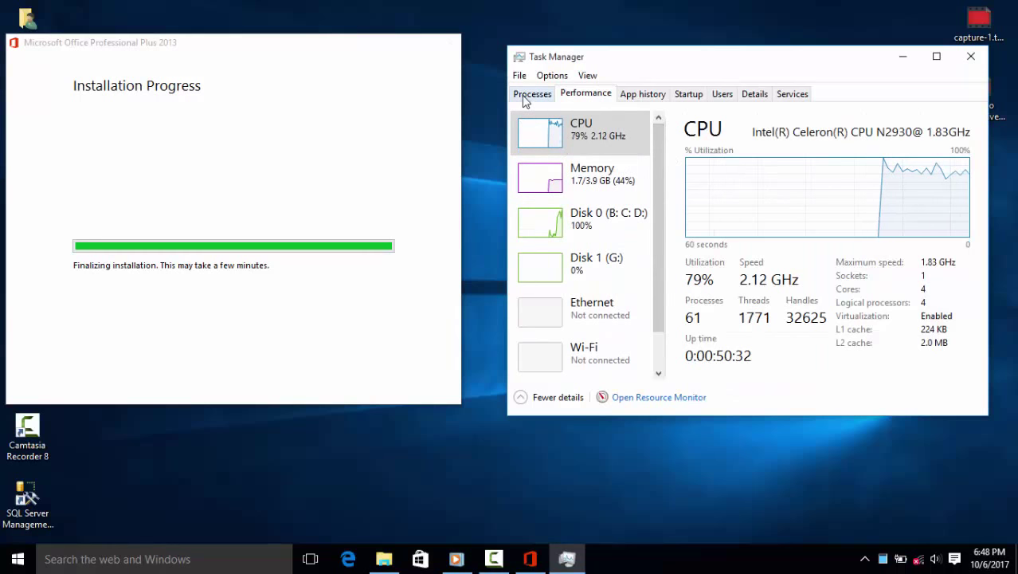
pyautogui.click(530, 94)
pyautogui.click(579, 95)
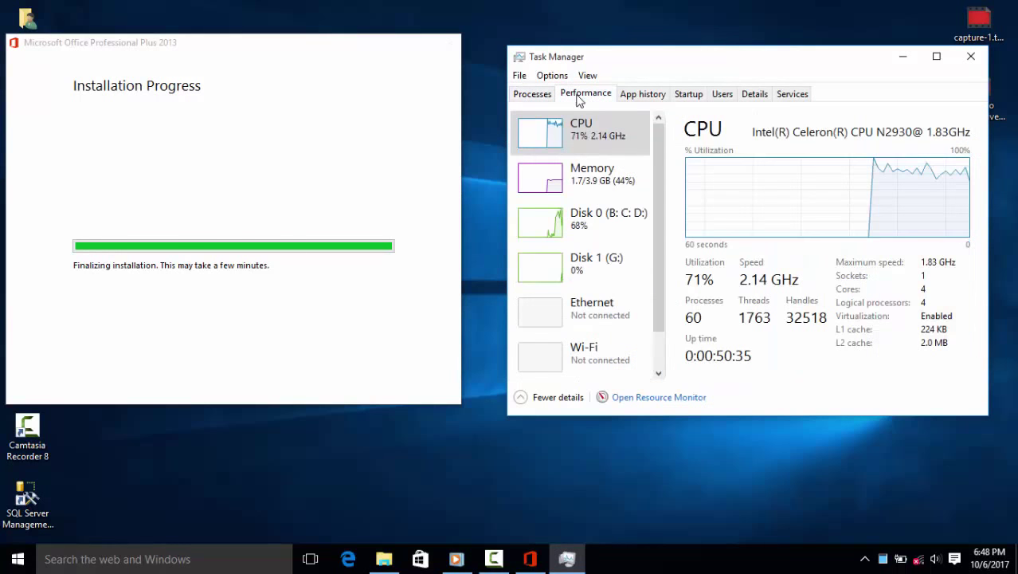
pyautogui.click(650, 98)
pyautogui.click(690, 97)
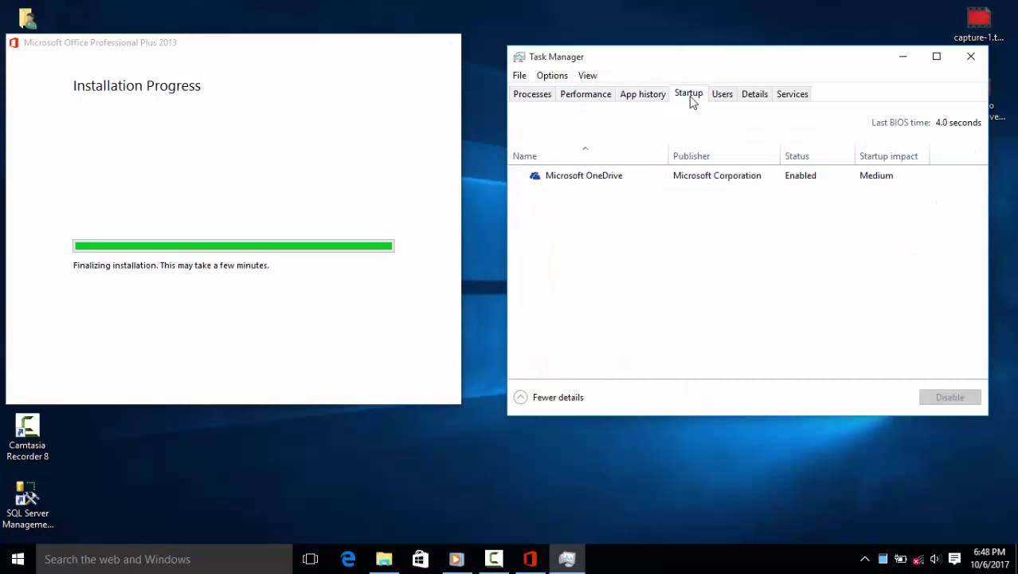
pyautogui.click(733, 97)
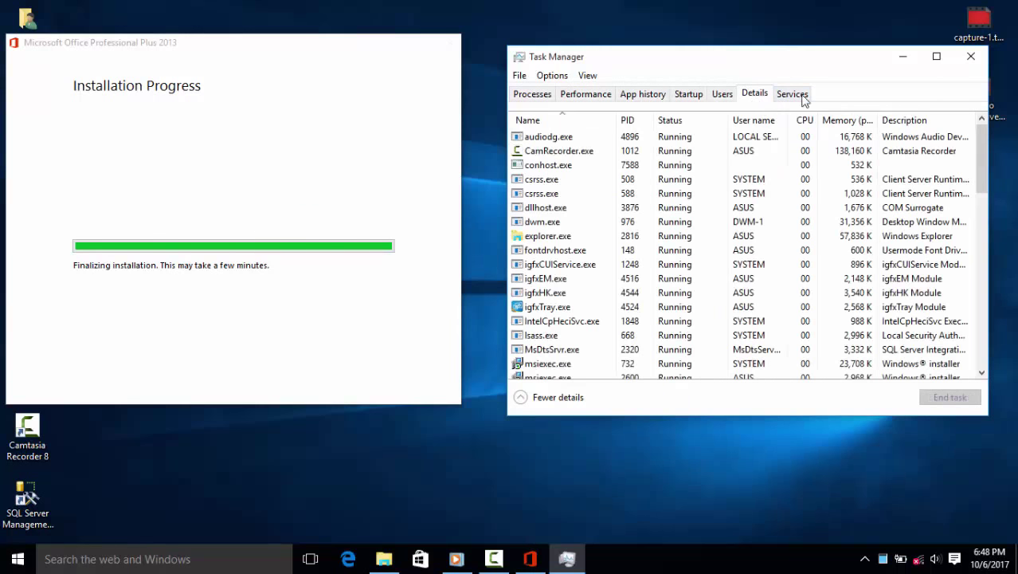
pyautogui.click(972, 58)
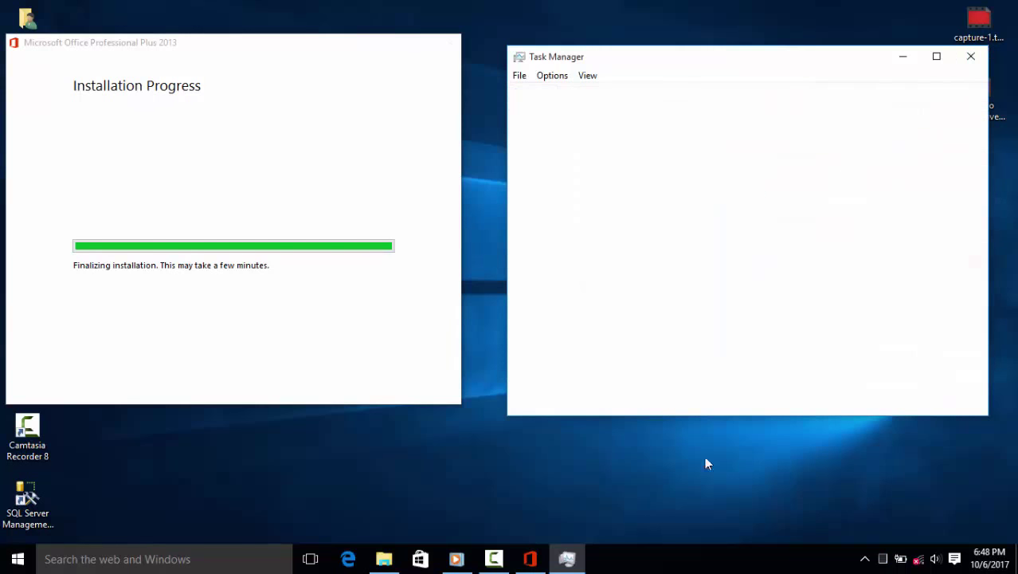
# - Reopen Task Manager and look through the running processes for installer activity
pyautogui.rightClick(731, 557)
pyautogui.click(753, 522)
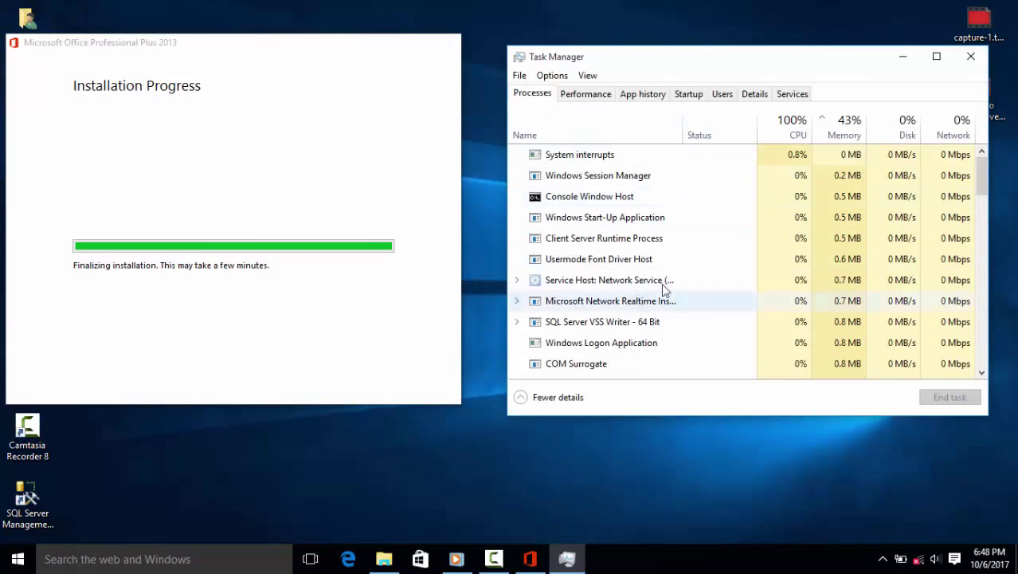
pyautogui.scroll(-2, 695, 279)
pyautogui.scroll(-7, 693, 267)
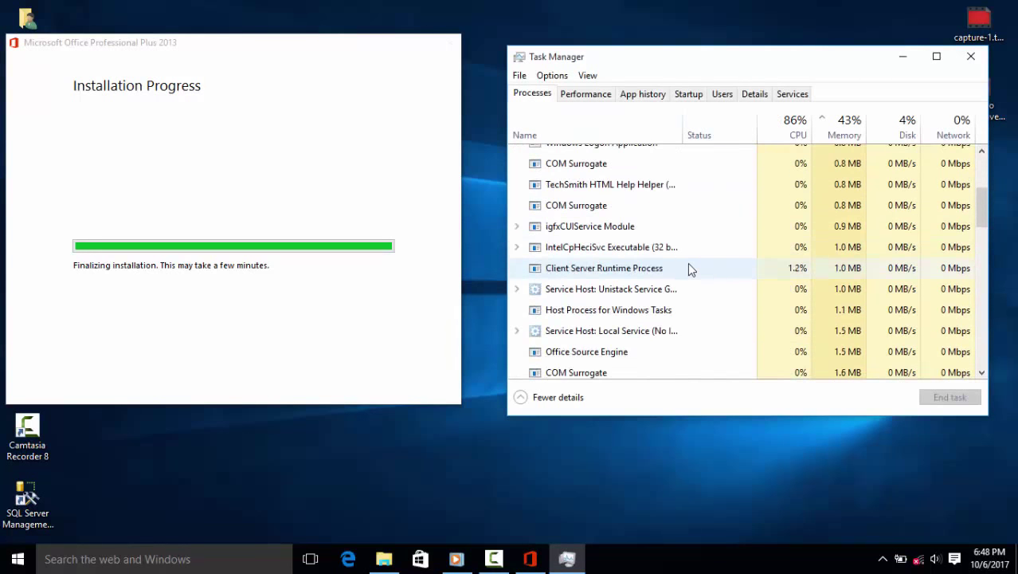
pyautogui.scroll(-10, 573, 319)
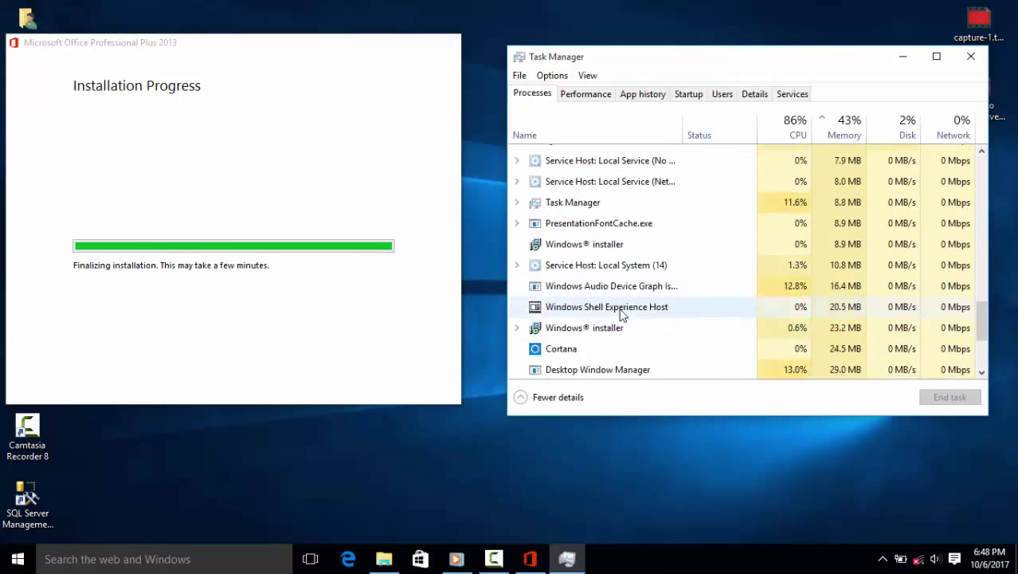
pyautogui.scroll(12, 575, 255)
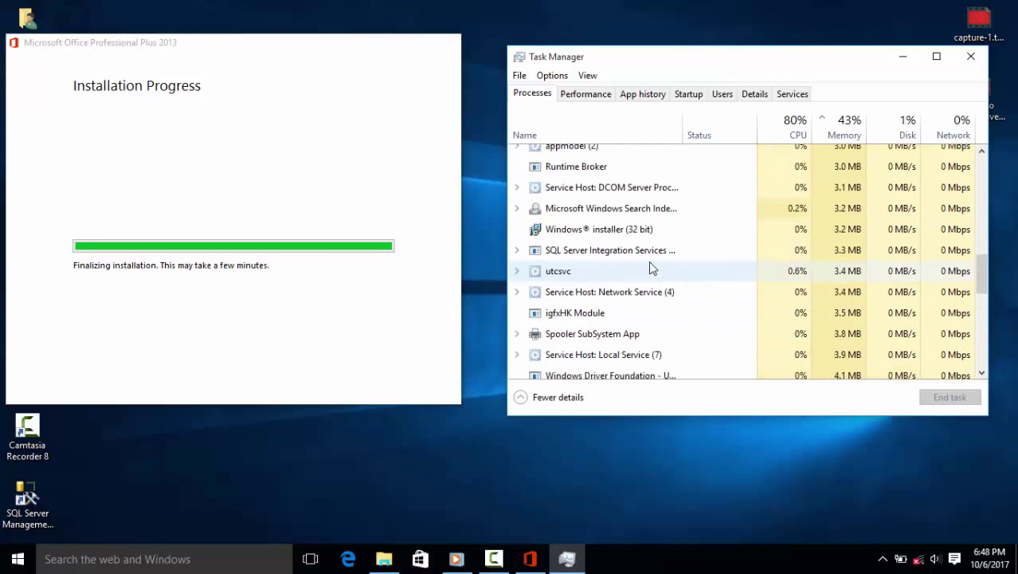
# - Minimize Task Manager and refresh the desktop
pyautogui.rightClick(486, 220)
pyautogui.click(502, 266)
pyautogui.click(682, 51)
pyautogui.press('super+Down')
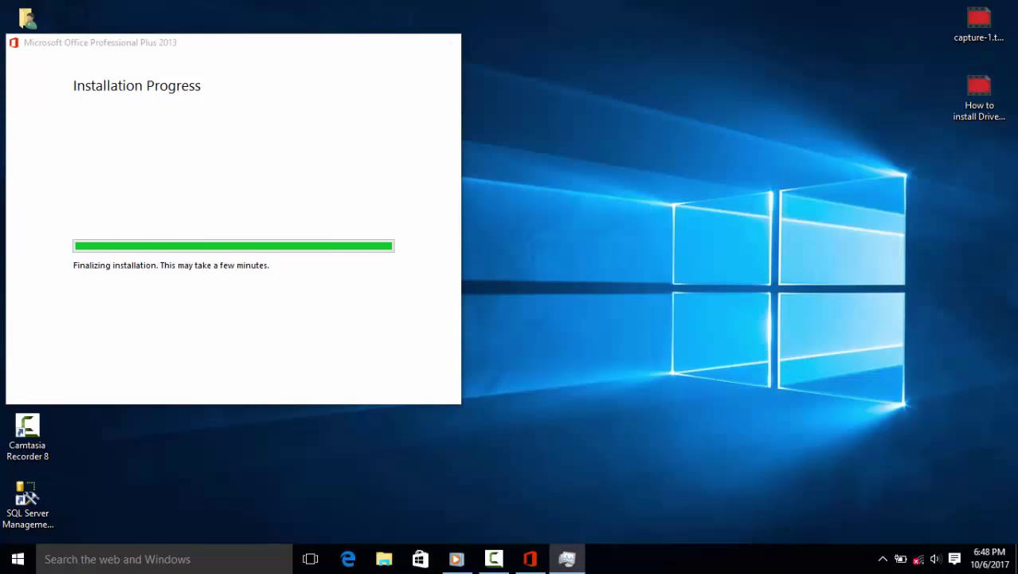
pyautogui.rightClick(581, 189)
pyautogui.click(594, 219)
# - Move the Office installation progress window off the system desktop icons toward the middle and refresh the desktop
pyautogui.moveTo(121, 46); pyautogui.dragTo(352, 66)
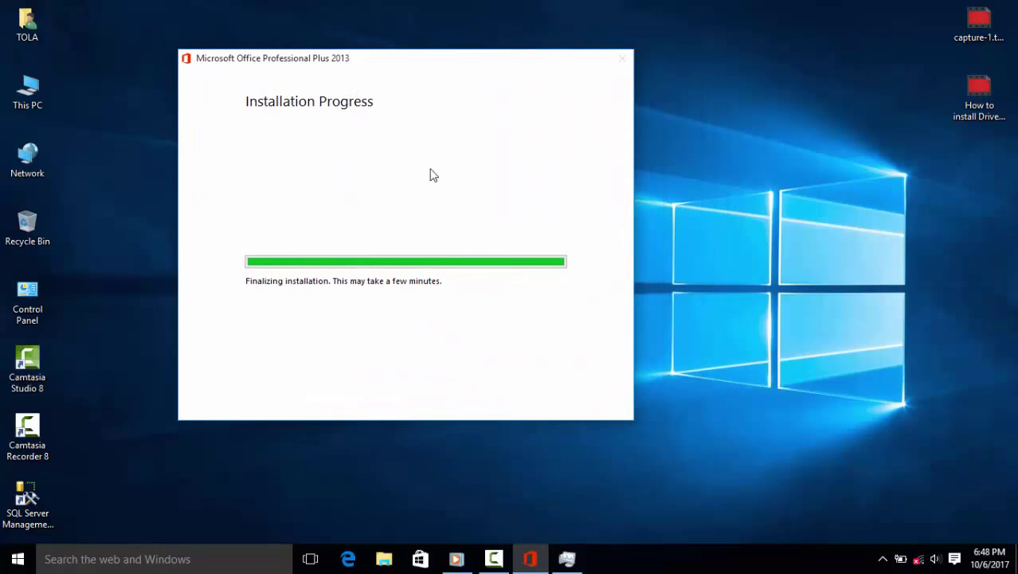
pyautogui.rightClick(869, 189)
pyautogui.click(903, 233)
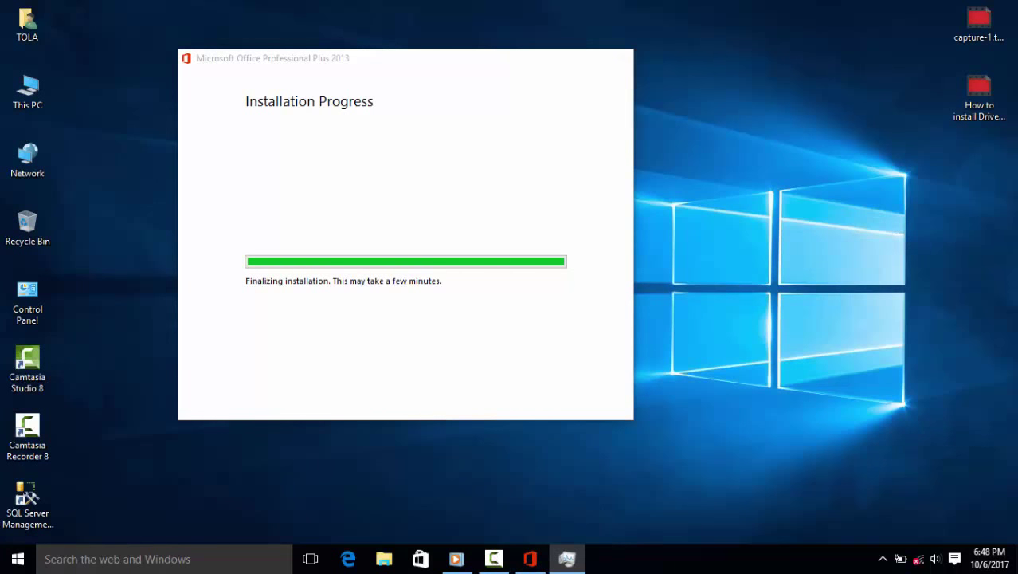
# - Look through the full list of installed apps, including the recently added Office 2013 programs, and launch Microsoft Edge
pyautogui.click(17, 558)
pyautogui.click(32, 528)
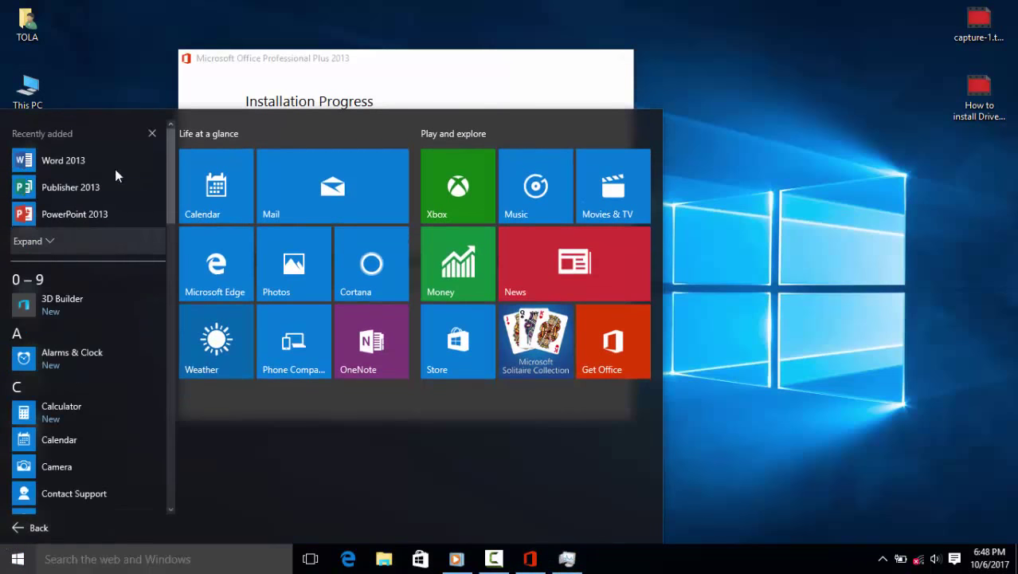
pyautogui.scroll(-1, 166, 145)
pyautogui.scroll(1, 68, 444)
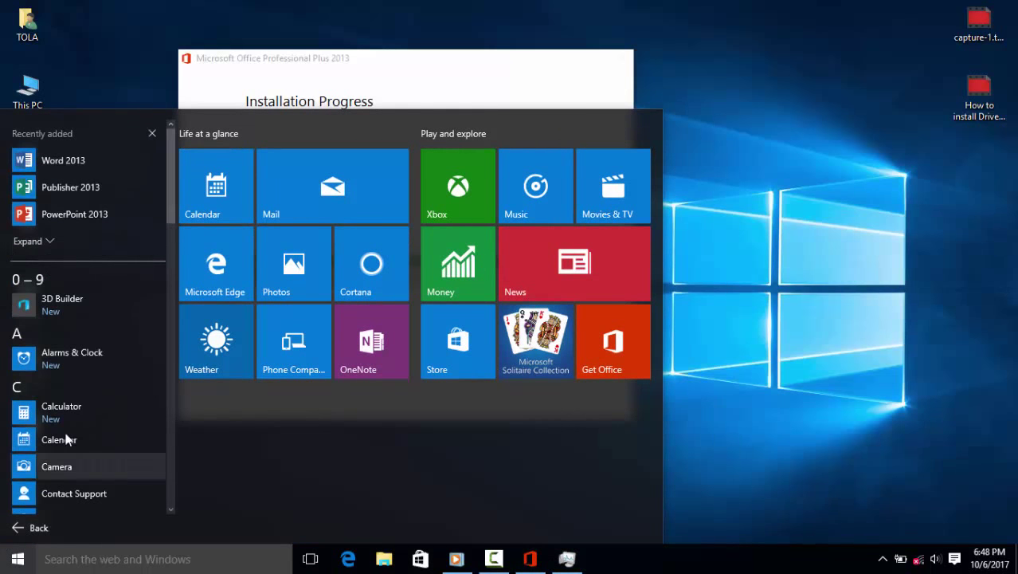
pyautogui.scroll(-5, 68, 443)
pyautogui.click(86, 329)
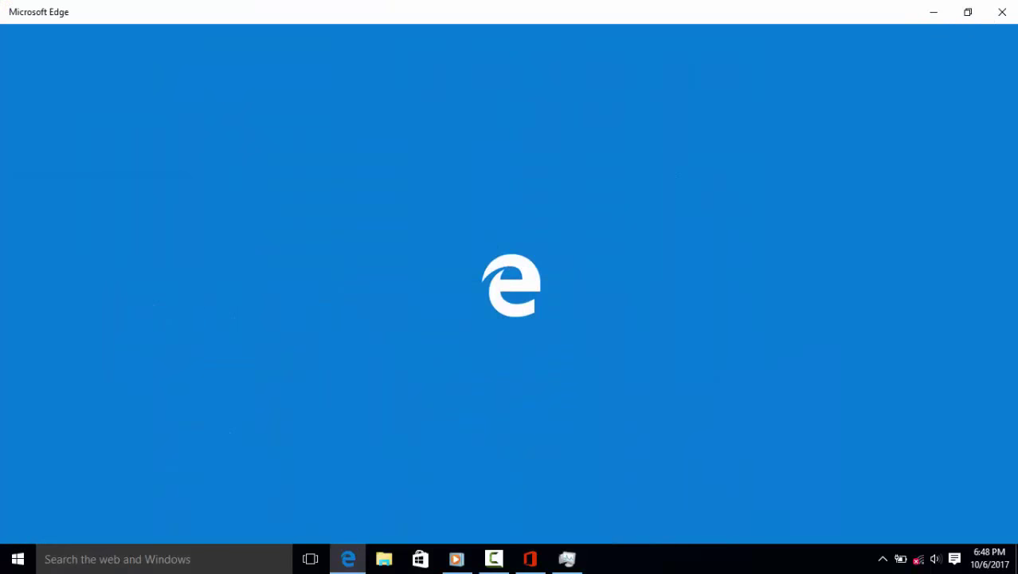
# - Expand the Microsoft Office 2013 folder in the list of all apps and look through its programs
pyautogui.click(17, 558)
pyautogui.click(40, 527)
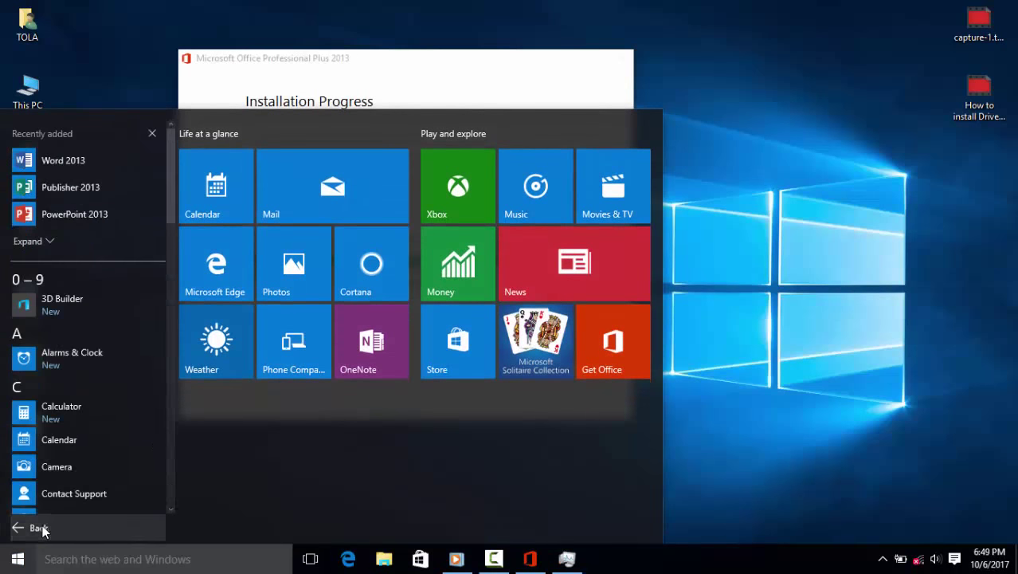
pyautogui.scroll(-5, 67, 342)
pyautogui.click(74, 402)
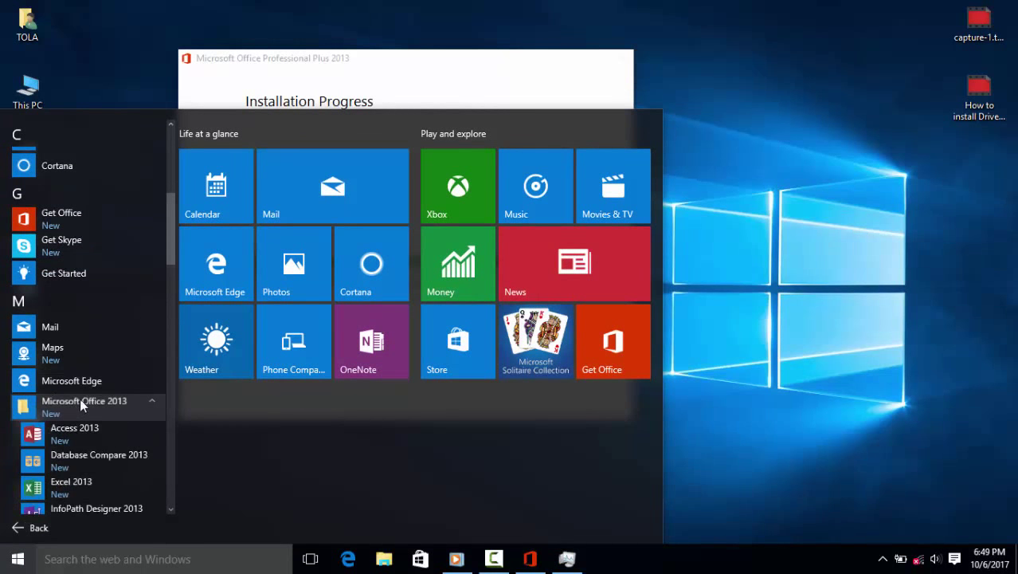
pyautogui.scroll(-4, 95, 382)
pyautogui.scroll(-1, 94, 341)
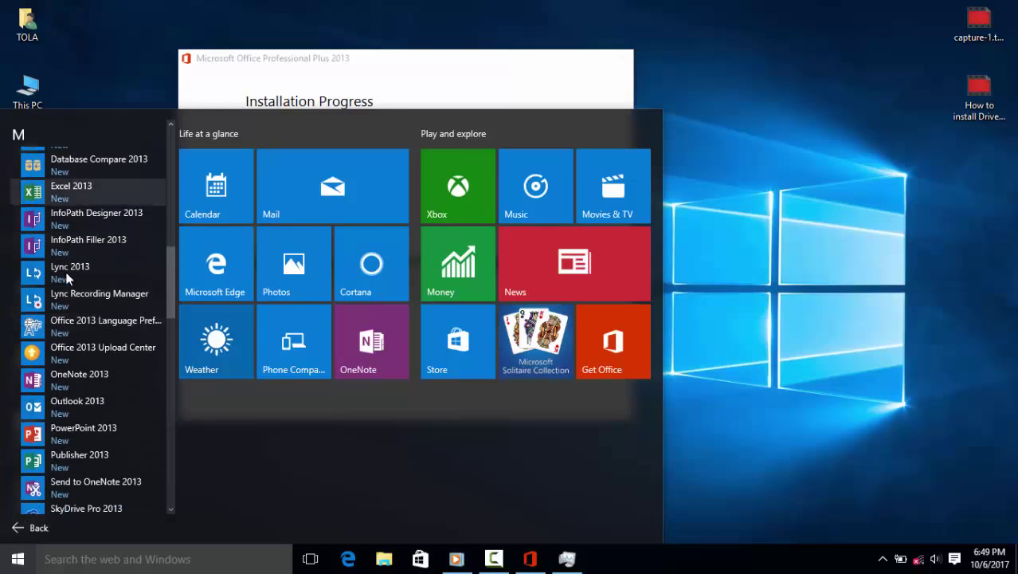
pyautogui.scroll(-3, 83, 437)
pyautogui.scroll(1, 80, 377)
pyautogui.scroll(3, 79, 377)
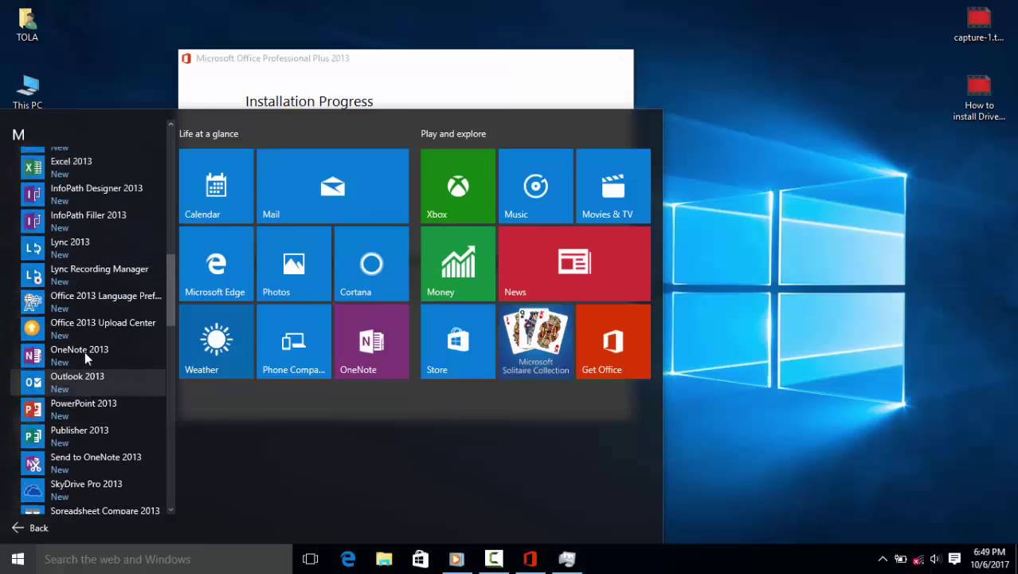
pyautogui.scroll(3, 70, 397)
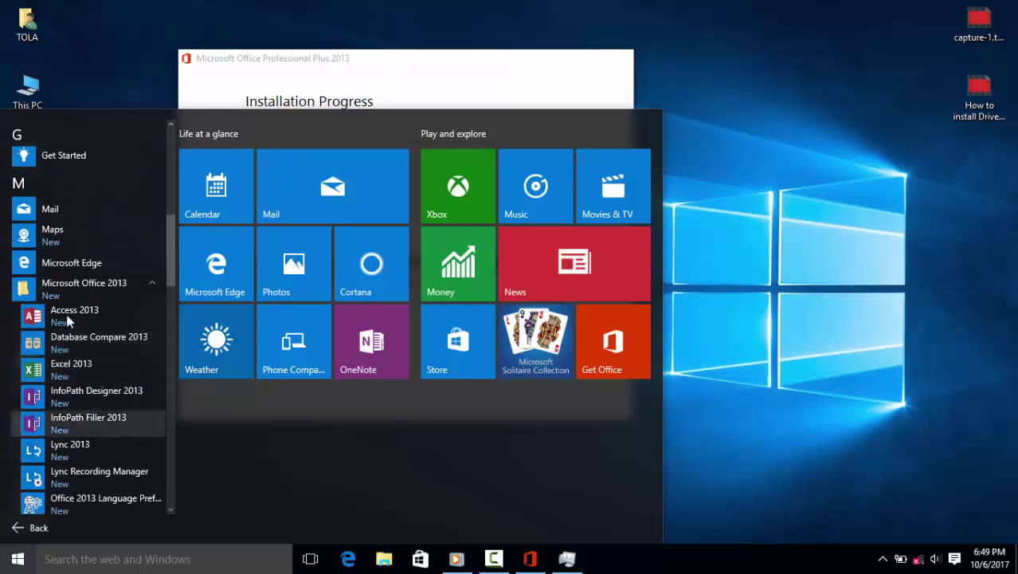
# - Launch Access 2013 from the Microsoft Office 2013 program folder
pyautogui.scroll(-2, 173, 287)
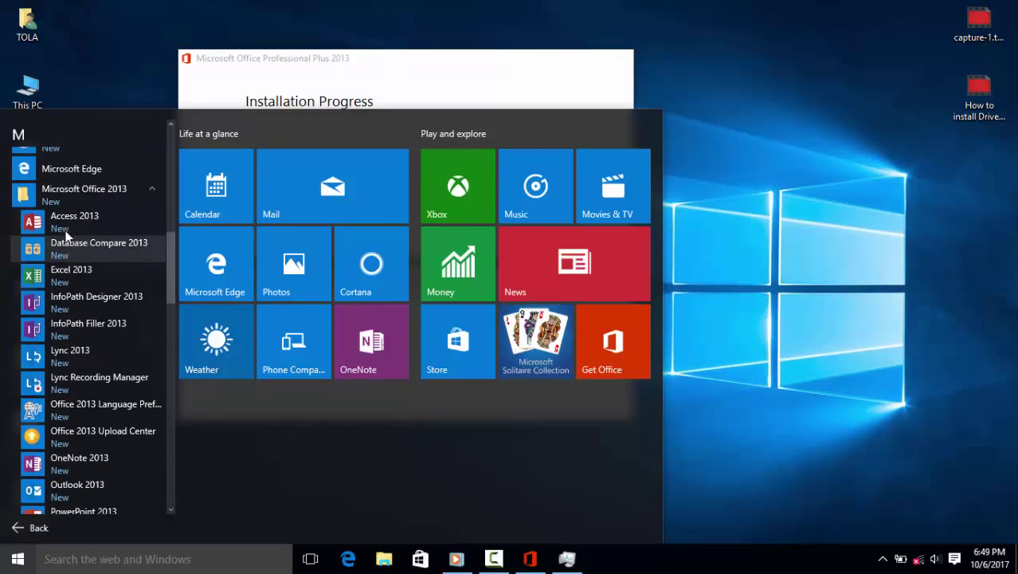
pyautogui.click(434, 363)
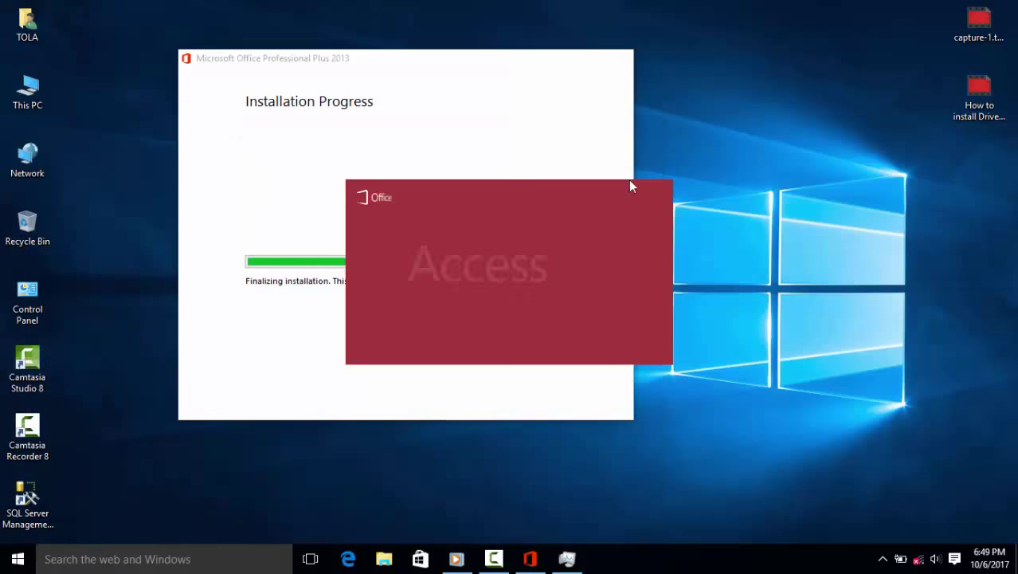
pyautogui.rightClick(809, 195)
pyautogui.click(819, 193)
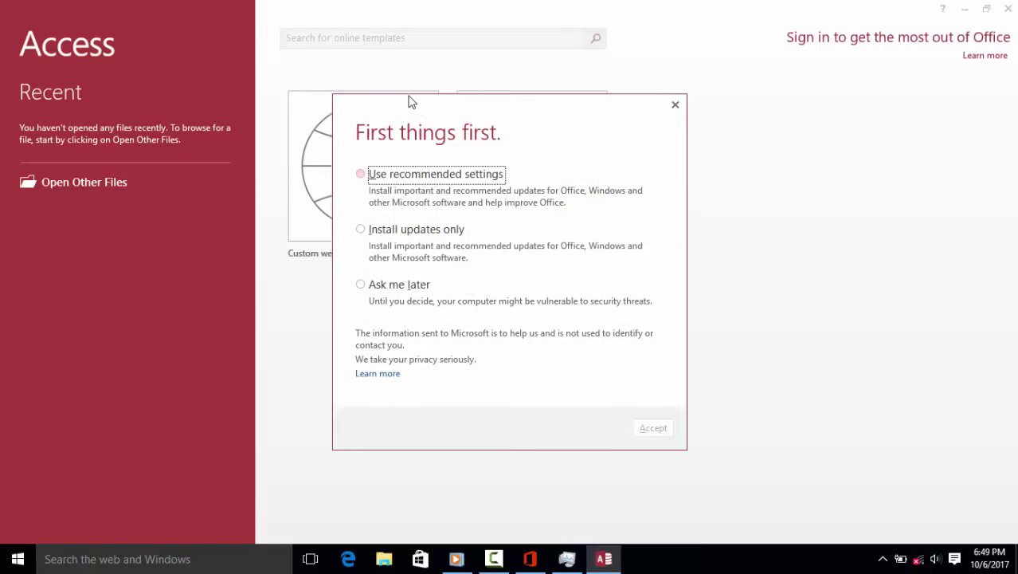
# - Move the First things first dialog slightly higher and accept it with the Ask me later option
pyautogui.moveTo(416, 102); pyautogui.dragTo(370, 84)
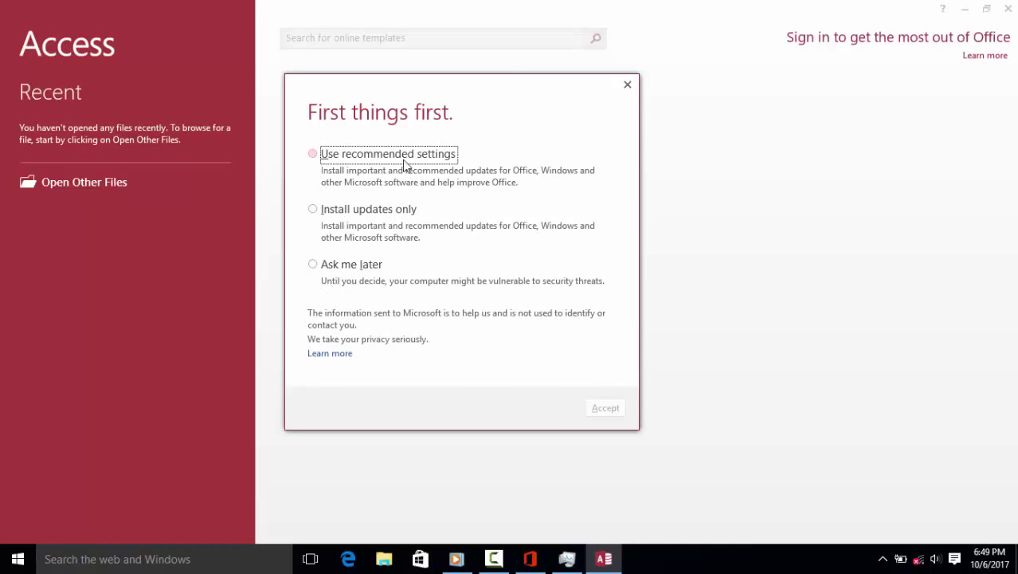
pyautogui.moveTo(390, 95); pyautogui.dragTo(398, 82)
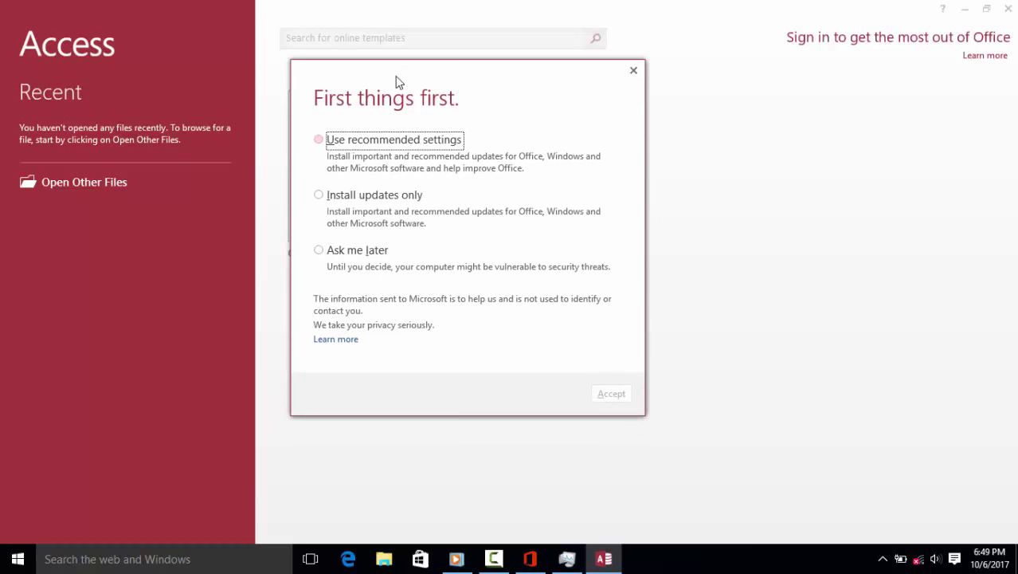
pyautogui.click(338, 271)
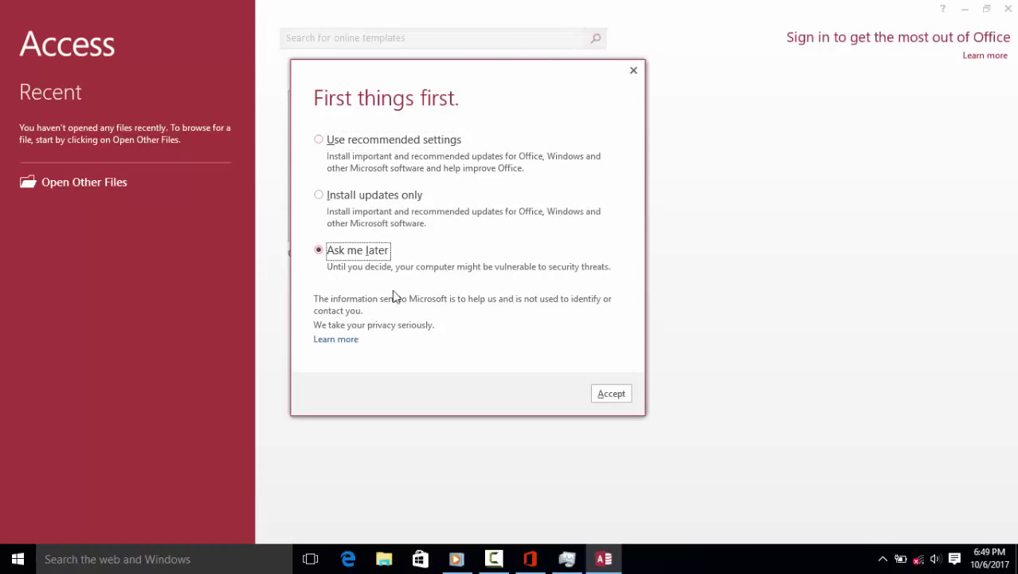
pyautogui.click(612, 394)
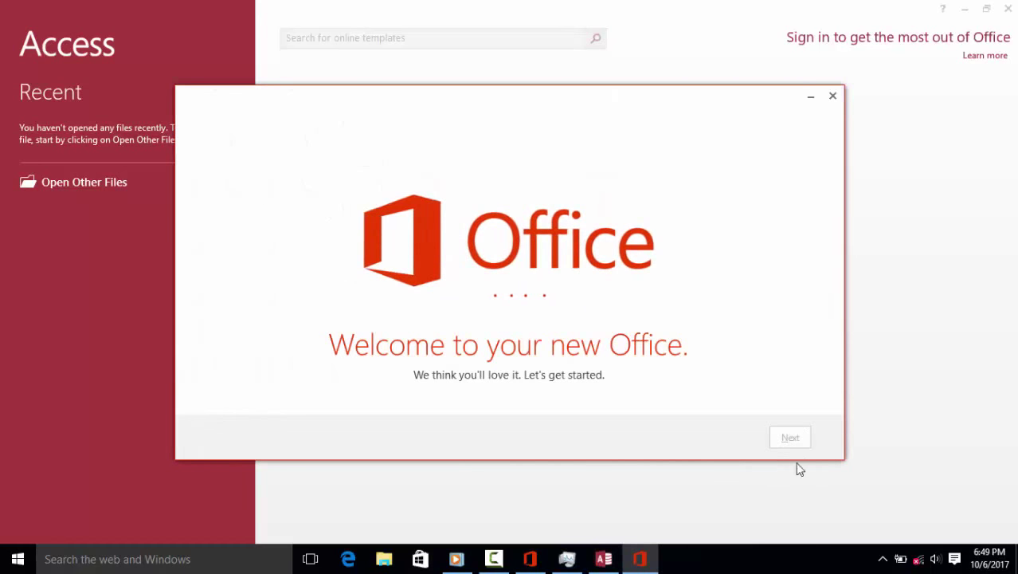
# - Go through the Office welcome wizard, declining to sign in and continuing past the SkyDrive introduction to finish it
pyautogui.click(791, 443)
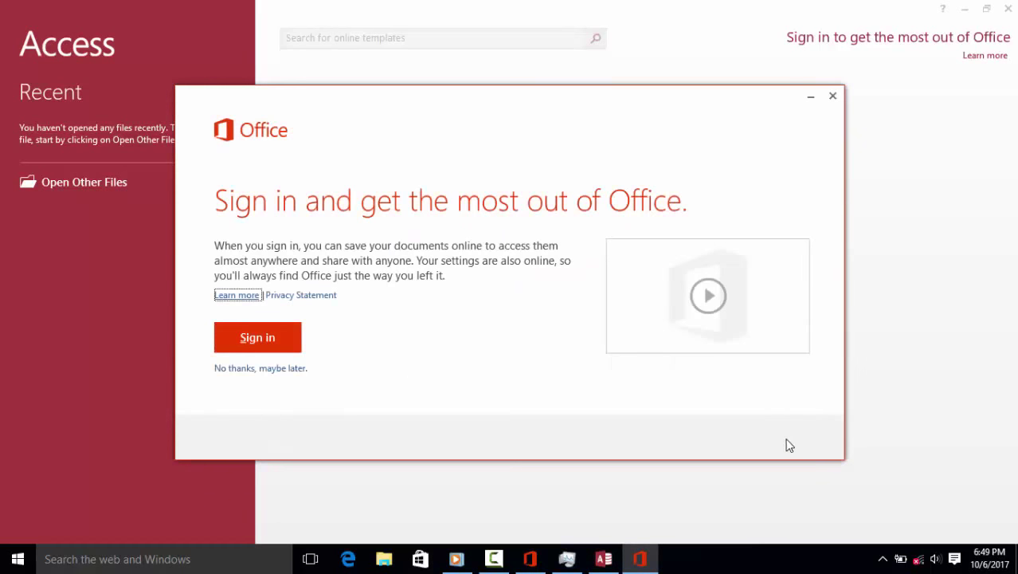
pyautogui.click(261, 367)
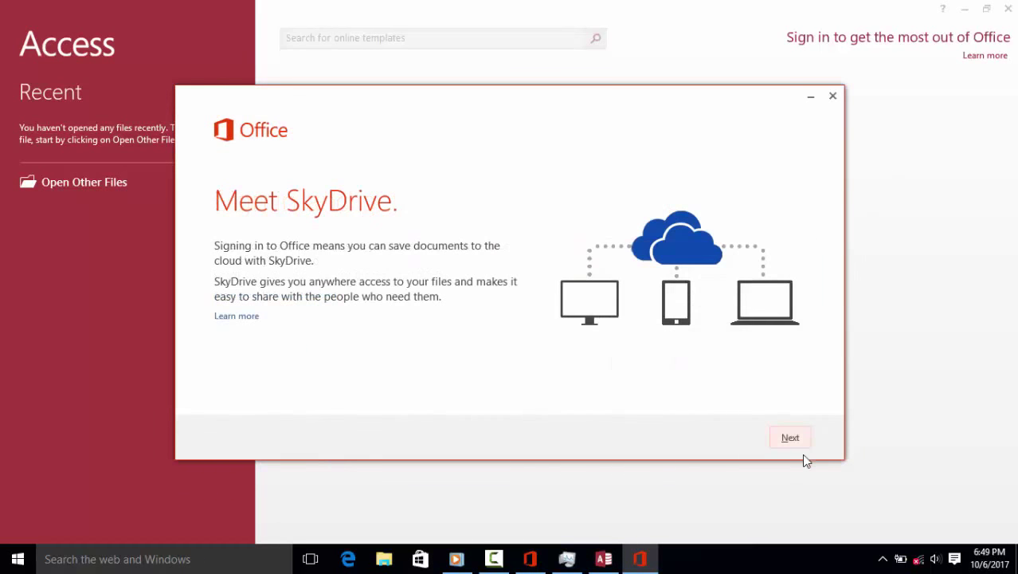
pyautogui.click(791, 443)
pyautogui.click(782, 437)
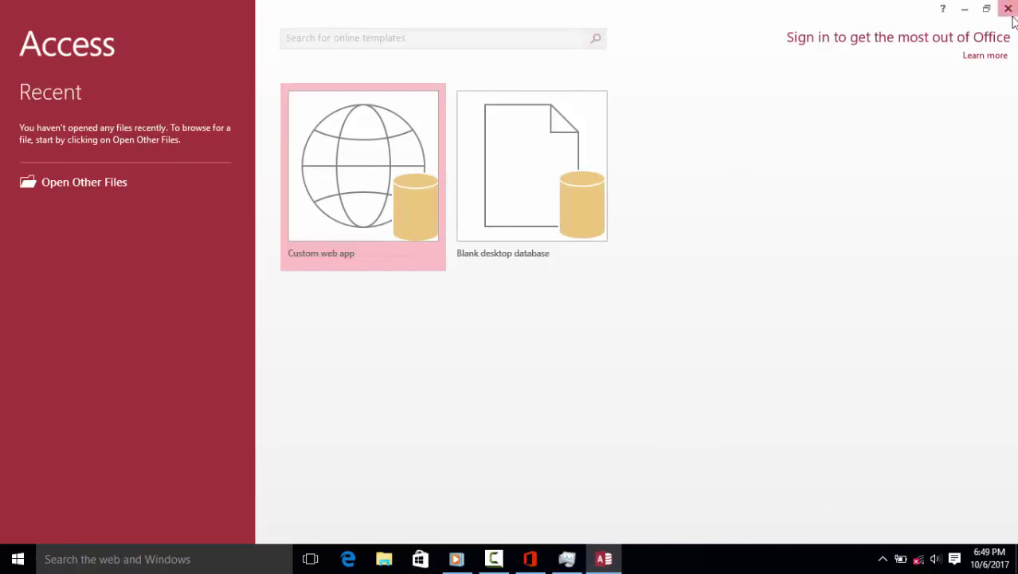
# - Close Access and refresh the desktop
pyautogui.click(404, 248)
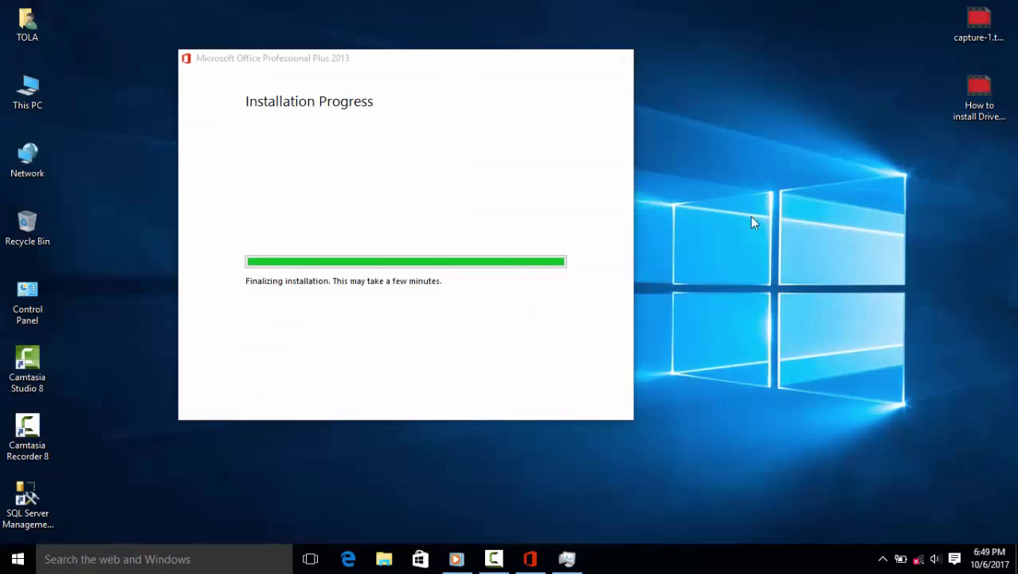
pyautogui.rightClick(723, 196)
pyautogui.click(763, 238)
pyautogui.rightClick(761, 235)
pyautogui.click(777, 275)
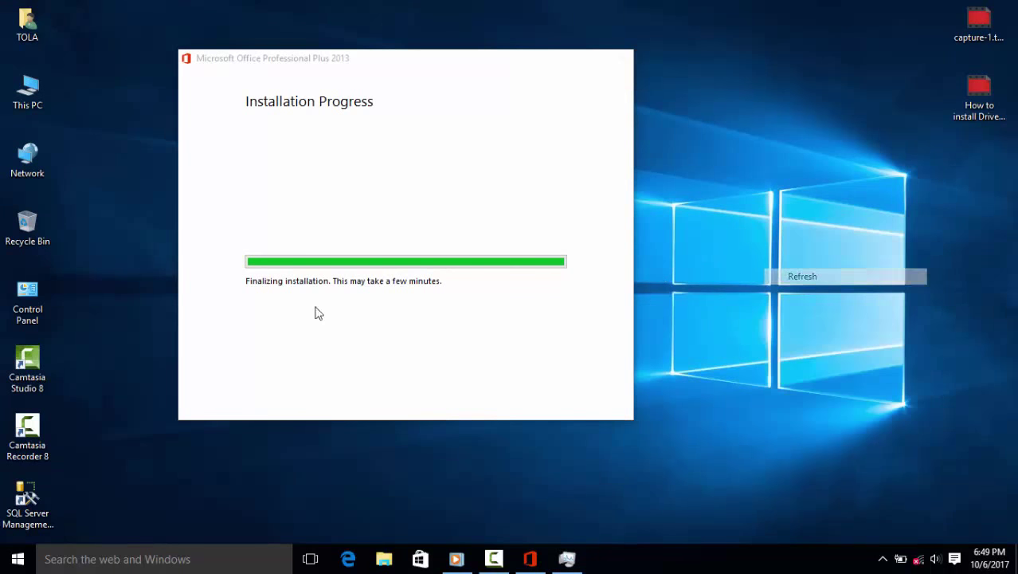
# - Launch Word 2013 from the recently added programs in the list of all apps
pyautogui.click(18, 558)
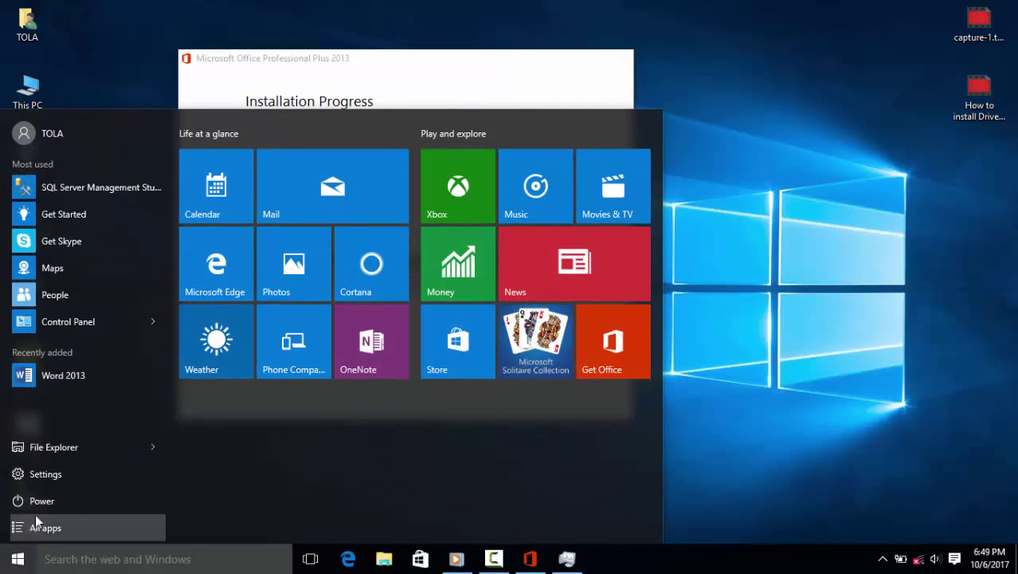
pyautogui.click(28, 531)
pyautogui.click(64, 161)
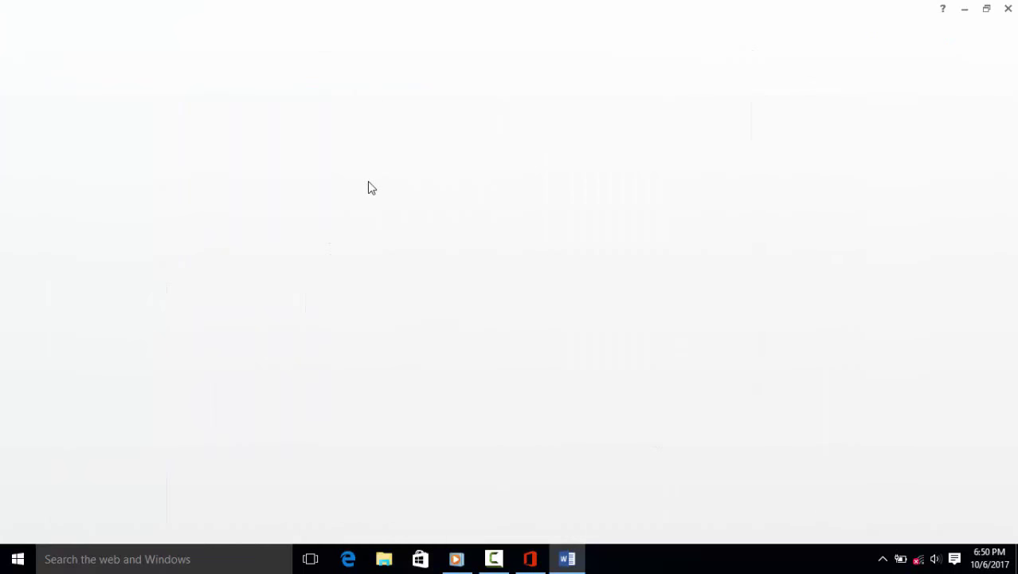
# - Check the Office installation progress window and look over the blank Word document
pyautogui.click(531, 560)
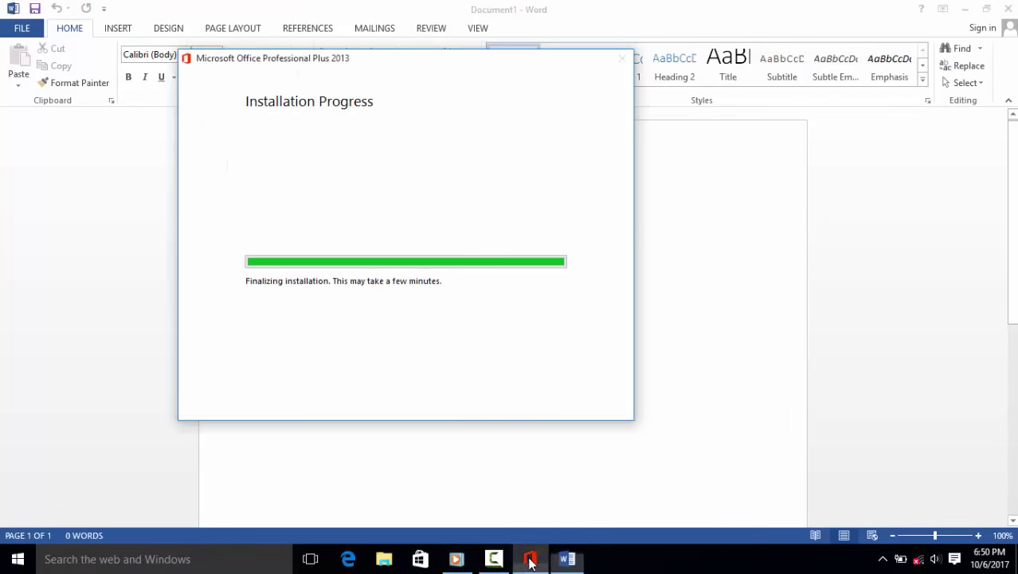
pyautogui.click(694, 278)
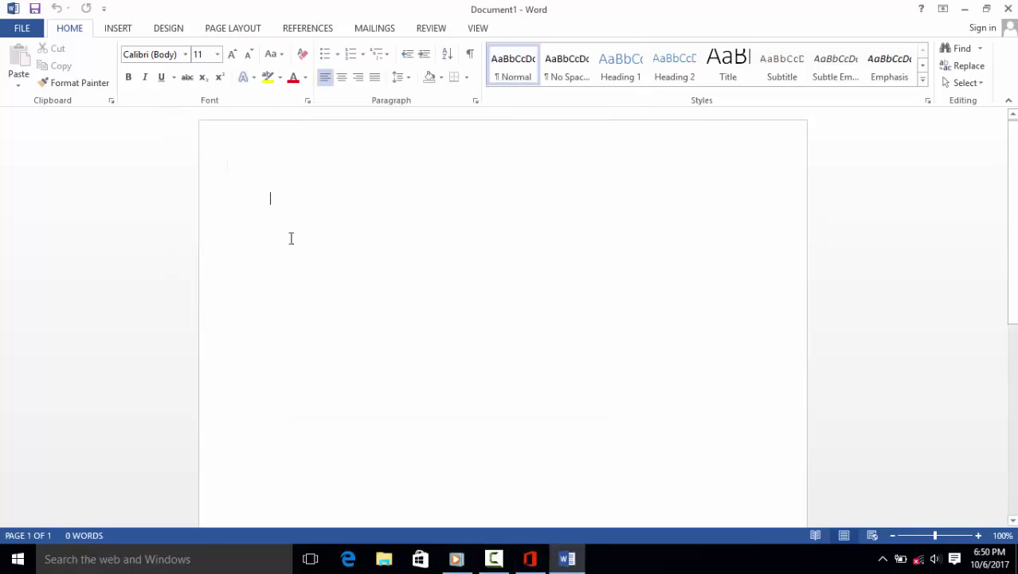
pyautogui.scroll(-3, 458, 287)
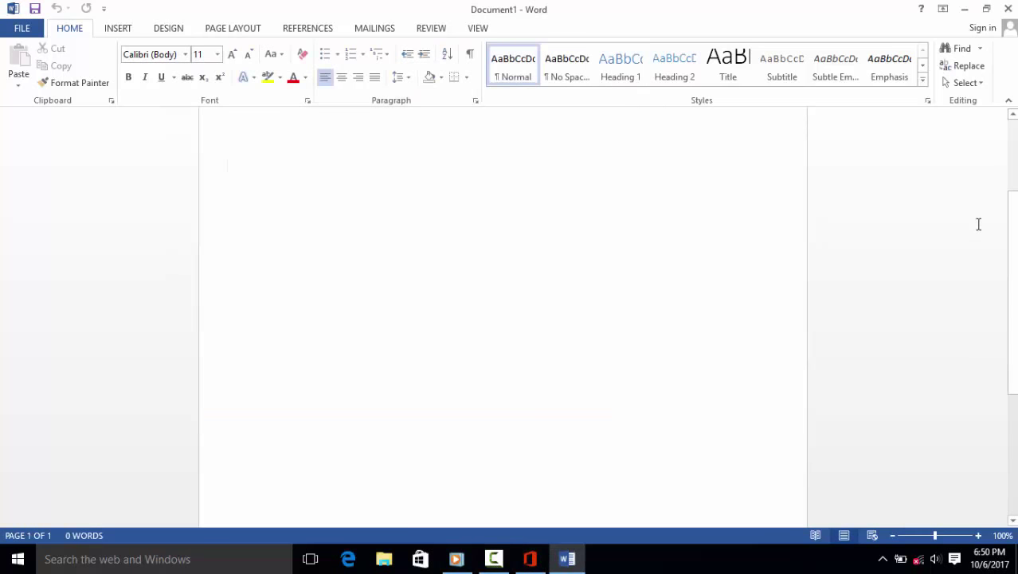
pyautogui.moveTo(1013, 269); pyautogui.dragTo(1013, 142)
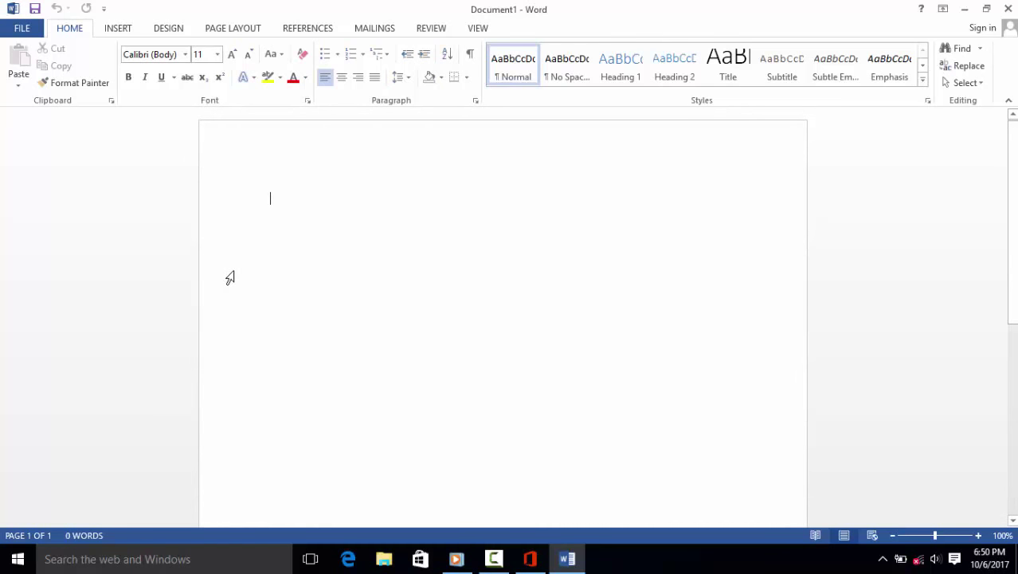
# - Look through Word's Info, Open and Account pages, including the Office product and activation information, and close Word
pyautogui.click(22, 28)
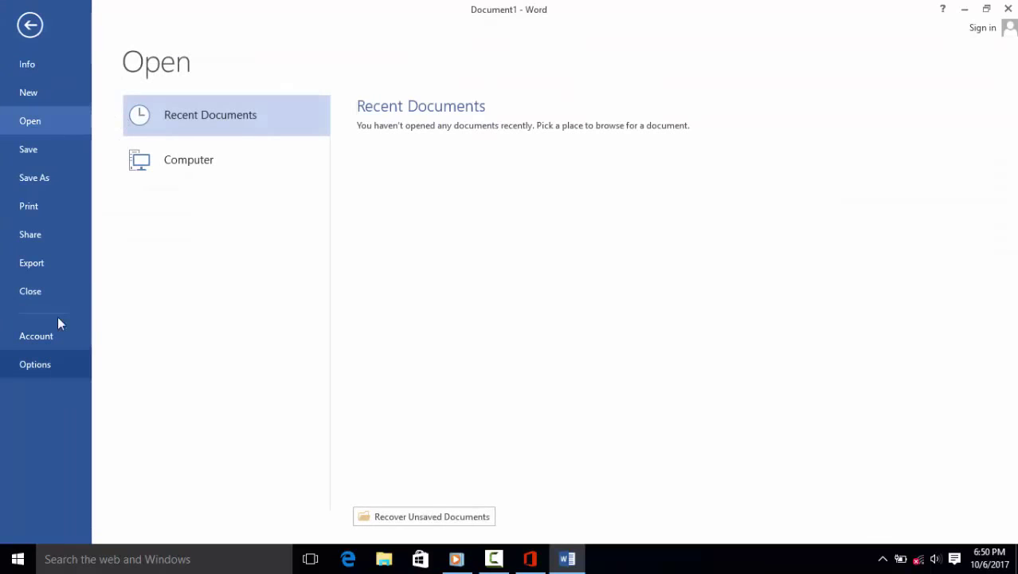
pyautogui.click(30, 33)
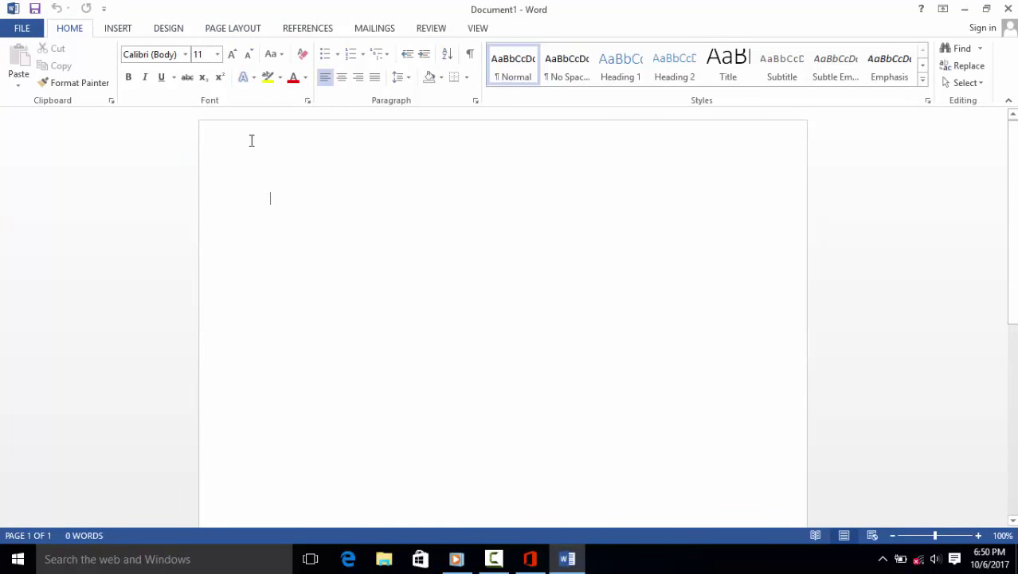
pyautogui.click(22, 28)
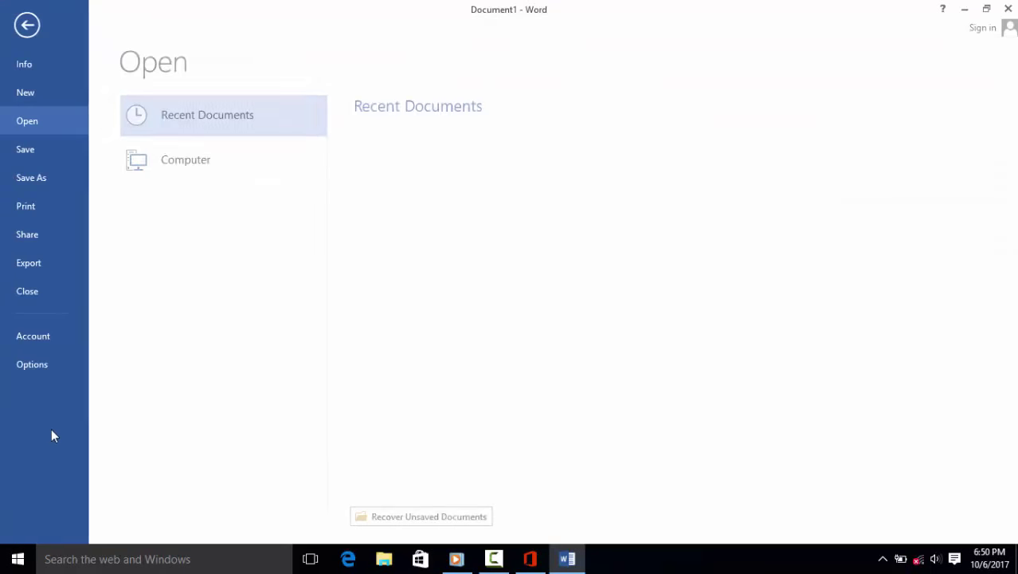
pyautogui.click(29, 92)
pyautogui.click(28, 70)
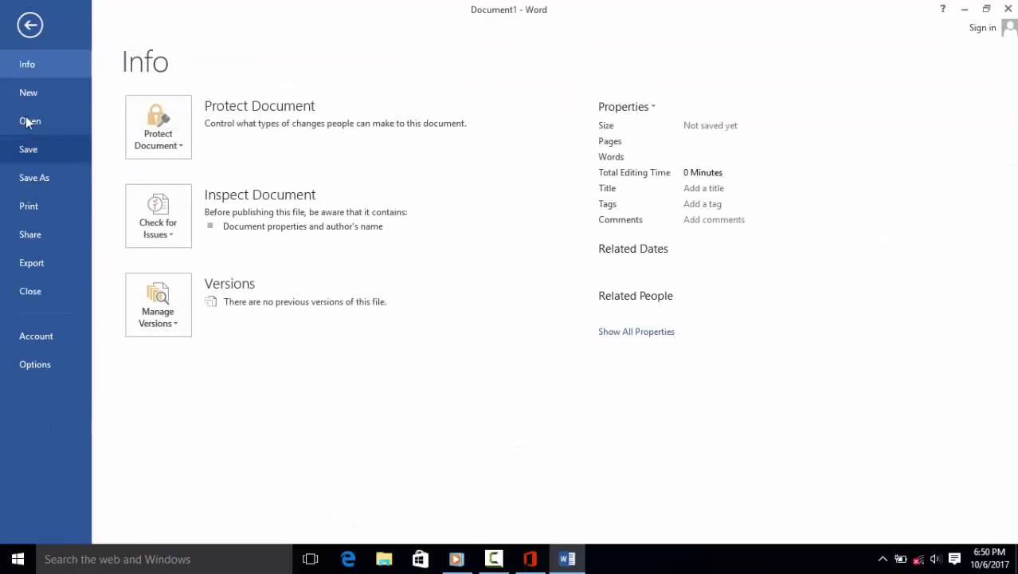
pyautogui.click(26, 121)
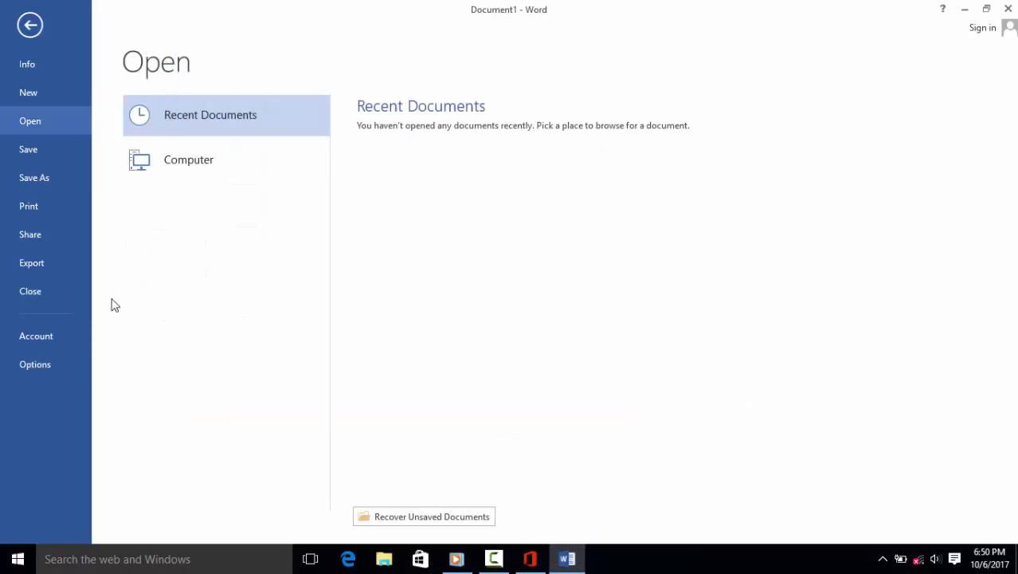
pyautogui.click(36, 335)
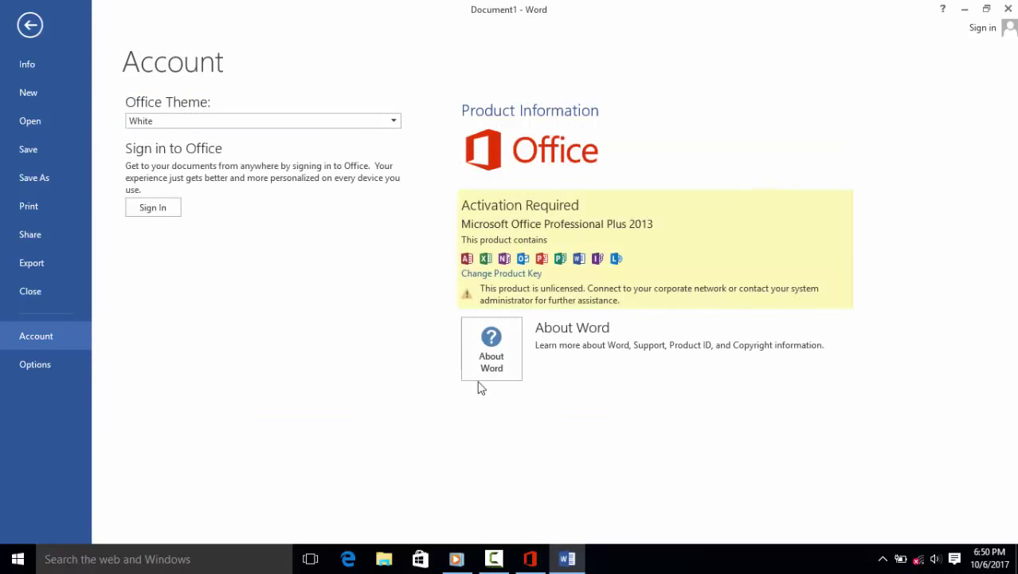
pyautogui.press('Escape')
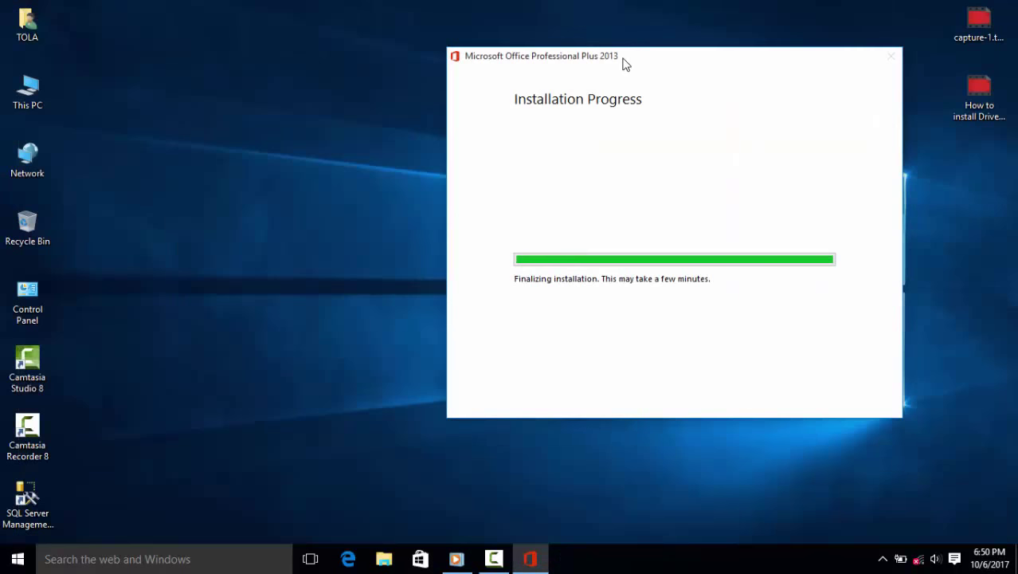
# - Refresh the desktop repeatedly while waiting for the Office installation to finish
pyautogui.rightClick(135, 134)
pyautogui.rightClick(257, 182)
pyautogui.click(279, 225)
pyautogui.rightClick(242, 161)
pyautogui.click(269, 204)
pyautogui.rightClick(268, 204)
pyautogui.click(299, 254)
pyautogui.rightClick(237, 213)
pyautogui.click(247, 254)
pyautogui.rightClick(219, 214)
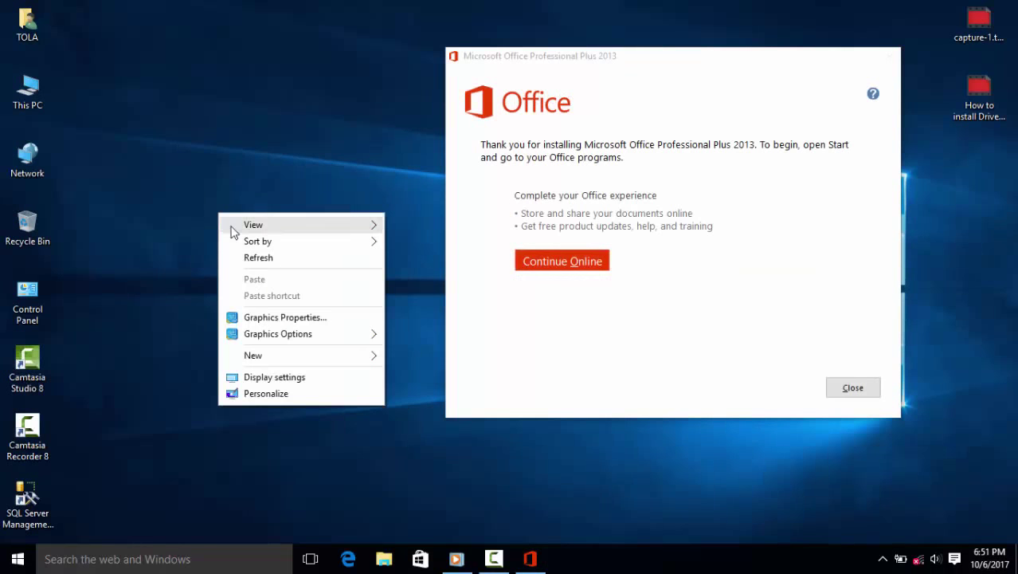
pyautogui.click(251, 256)
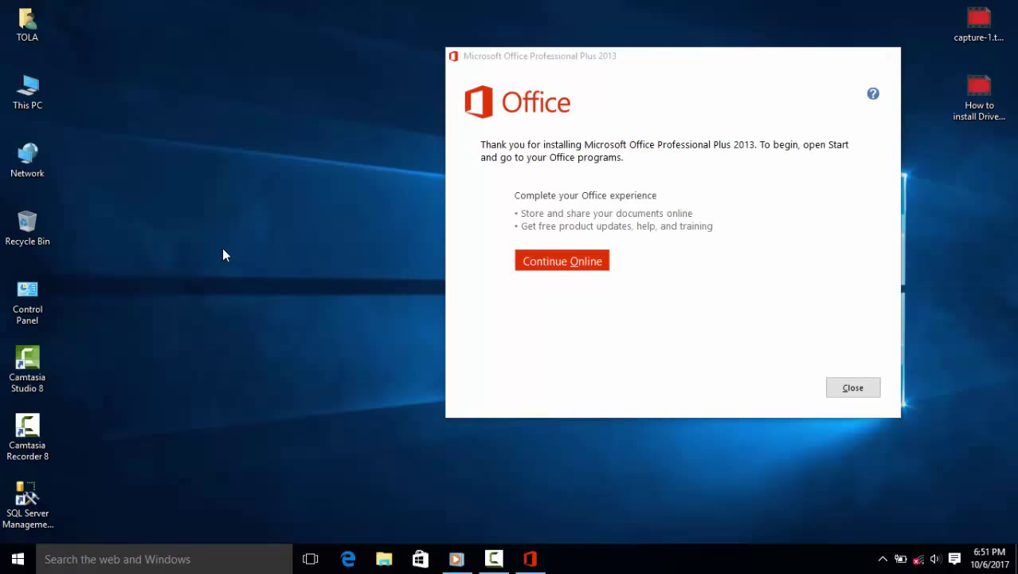
# - Reposition the Office installation completion window on the desktop and refresh the desktop
pyautogui.moveTo(668, 77); pyautogui.dragTo(622, 103)
pyautogui.rightClick(243, 199)
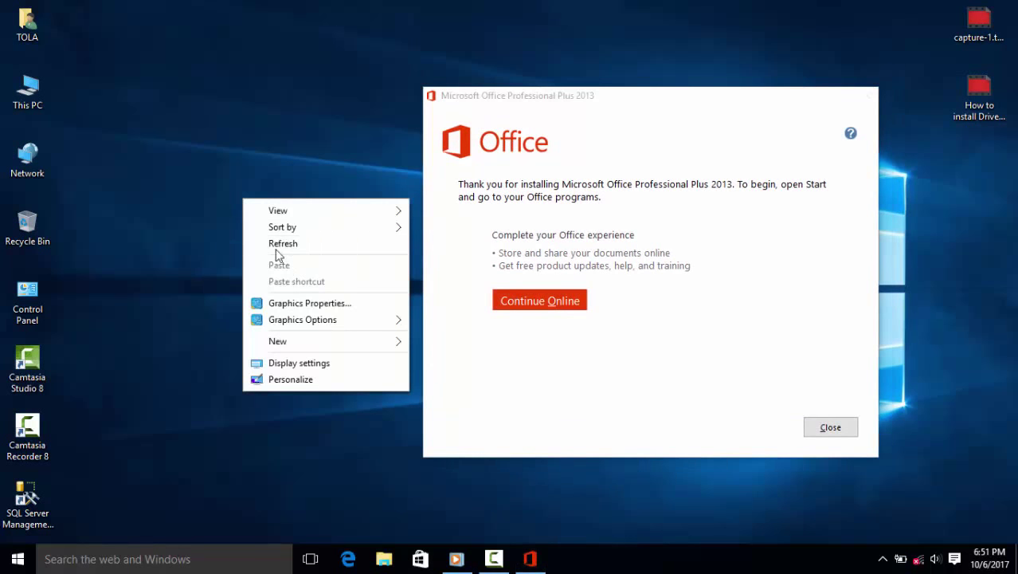
pyautogui.click(310, 243)
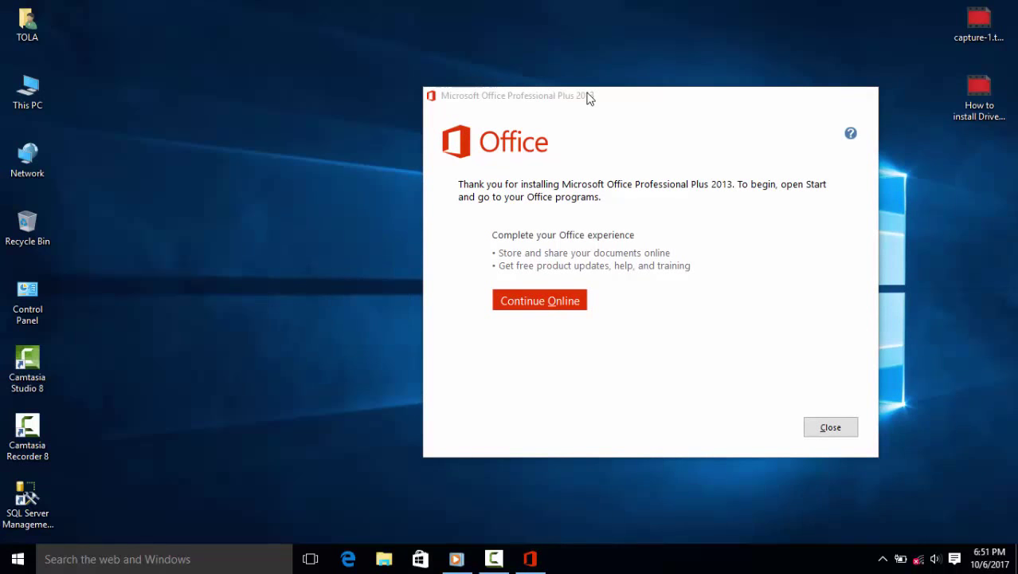
pyautogui.moveTo(588, 96); pyautogui.dragTo(587, 75)
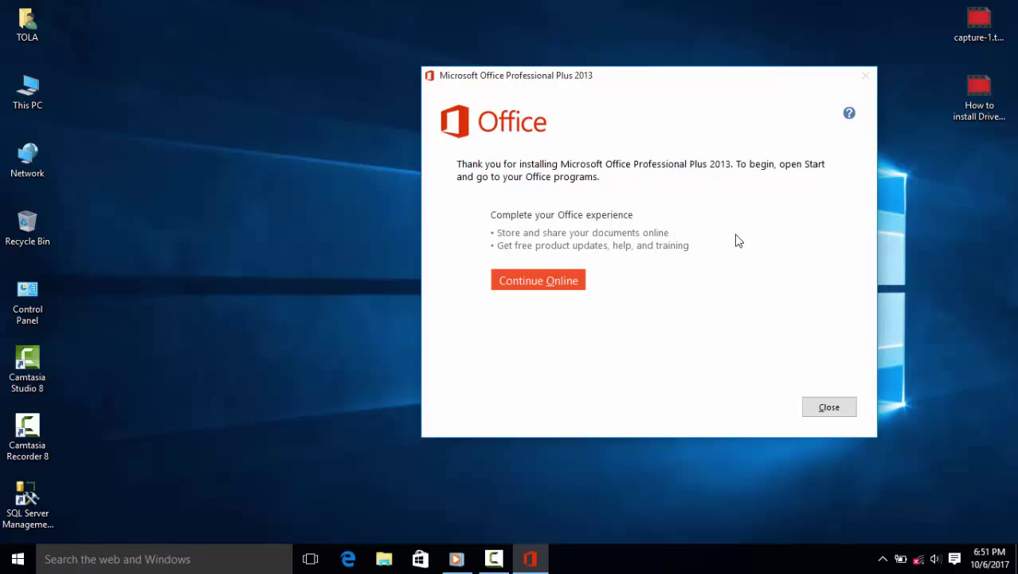
pyautogui.rightClick(259, 190)
pyautogui.click(276, 234)
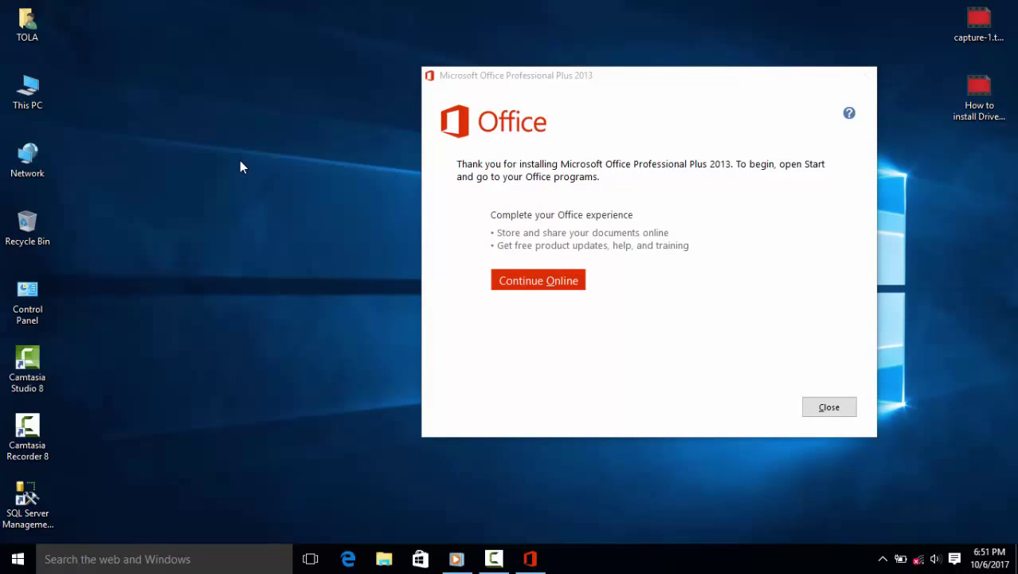
pyautogui.rightClick(240, 164)
pyautogui.click(254, 205)
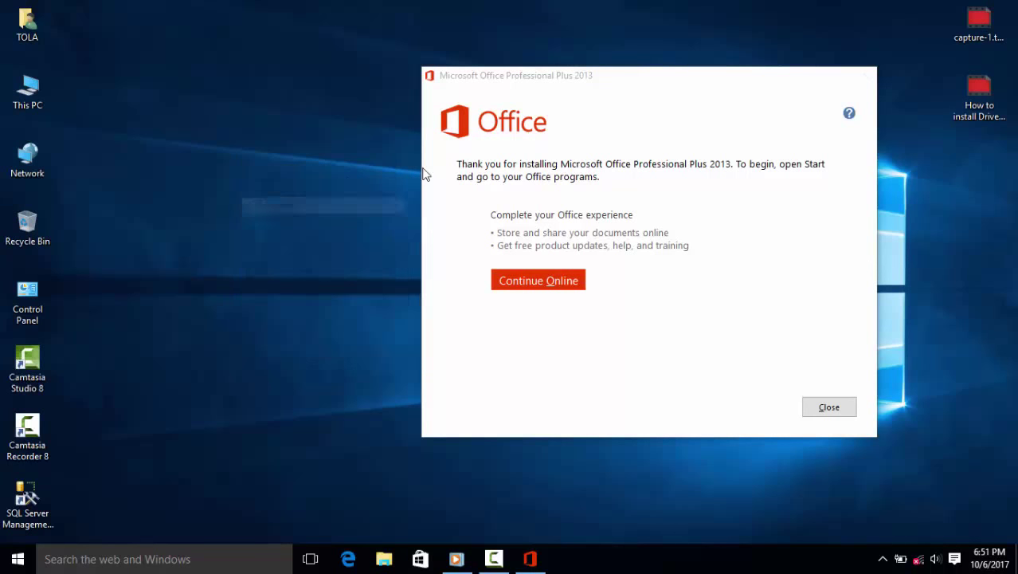
pyautogui.click(589, 86)
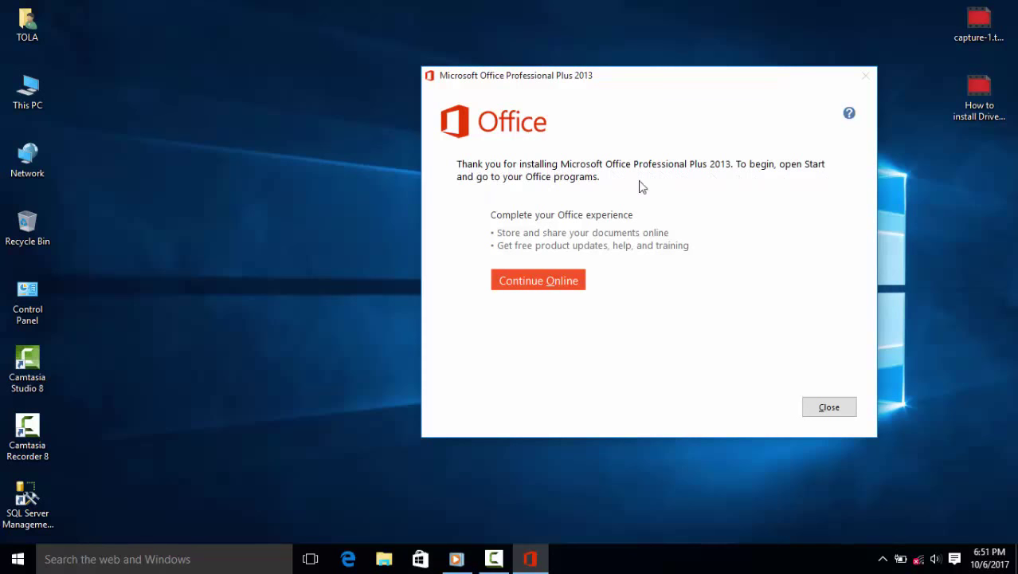
pyautogui.rightClick(190, 187)
pyautogui.click(221, 226)
pyautogui.rightClick(209, 192)
pyautogui.click(233, 239)
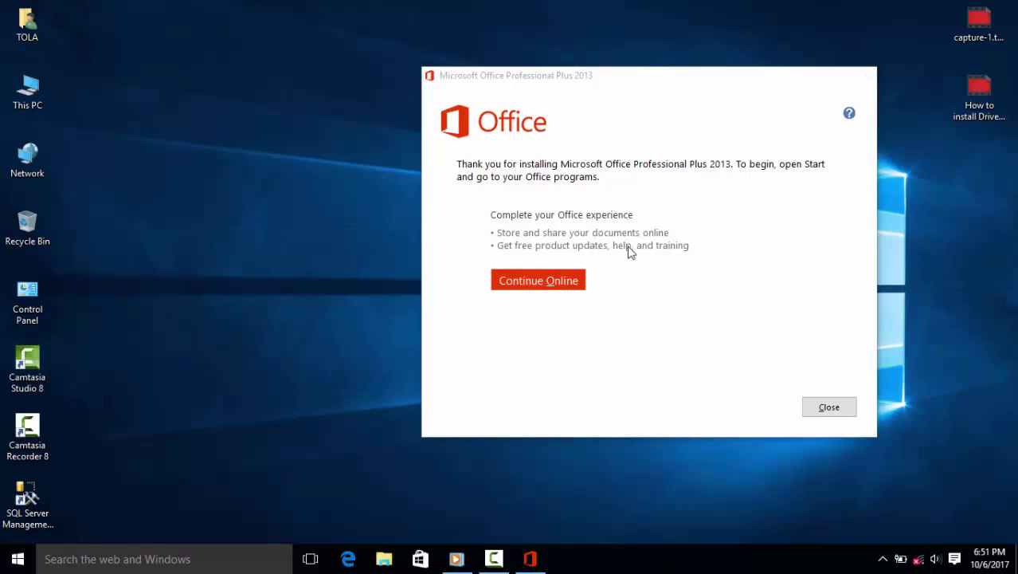
pyautogui.rightClick(260, 223)
pyautogui.click(293, 266)
pyautogui.moveTo(563, 77); pyautogui.dragTo(534, 58)
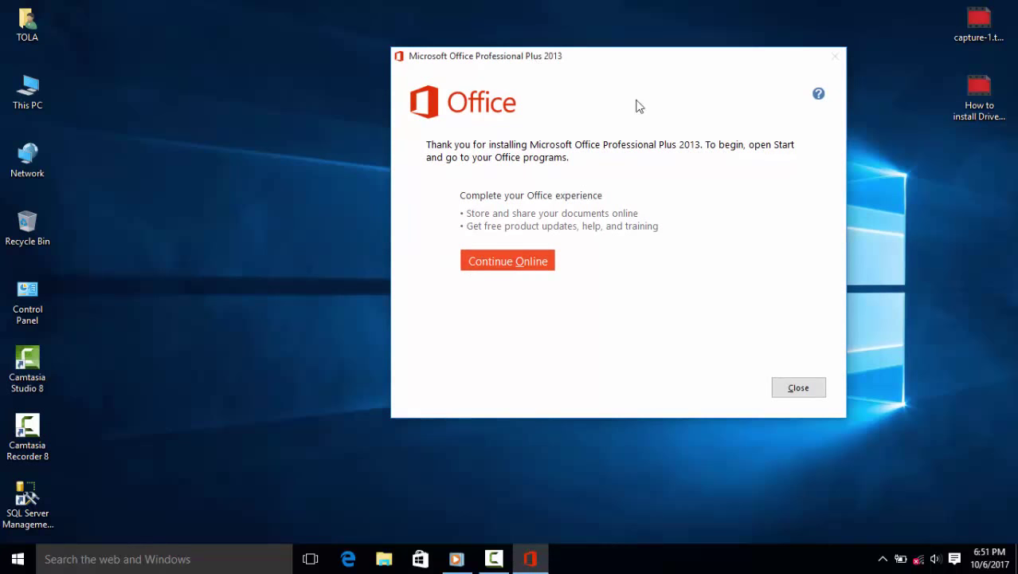
pyautogui.rightClick(160, 206)
pyautogui.click(232, 232)
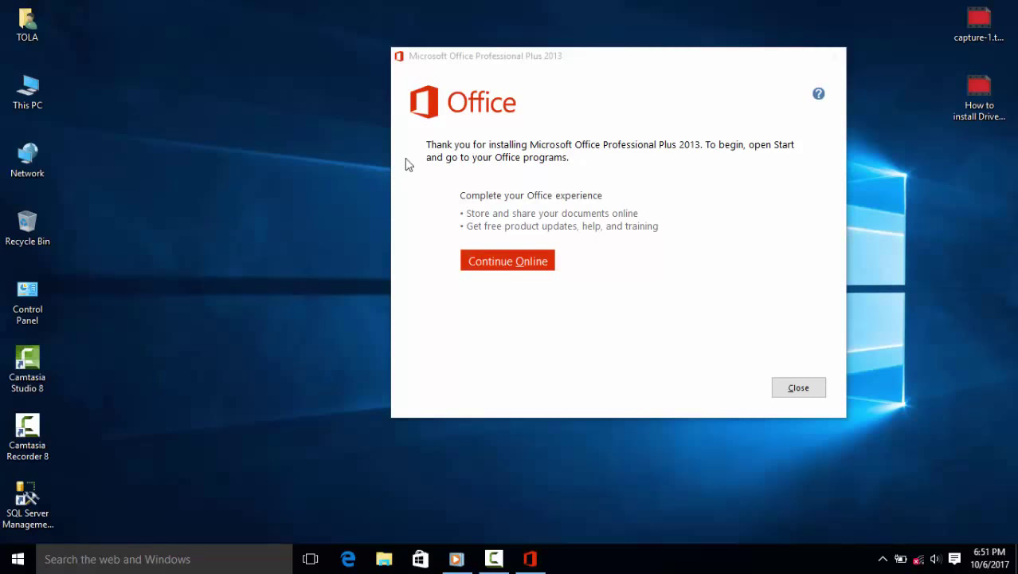
pyautogui.rightClick(162, 174)
pyautogui.click(191, 212)
pyautogui.rightClick(230, 103)
pyautogui.click(246, 148)
pyautogui.rightClick(203, 191)
pyautogui.click(213, 239)
pyautogui.rightClick(206, 198)
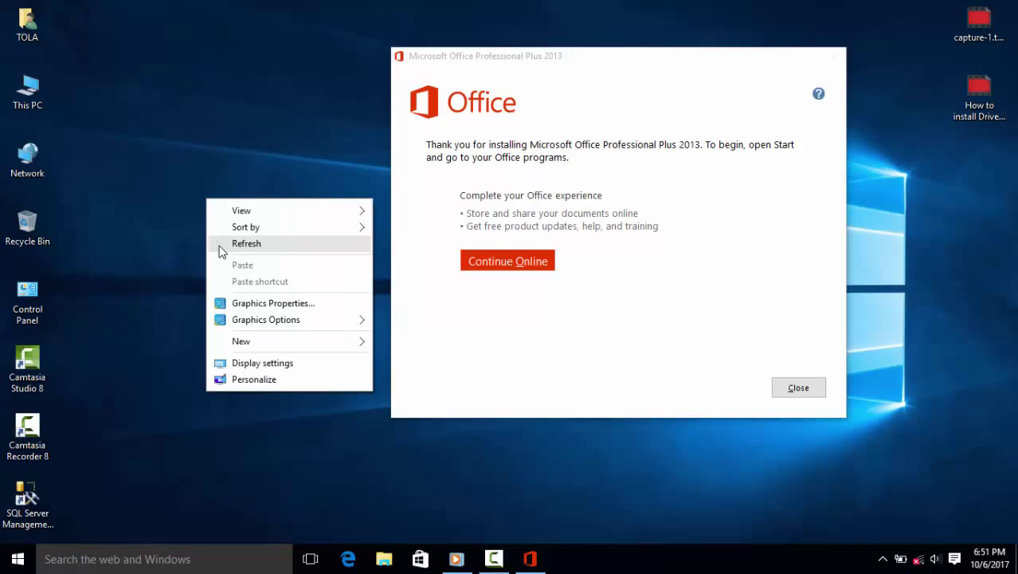
pyautogui.click(222, 244)
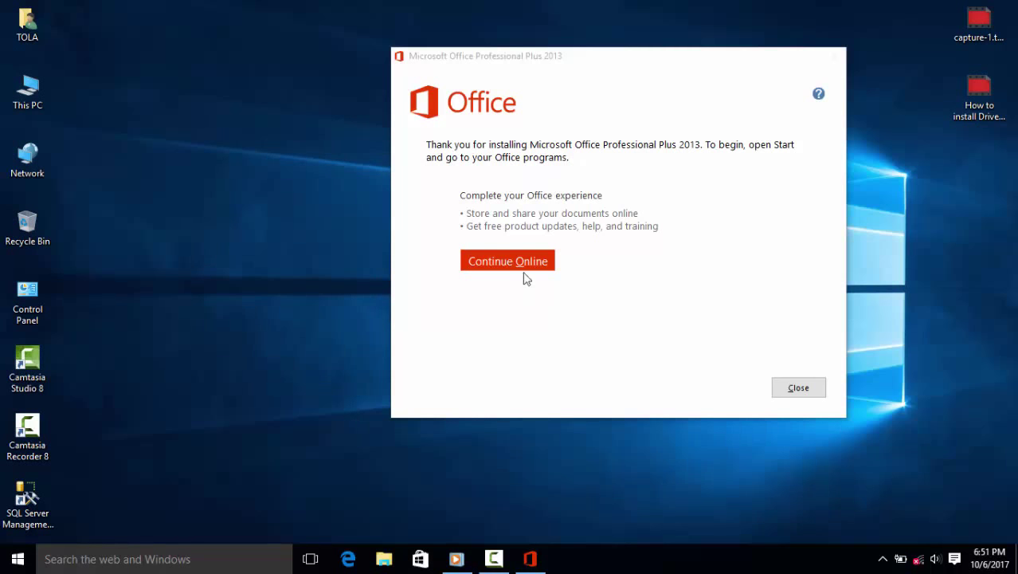
pyautogui.click(640, 63)
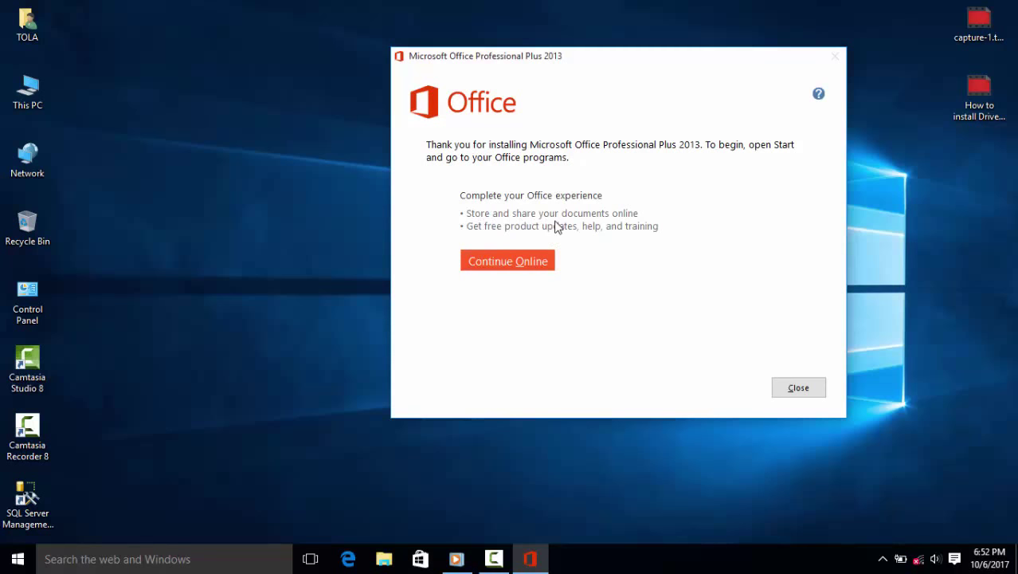
pyautogui.rightClick(259, 169)
pyautogui.click(275, 214)
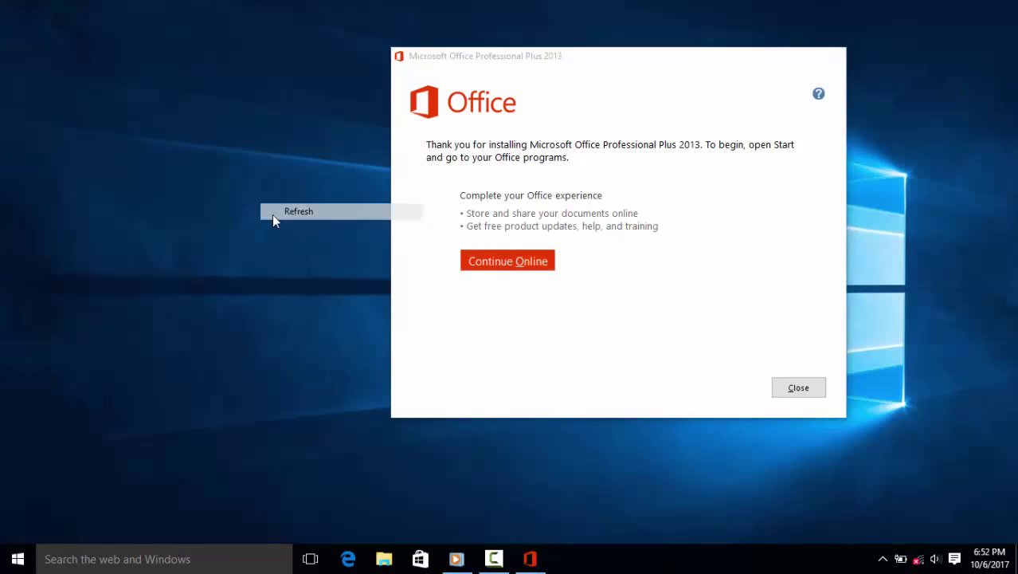
pyautogui.rightClick(245, 193)
pyautogui.click(259, 237)
pyautogui.rightClick(207, 185)
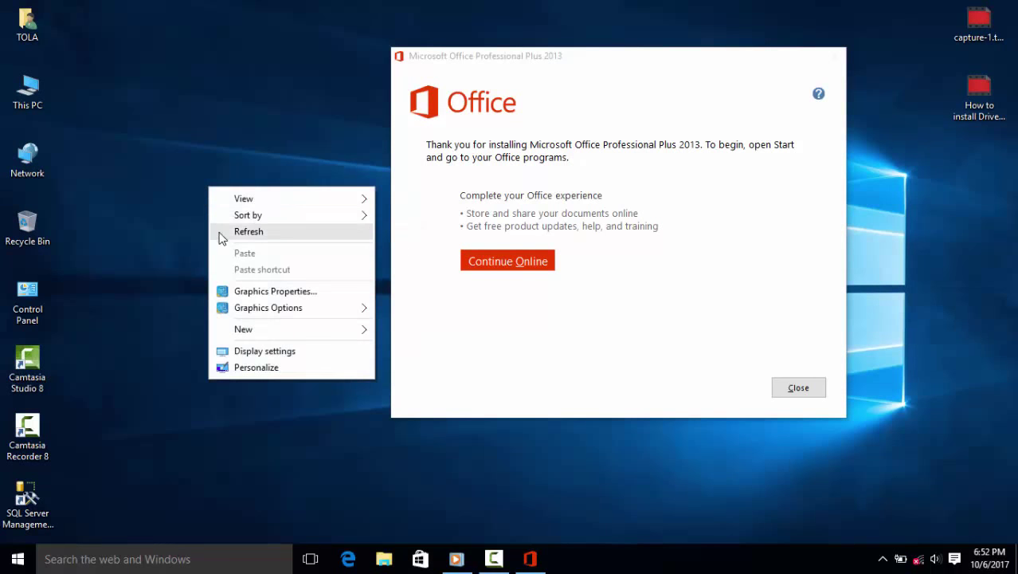
pyautogui.click(218, 232)
pyautogui.rightClick(199, 180)
pyautogui.click(213, 226)
pyautogui.rightClick(188, 168)
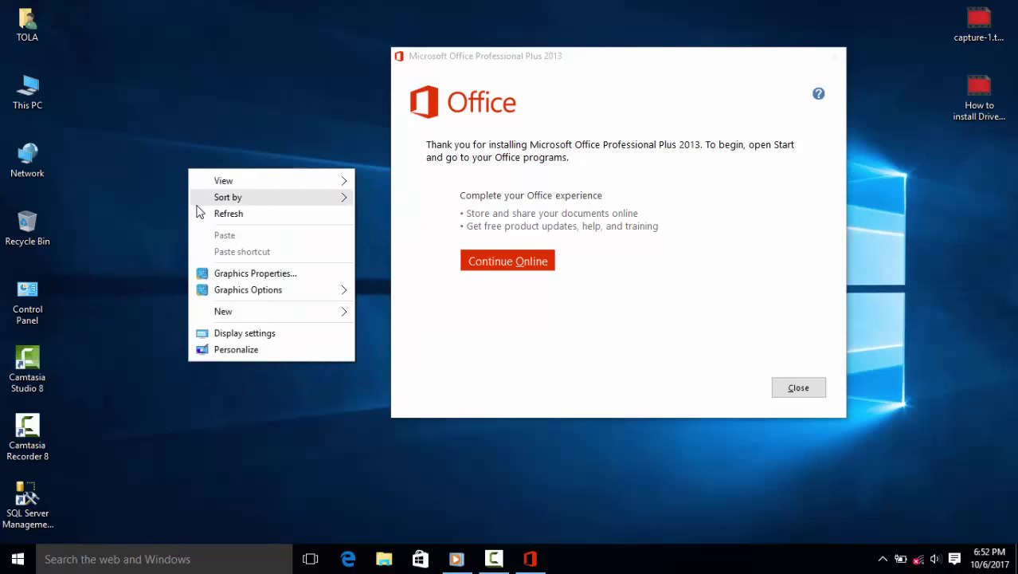
pyautogui.click(197, 213)
pyautogui.rightClick(189, 199)
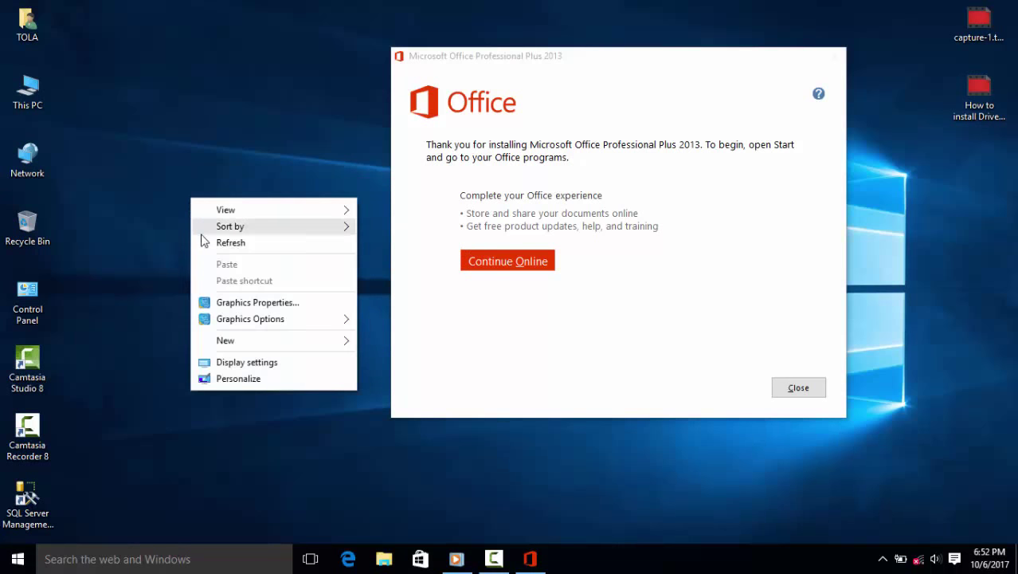
pyautogui.click(199, 240)
pyautogui.rightClick(188, 203)
pyautogui.click(200, 245)
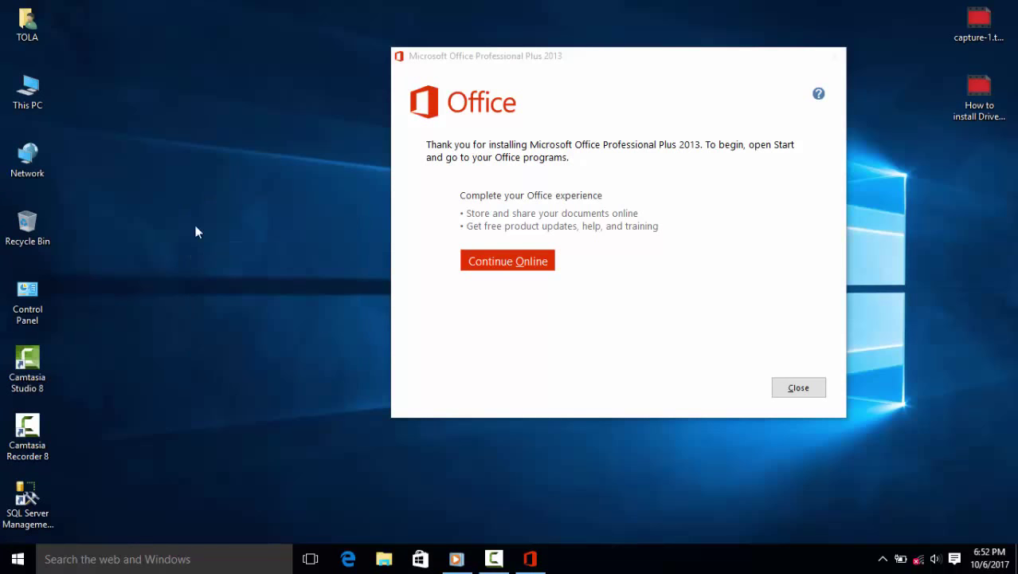
pyautogui.rightClick(194, 198)
pyautogui.click(211, 241)
pyautogui.rightClick(269, 182)
pyautogui.click(286, 226)
pyautogui.moveTo(558, 56); pyautogui.dragTo(502, 50)
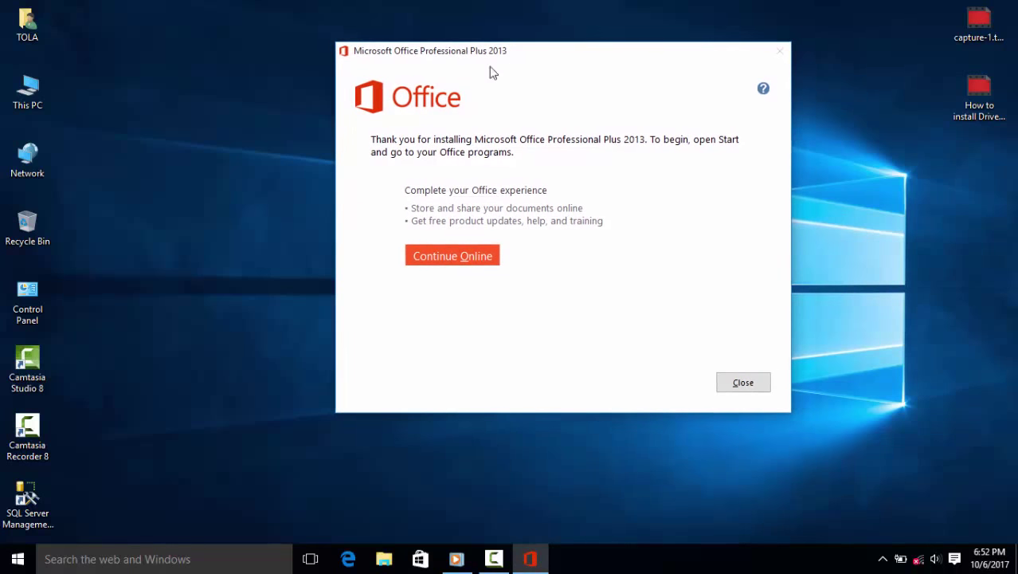
pyautogui.rightClick(189, 220)
pyautogui.click(212, 263)
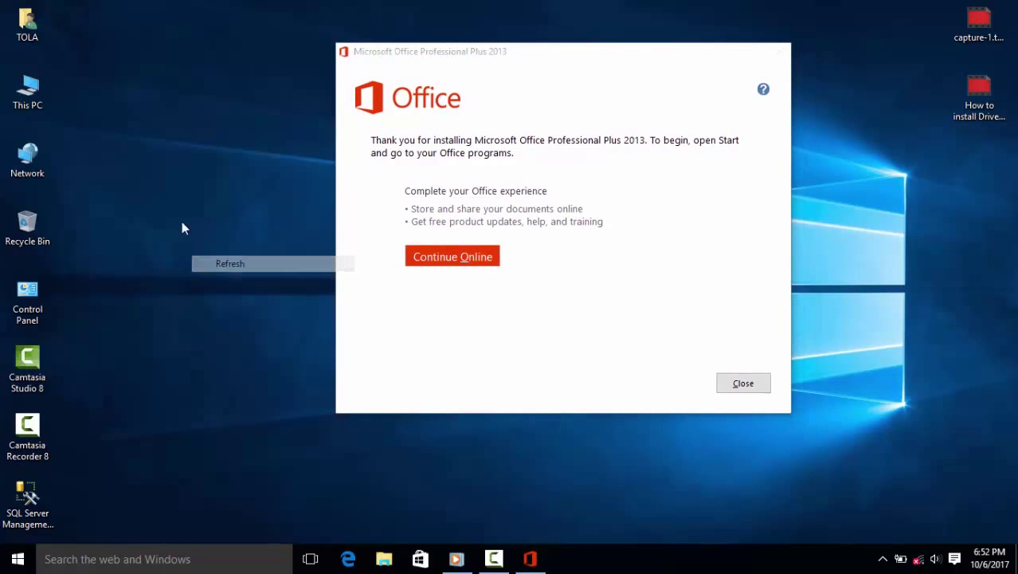
pyautogui.rightClick(172, 201)
pyautogui.click(187, 241)
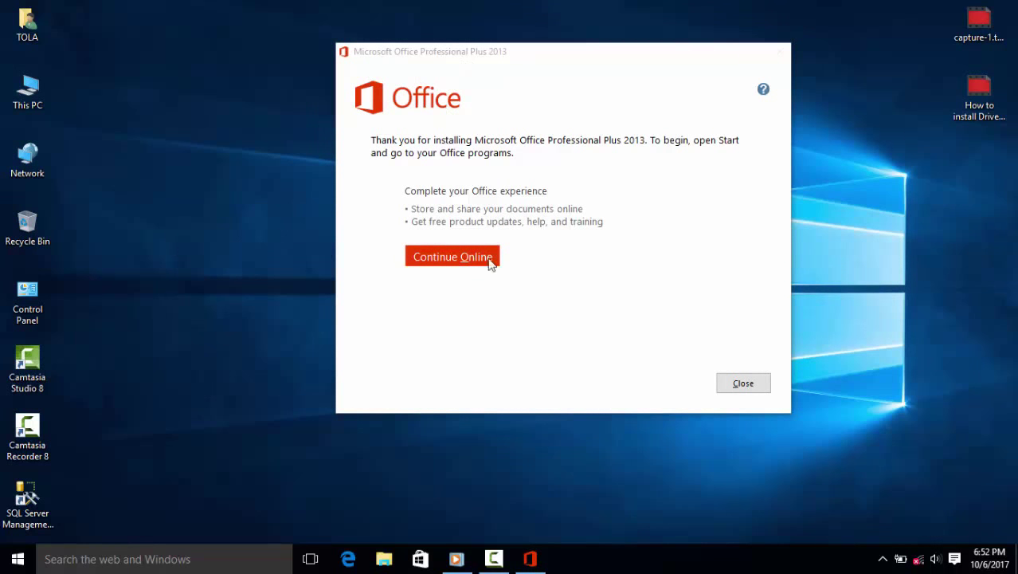
# - Close the Office Professional Plus 2013 installation completion window and refresh the desktop
pyautogui.click(744, 384)
pyautogui.rightClick(366, 162)
pyautogui.click(397, 211)
pyautogui.rightClick(325, 152)
pyautogui.click(351, 198)
# - Launch Word 2013 from the list of installed apps and create a blank document
pyautogui.press('super')
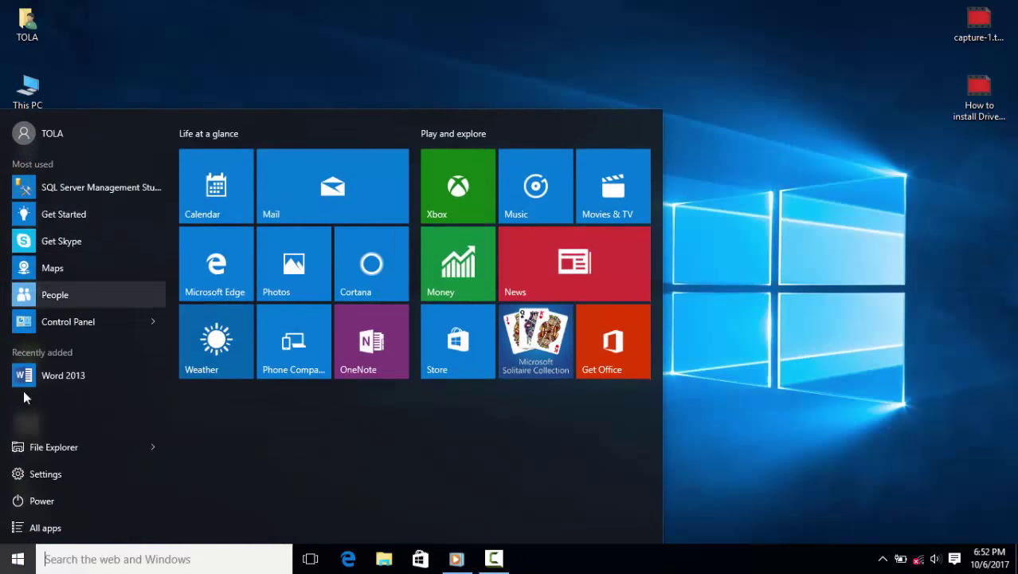
pyautogui.click(43, 524)
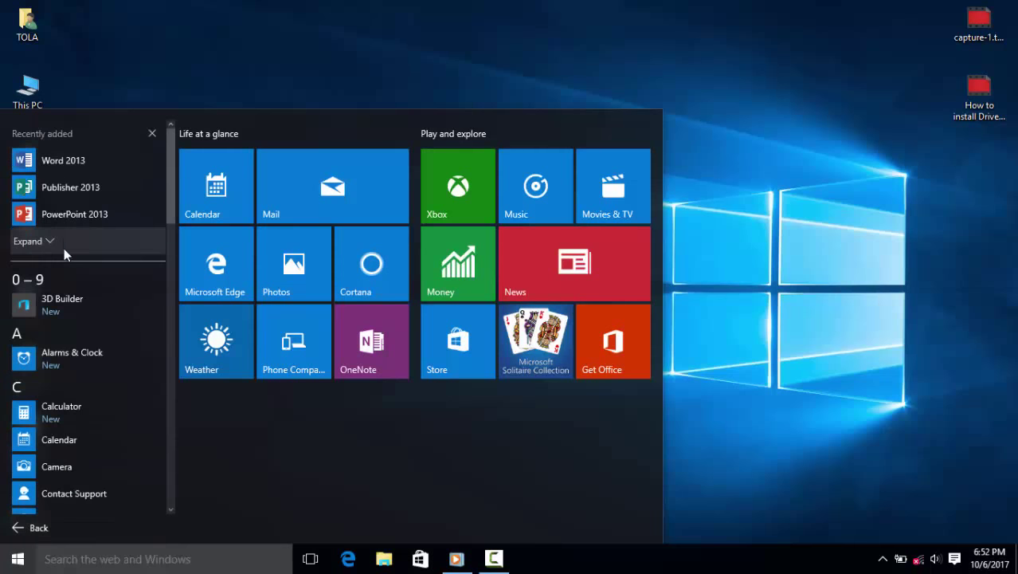
pyautogui.scroll(-1, 72, 299)
pyautogui.scroll(-4, 50, 454)
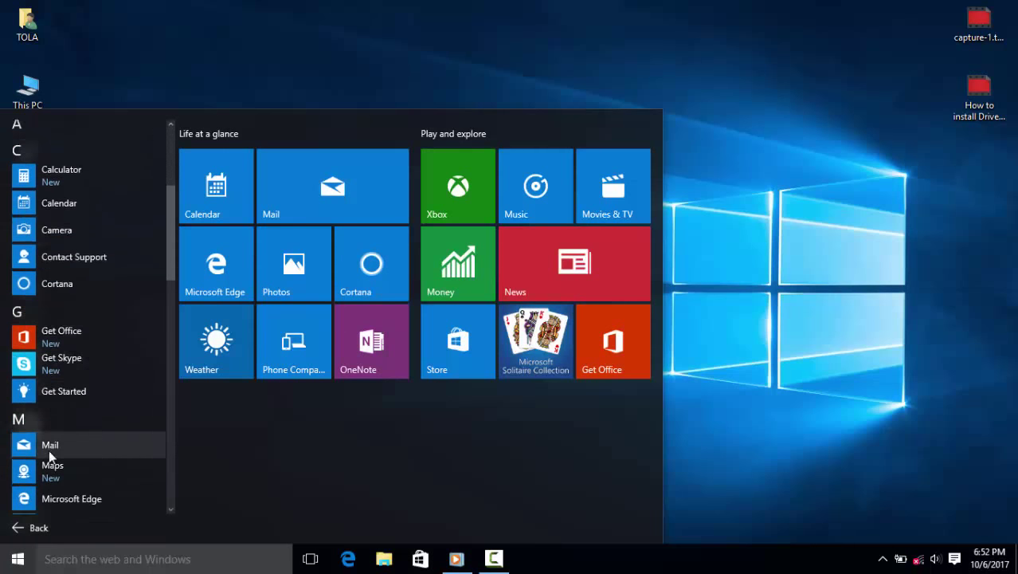
pyautogui.scroll(5, 50, 264)
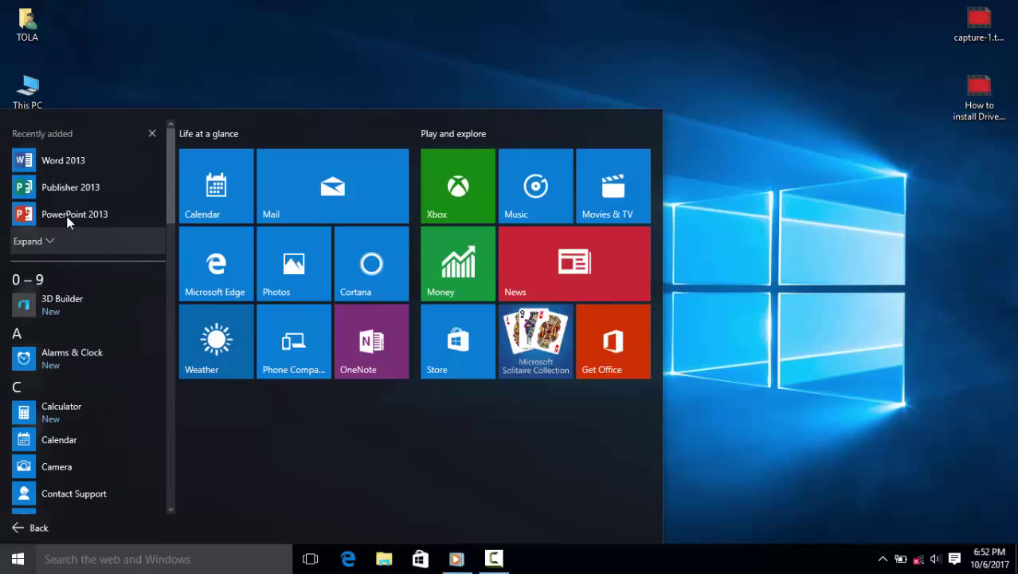
pyautogui.click(70, 168)
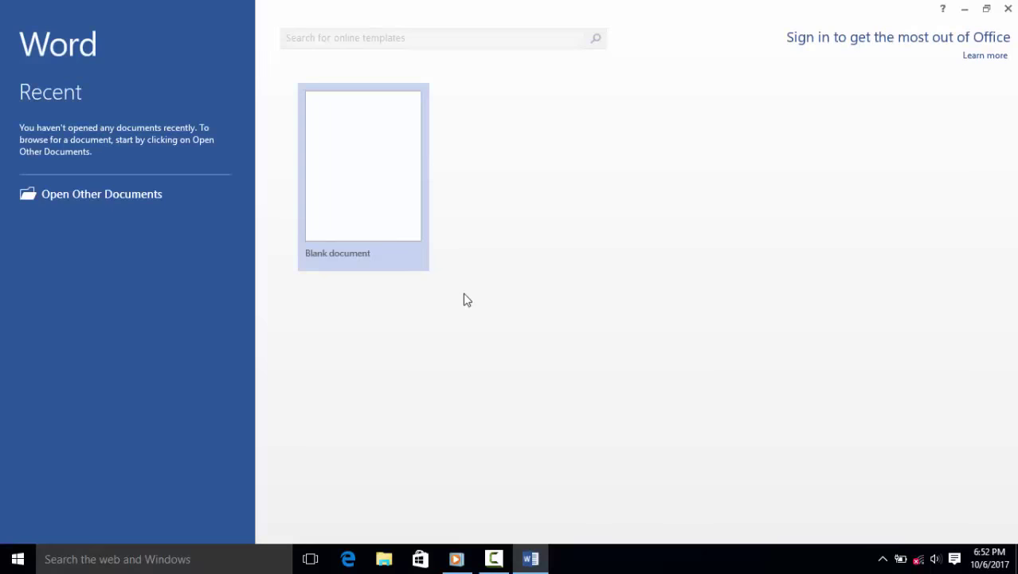
pyautogui.click(359, 182)
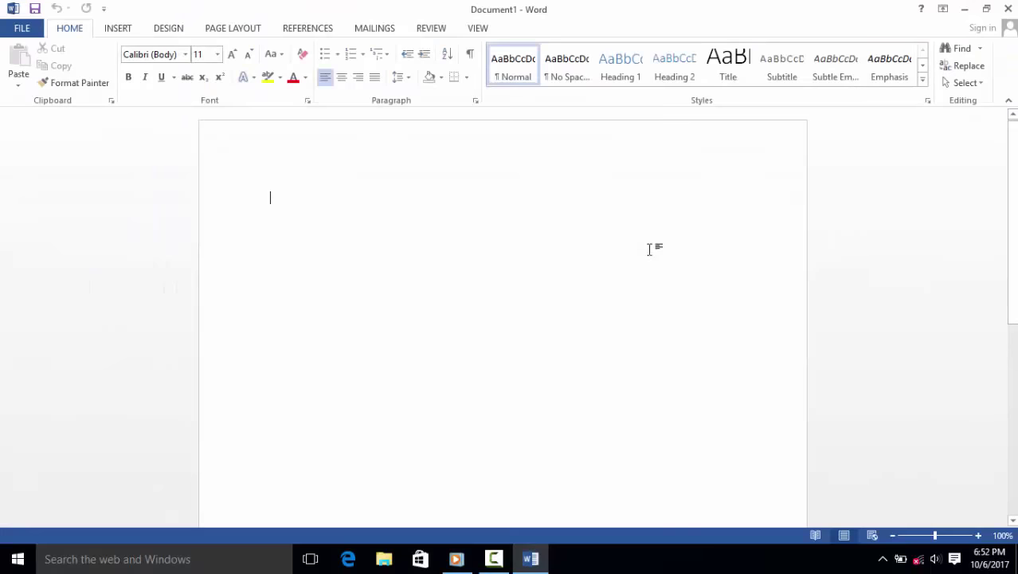
# - Review the Office theme choices and the product activation information on Word's Account page, and close Word
pyautogui.click(21, 27)
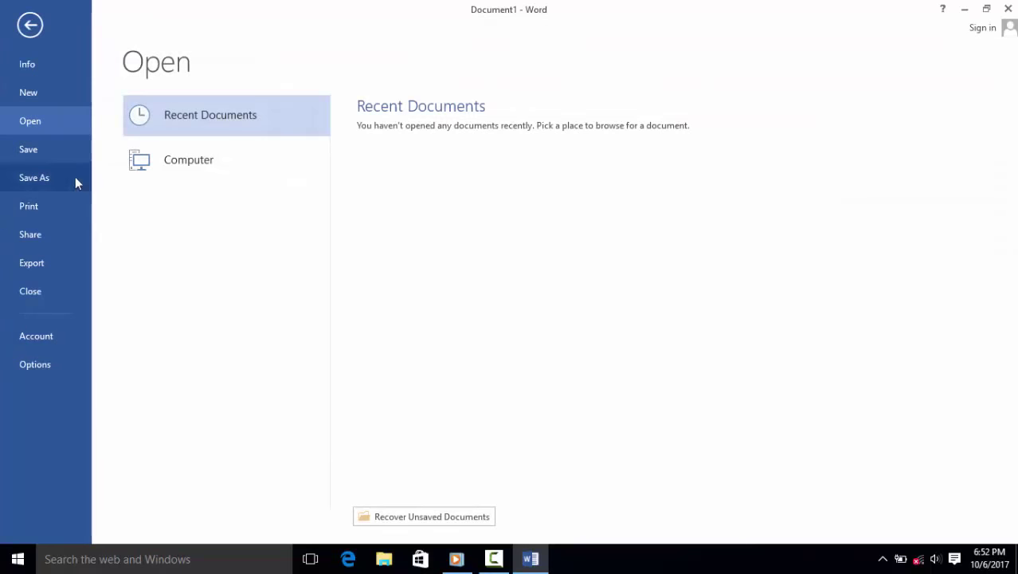
pyautogui.click(25, 341)
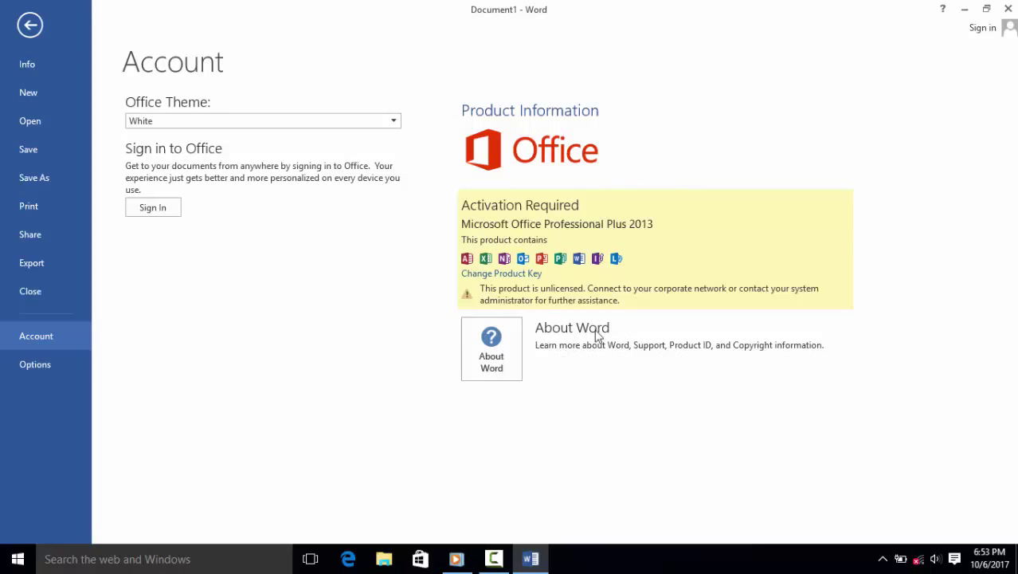
pyautogui.click(357, 121)
pyautogui.click(466, 93)
pyautogui.click(32, 28)
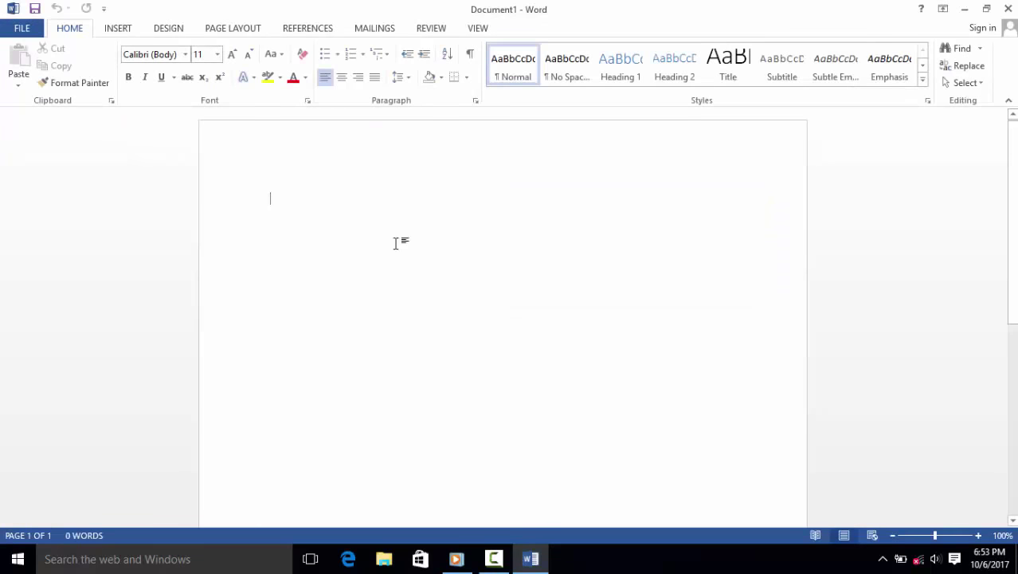
pyautogui.click(1009, 8)
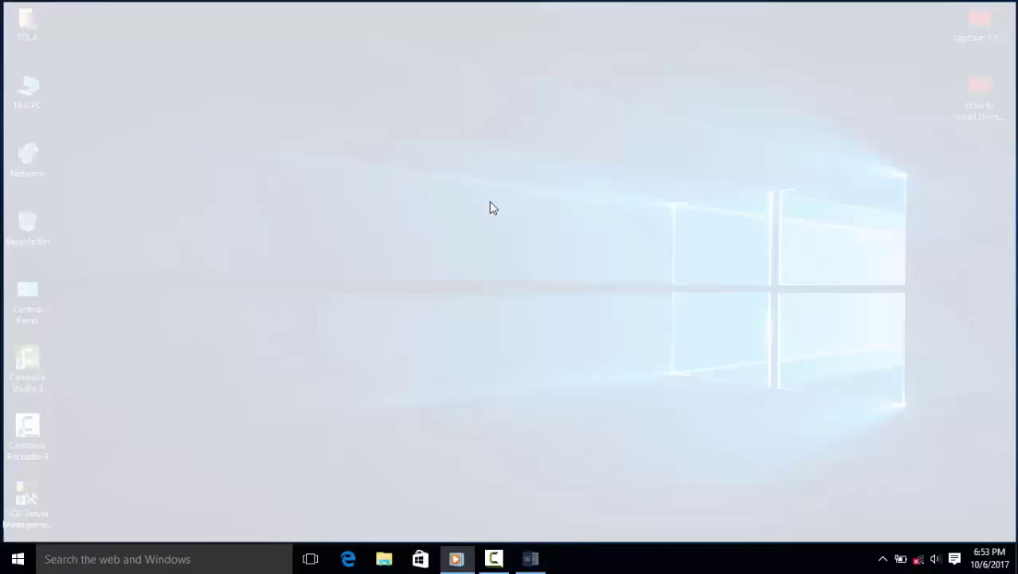
pyautogui.rightClick(410, 205)
pyautogui.click(434, 249)
pyautogui.rightClick(380, 161)
pyautogui.click(391, 202)
pyautogui.rightClick(350, 153)
pyautogui.click(371, 196)
pyautogui.rightClick(321, 162)
pyautogui.click(327, 204)
pyautogui.rightClick(301, 164)
pyautogui.click(322, 211)
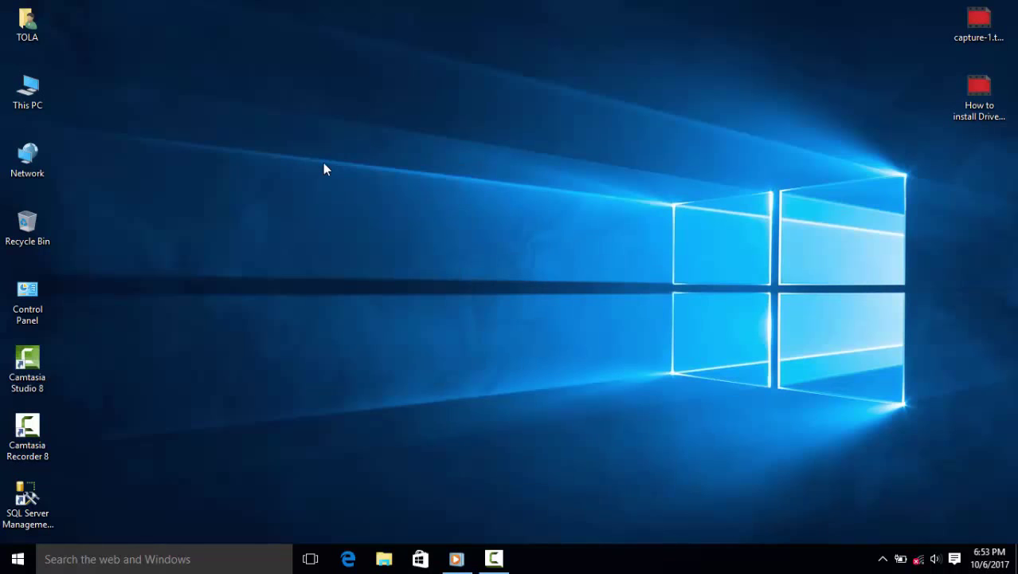
pyautogui.rightClick(316, 139)
pyautogui.click(347, 184)
pyautogui.rightClick(321, 150)
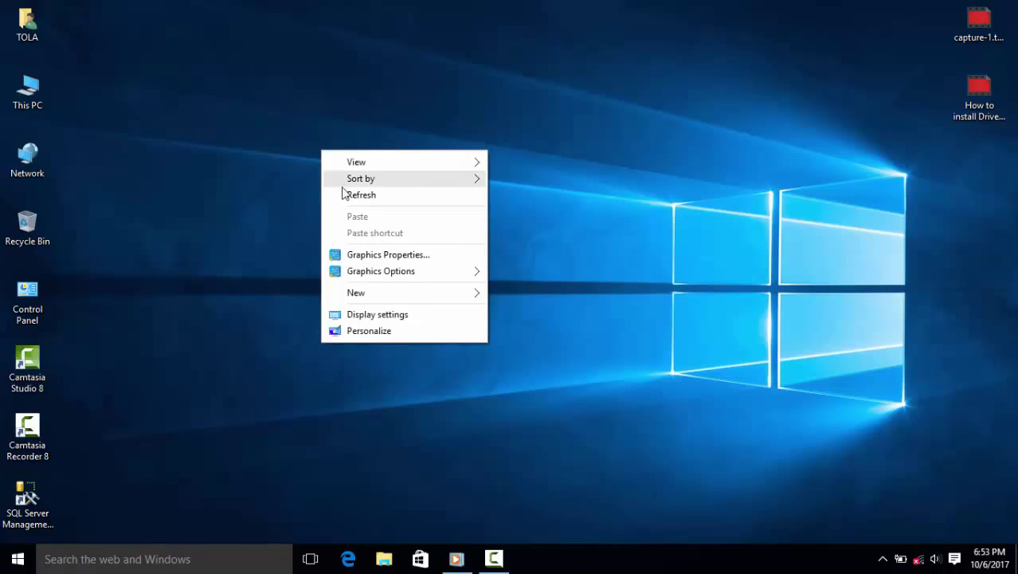
pyautogui.click(343, 193)
pyautogui.rightClick(327, 137)
pyautogui.click(358, 183)
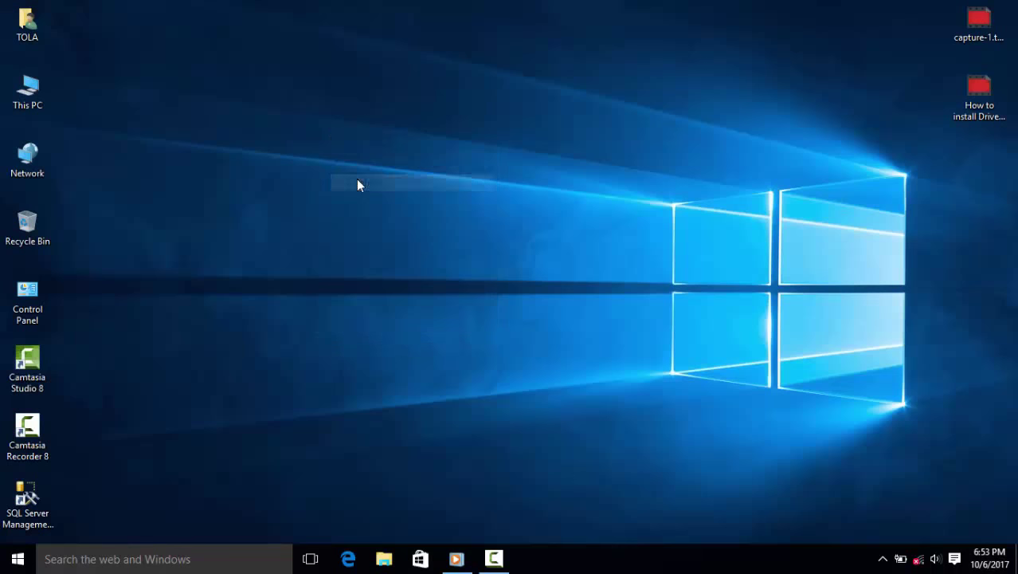
pyautogui.rightClick(330, 158)
pyautogui.click(351, 204)
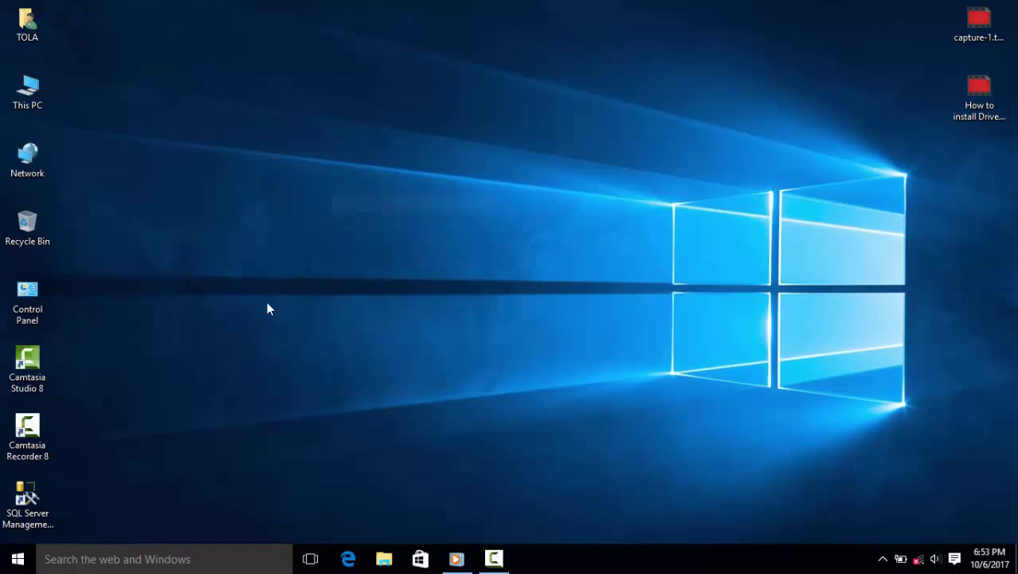
pyautogui.rightClick(279, 172)
pyautogui.click(341, 217)
pyautogui.rightClick(290, 173)
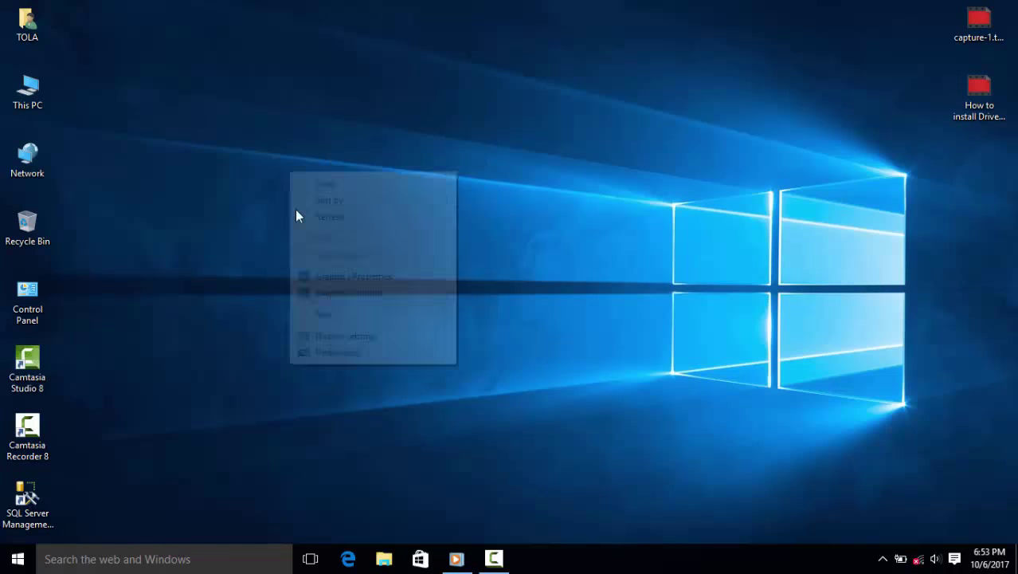
pyautogui.click(332, 223)
pyautogui.rightClick(330, 179)
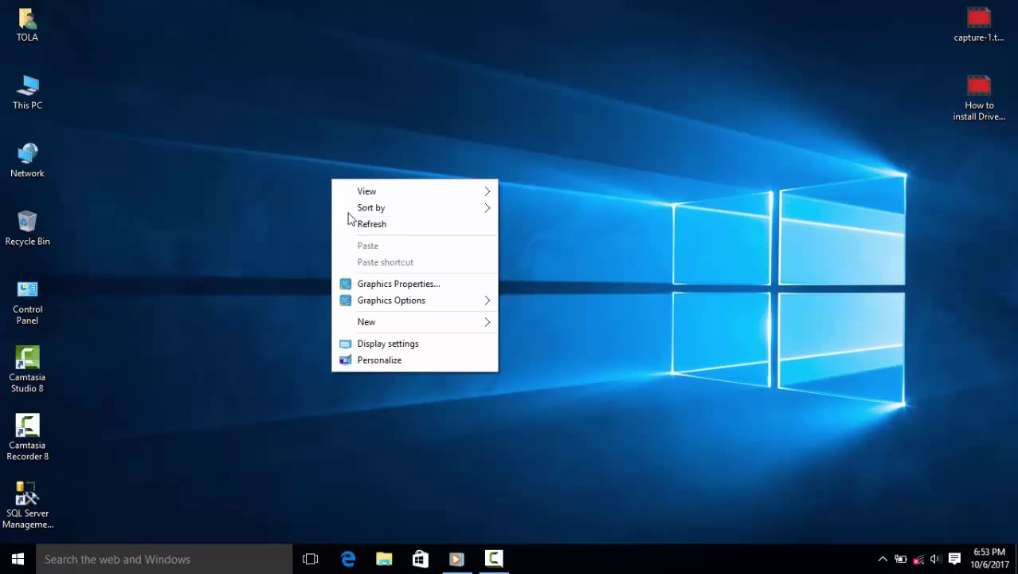
pyautogui.click(355, 225)
pyautogui.rightClick(344, 203)
pyautogui.click(359, 247)
pyautogui.rightClick(343, 197)
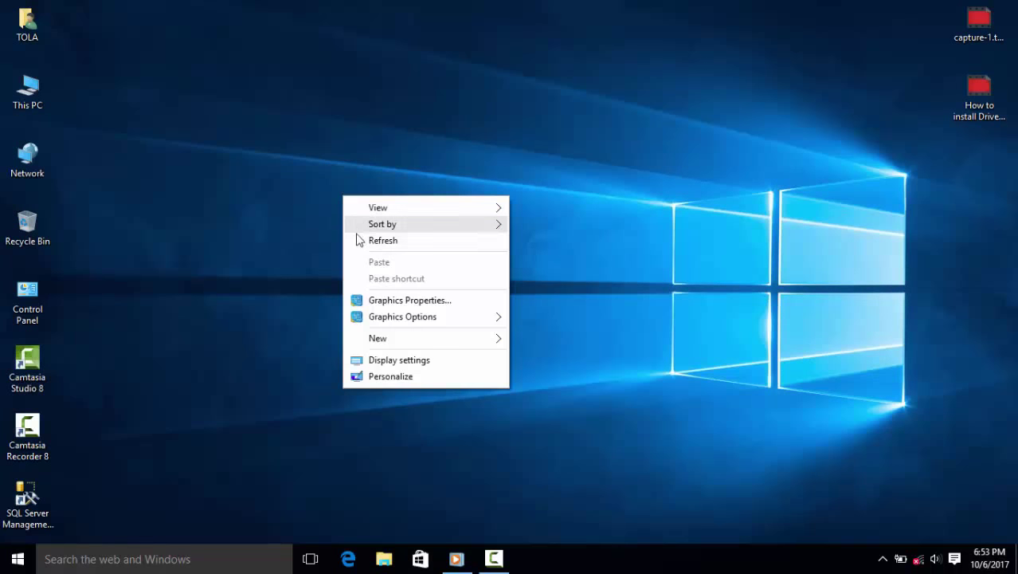
pyautogui.click(360, 240)
pyautogui.rightClick(342, 191)
pyautogui.click(366, 236)
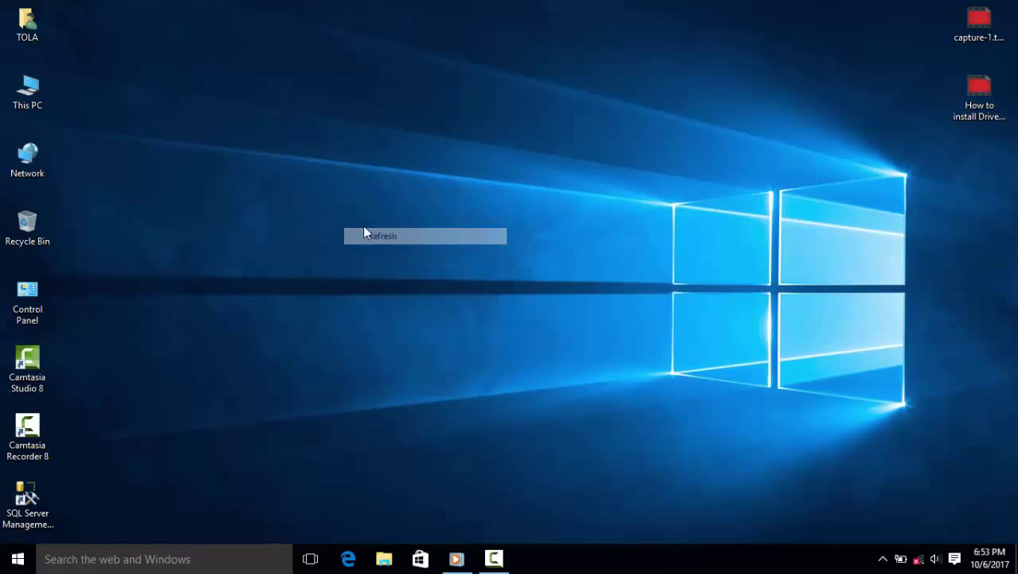
pyautogui.rightClick(347, 147)
pyautogui.click(377, 197)
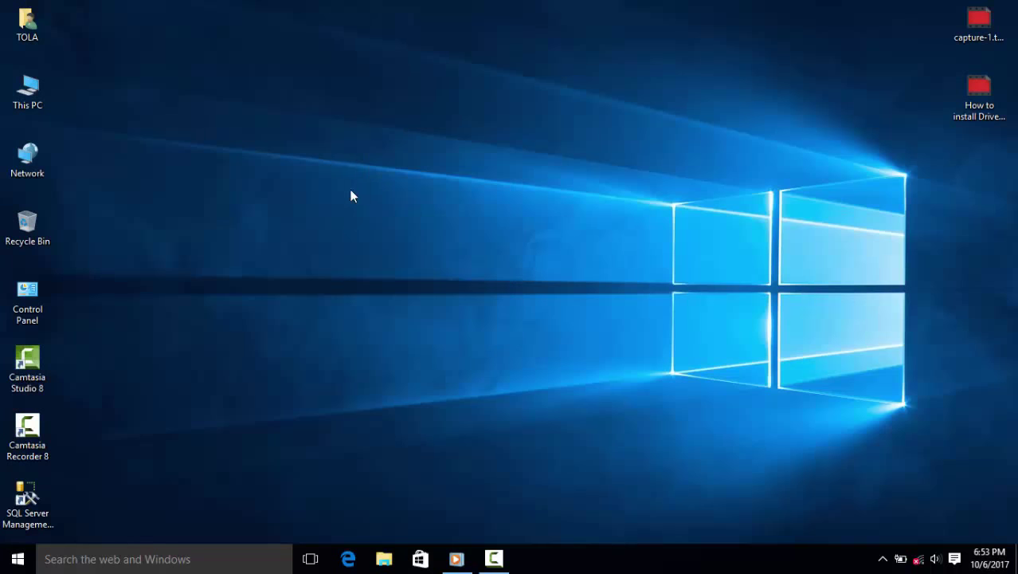
pyautogui.rightClick(336, 173)
pyautogui.click(354, 217)
pyautogui.rightClick(296, 159)
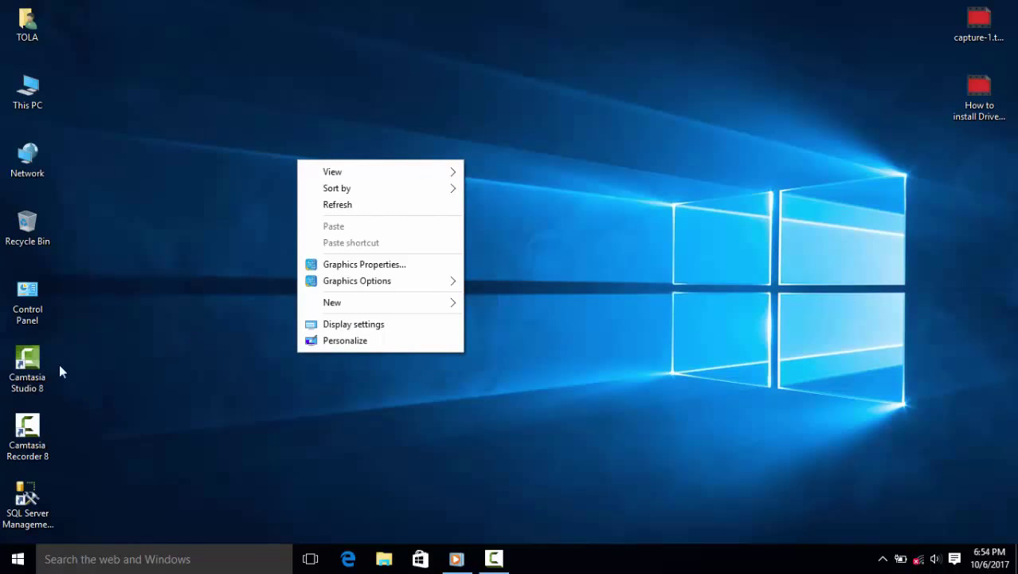
pyautogui.click(321, 205)
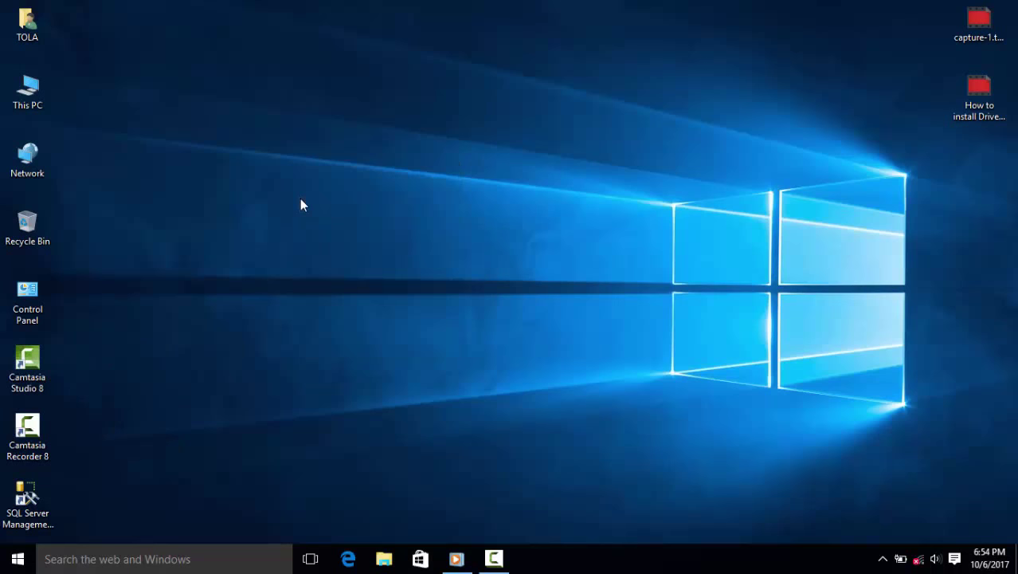
pyautogui.rightClick(300, 198)
pyautogui.click(327, 242)
pyautogui.rightClick(302, 170)
pyautogui.click(326, 206)
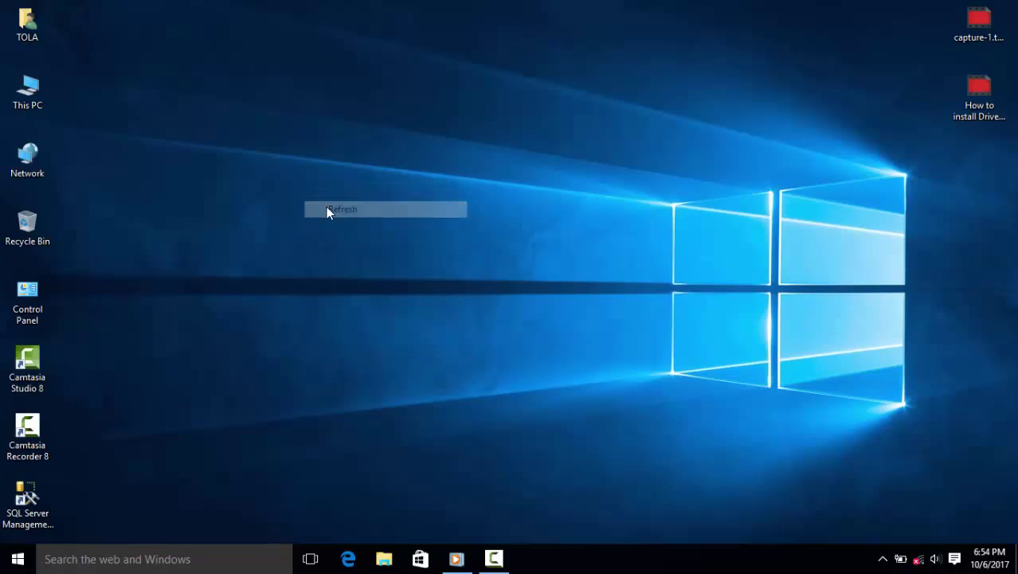
pyautogui.rightClick(459, 193)
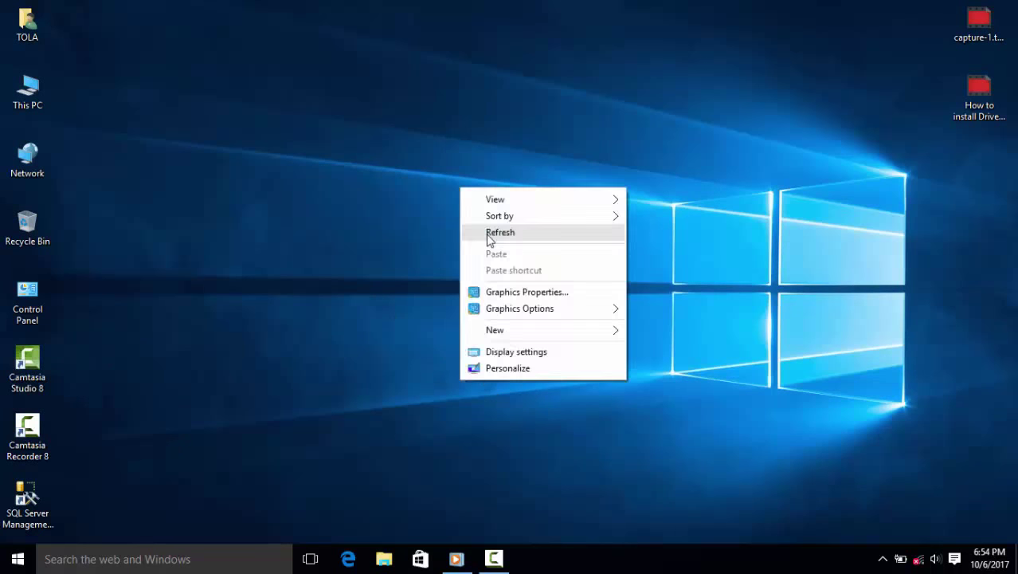
pyautogui.click(488, 230)
pyautogui.rightClick(482, 193)
pyautogui.click(493, 225)
pyautogui.rightClick(467, 167)
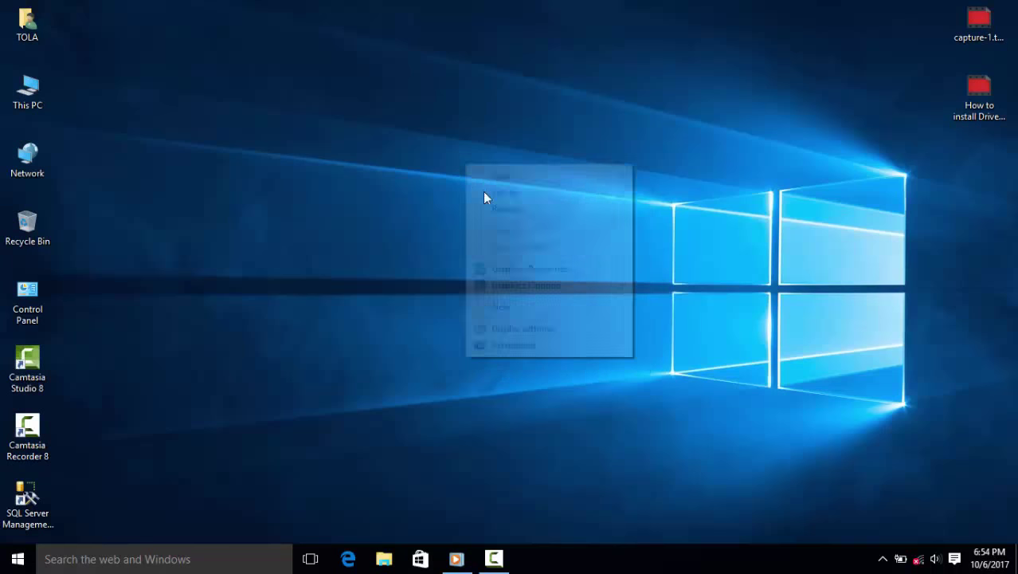
pyautogui.click(495, 211)
pyautogui.click(18, 558)
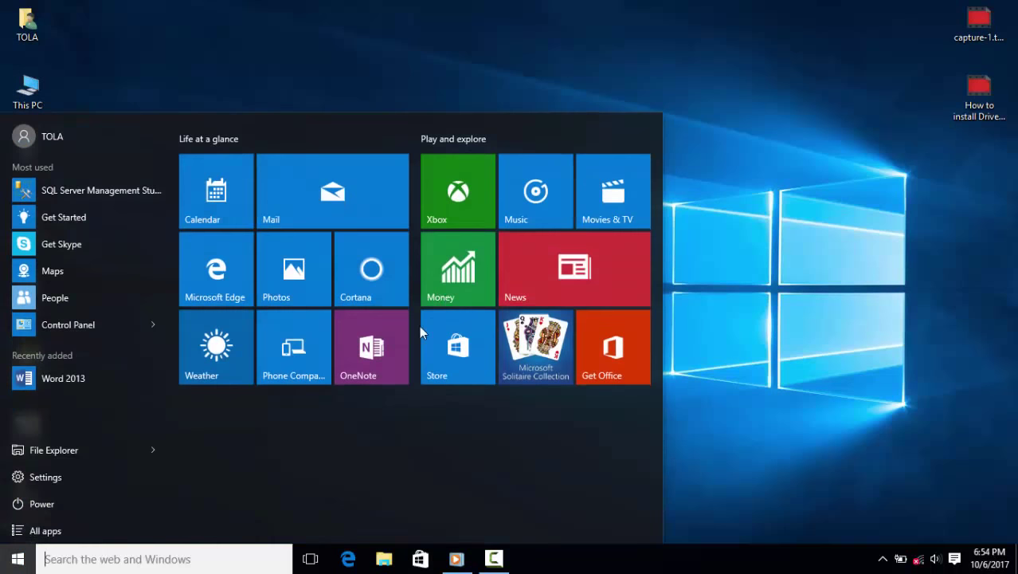
pyautogui.click(835, 231)
pyautogui.rightClick(469, 141)
pyautogui.click(496, 184)
pyautogui.rightClick(410, 189)
pyautogui.click(434, 232)
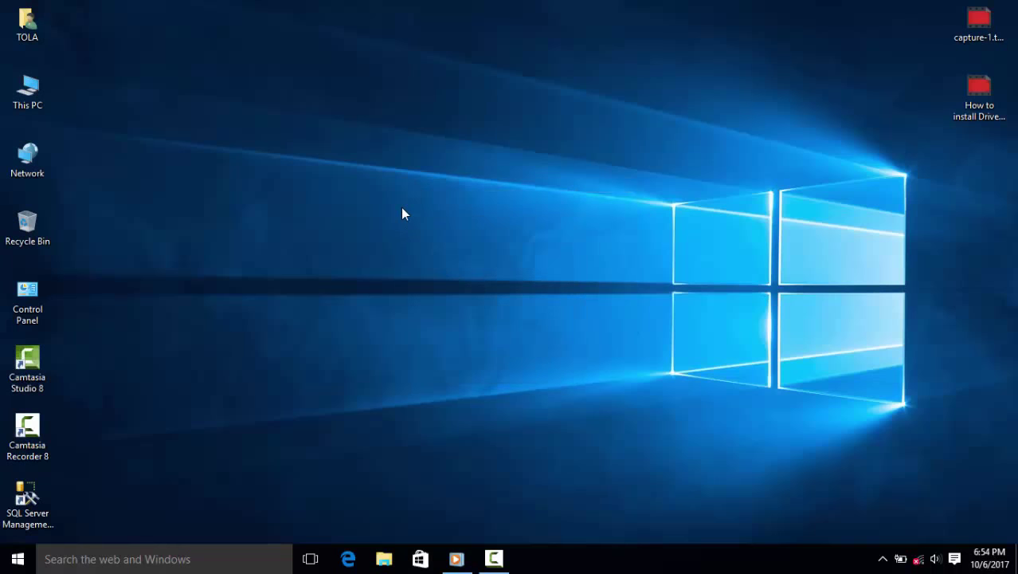
pyautogui.rightClick(394, 159)
pyautogui.click(412, 209)
pyautogui.rightClick(400, 182)
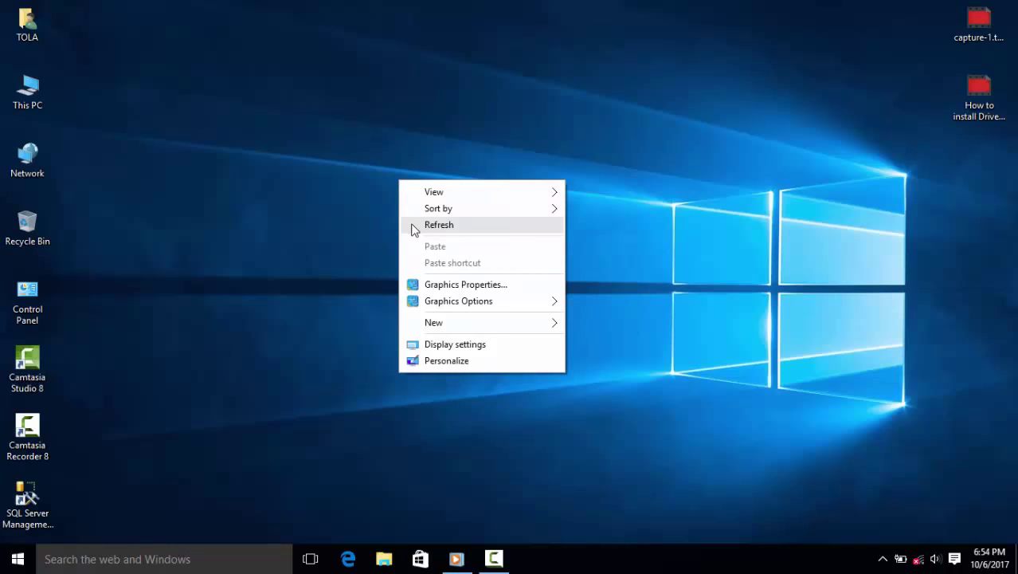
pyautogui.click(411, 225)
pyautogui.rightClick(397, 195)
pyautogui.click(411, 237)
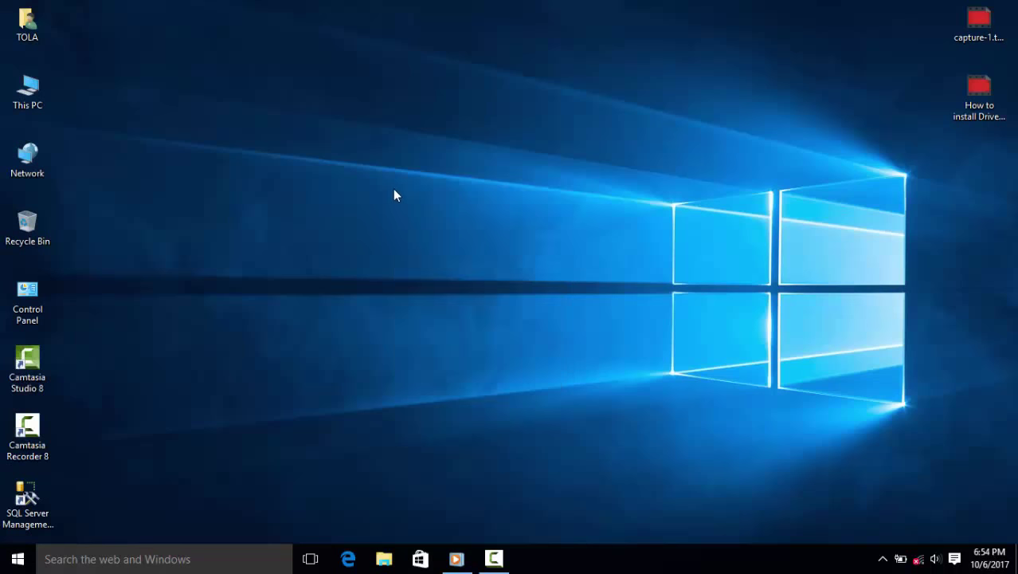
pyautogui.rightClick(393, 189)
pyautogui.click(411, 232)
pyautogui.rightClick(353, 201)
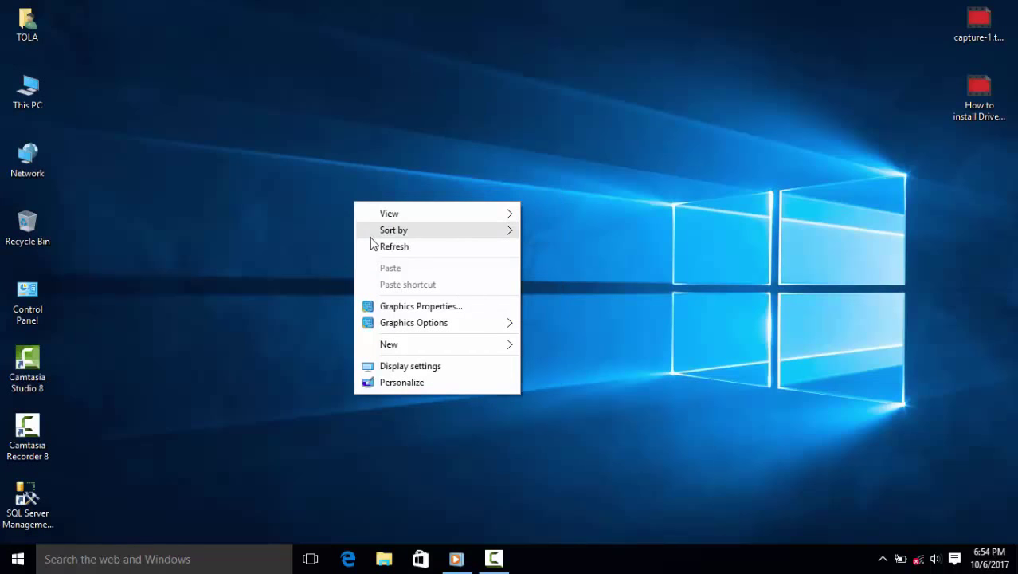
pyautogui.click(372, 243)
pyautogui.rightClick(346, 188)
pyautogui.click(380, 241)
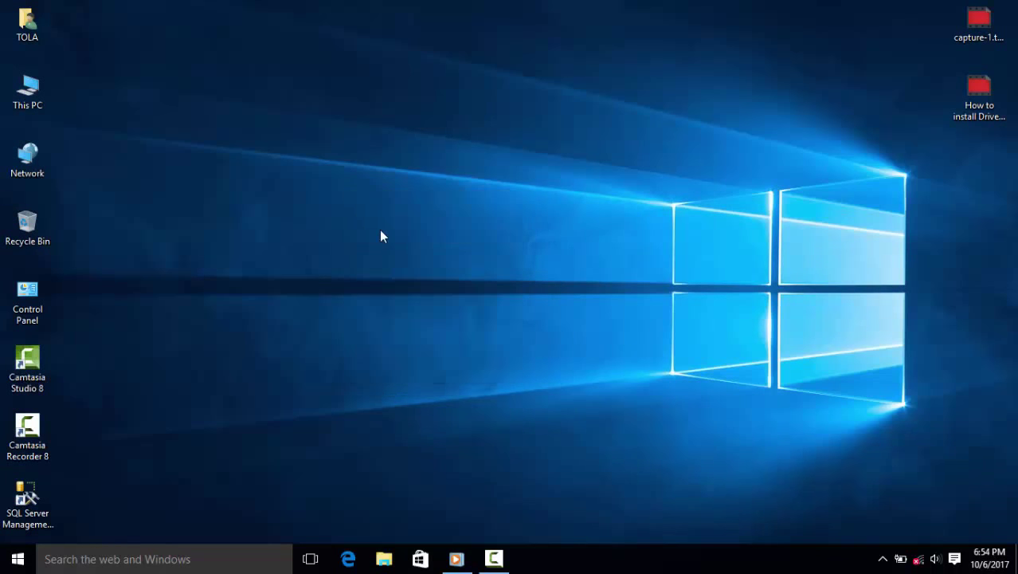
pyautogui.rightClick(349, 195)
pyautogui.click(382, 237)
pyautogui.rightClick(370, 195)
pyautogui.click(413, 233)
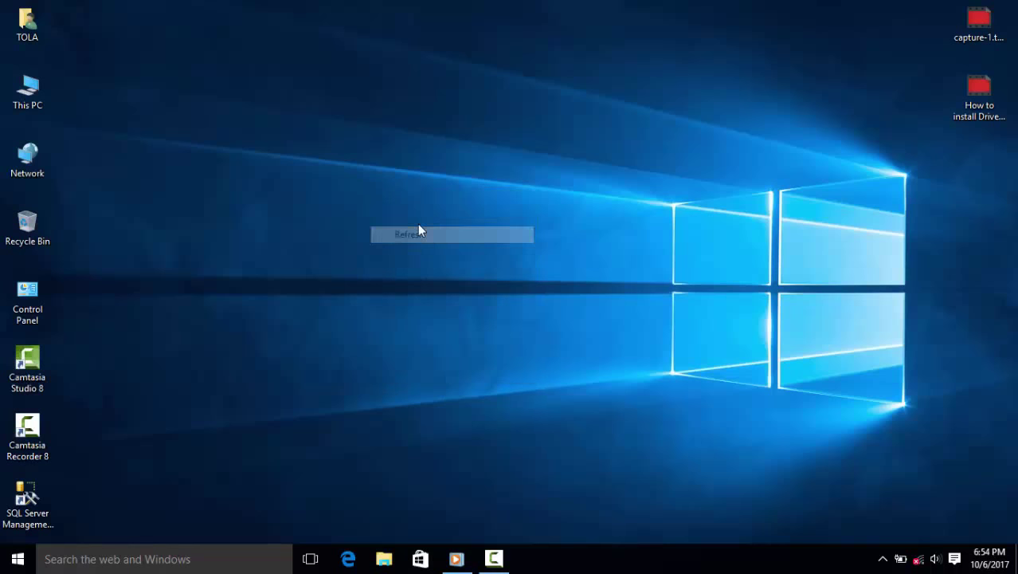
pyautogui.rightClick(424, 160)
pyautogui.click(450, 206)
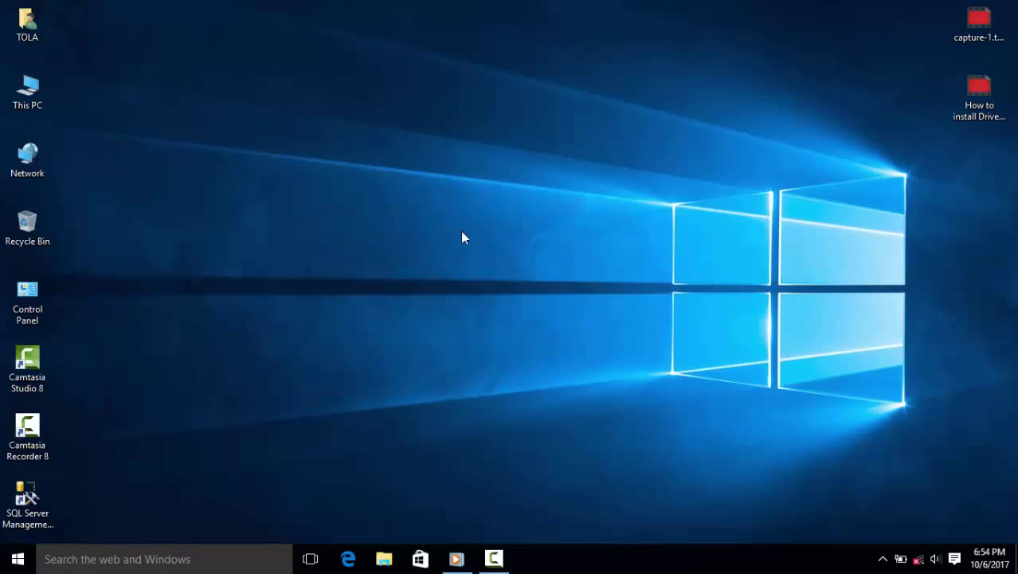
pyautogui.rightClick(446, 296)
pyautogui.click(472, 332)
pyautogui.rightClick(385, 164)
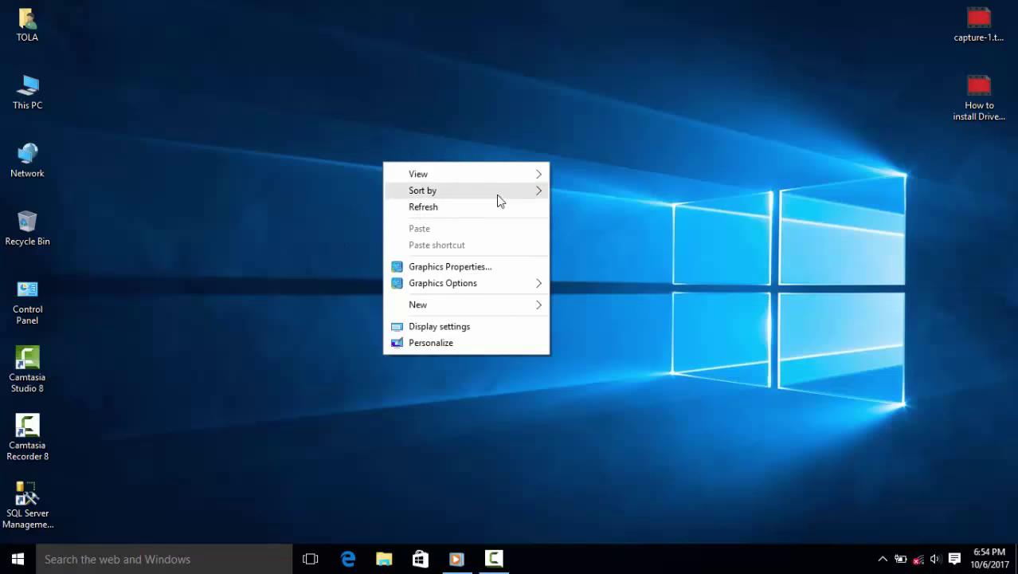